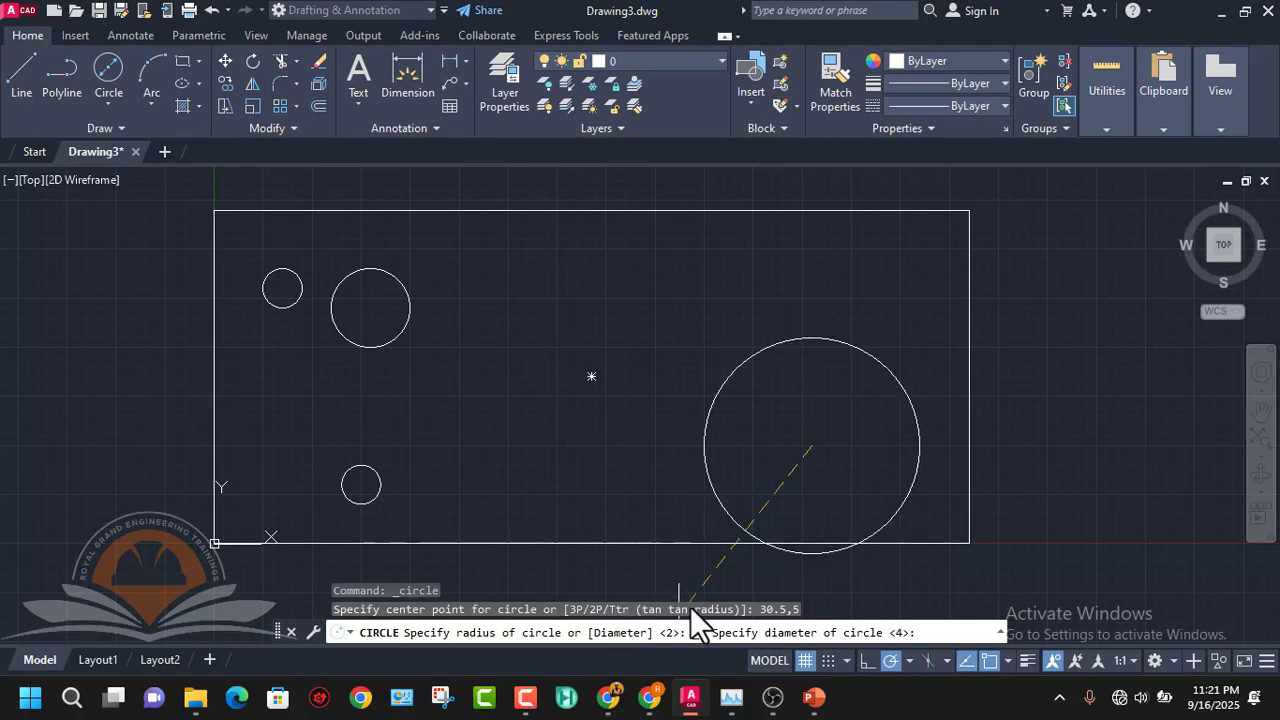
# - Complete the circle centred at 30.5,5 with a diameter of 4
pyautogui.write('d')
pyautogui.press('Return')
pyautogui.write('4')
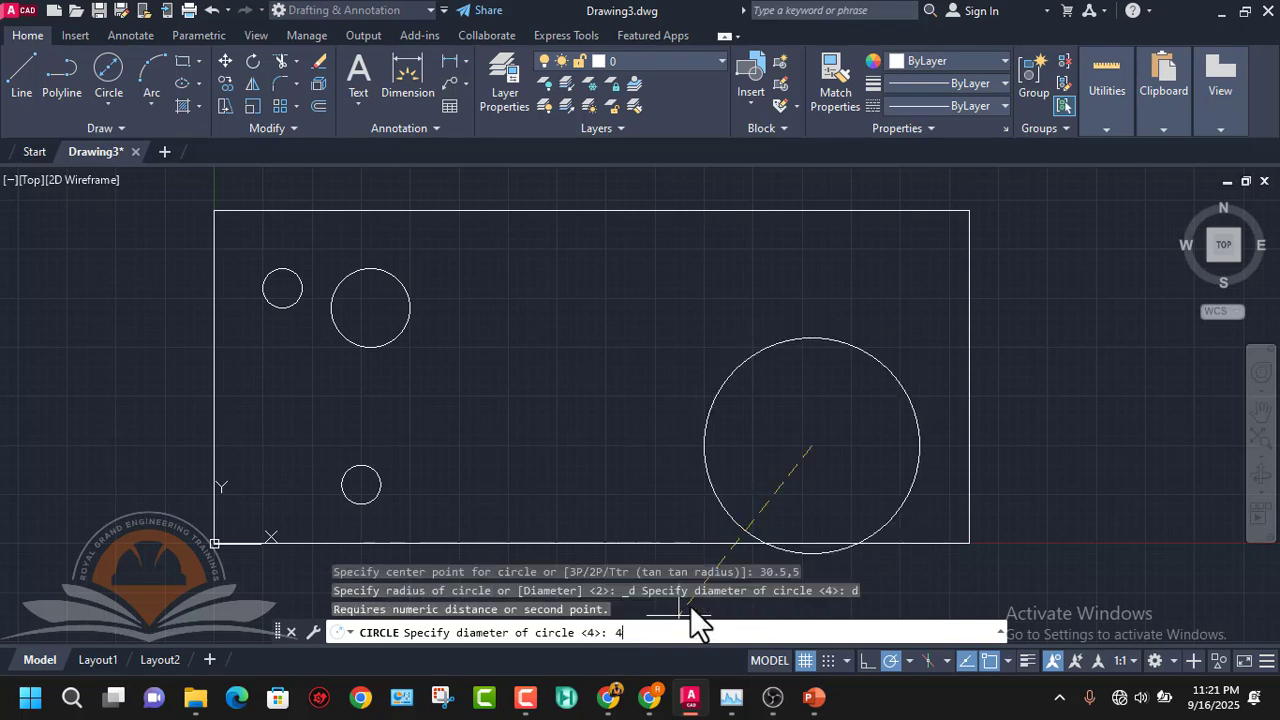
pyautogui.press('Return')
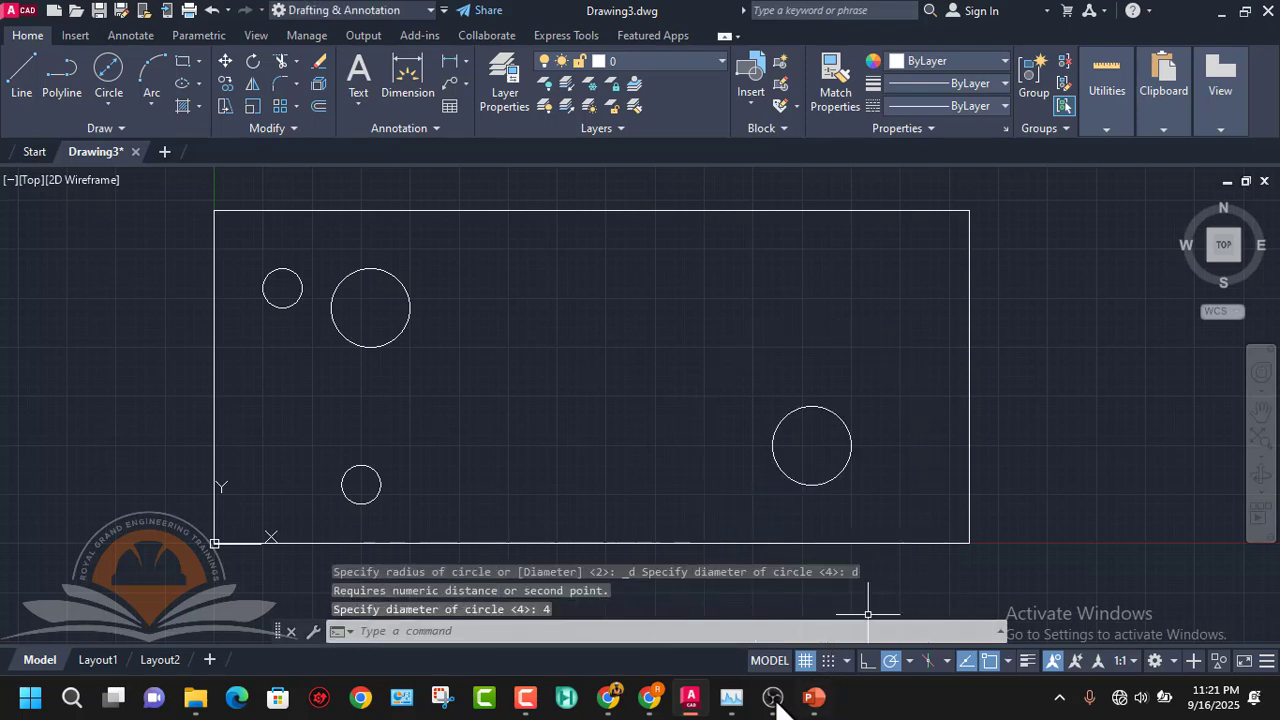
# - Switch to PowerPoint and enlarge the Assignment 2 plate drawing to read the remaining hole positions
pyautogui.moveTo(813, 697)
pyautogui.click(836, 636)
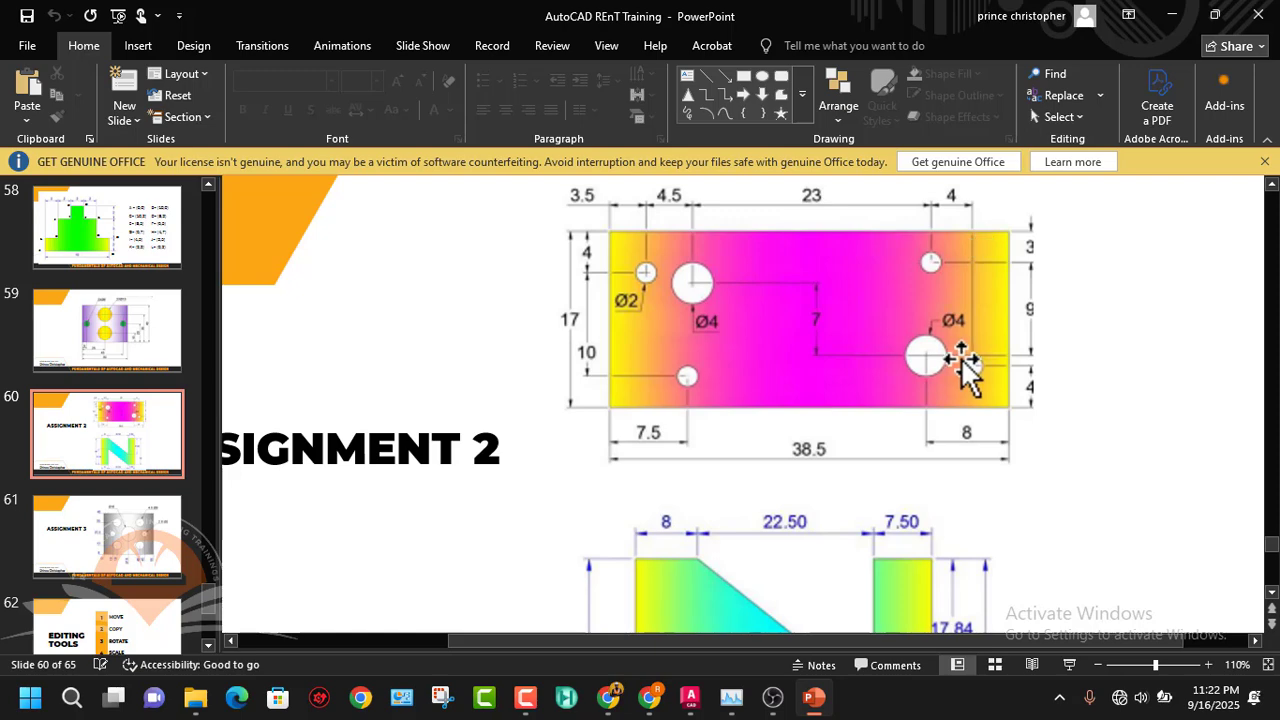
pyautogui.click(1208, 665)
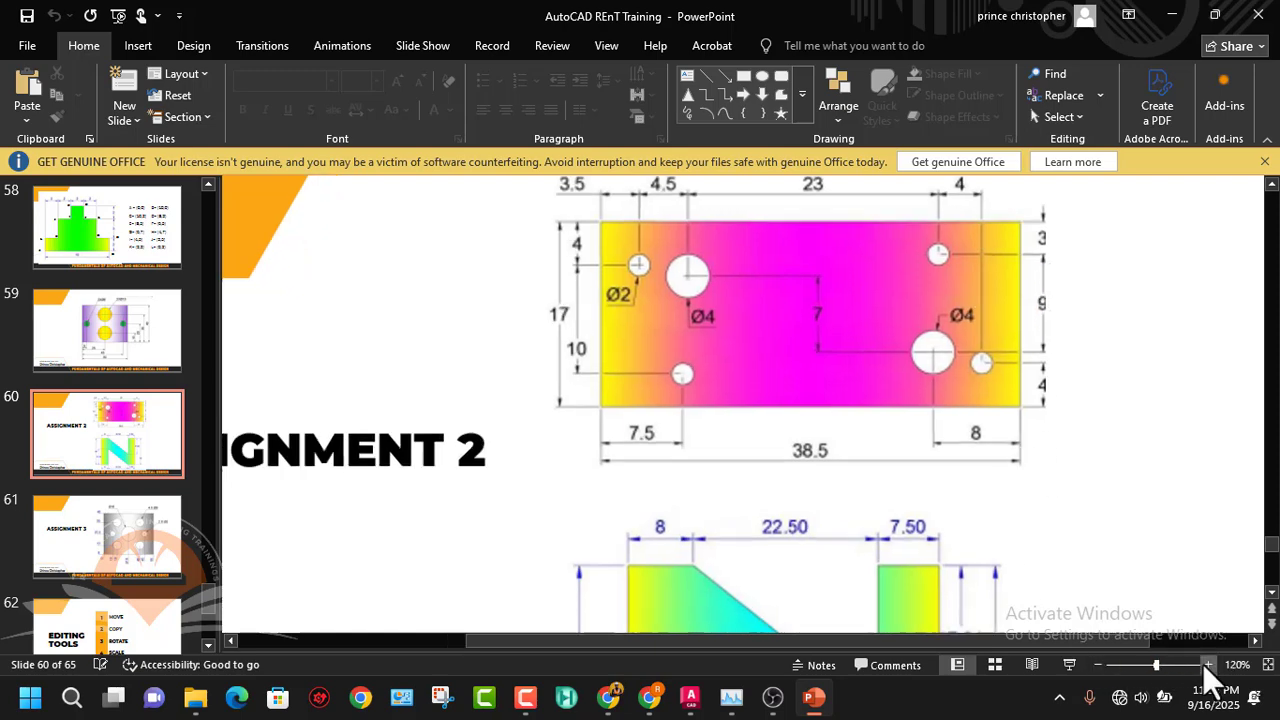
pyautogui.click(1208, 665)
pyautogui.click(1208, 665)
pyautogui.scroll(2, 1045, 360)
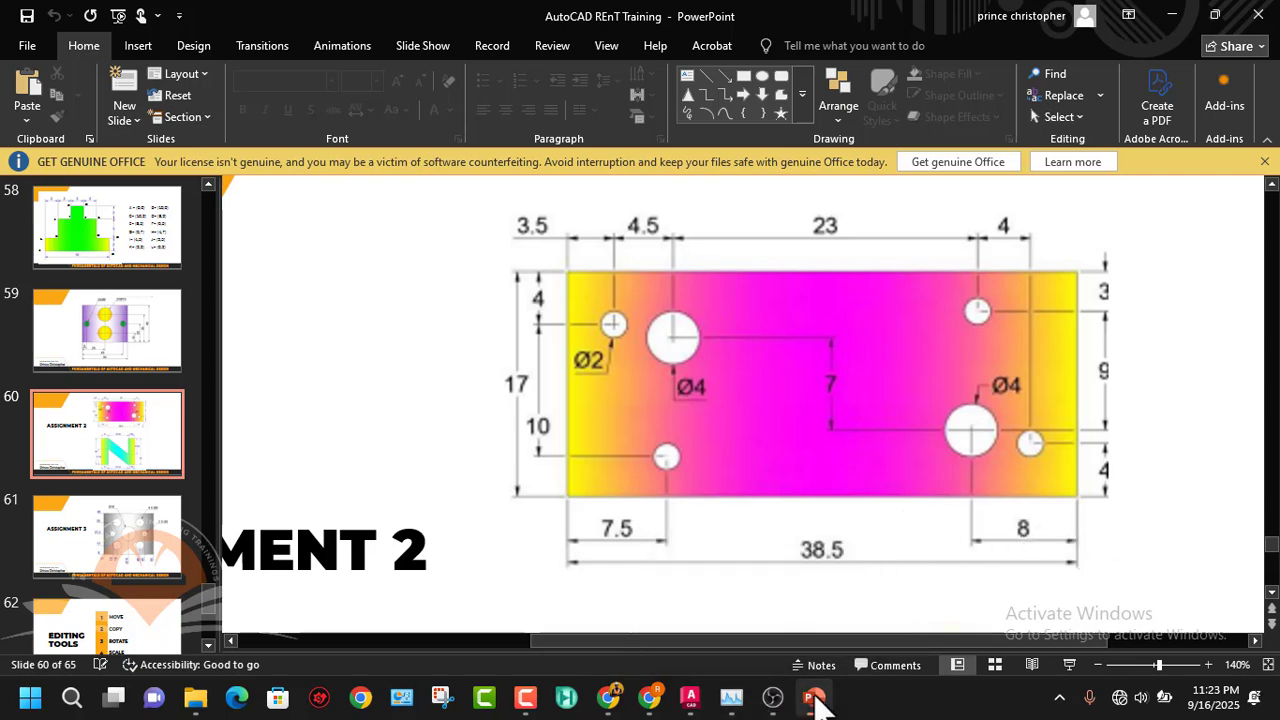
pyautogui.moveTo(815, 697)
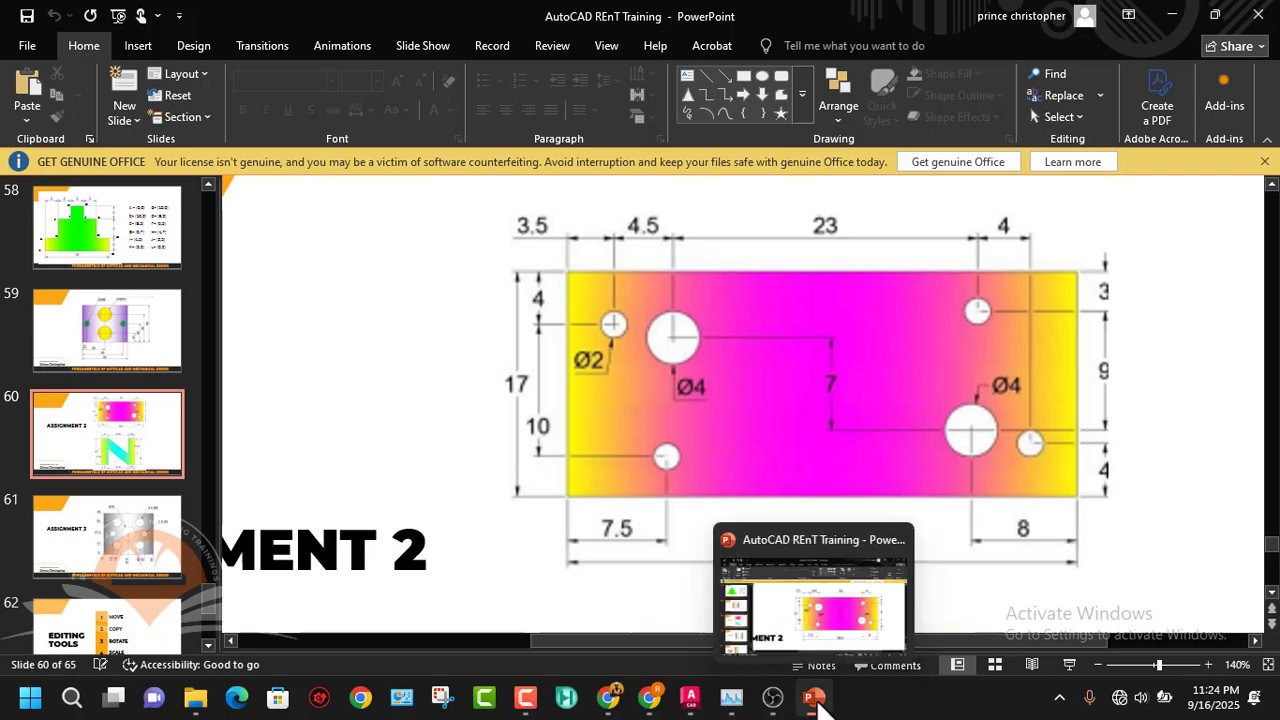
# - Switch back to AutoCAD and draw a circle centred at 35,4 with a diameter of 2
pyautogui.click(693, 700)
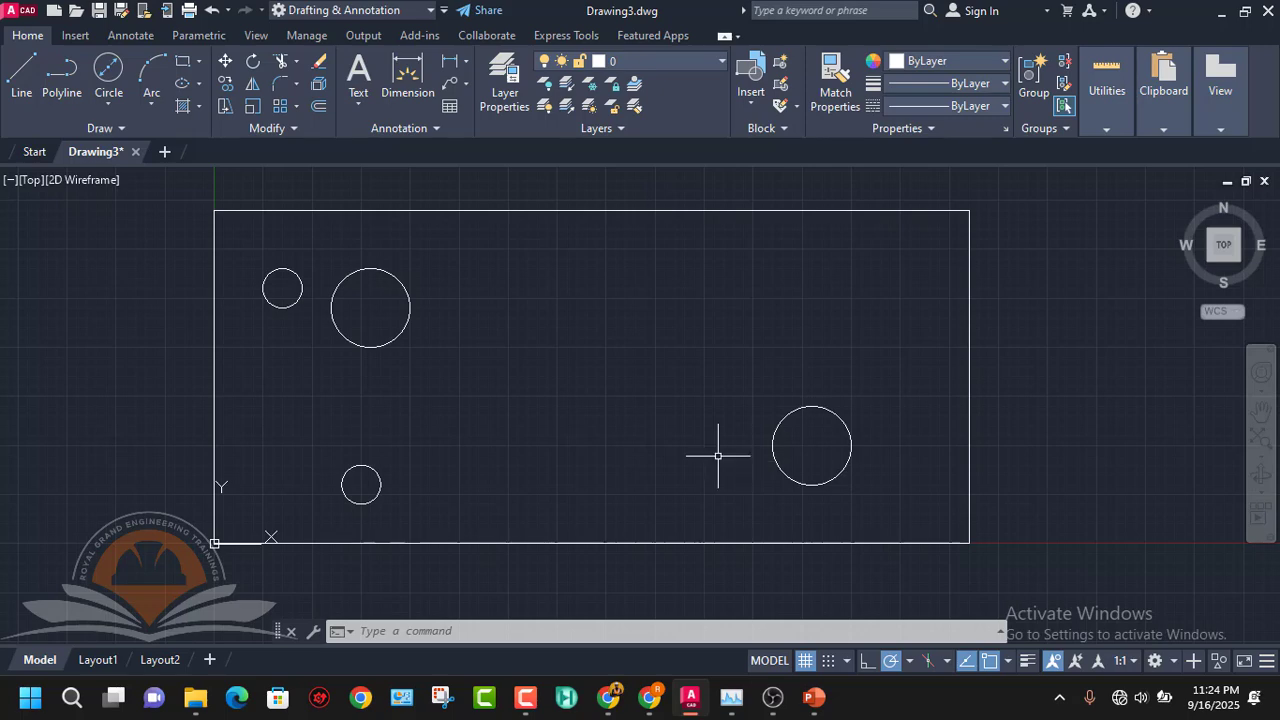
pyautogui.click(110, 70)
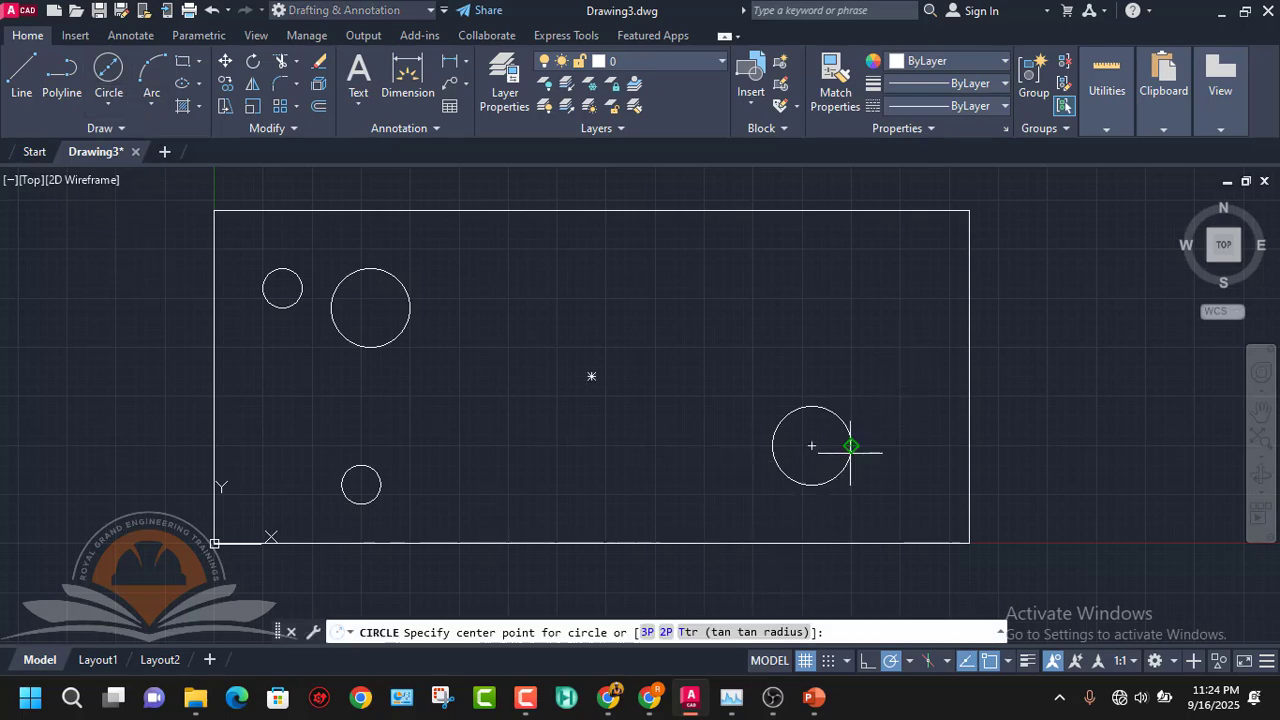
pyautogui.write('35')
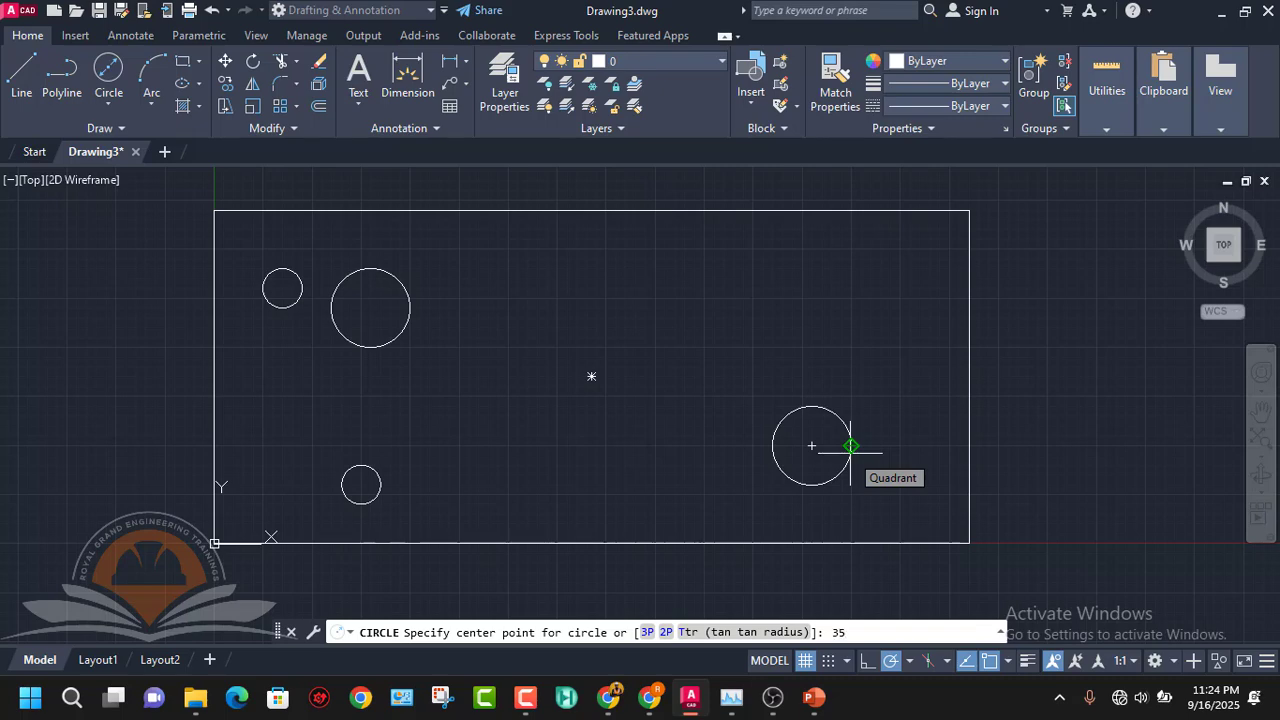
pyautogui.write(',4')
pyautogui.press('Return')
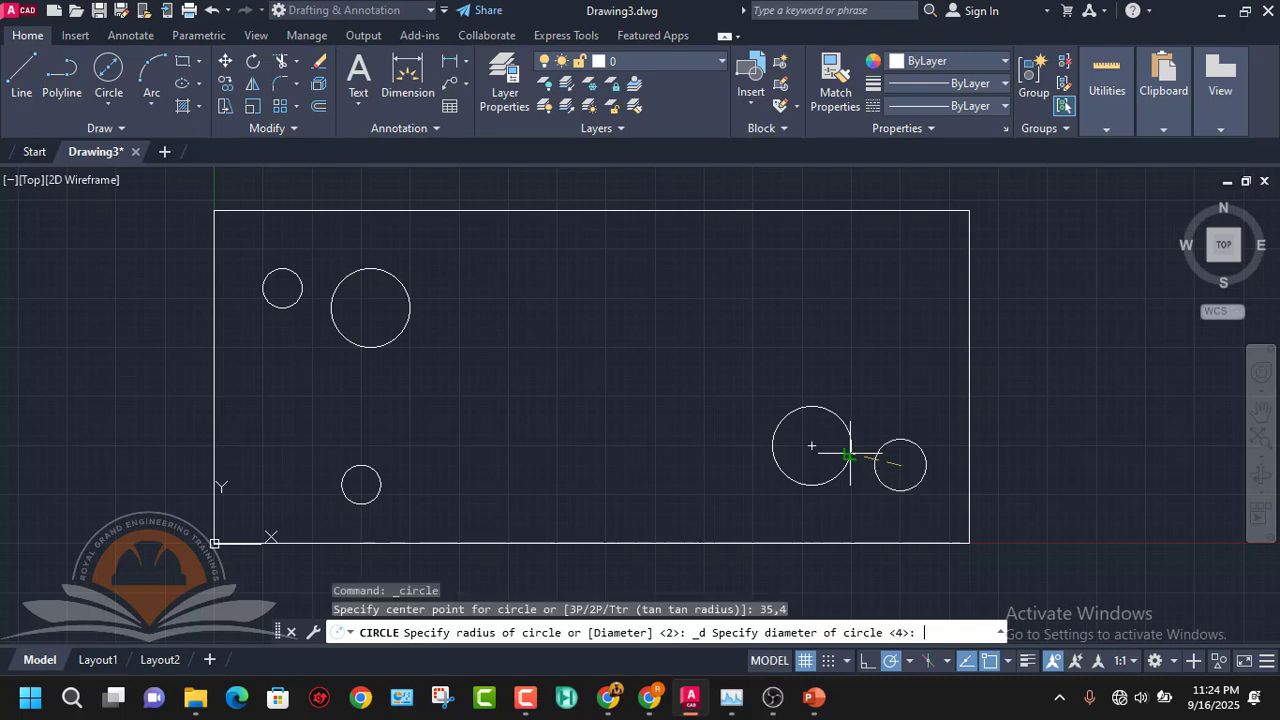
pyautogui.moveTo(812, 702)
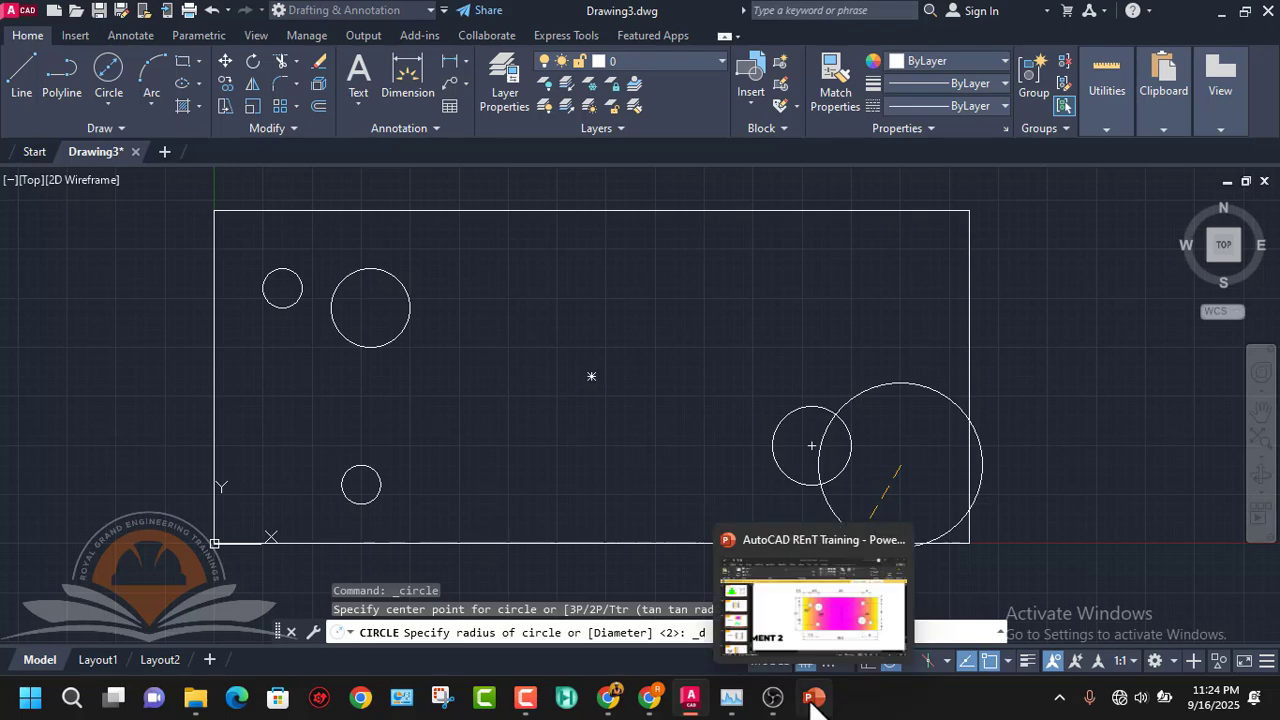
pyautogui.moveTo(833, 625)
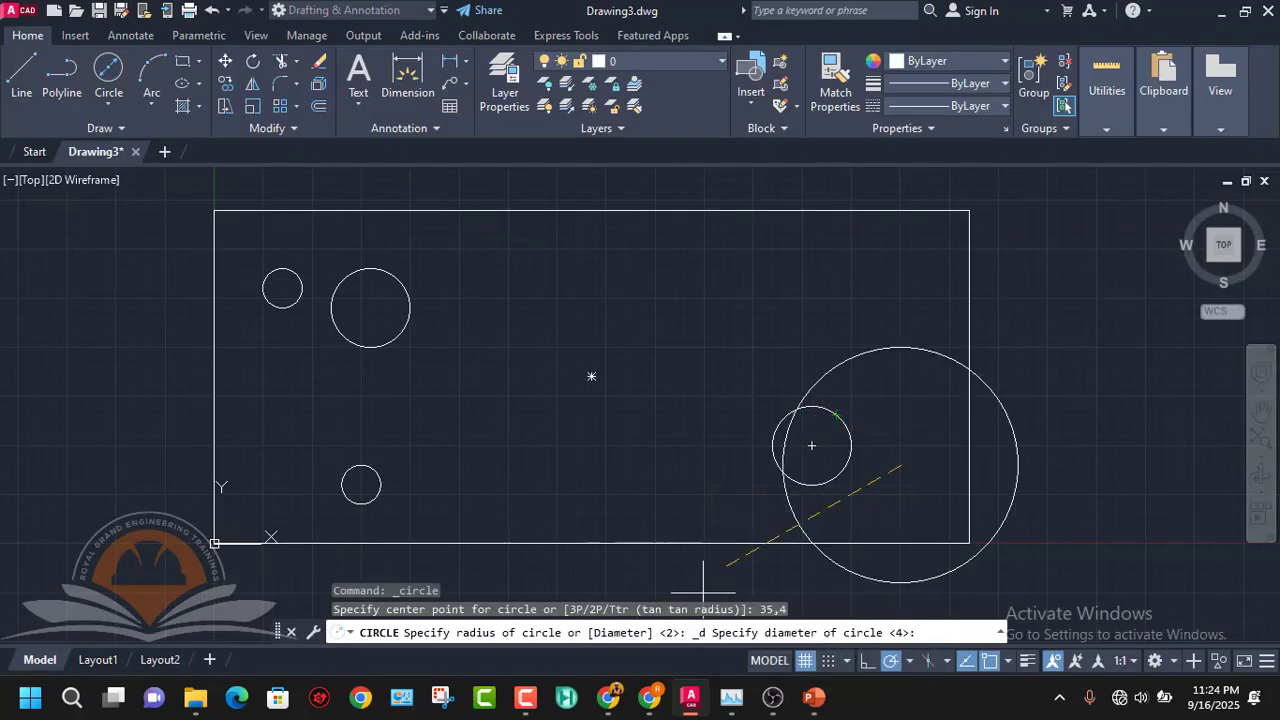
pyautogui.write('d')
pyautogui.press('Return')
pyautogui.write('2')
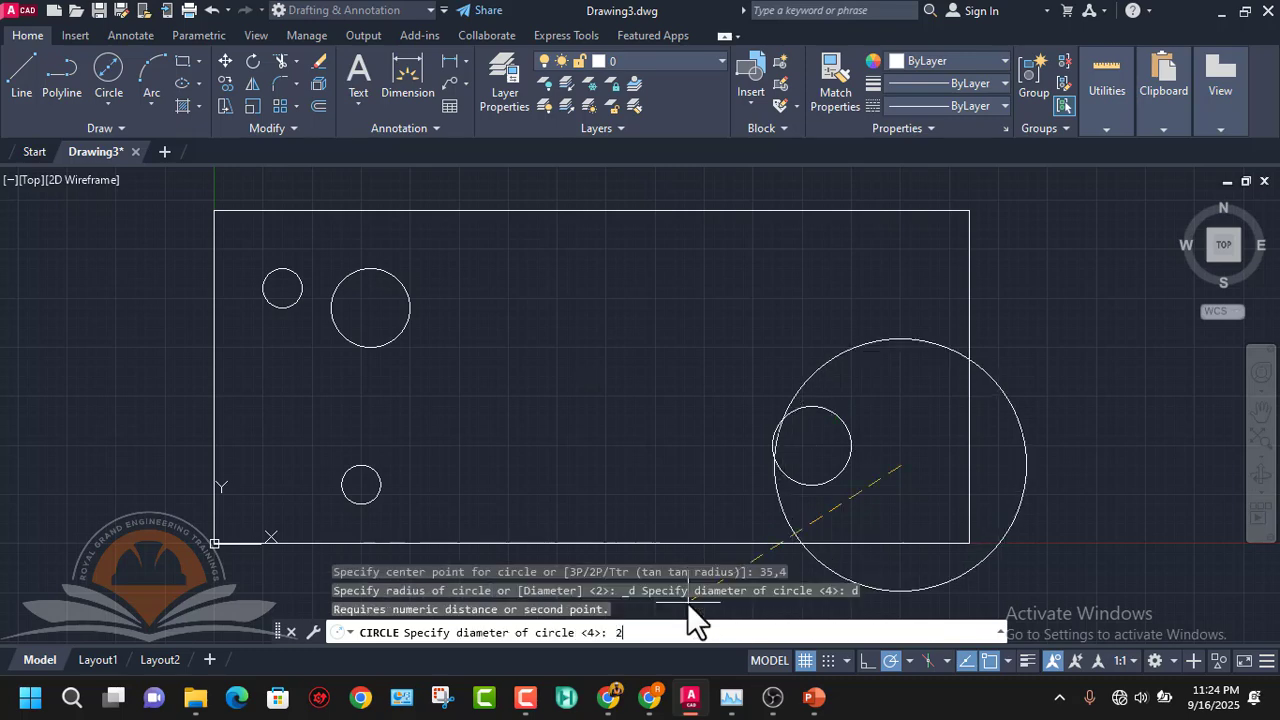
pyautogui.press('Return')
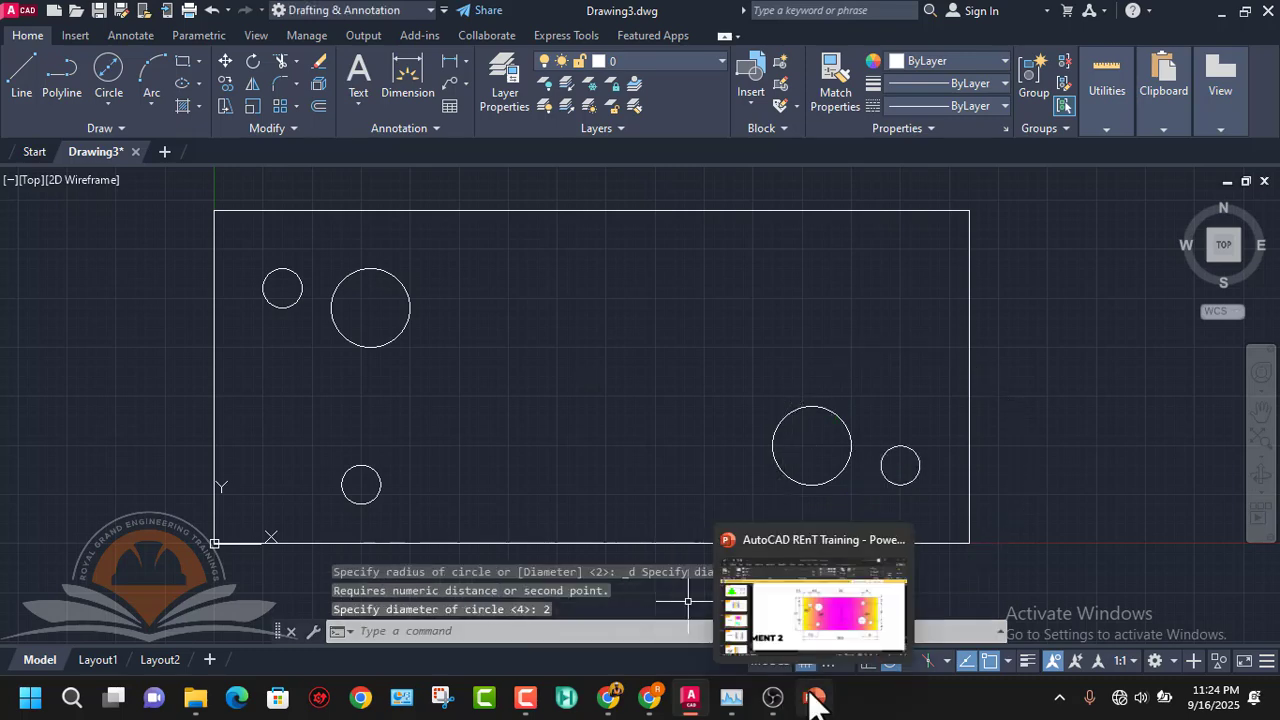
# - Check the upper hole's position in the PowerPoint reference, and draw a circle of diameter 2 centred at 31,14 in AutoCAD
pyautogui.click(816, 627)
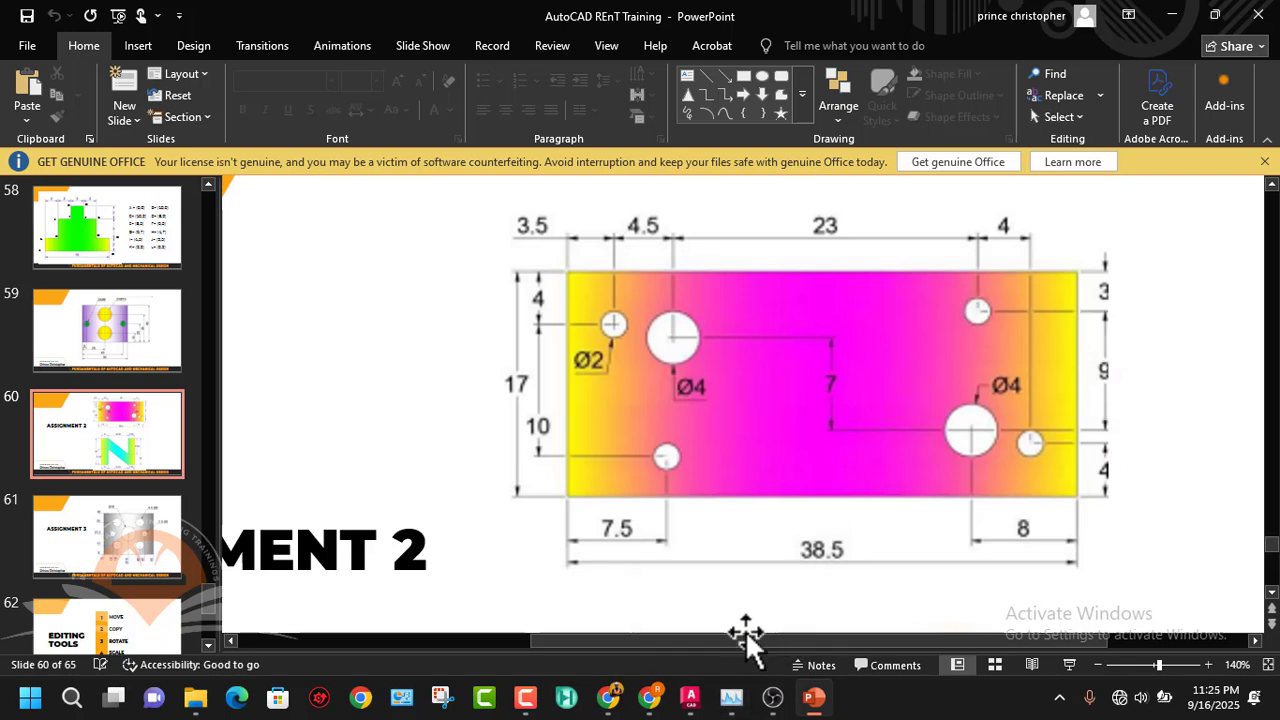
pyautogui.moveTo(703, 707)
pyautogui.click(690, 598)
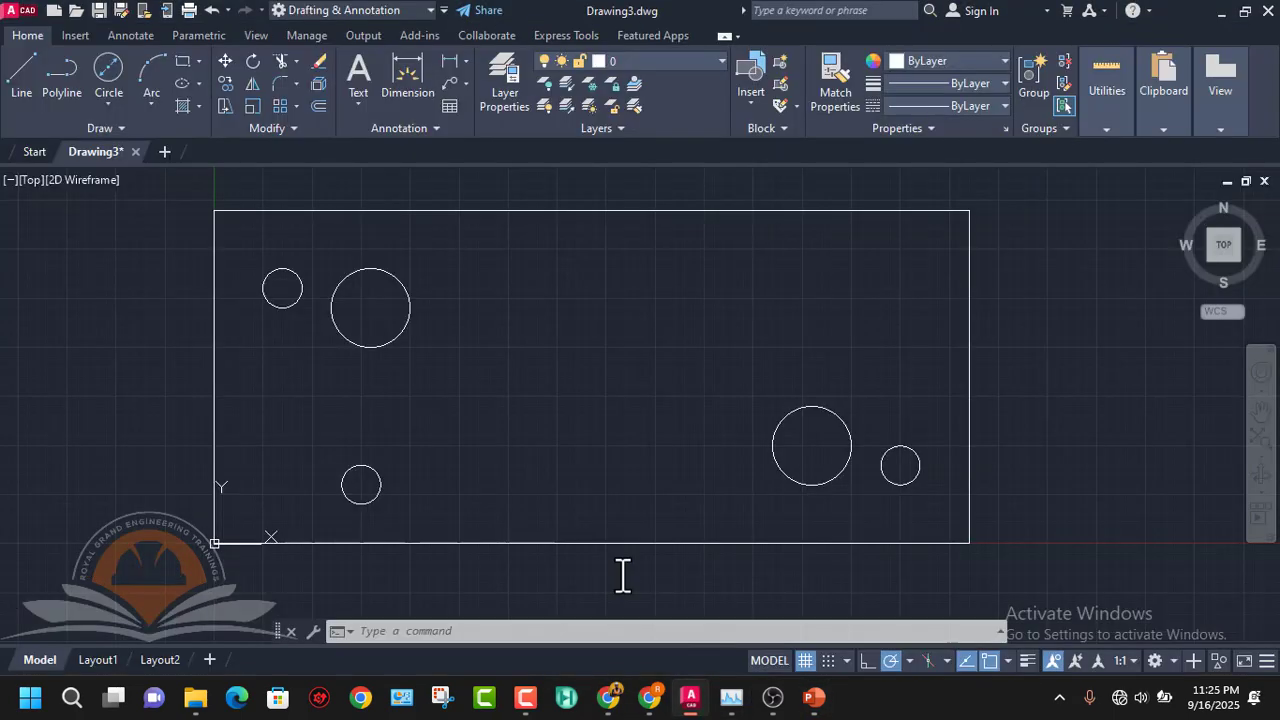
pyautogui.click(110, 70)
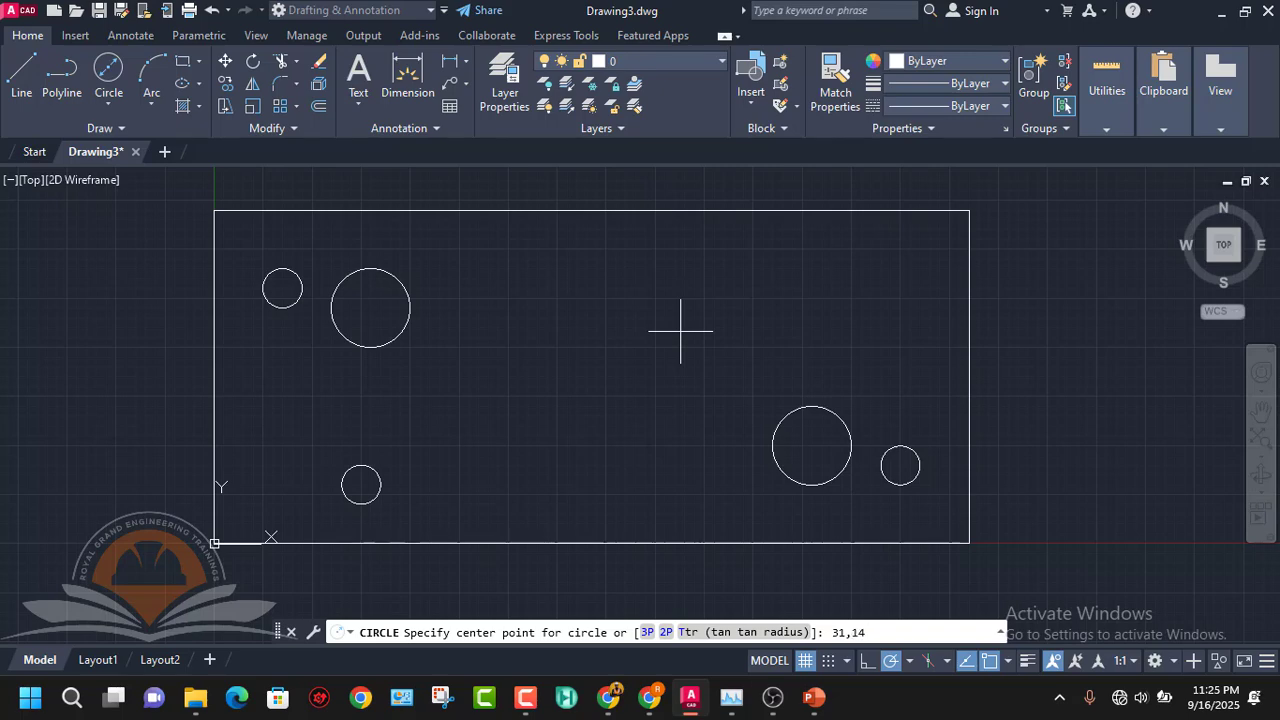
pyautogui.press('Return')
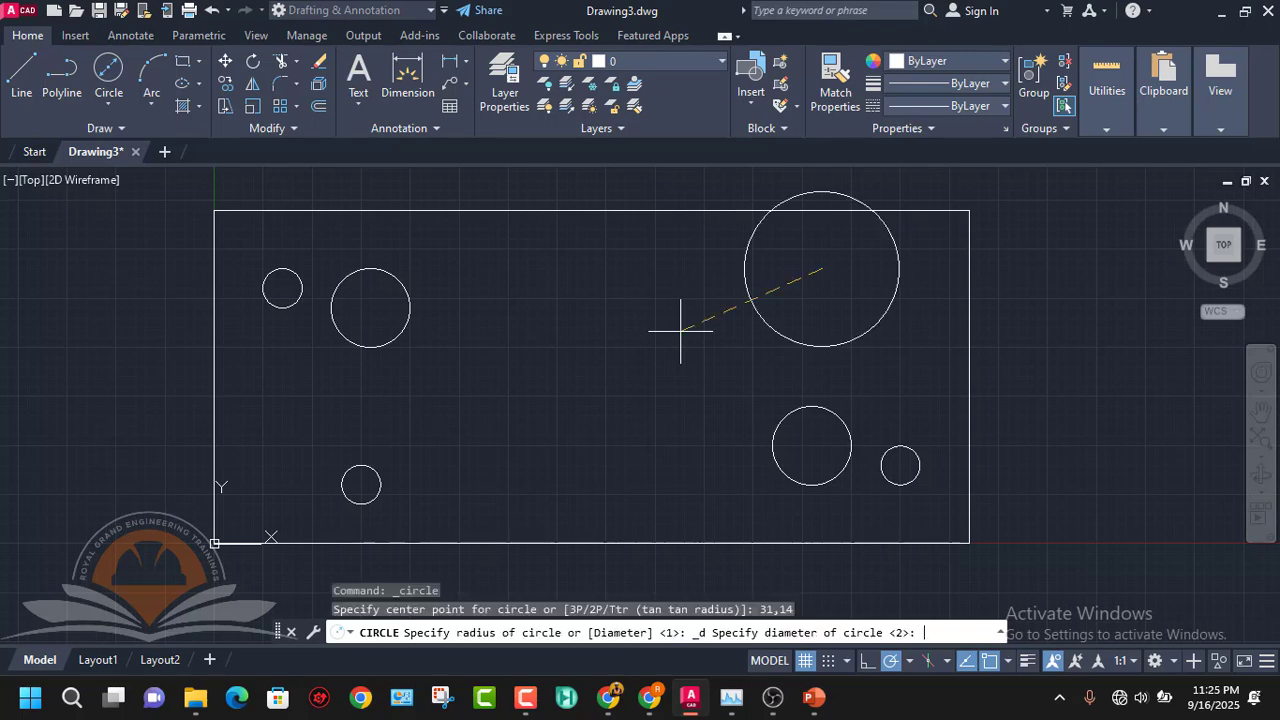
pyautogui.moveTo(816, 704)
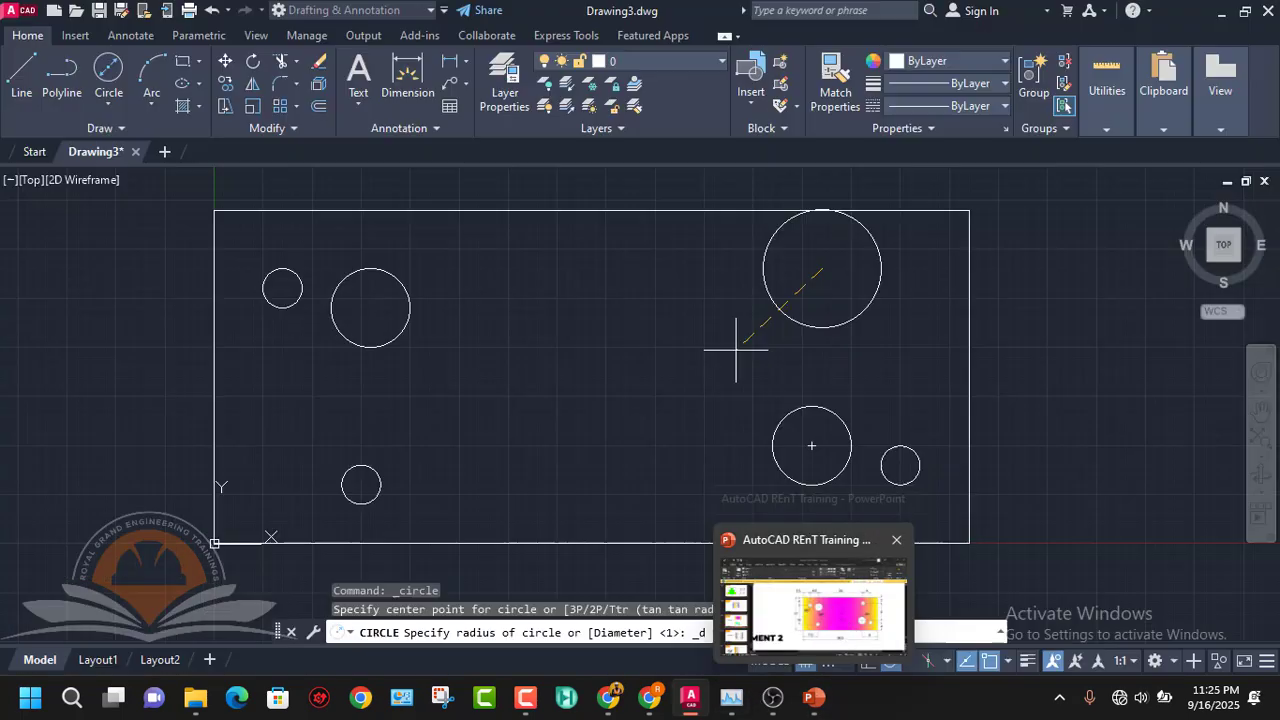
pyautogui.press('Return')
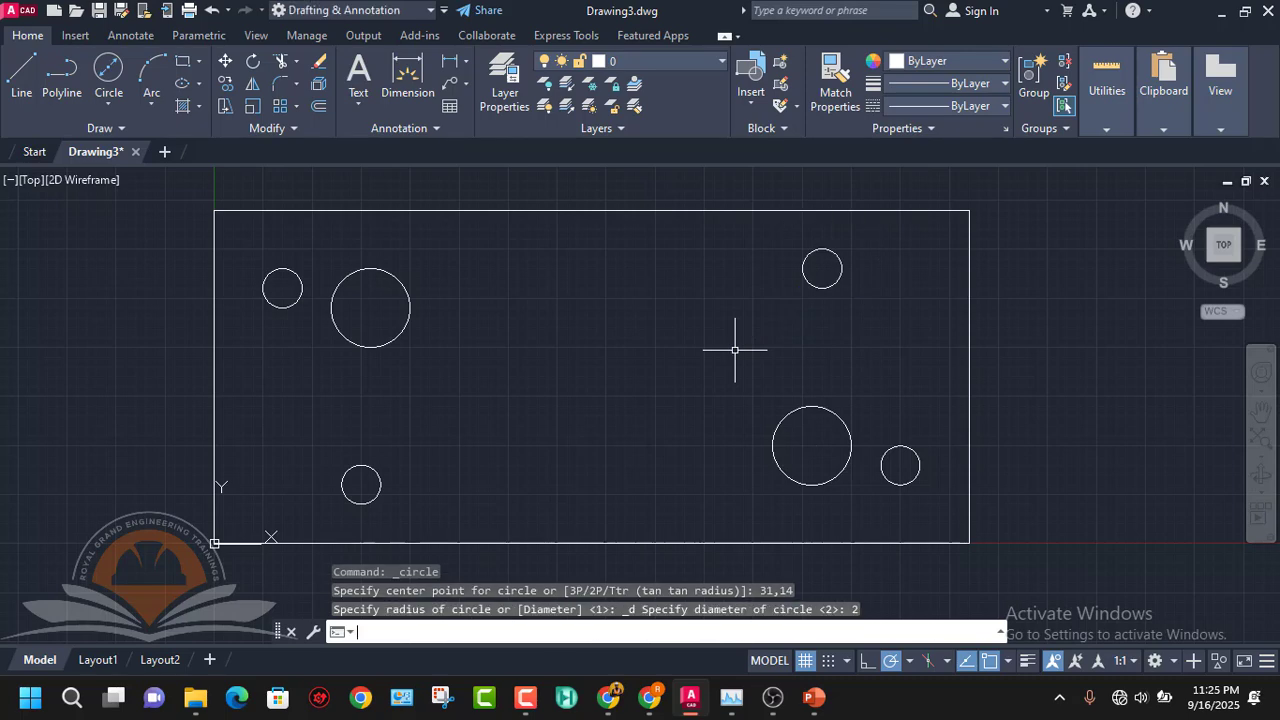
pyautogui.scroll(-1, 774, 384)
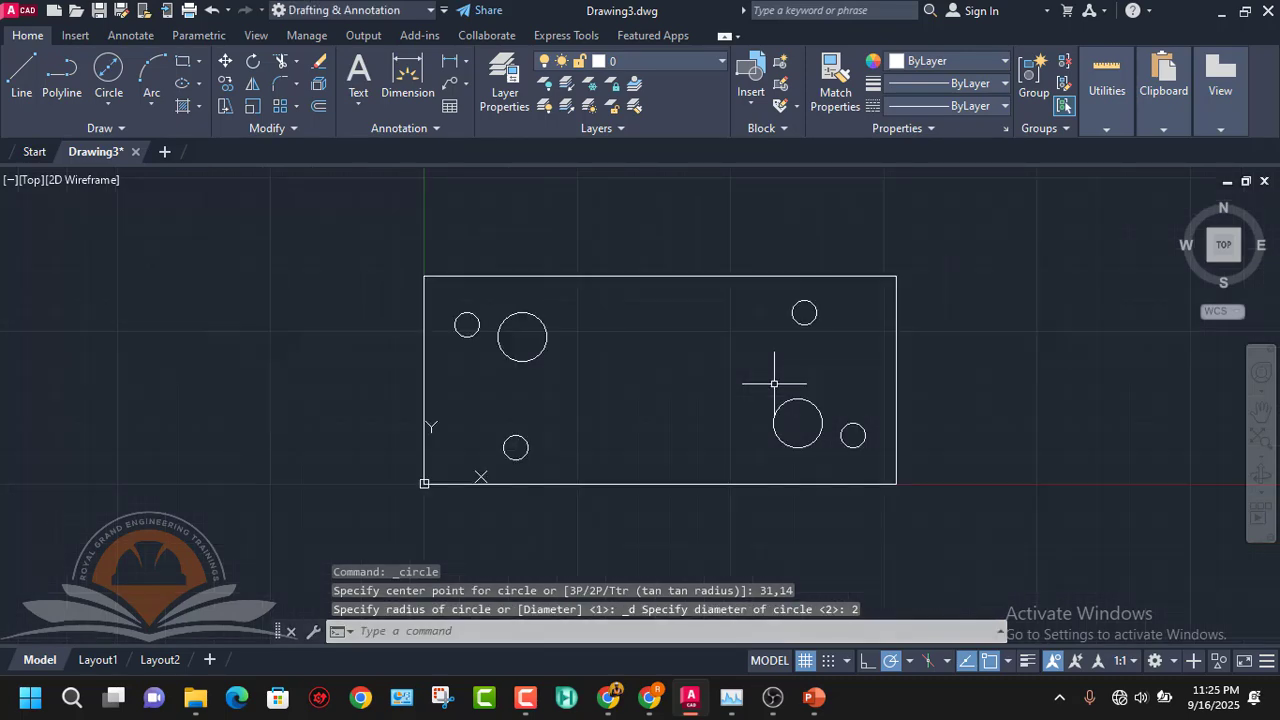
pyautogui.moveTo(774, 384); pyautogui.dragTo(741, 395, button='middle')
pyautogui.scroll(1, 735, 395)
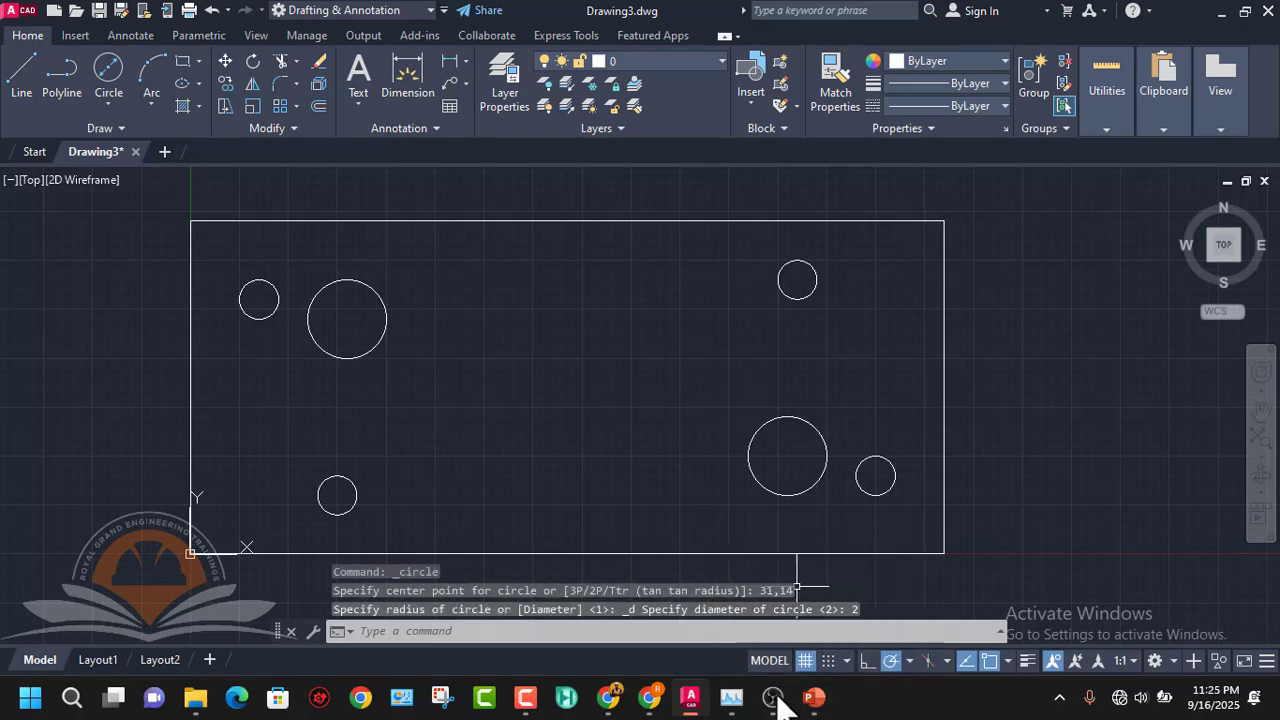
# - Switch to PowerPoint and examine the dimensioned N-shaped profile on the Assignment 2 slide
pyautogui.click(812, 700)
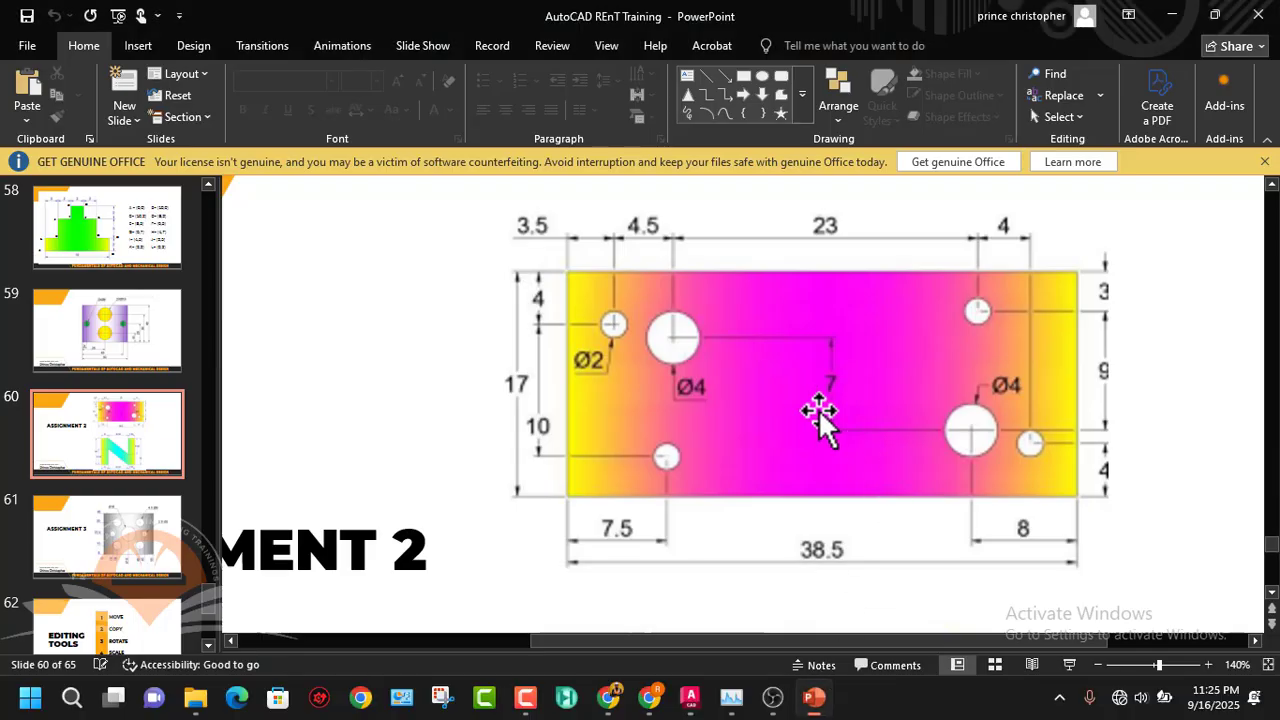
pyautogui.scroll(-2, 826, 429)
pyautogui.click(1098, 665)
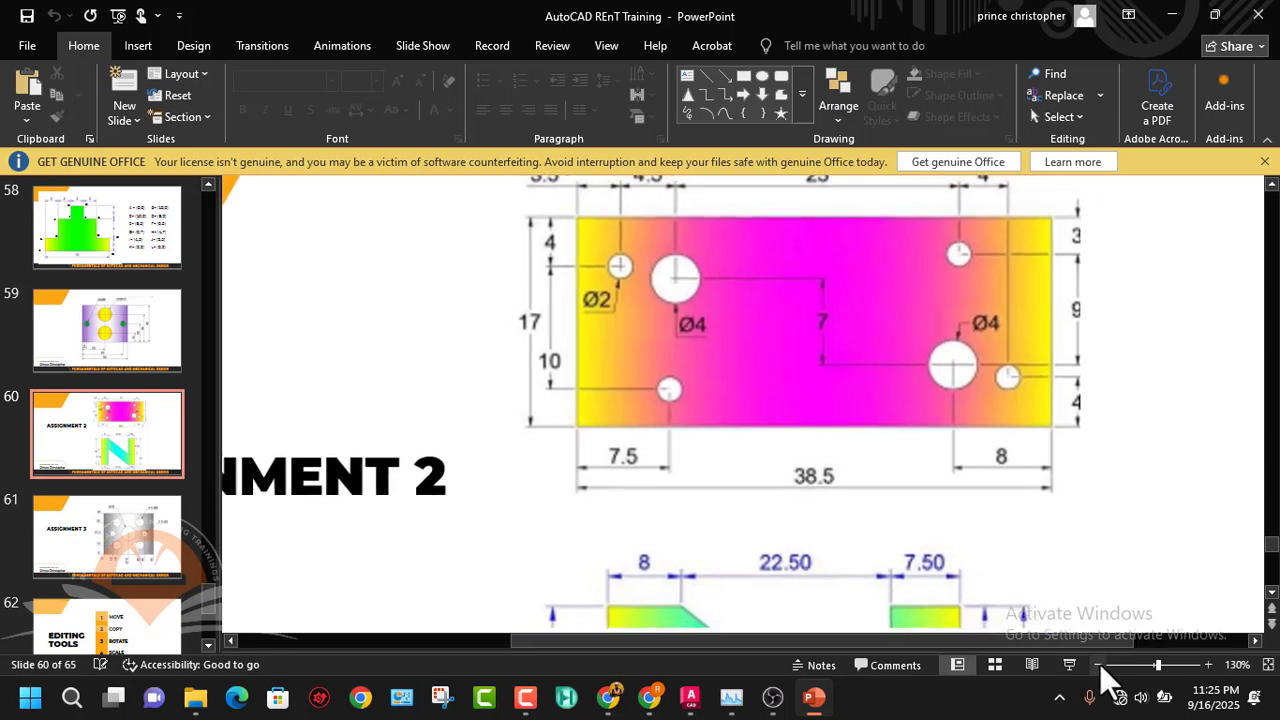
pyautogui.click(1098, 665)
pyautogui.click(1098, 665)
pyautogui.scroll(-1, 979, 453)
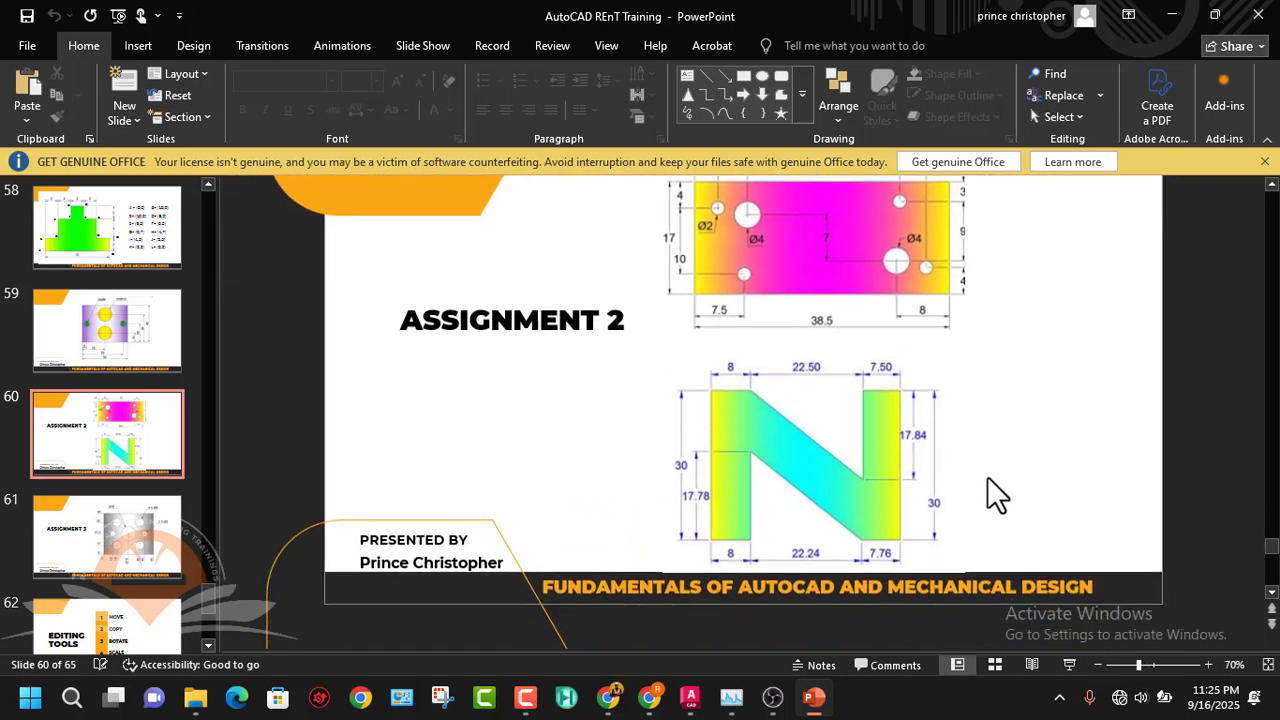
pyautogui.click(1199, 665)
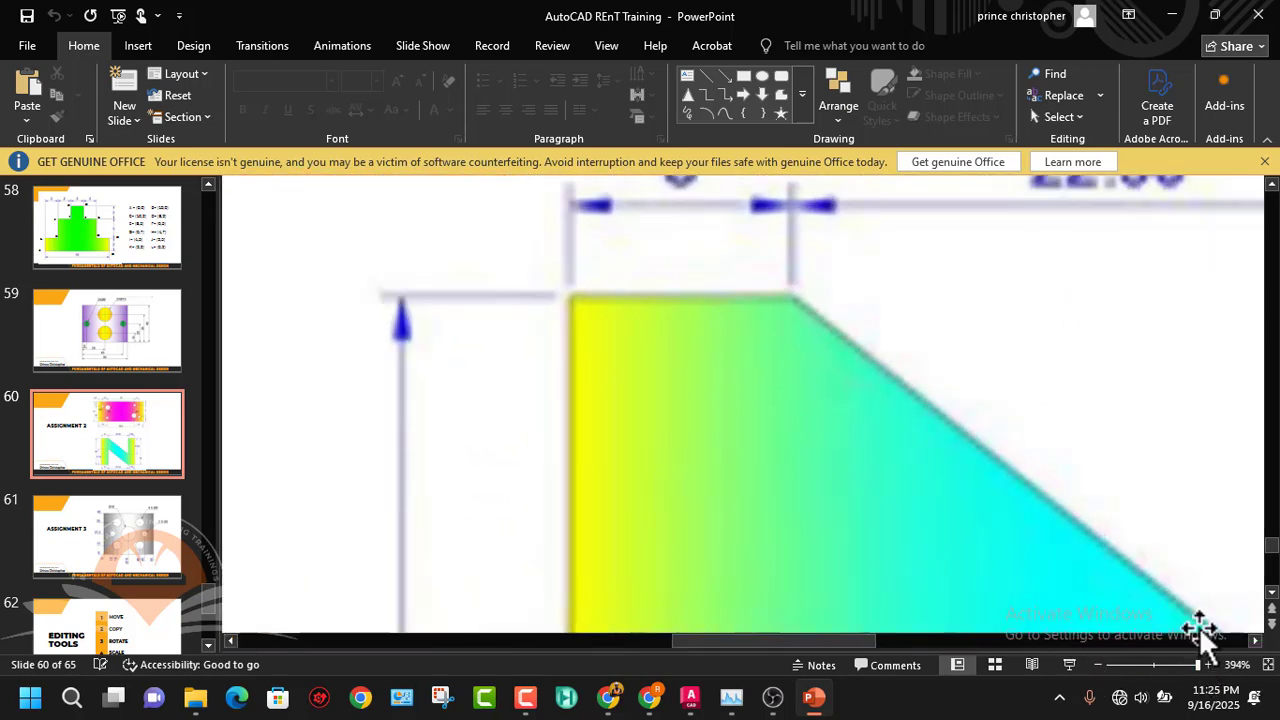
pyautogui.click(1098, 665)
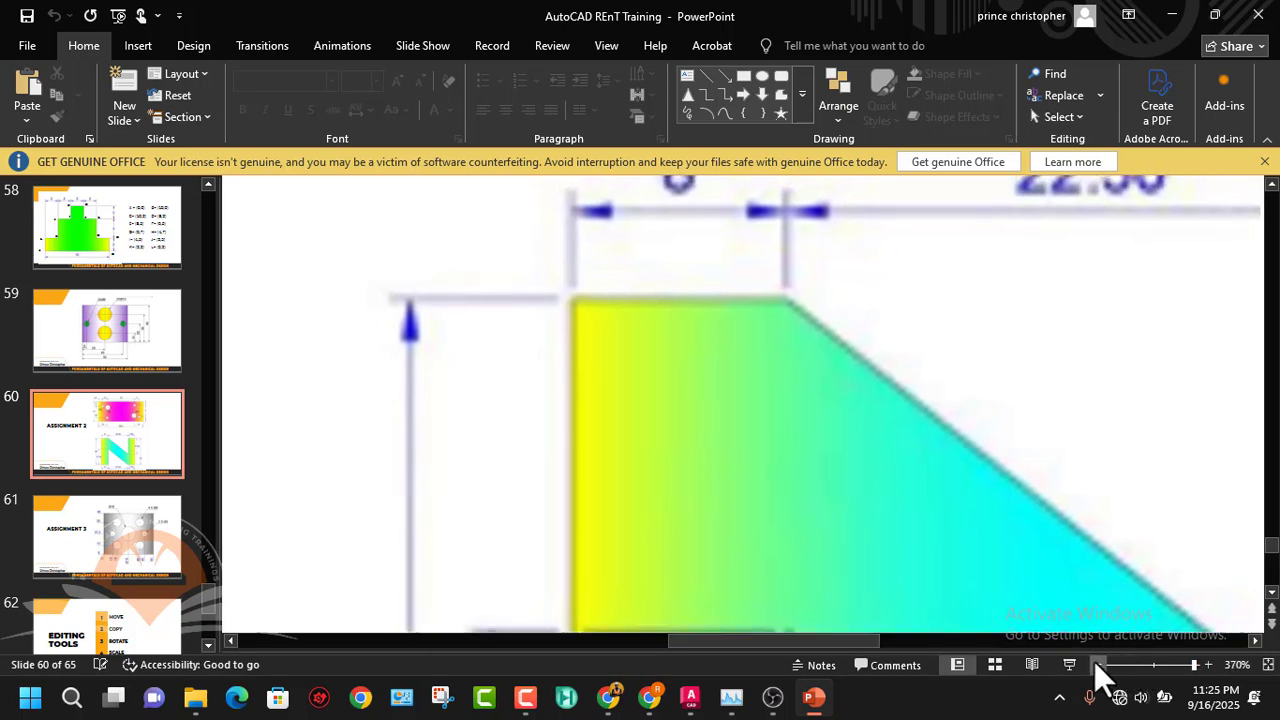
pyautogui.click(1098, 665)
pyautogui.click(1098, 665)
pyautogui.click(1098, 665)
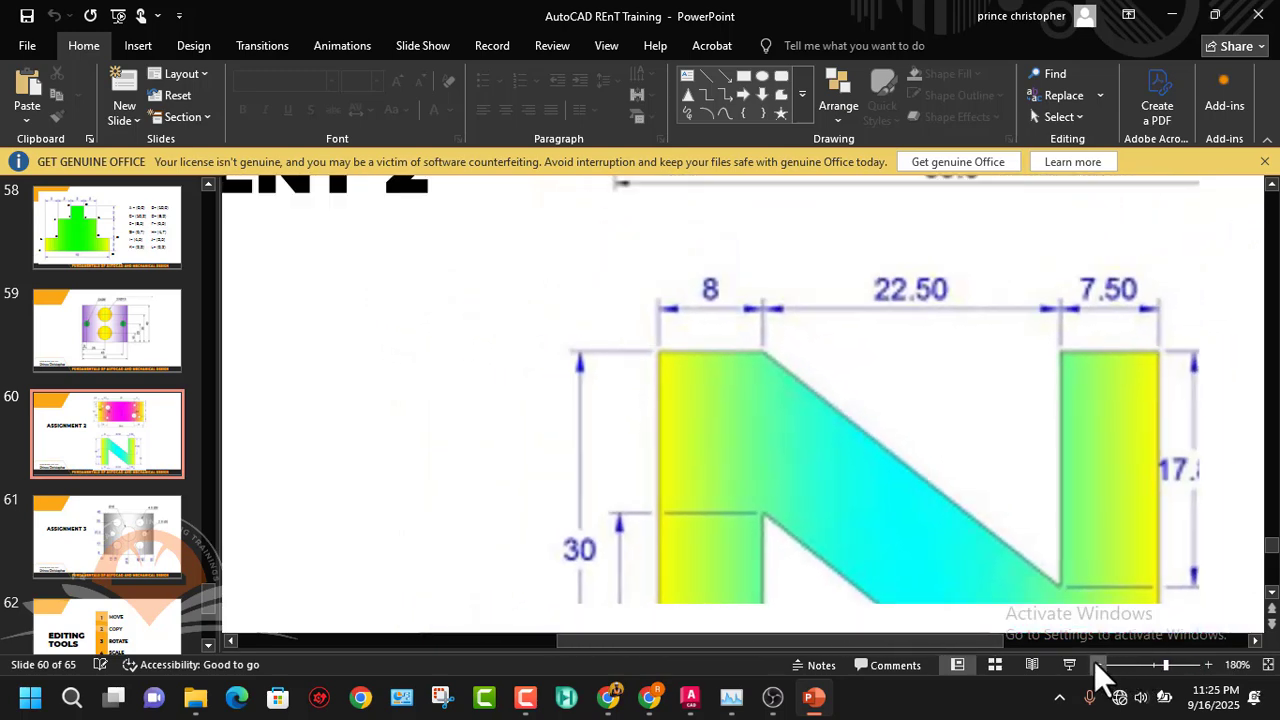
pyautogui.click(1098, 665)
pyautogui.scroll(-1, 785, 563)
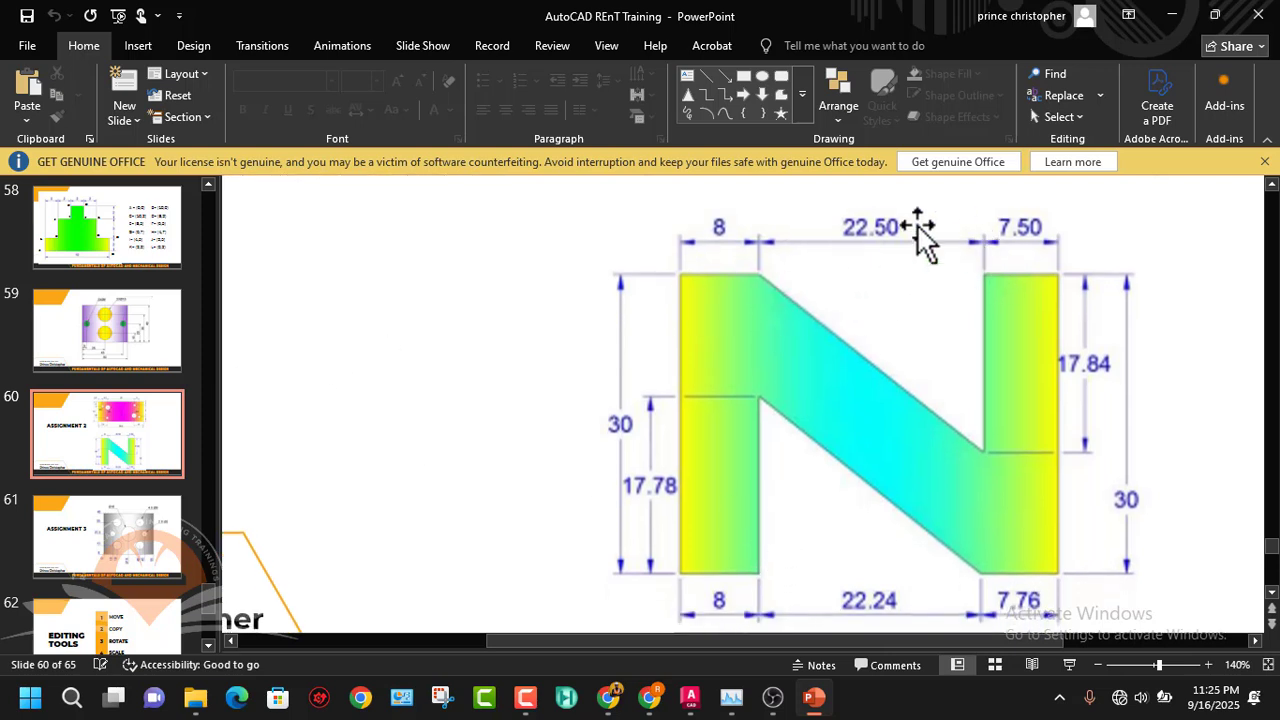
pyautogui.click(1098, 665)
pyautogui.click(1098, 665)
pyautogui.click(1098, 665)
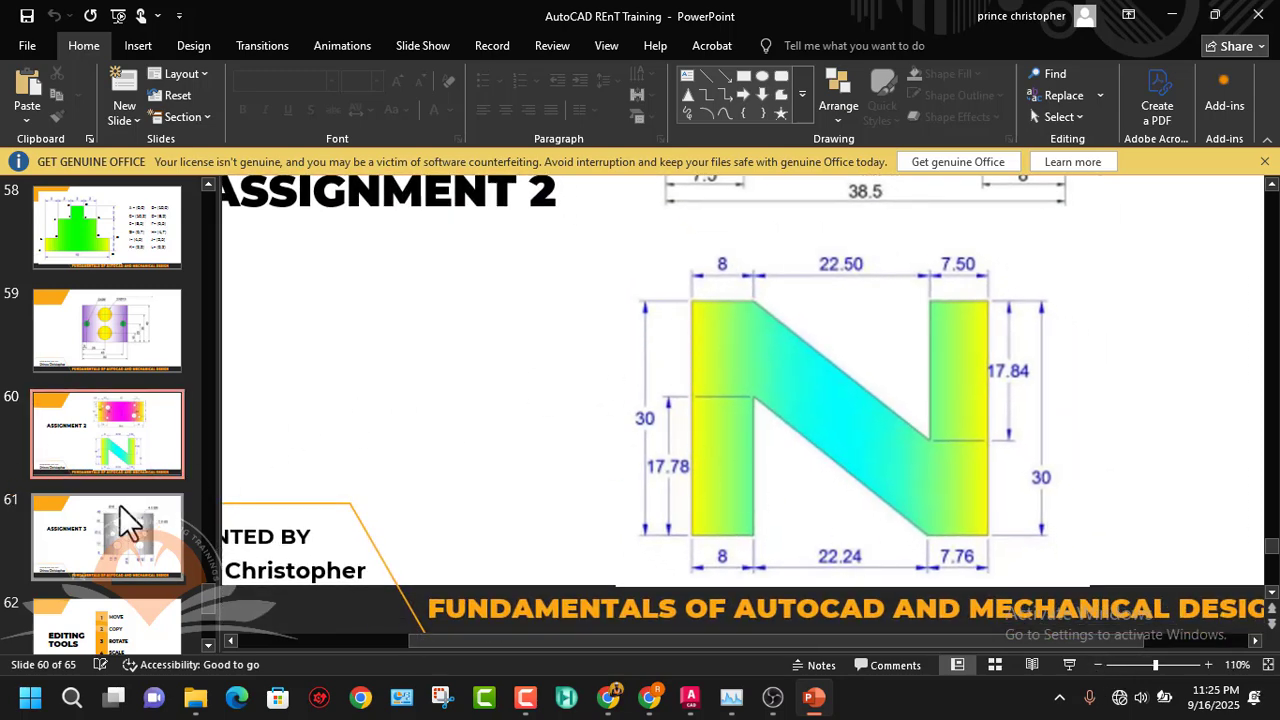
# - Open the Assignment 3 slide, examine its entire dimensioned plate drawing, and return to the AutoCAD drawing
pyautogui.click(125, 552)
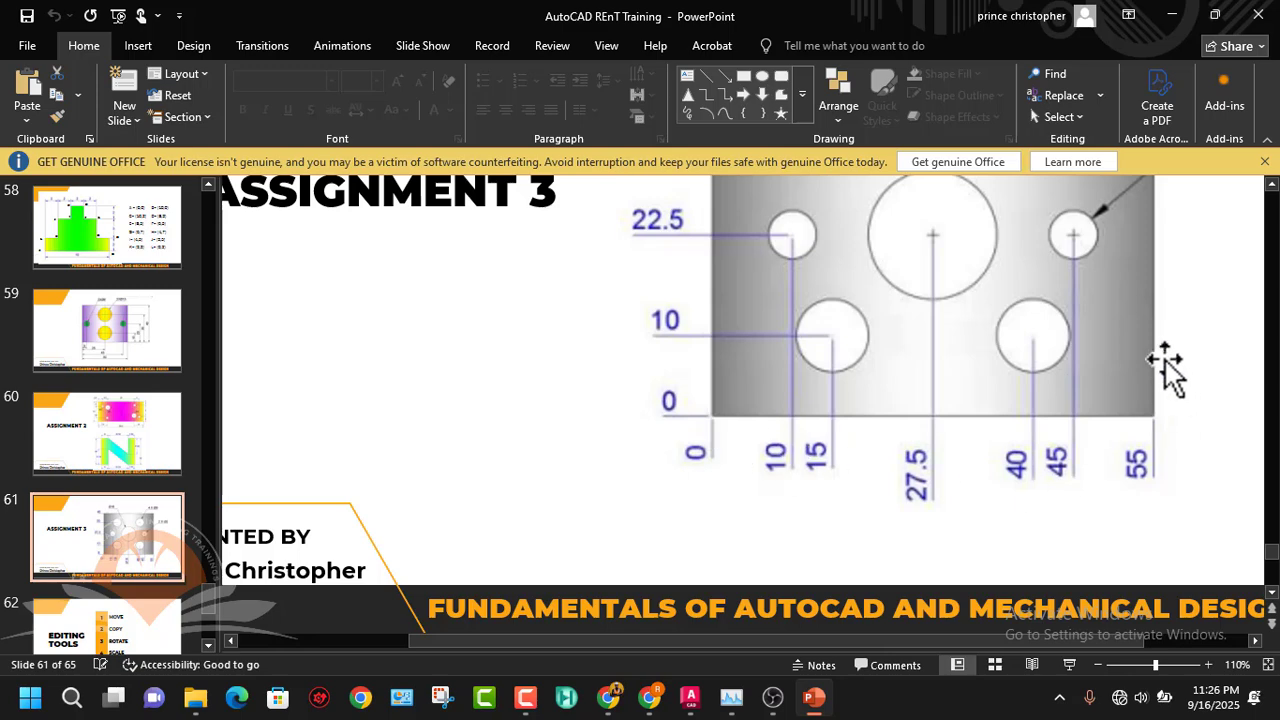
pyautogui.scroll(1, 1043, 440)
pyautogui.scroll(1, 1043, 440)
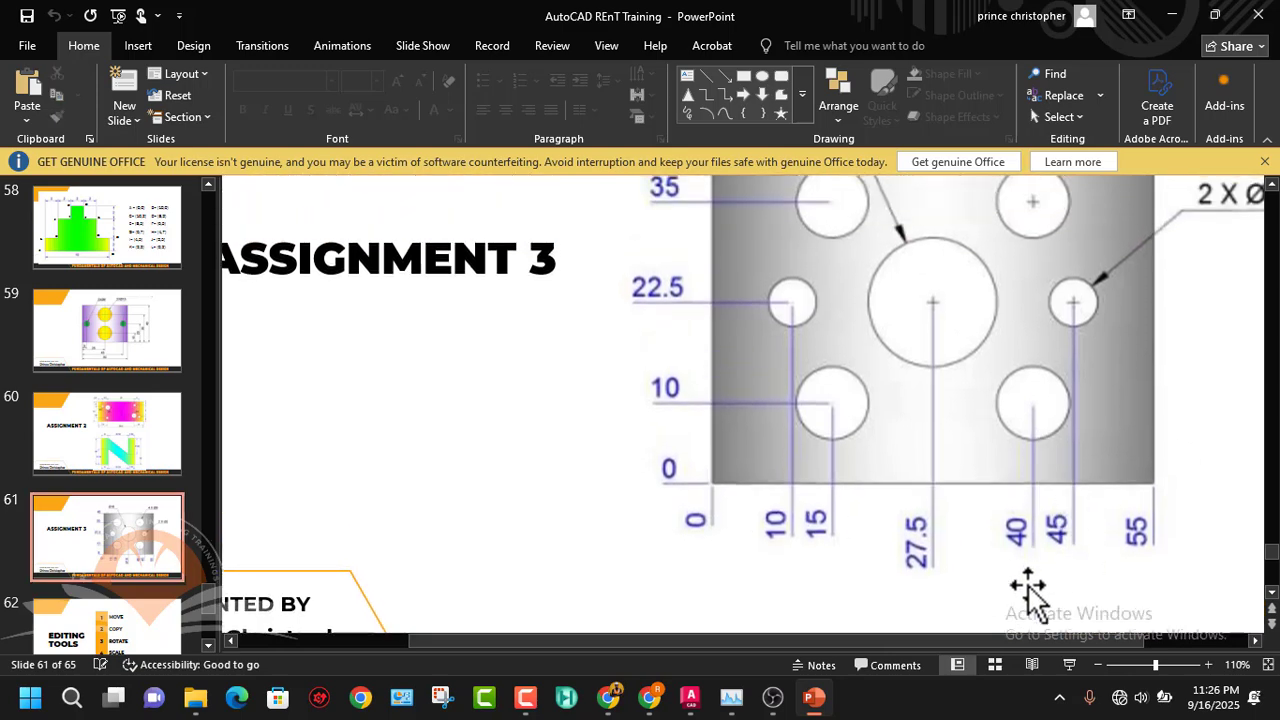
pyautogui.click(1097, 665)
pyautogui.click(1097, 665)
pyautogui.click(1097, 665)
pyautogui.click(1097, 665)
pyautogui.click(1097, 665)
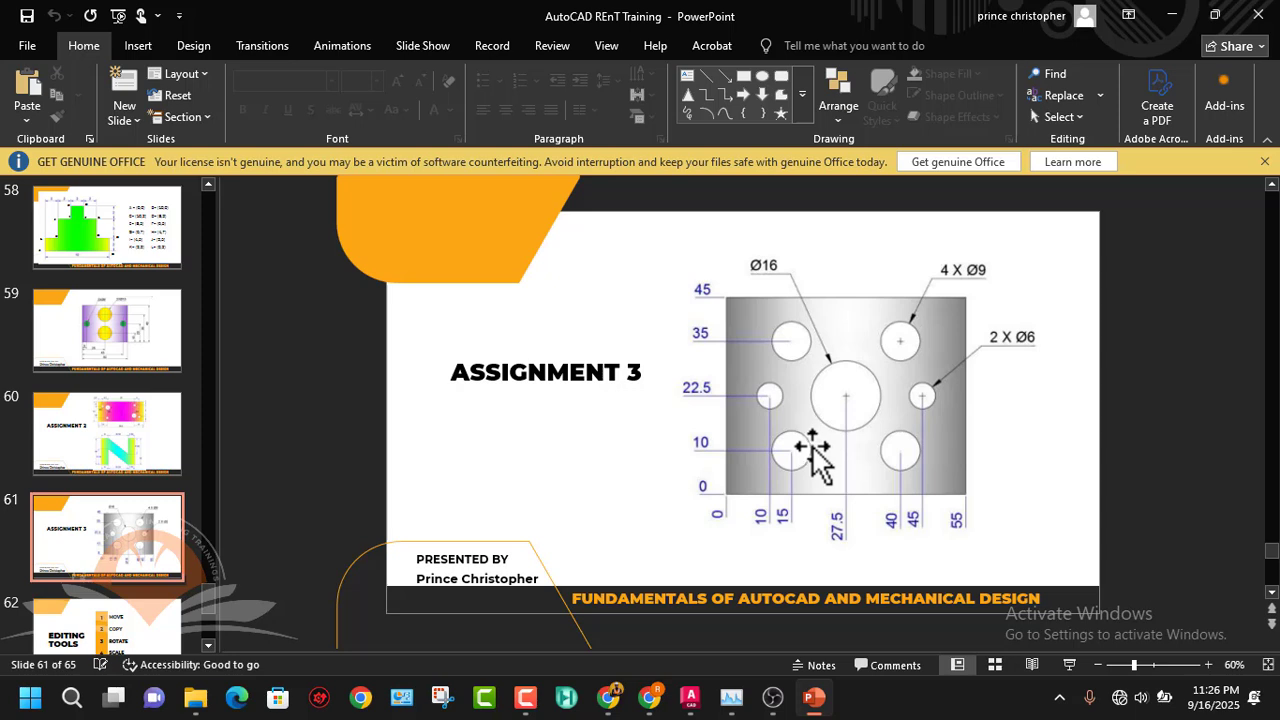
pyautogui.moveTo(800, 702)
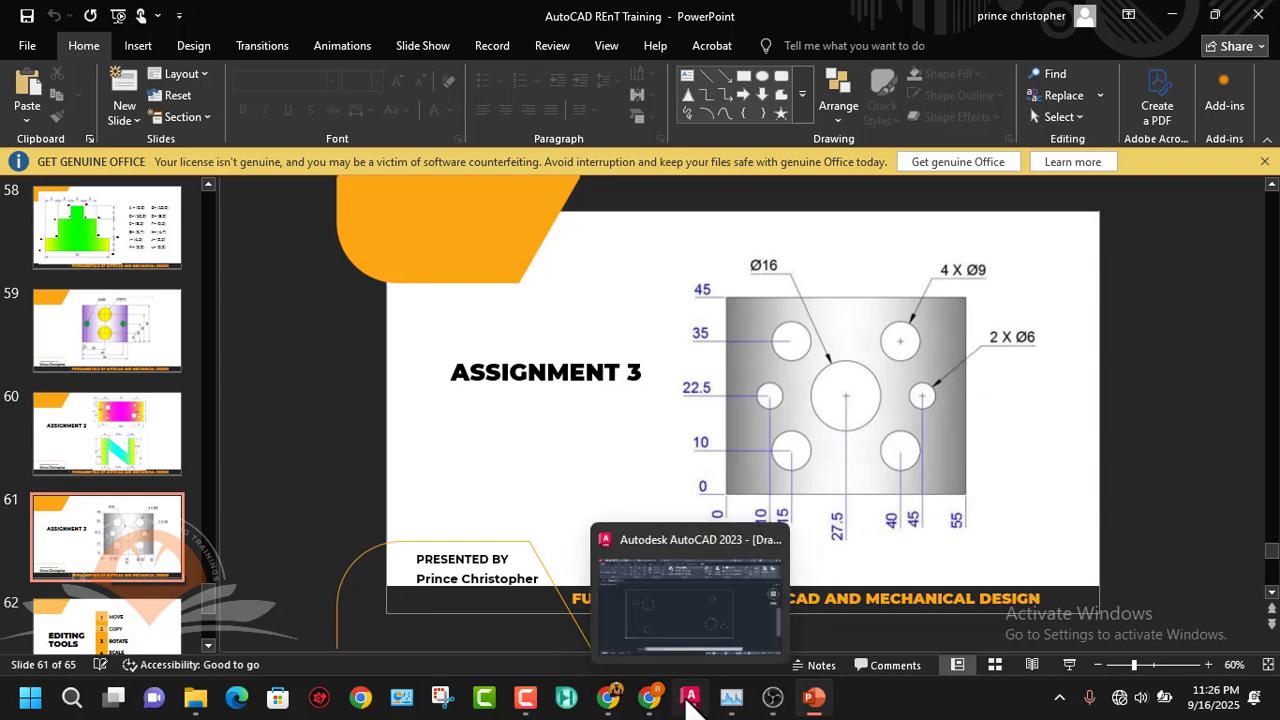
pyautogui.click(690, 697)
pyautogui.moveTo(731, 697)
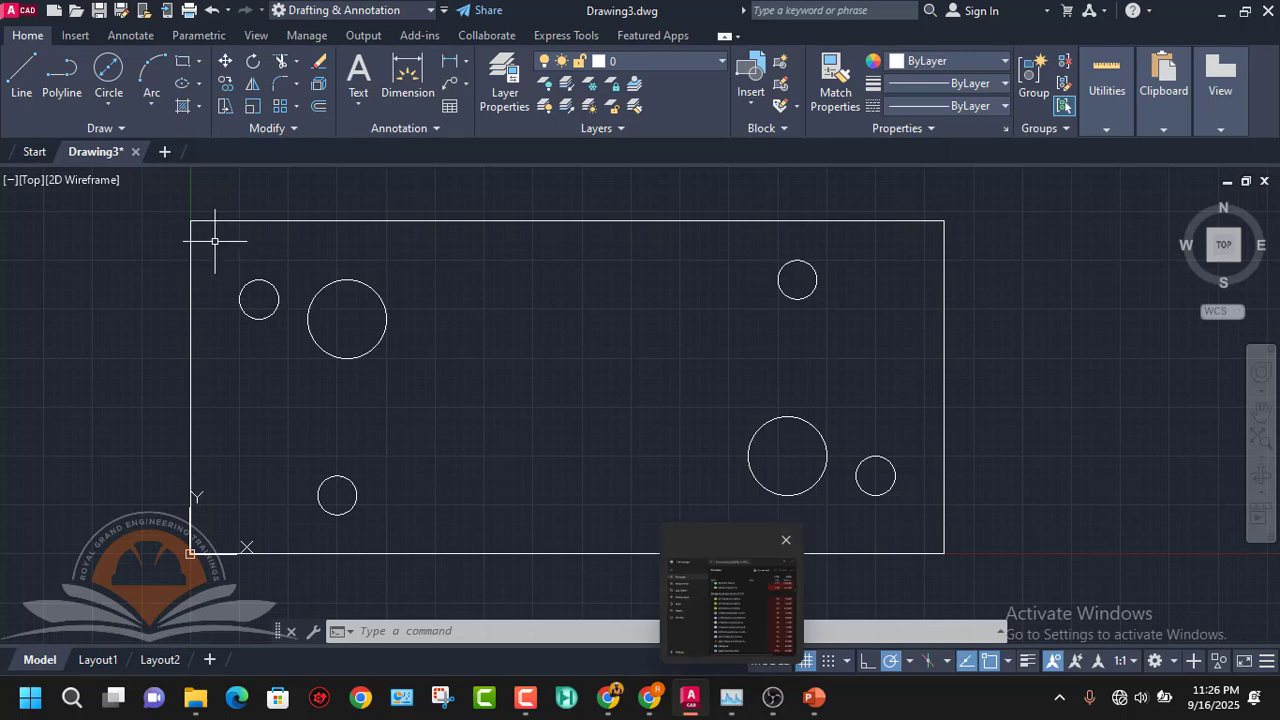
# - Create a new drawing and set its units to millimeters with a length precision of 0
pyautogui.click(165, 151)
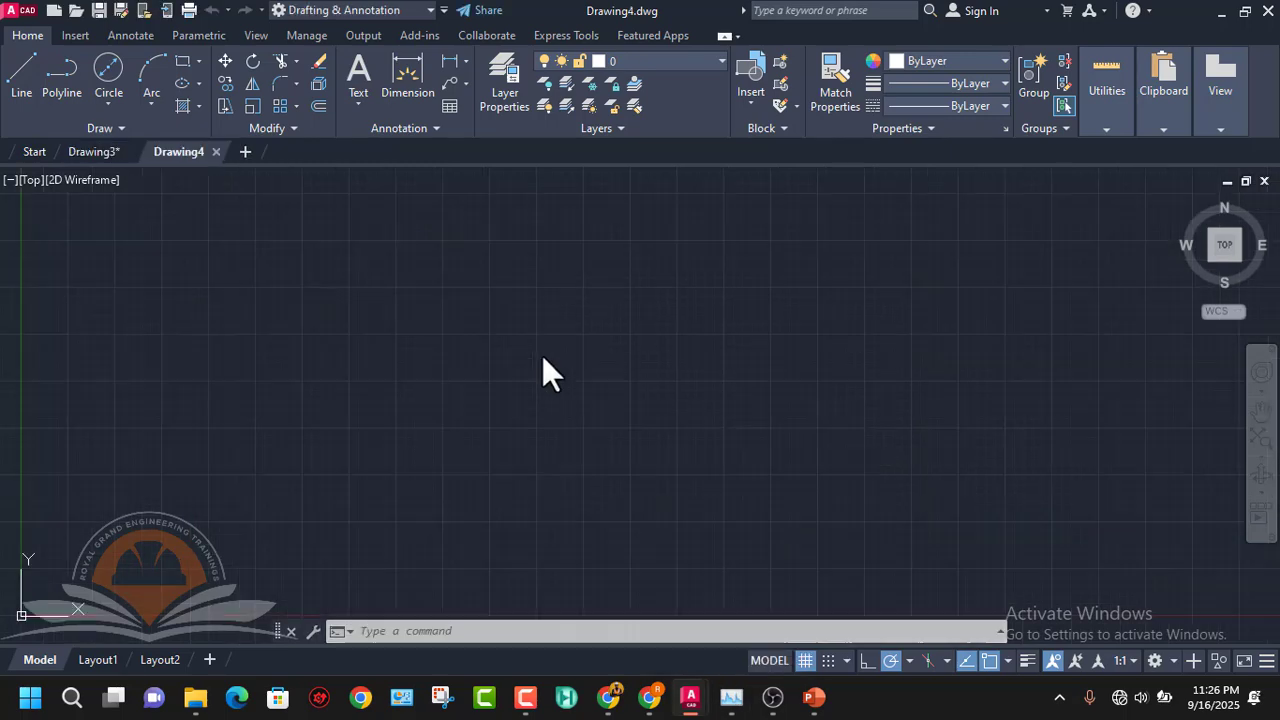
pyautogui.write('unit')
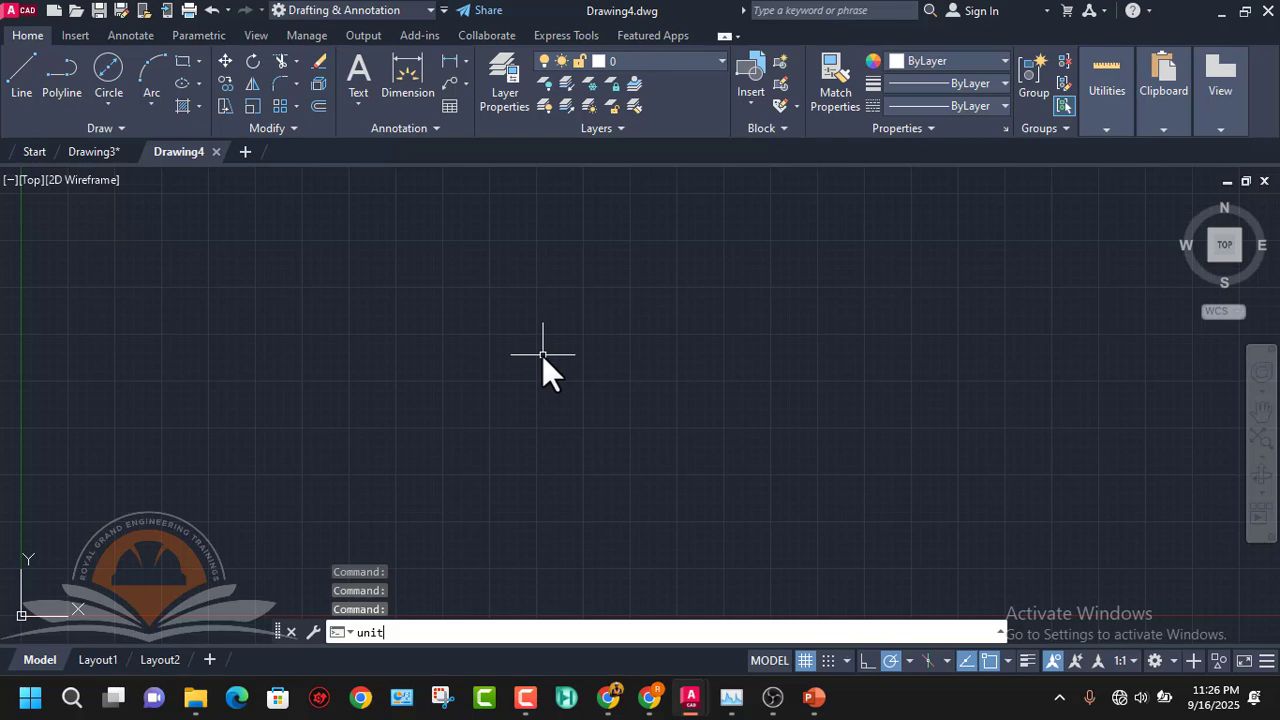
pyautogui.write('s')
pyautogui.press('Return')
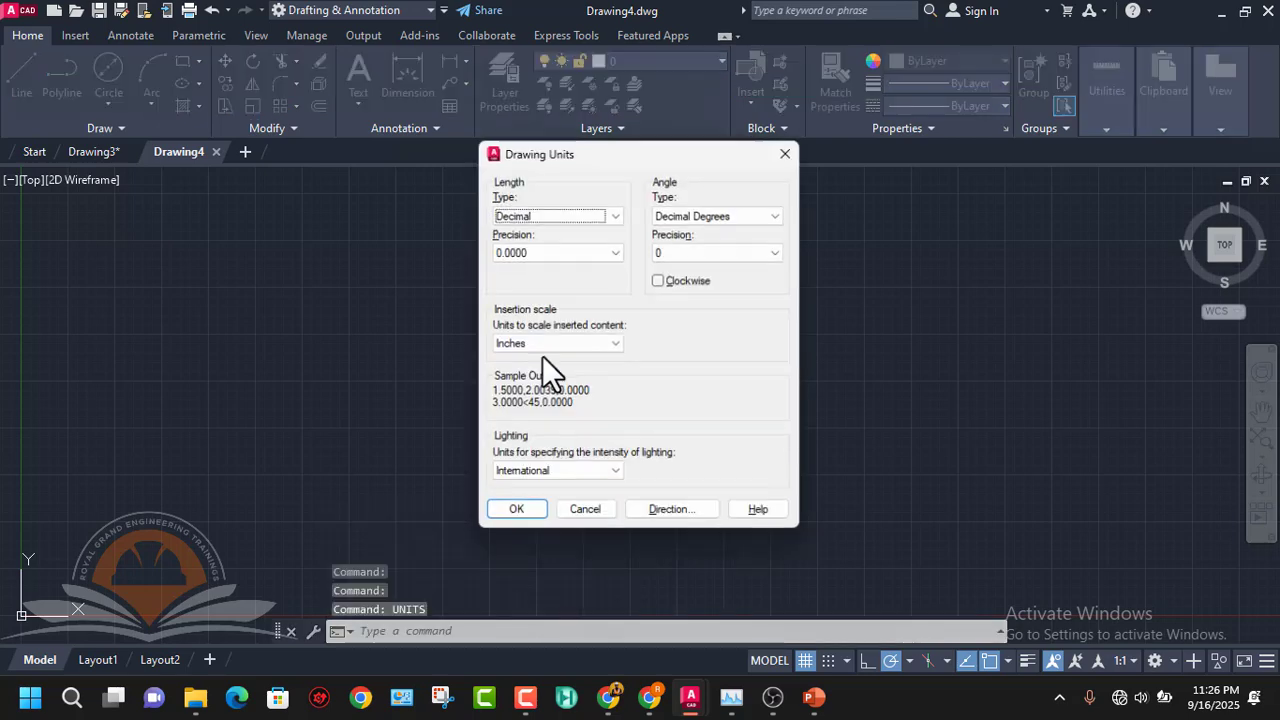
pyautogui.click(544, 345)
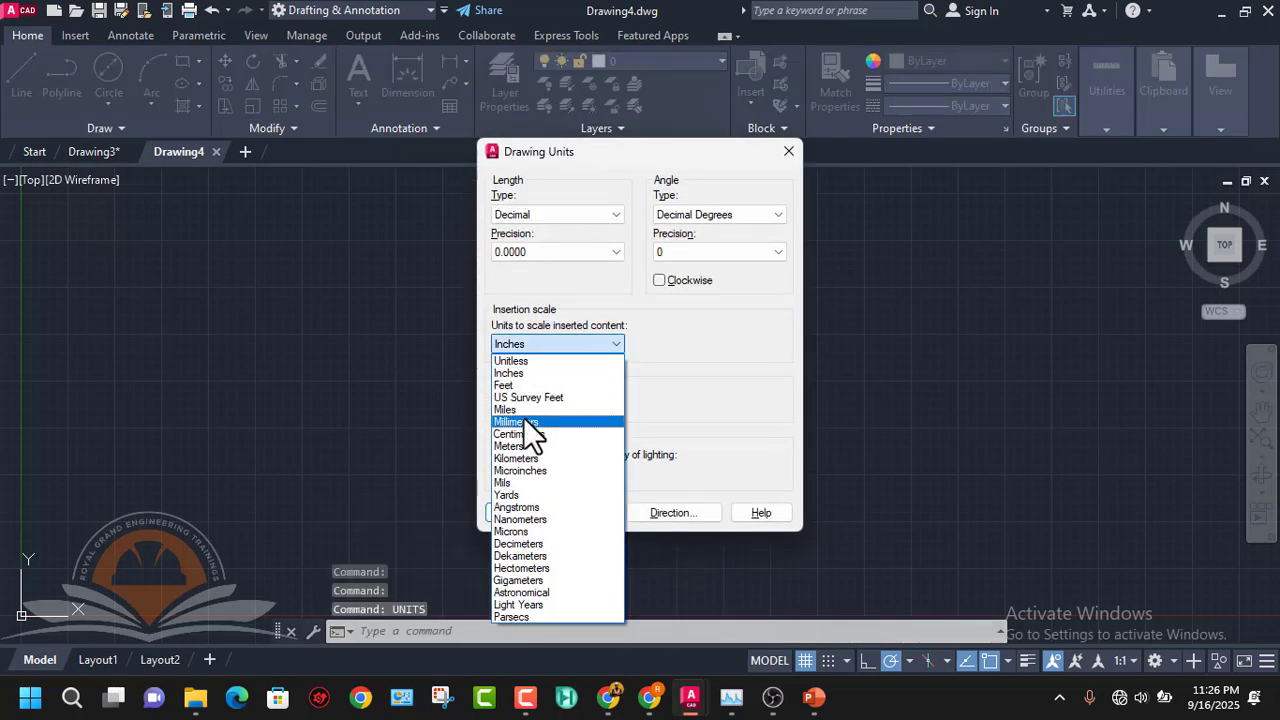
pyautogui.click(525, 422)
pyautogui.click(514, 255)
pyautogui.click(515, 271)
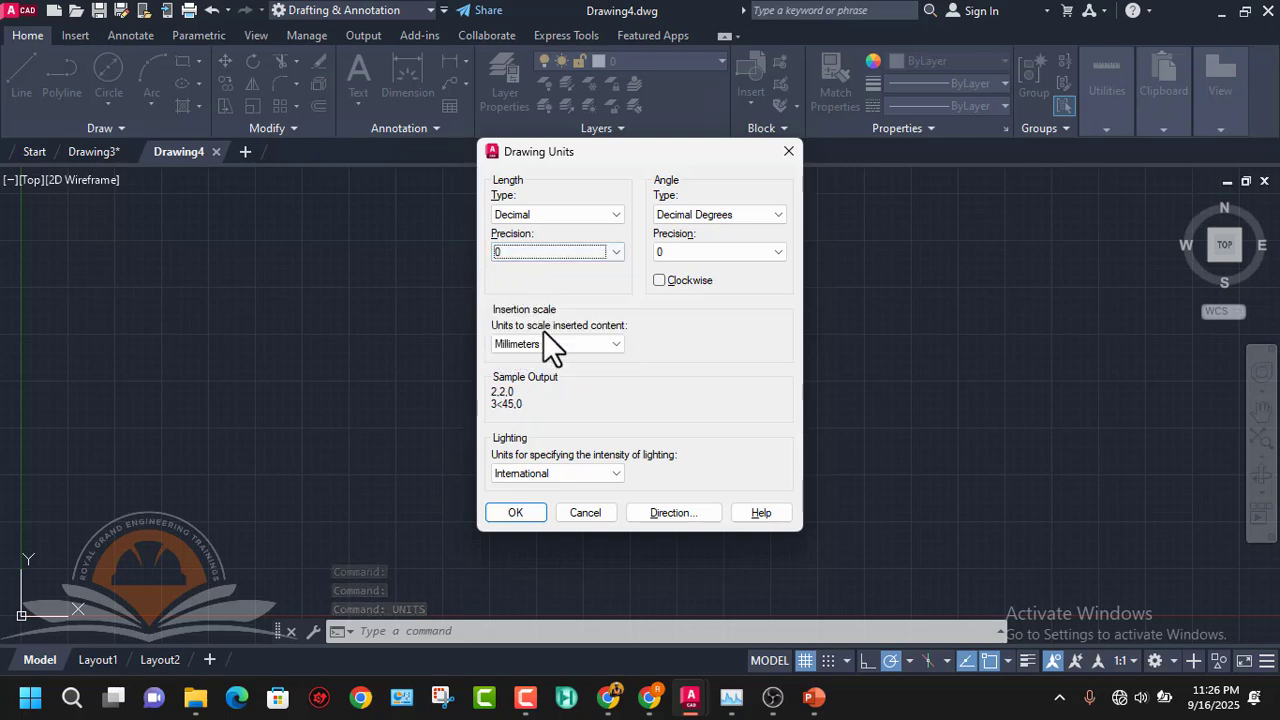
pyautogui.click(518, 512)
pyautogui.write('limits')
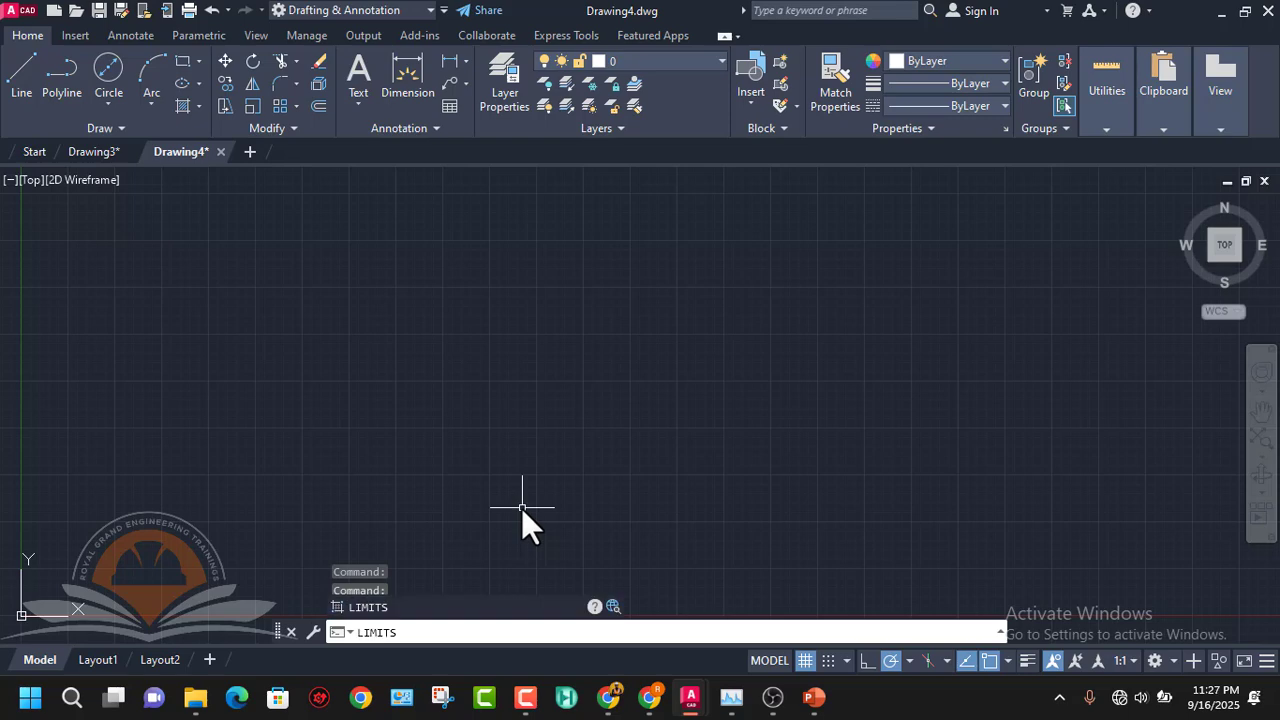
pyautogui.press('Return')
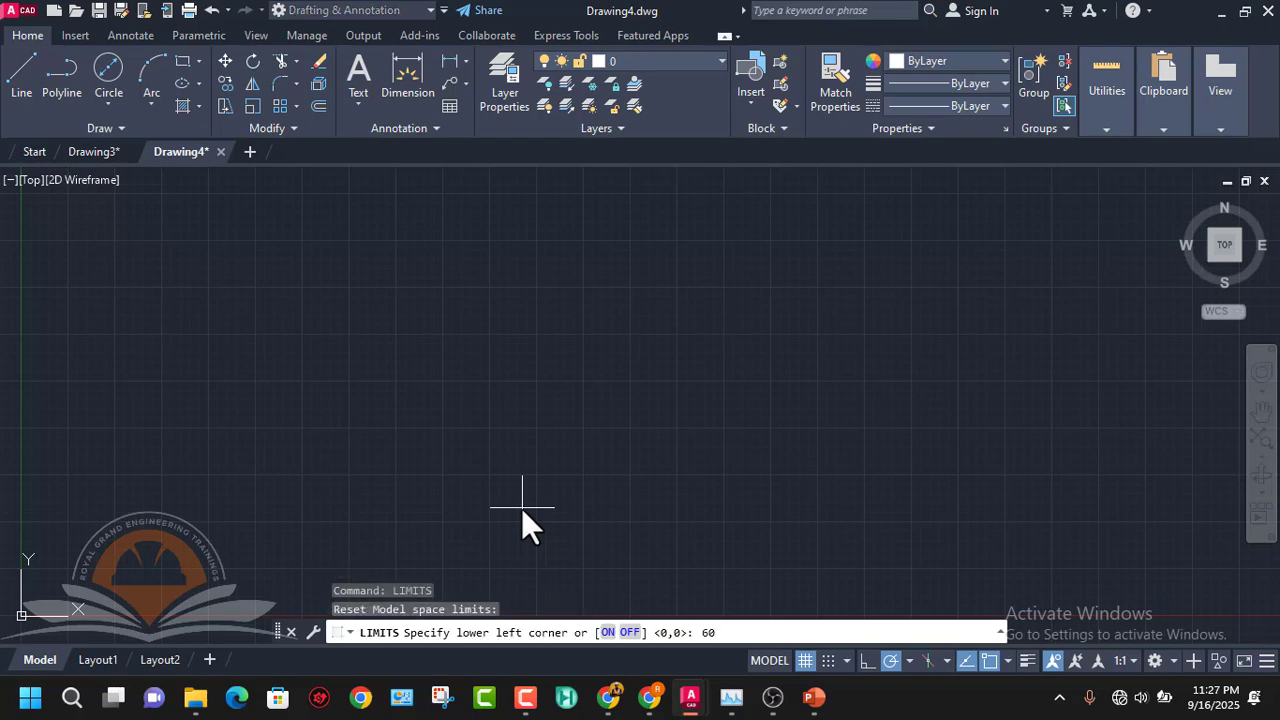
pyautogui.write('60,60')
pyautogui.press('Return')
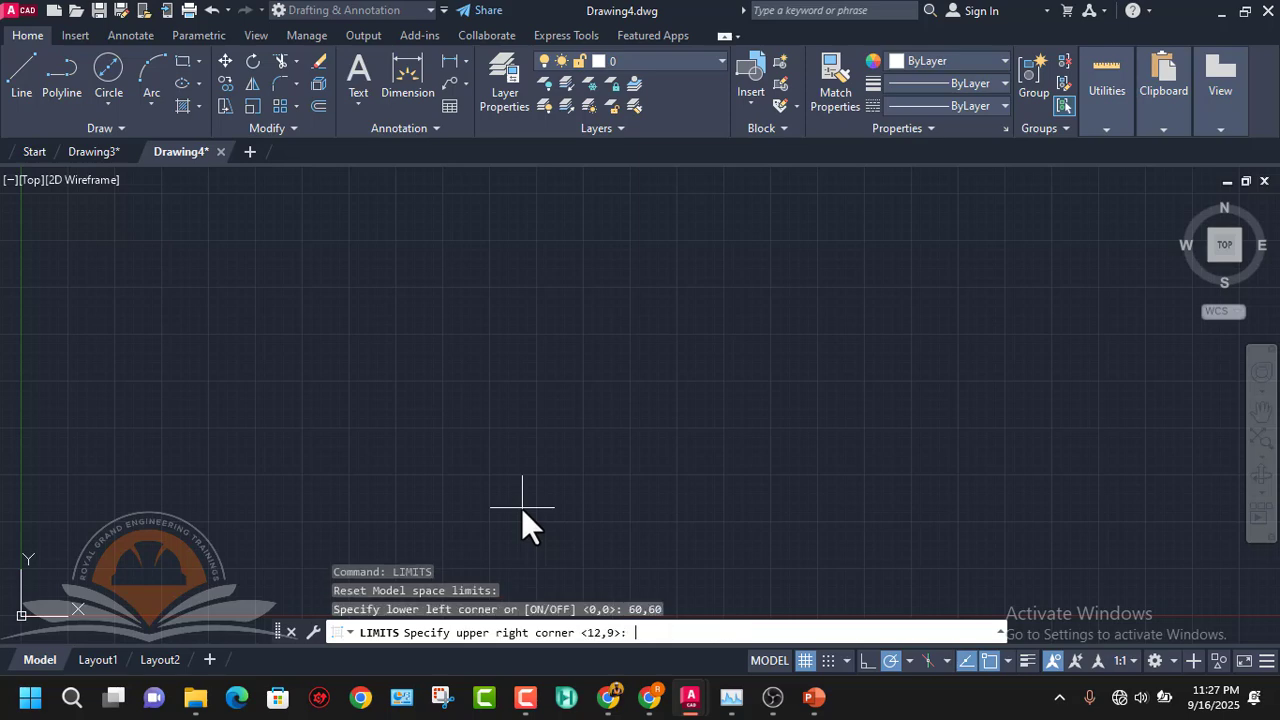
pyautogui.write('zoom')
pyautogui.press('Return')
pyautogui.write('a')
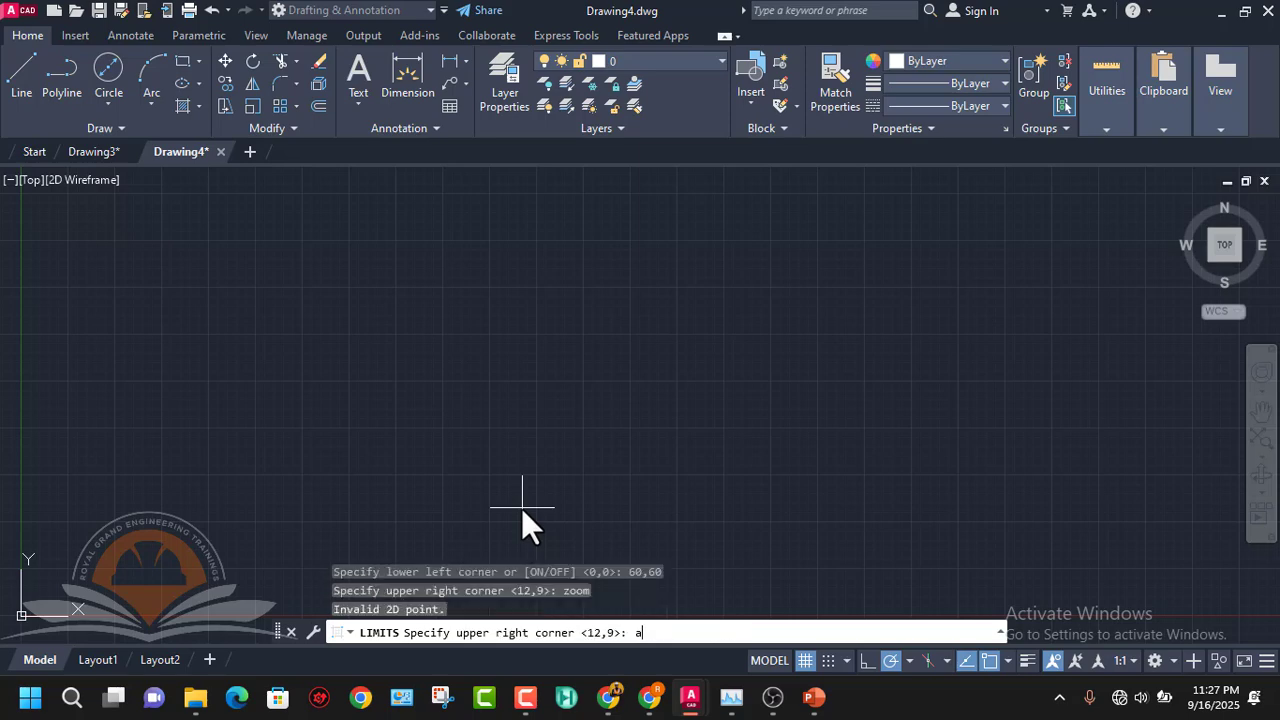
pyautogui.press('Return')
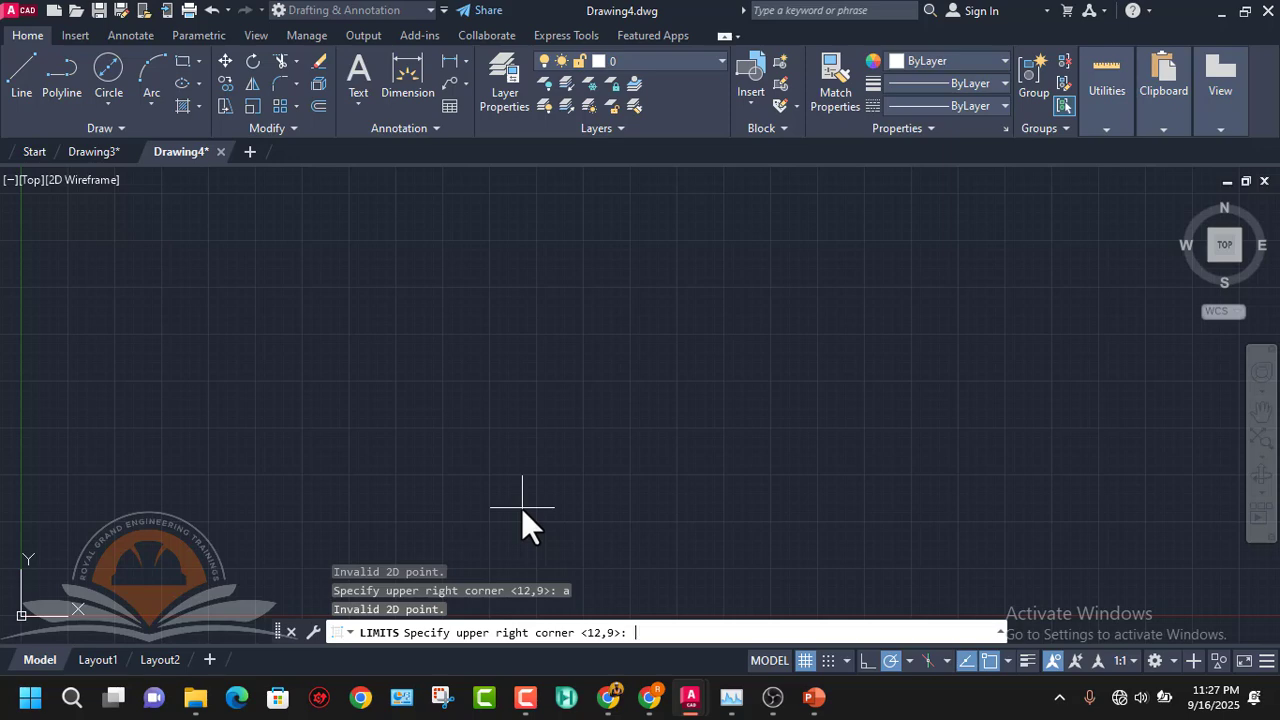
pyautogui.press('Escape')
# - Set the drawing limits from 0,0 to 60,60 and zoom to show all of the drawing area
pyautogui.press('Return')
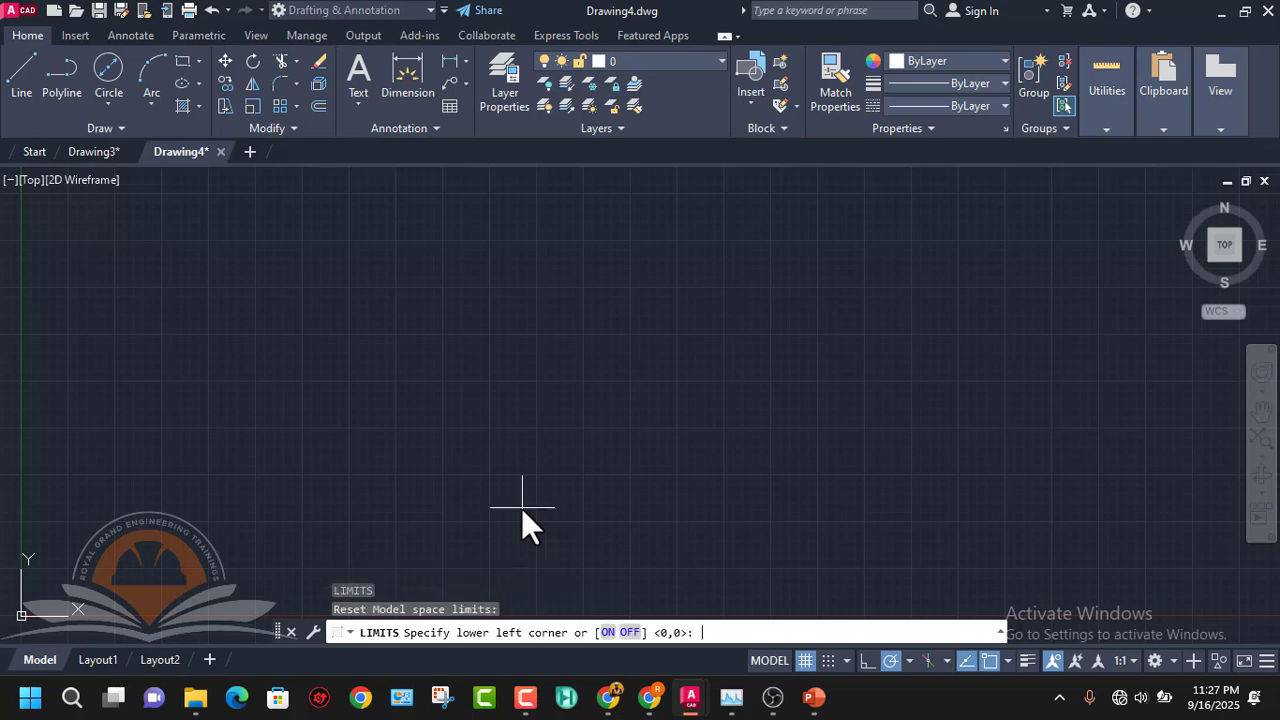
pyautogui.press('Return')
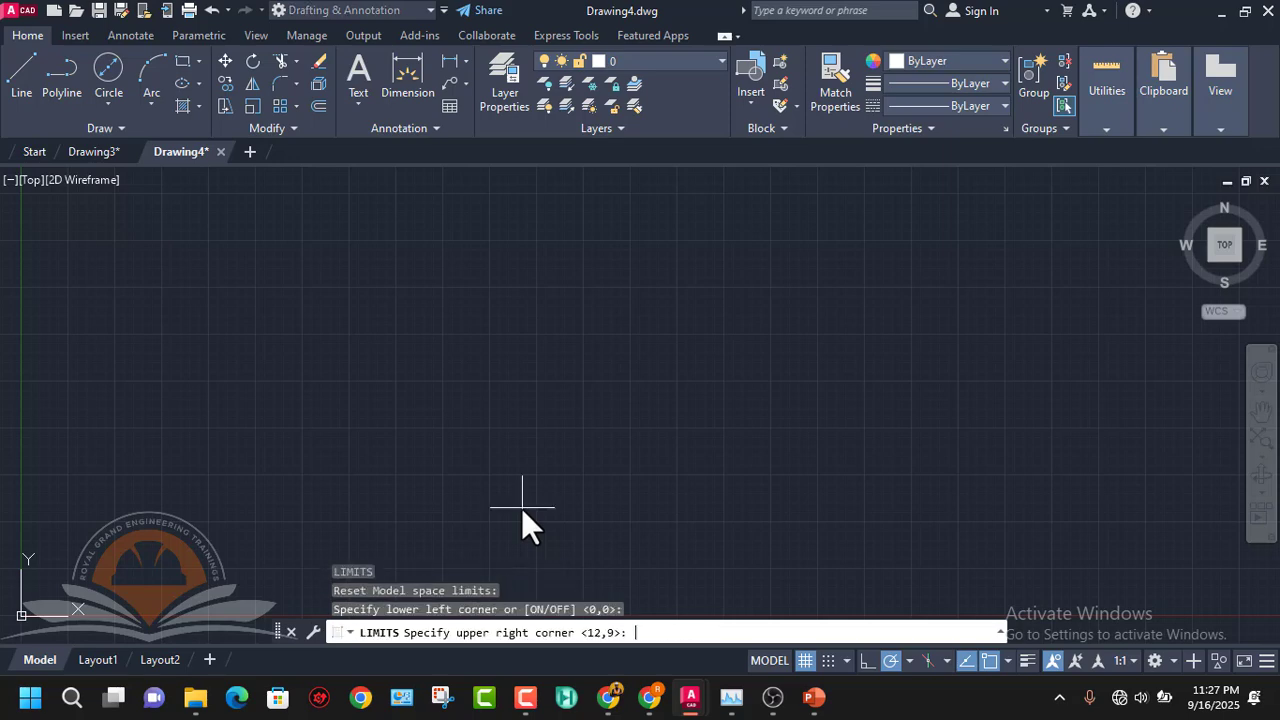
pyautogui.write('60,60')
pyautogui.press('Return')
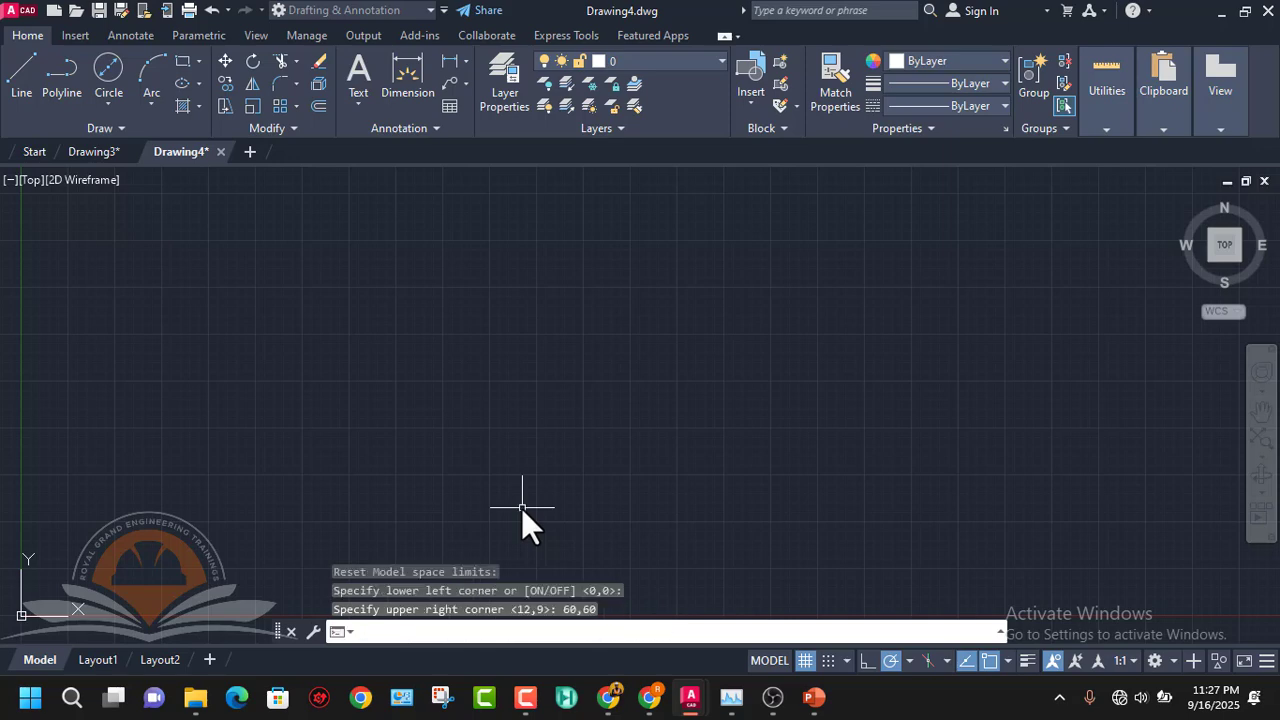
pyautogui.write('z')
pyautogui.press('Return')
pyautogui.write('a')
pyautogui.press('Return')
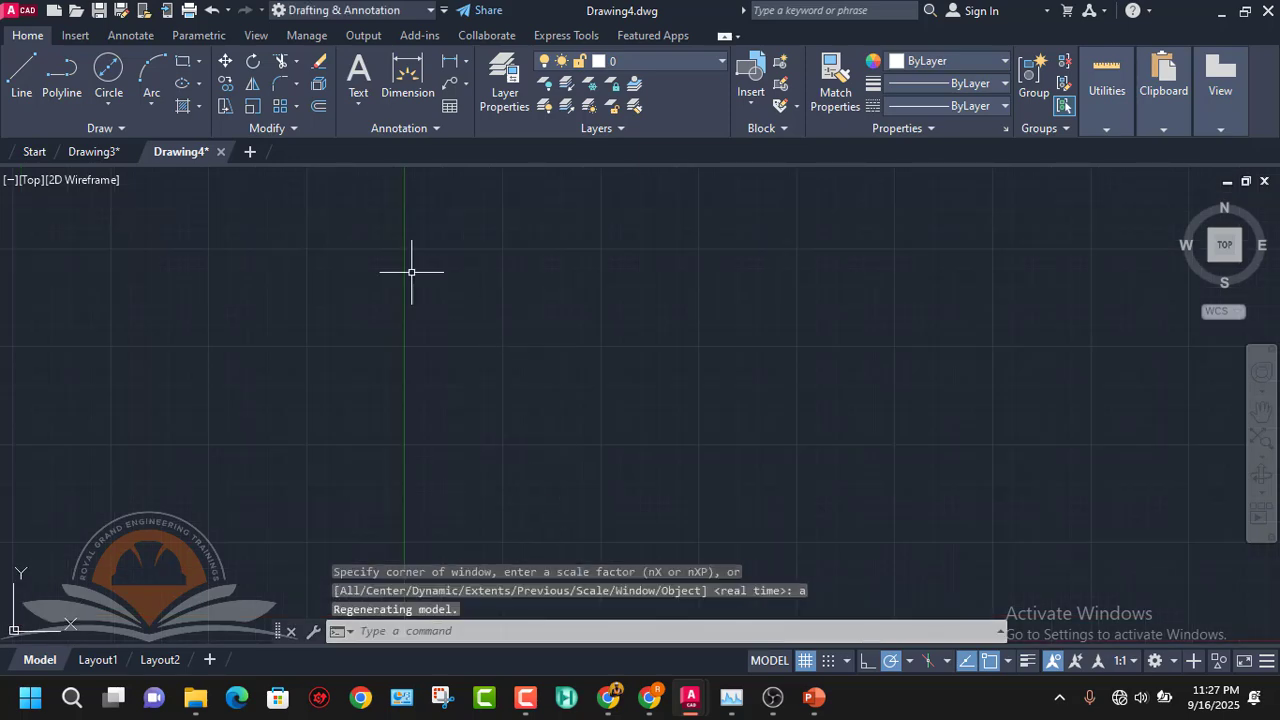
pyautogui.click(199, 61)
pyautogui.click(206, 91)
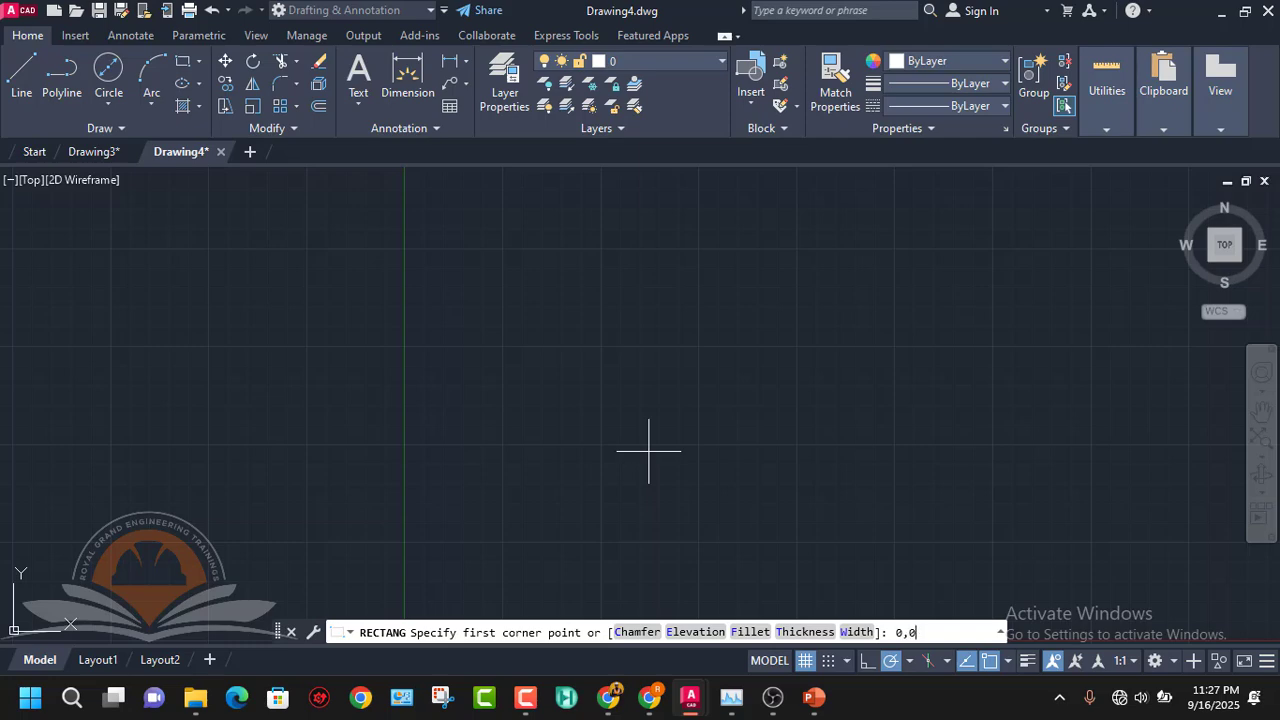
pyautogui.write('0,0')
pyautogui.press('Return')
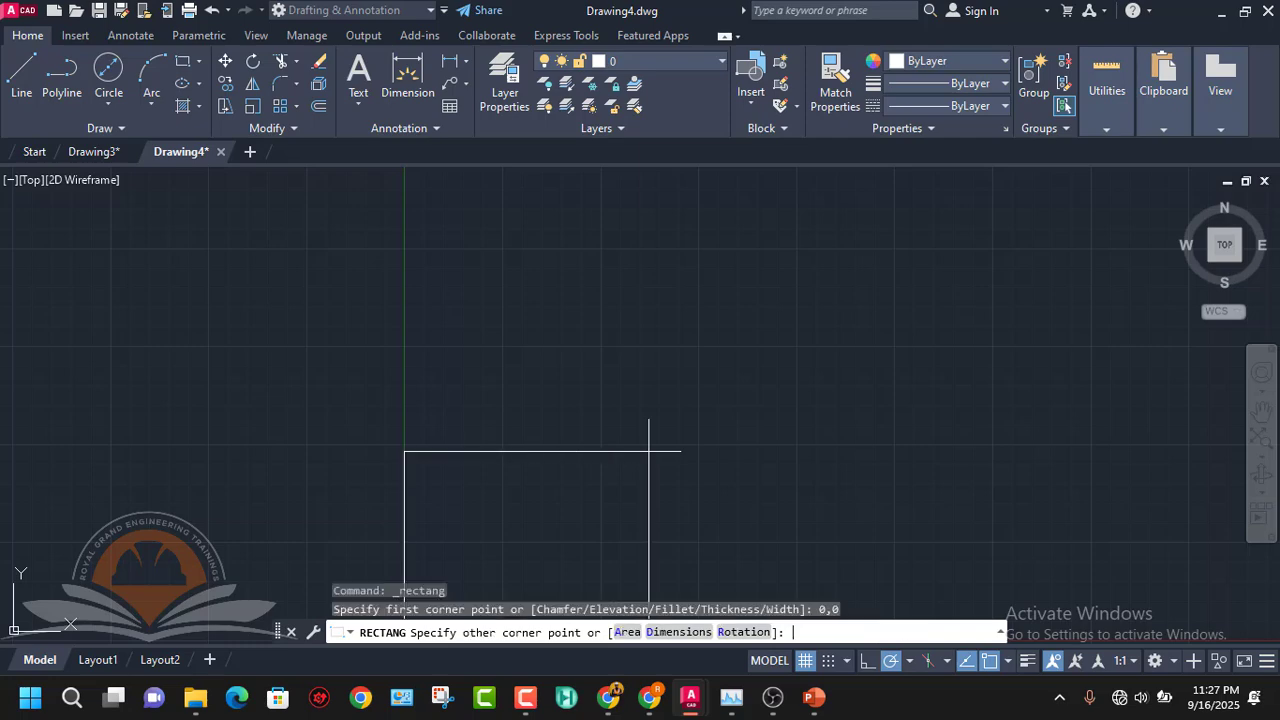
pyautogui.click(679, 632)
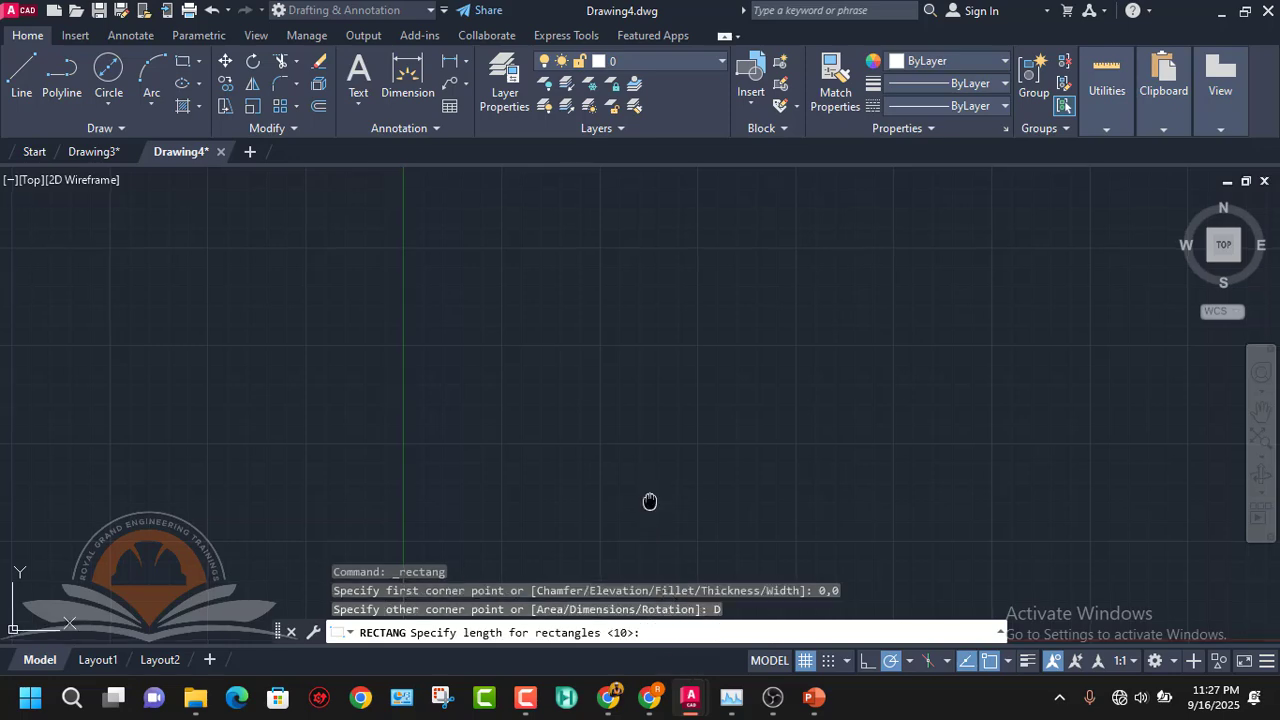
pyautogui.moveTo(649, 501); pyautogui.dragTo(749, 347, button='middle')
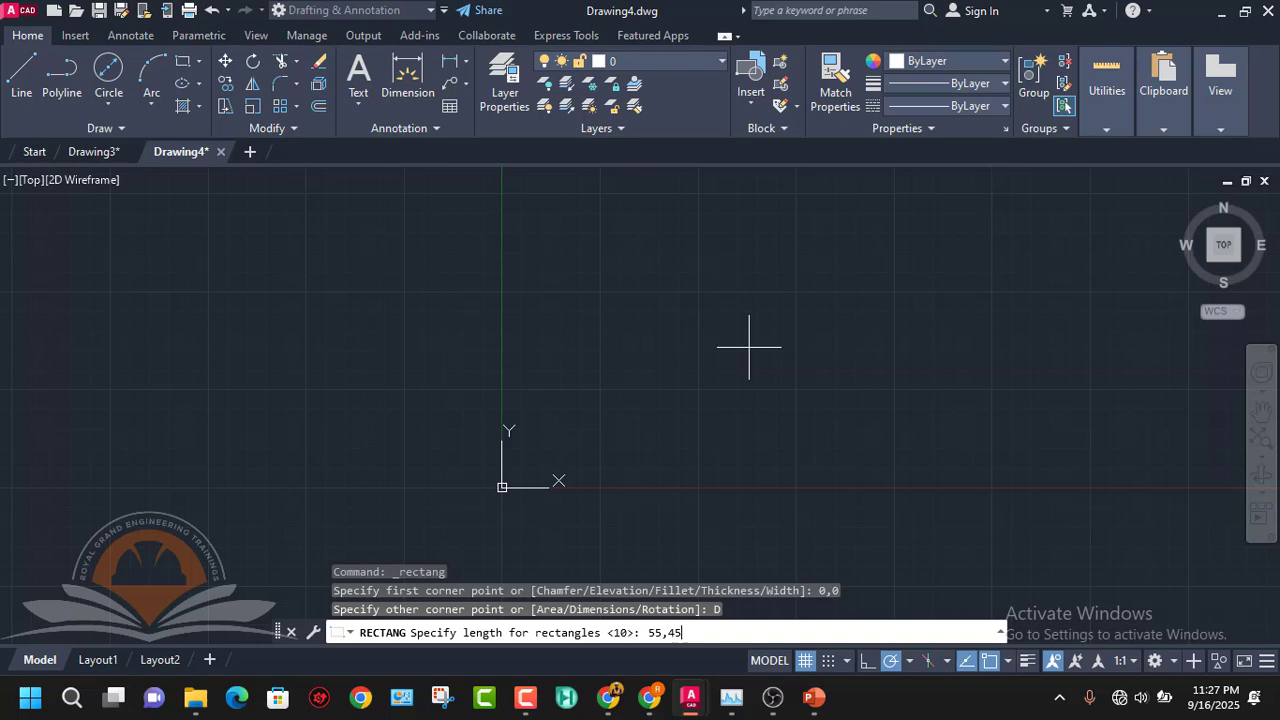
pyautogui.press('Return')
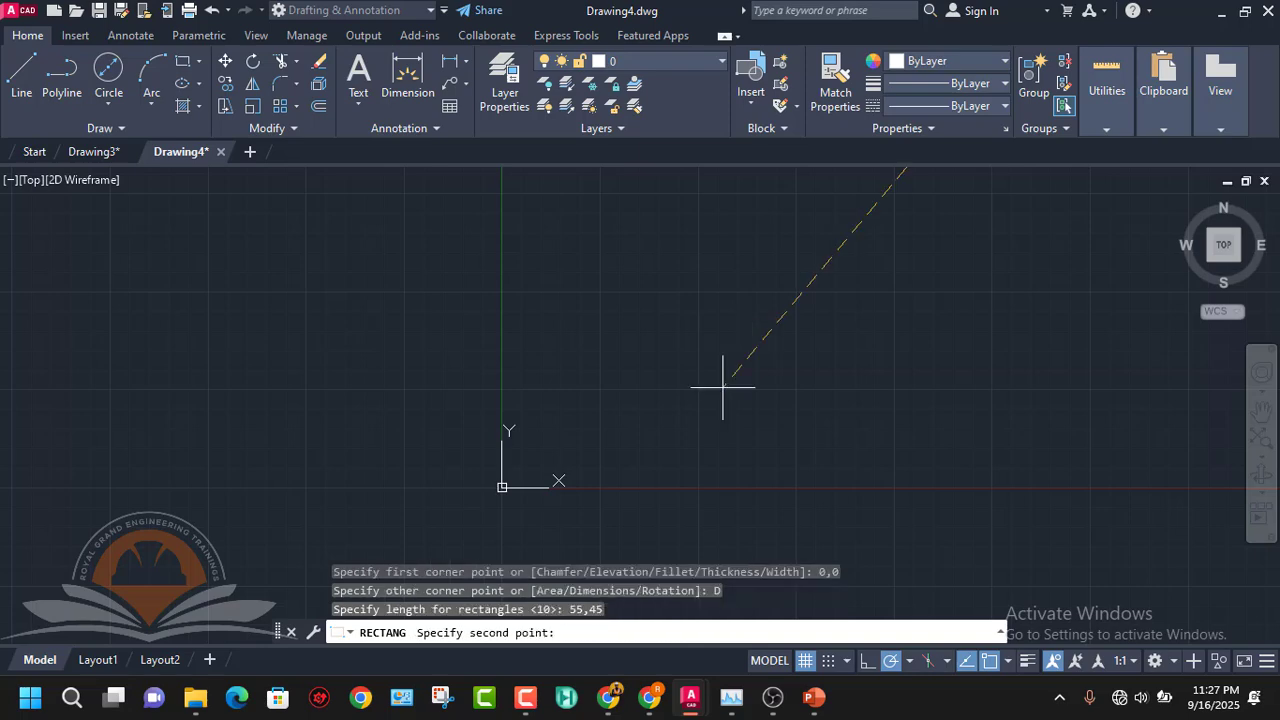
pyautogui.scroll(-5, 723, 388)
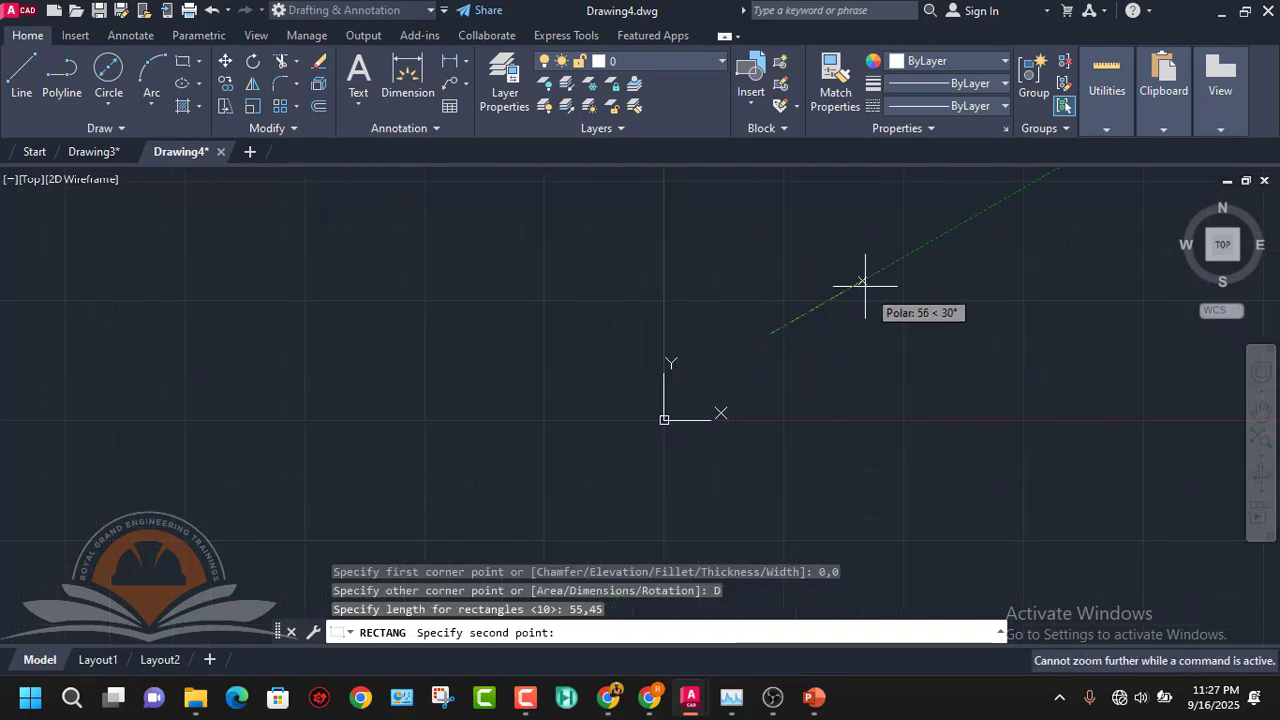
pyautogui.press('Escape')
# - Draw a rectangle from 0,0 with a length of 55 and a width of 45, extending up and to the right of the origin
pyautogui.press('Return')
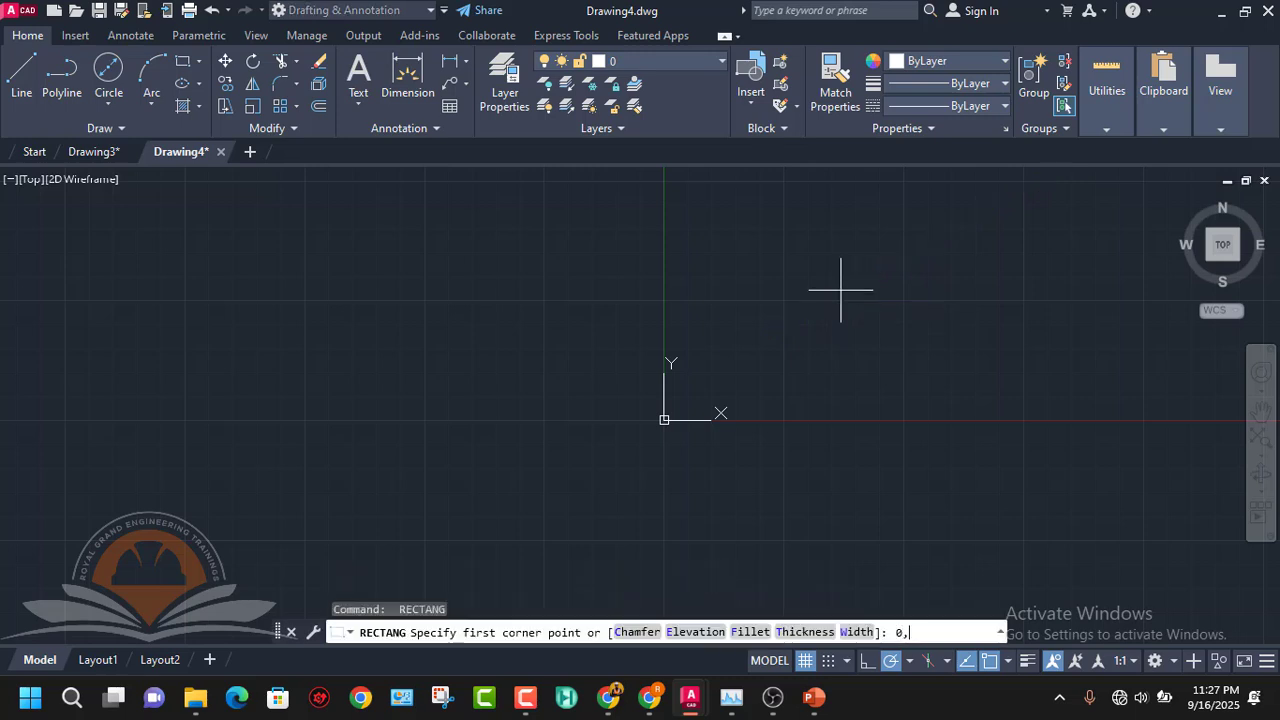
pyautogui.press('Return')
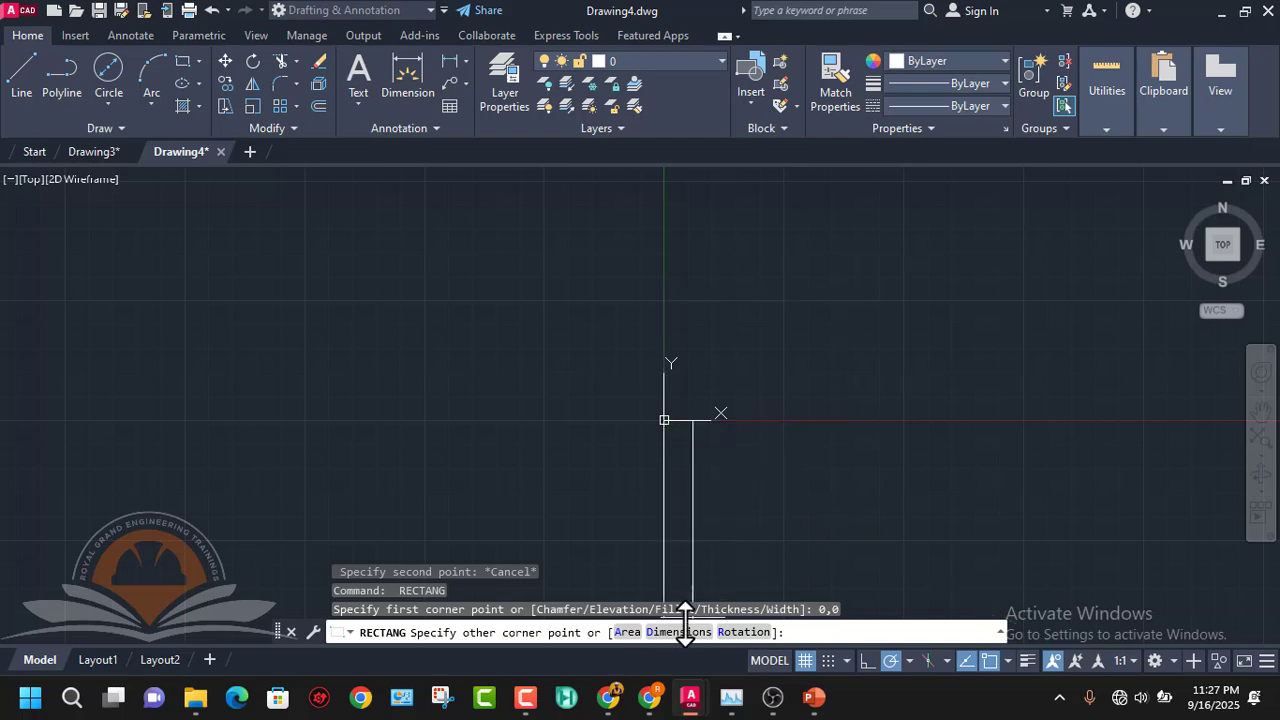
pyautogui.click(680, 632)
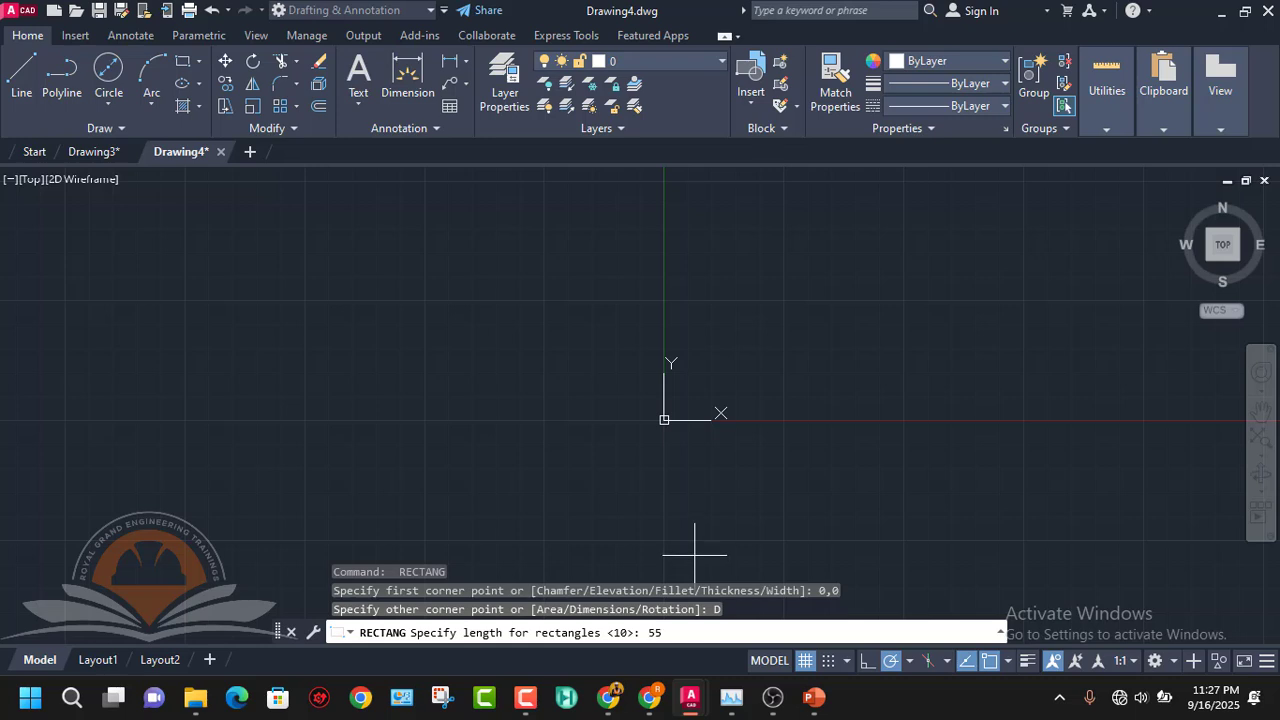
pyautogui.press('Return')
pyautogui.write('4')
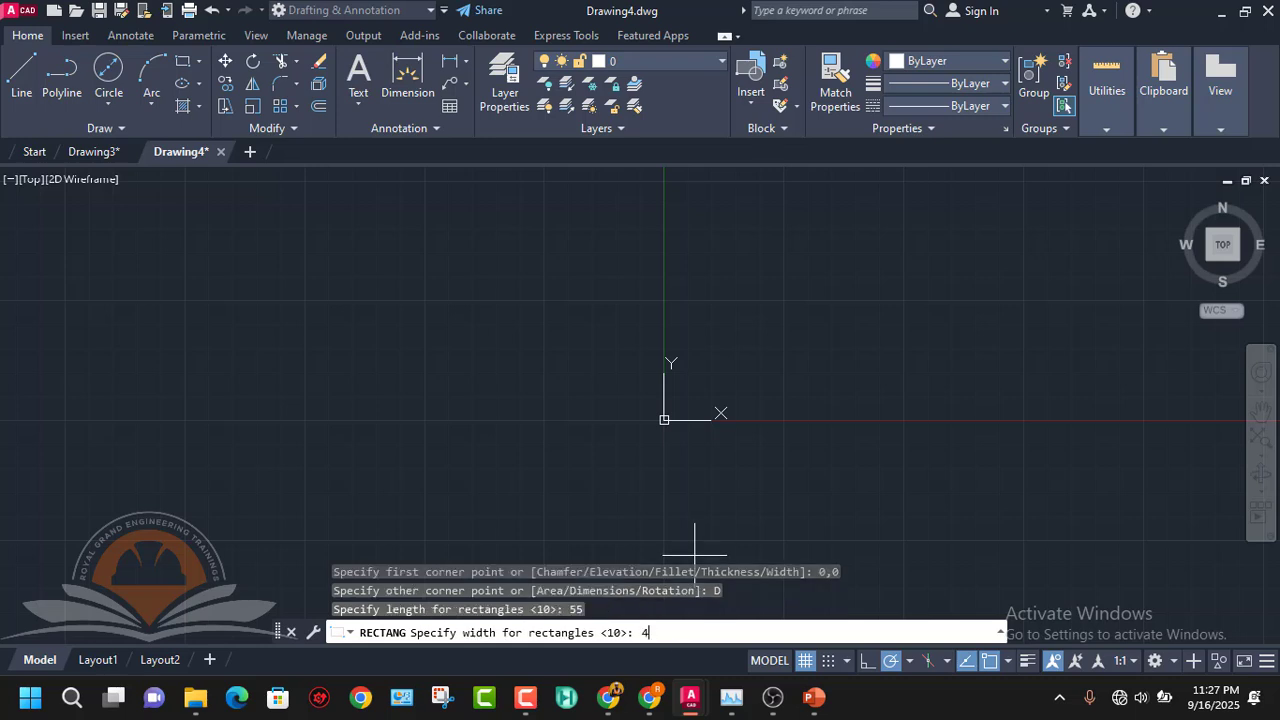
pyautogui.write('5')
pyautogui.press('Return')
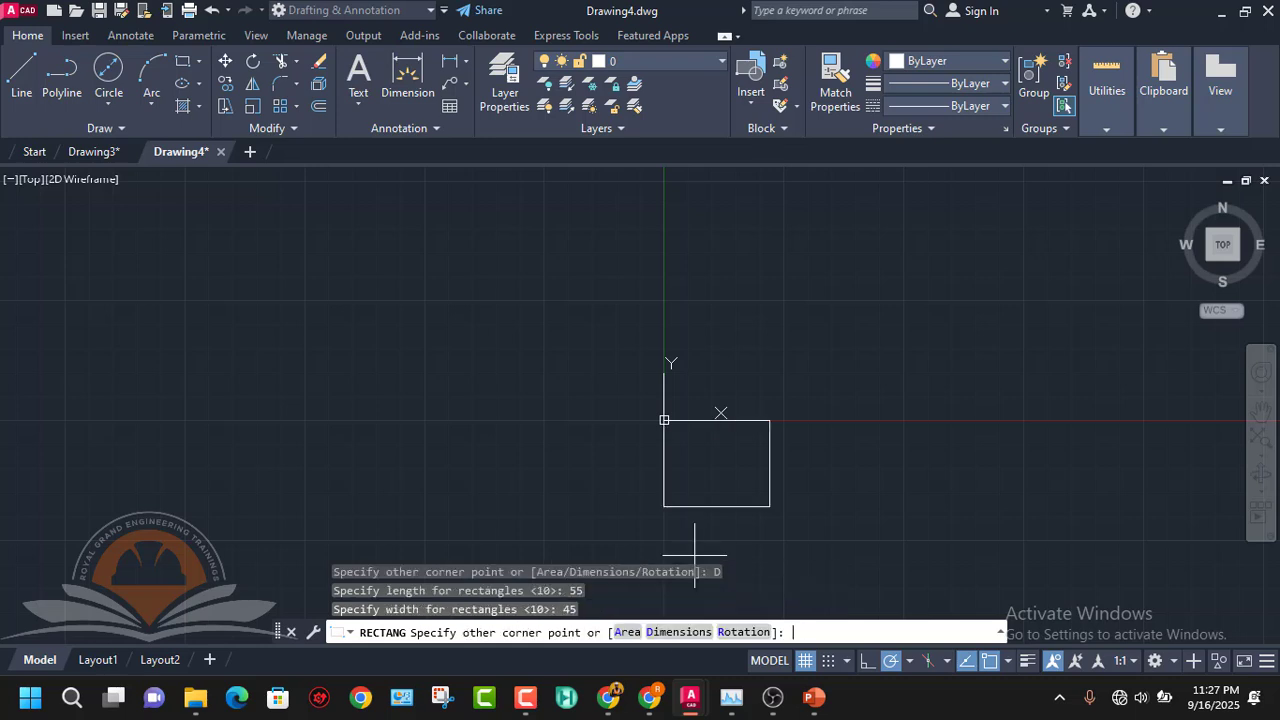
pyautogui.click(805, 293)
pyautogui.scroll(4, 775, 331)
pyautogui.moveTo(703, 391); pyautogui.dragTo(711, 318, button='middle')
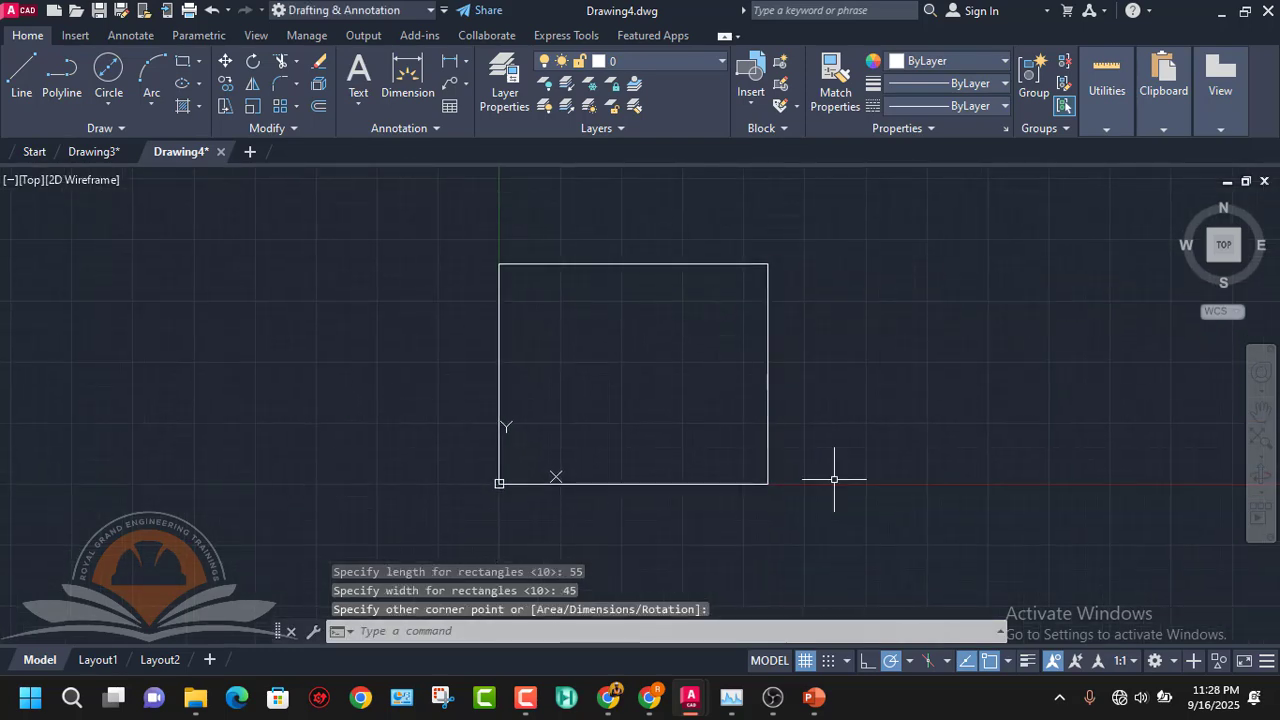
# - Switch to PowerPoint, examine the plate's hole layout on the Assignment 3 slide at 70% zoom, and return to Drawing4 in AutoCAD
pyautogui.moveTo(815, 705)
pyautogui.click(847, 617)
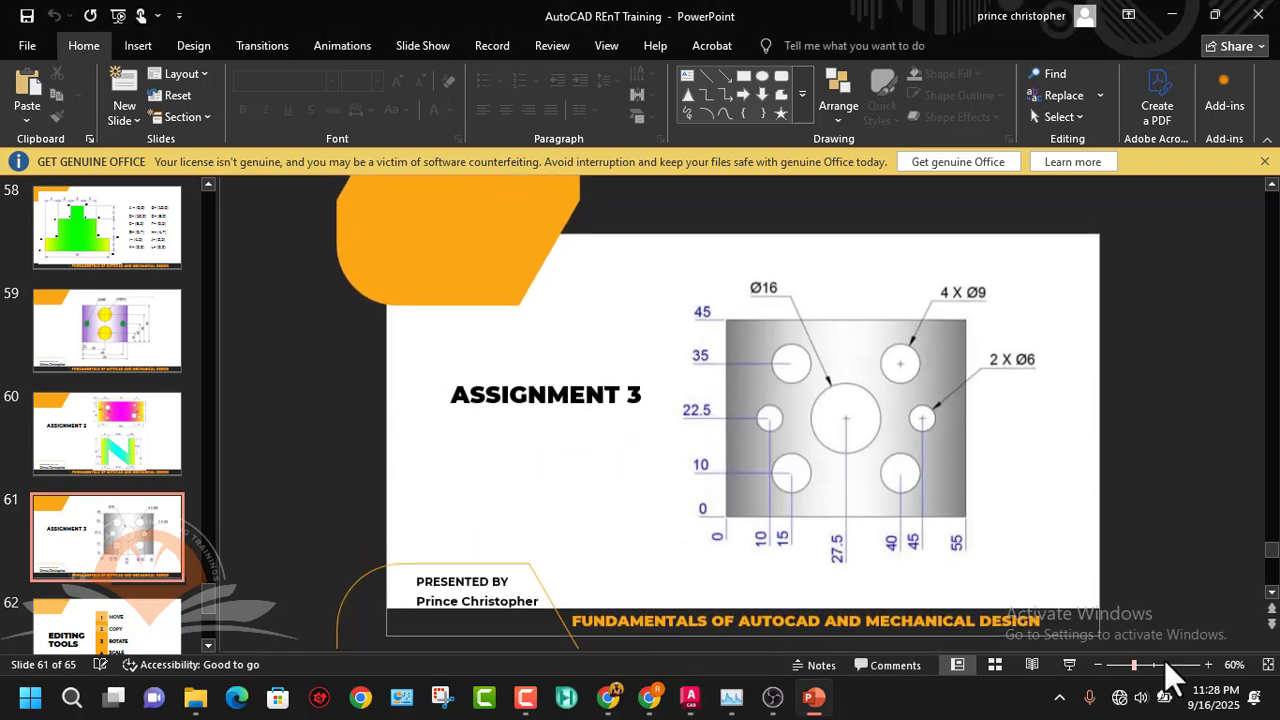
pyautogui.click(1208, 664)
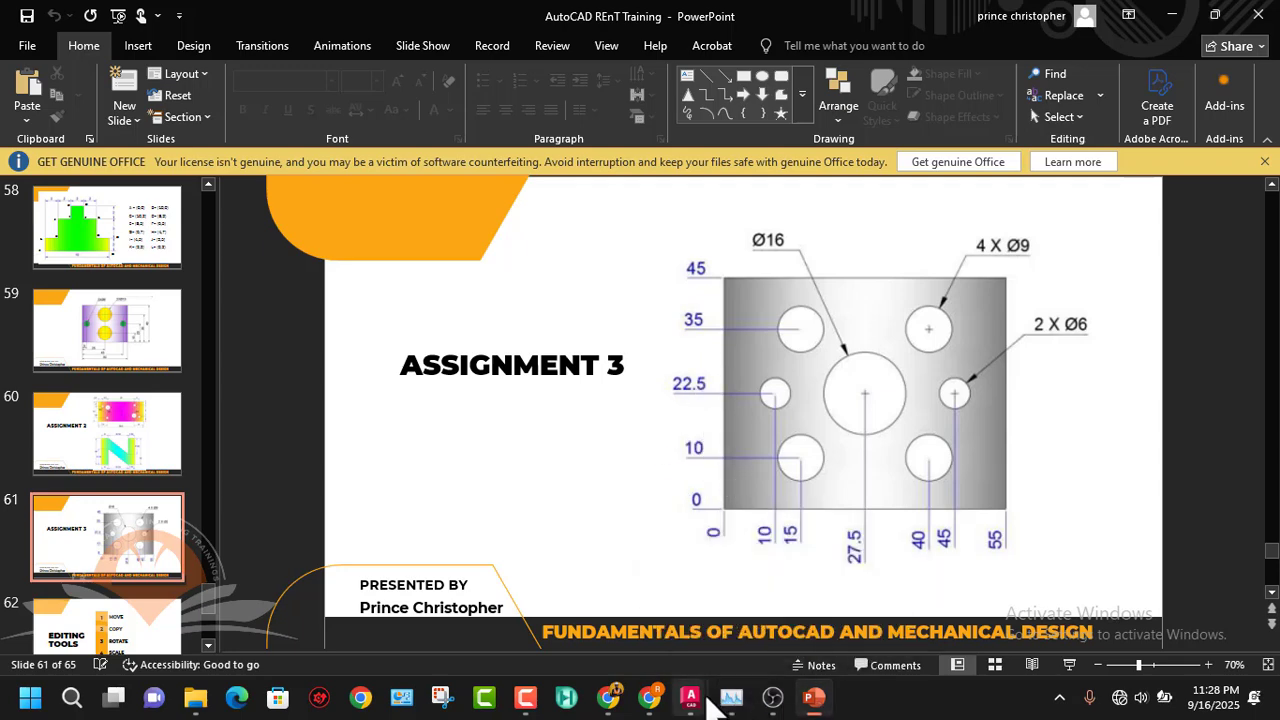
pyautogui.moveTo(692, 703)
pyautogui.click(634, 606)
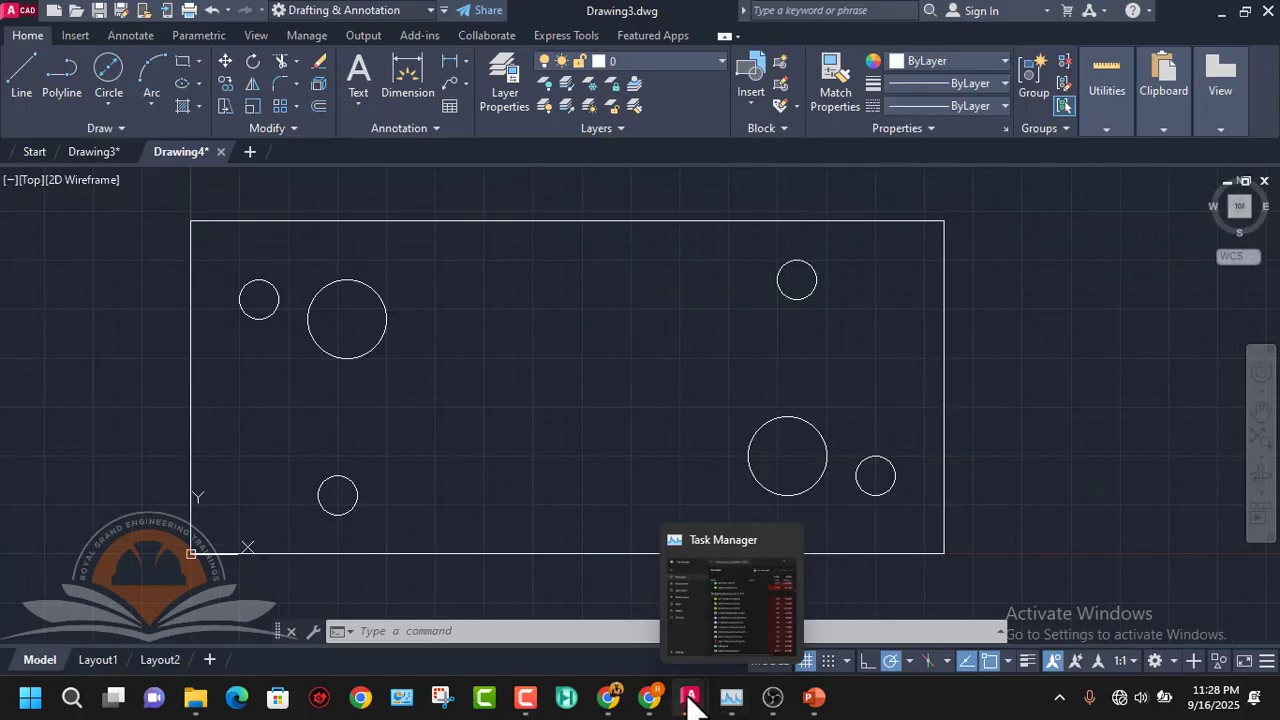
pyautogui.click(794, 602)
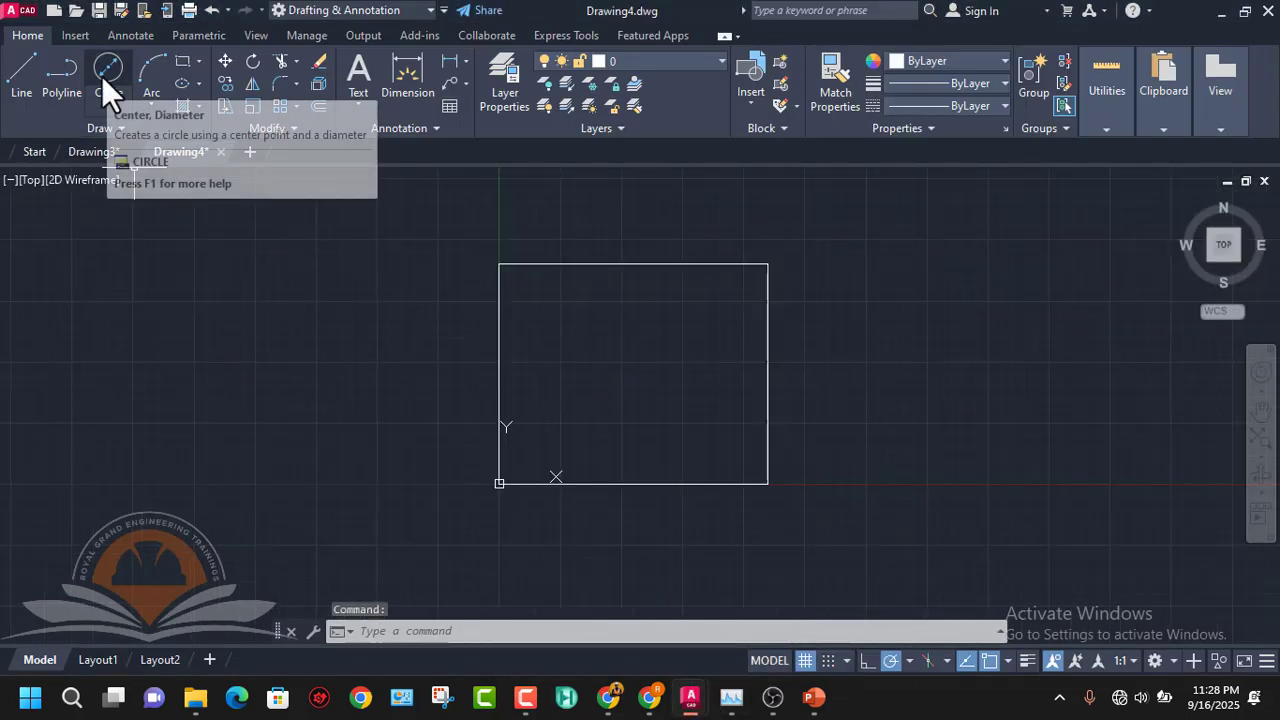
# - Switch to PowerPoint, check the lower-left hole's diameter and centre coordinates on the Assignment 3 slide, and return to Drawing4 in AutoCAD
pyautogui.moveTo(822, 704)
pyautogui.click(821, 641)
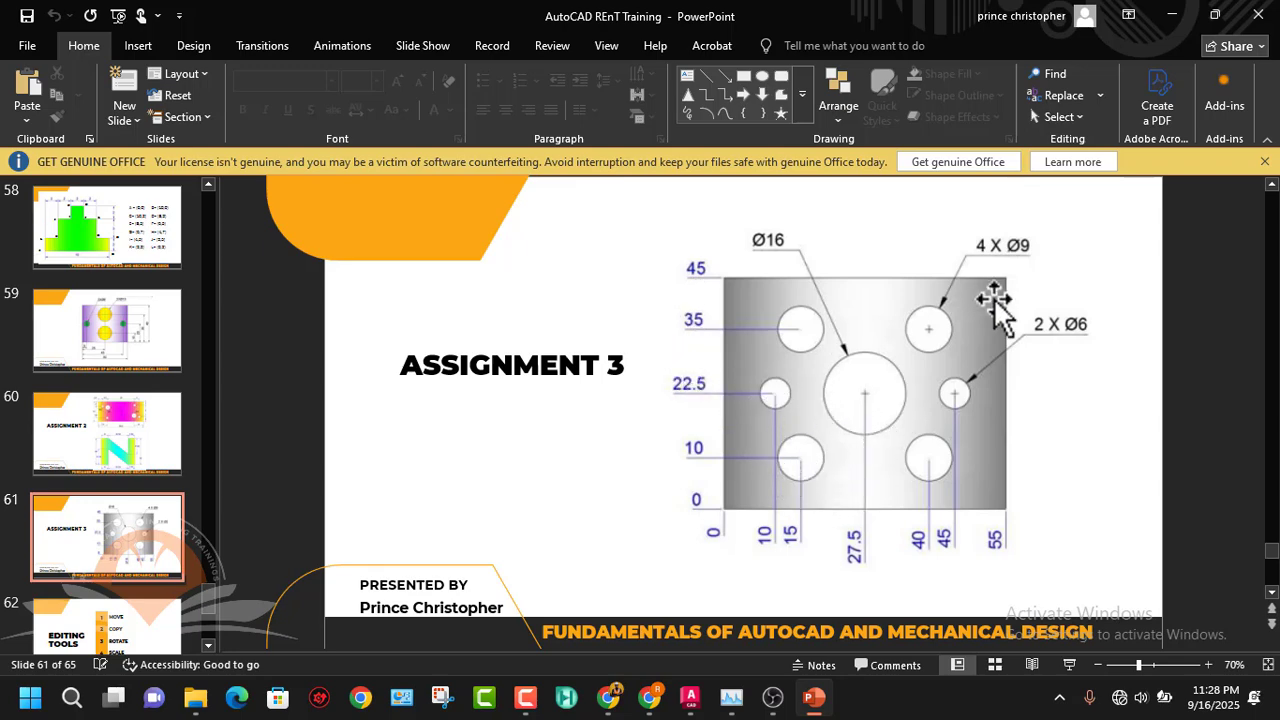
pyautogui.moveTo(814, 688)
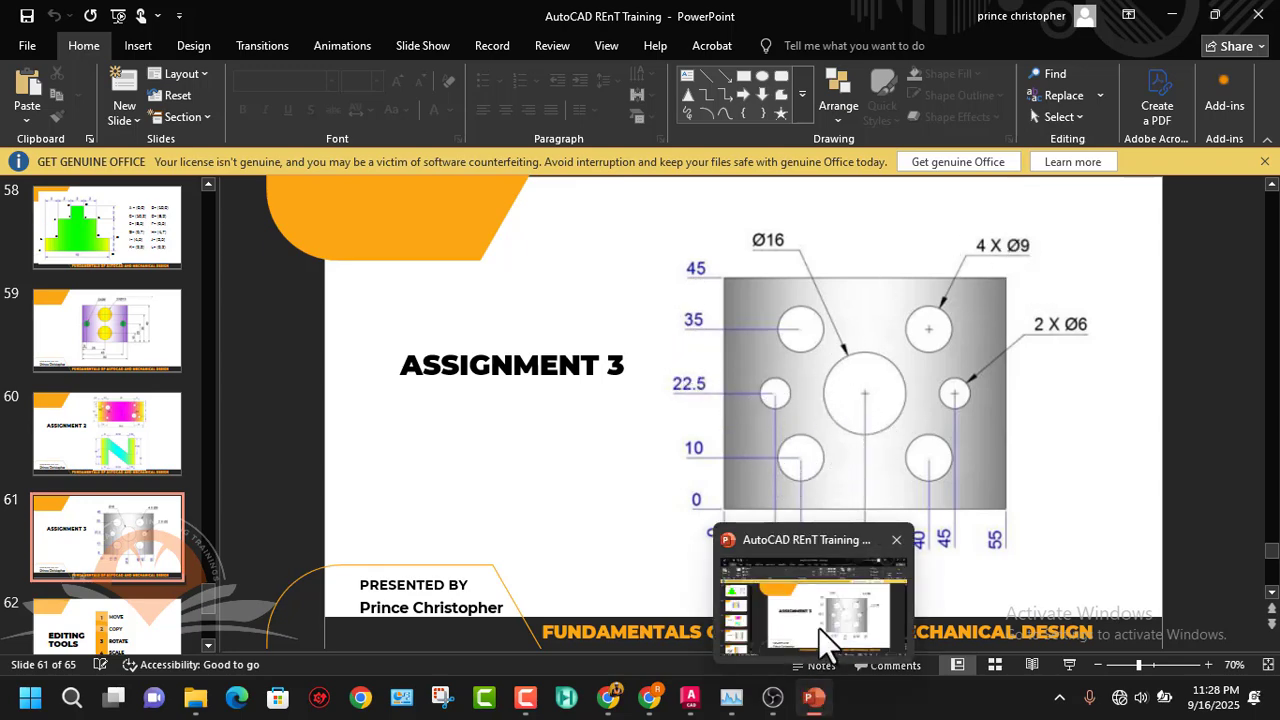
pyautogui.moveTo(700, 705)
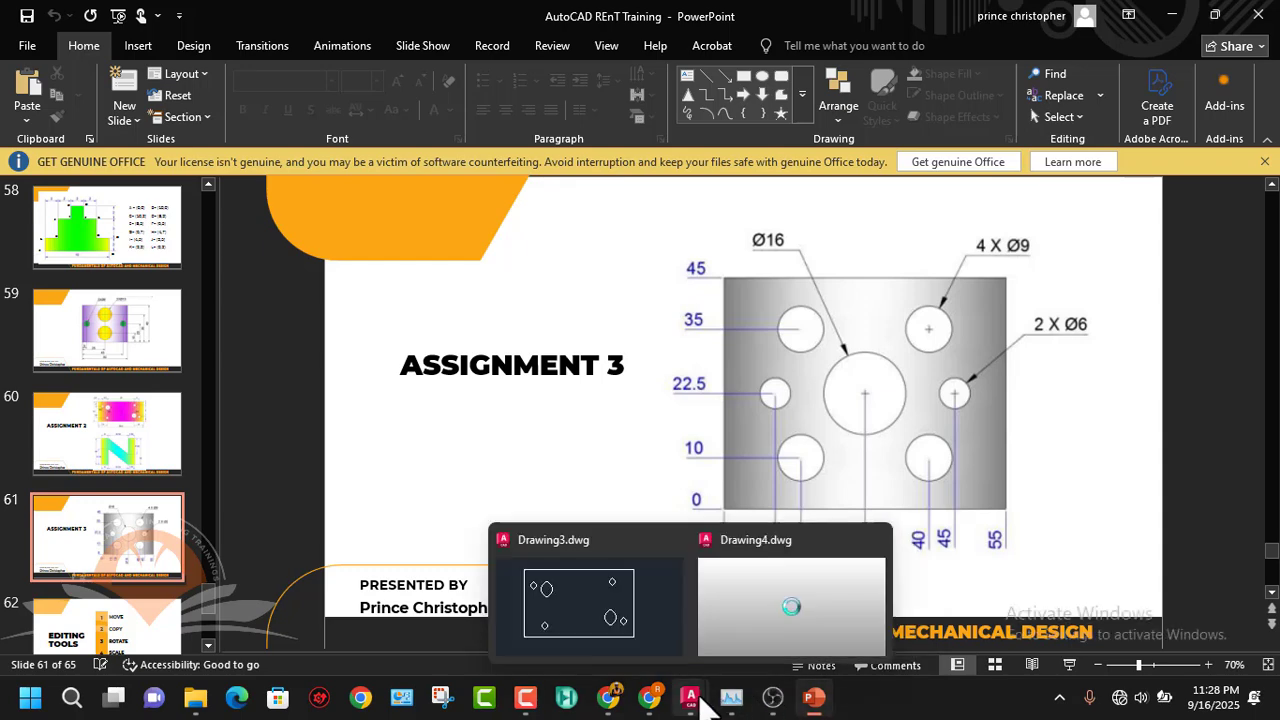
pyautogui.click(725, 632)
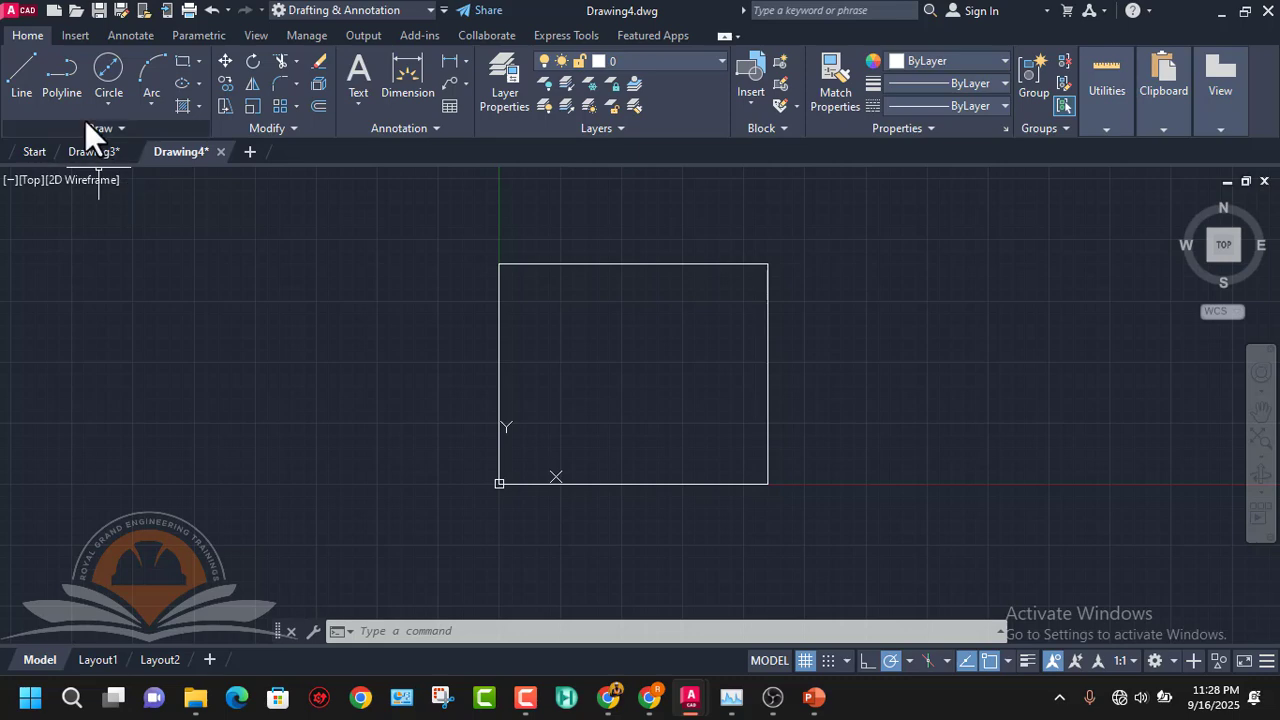
pyautogui.click(109, 67)
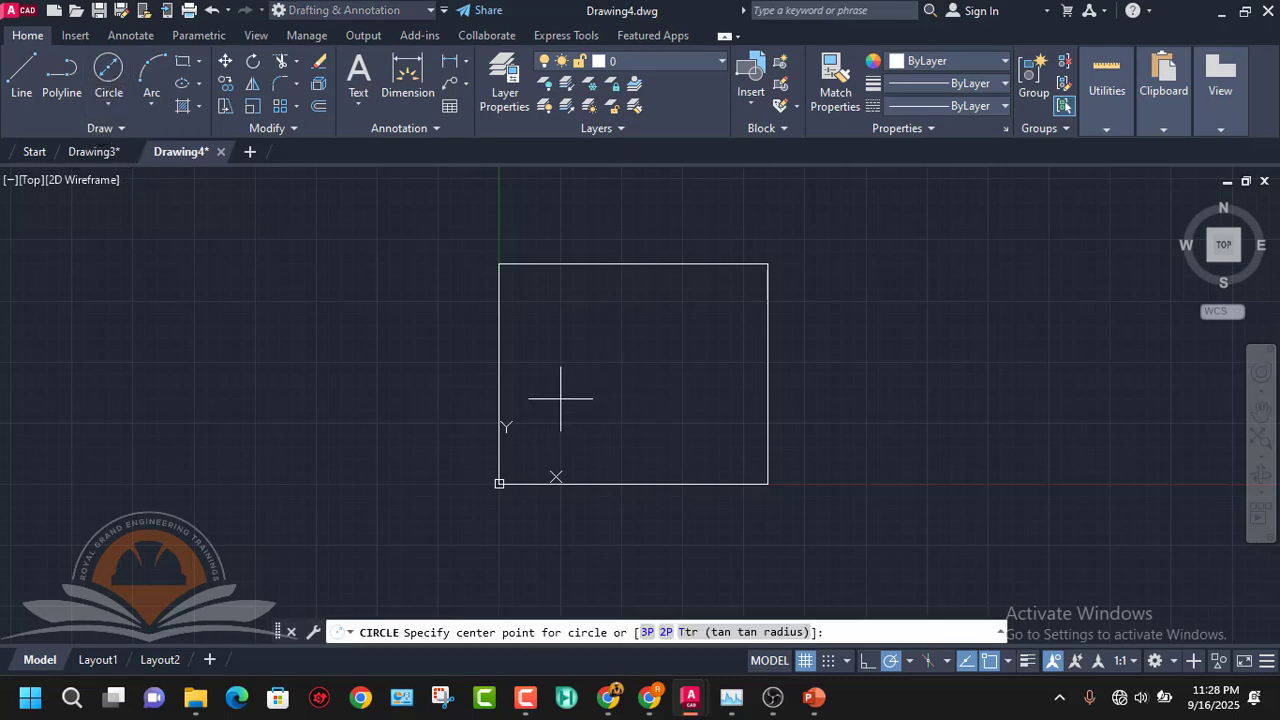
pyautogui.write('15')
pyautogui.press('Return')
pyautogui.press('Escape')
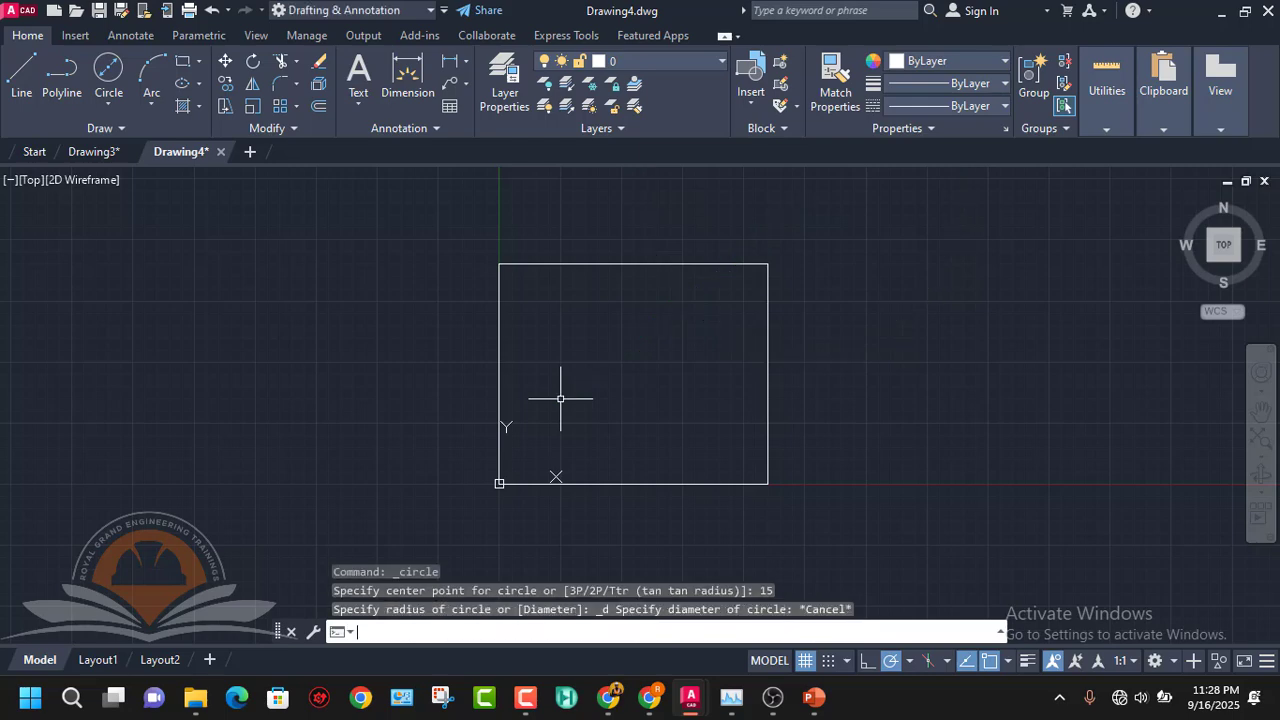
# - Draw a circle centred at 15,10 with a radius of 9
pyautogui.press('Return')
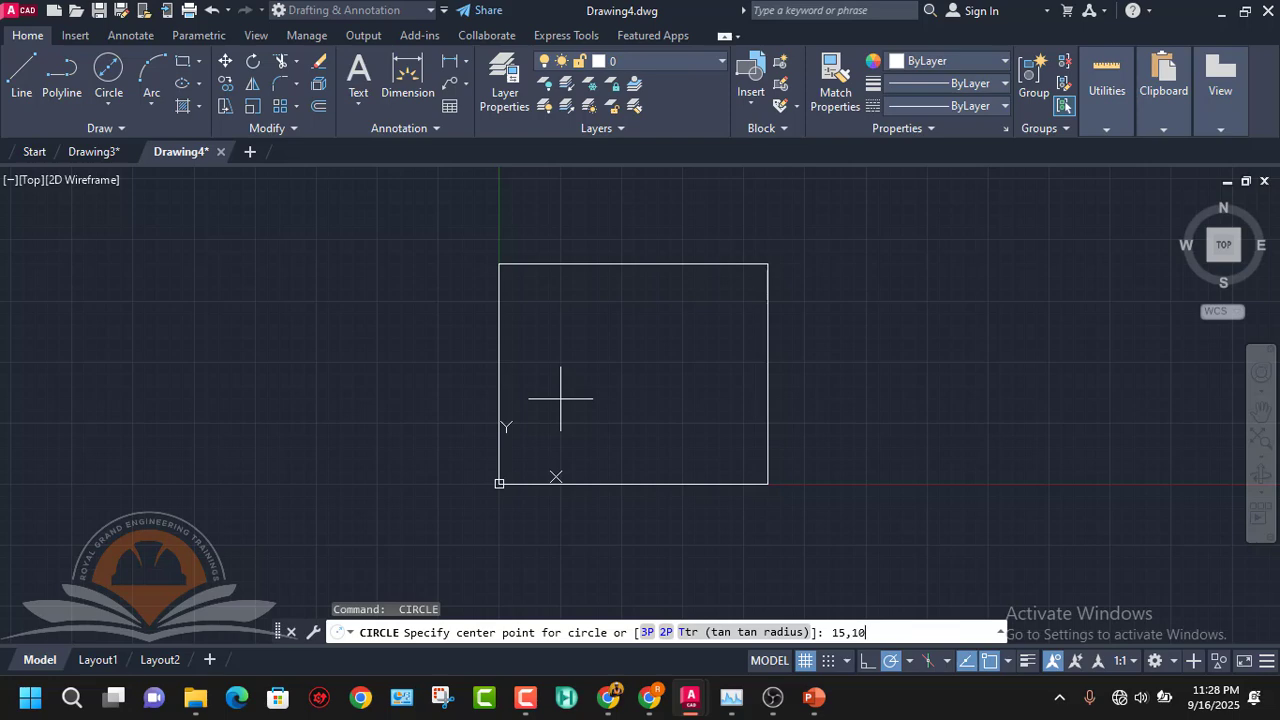
pyautogui.press('Return')
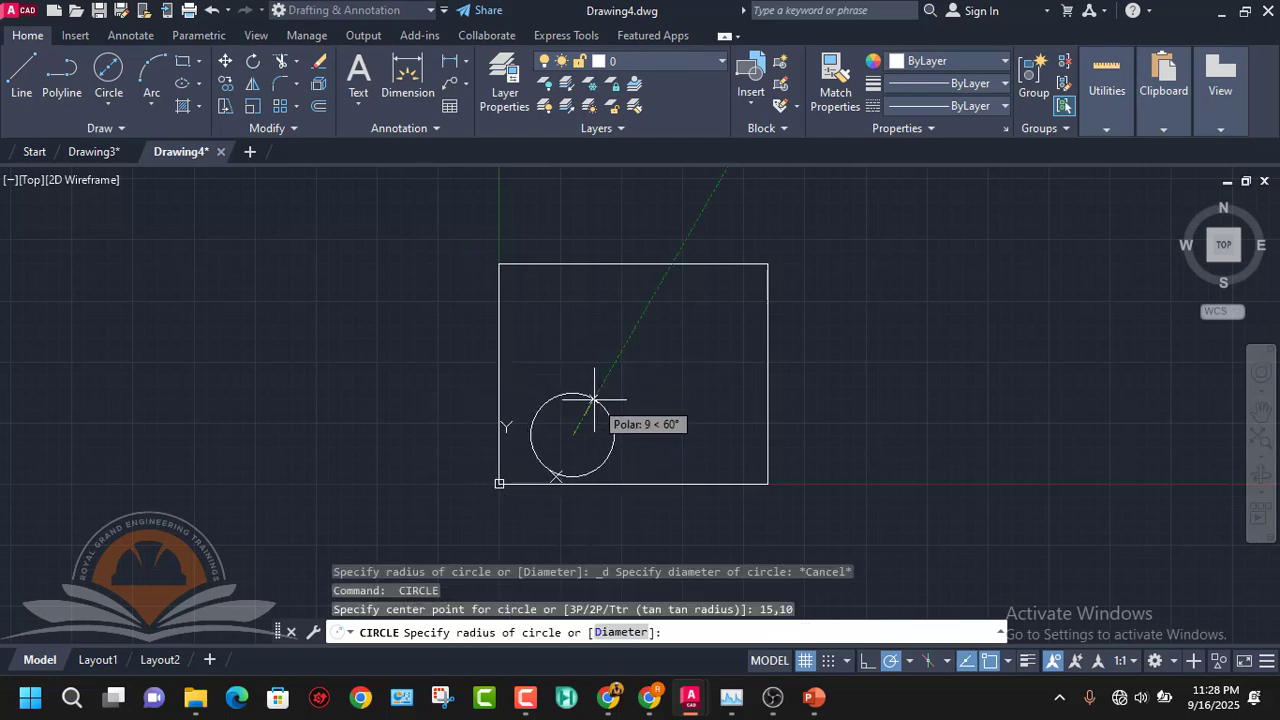
pyautogui.press('Return')
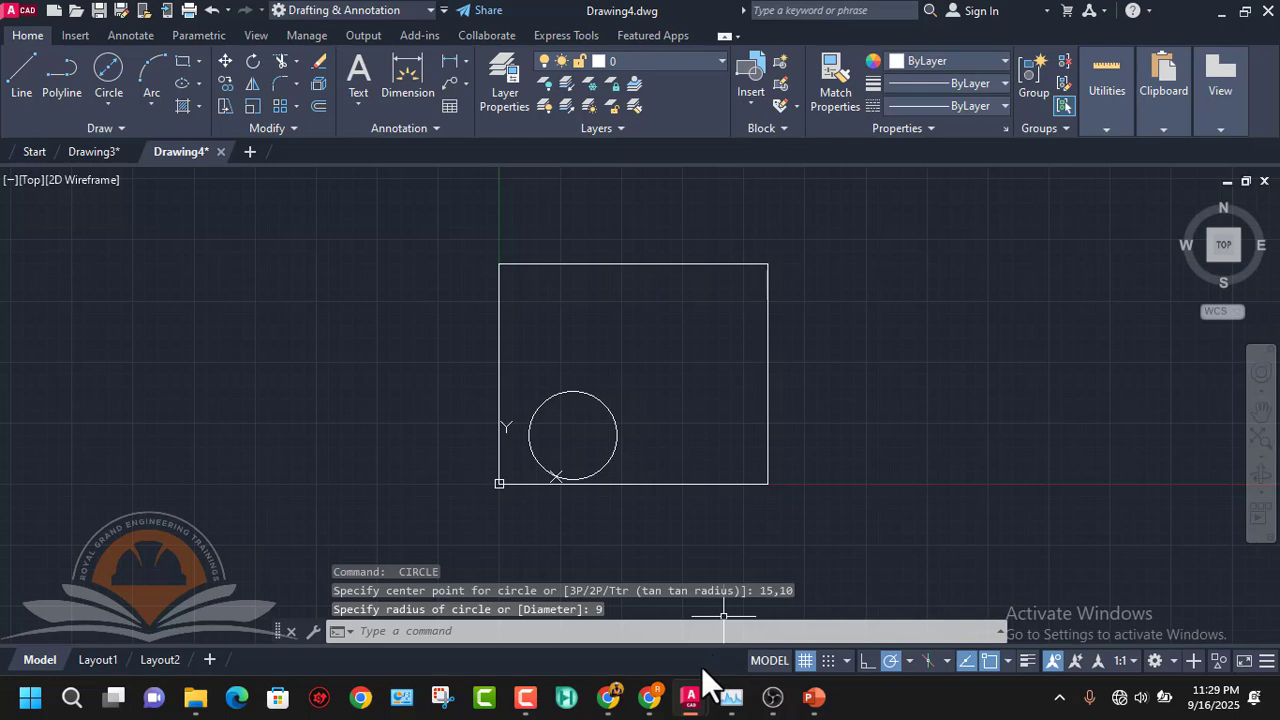
# - Recheck the hole size on the PowerPoint slide, return to Drawing4 in AutoCAD, and delete the circle inside the rectangle
pyautogui.moveTo(695, 705)
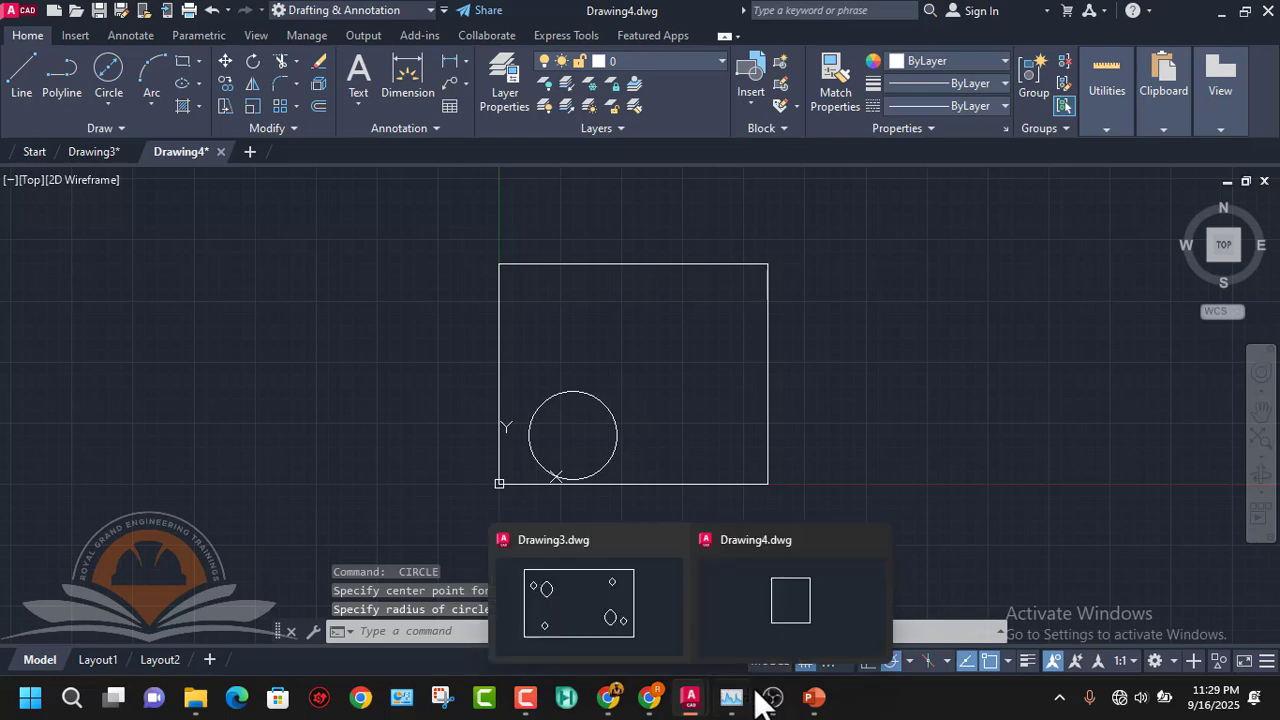
pyautogui.click(813, 700)
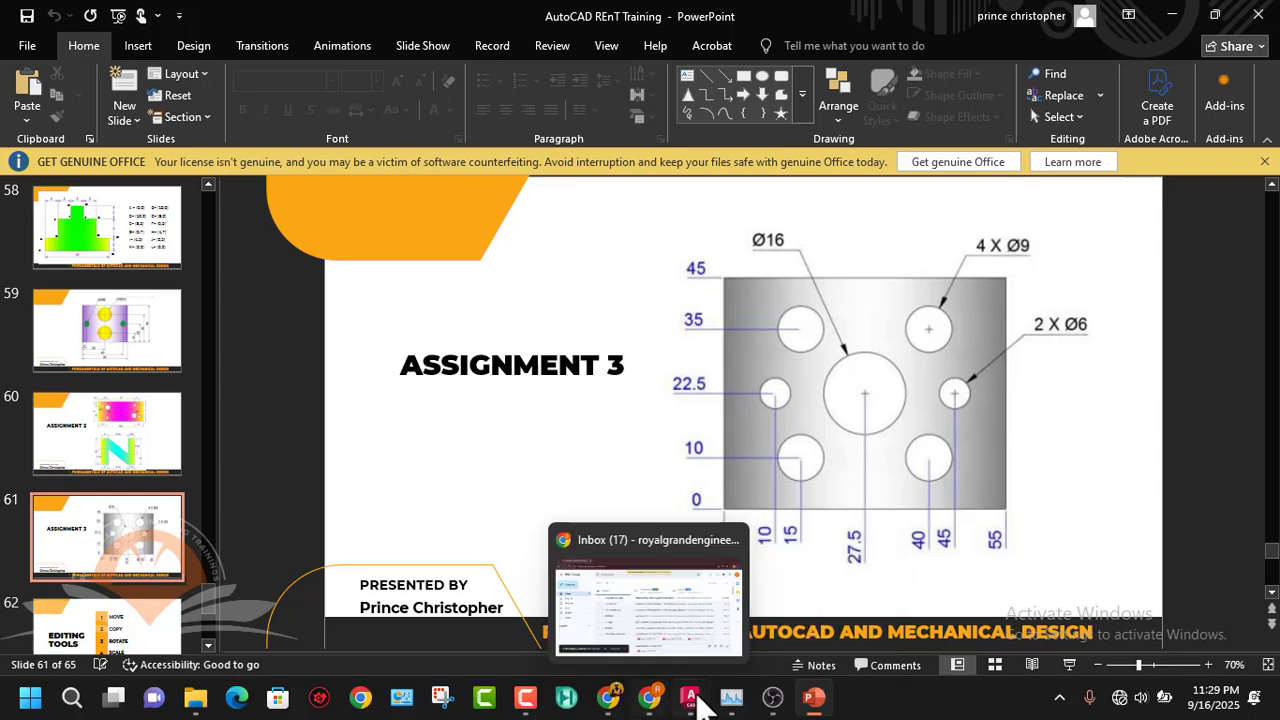
pyautogui.moveTo(690, 700)
pyautogui.click(751, 625)
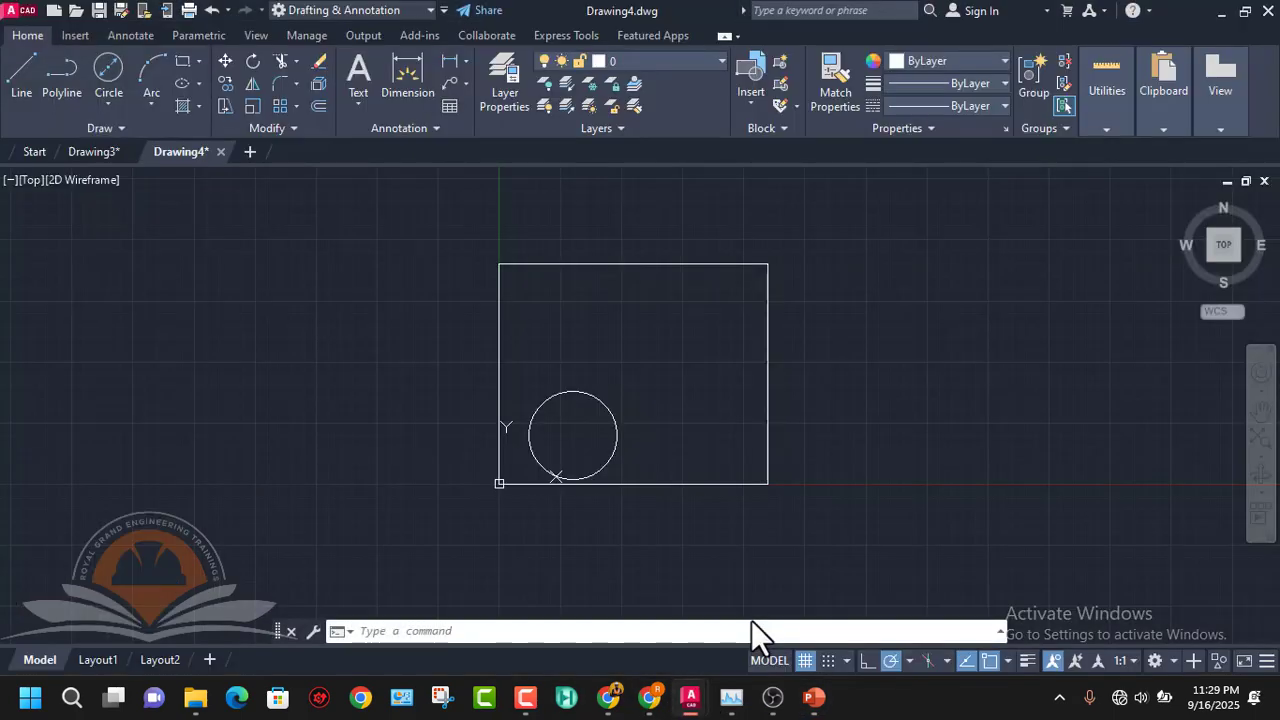
pyautogui.click(617, 437)
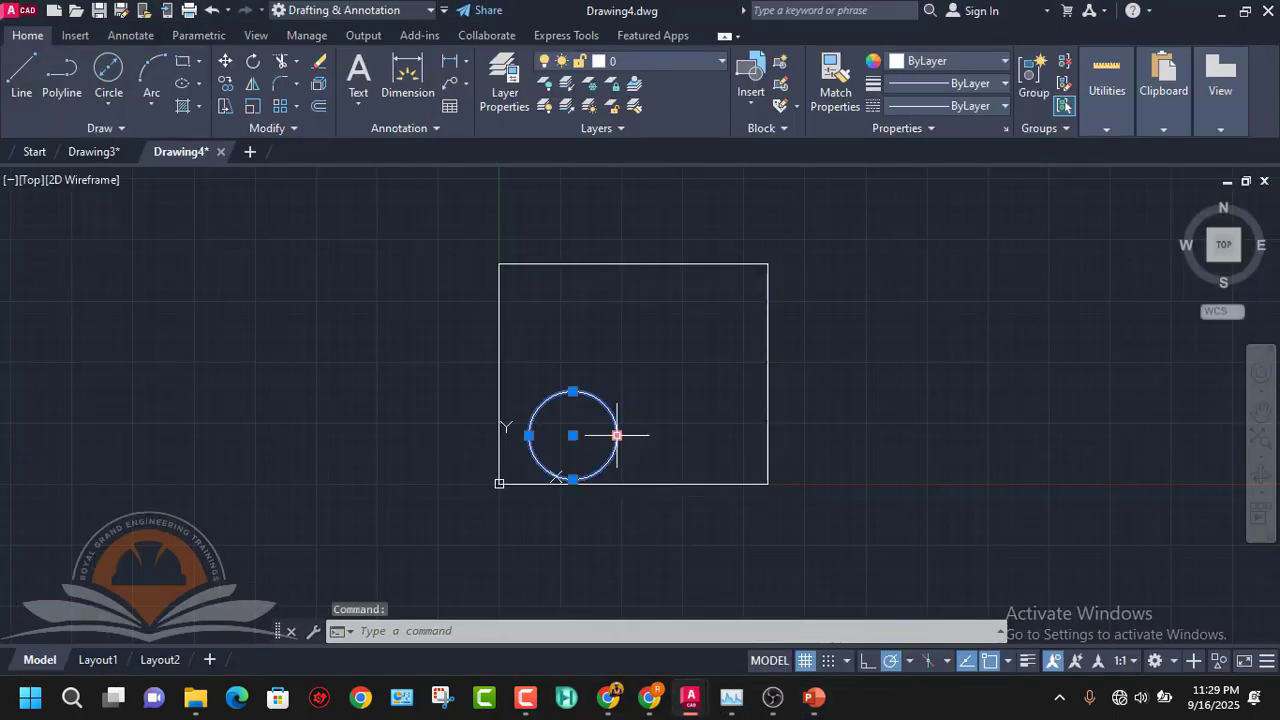
pyautogui.press('Delete')
# - Draw a circle centred at 15,10 with a diameter of 9
pyautogui.write('c')
pyautogui.press('Return')
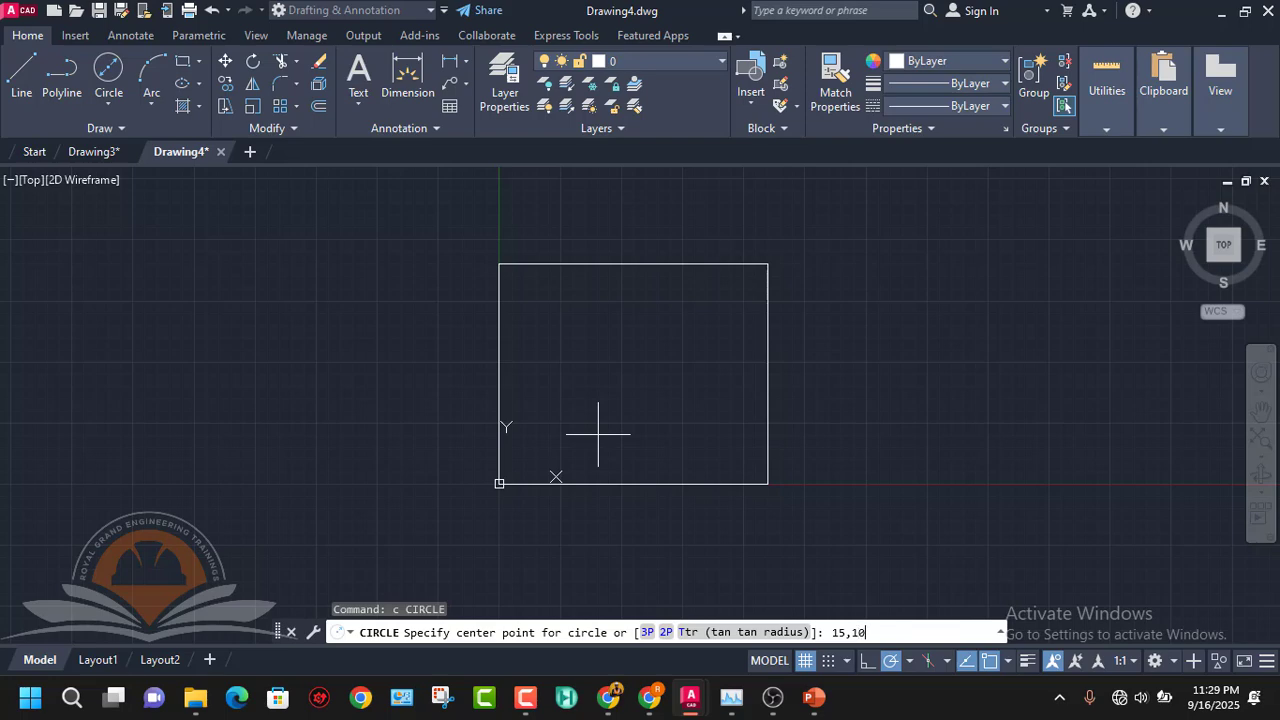
pyautogui.write('15,10')
pyautogui.press('Return')
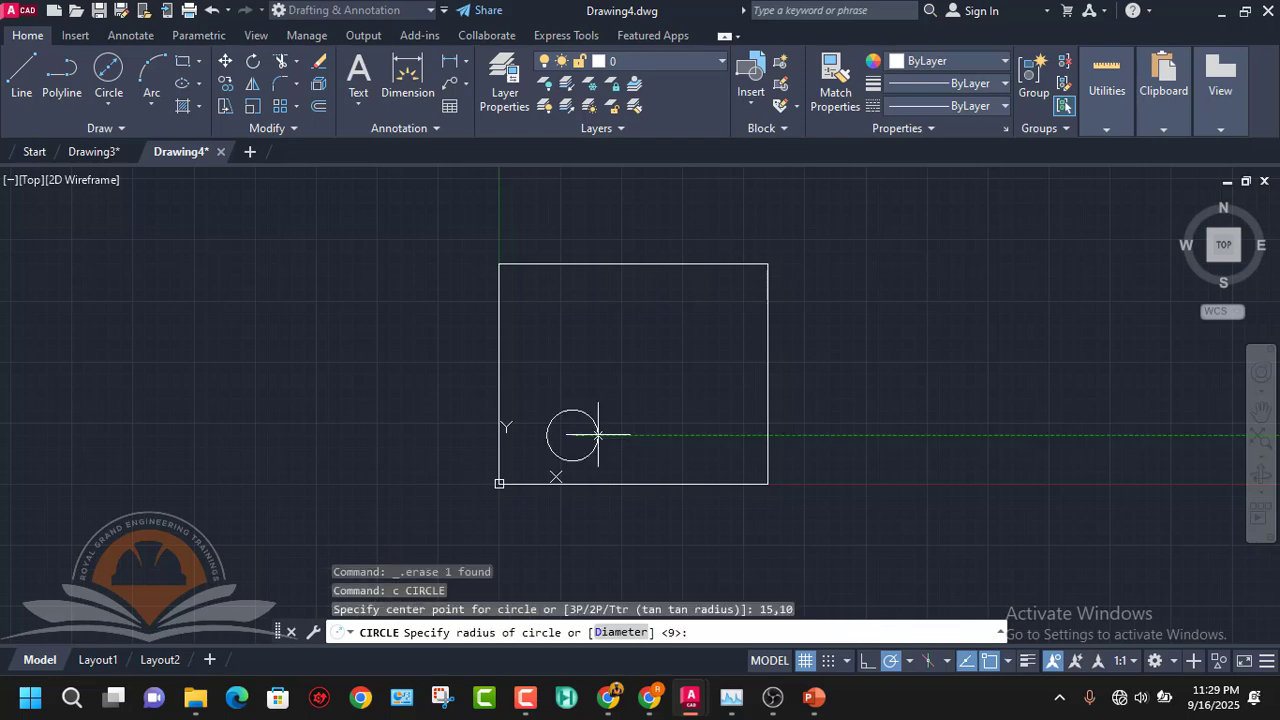
pyautogui.click(618, 632)
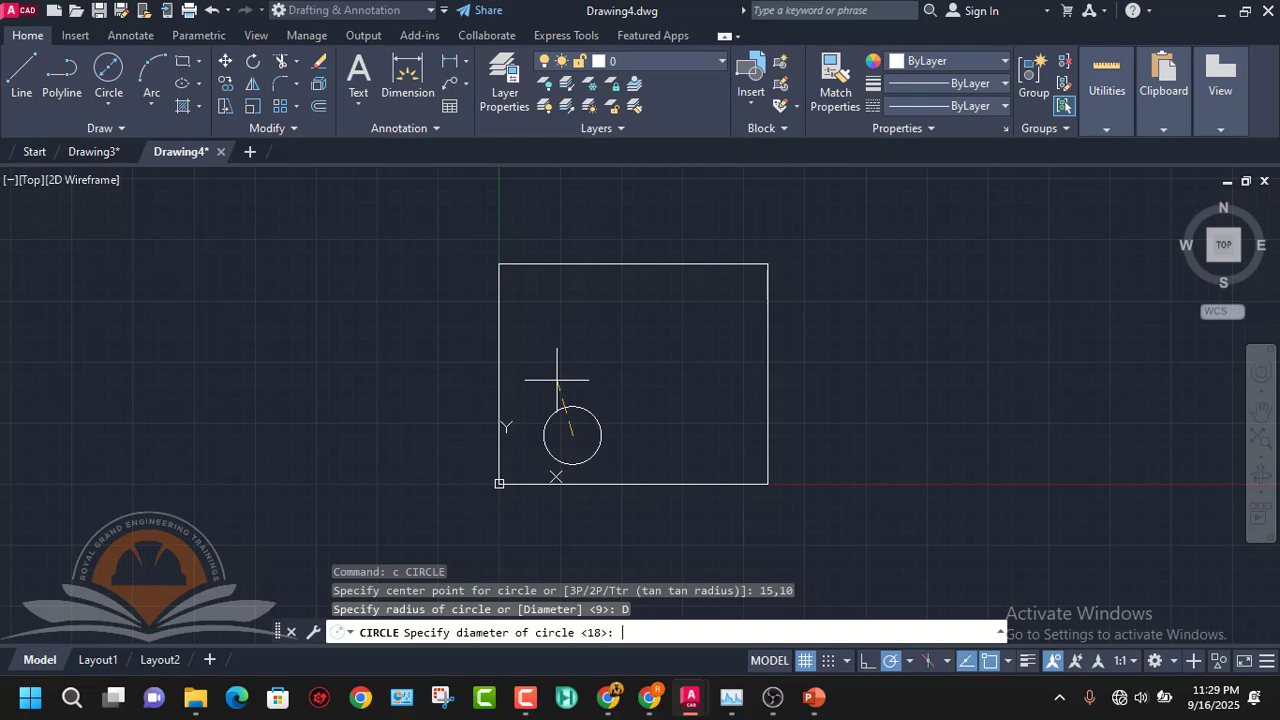
pyautogui.press('Return')
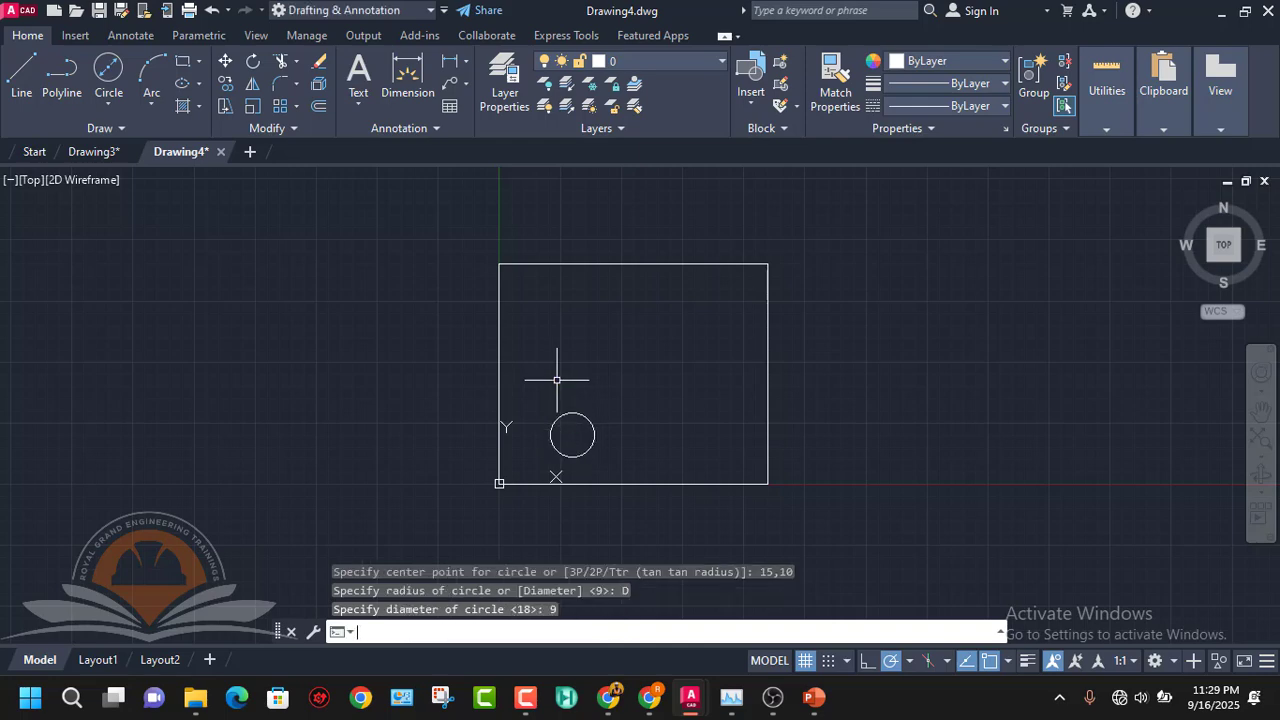
# - Check the lower-right hole on the PowerPoint slide, return to Drawing4 in AutoCAD, and draw a circle centred at 40,10 with a diameter of 9
pyautogui.moveTo(814, 697)
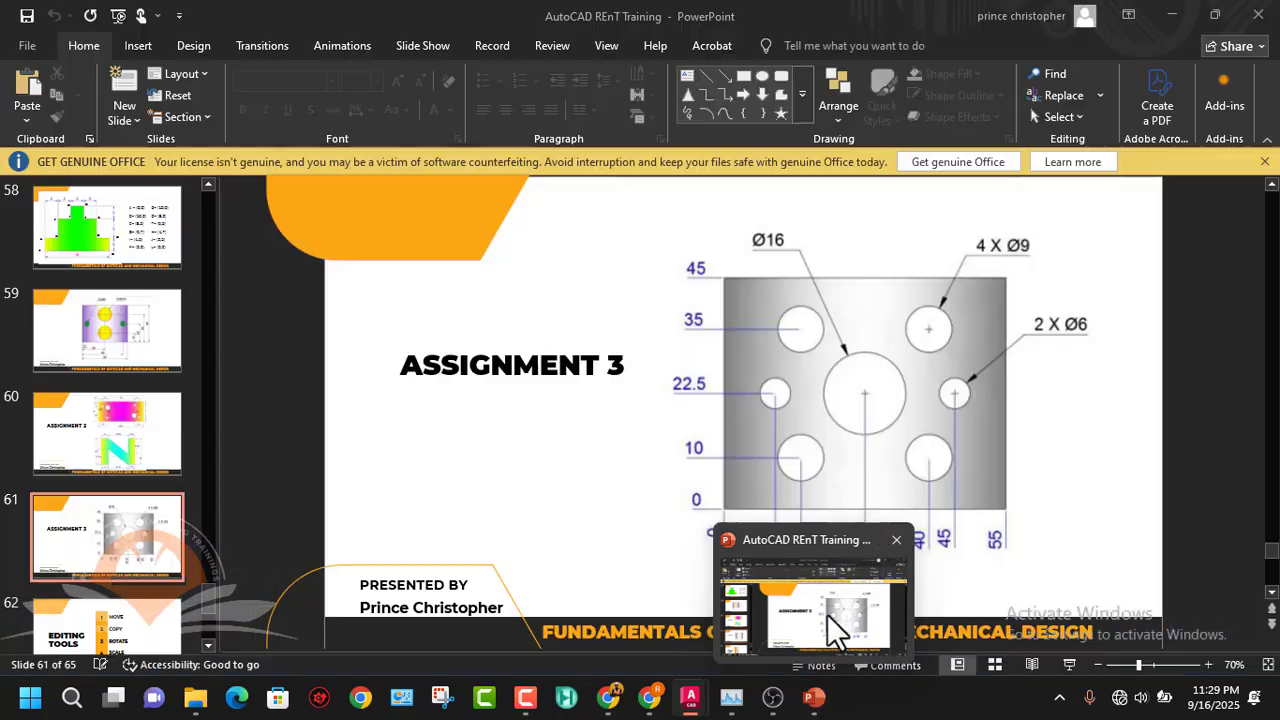
pyautogui.click(828, 616)
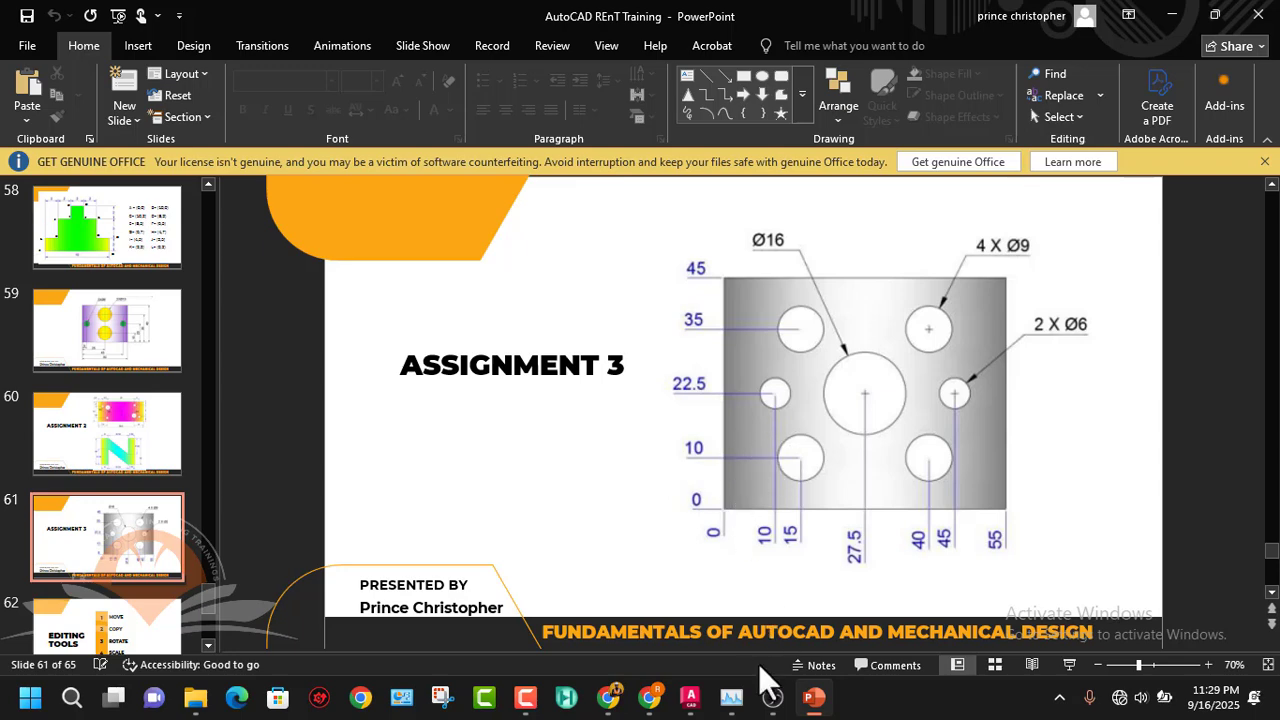
pyautogui.moveTo(795, 708)
pyautogui.moveTo(731, 698)
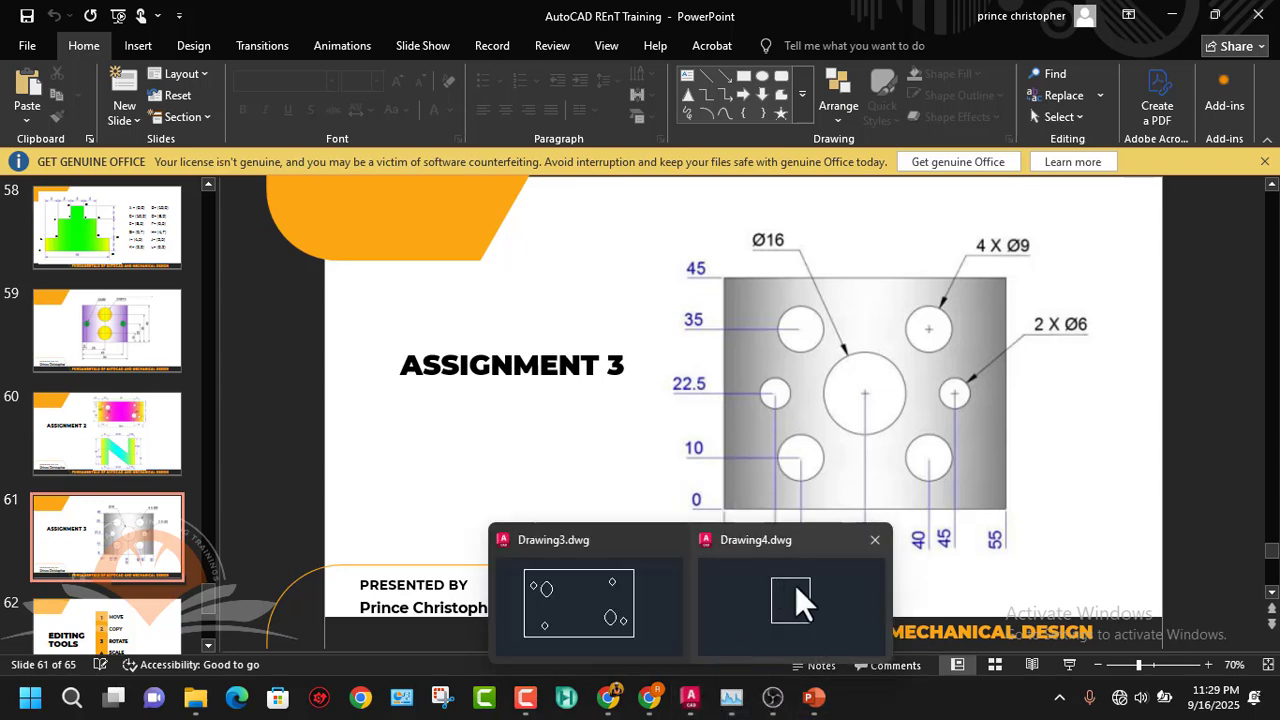
pyautogui.click(795, 585)
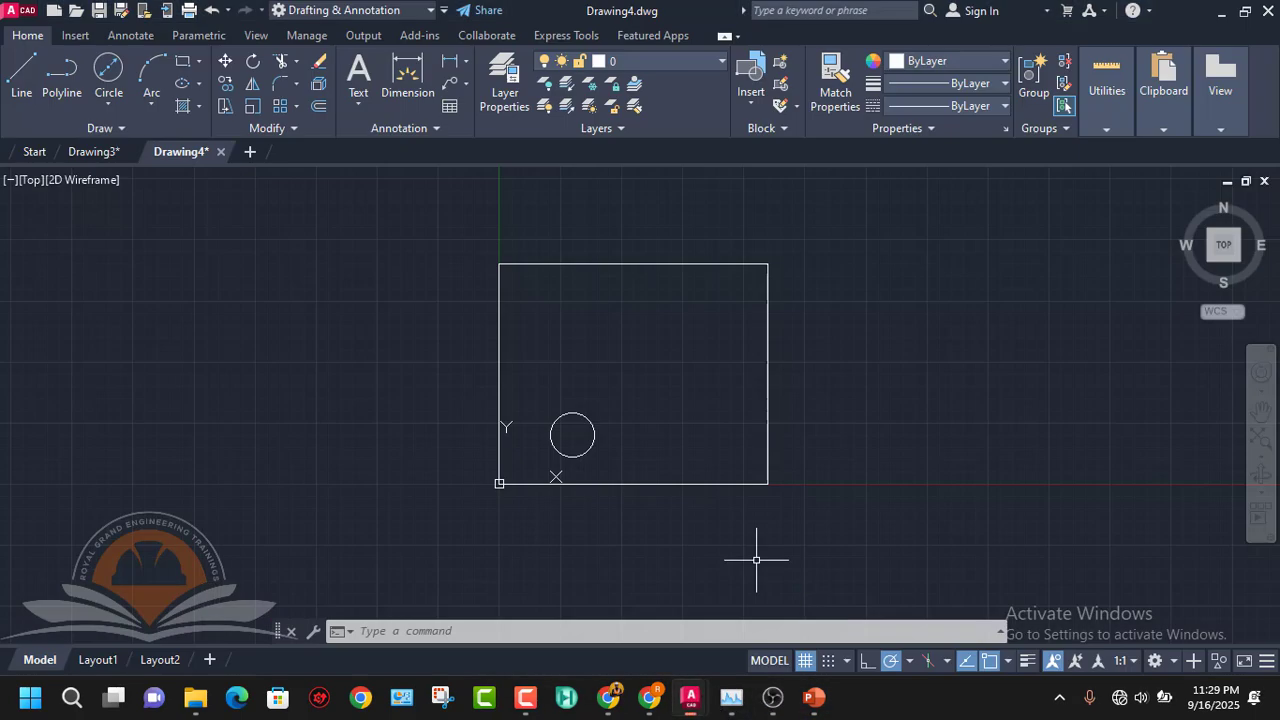
pyautogui.click(117, 62)
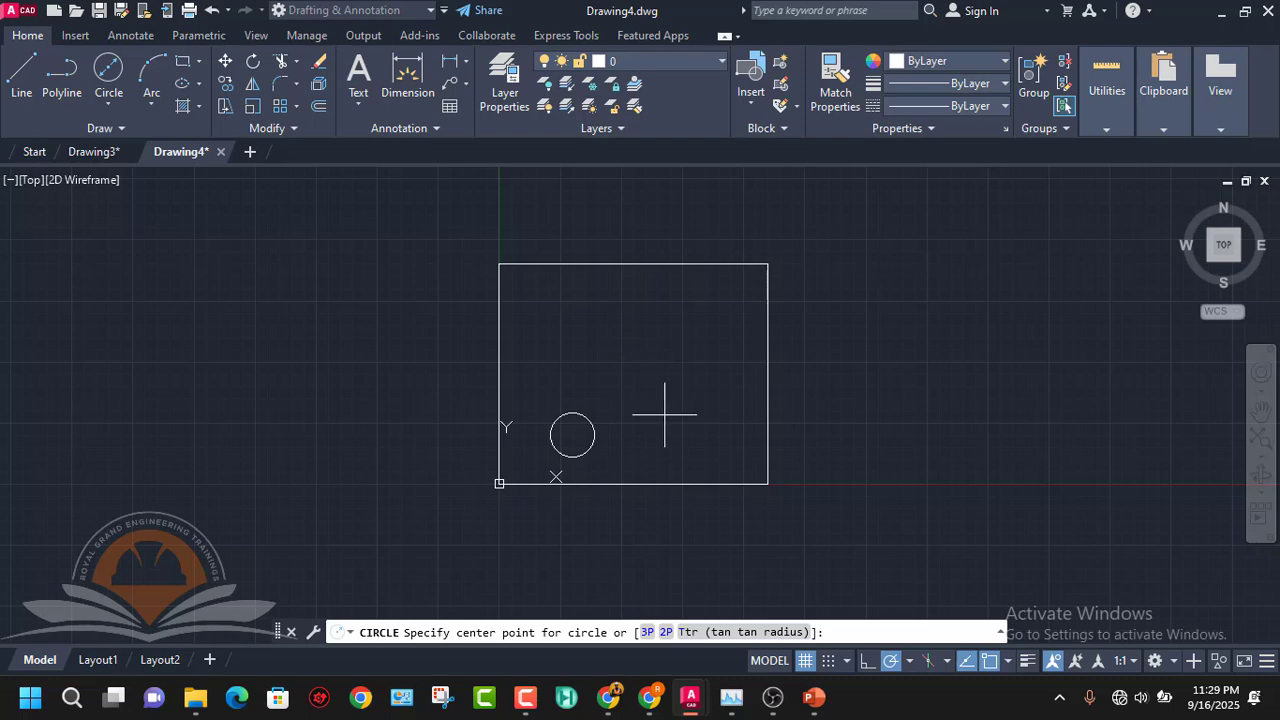
pyautogui.write('40,10')
pyautogui.press('Return')
pyautogui.write('d')
pyautogui.press('Return')
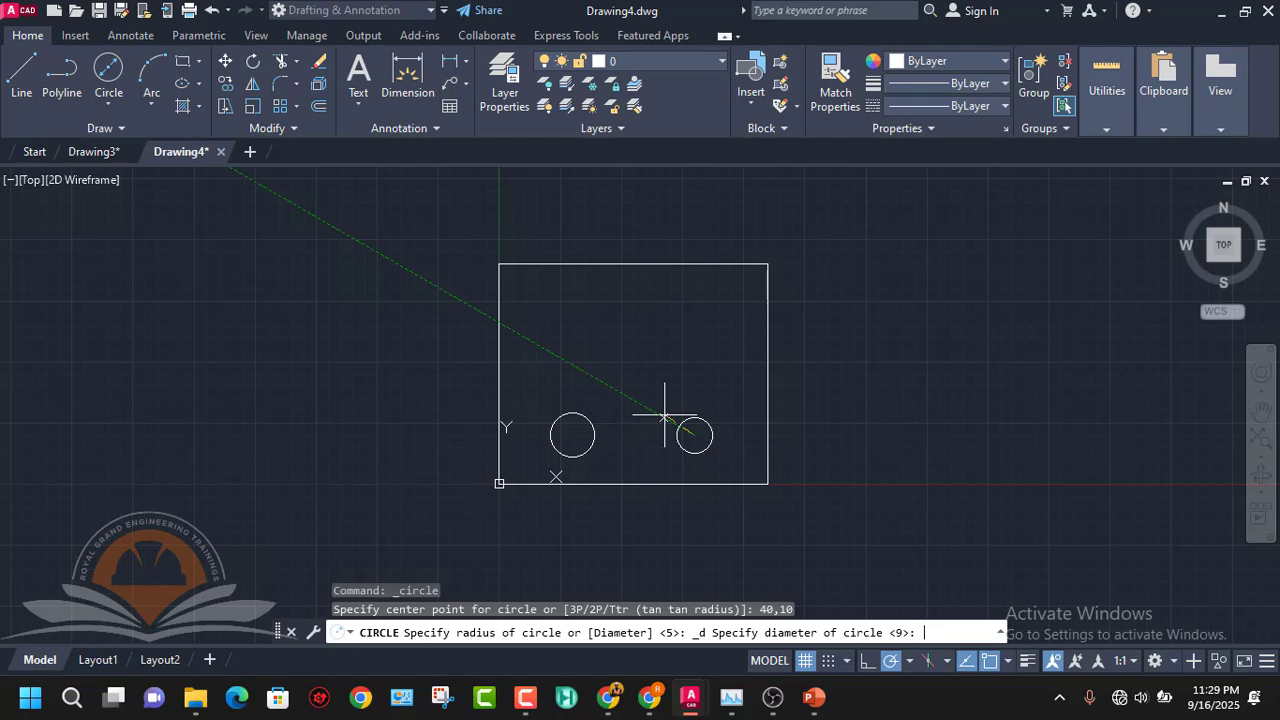
pyautogui.write('d')
pyautogui.press('Return')
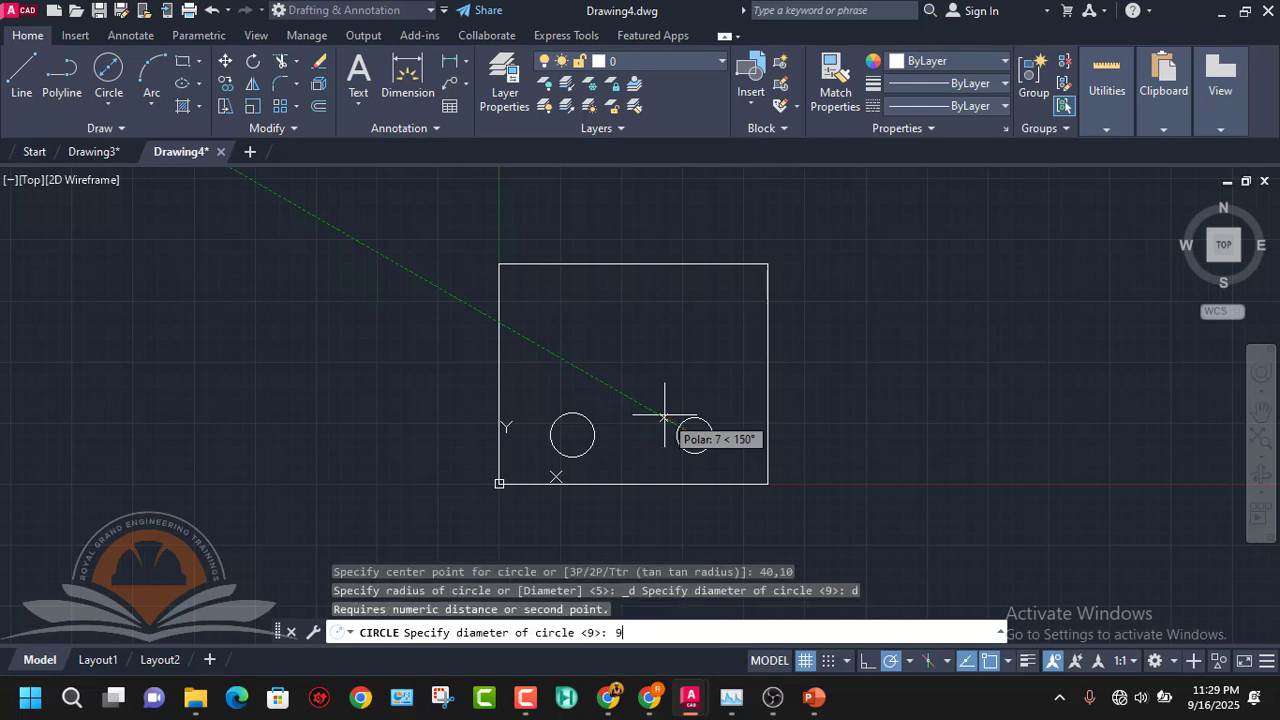
pyautogui.write('9')
pyautogui.press('Return')
# - Check the left small hole on the PowerPoint slide, return to Drawing4 in AutoCAD, and draw a circle centred at 10,22.5 with a diameter of 6
pyautogui.moveTo(821, 662)
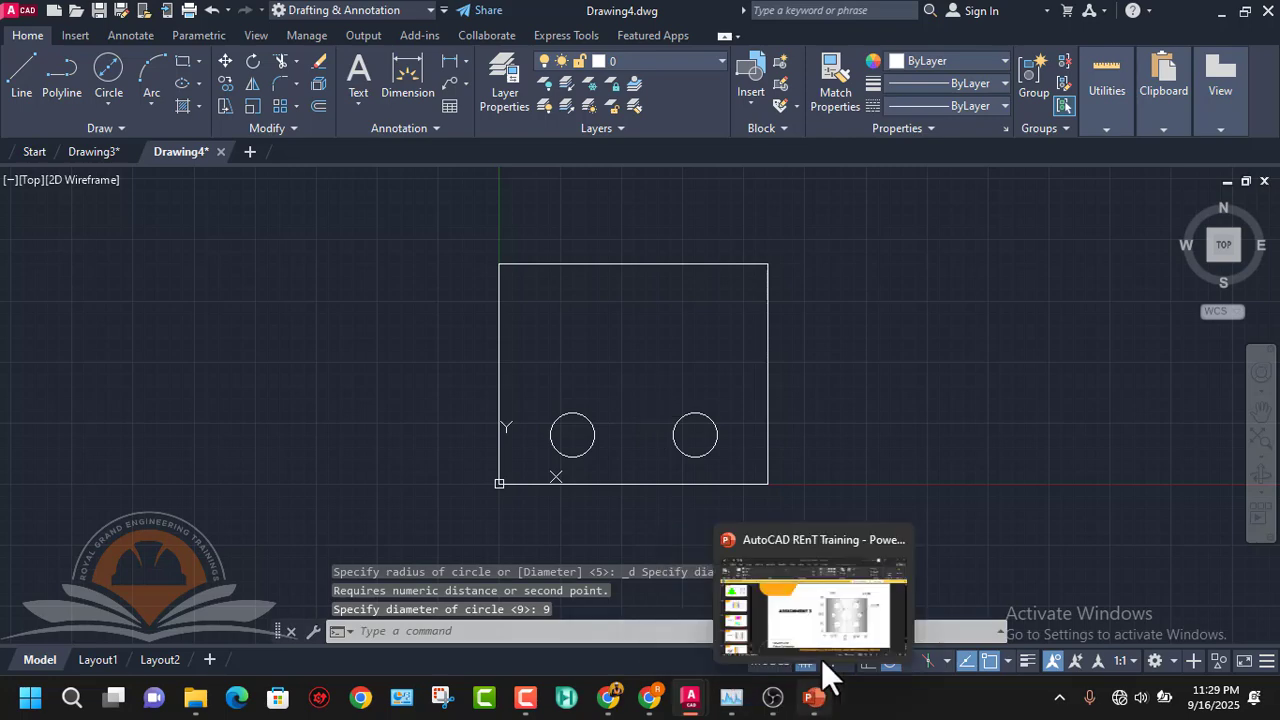
pyautogui.click(832, 628)
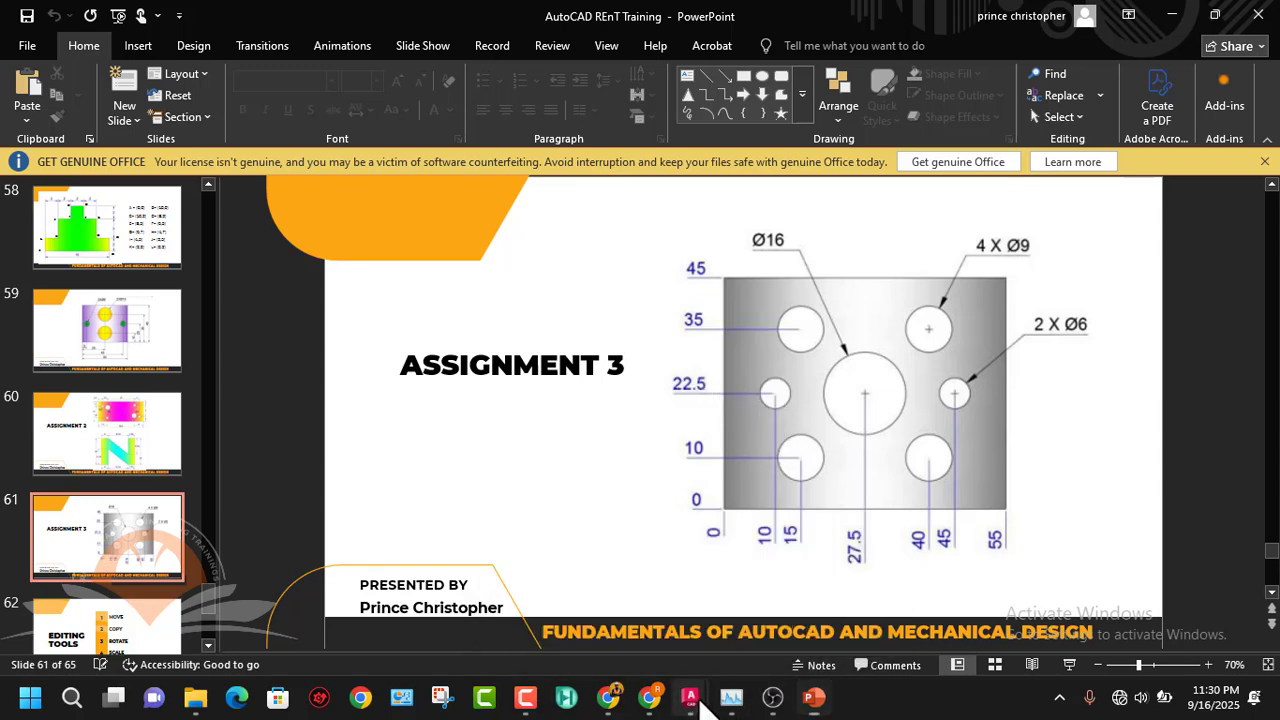
pyautogui.moveTo(703, 705)
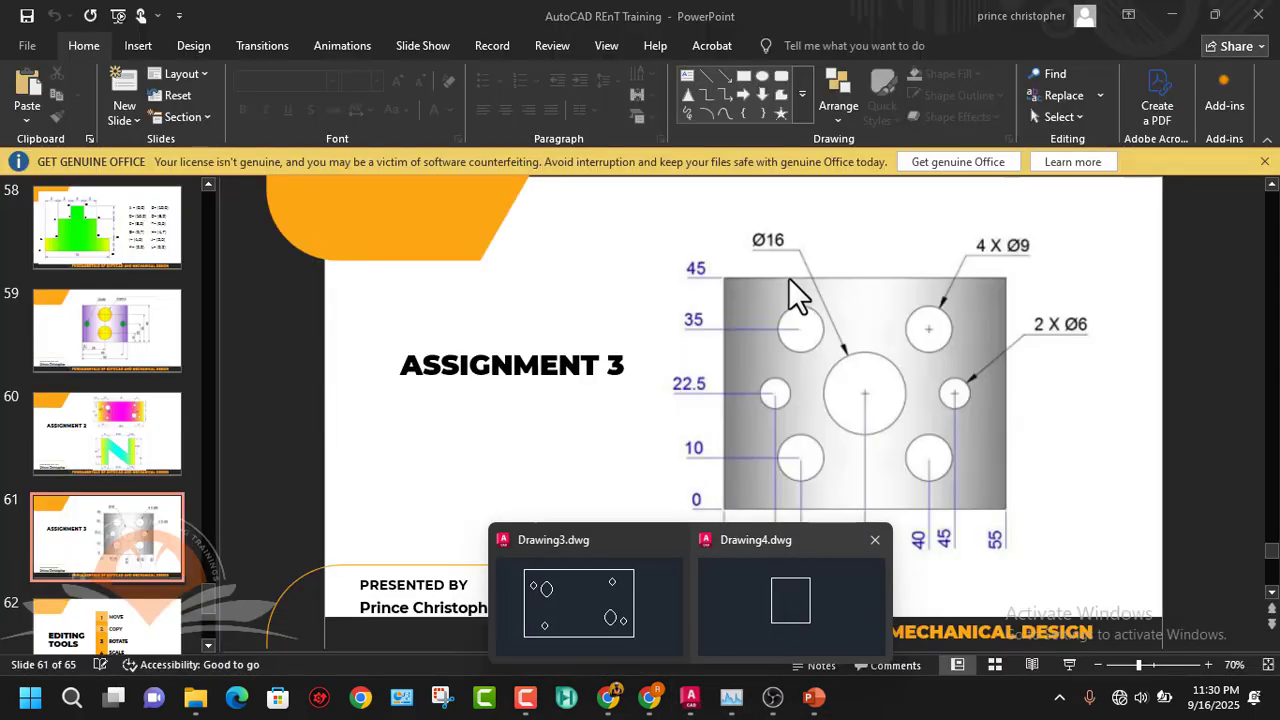
pyautogui.click(792, 590)
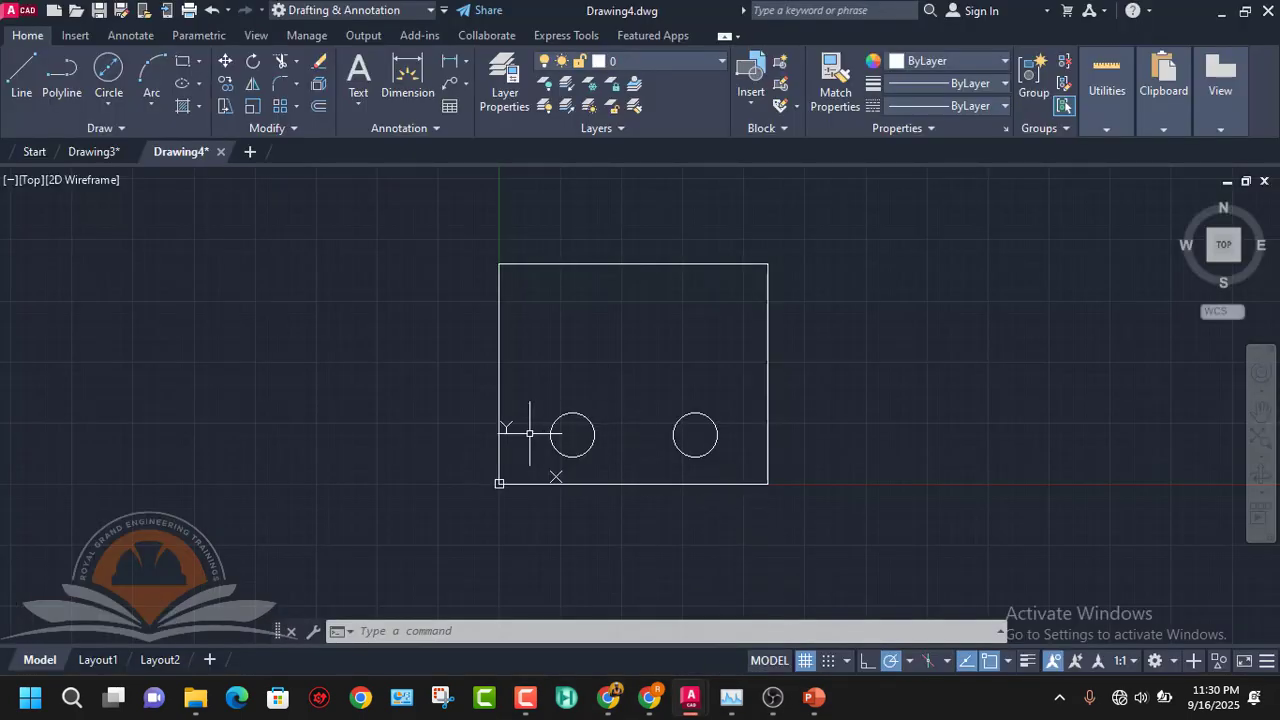
pyautogui.write('c')
pyautogui.press('Return')
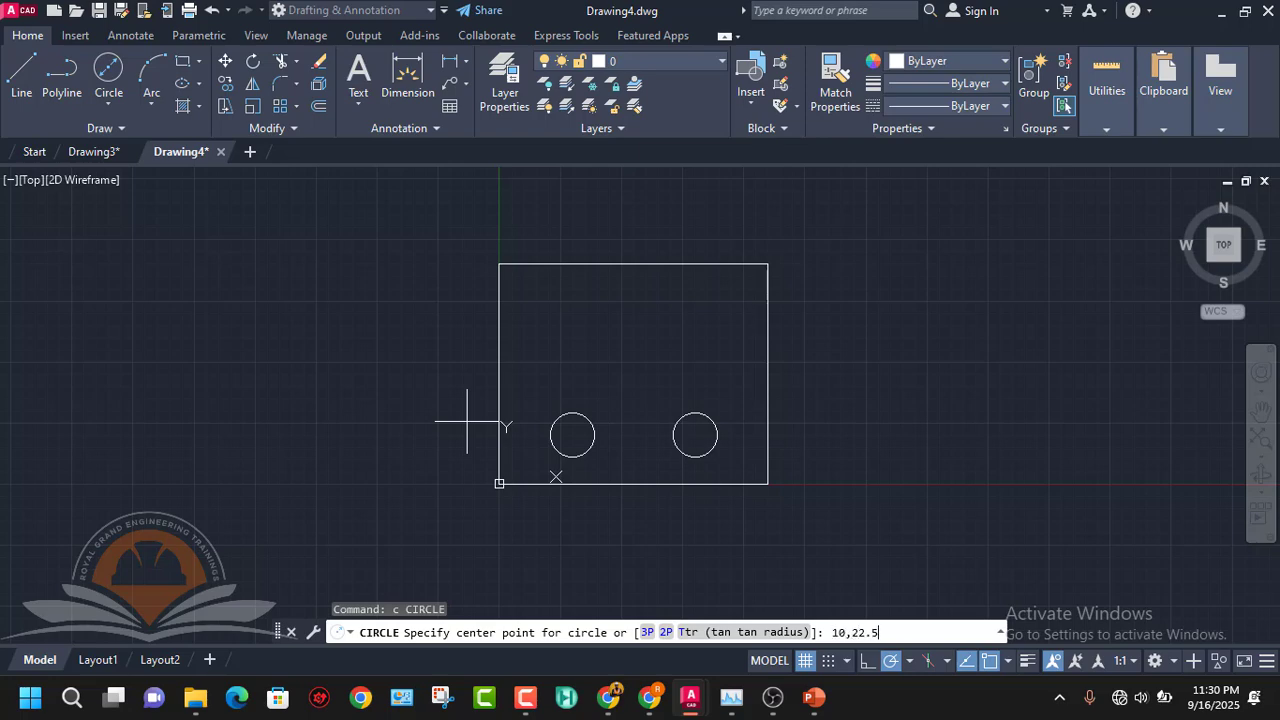
pyautogui.write('10,22.5')
pyautogui.press('Return')
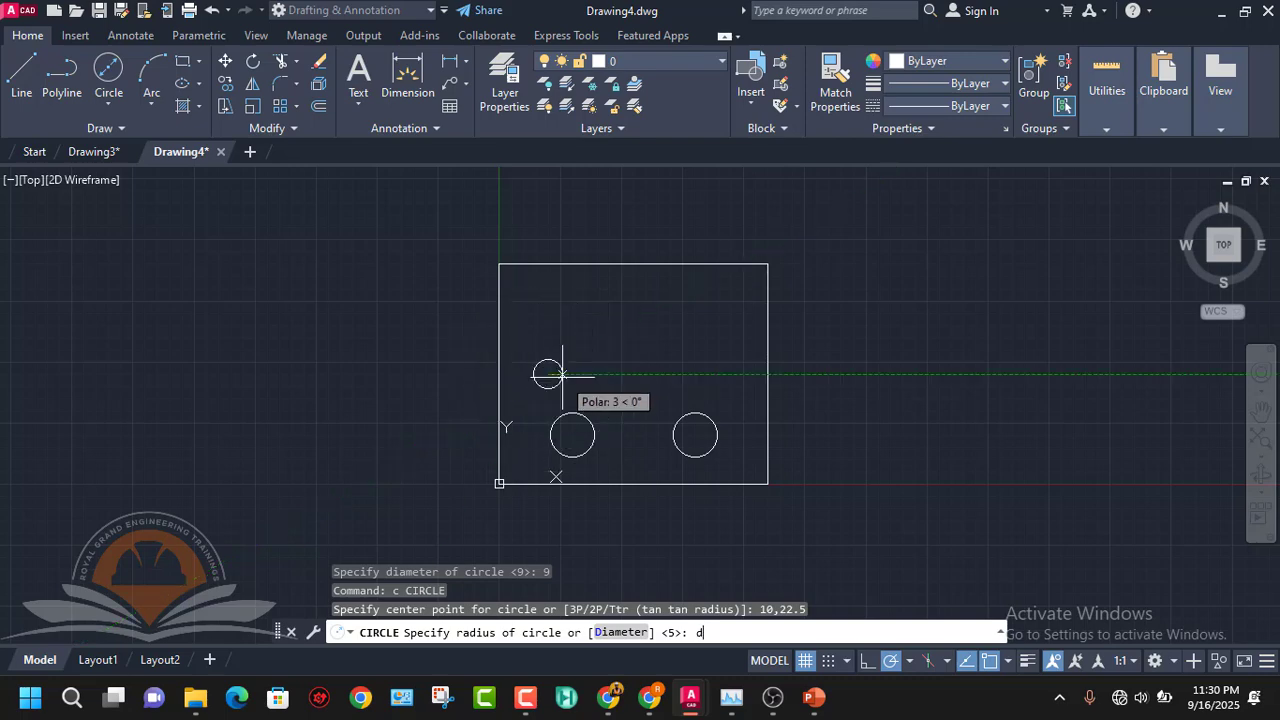
pyautogui.write('d')
pyautogui.press('Return')
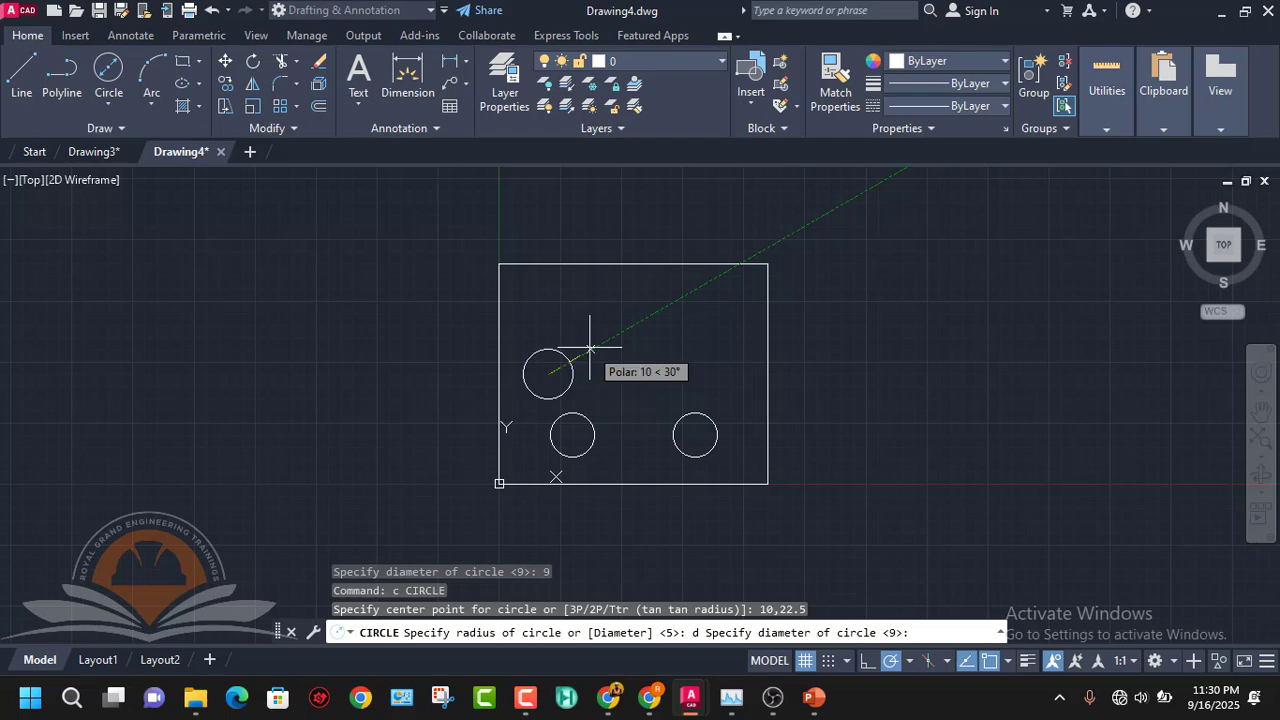
pyautogui.write('6')
pyautogui.press('Return')
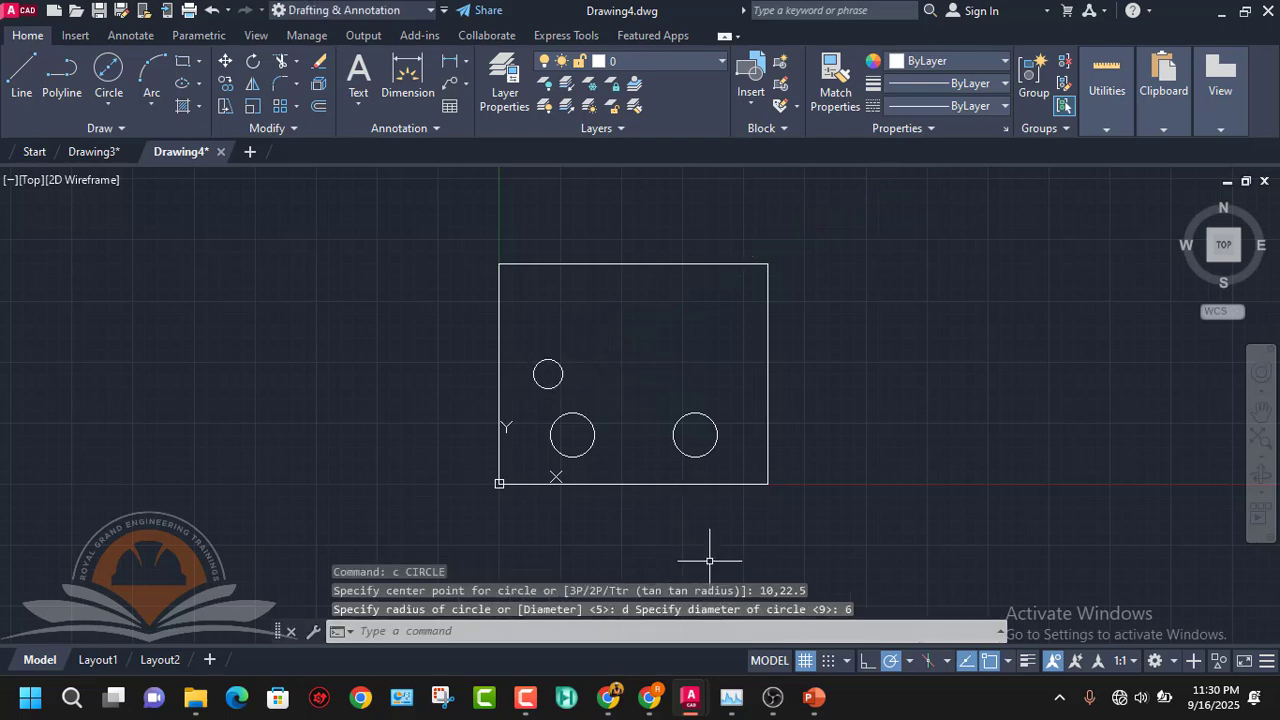
# - Check the upper-left hole's coordinates on the PowerPoint slide and return to Drawing4 in AutoCAD
pyautogui.moveTo(812, 705)
pyautogui.click(835, 621)
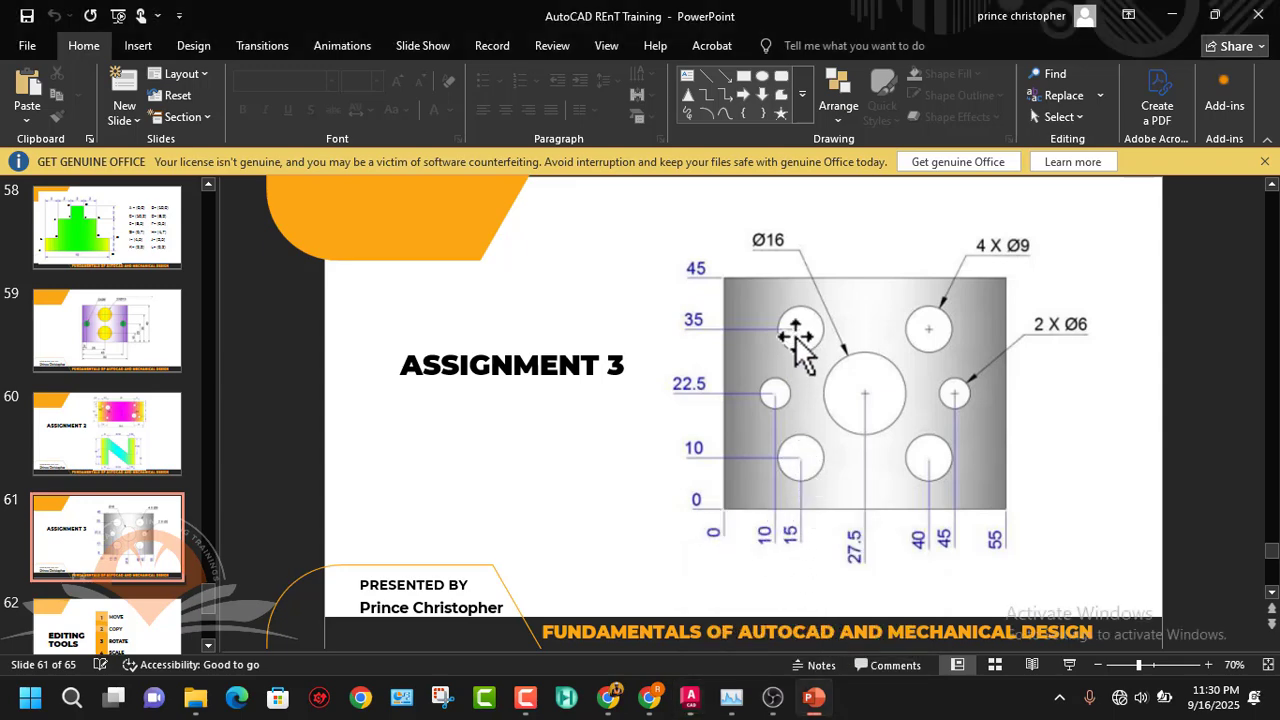
pyautogui.moveTo(827, 715)
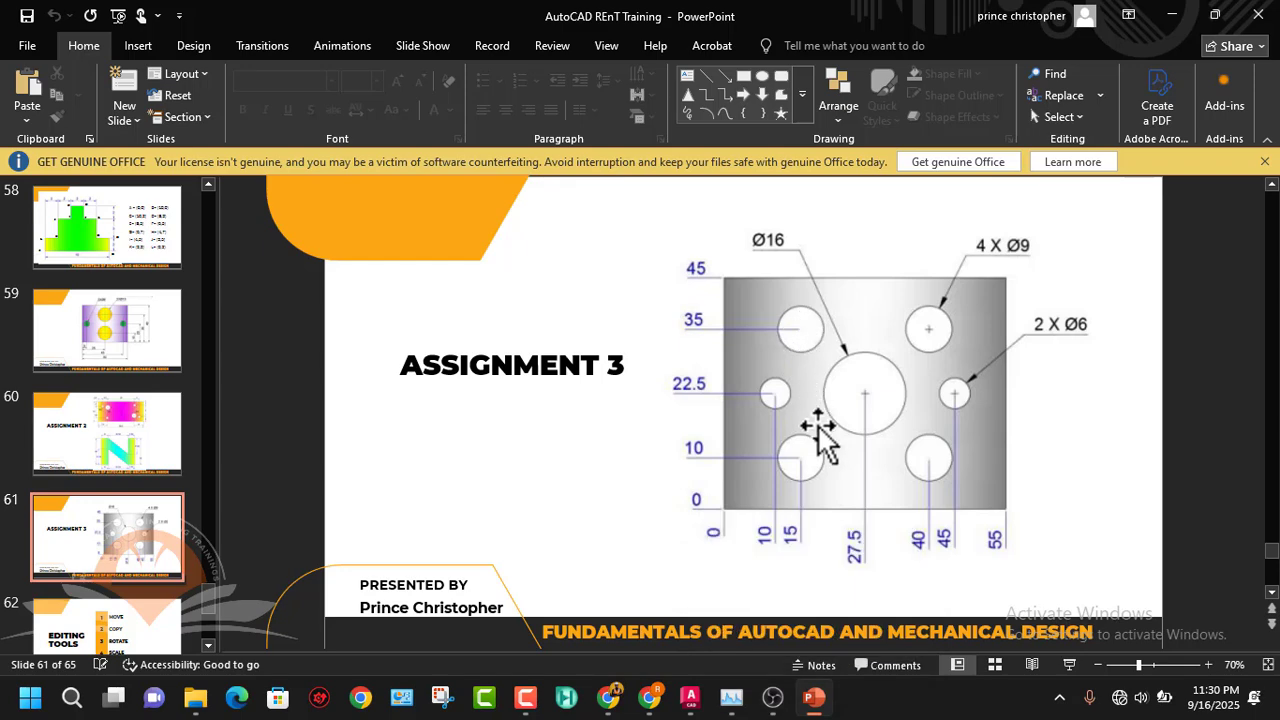
pyautogui.moveTo(690, 700)
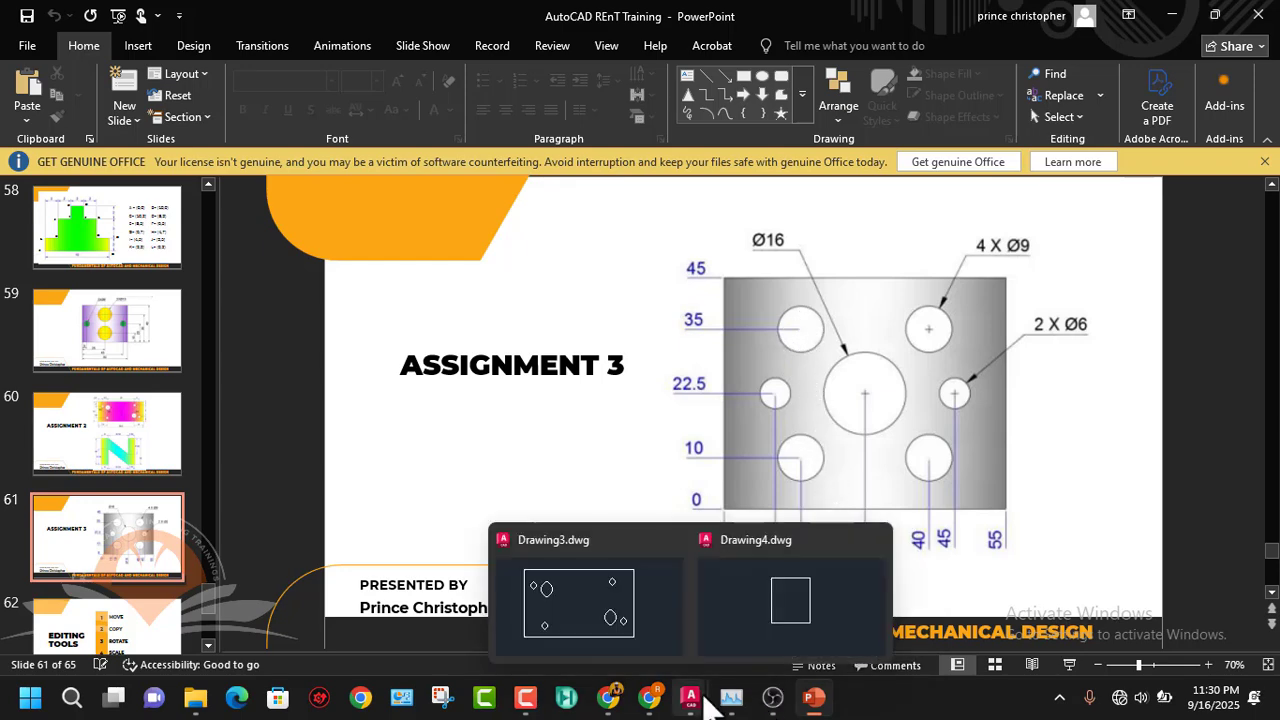
pyautogui.click(797, 615)
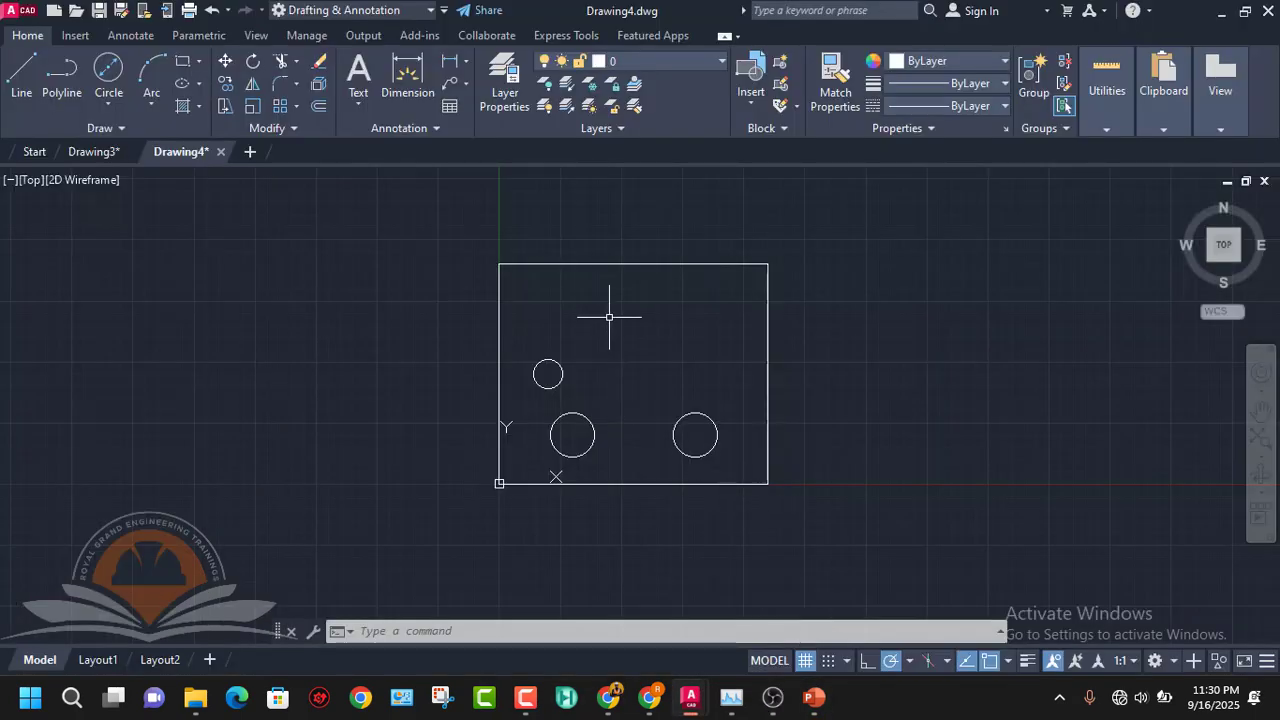
# - Start a circle, recheck the upper-left hole on the PowerPoint slide, and draw it in Drawing4 centred at 15,35 with a diameter of 9
pyautogui.click(112, 66)
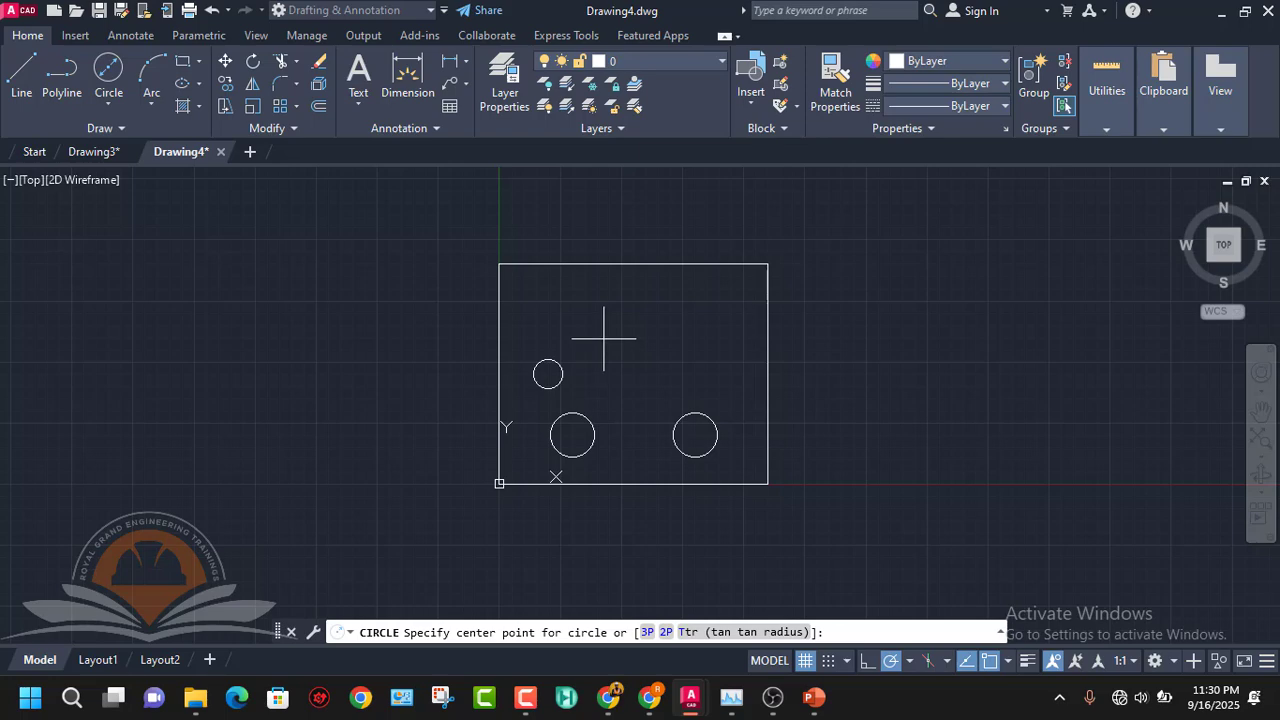
pyautogui.moveTo(813, 697)
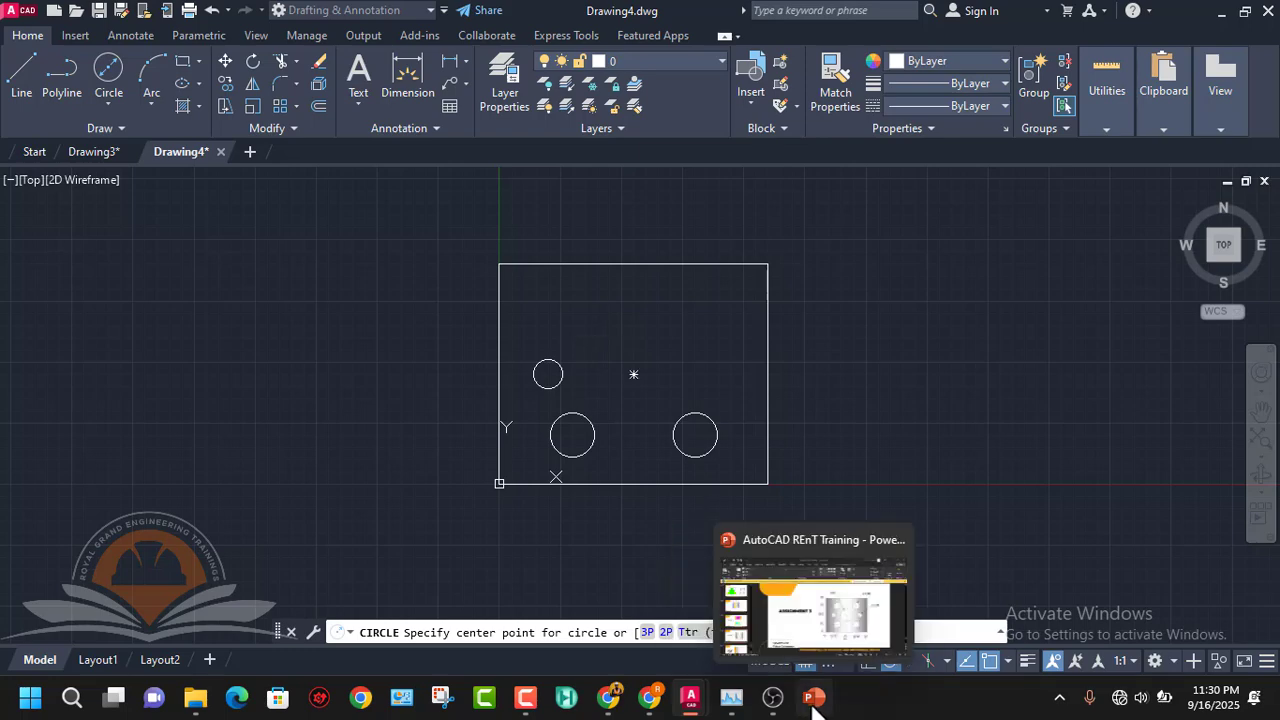
pyautogui.click(820, 604)
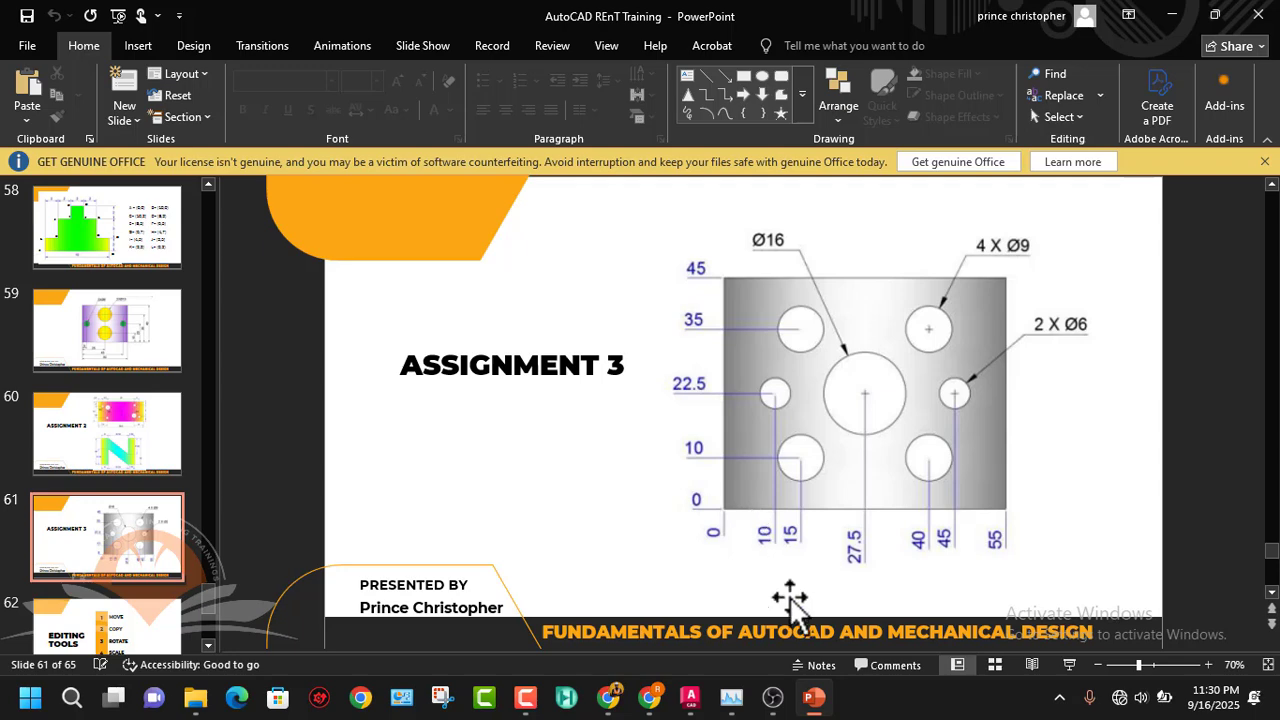
pyautogui.moveTo(692, 690)
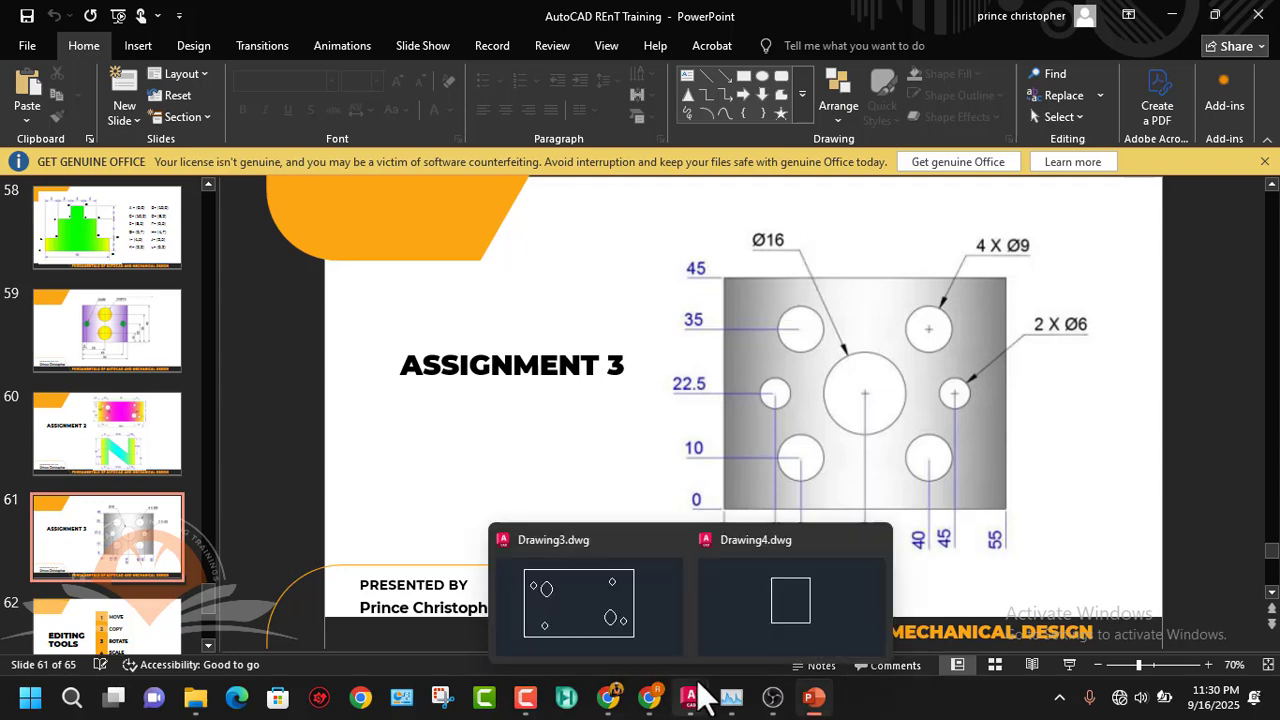
pyautogui.click(725, 644)
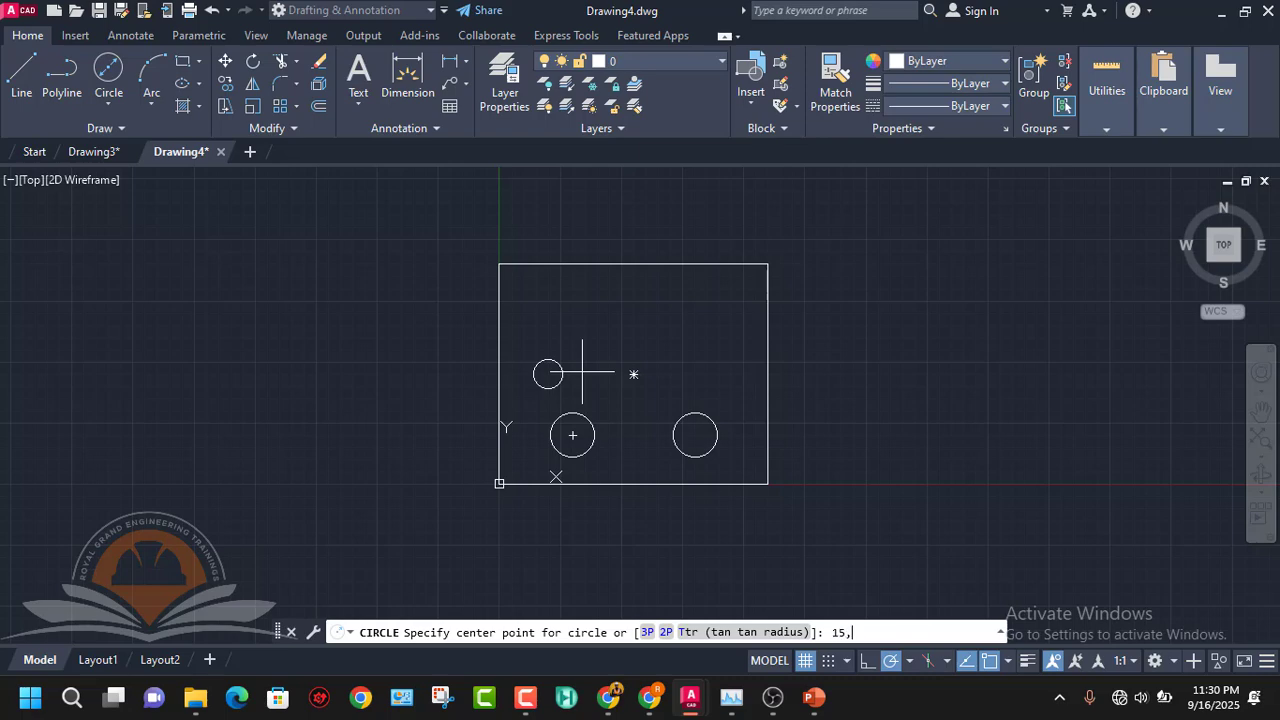
pyautogui.press('Return')
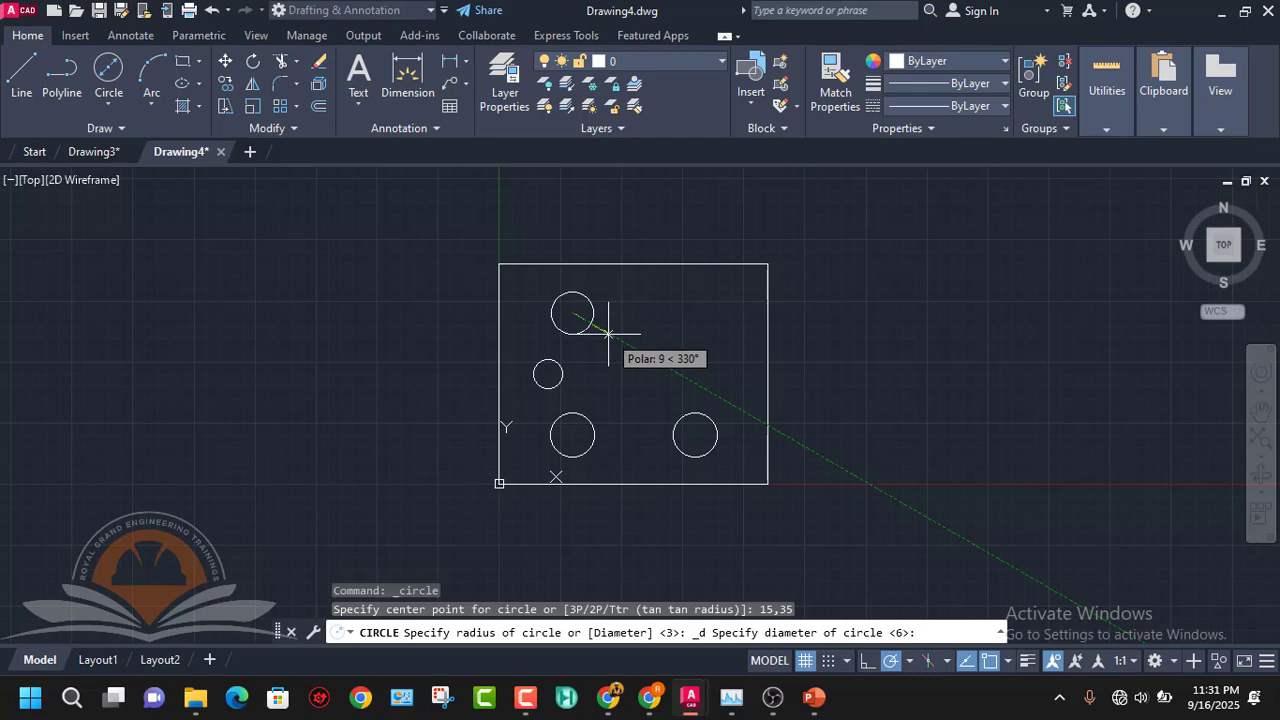
pyautogui.write('d')
pyautogui.press('Return')
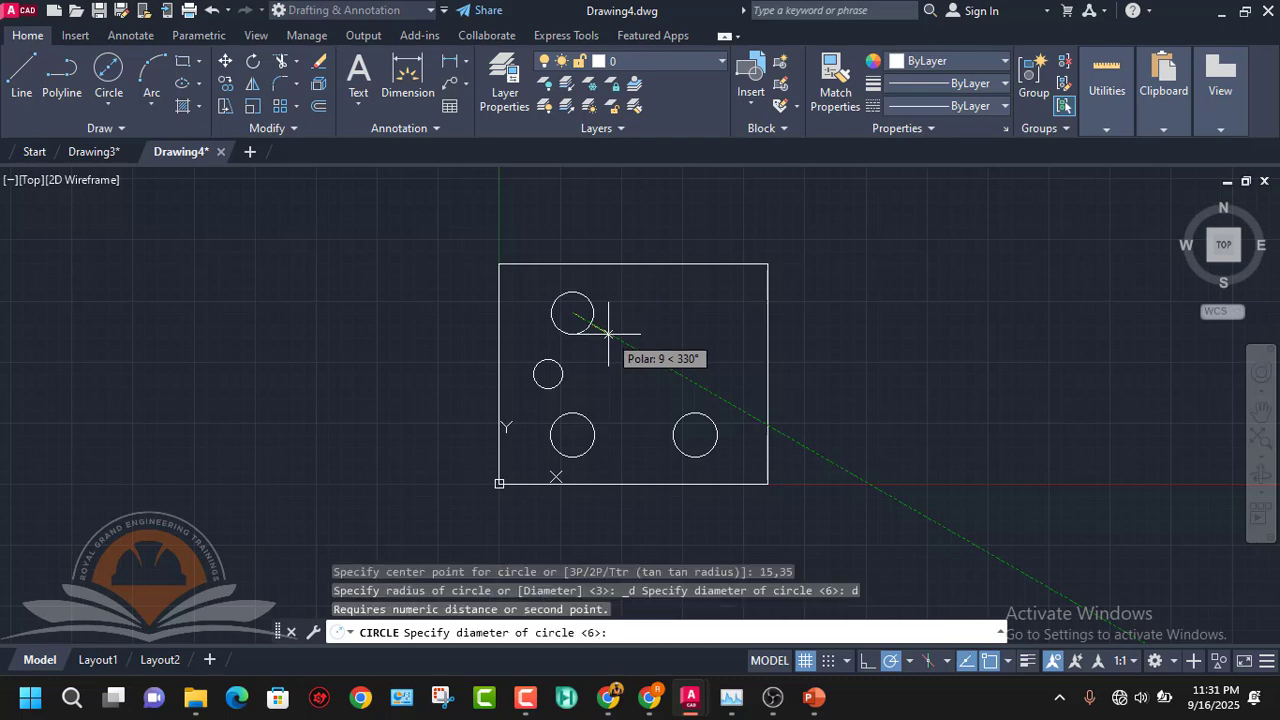
pyautogui.press('Return')
# - Check the right small hole on the PowerPoint slide, return to Drawing4 in AutoCAD, and draw a circle centred at 45,22.5 with a diameter of 6
pyautogui.moveTo(814, 700)
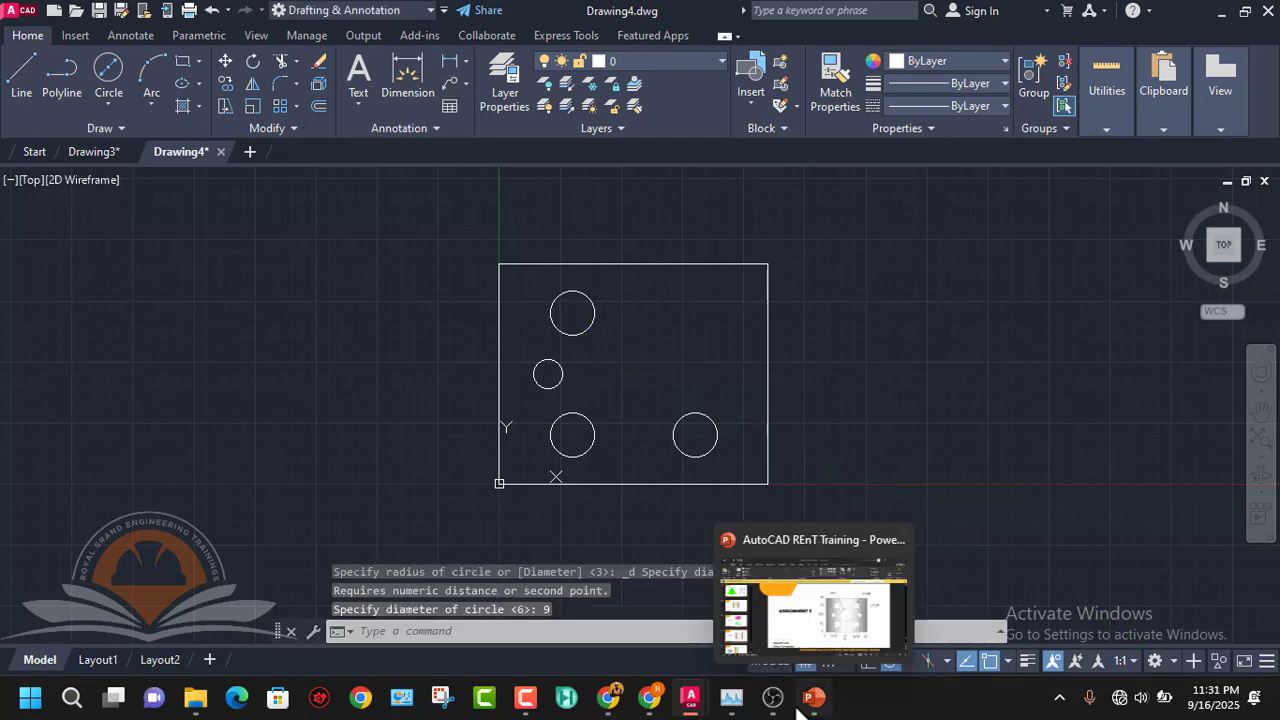
pyautogui.click(830, 609)
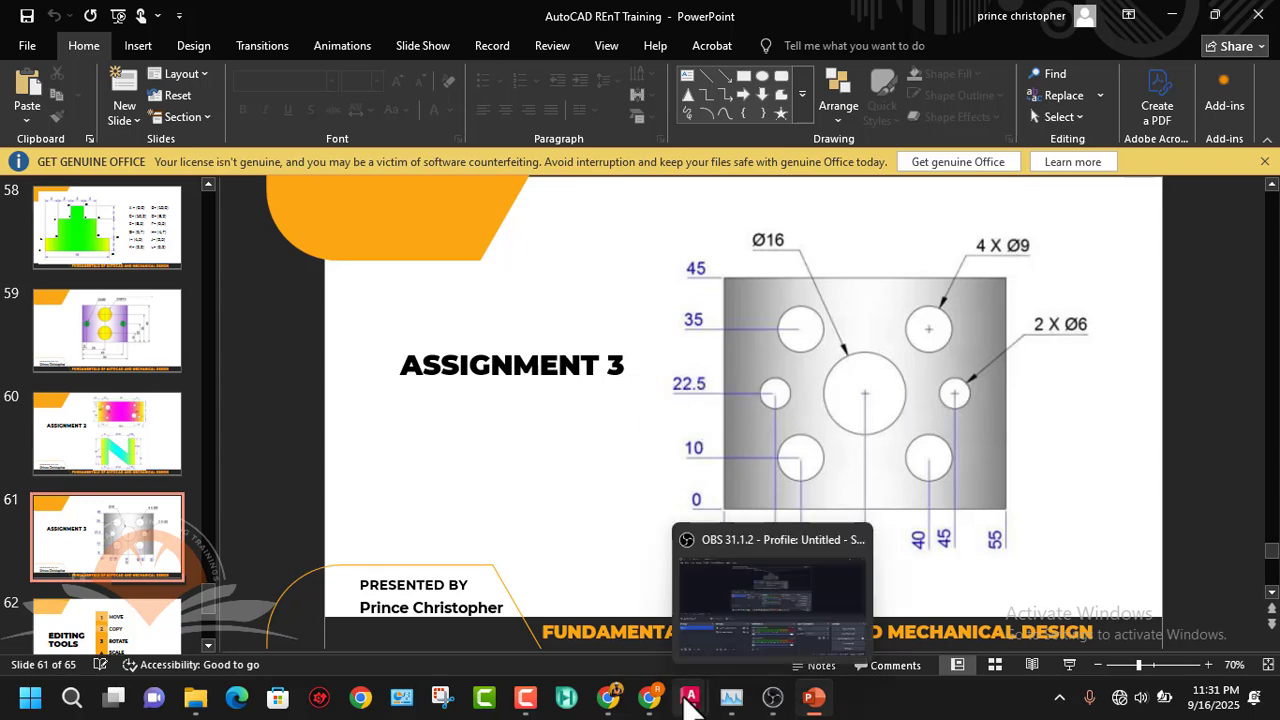
pyautogui.moveTo(729, 690)
pyautogui.click(785, 600)
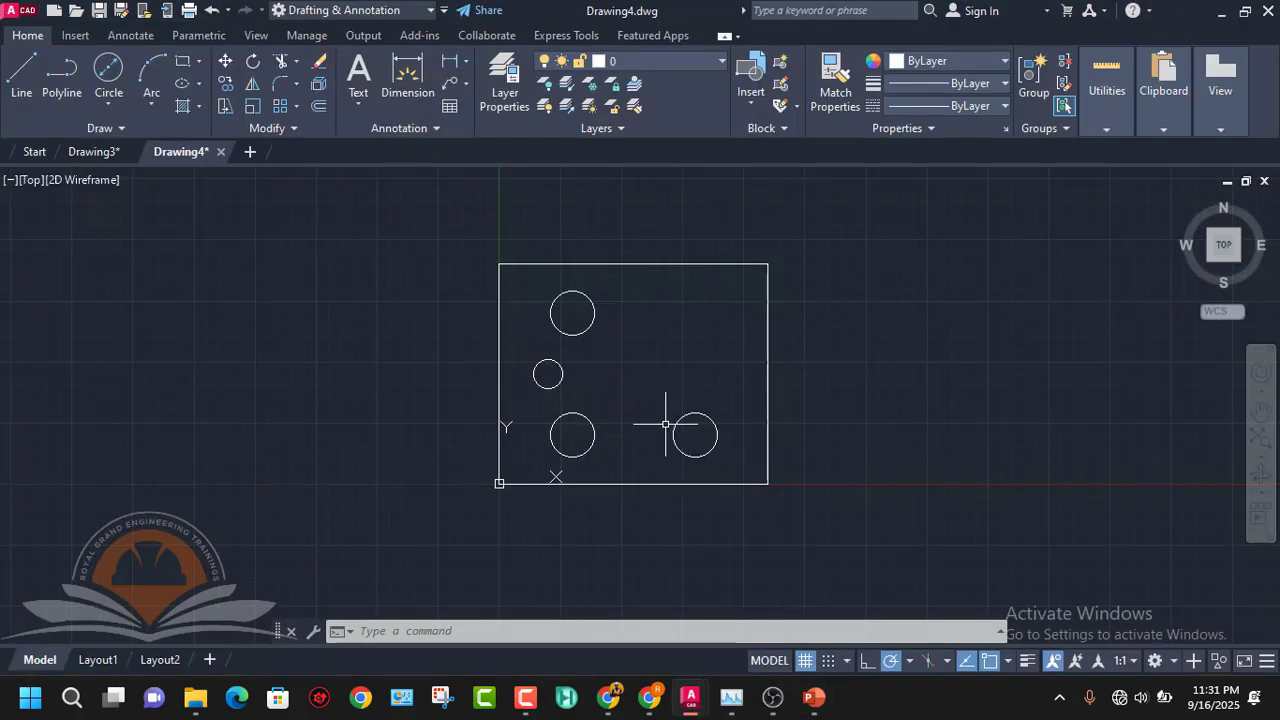
pyautogui.click(112, 65)
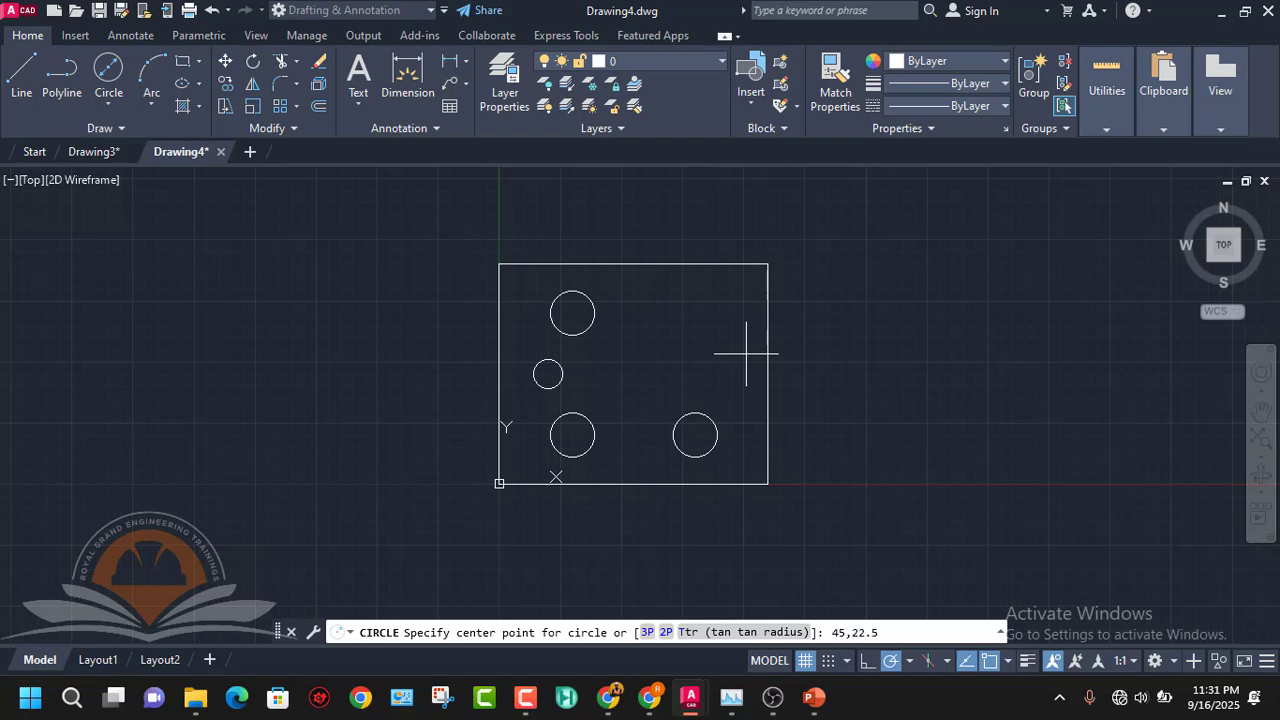
pyautogui.write('45,22.5')
pyautogui.press('Return')
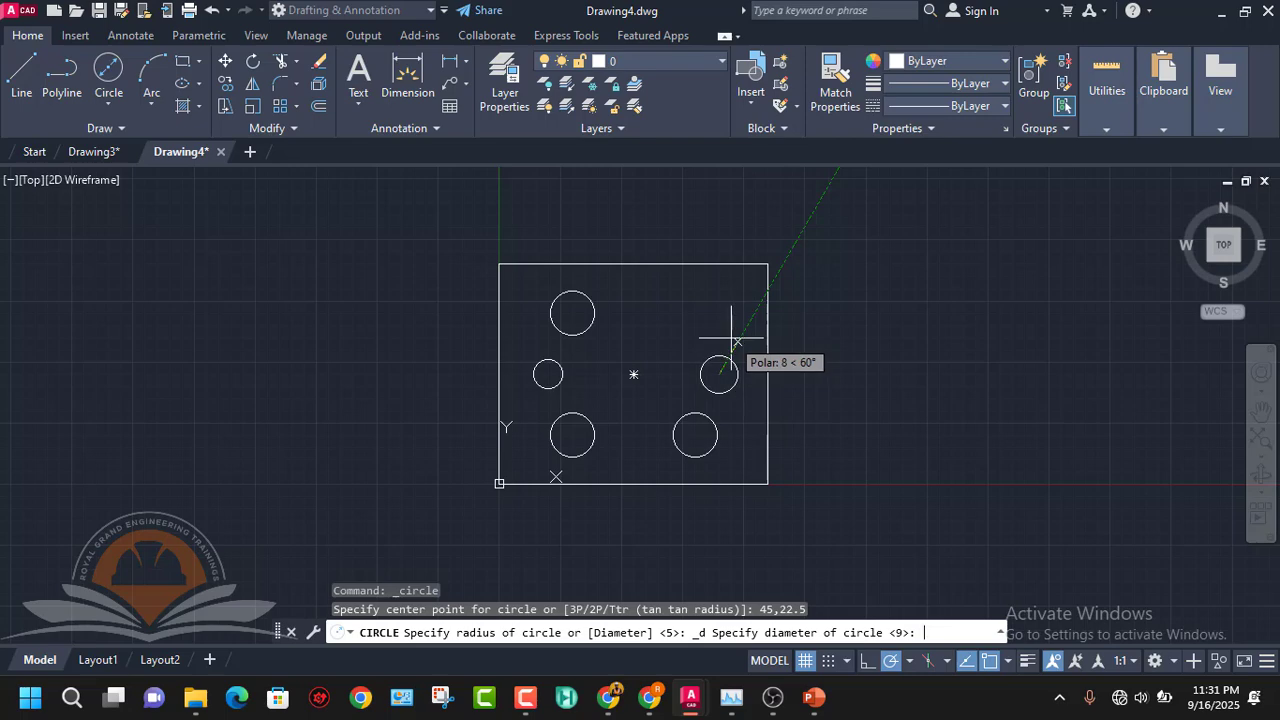
pyautogui.write('d')
pyautogui.press('Return')
pyautogui.write('6')
pyautogui.press('Return')
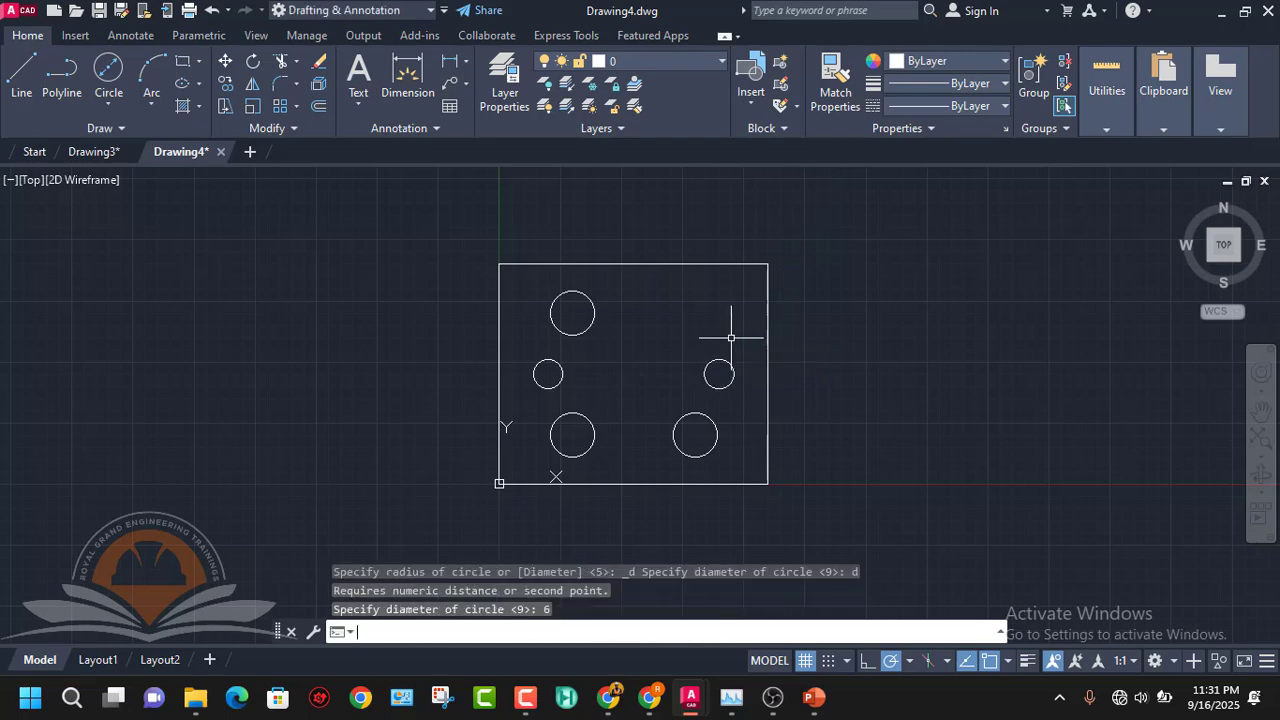
# - Check the upper-right hole on the PowerPoint slide, return to Drawing4 in AutoCAD, and draw a circle centred at 40,35 with a diameter of 9
pyautogui.click(815, 699)
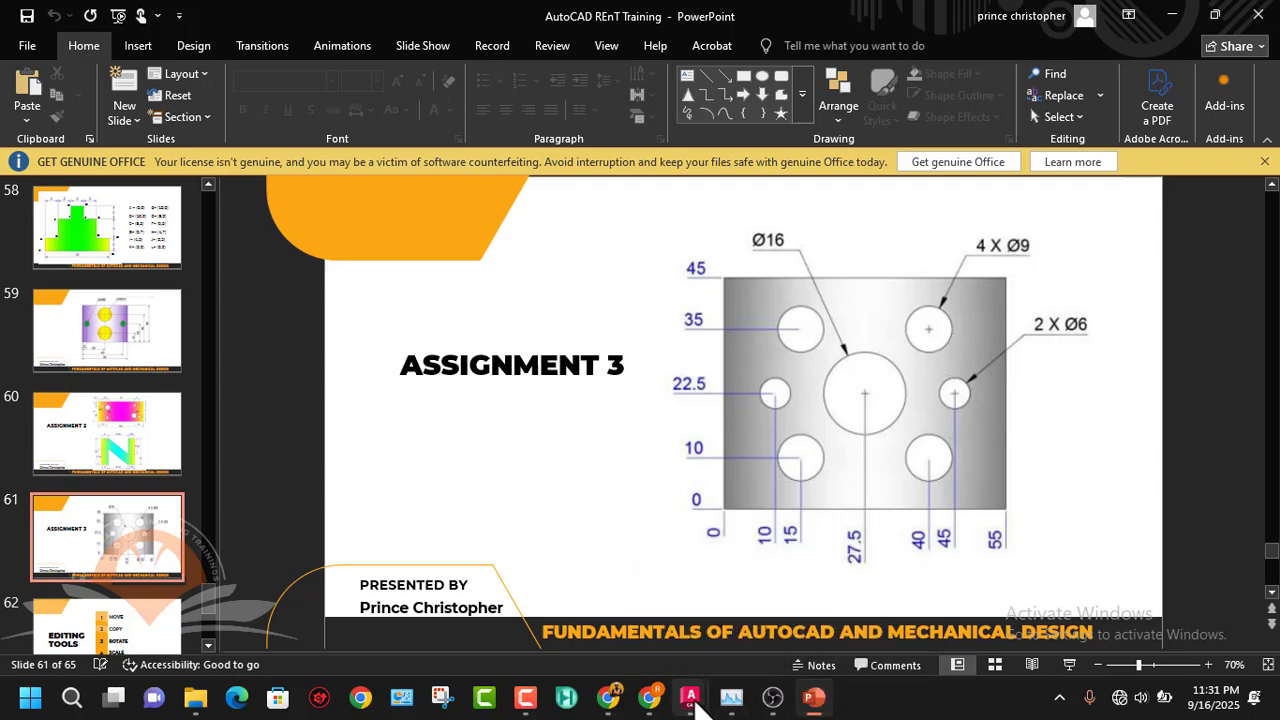
pyautogui.moveTo(700, 707)
pyautogui.click(789, 615)
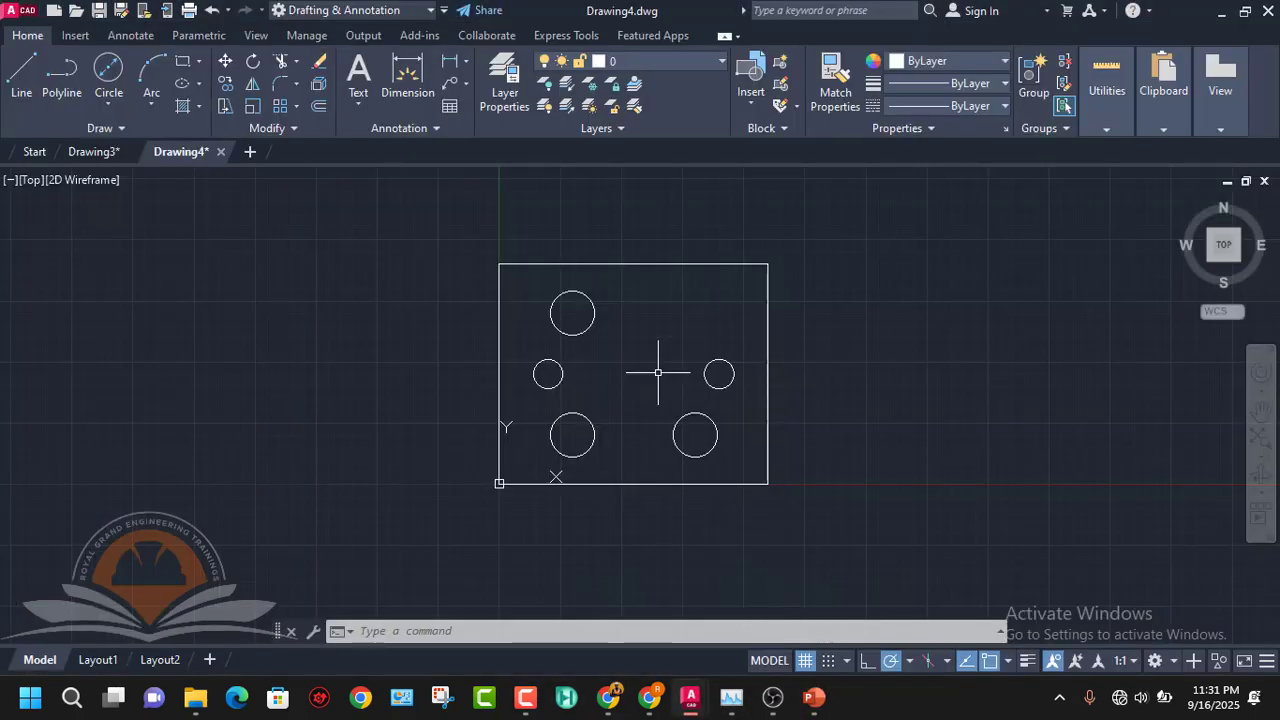
pyautogui.click(109, 68)
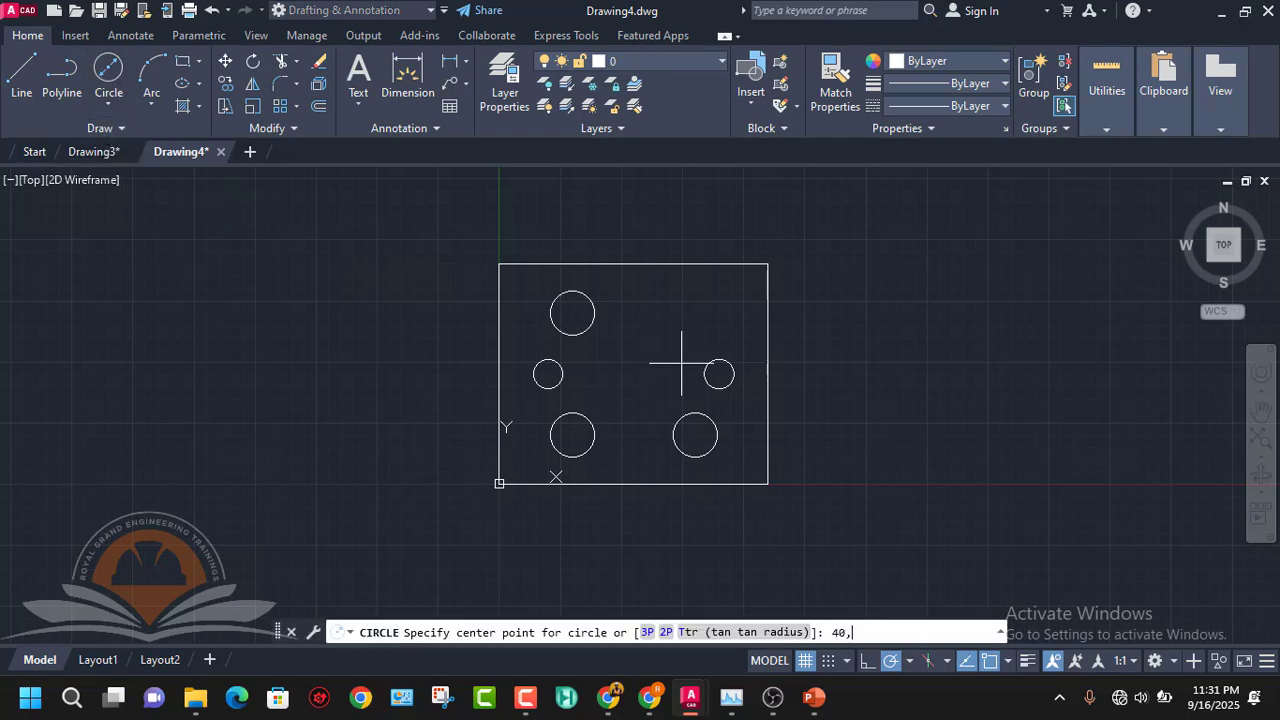
pyautogui.press('Return')
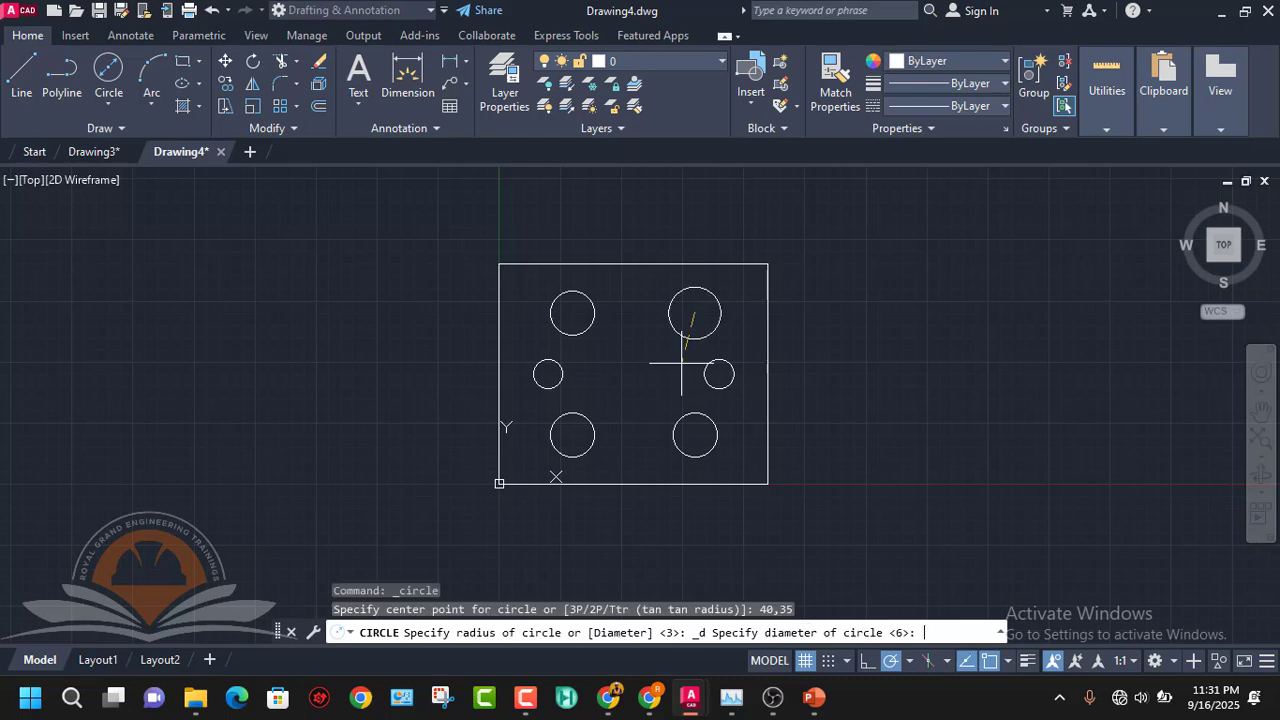
pyautogui.write('d')
pyautogui.press('Return')
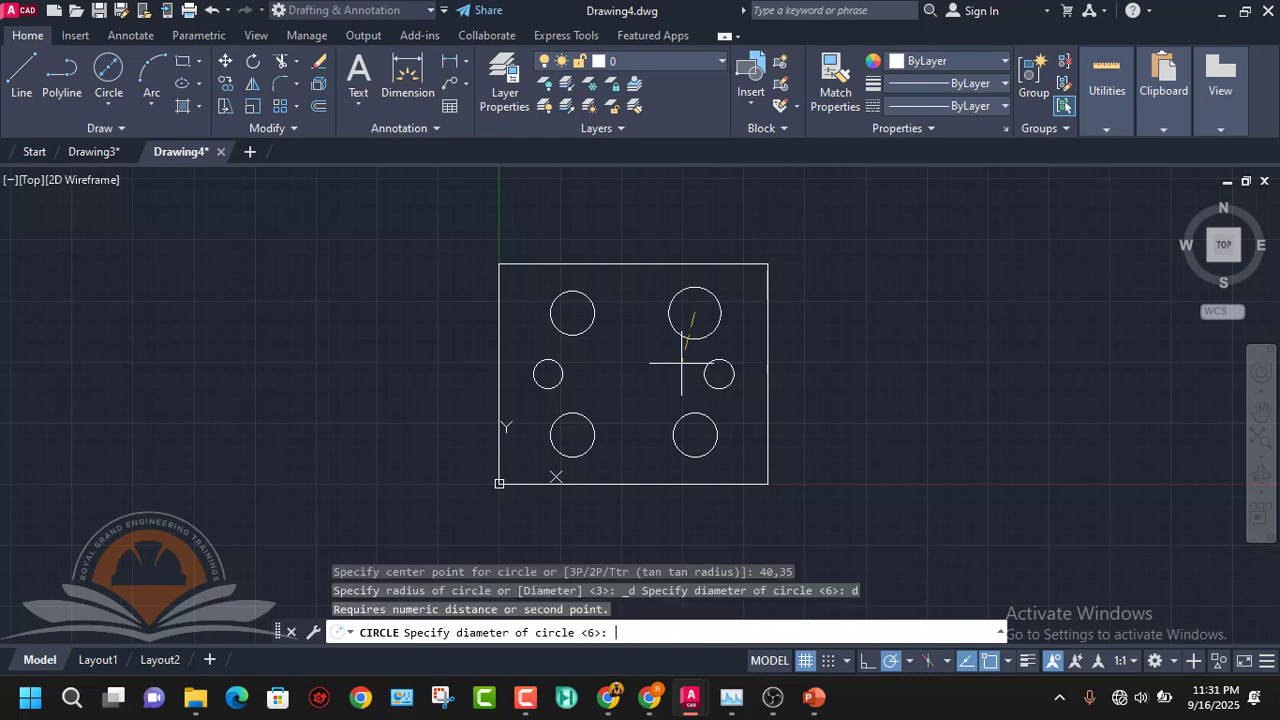
pyautogui.write('9')
pyautogui.press('Return')
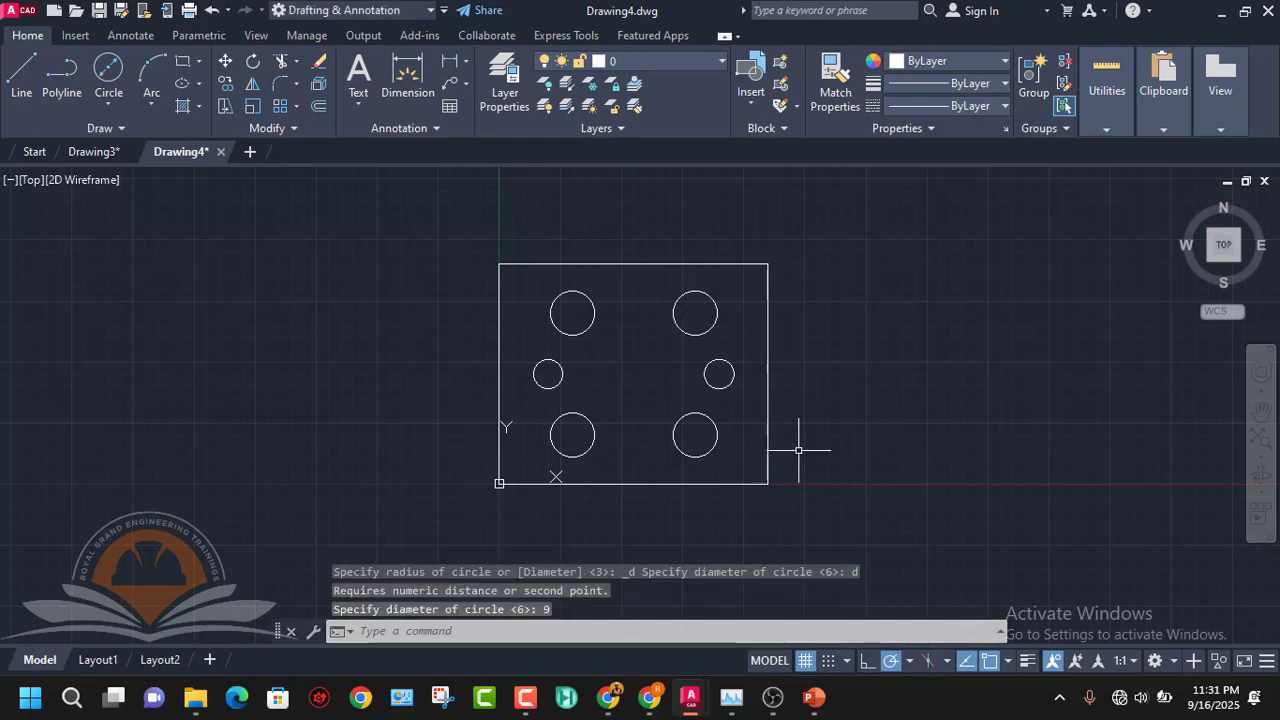
pyautogui.scroll(2, 665, 418)
pyautogui.scroll(-2, 657, 357)
pyautogui.moveTo(666, 368)
pyautogui.mouseDown(button='middle')
pyautogui.moveTo(757, 371)
pyautogui.moveTo(717, 385)
pyautogui.mouseUp(button='middle')
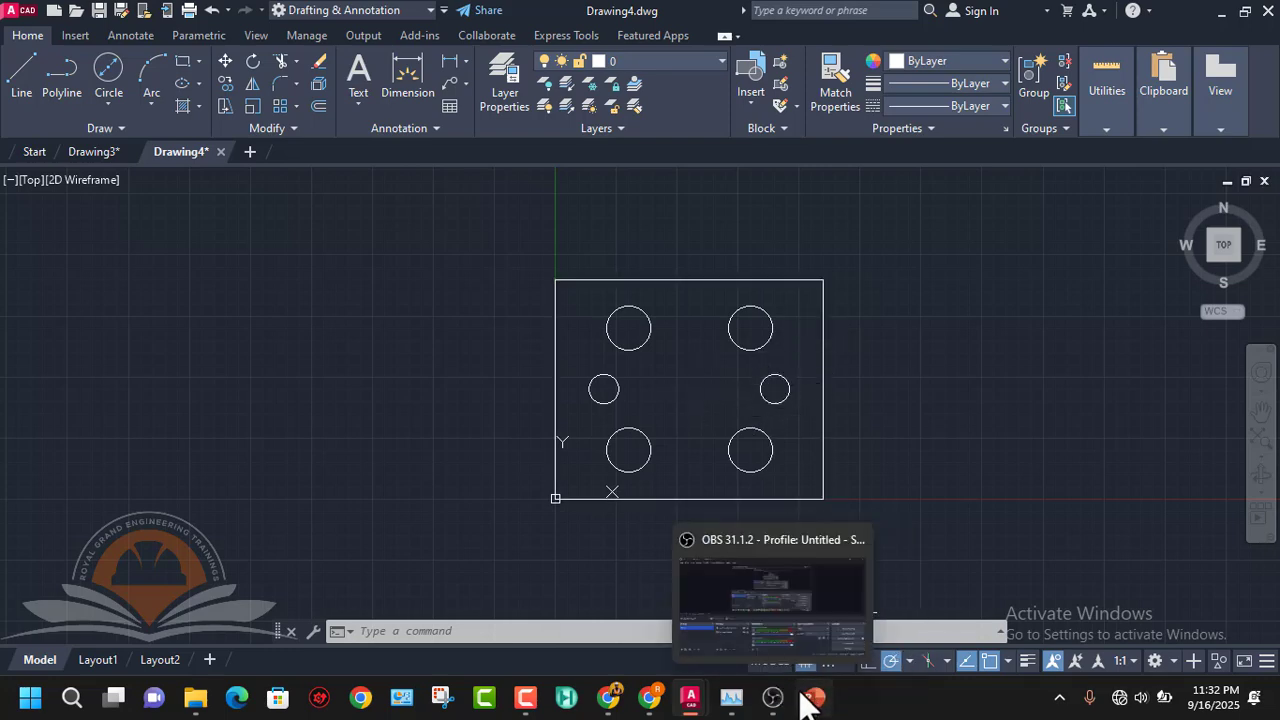
# - Check the central hole on the PowerPoint slide, return to Drawing4 in AutoCAD, and draw a circle centred at 27.5,22.5 with a diameter of 16
pyautogui.moveTo(812, 697)
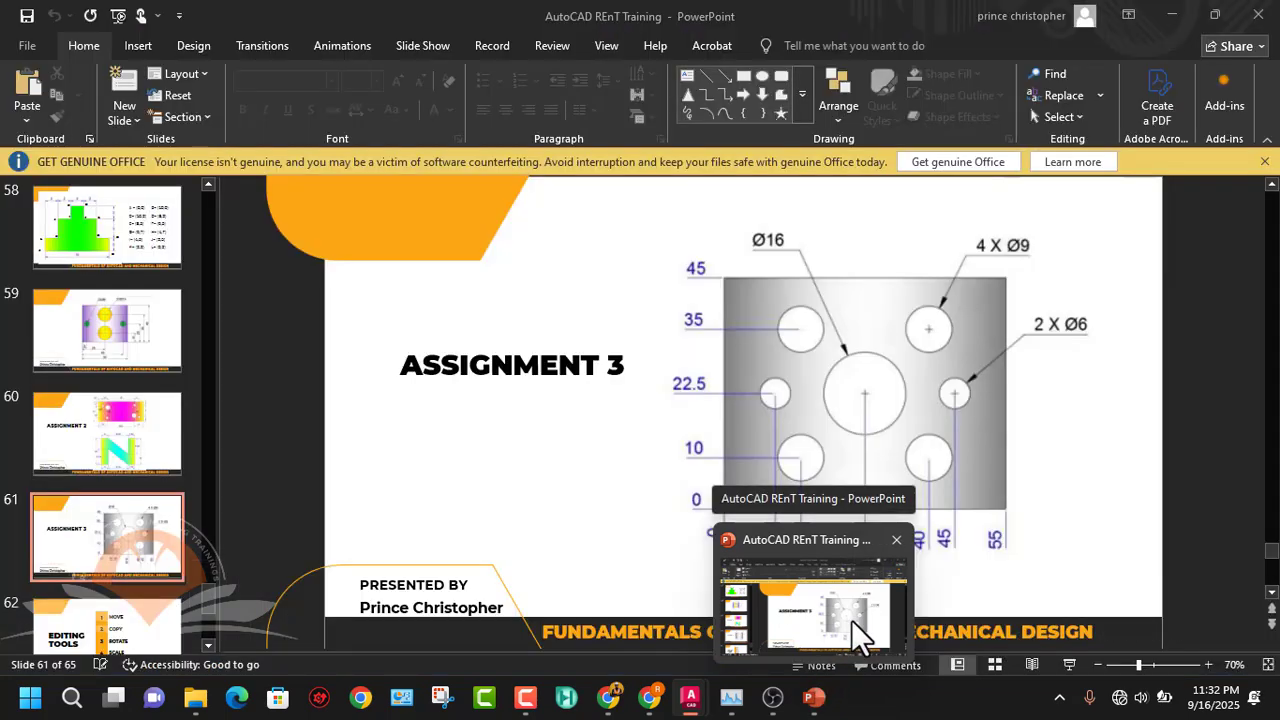
pyautogui.click(847, 620)
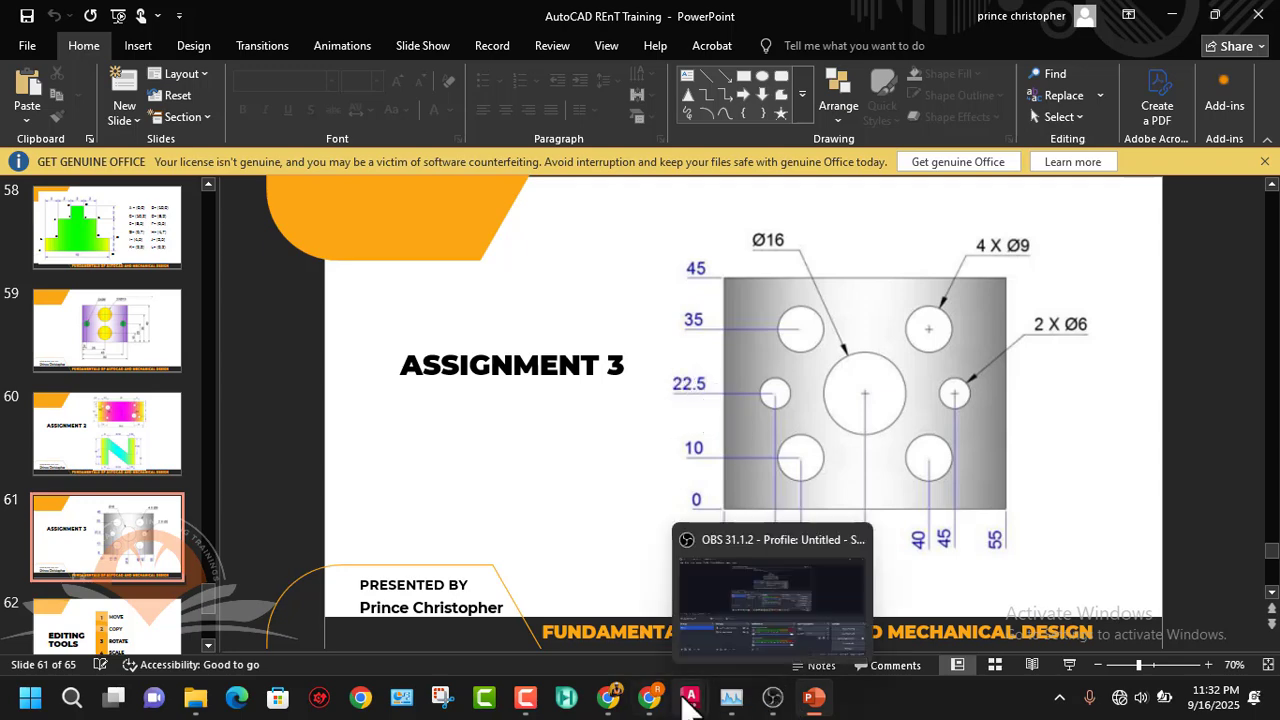
pyautogui.moveTo(691, 697)
pyautogui.click(716, 648)
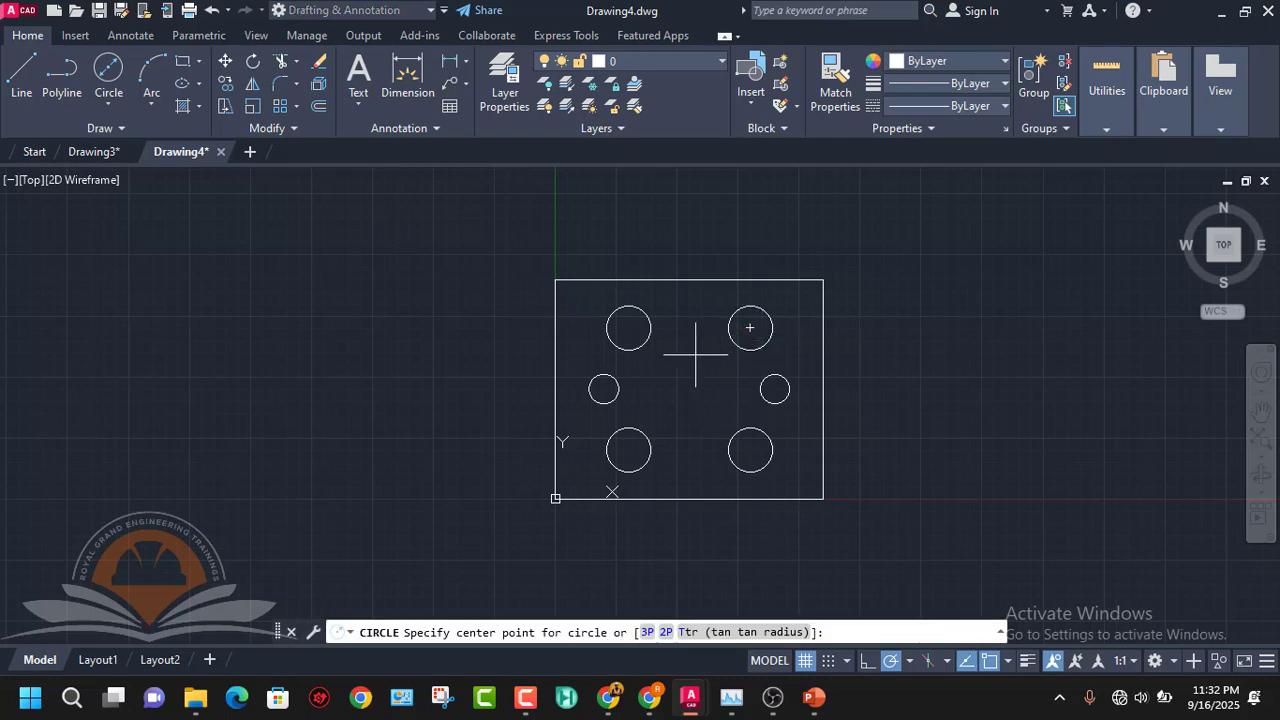
pyautogui.write('7.5,22.5')
pyautogui.press('Return')
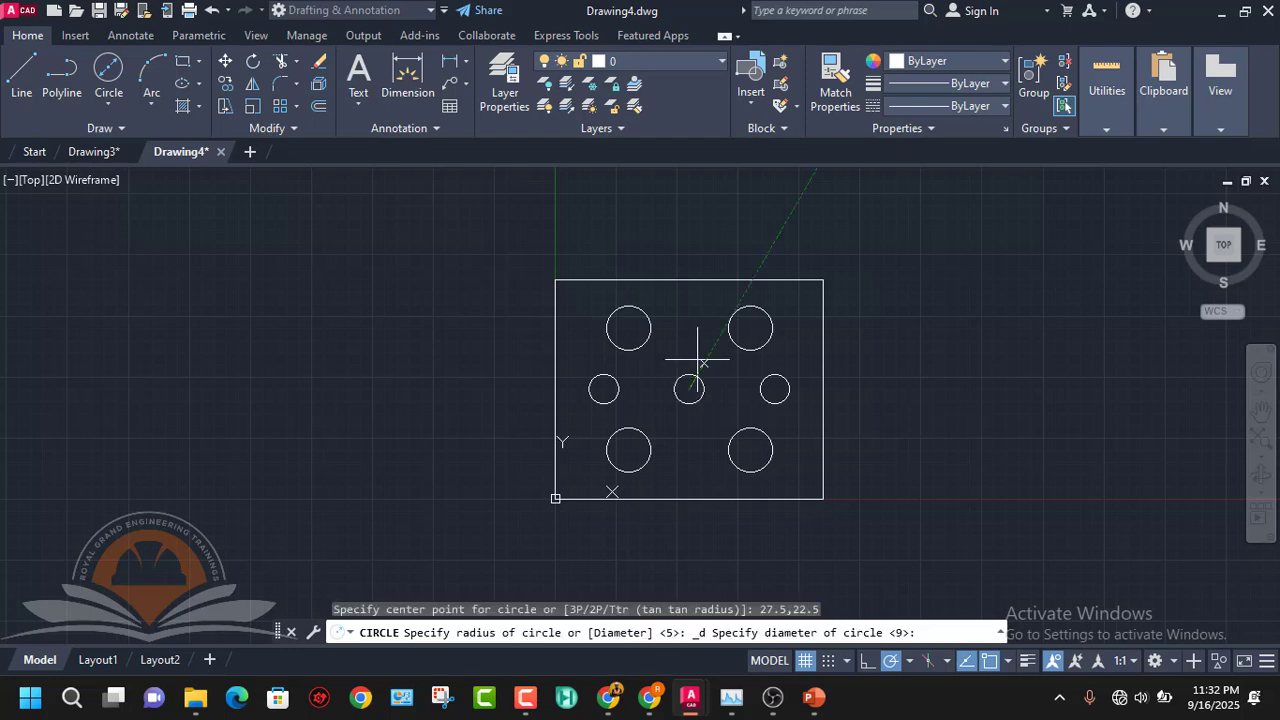
pyautogui.moveTo(814, 695)
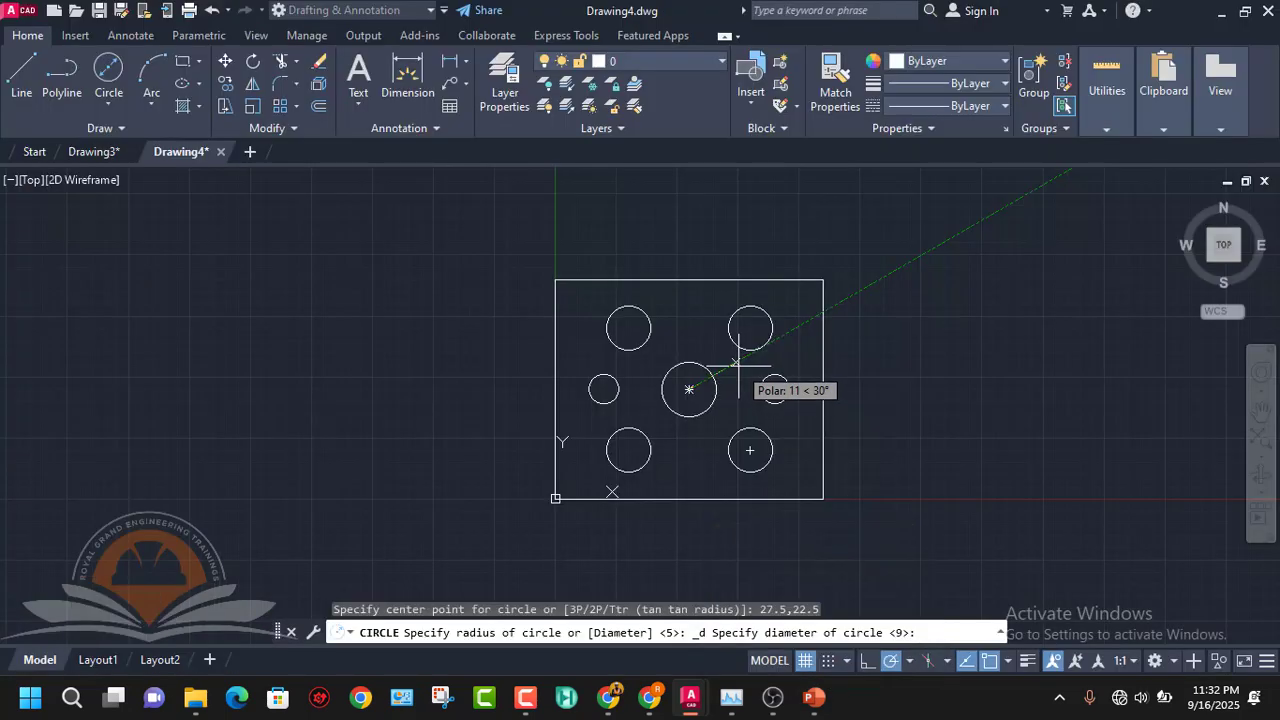
pyautogui.write('d')
pyautogui.press('Return')
pyautogui.write('1')
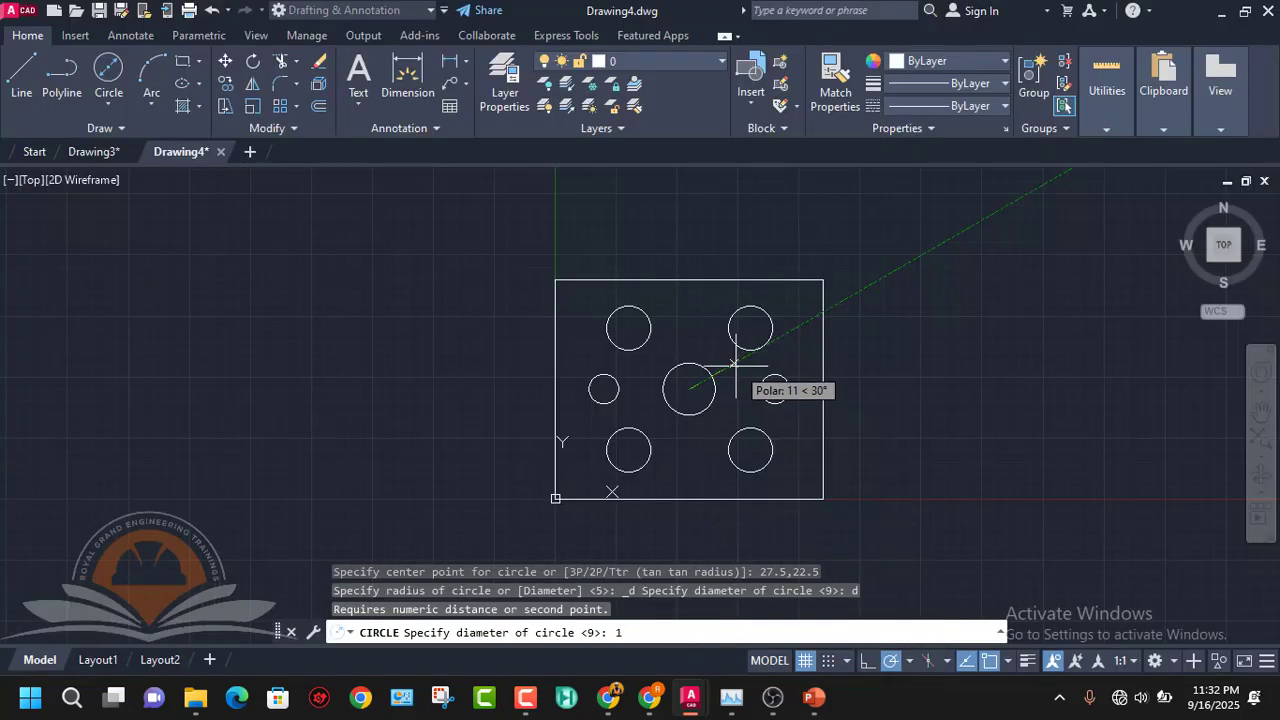
pyautogui.write('6')
pyautogui.press('Return')
pyautogui.scroll(2, 768, 380)
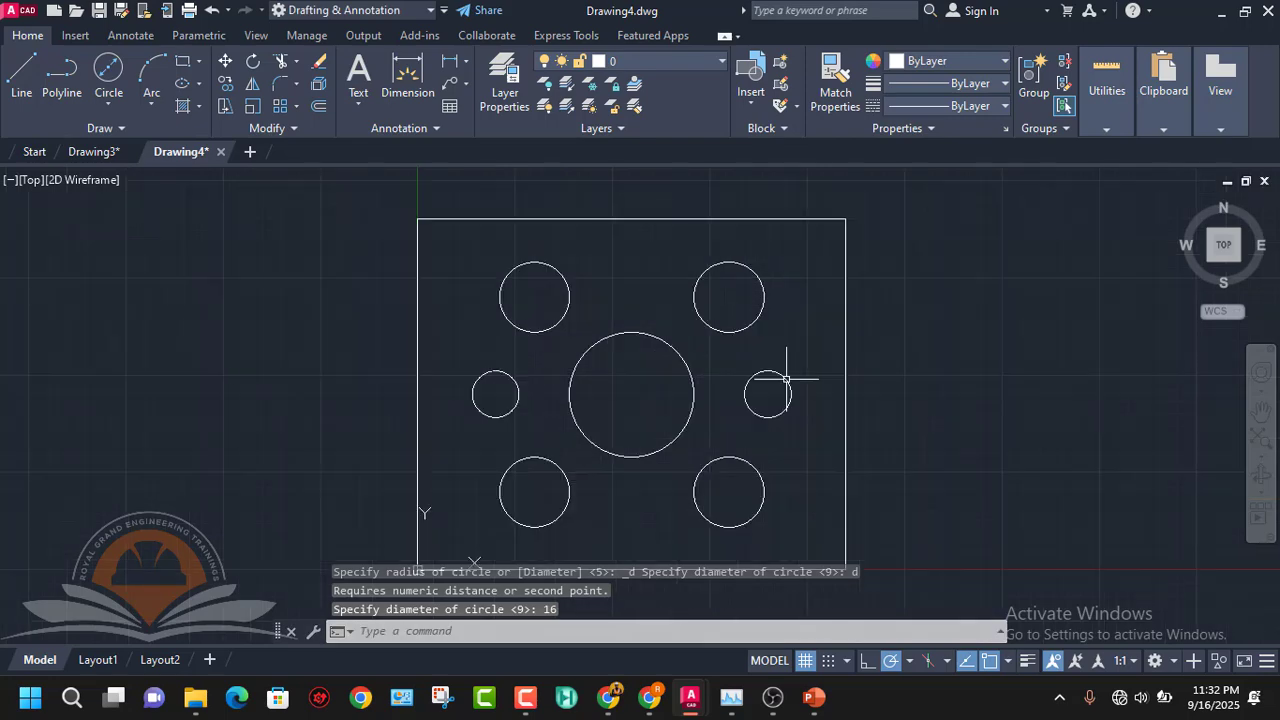
pyautogui.moveTo(771, 366)
pyautogui.mouseDown(button='middle')
pyautogui.moveTo(754, 303)
pyautogui.moveTo(780, 355)
pyautogui.mouseUp(button='middle')
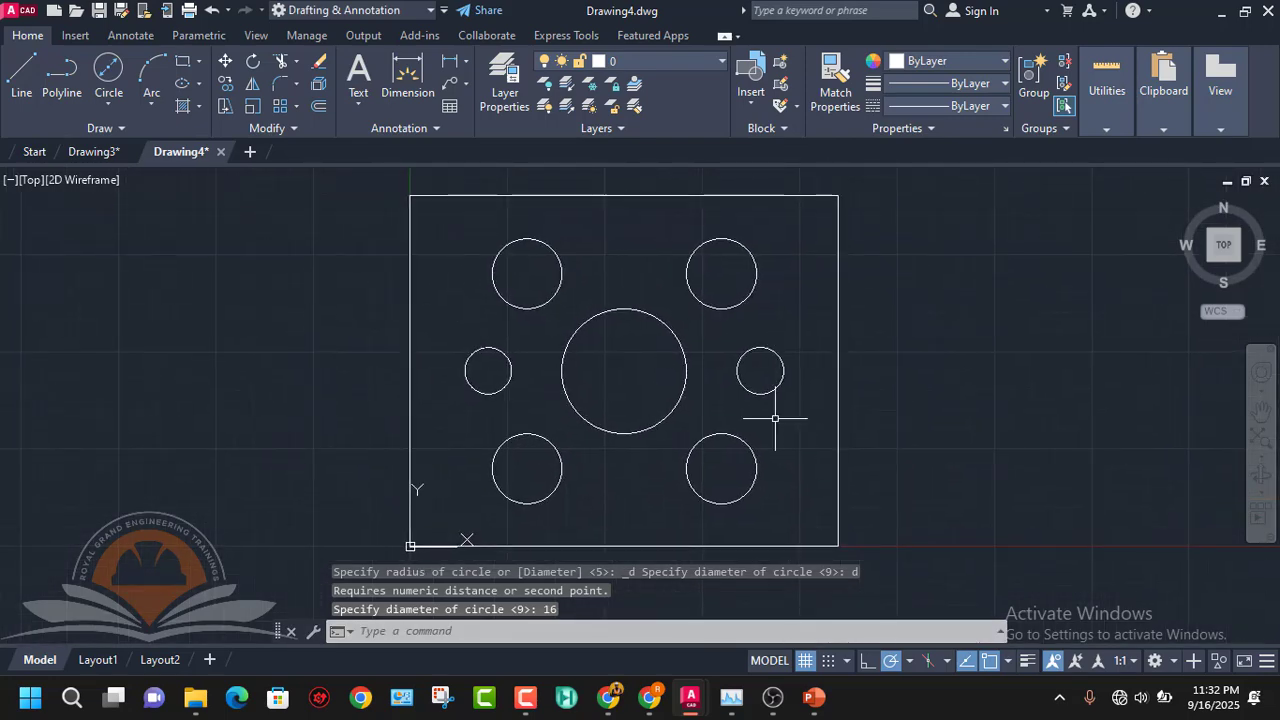
# - Switch to PowerPoint and show the Assignment 2 slide with the dimensioned plate and N shape
pyautogui.moveTo(706, 692)
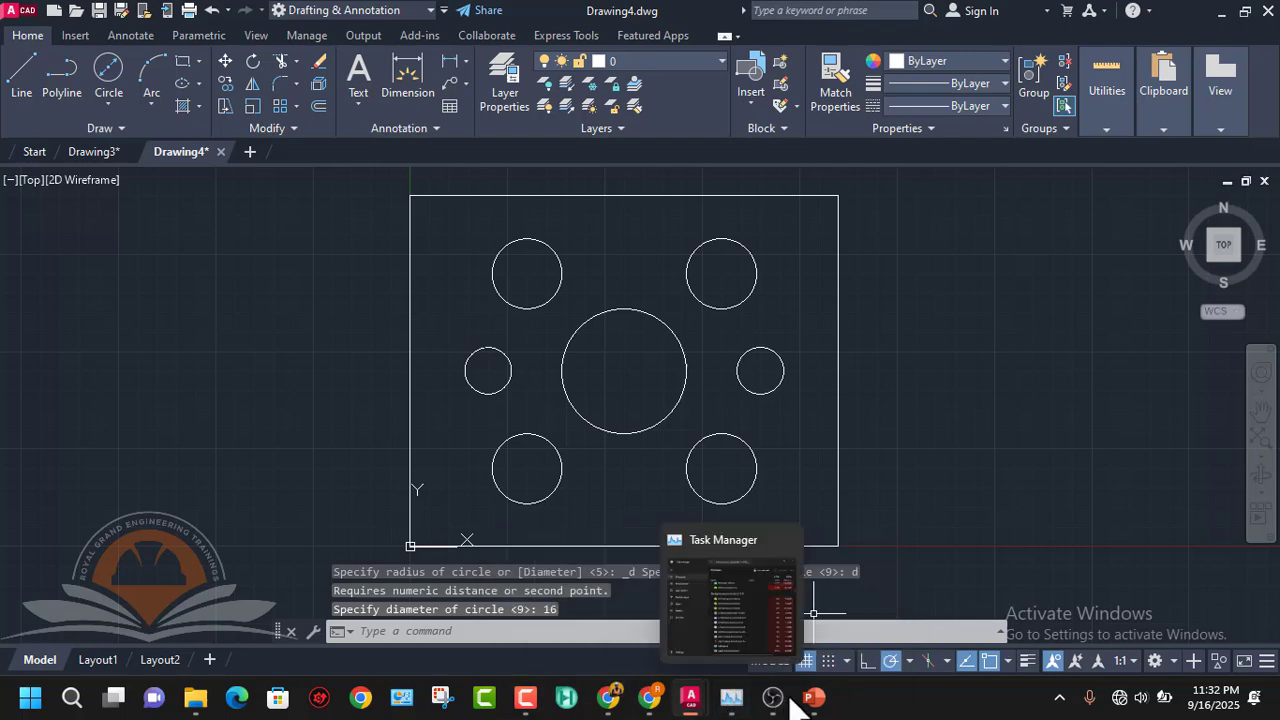
pyautogui.click(778, 608)
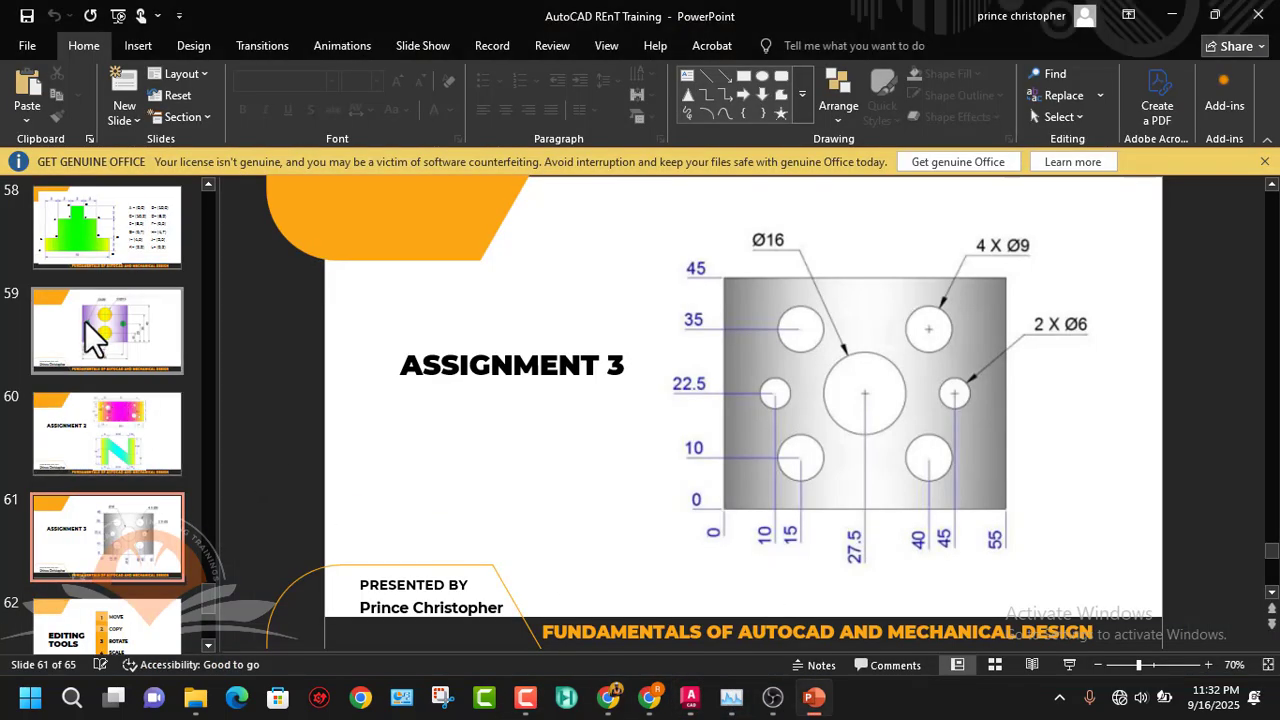
pyautogui.click(114, 414)
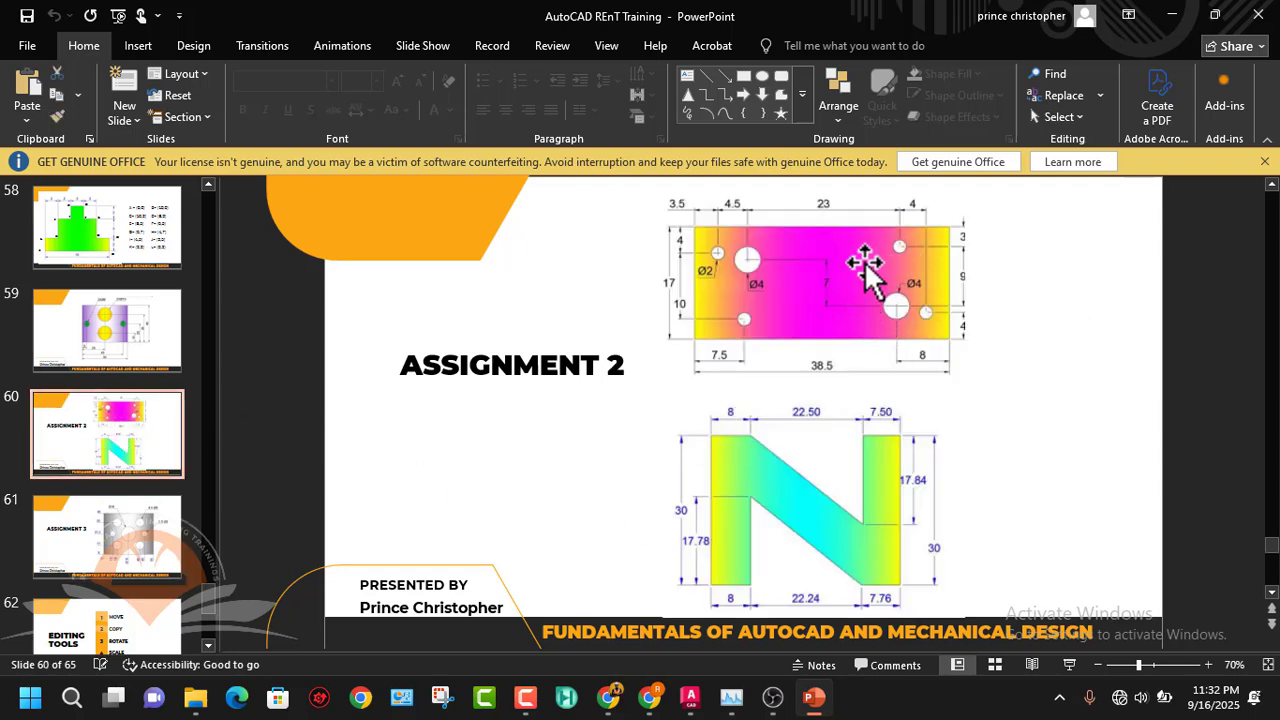
# - Review the Assignment 3 slide and show the Editing Tools slide listing Move, Copy, Rotate, Scale and Trim
pyautogui.click(132, 546)
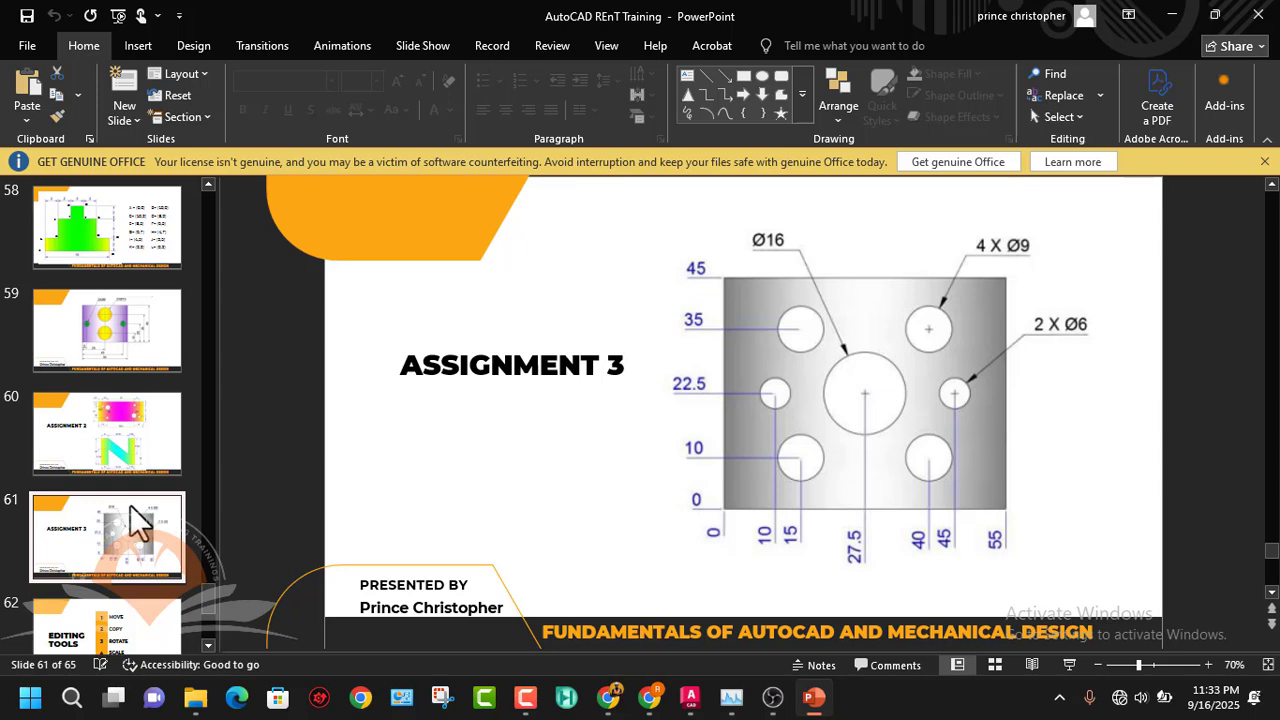
pyautogui.scroll(-3, 147, 464)
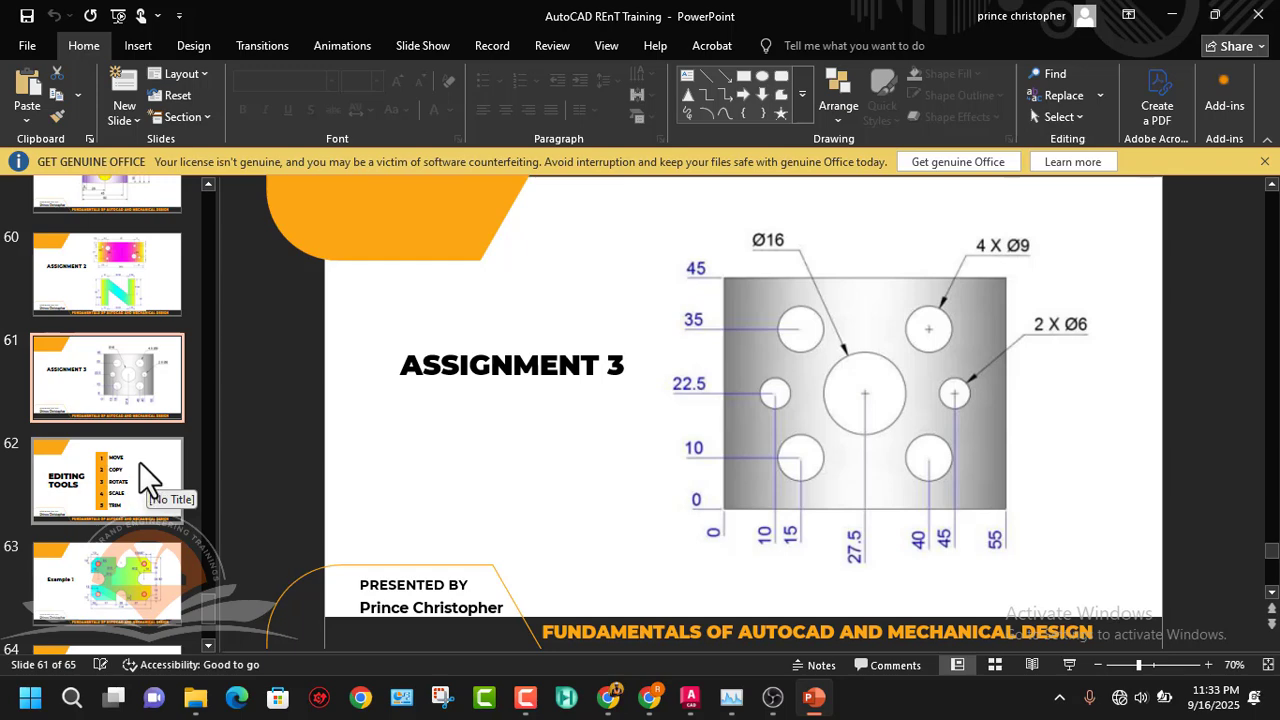
pyautogui.scroll(1, 139, 460)
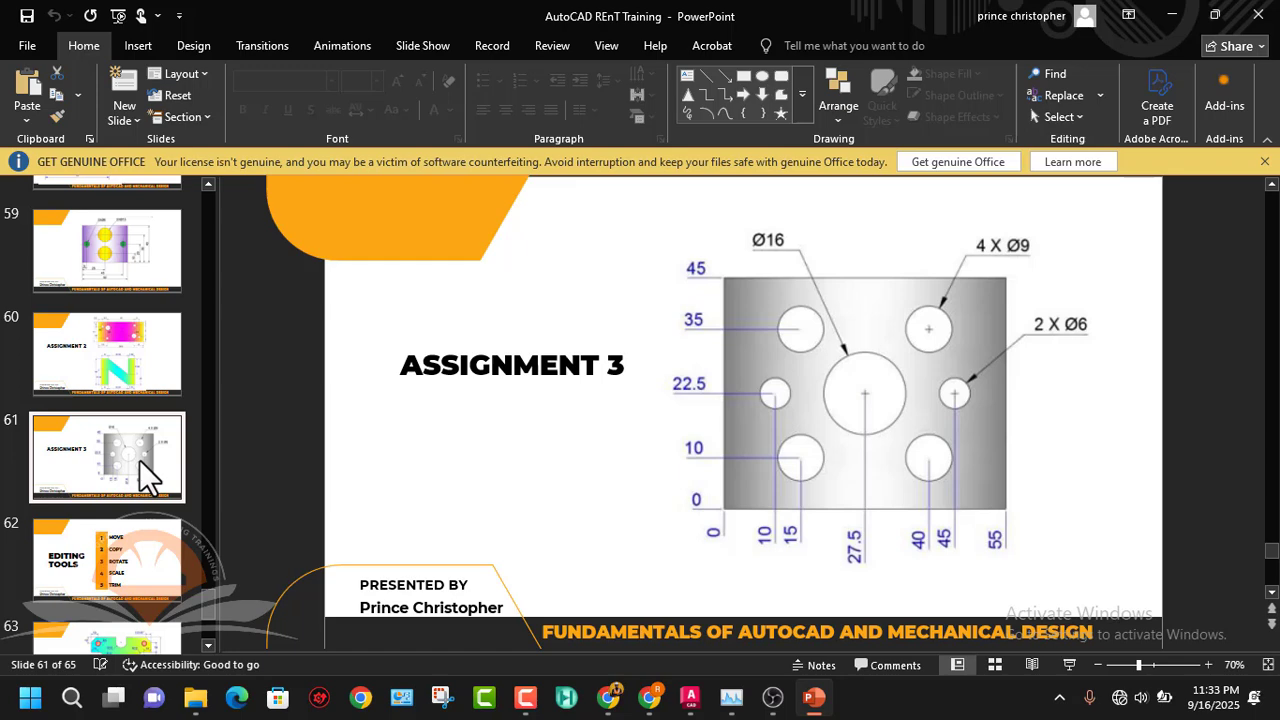
pyautogui.scroll(-1, 139, 459)
pyautogui.click(132, 463)
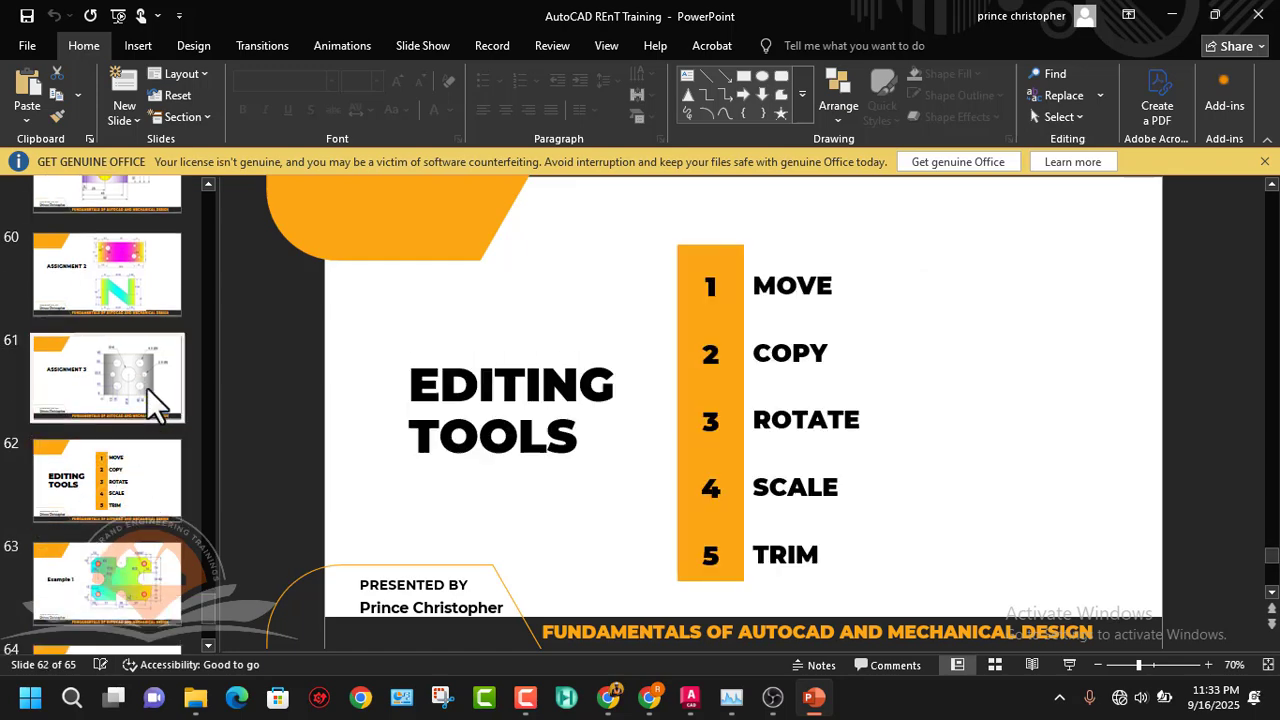
pyautogui.click(147, 388)
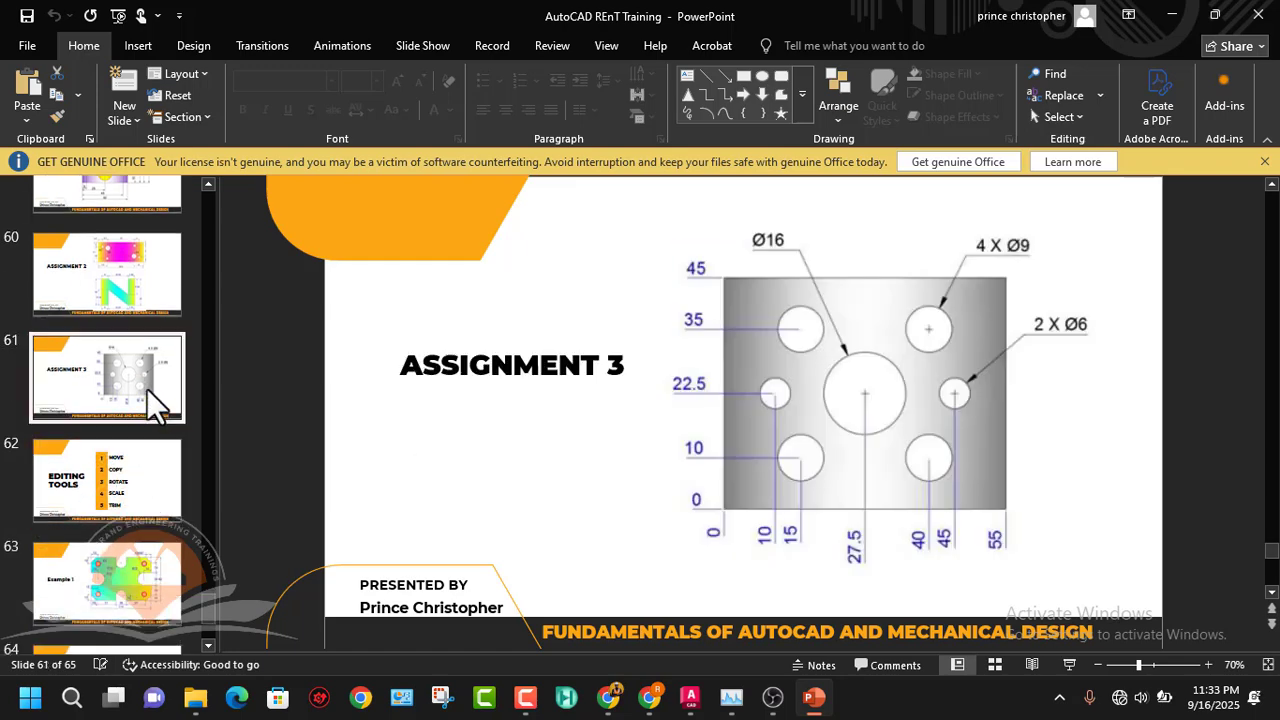
pyautogui.click(141, 451)
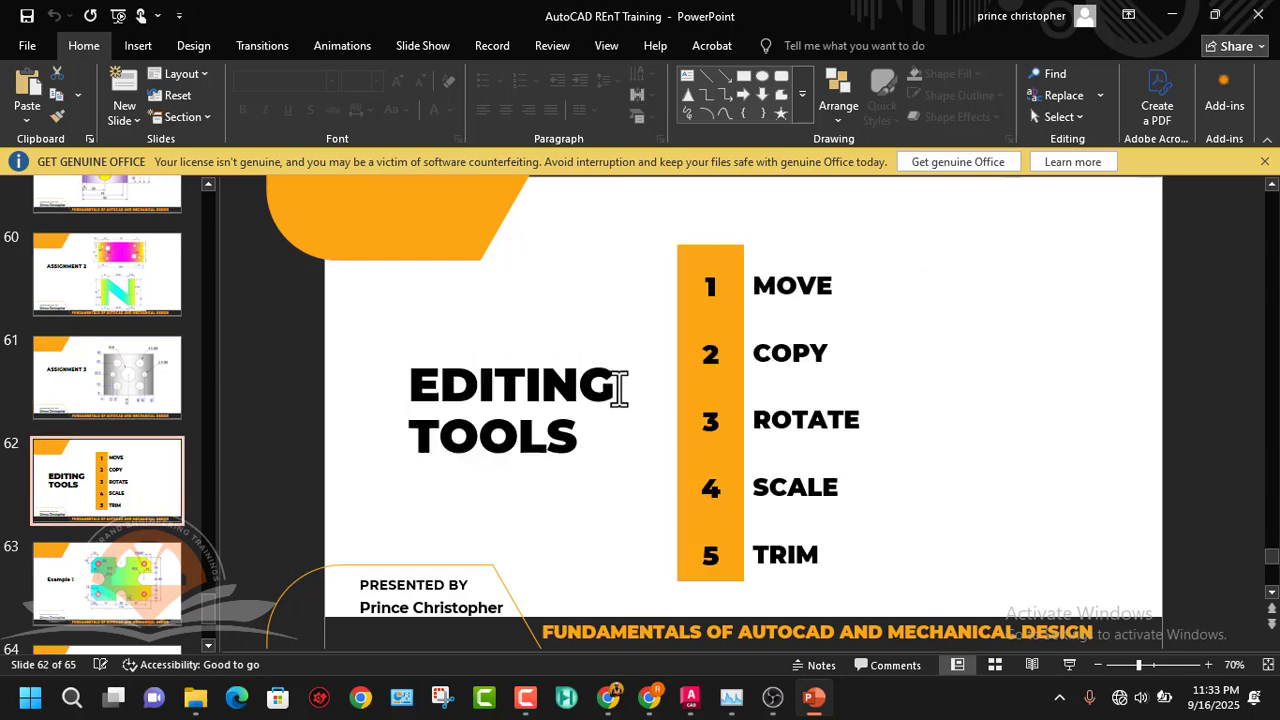
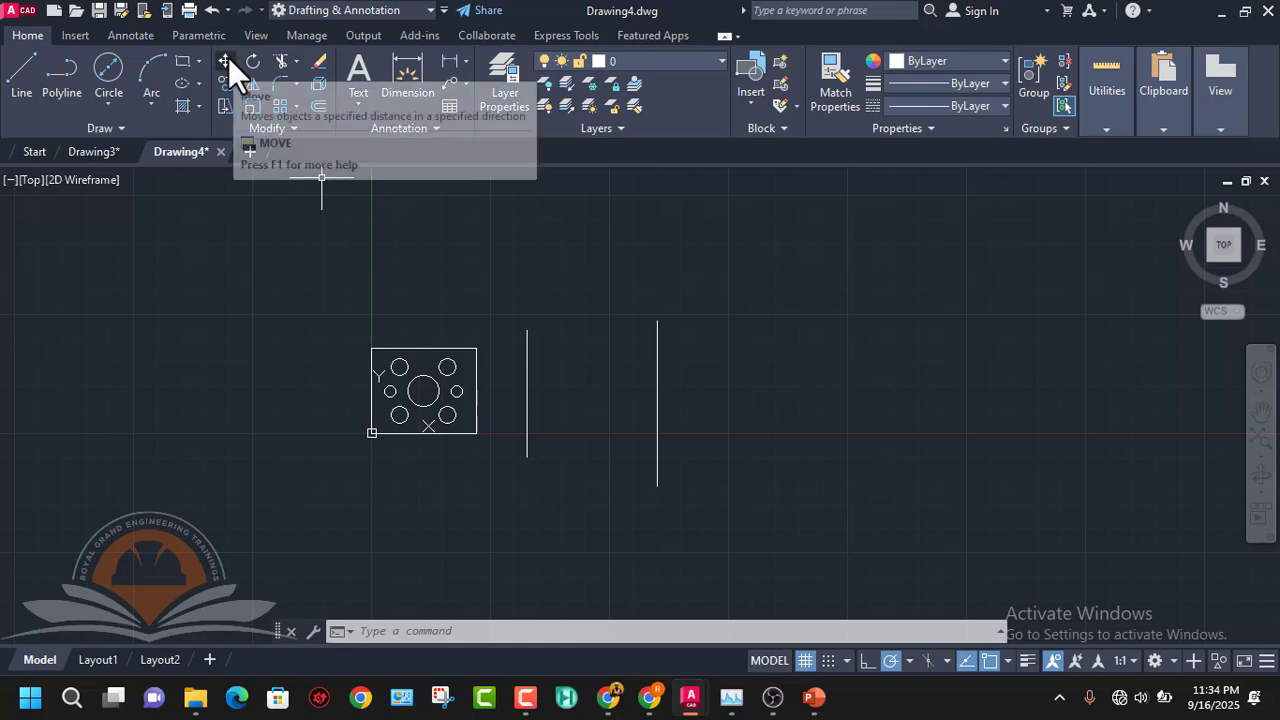
# - Try moving the whole plate by its central hole's centre onto the right-hand vertical line, and undo the move
pyautogui.click(227, 60)
pyautogui.click(327, 314)
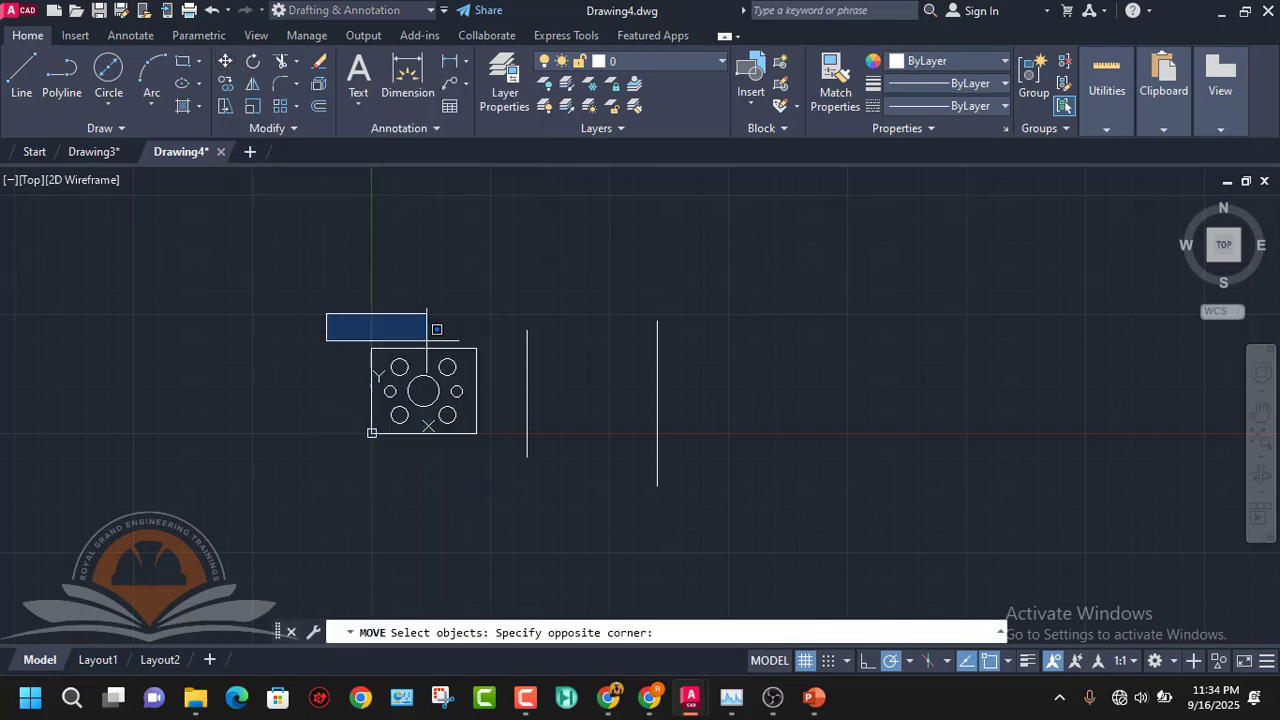
pyautogui.click(513, 468)
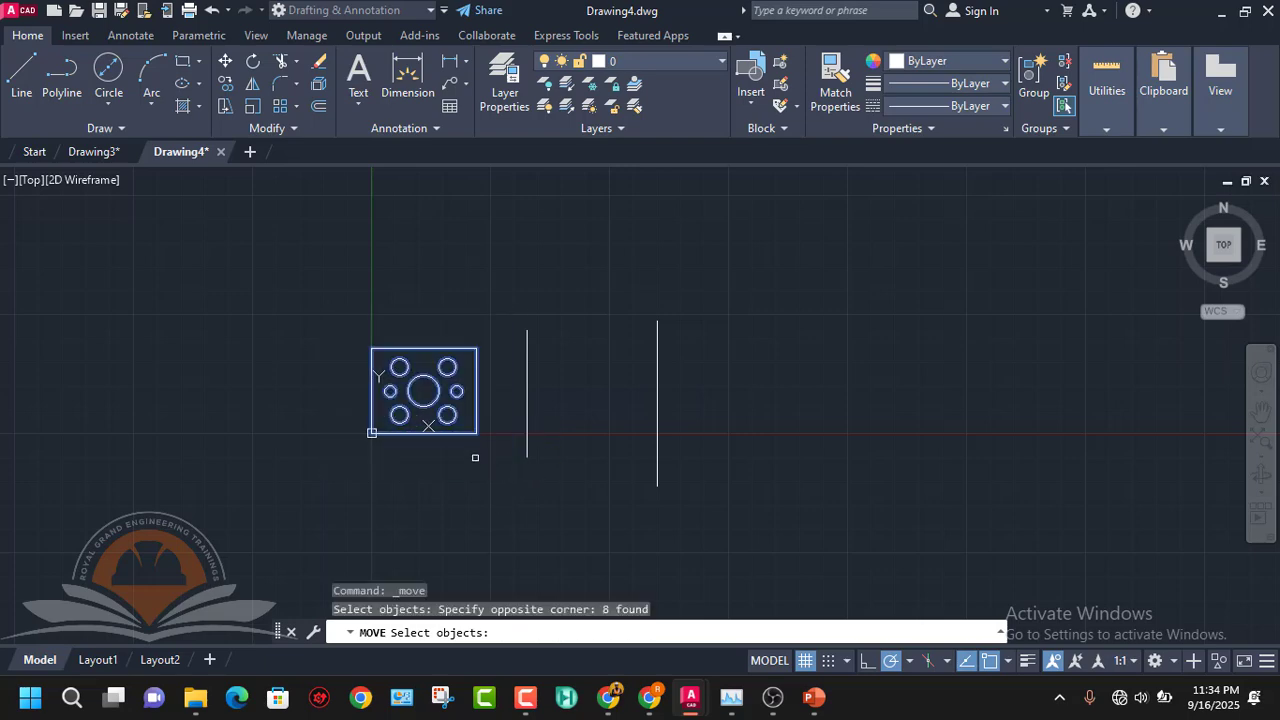
pyautogui.press('Return')
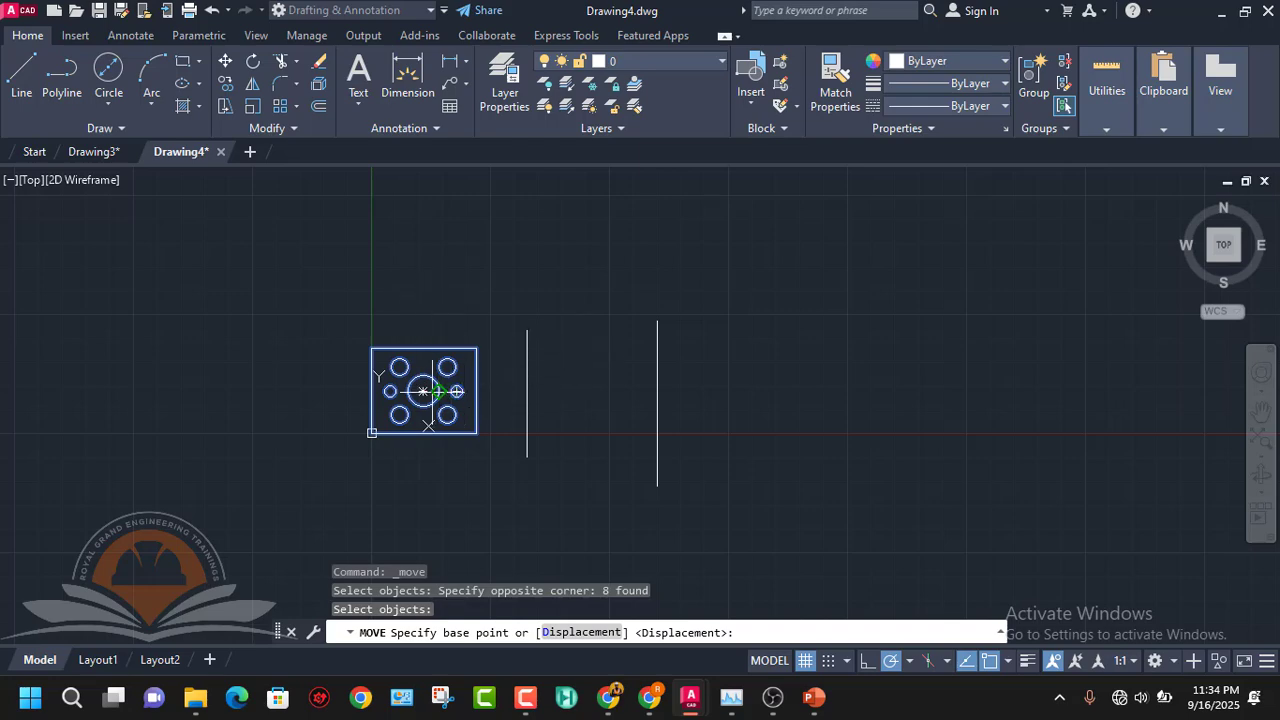
pyautogui.click(423, 391)
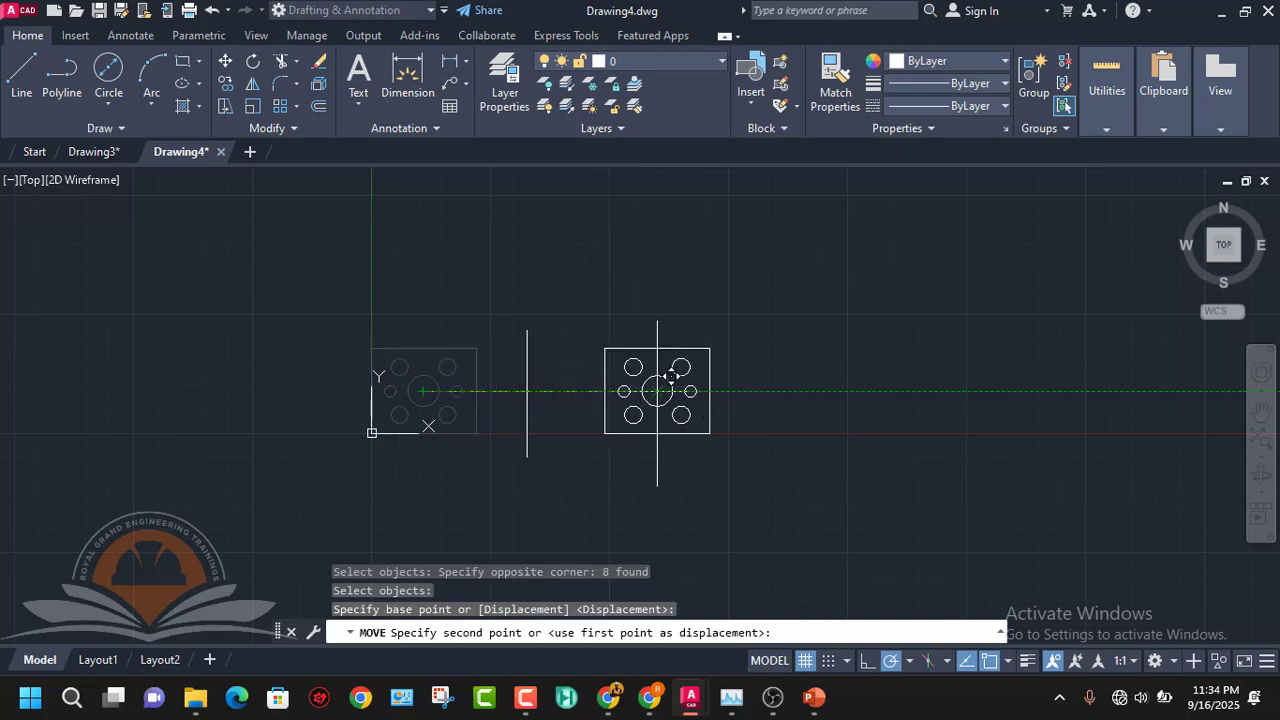
pyautogui.click(657, 391)
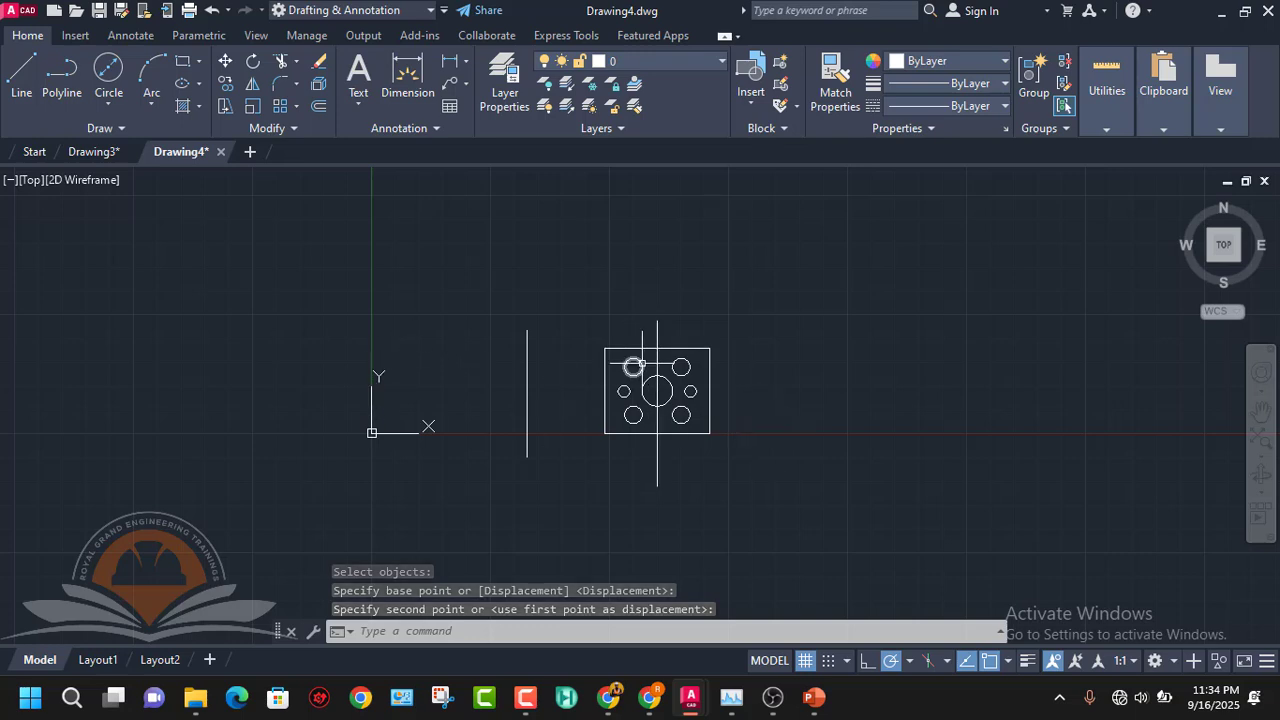
pyautogui.hotkey('ctrl', 'z')
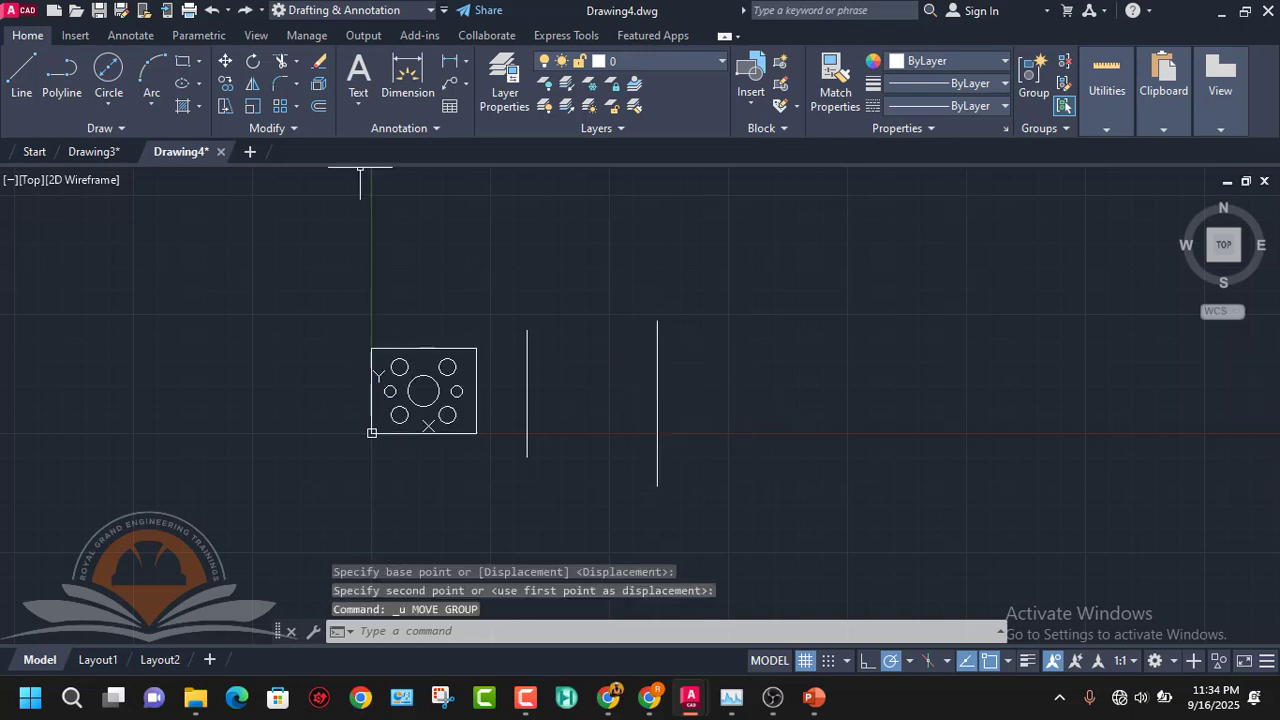
# - Move the rectangle with its seven holes horizontally by the central hole's centre to just beyond the right-hand vertical line
pyautogui.click(226, 61)
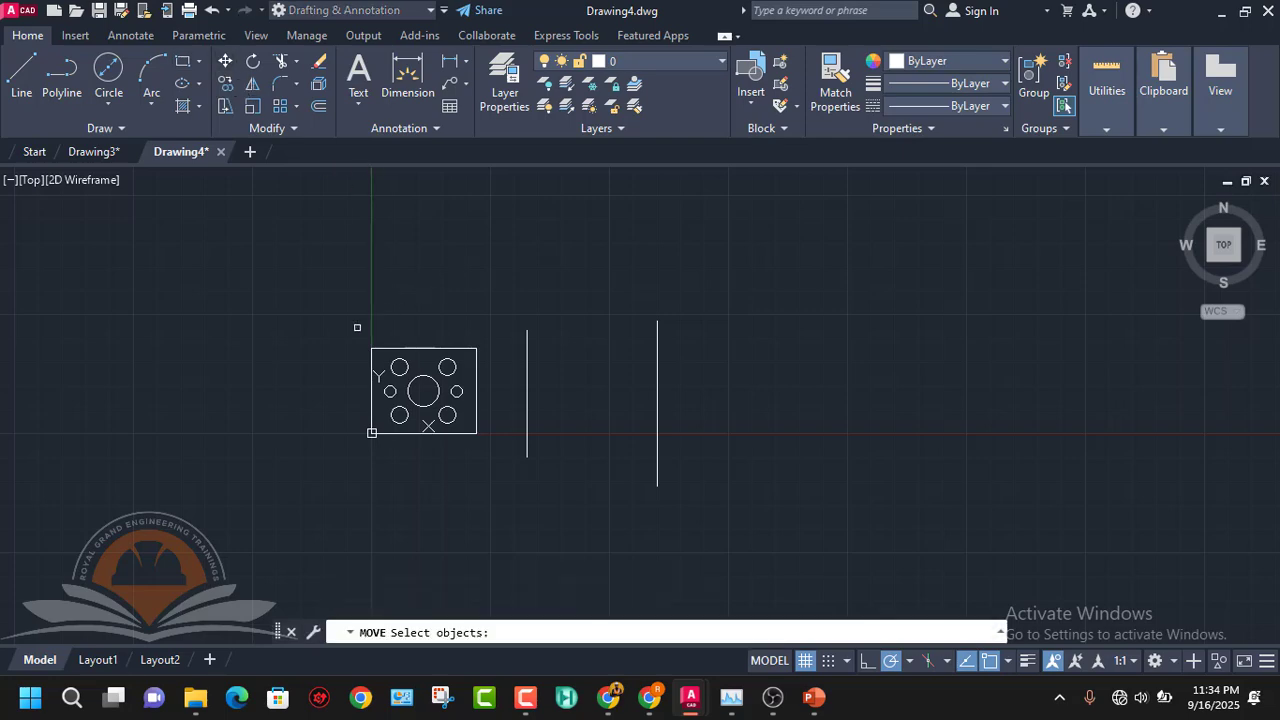
pyautogui.click(486, 465)
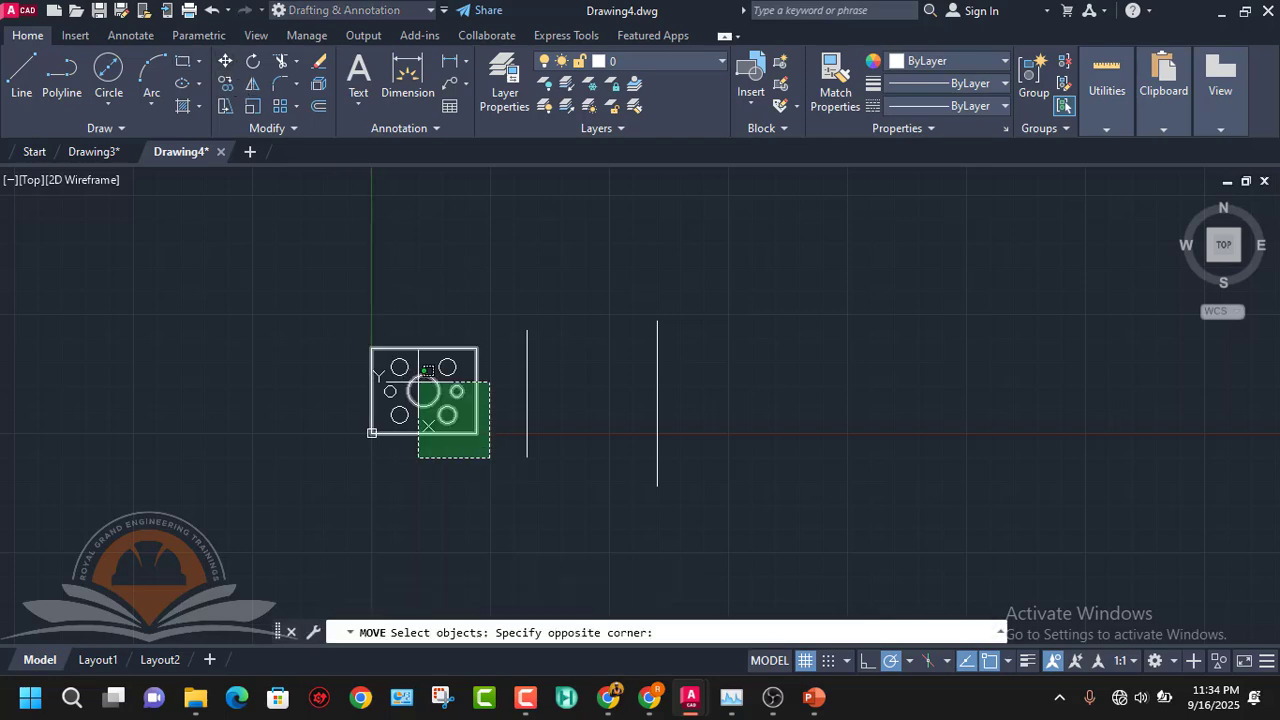
pyautogui.click(357, 300)
pyautogui.press('Return')
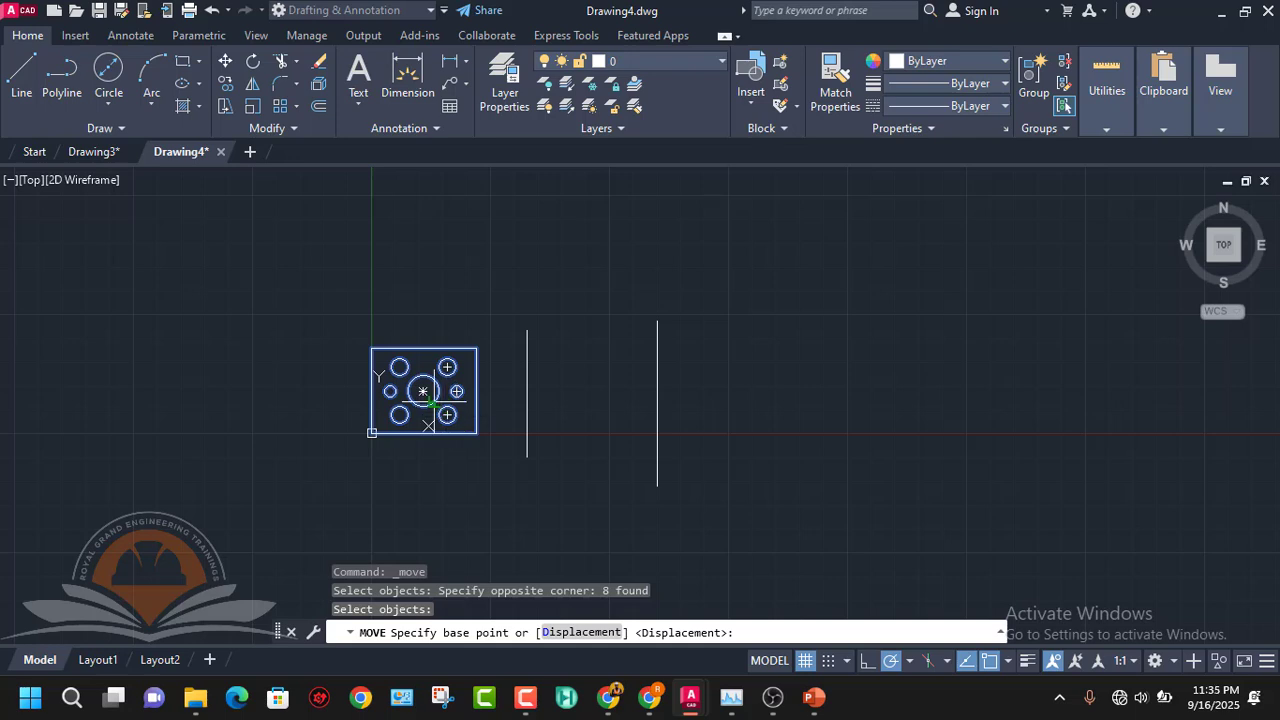
pyautogui.click(423, 391)
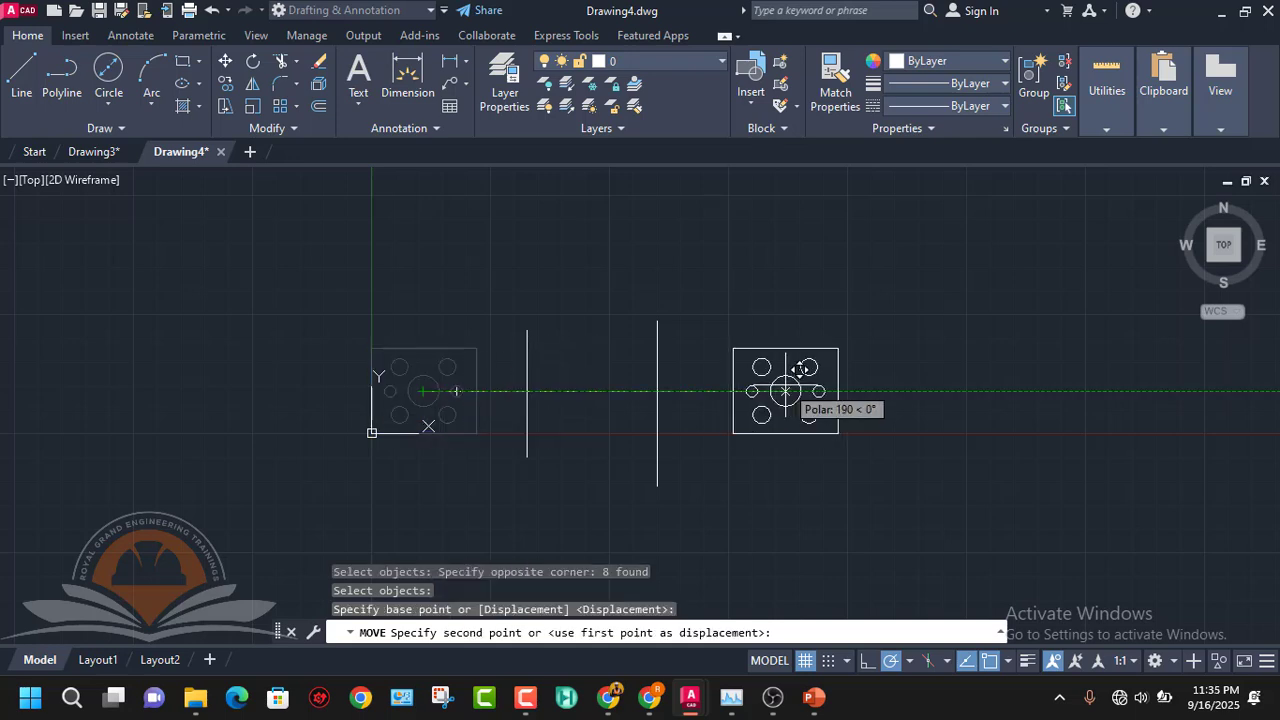
pyautogui.click(755, 391)
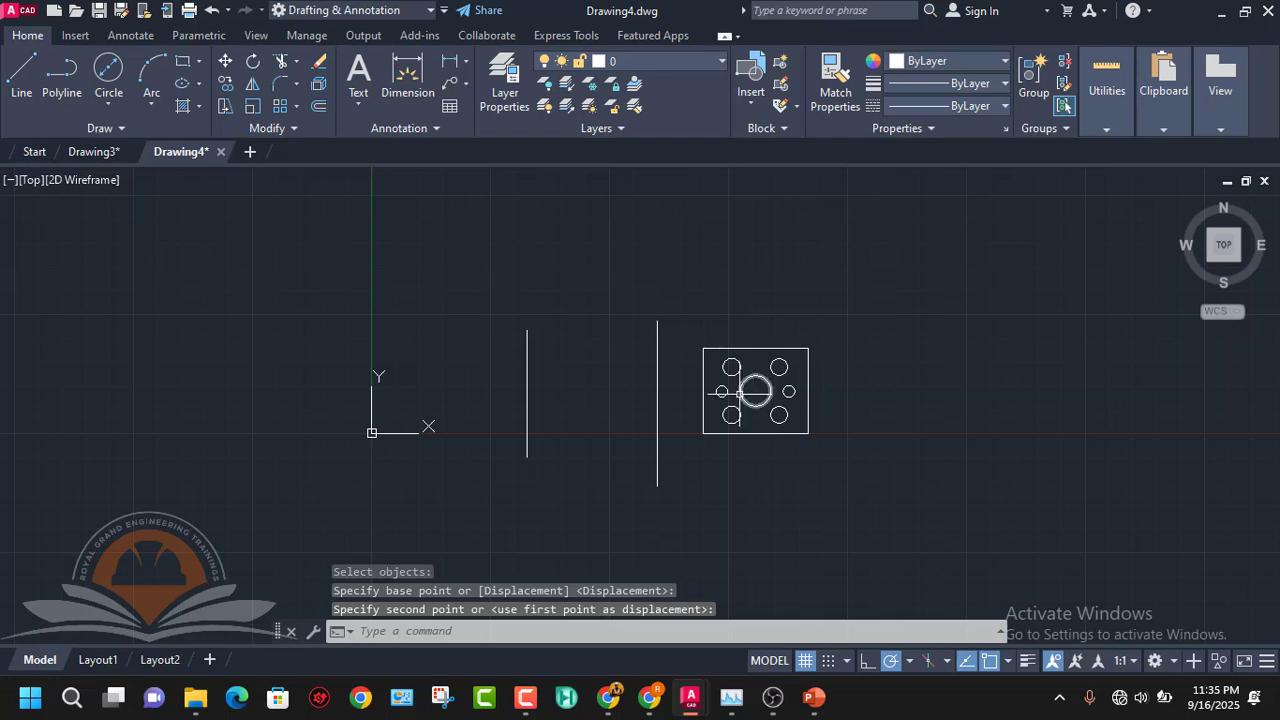
# - Check the Copy entry on the Editing Tools slide in PowerPoint and return to Drawing4 in AutoCAD
pyautogui.moveTo(814, 697)
pyautogui.click(827, 628)
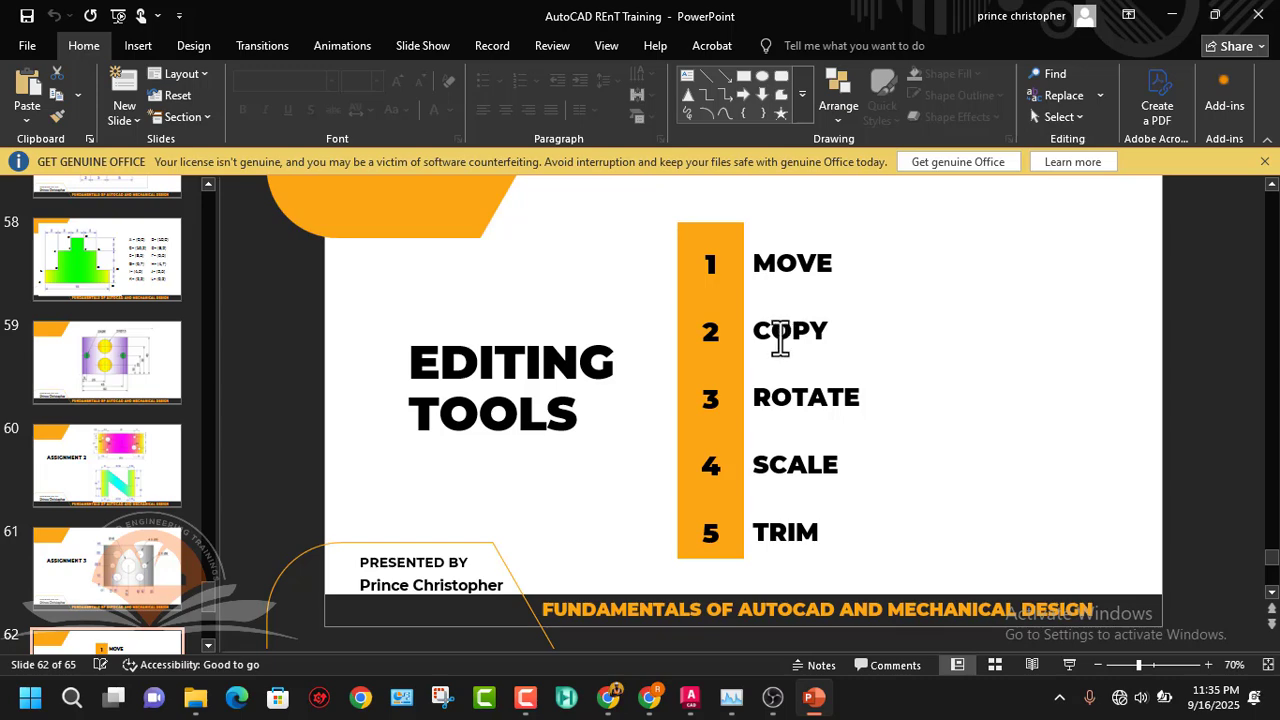
pyautogui.moveTo(773, 697)
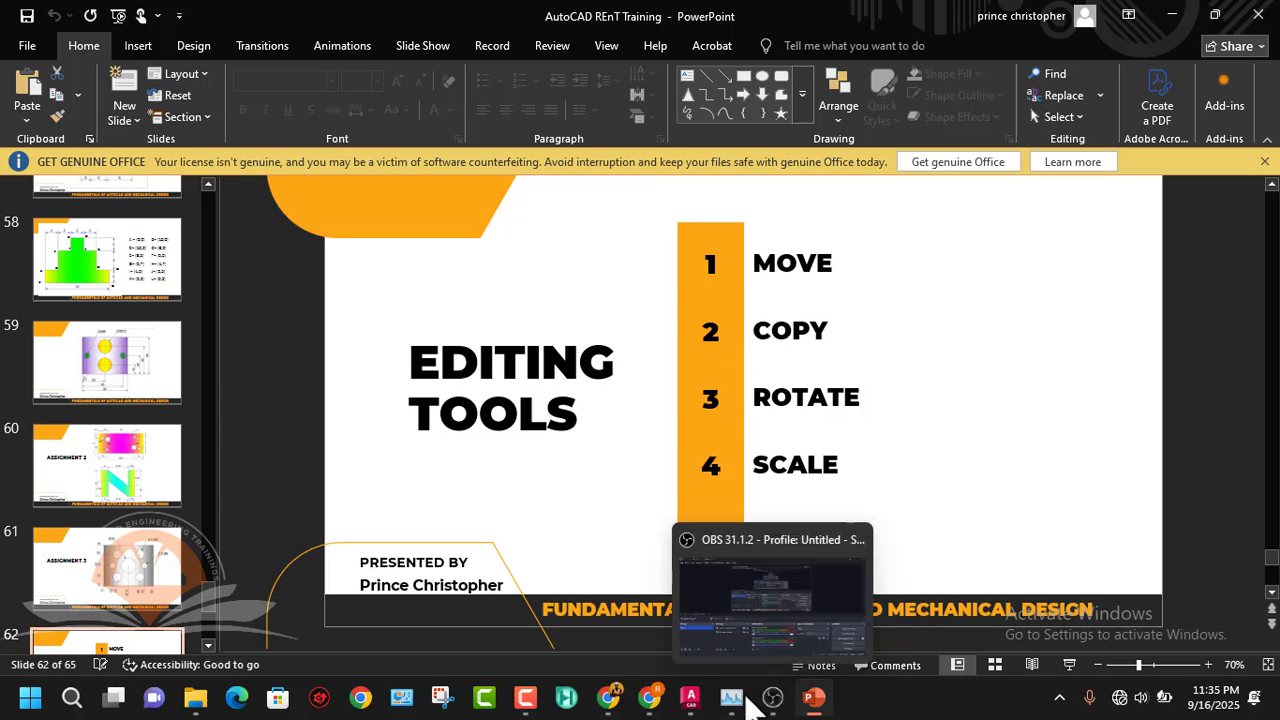
pyautogui.moveTo(688, 695)
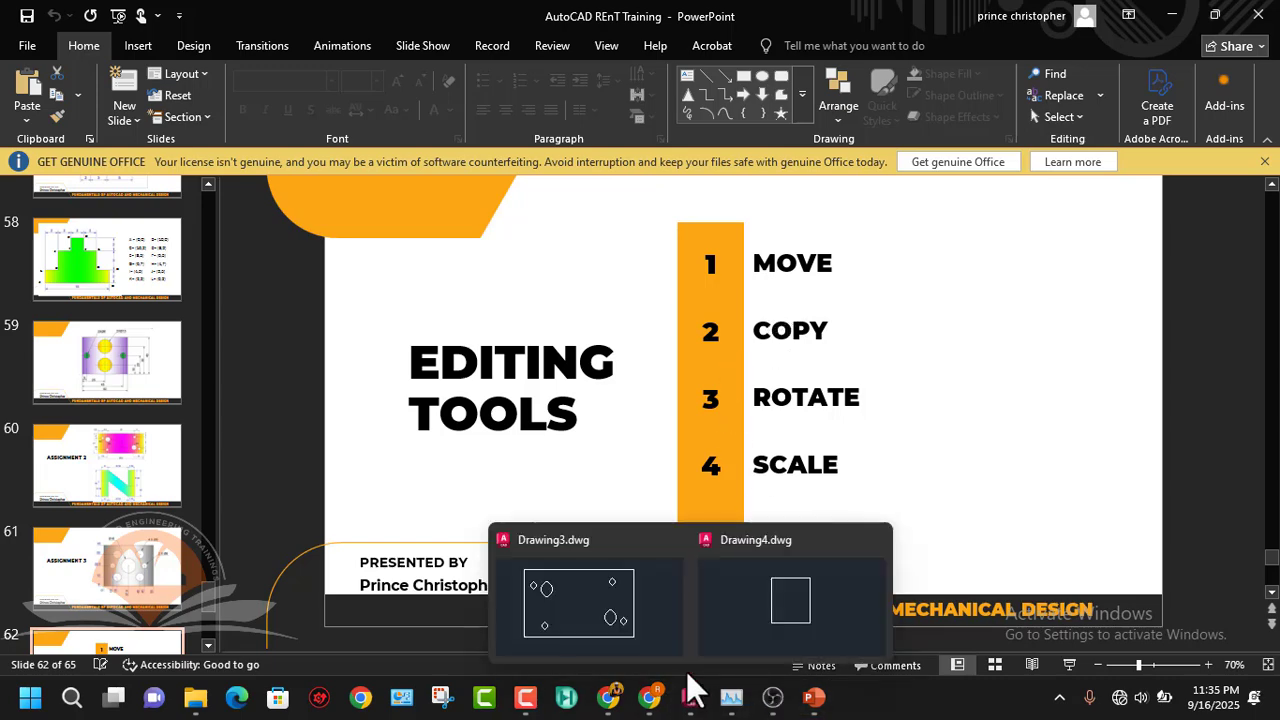
pyautogui.click(785, 600)
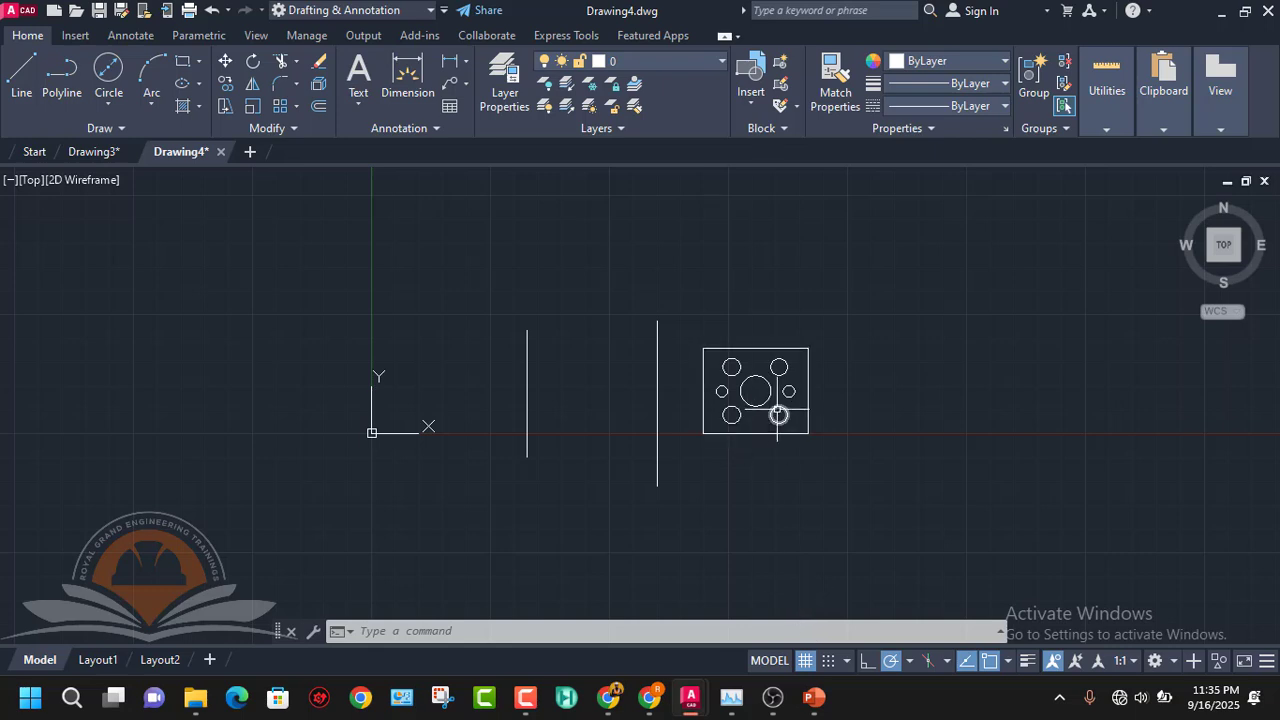
# - Copy the whole plate by its central hole's centre, placing one copy onto the original and two about 166 and 257 units to its left
pyautogui.click(226, 84)
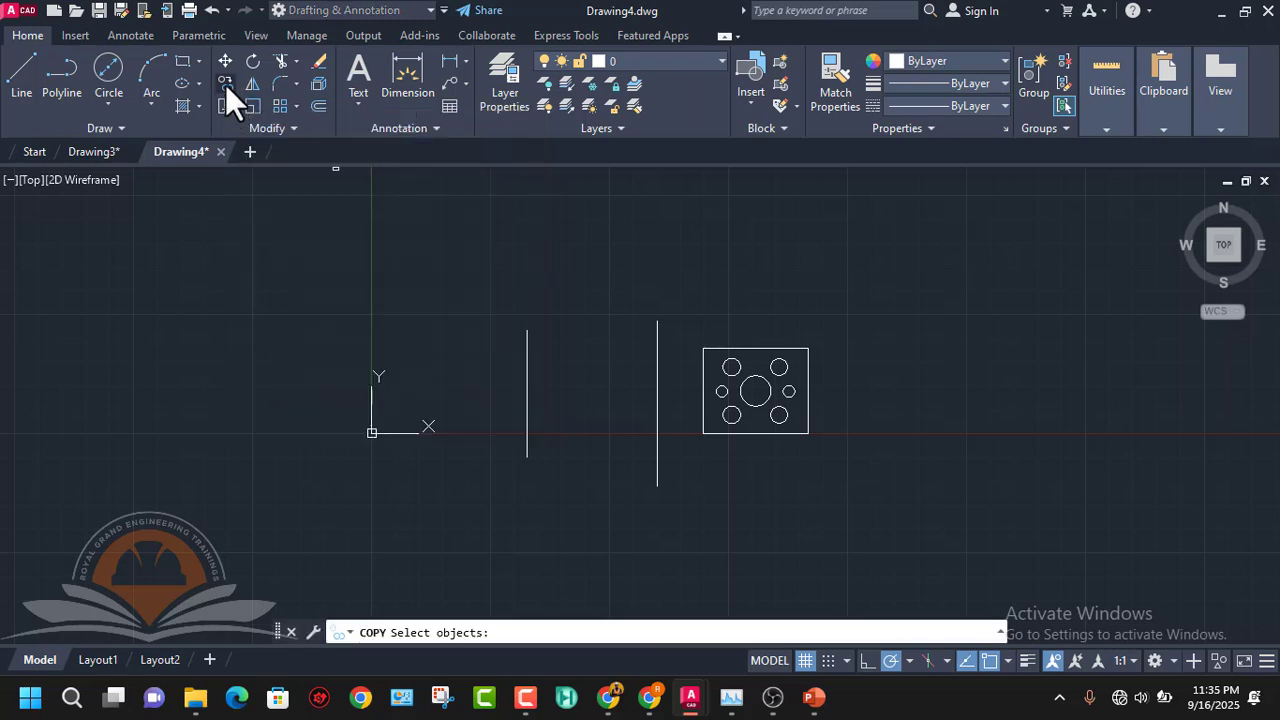
pyautogui.click(889, 468)
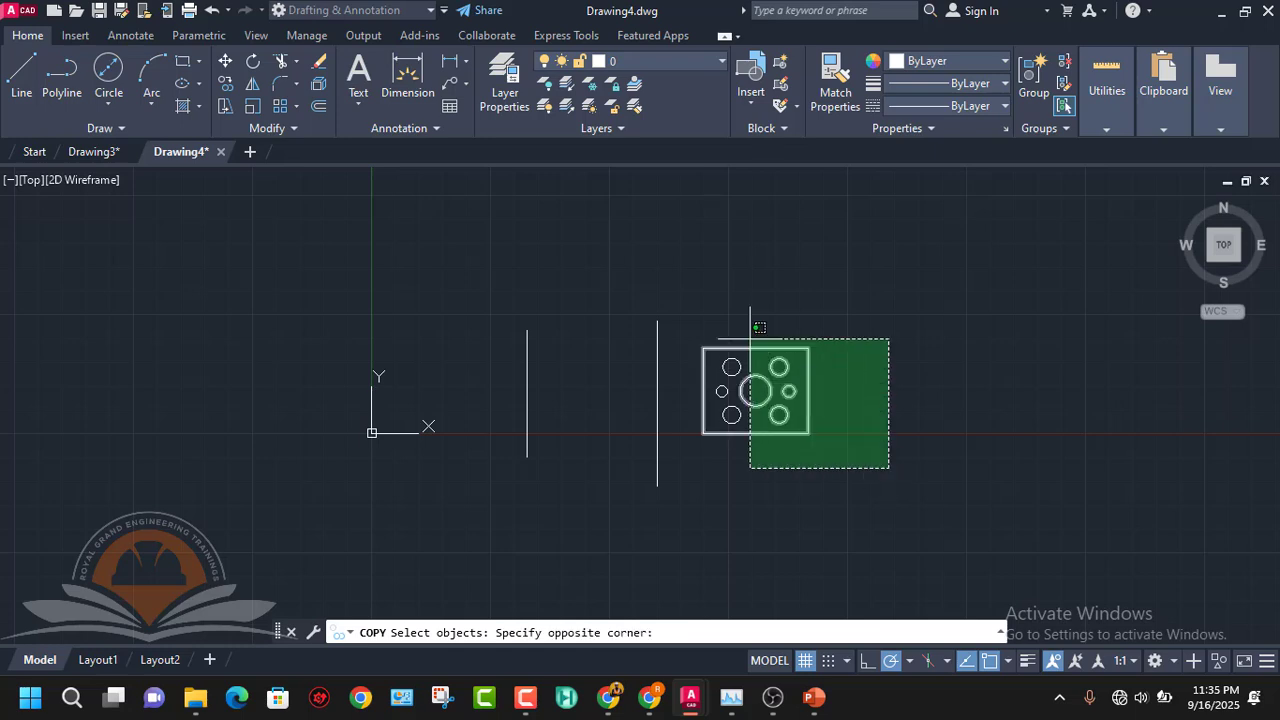
pyautogui.click(750, 338)
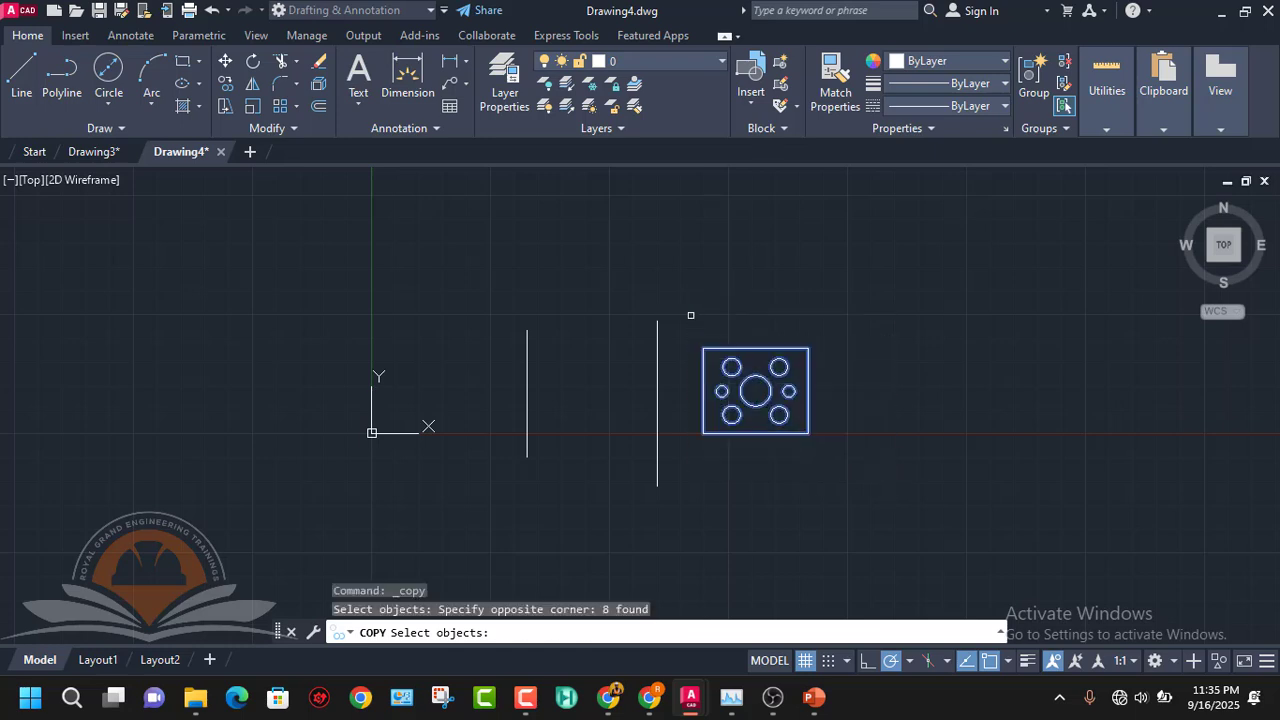
pyautogui.press('Return')
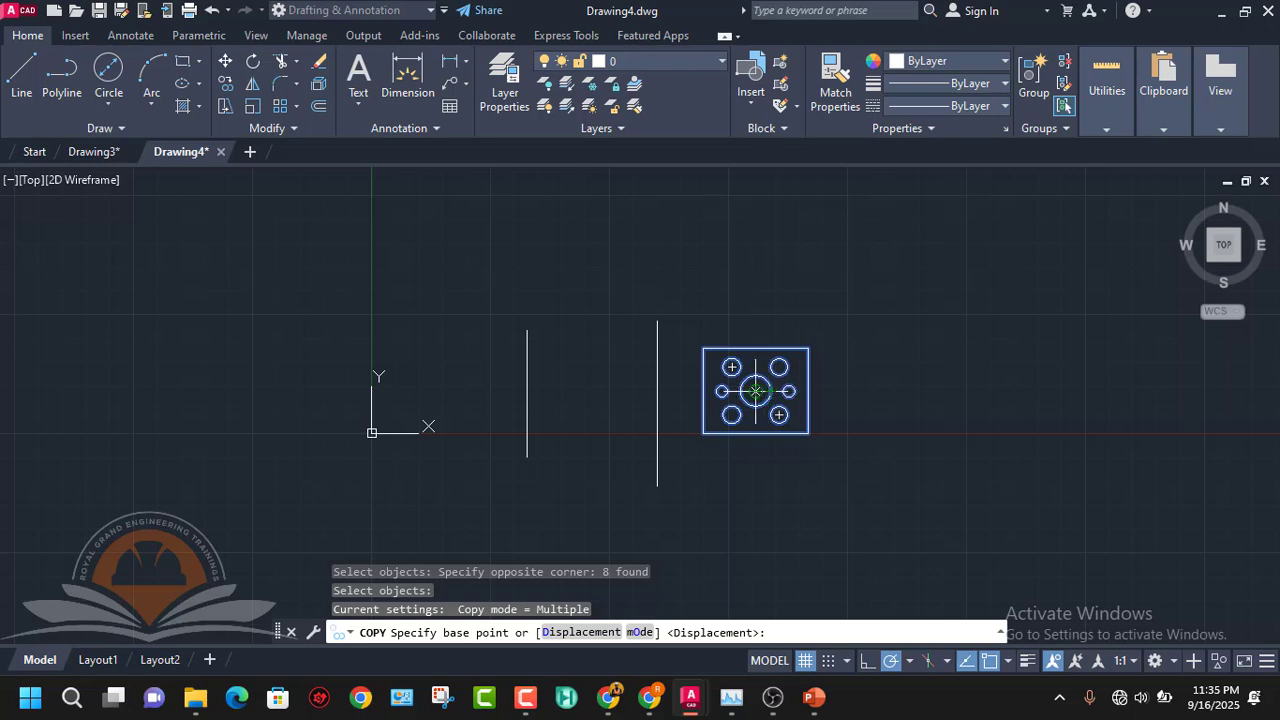
pyautogui.click(755, 391)
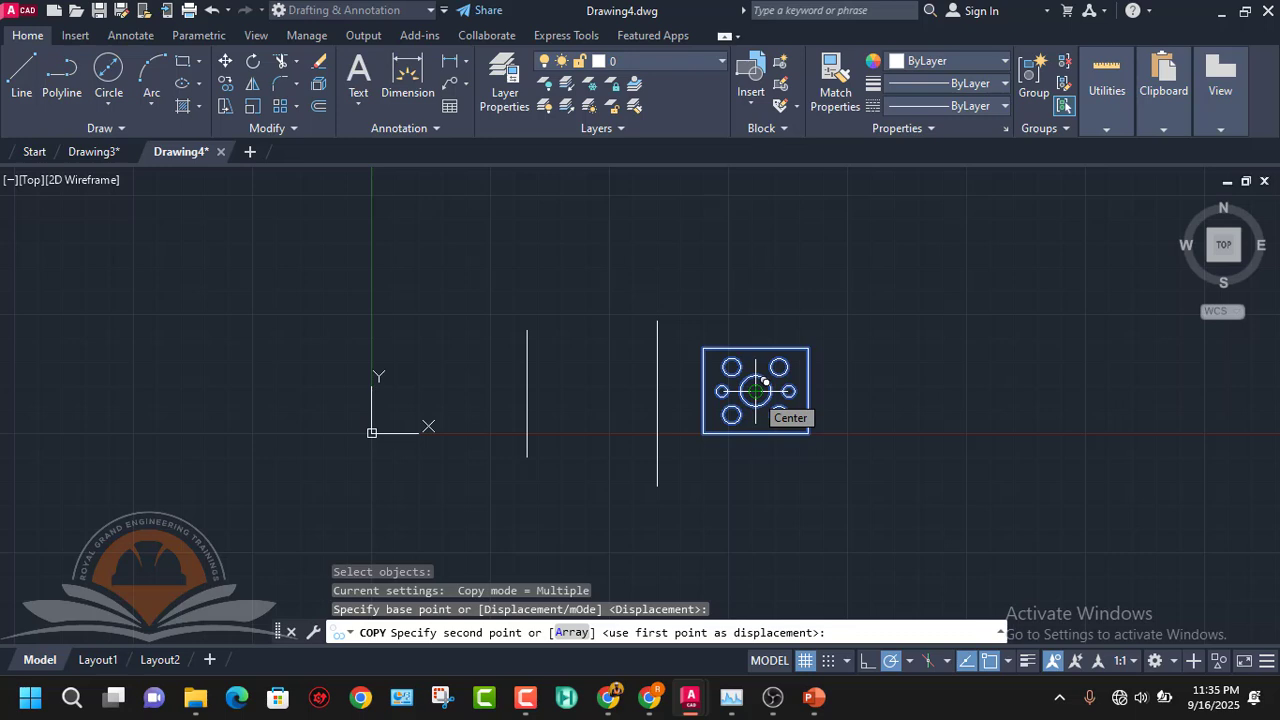
pyautogui.click(764, 381)
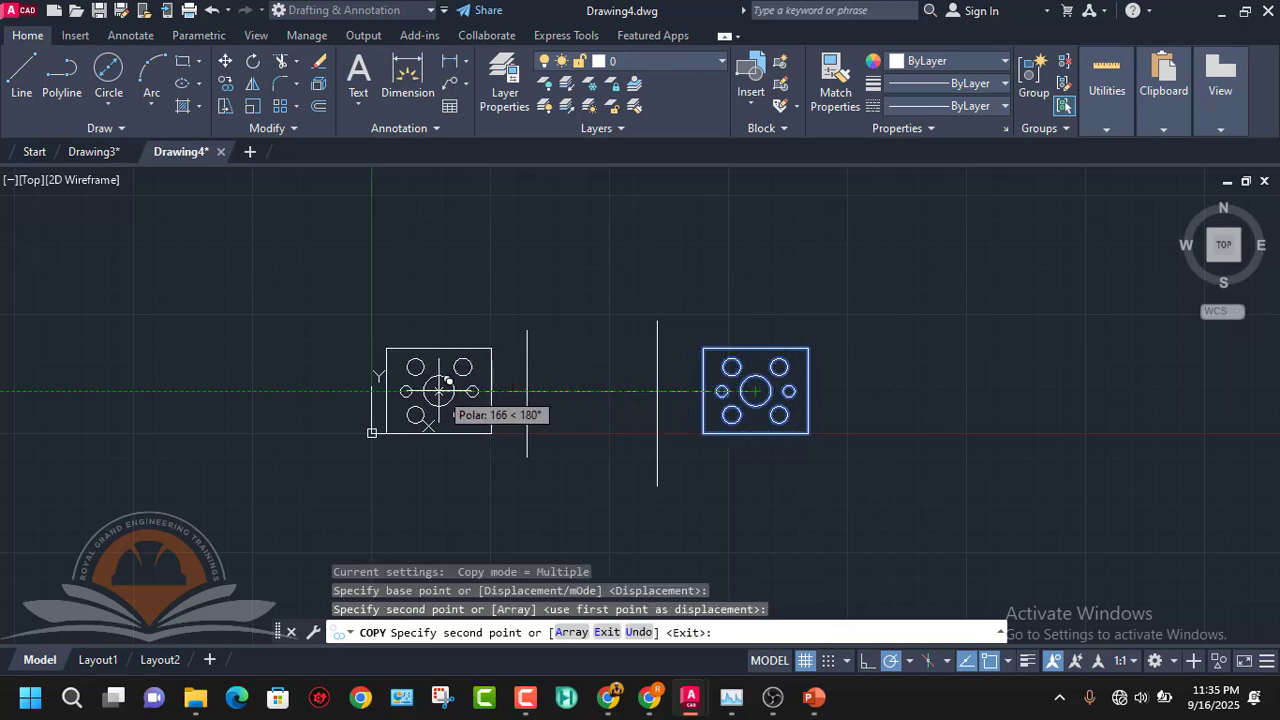
pyautogui.click(449, 381)
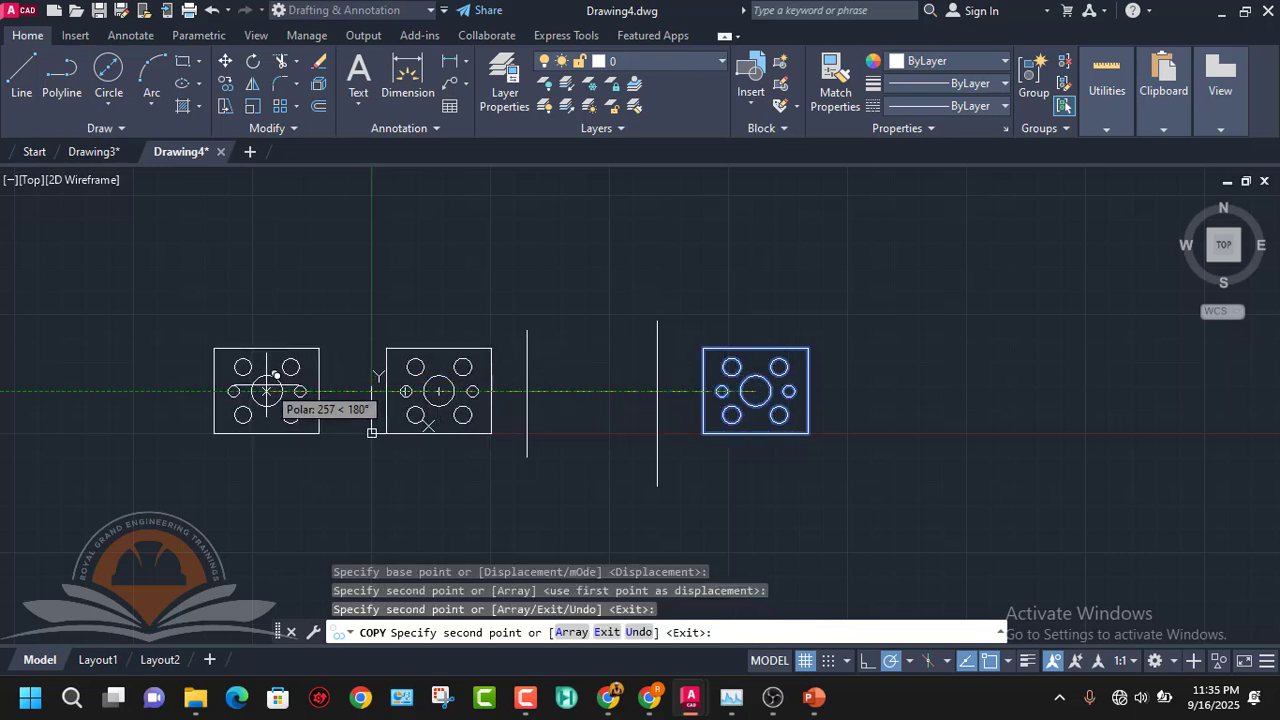
pyautogui.click(266, 390)
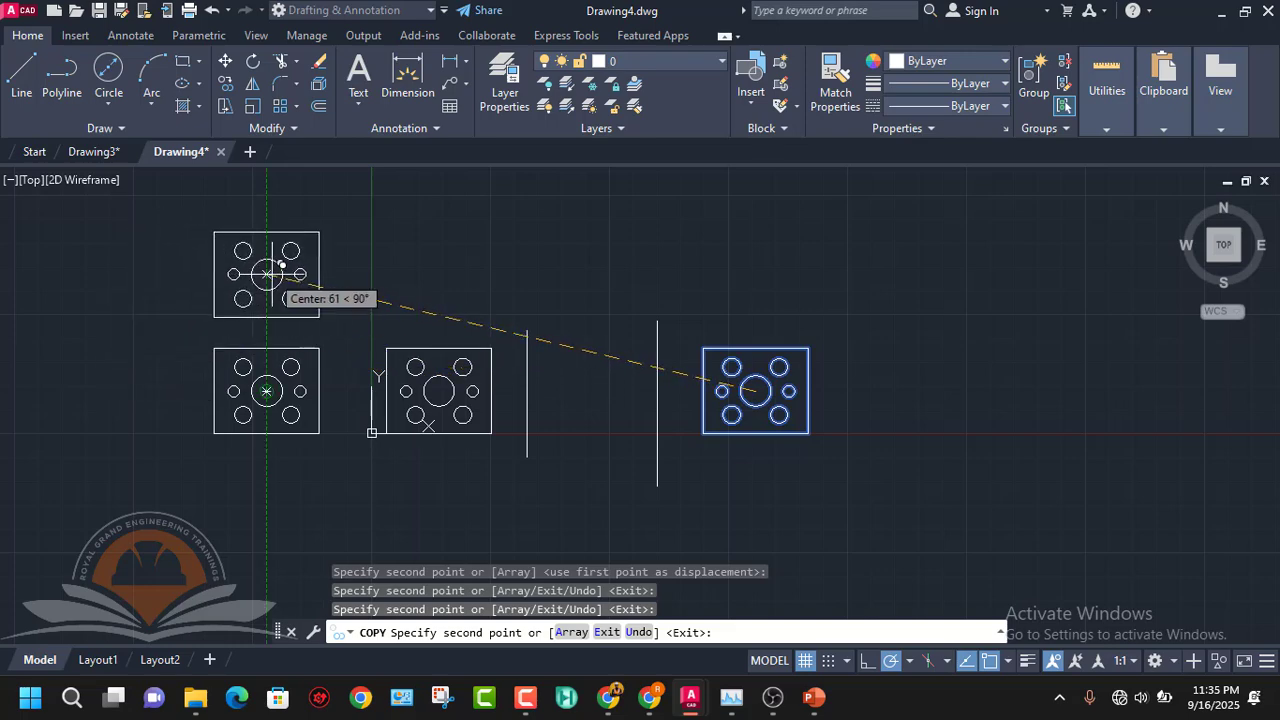
# - Place three more copies of the plate in a row above the existing ones, aligned by their central holes, and end the Copy command
pyautogui.click(266, 264)
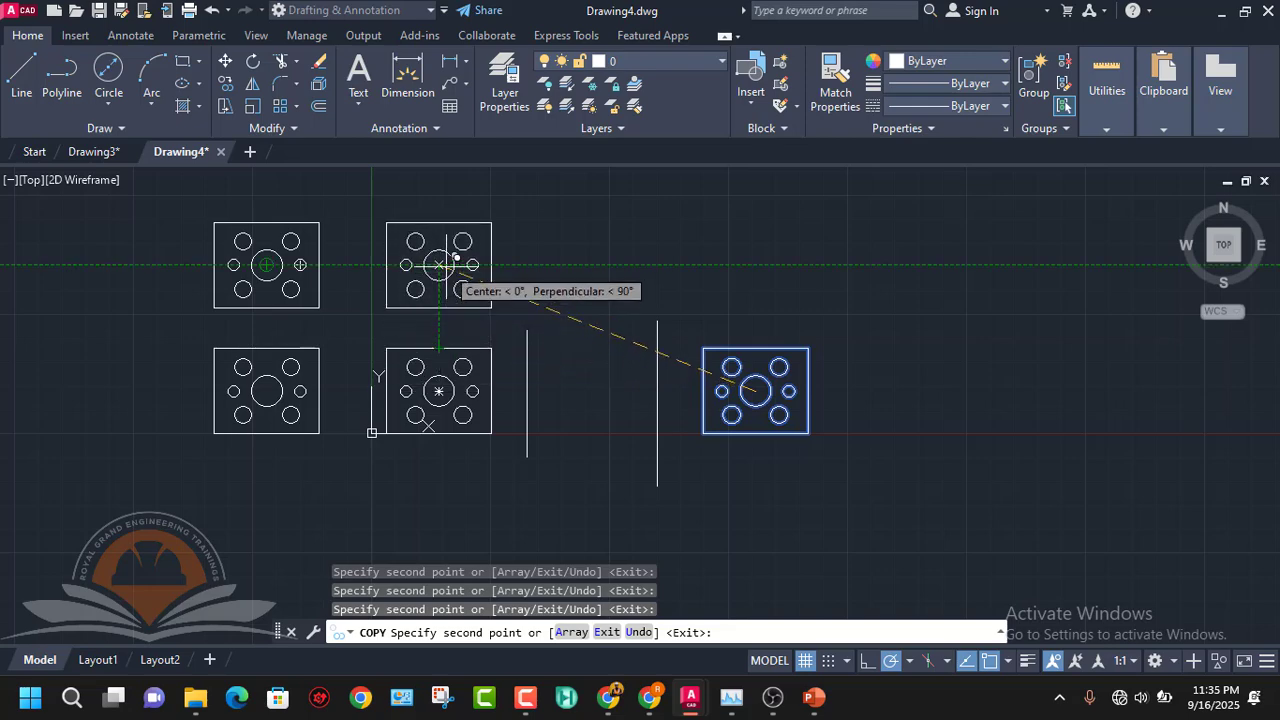
pyautogui.click(439, 264)
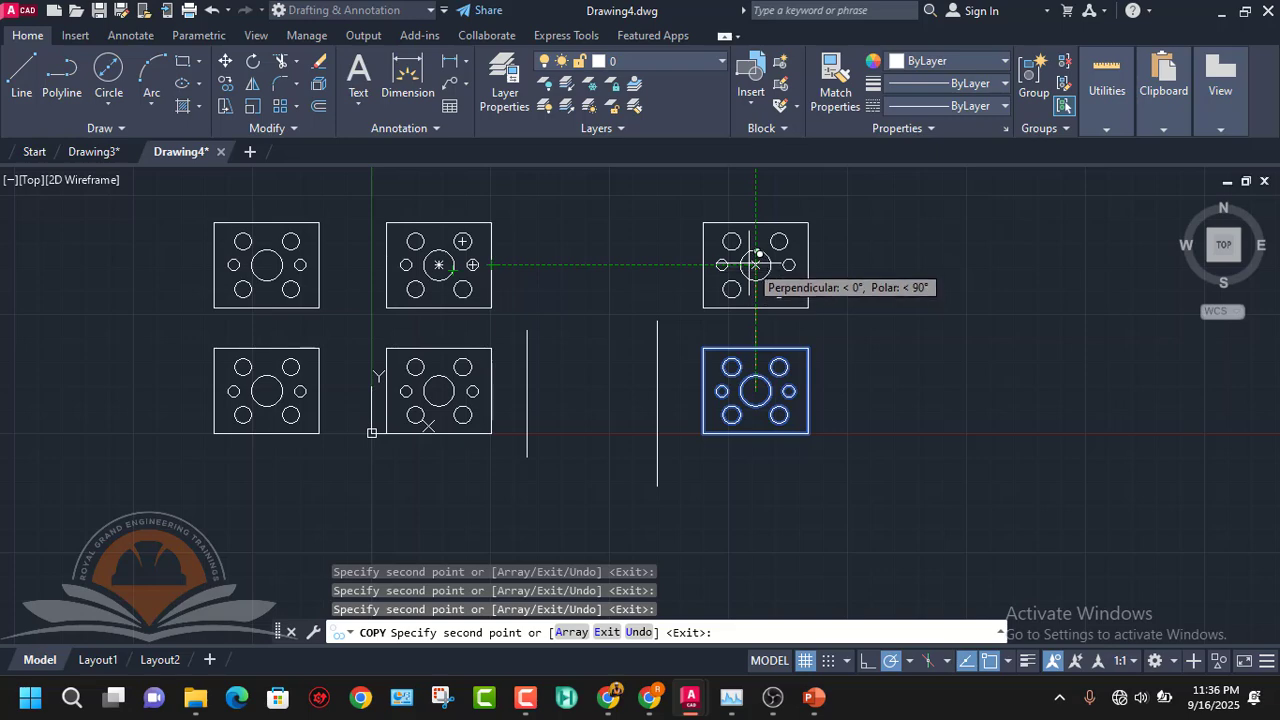
pyautogui.click(756, 264)
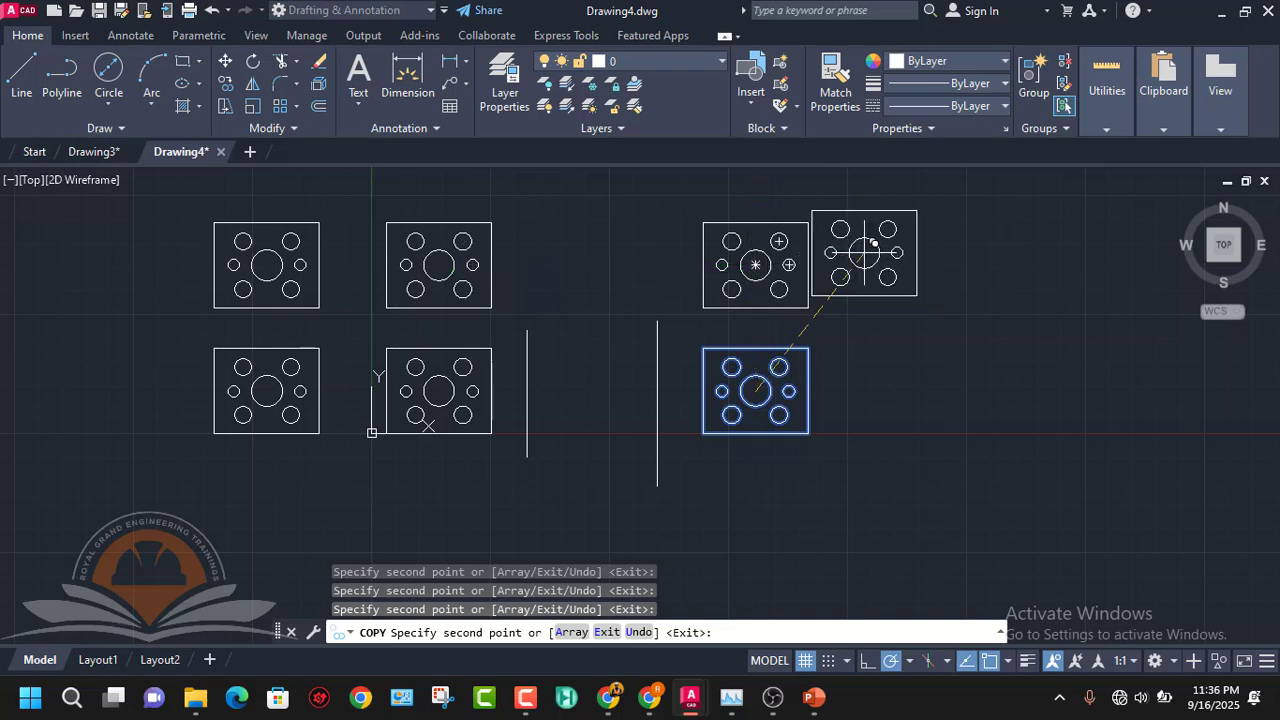
pyautogui.press('Escape')
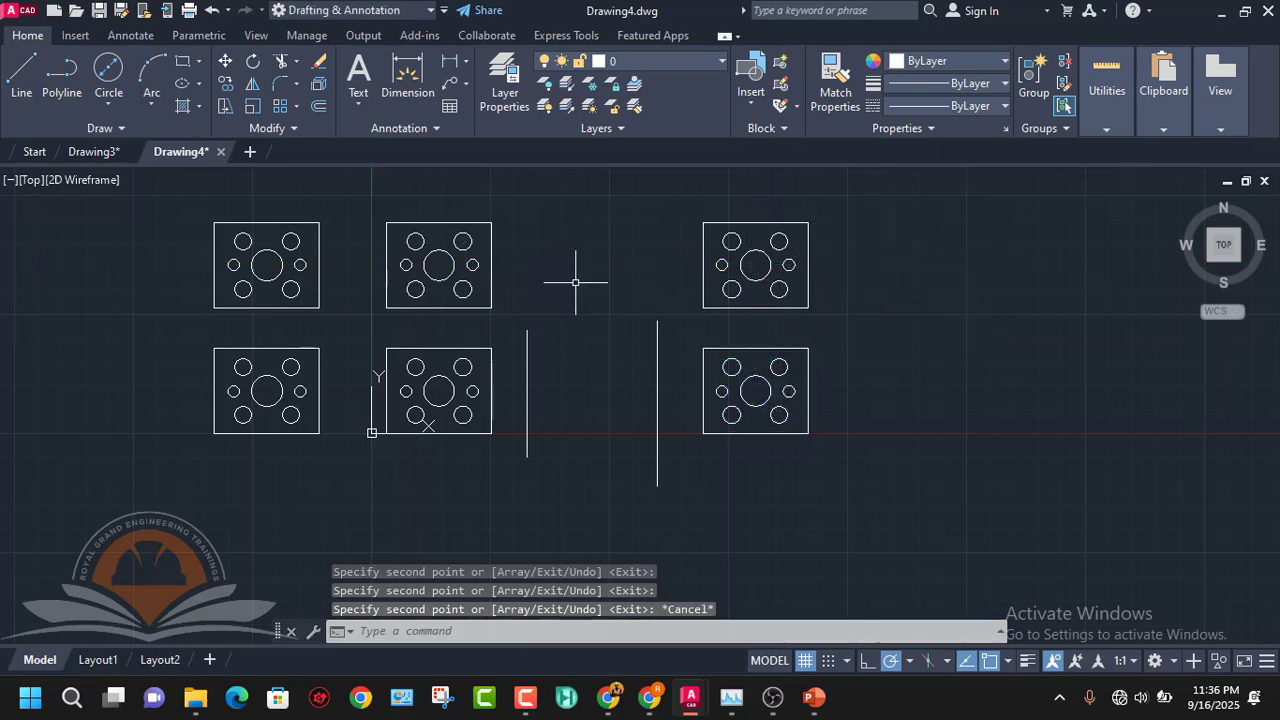
pyautogui.moveTo(779, 313); pyautogui.dragTo(784, 349, button='middle')
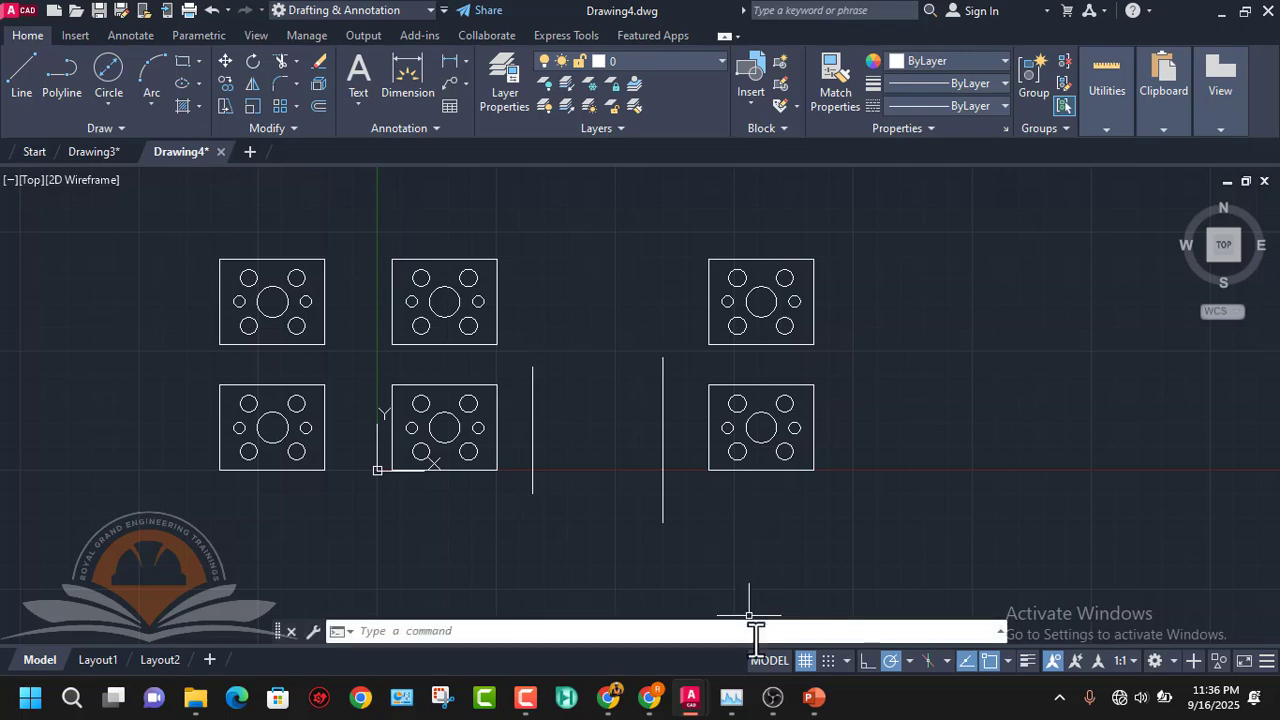
# - Rotate the upper plate beyond the right-hand vertical line by 270 degrees about its lower-right corner
pyautogui.moveTo(814, 697)
pyautogui.moveTo(838, 625)
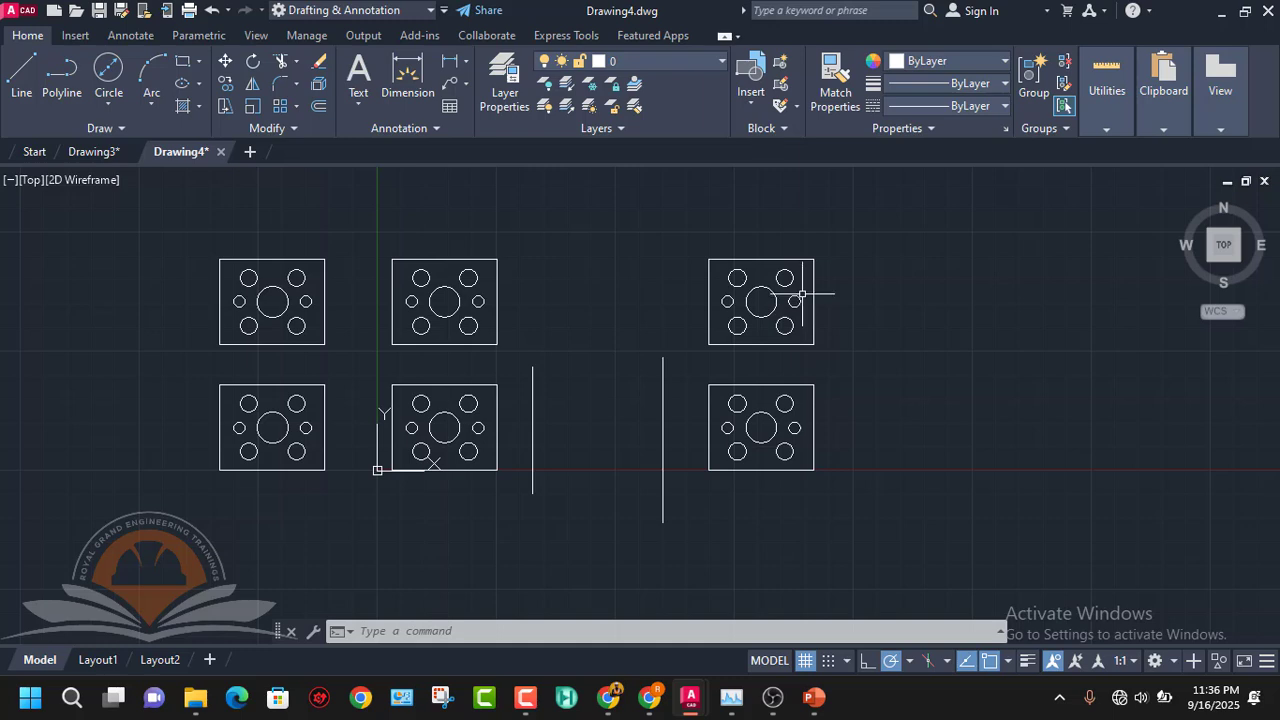
pyautogui.click(254, 62)
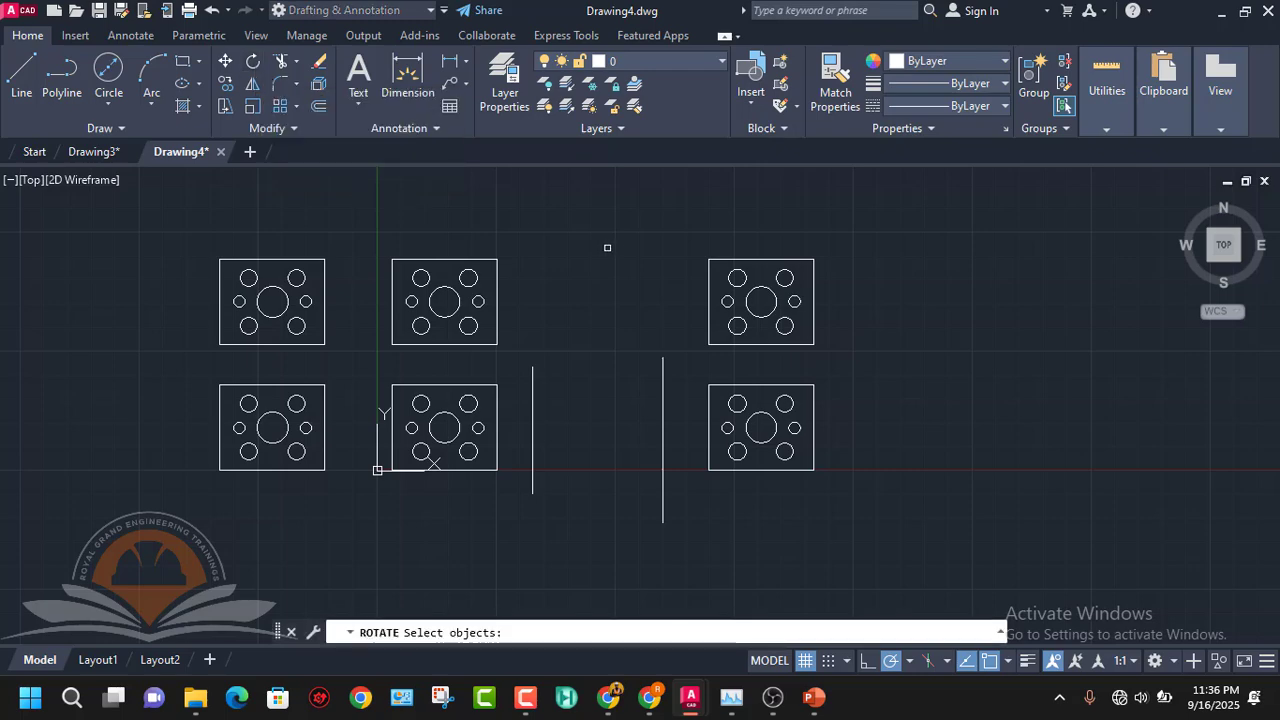
pyautogui.click(676, 234)
pyautogui.click(844, 364)
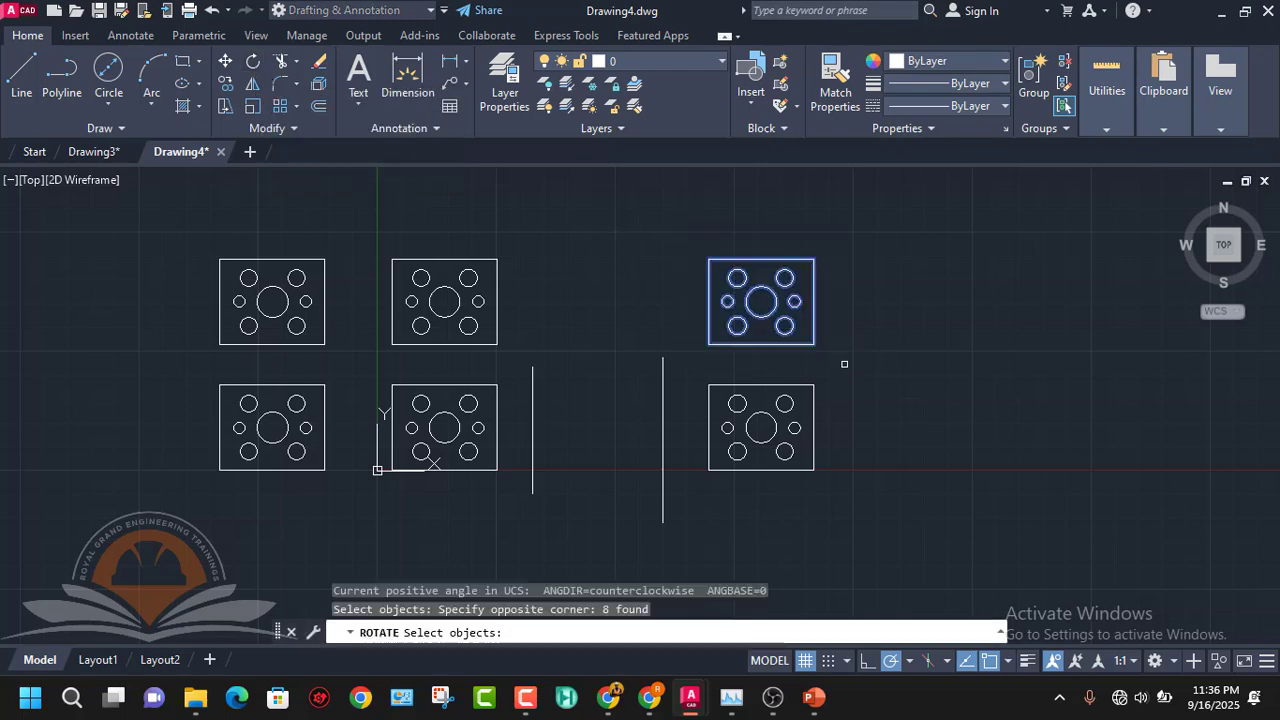
pyautogui.press('Return')
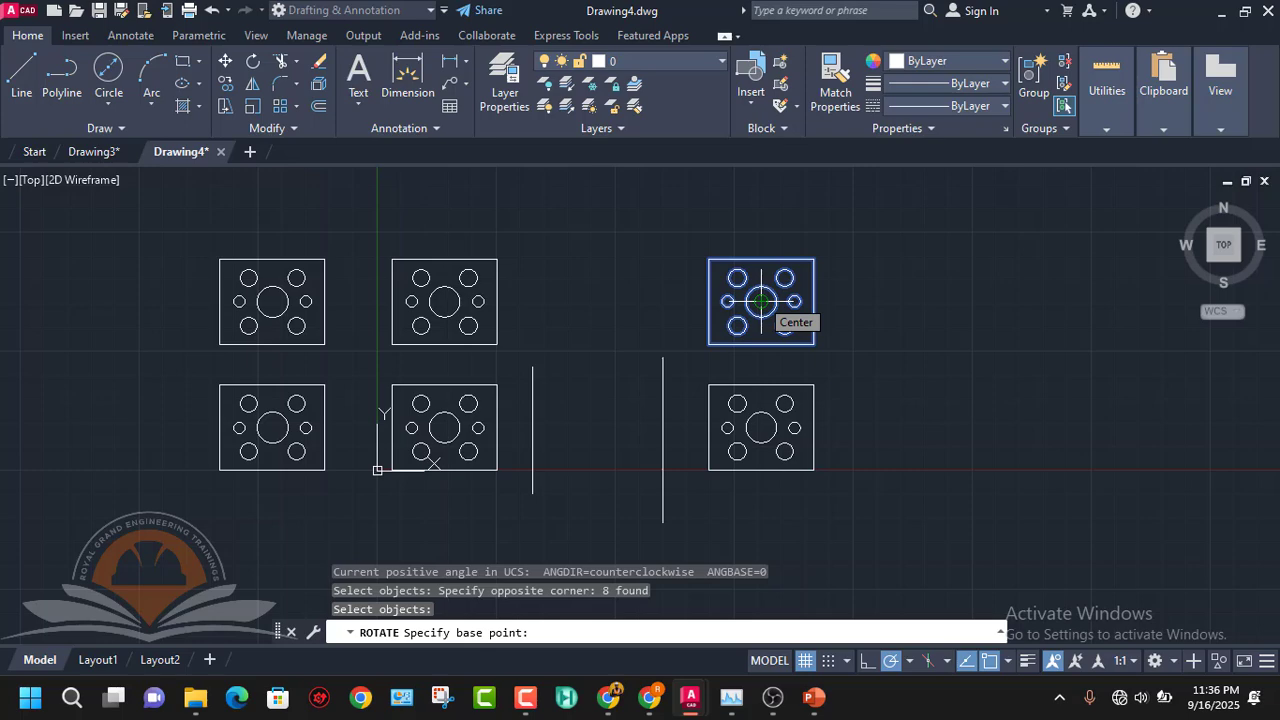
pyautogui.click(813, 344)
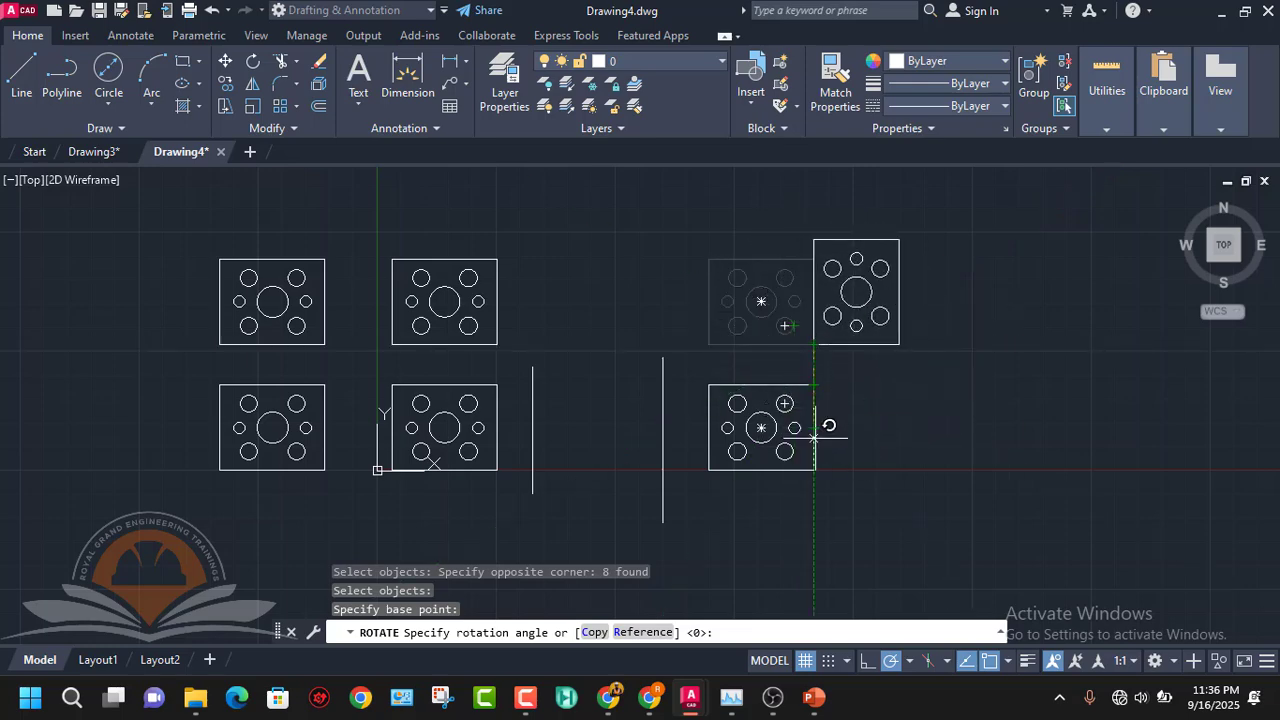
pyautogui.click(820, 543)
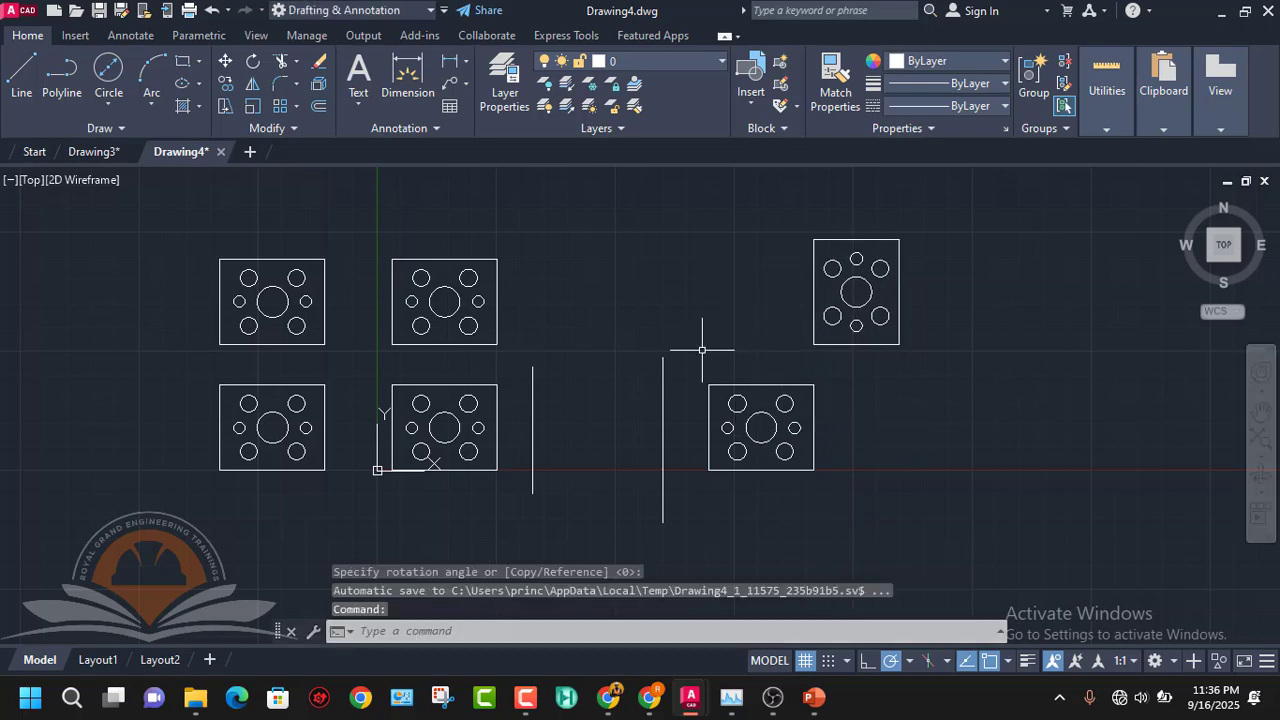
# - Rotate the lower plate beyond the right-hand vertical line about its central hole's centre, picking the direction horizontally to the right
pyautogui.click(253, 62)
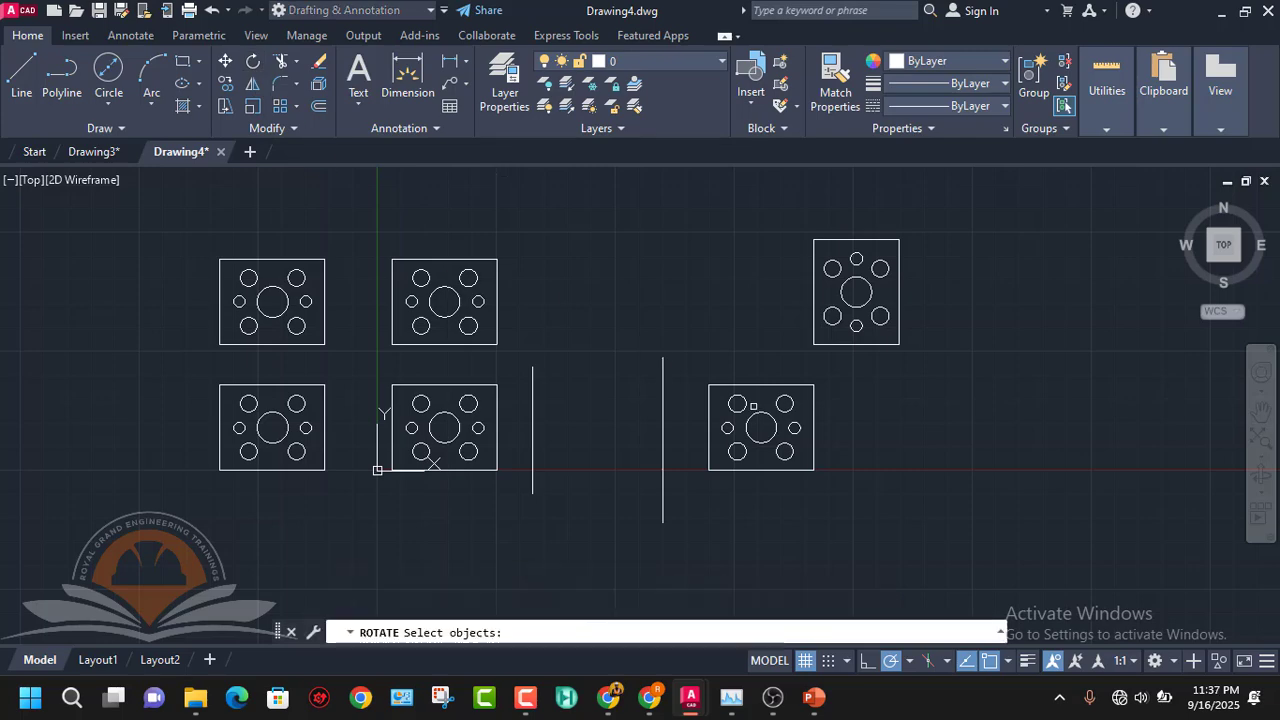
pyautogui.click(840, 509)
pyautogui.click(694, 373)
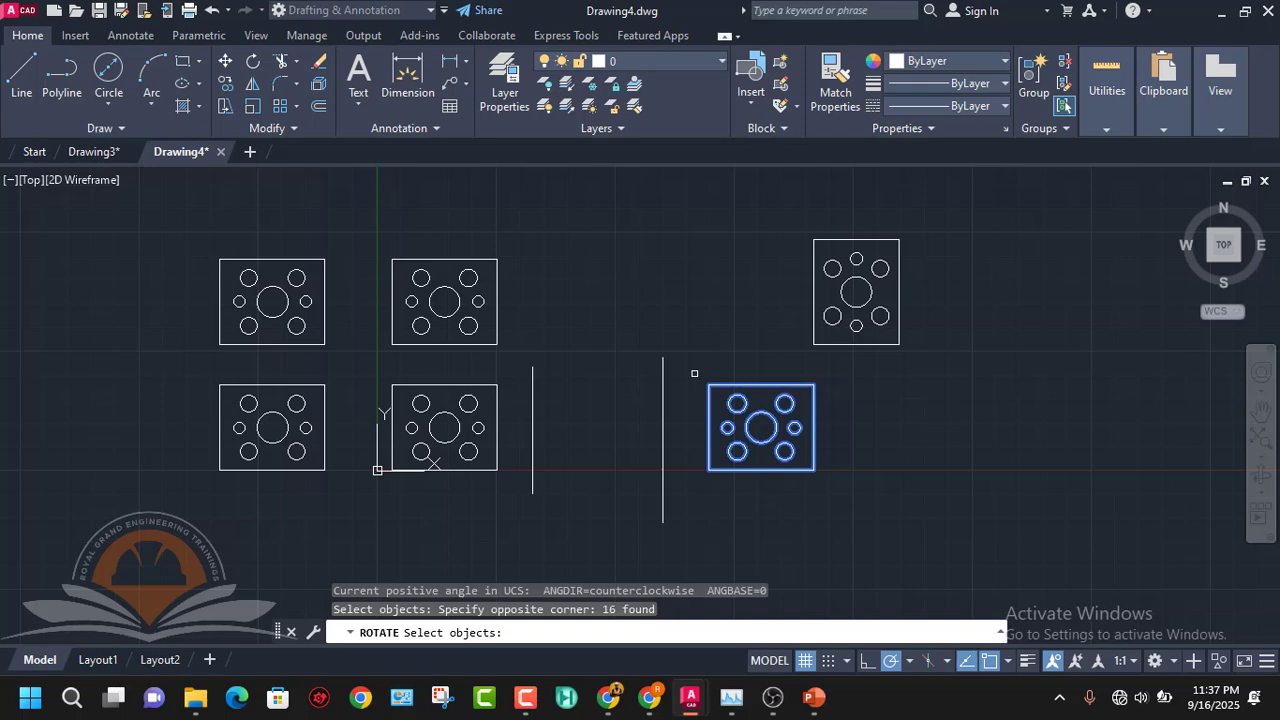
pyautogui.press('Return')
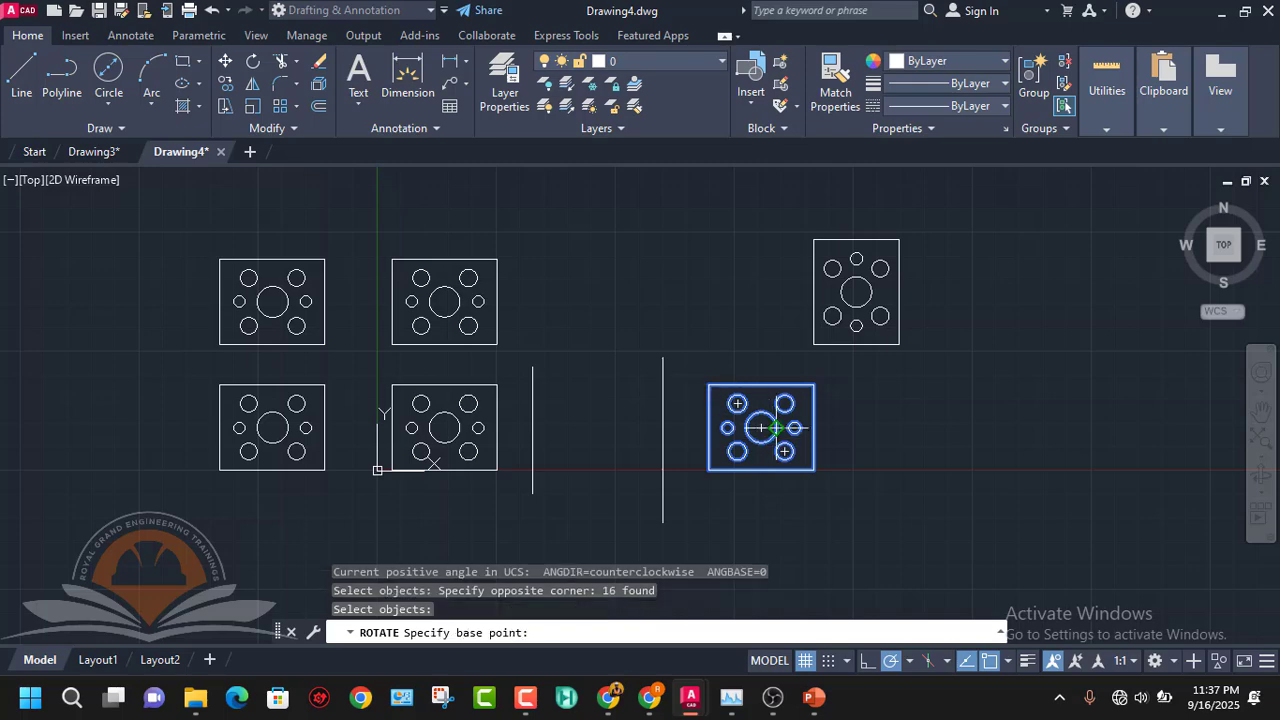
pyautogui.click(761, 428)
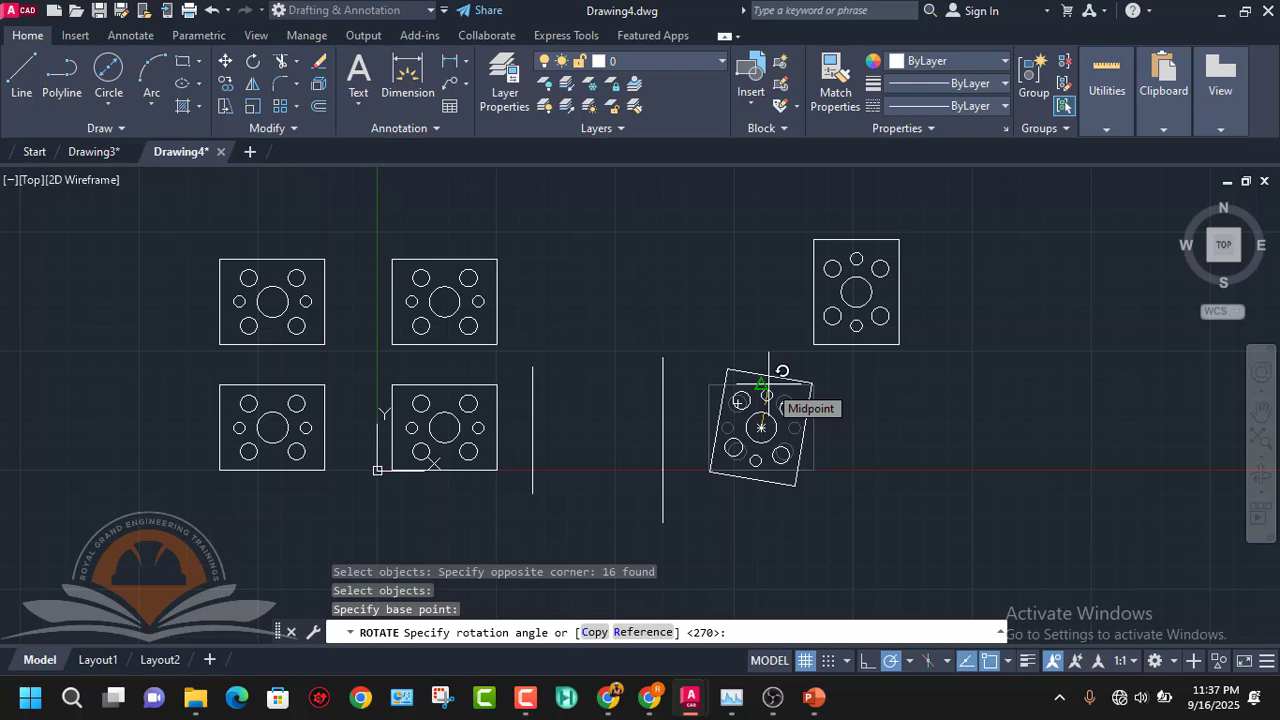
pyautogui.click(866, 428)
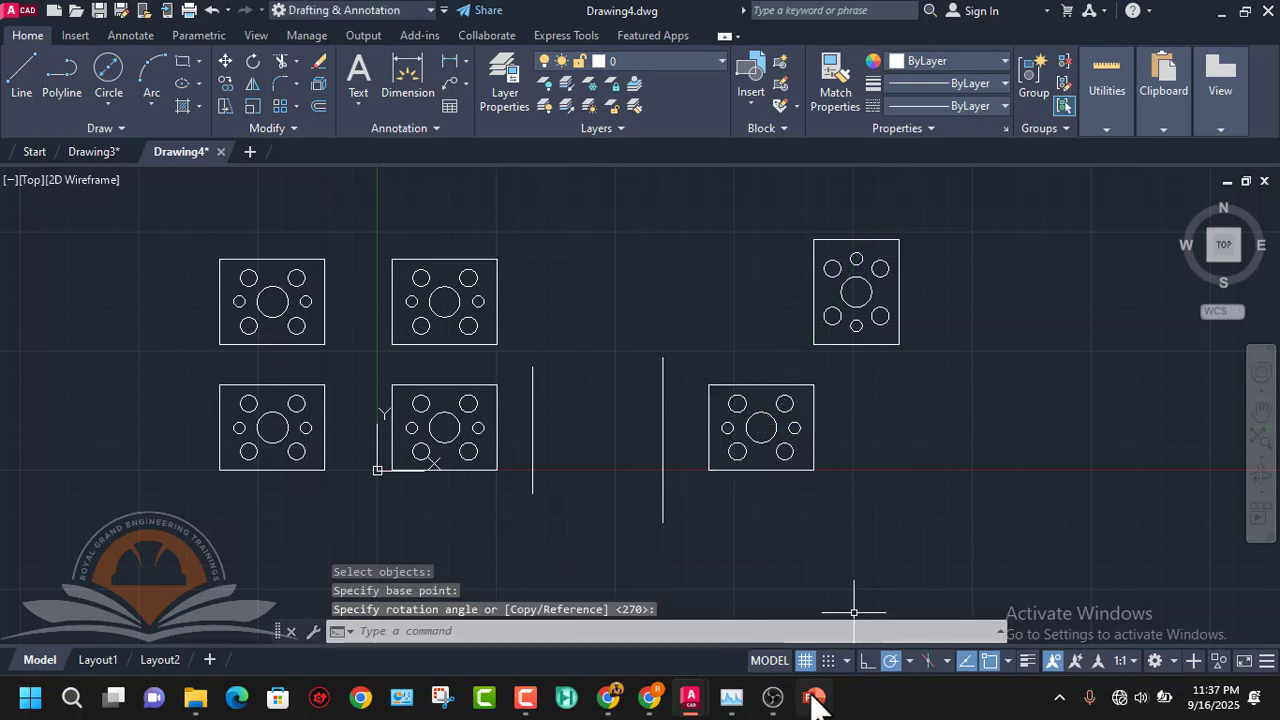
# - Check the Scale entry on the Editing Tools slide in PowerPoint and return to Drawing4 in AutoCAD
pyautogui.click(845, 632)
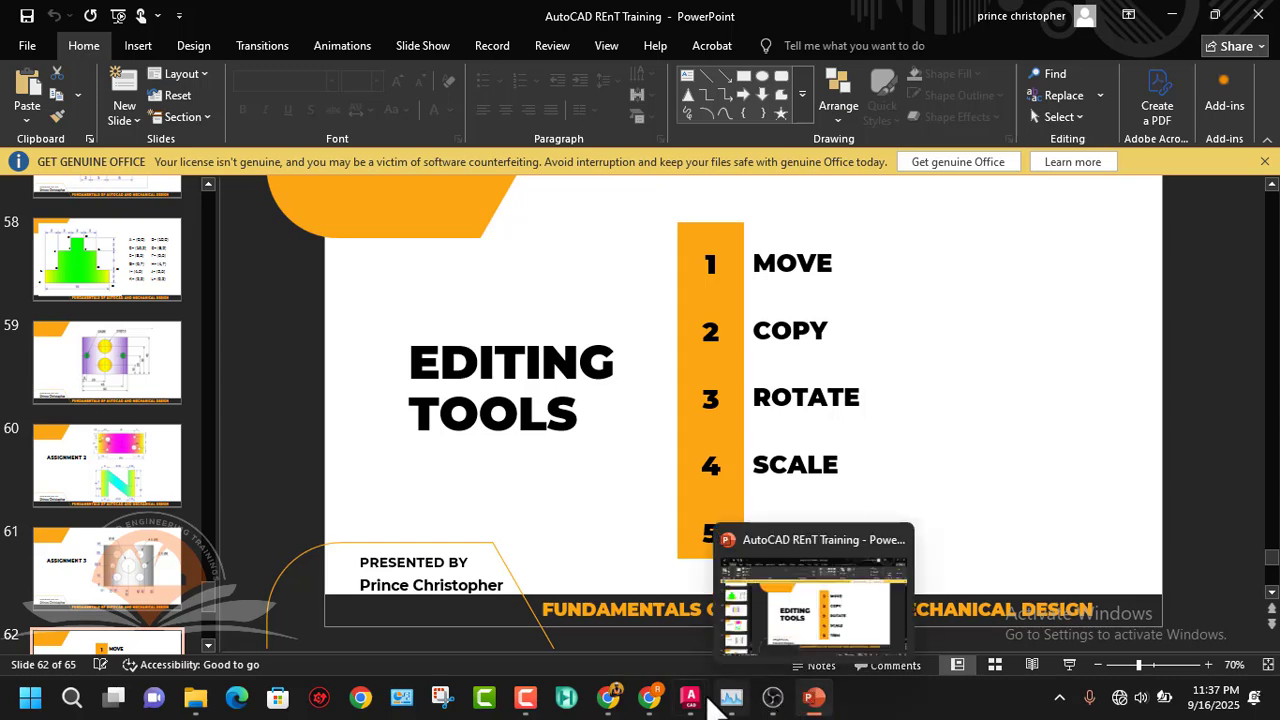
pyautogui.moveTo(690, 697)
pyautogui.click(786, 606)
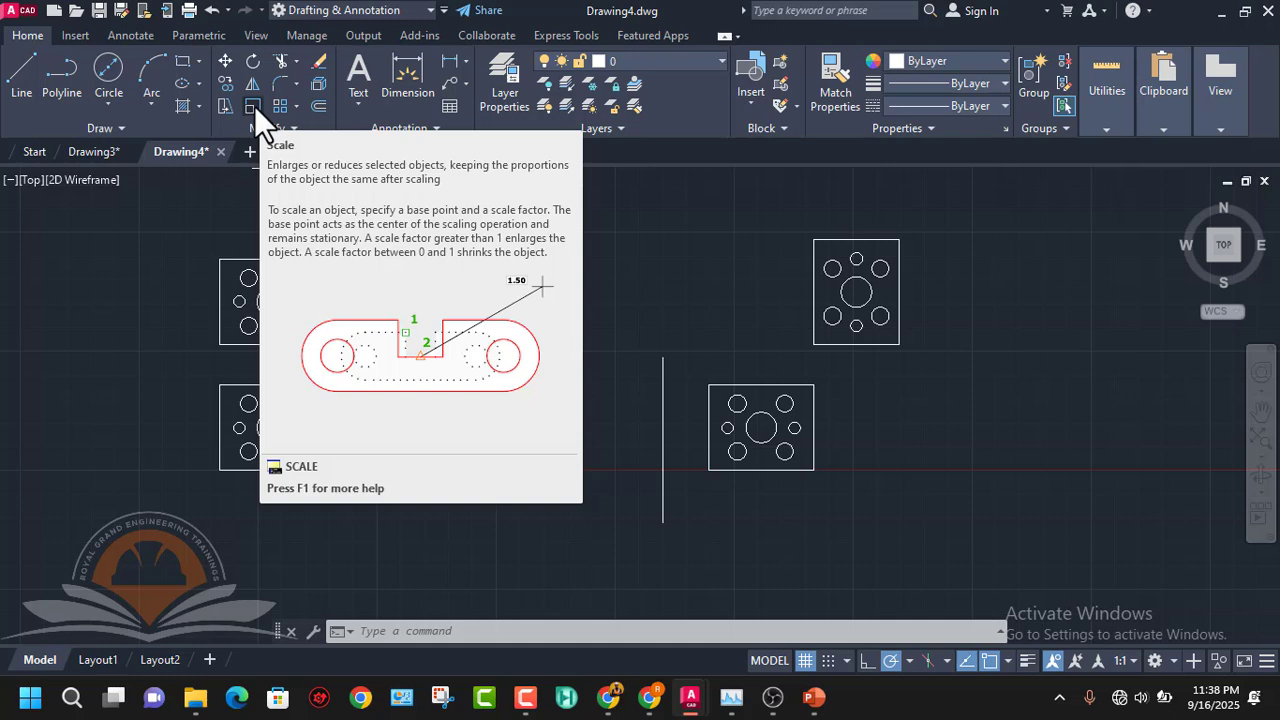
# - Scale the lower plate beyond the right-hand vertical line up slightly about its central hole's centre
pyautogui.click(254, 105)
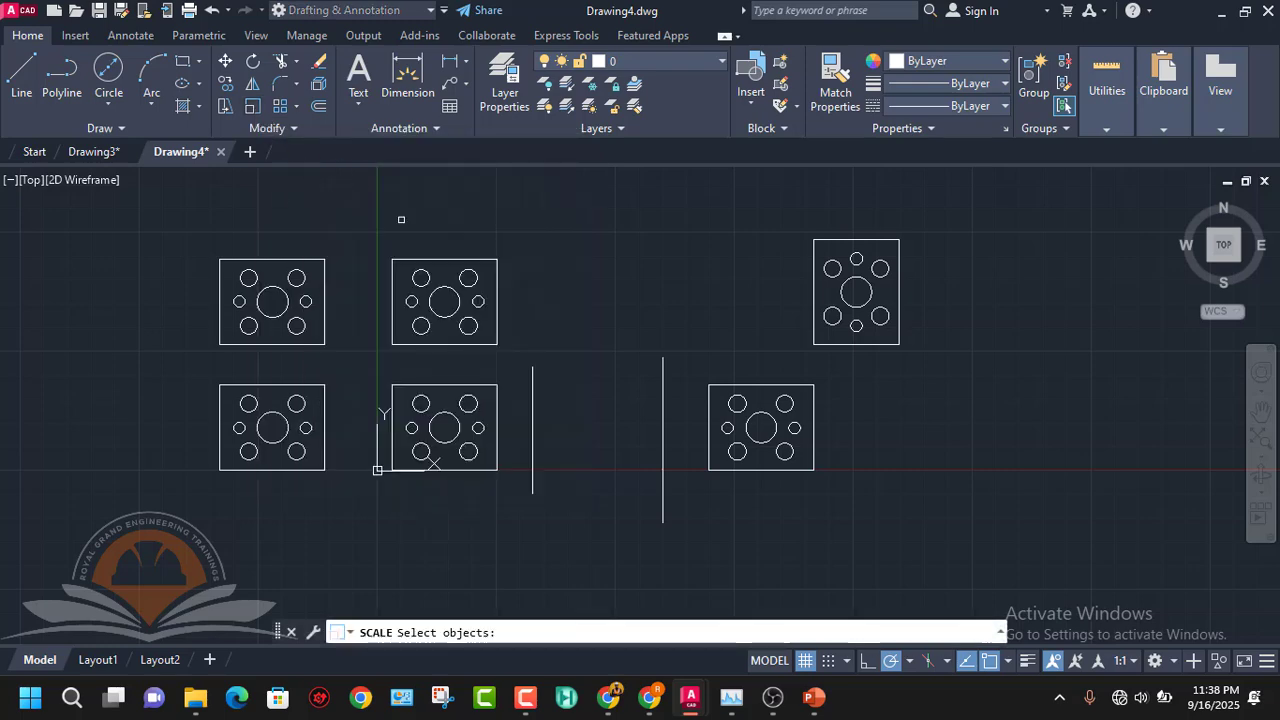
pyautogui.click(843, 511)
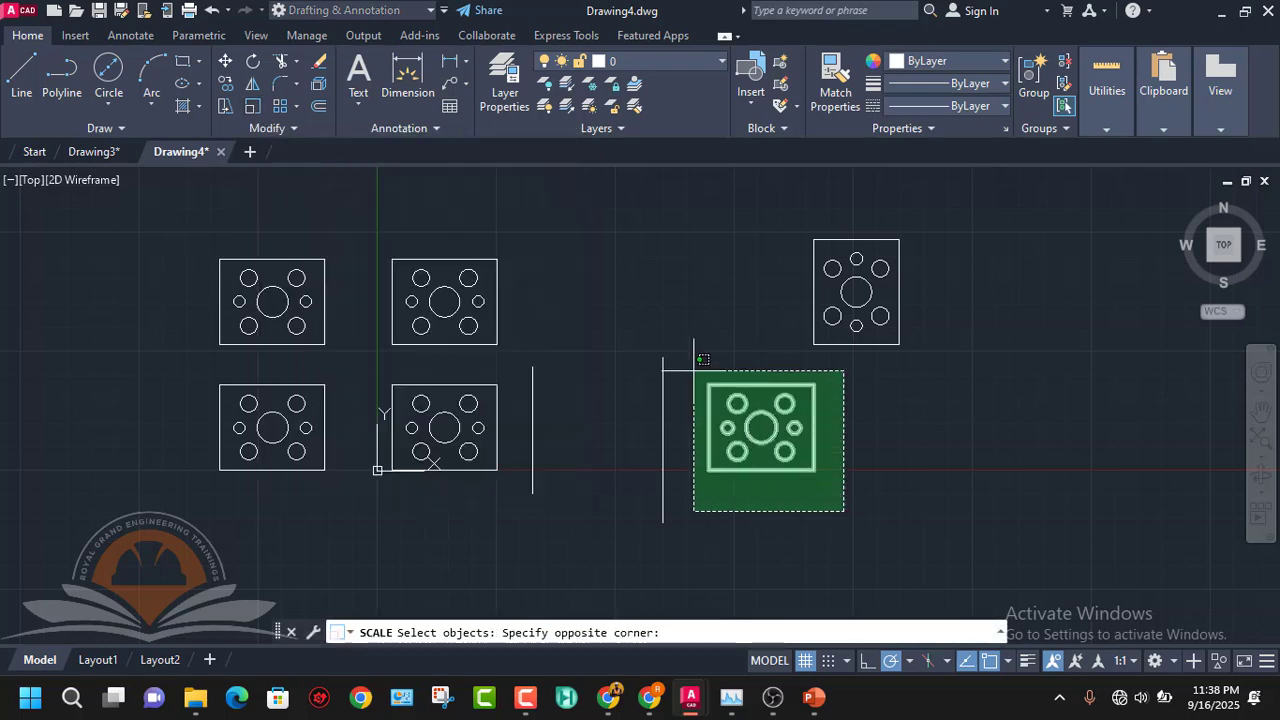
pyautogui.click(692, 369)
pyautogui.press('Return')
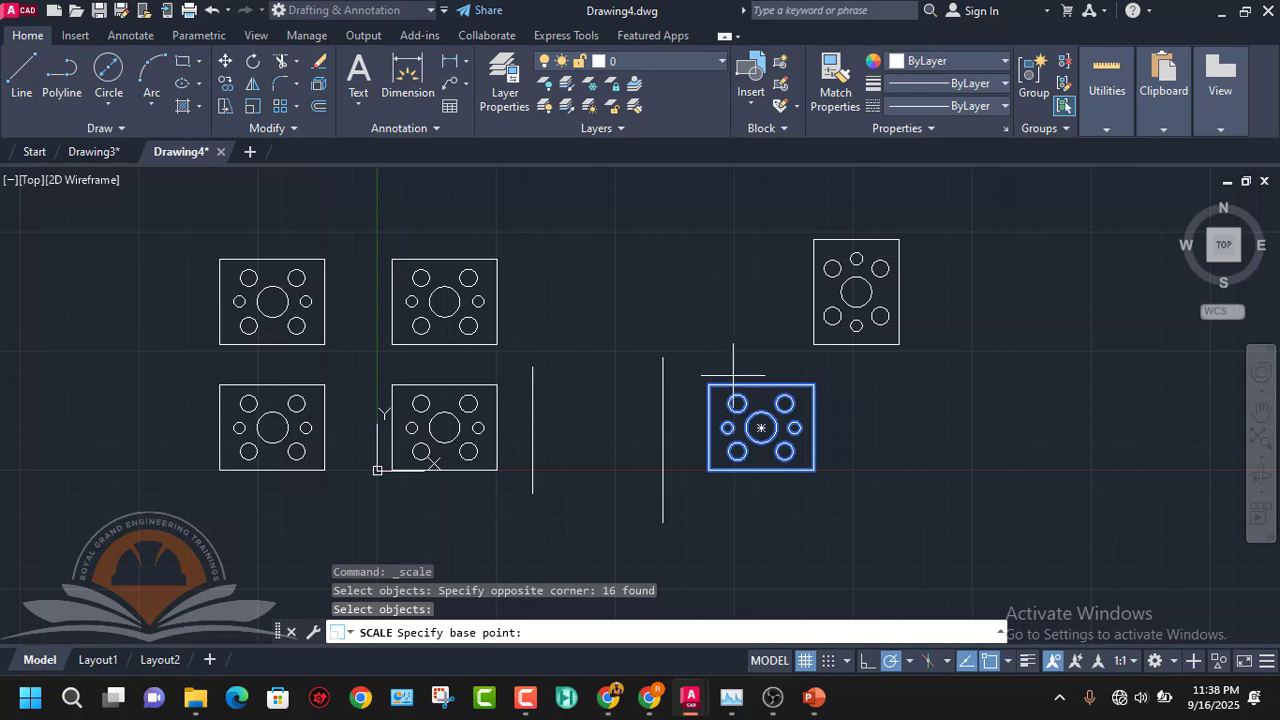
pyautogui.click(761, 428)
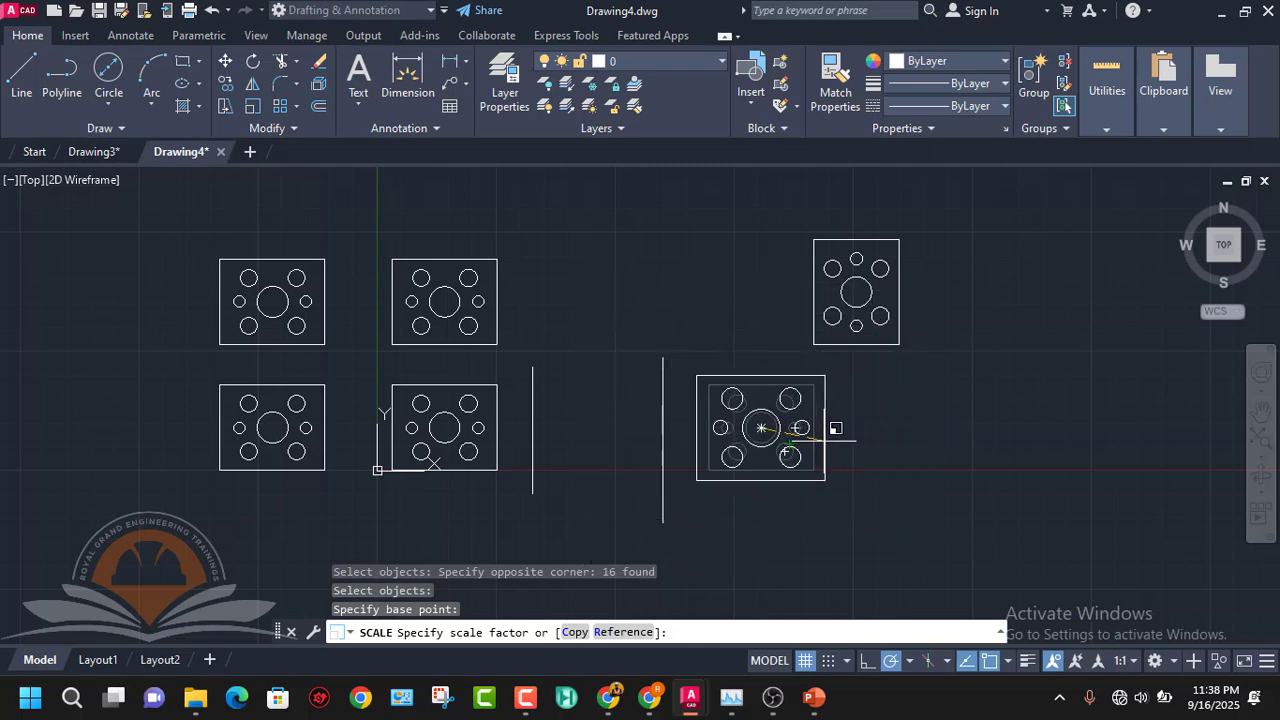
pyautogui.click(835, 428)
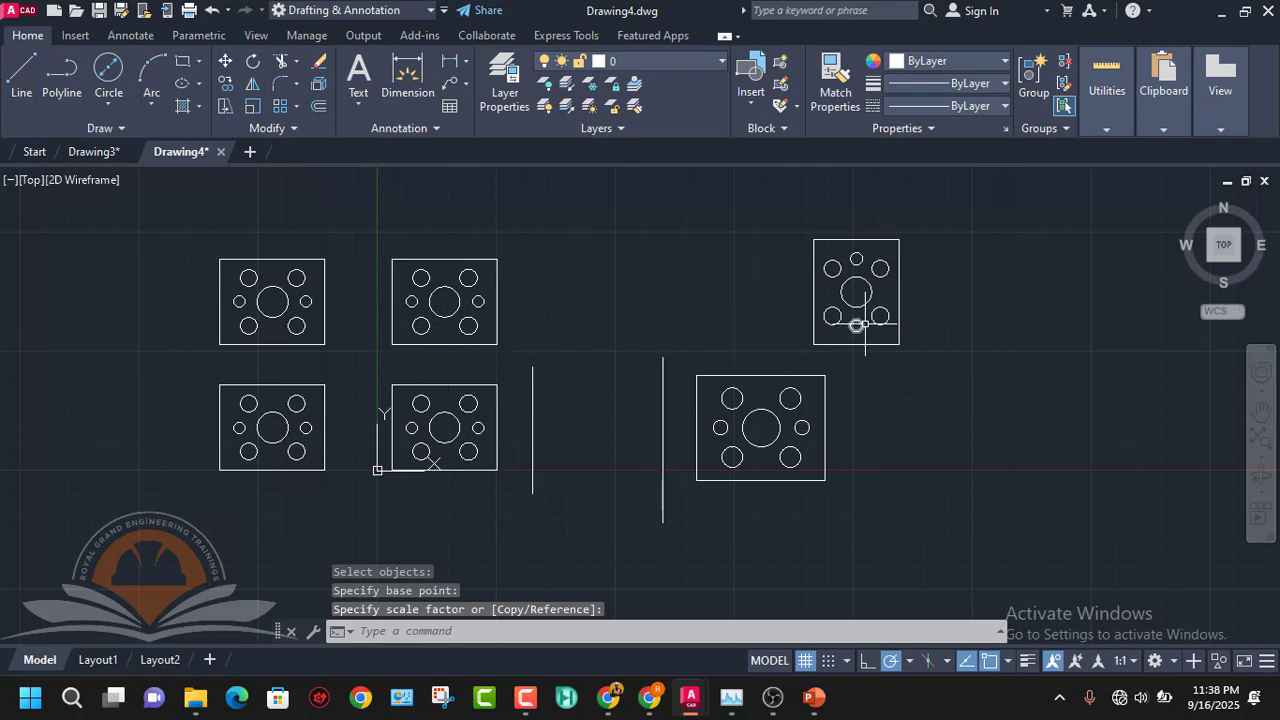
pyautogui.click(254, 107)
pyautogui.click(794, 220)
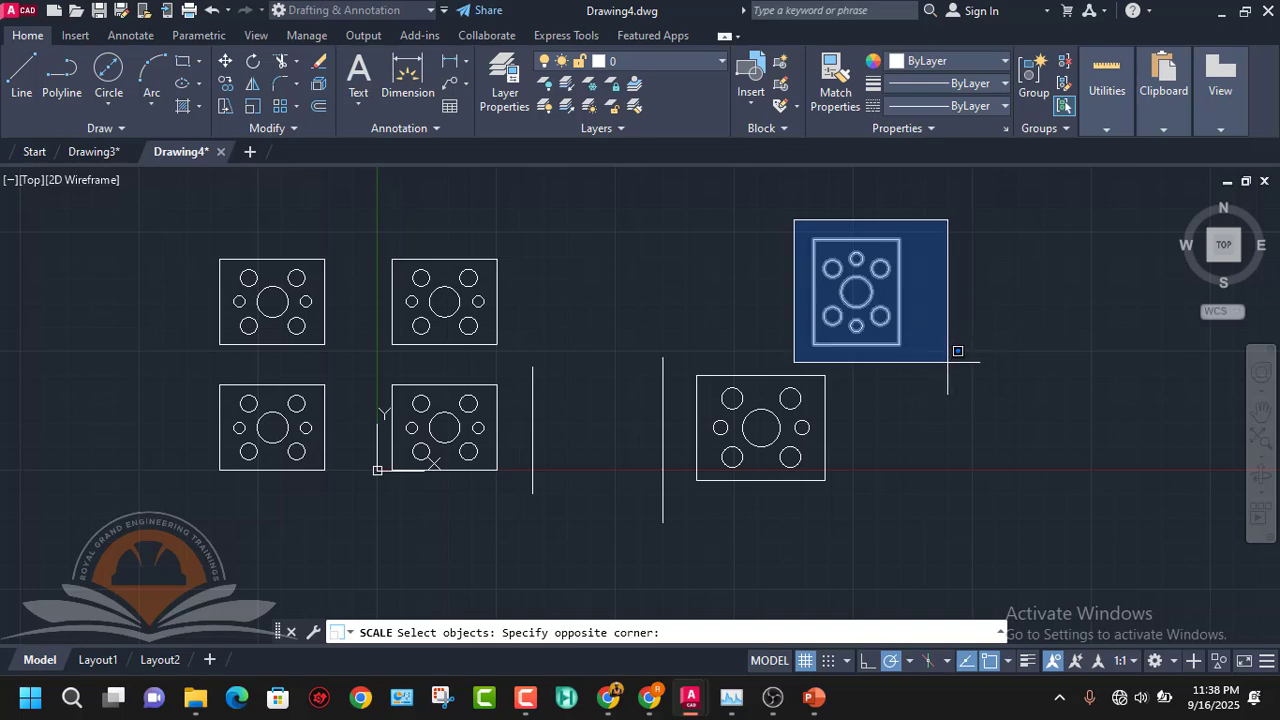
pyautogui.click(948, 362)
pyautogui.press('Return')
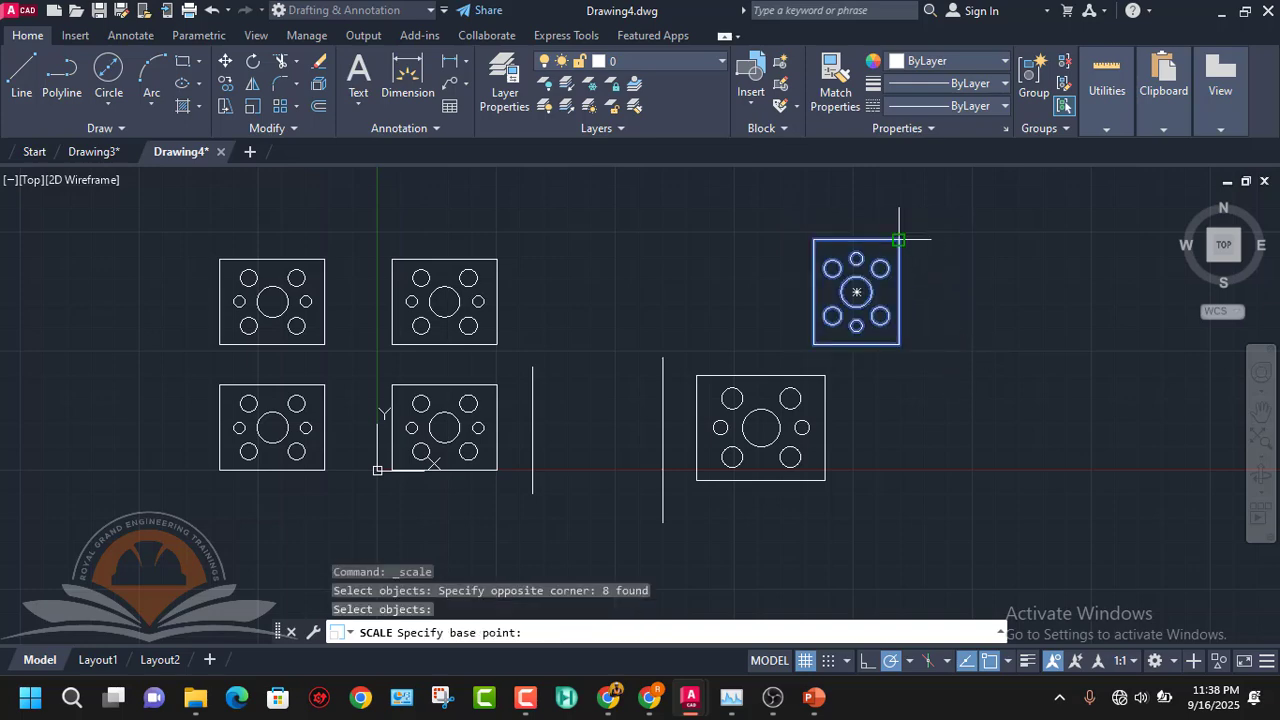
pyautogui.click(899, 240)
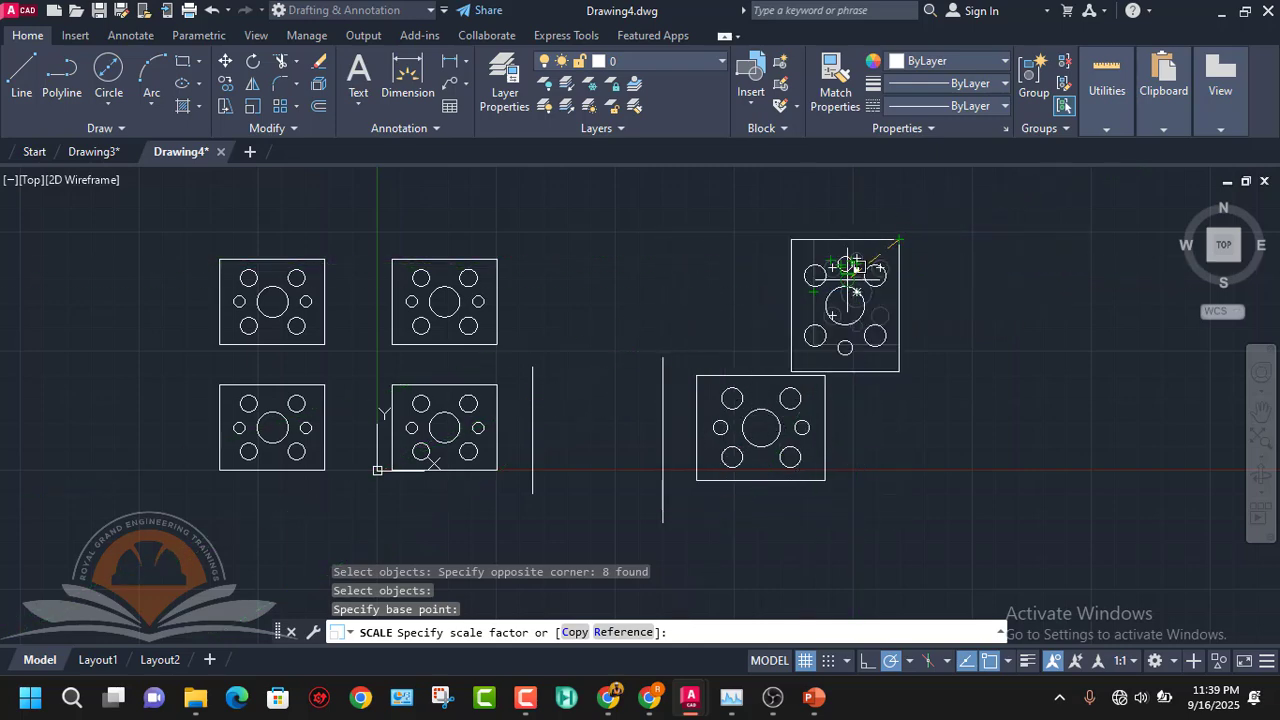
pyautogui.press('Escape')
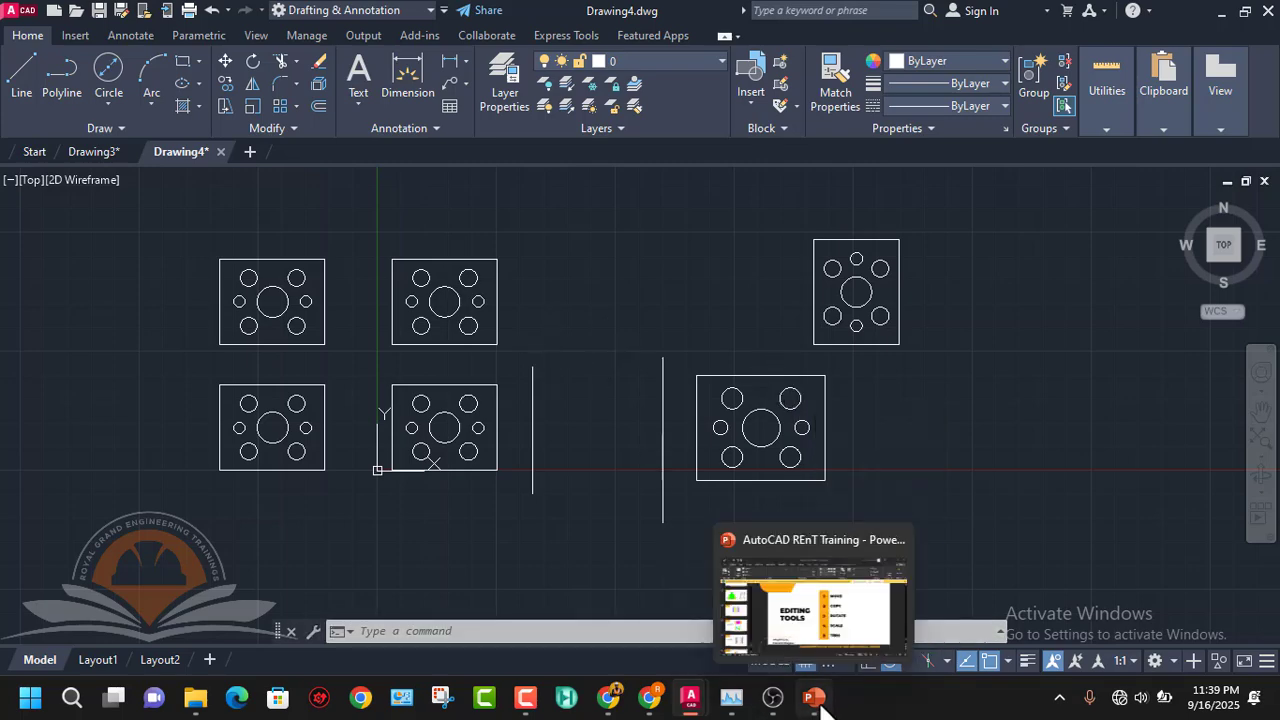
# - Check the Trim entry on the Editing Tools slide in PowerPoint and return to the empty area beyond the plates in AutoCAD's Drawing4
pyautogui.click(859, 623)
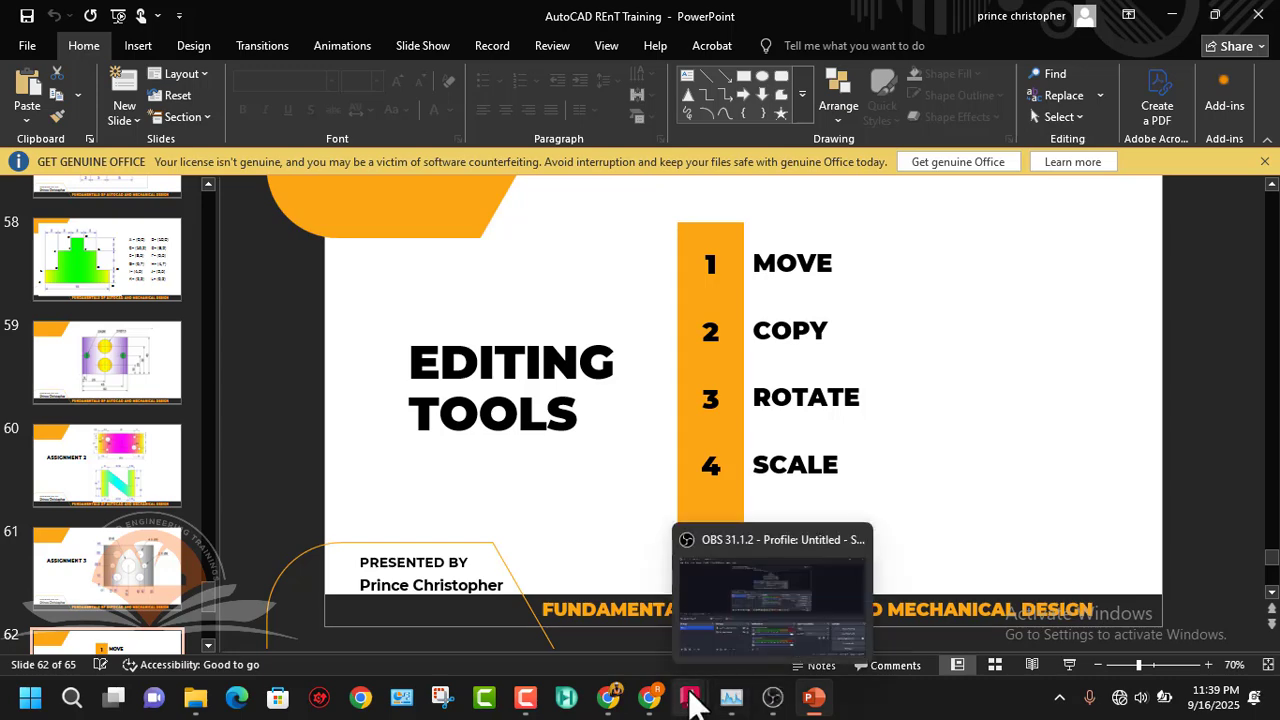
pyautogui.click(786, 612)
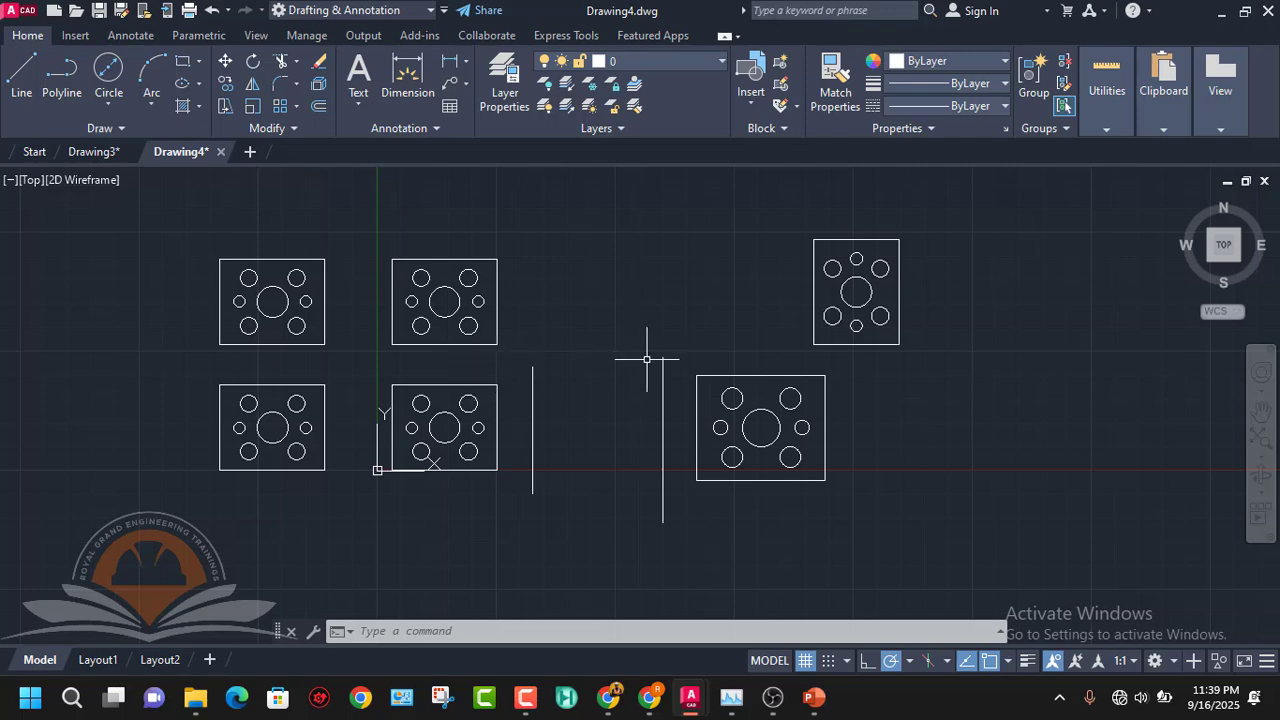
pyautogui.moveTo(923, 366)
pyautogui.mouseDown(button='middle')
pyautogui.moveTo(451, 306)
pyautogui.moveTo(431, 344)
pyautogui.moveTo(497, 378)
pyautogui.mouseUp(button='middle')
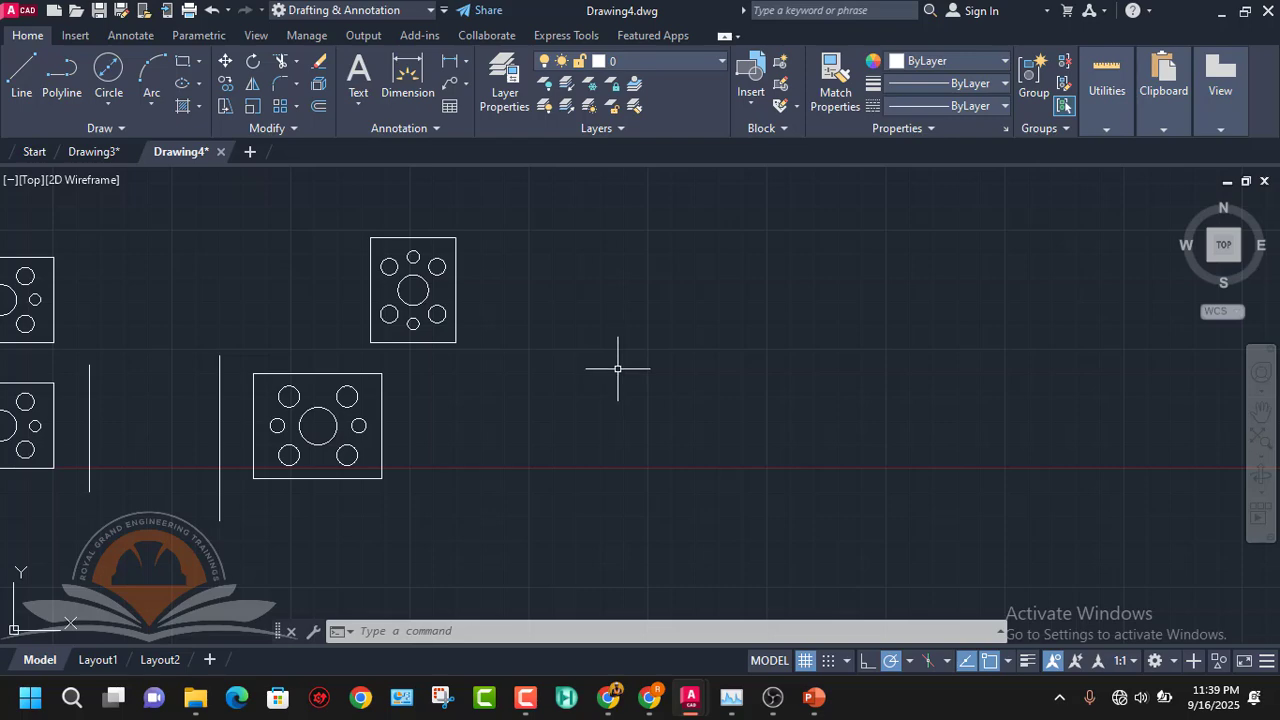
# - Draw a large rectangle in the empty area right of the plates and a smaller one overlapping the middle of its top edge
pyautogui.click(200, 65)
pyautogui.click(212, 89)
pyautogui.click(638, 292)
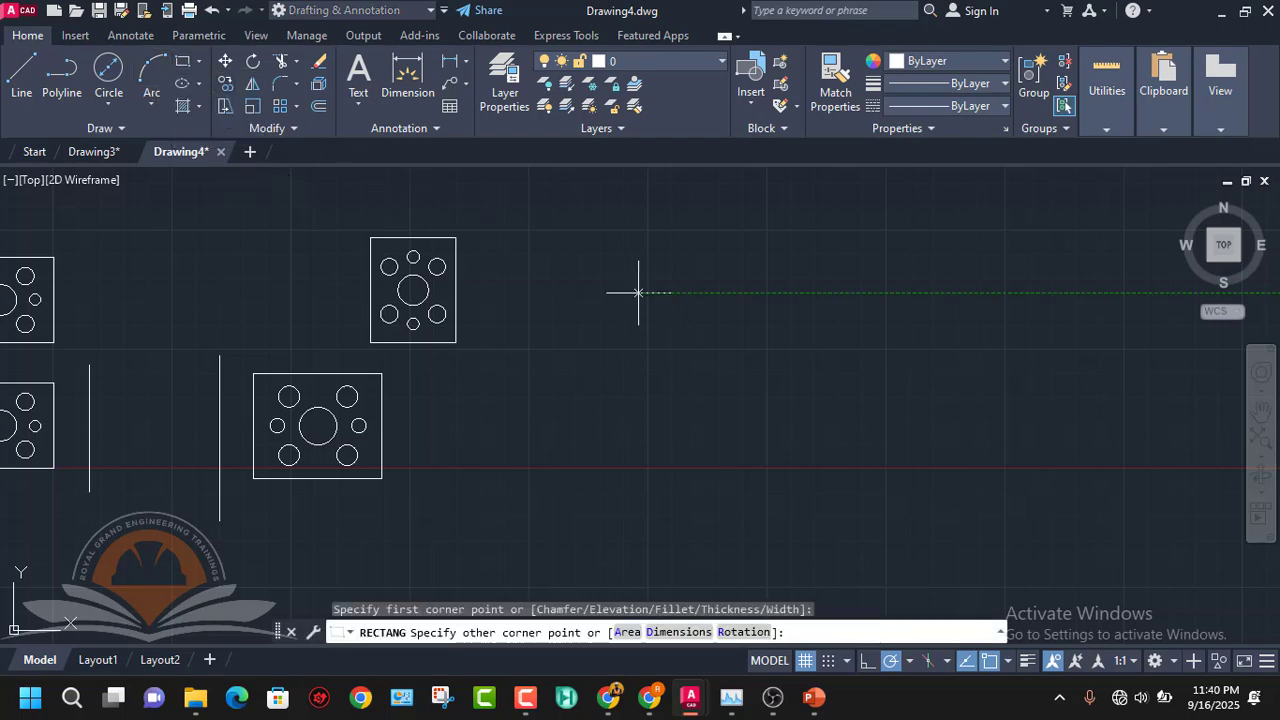
pyautogui.click(906, 467)
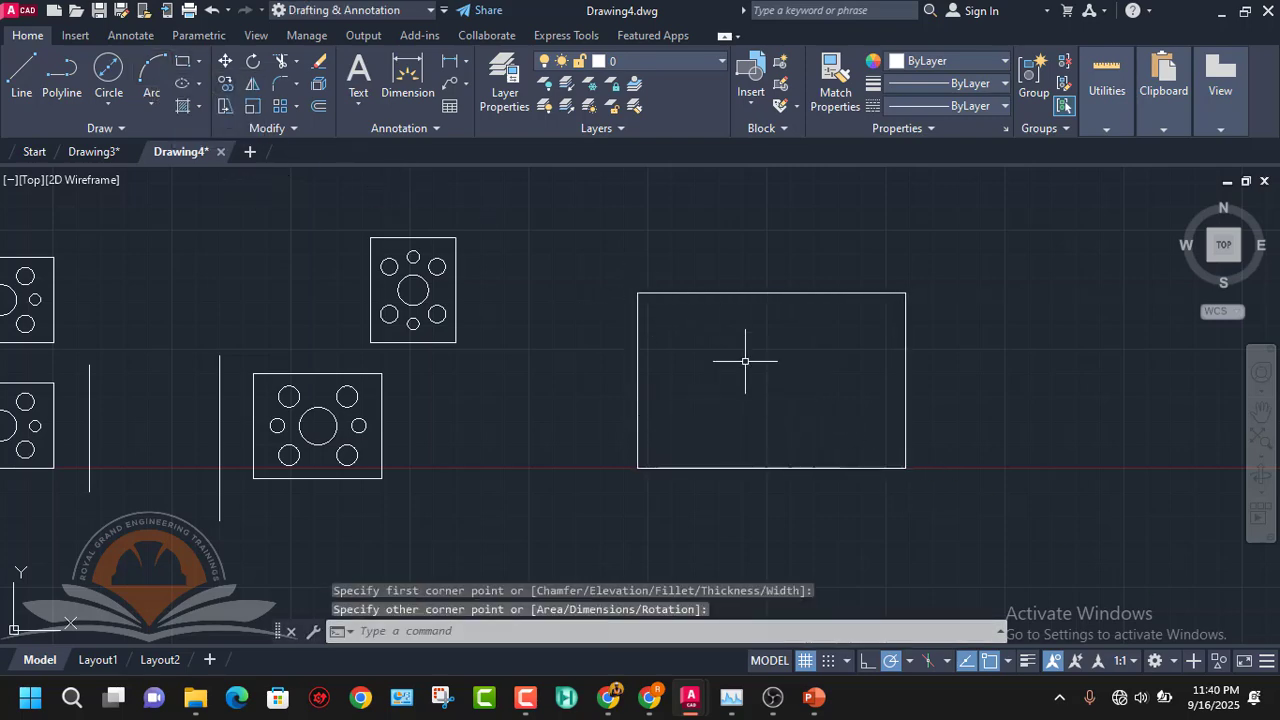
pyautogui.click(183, 62)
pyautogui.click(735, 257)
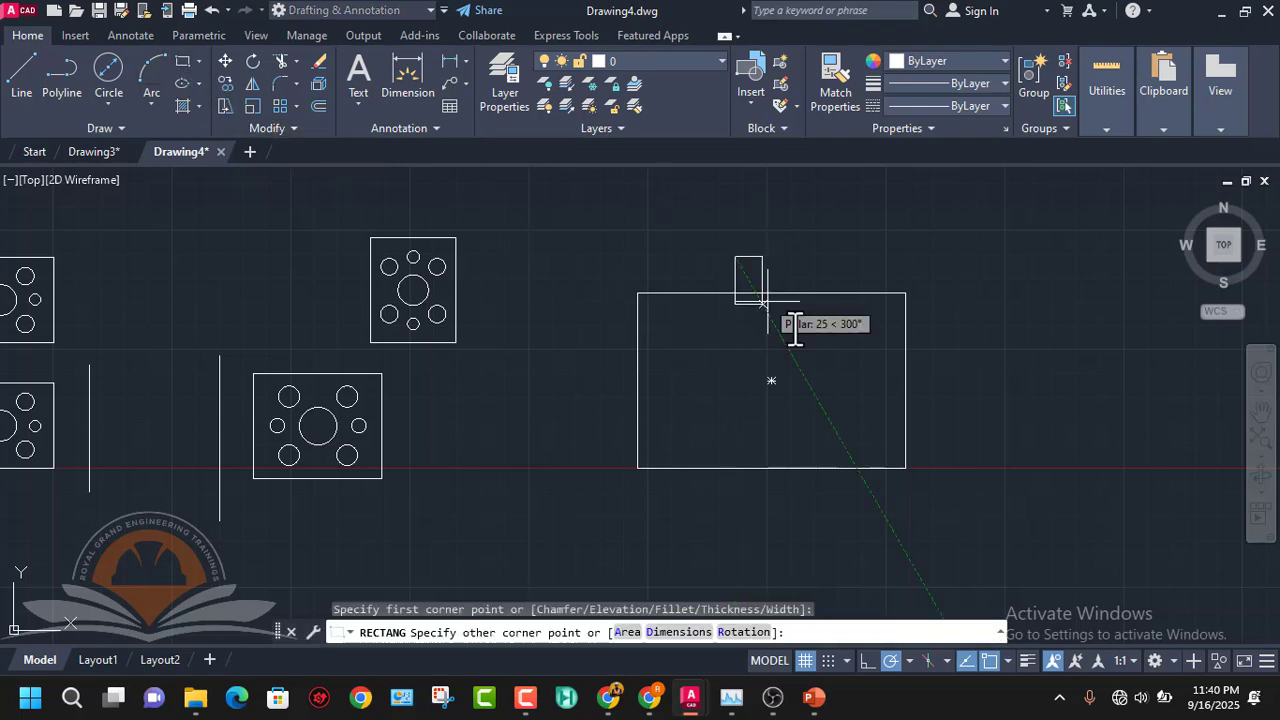
pyautogui.click(808, 349)
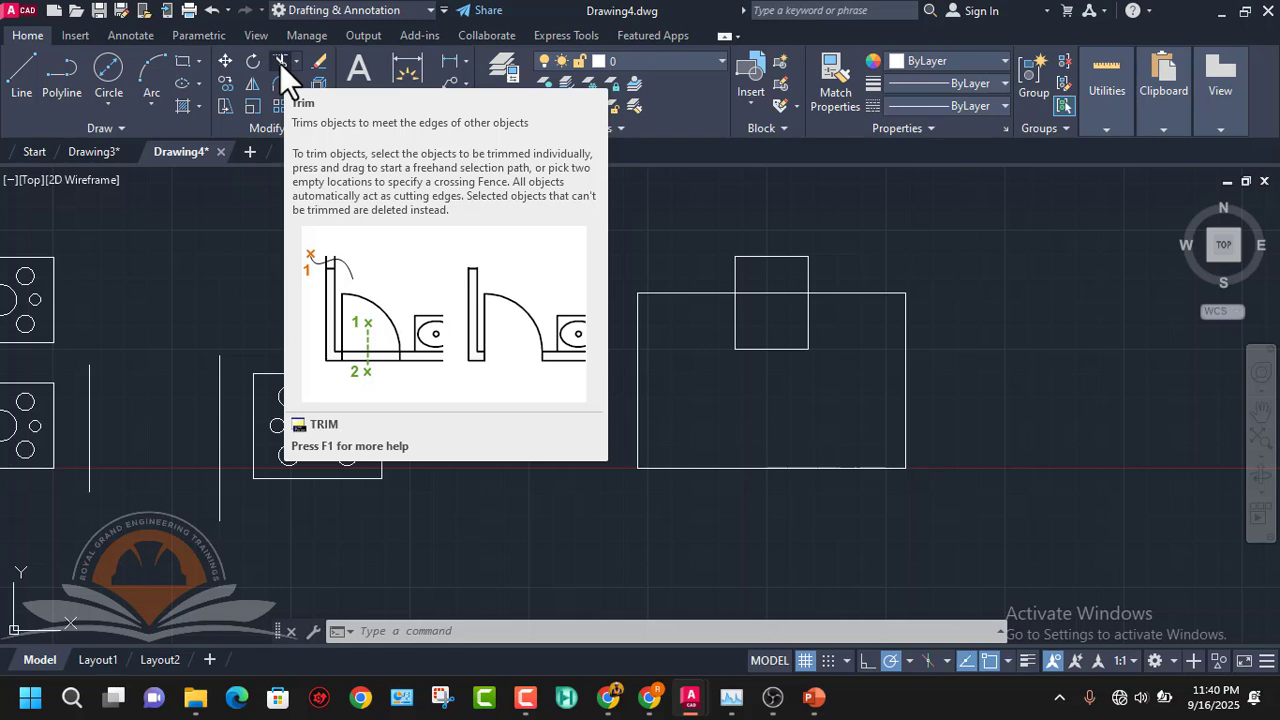
# - Trim the large rectangle's top edge inside the small rectangle and all parts of the small rectangle lying inside the large one
pyautogui.click(279, 62)
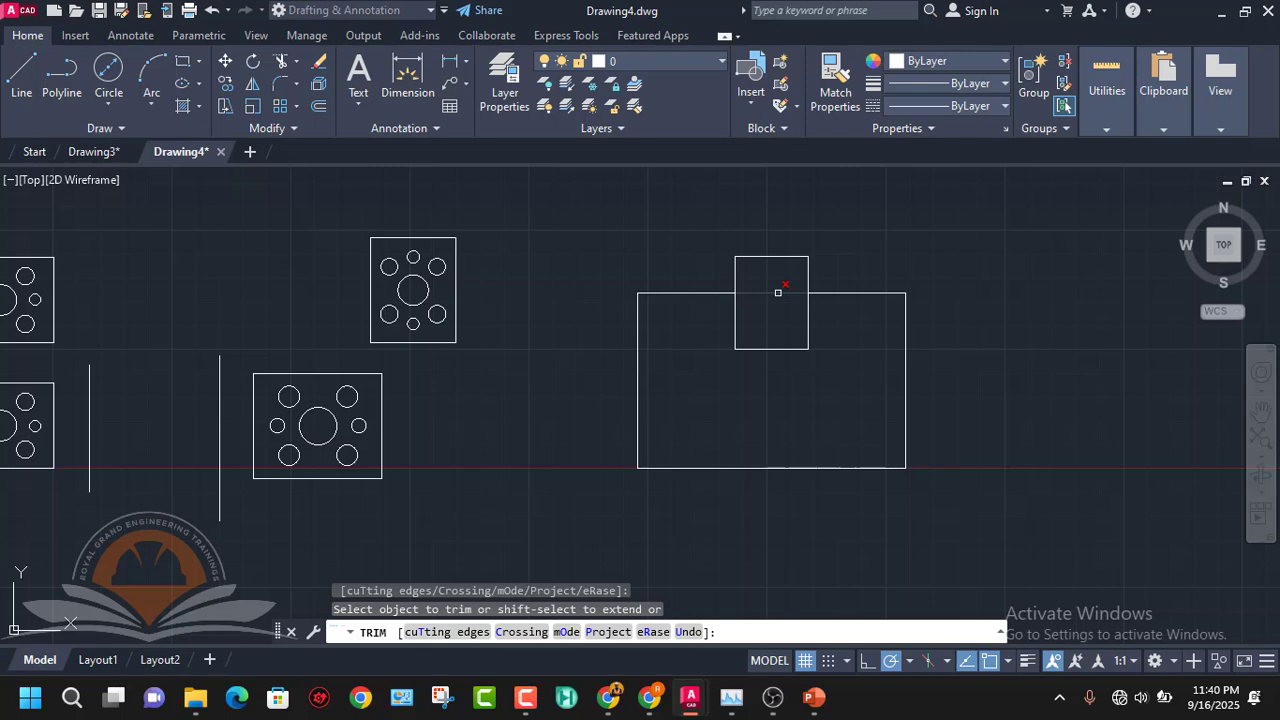
pyautogui.click(778, 292)
pyautogui.click(775, 292)
pyautogui.click(735, 313)
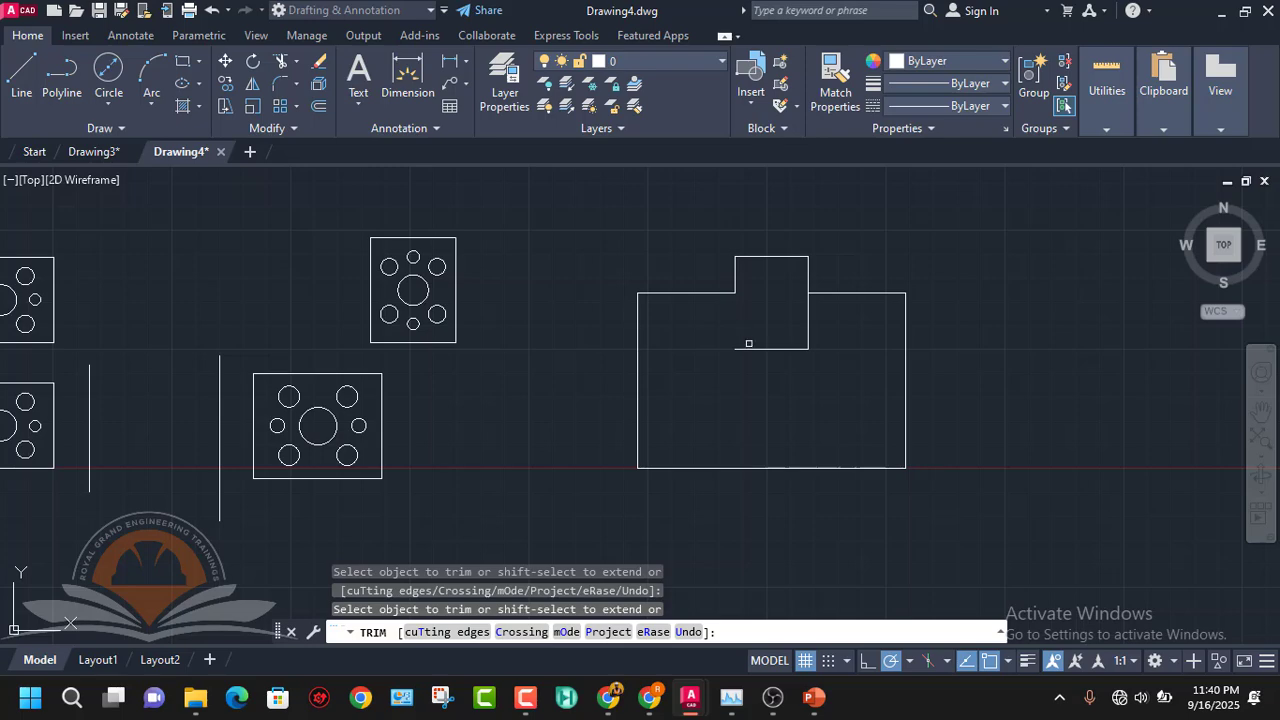
pyautogui.click(752, 349)
pyautogui.click(809, 330)
pyautogui.press('Escape')
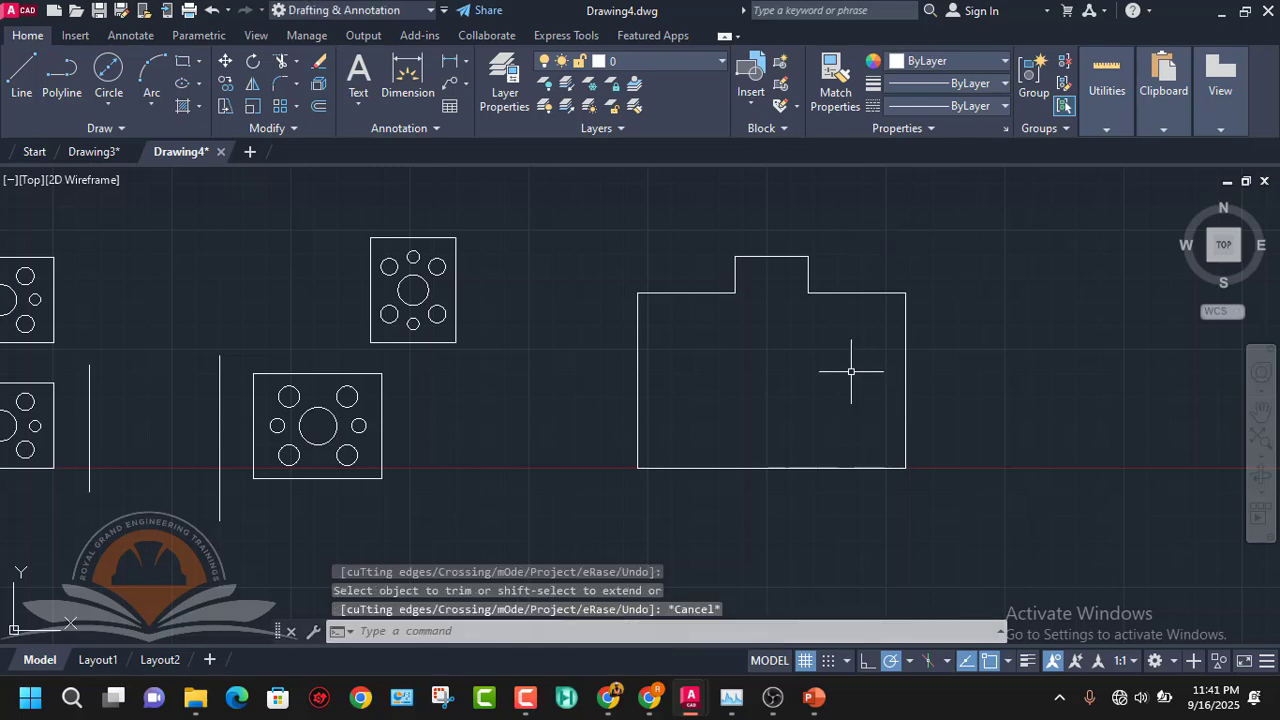
pyautogui.moveTo(522, 697)
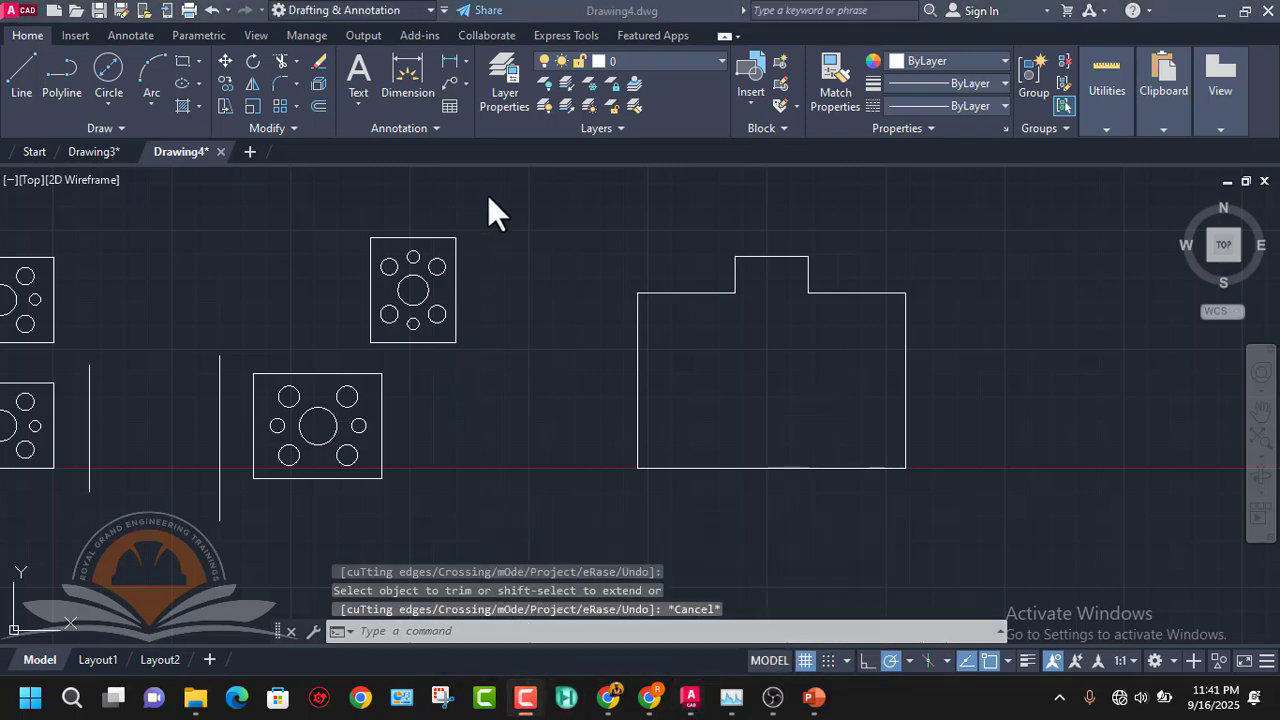
pyautogui.scroll(-4, 834, 282)
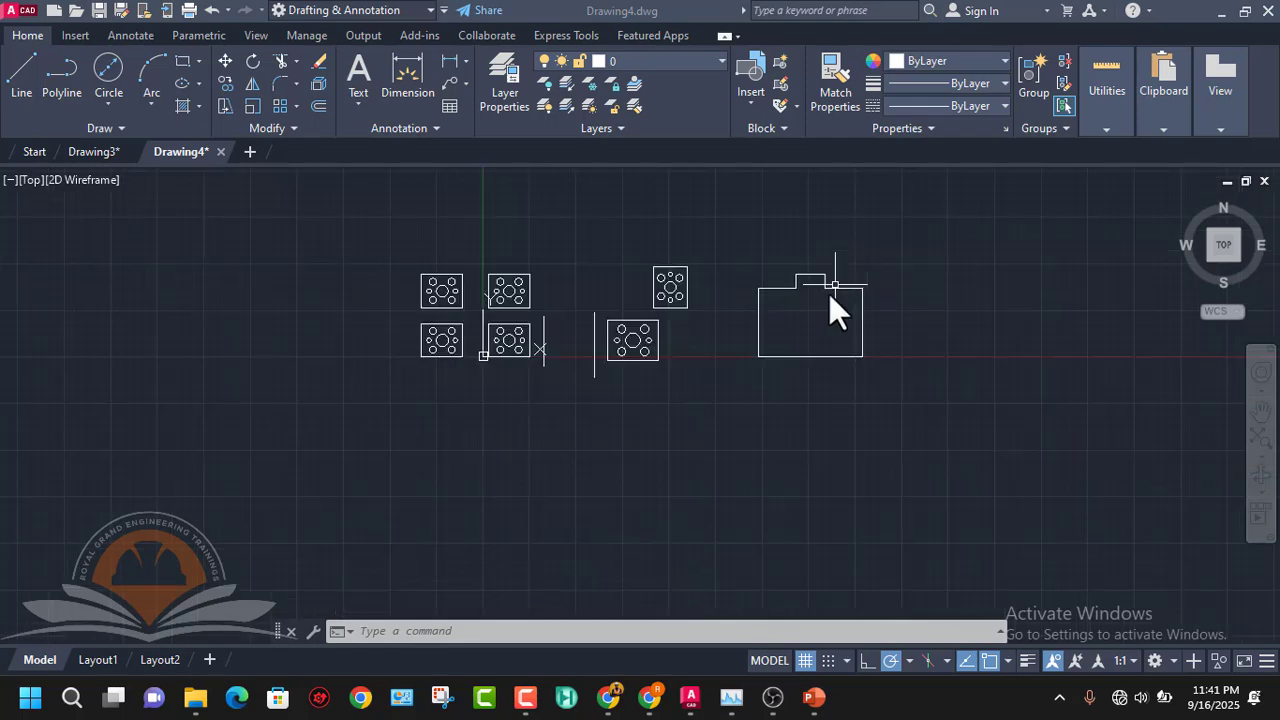
pyautogui.scroll(4, 445, 299)
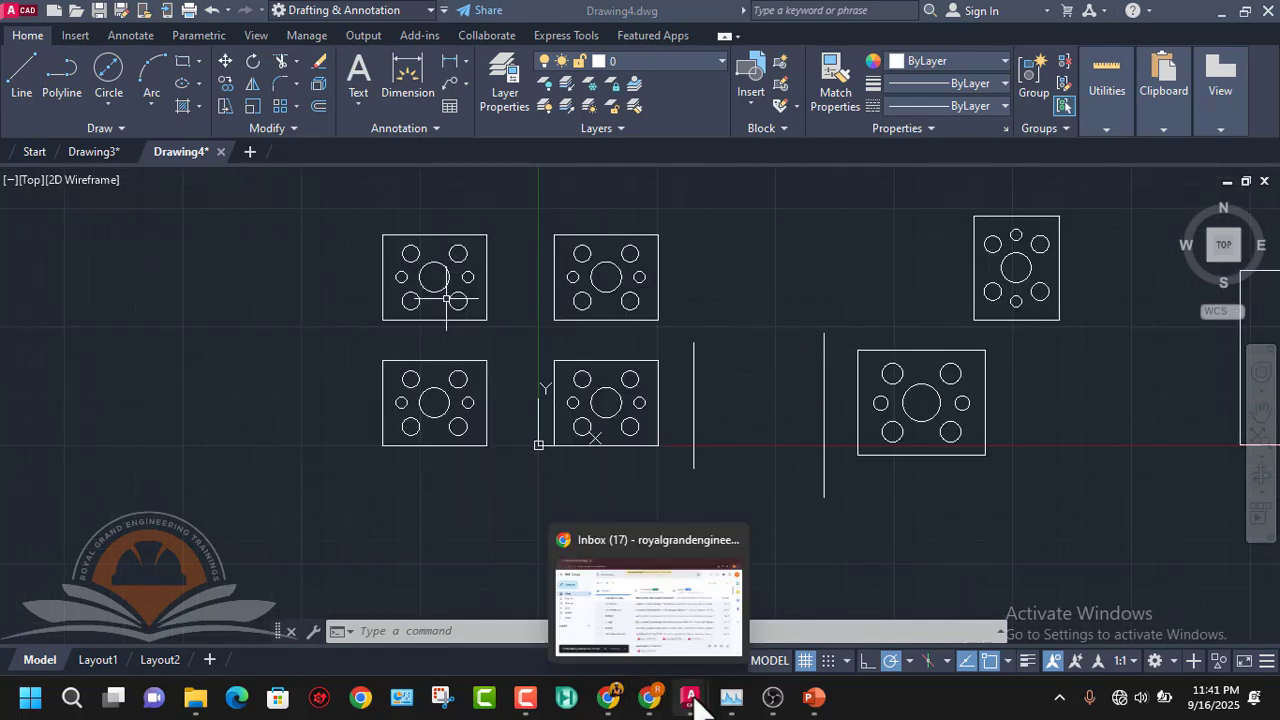
# - Switch to the AutoCAD REnT Training presentation in PowerPoint to check the Editing Tools slide
pyautogui.moveTo(814, 694)
pyautogui.click(826, 638)
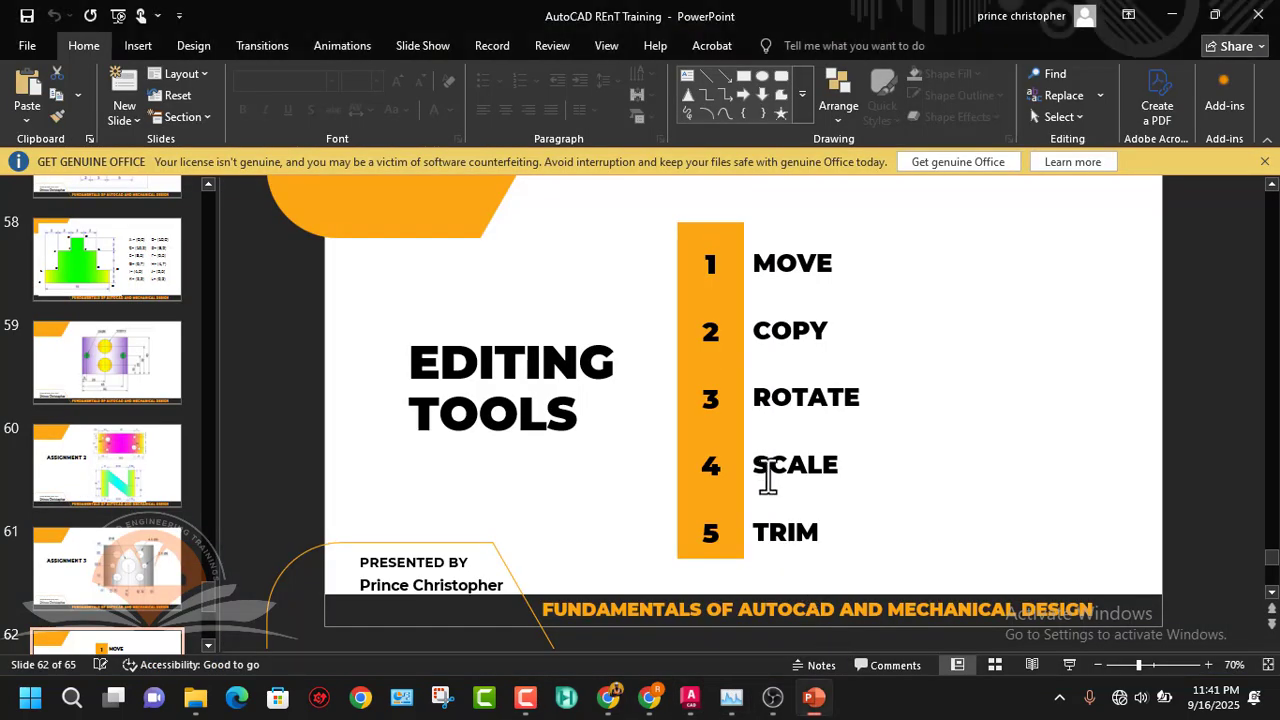
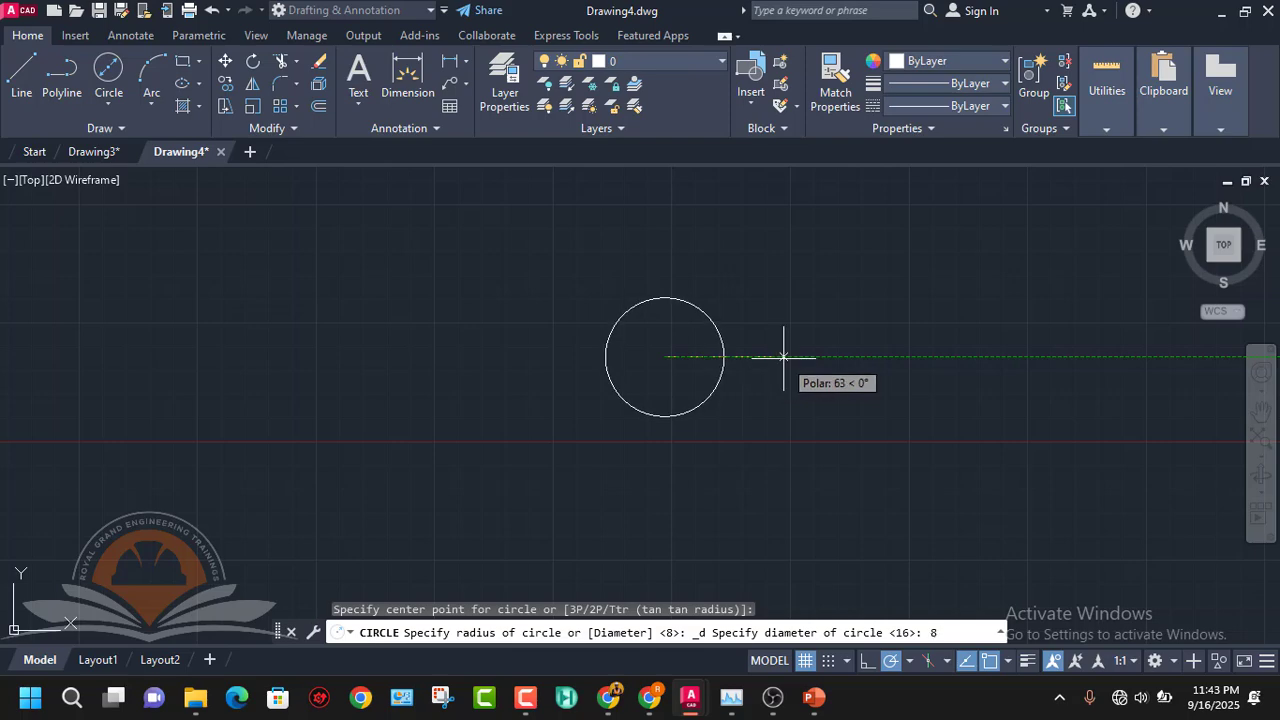
# - Draw two concentric circles with diameters 8 and 25 in the empty area of Drawing4 in AutoCAD
pyautogui.press('Return')
pyautogui.scroll(5, 652, 352)
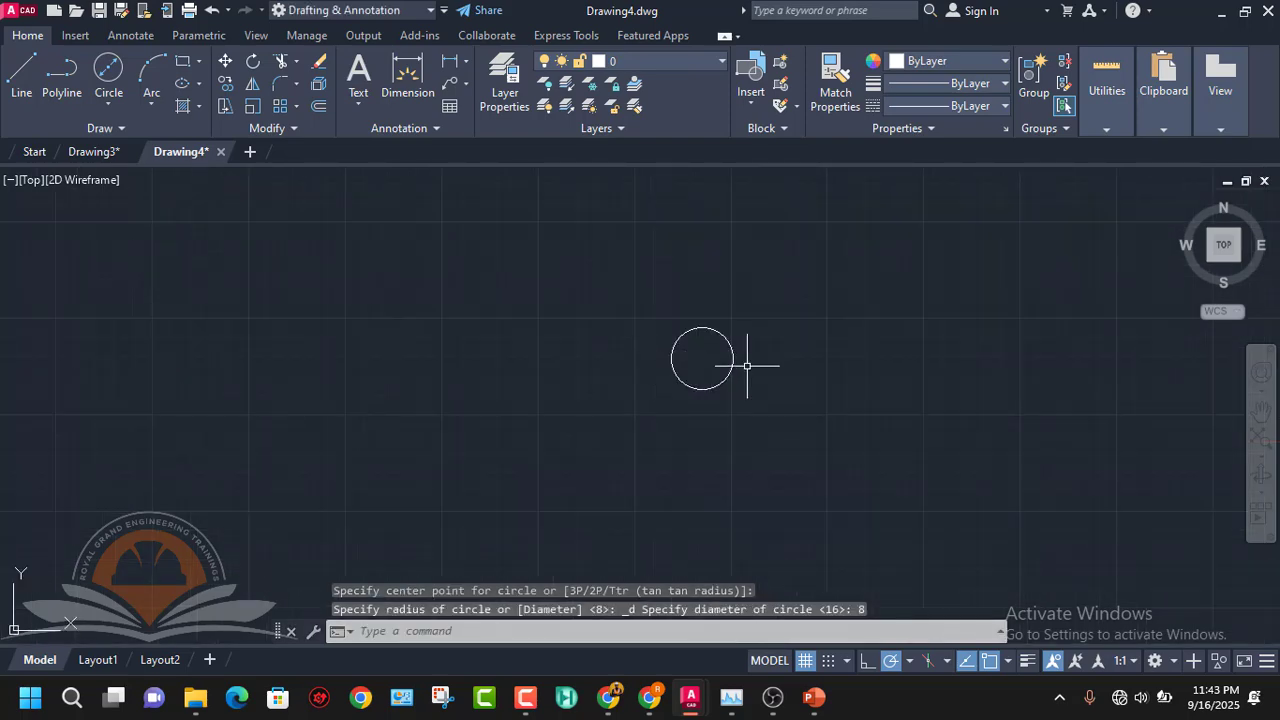
pyautogui.click(108, 70)
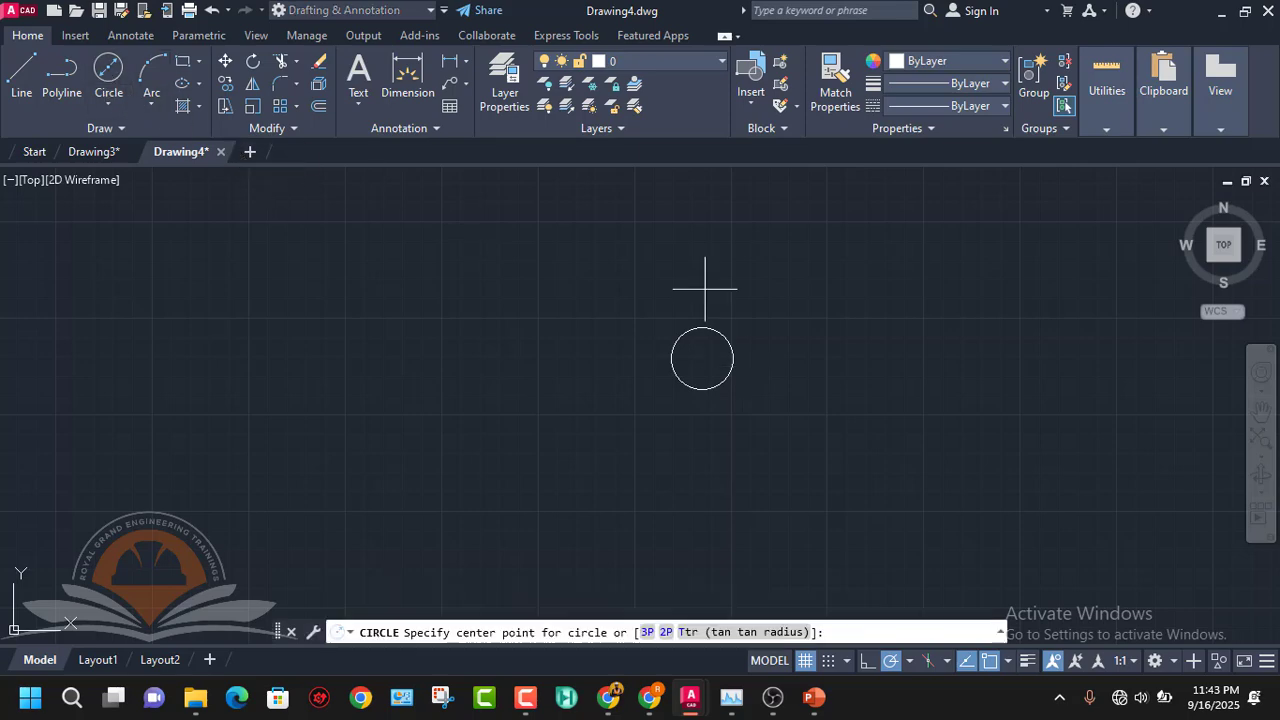
pyautogui.click(702, 358)
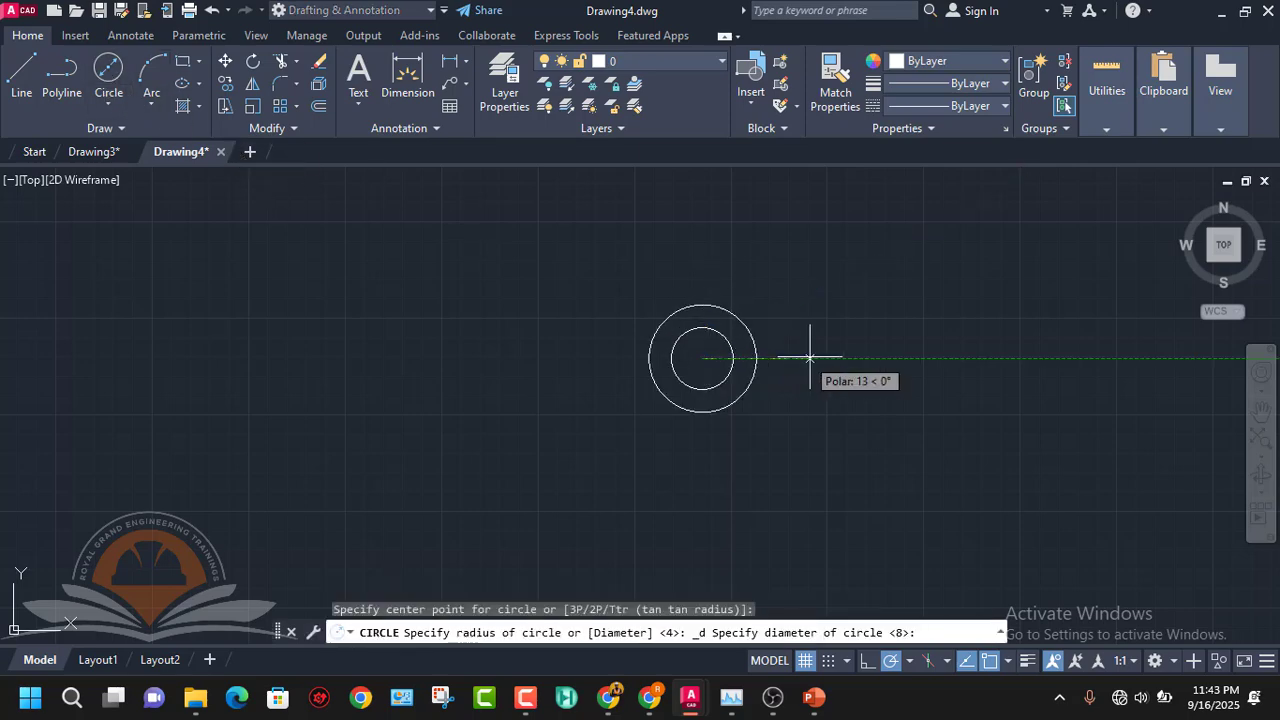
pyautogui.press('Return')
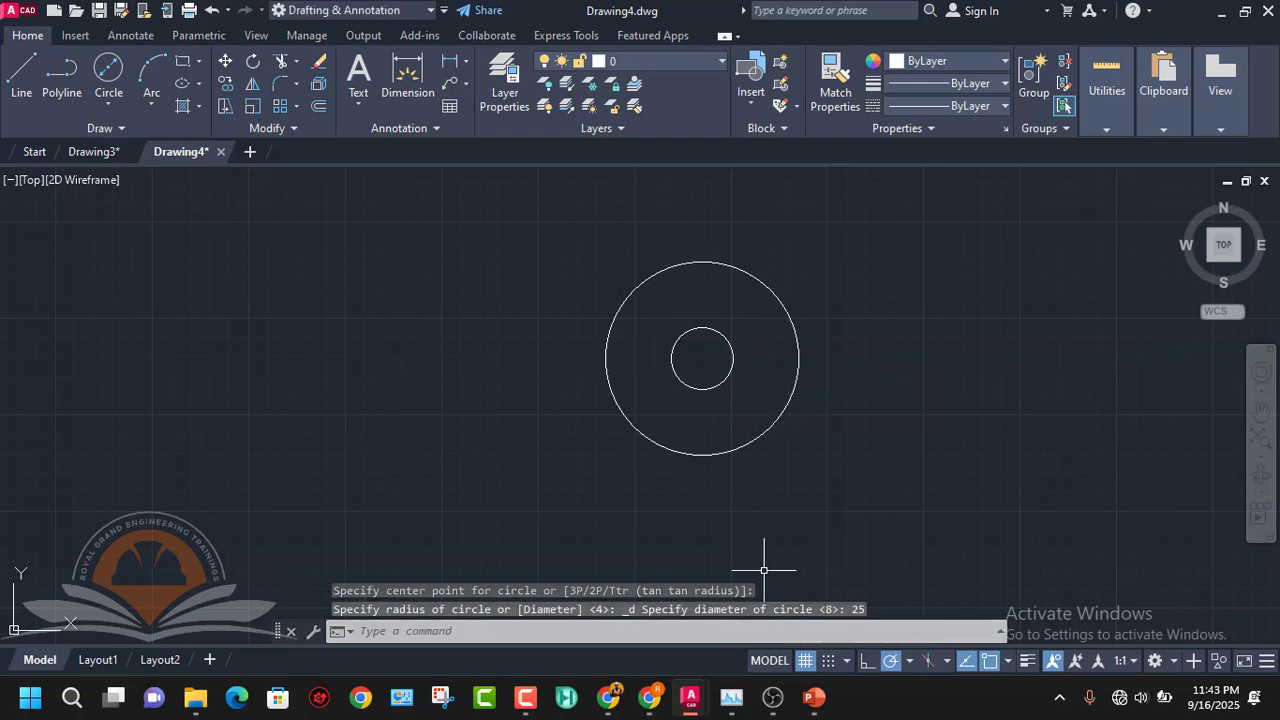
# - Check the dimensions on the Example 2 slide in PowerPoint and return to Drawing4 in AutoCAD
pyautogui.click(821, 645)
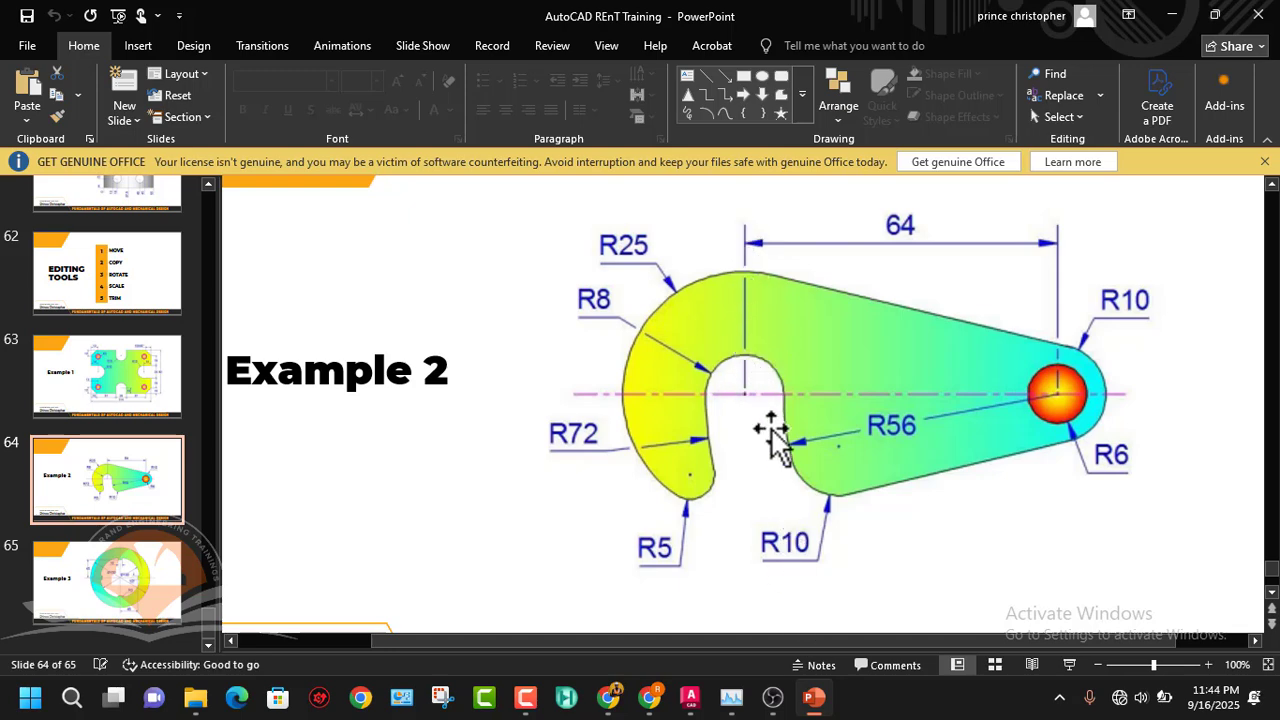
pyautogui.moveTo(690, 697)
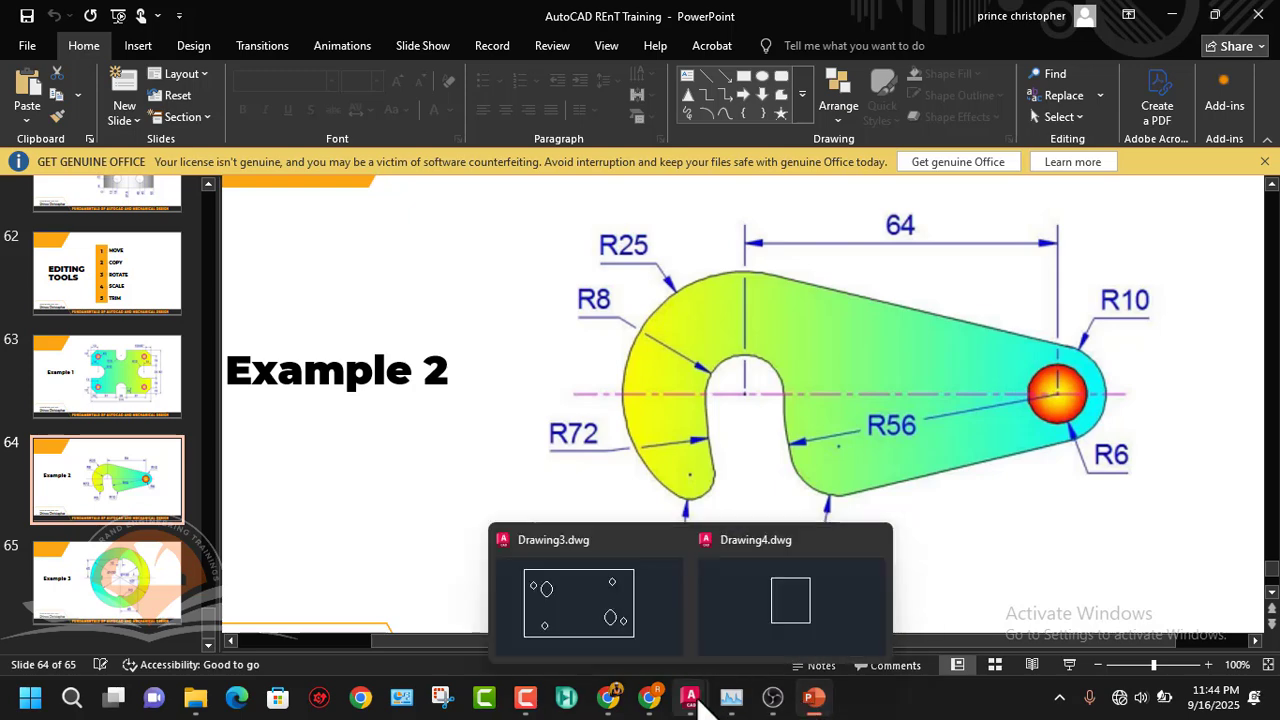
pyautogui.click(771, 622)
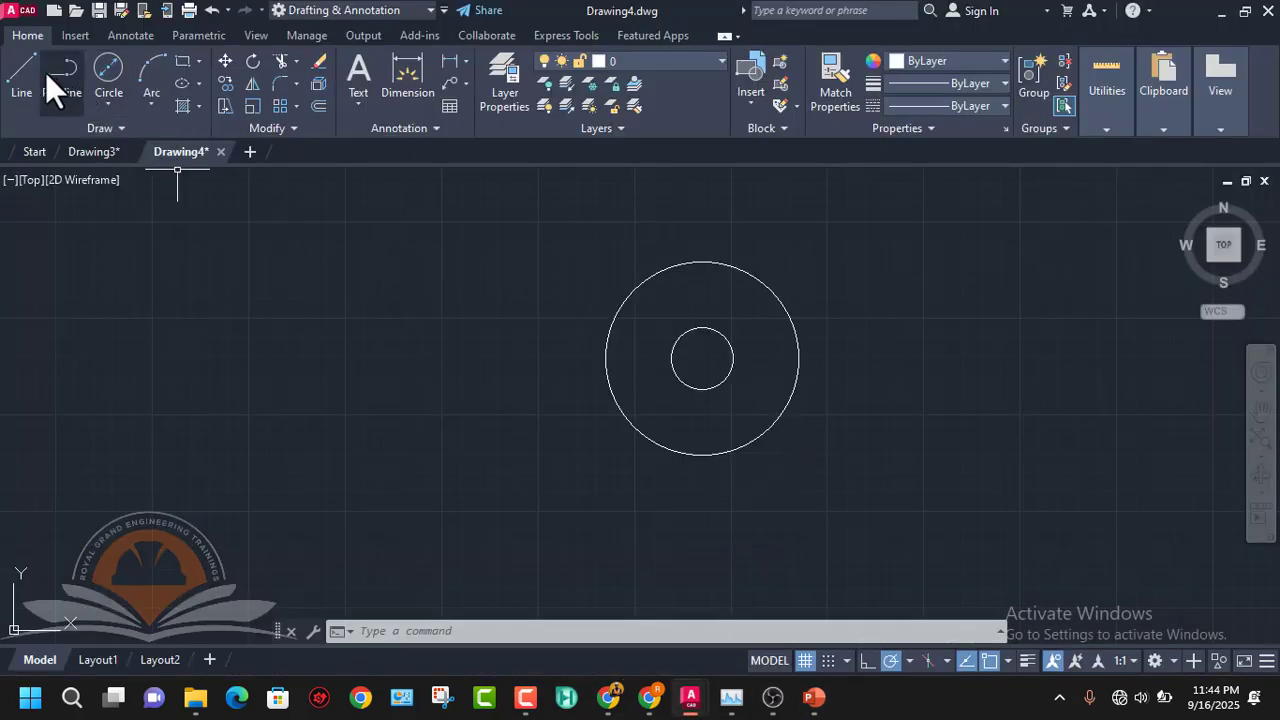
# - Draw a vertical line from the centre of the concentric circles down past the outer circle
pyautogui.click(22, 72)
pyautogui.click(702, 358)
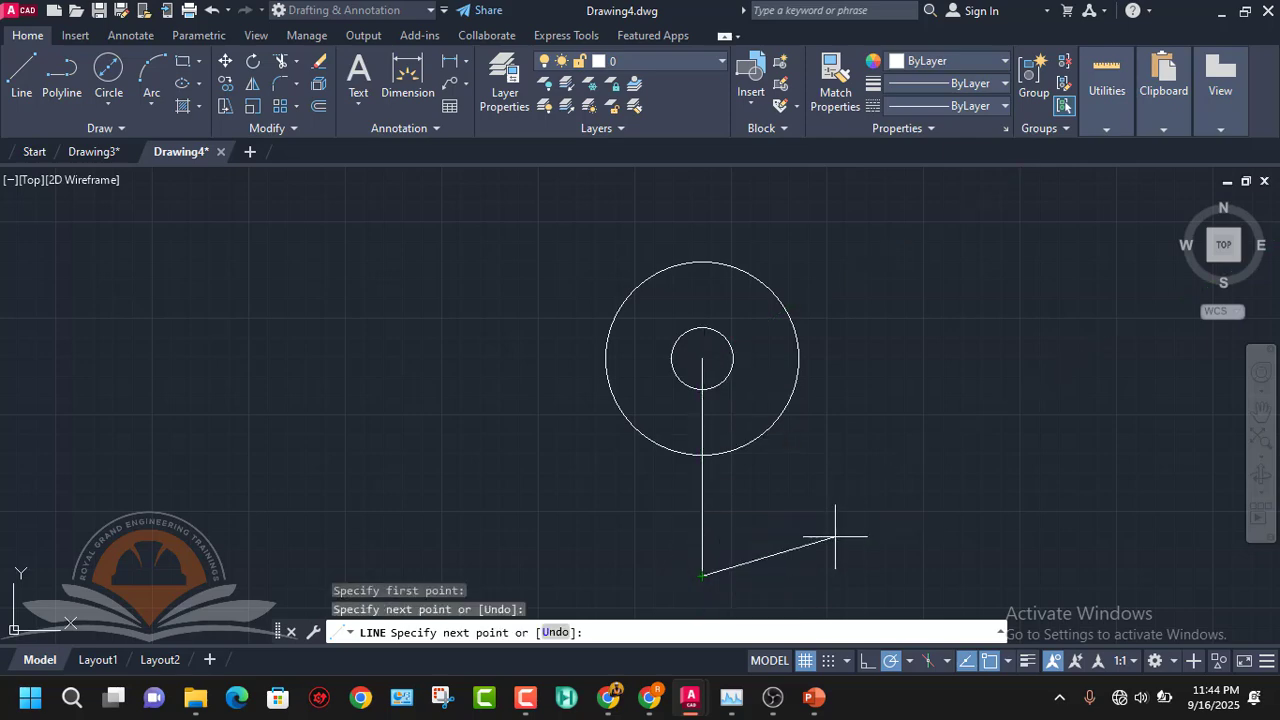
pyautogui.press('Escape')
pyautogui.click(722, 478)
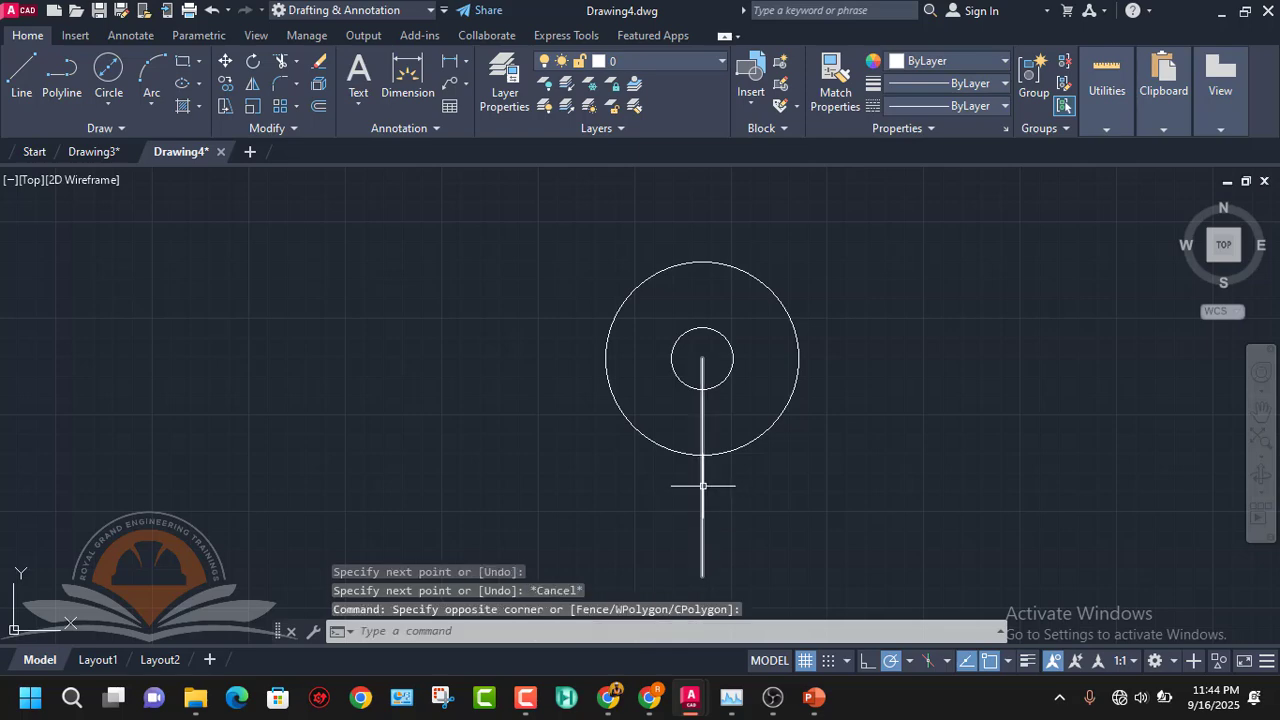
# - Stretch the vertical line's upper end straight up from the circles' centre to well above the outer circle
pyautogui.click(700, 512)
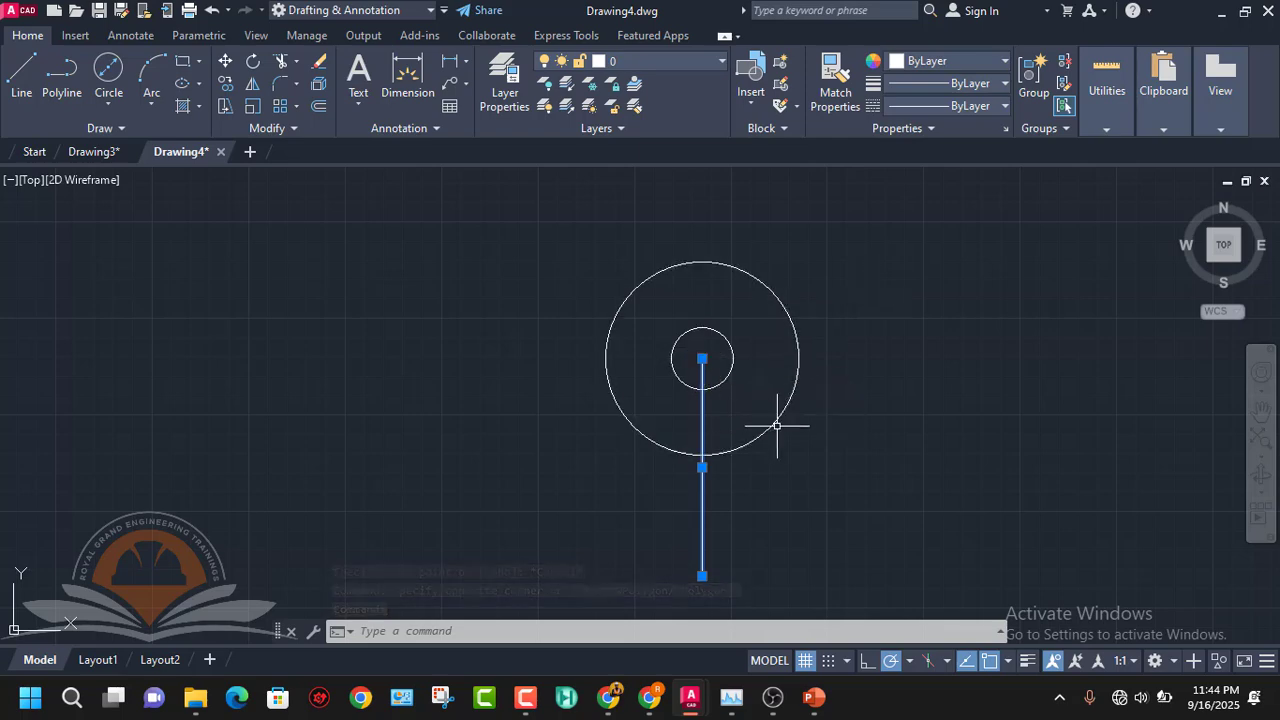
pyautogui.moveTo(702, 358)
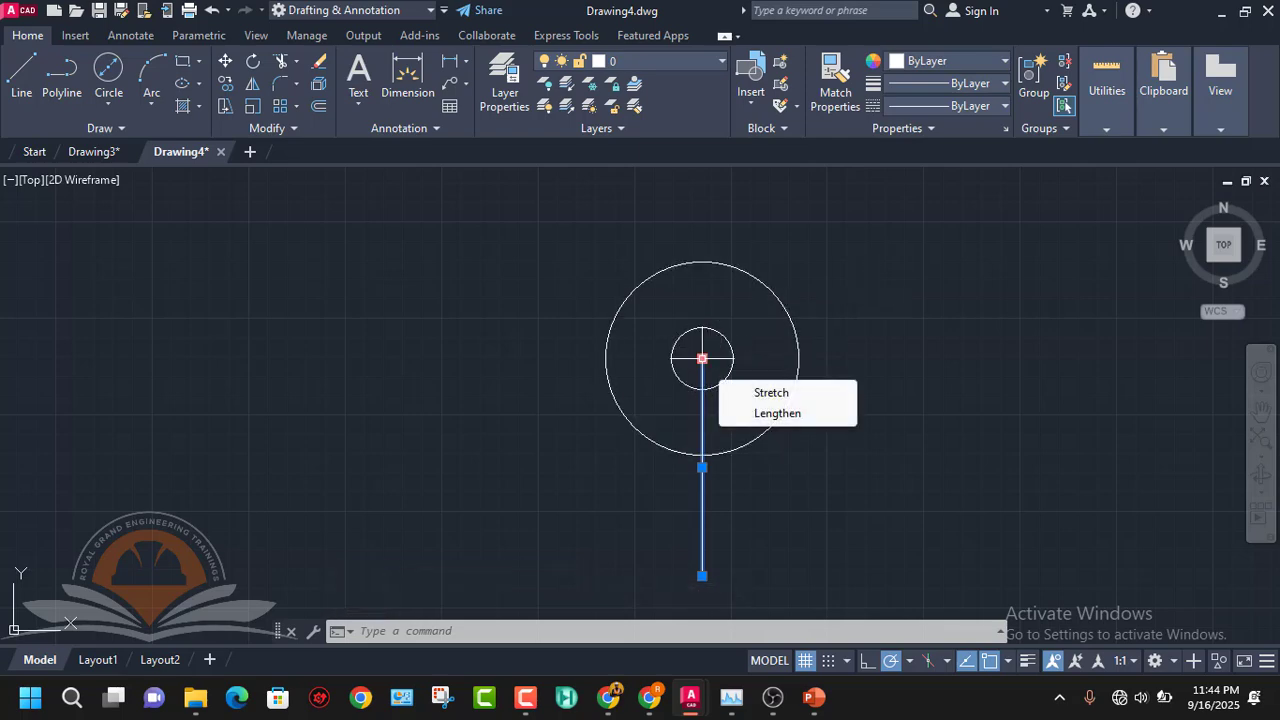
pyautogui.click(702, 358)
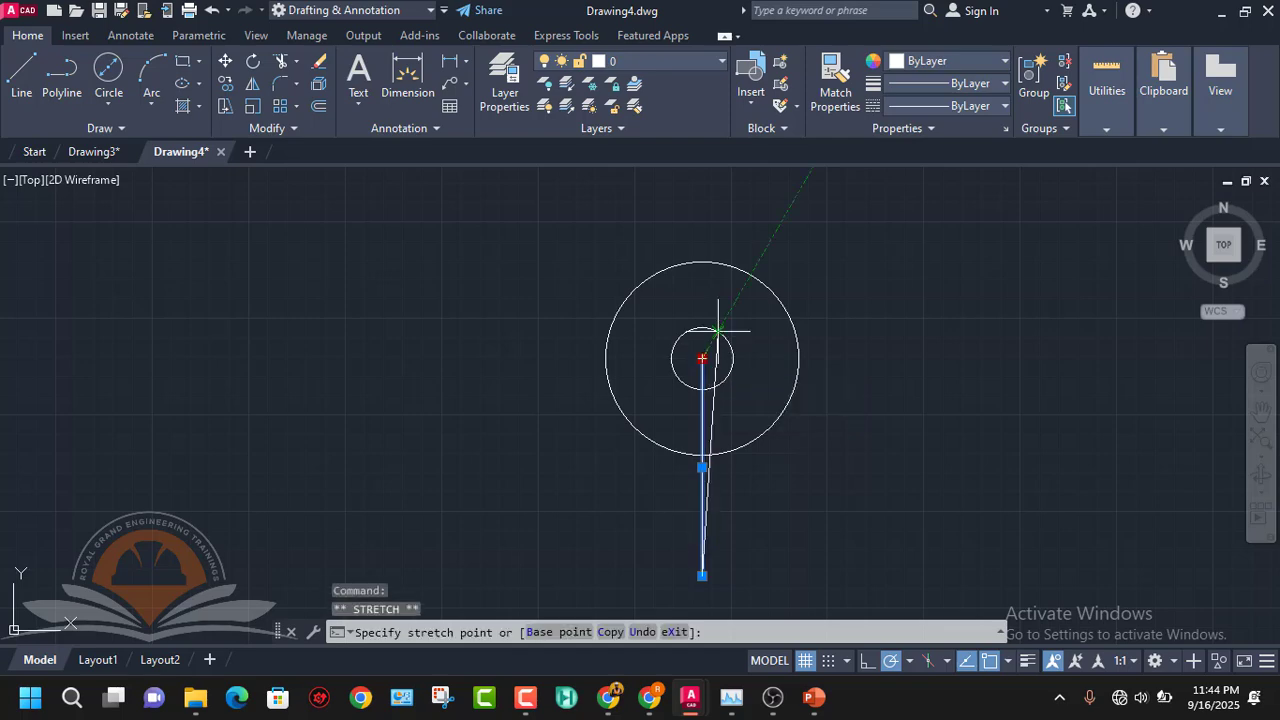
pyautogui.moveTo(703, 200); pyautogui.dragTo(671, 317, button='middle')
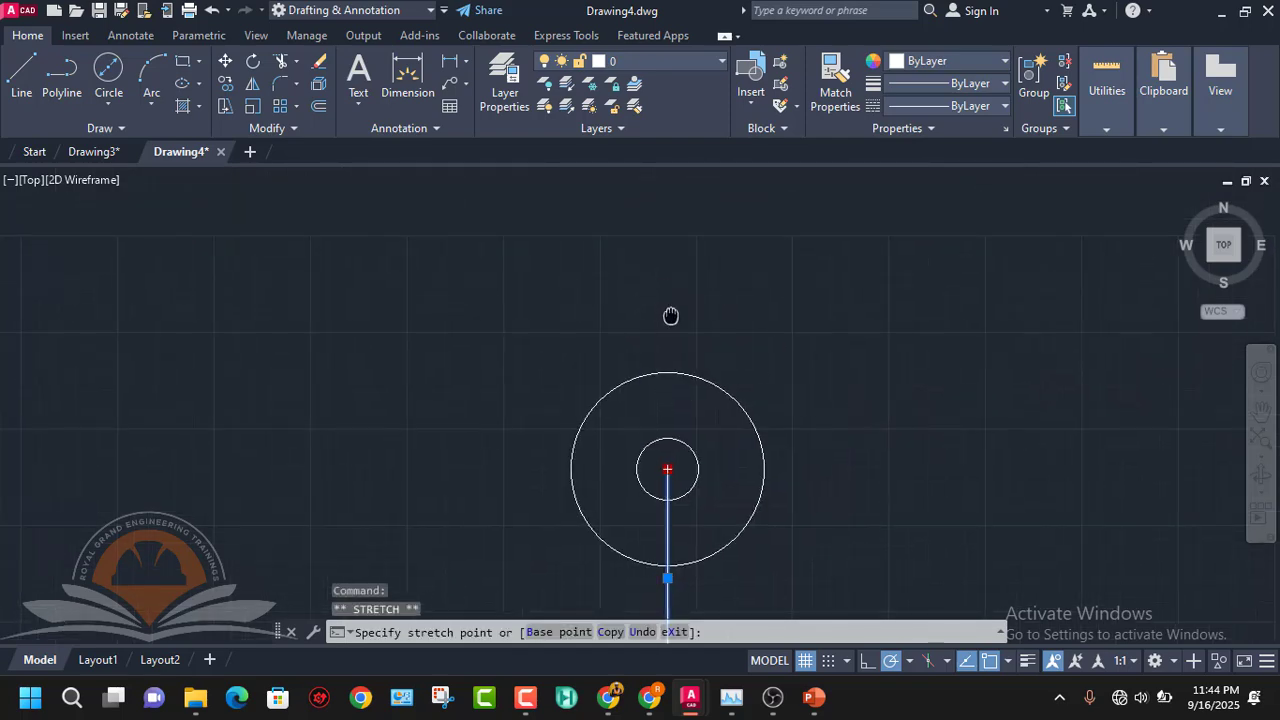
pyautogui.click(668, 237)
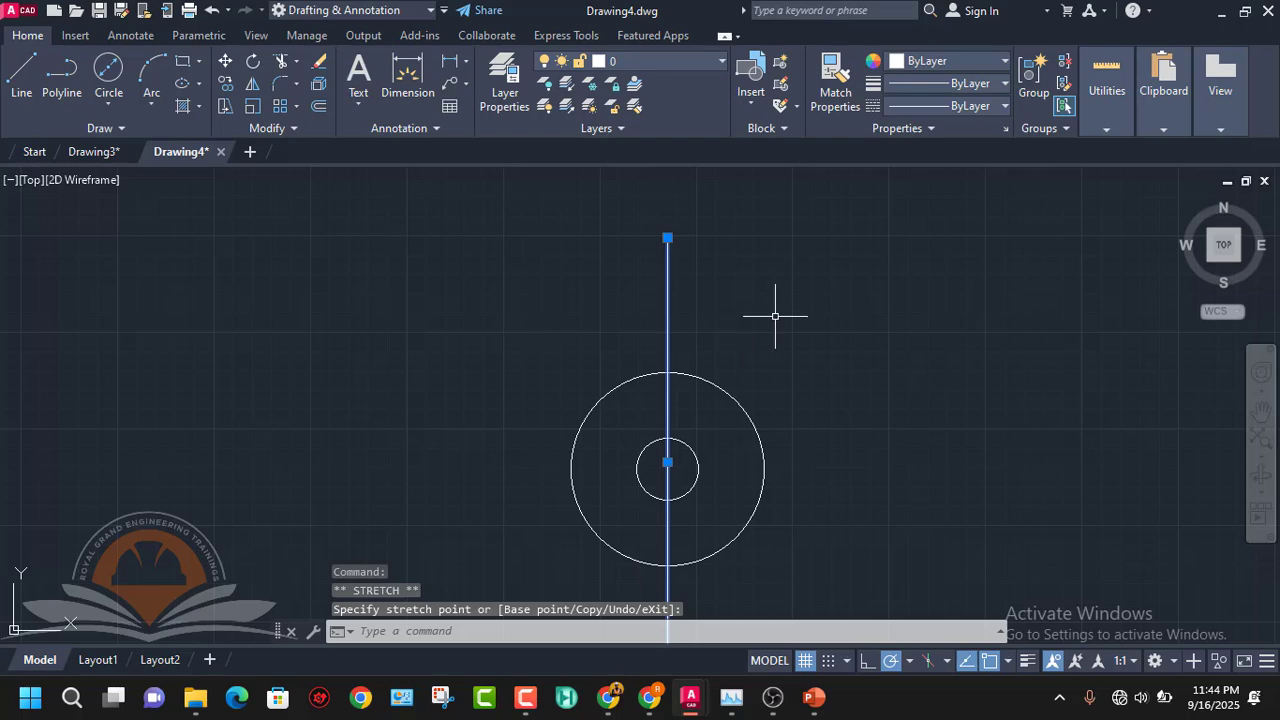
pyautogui.press('Escape')
# - Copy the vertical line 64 units horizontally to the right, using the circles' centre as base point
pyautogui.scroll(-3, 773, 317)
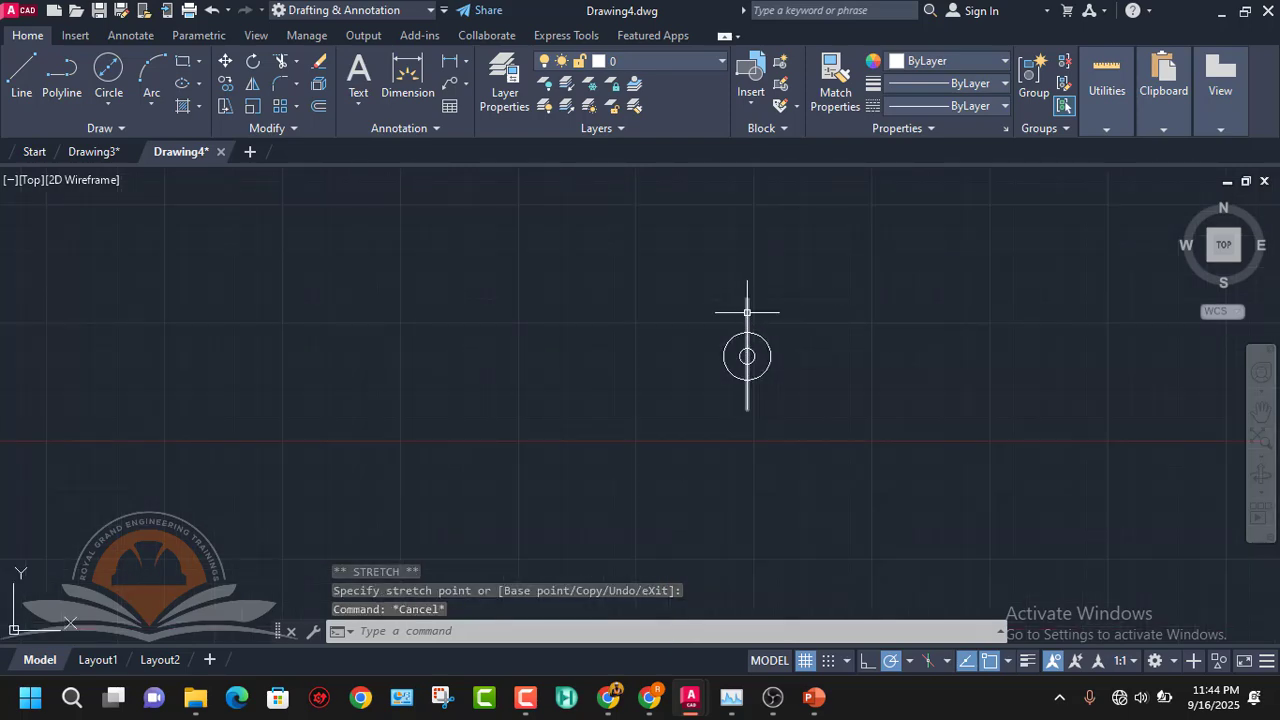
pyautogui.scroll(4, 748, 302)
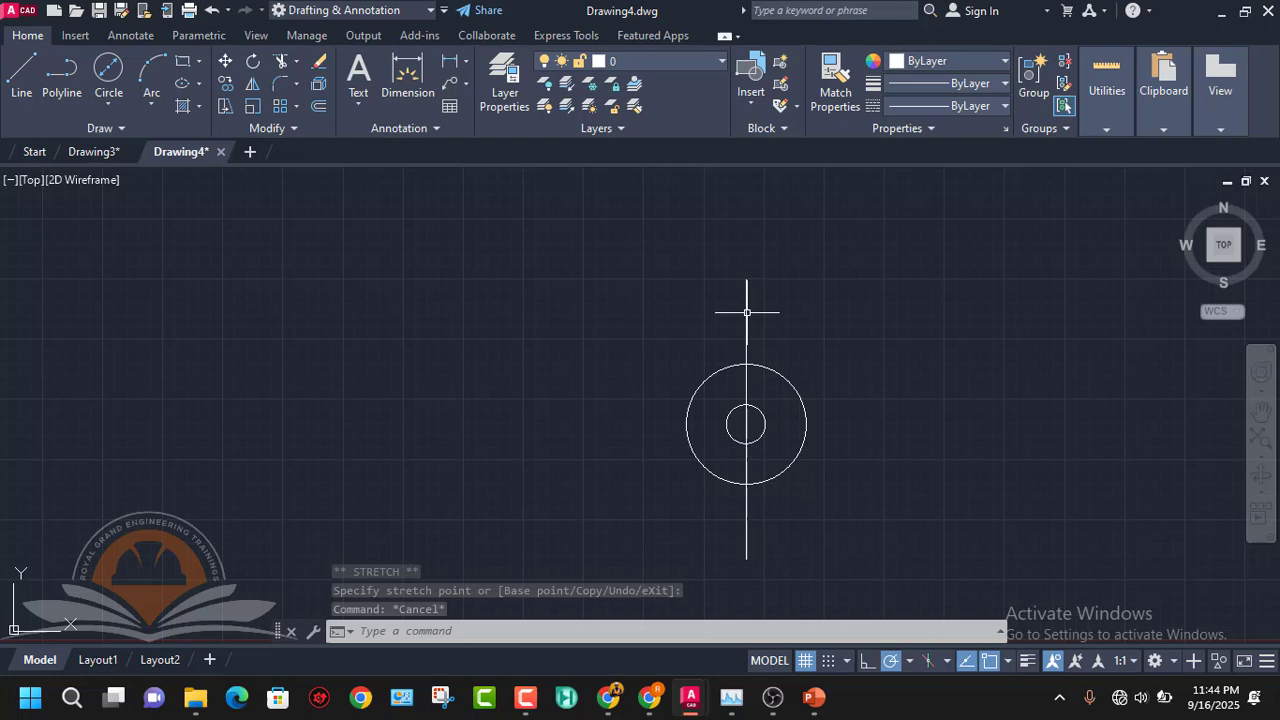
pyautogui.click(229, 83)
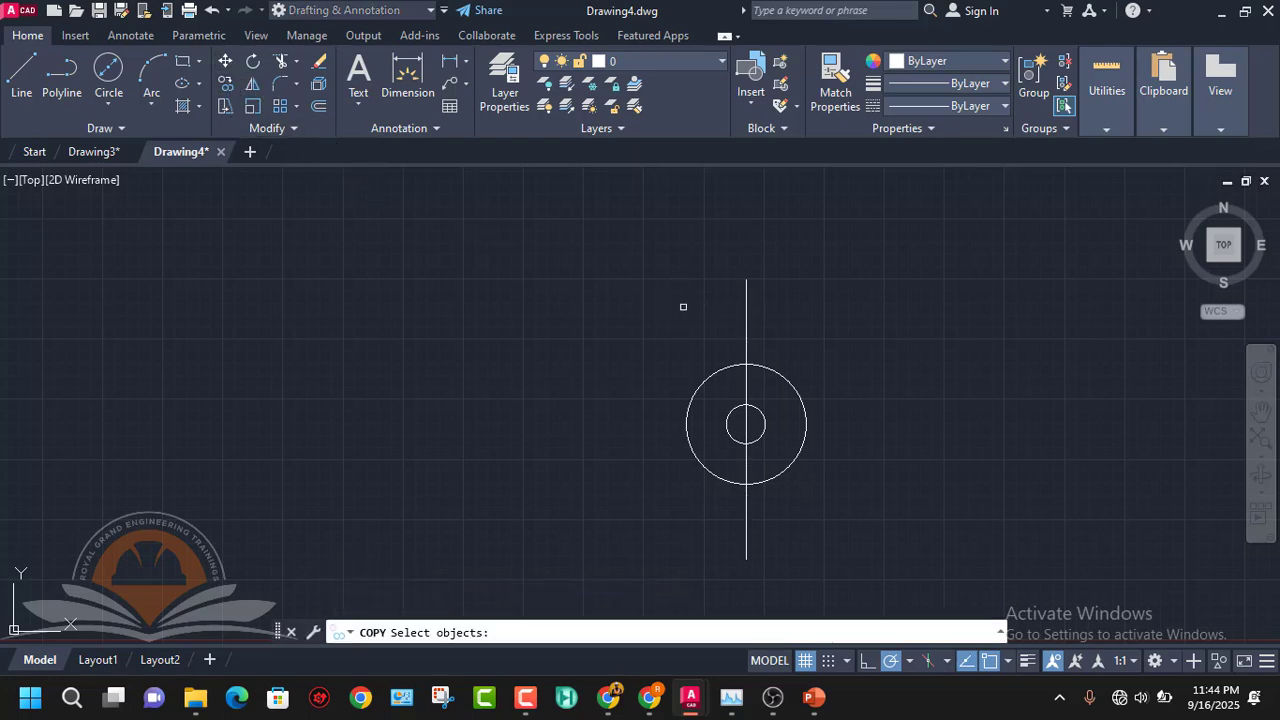
pyautogui.click(747, 300)
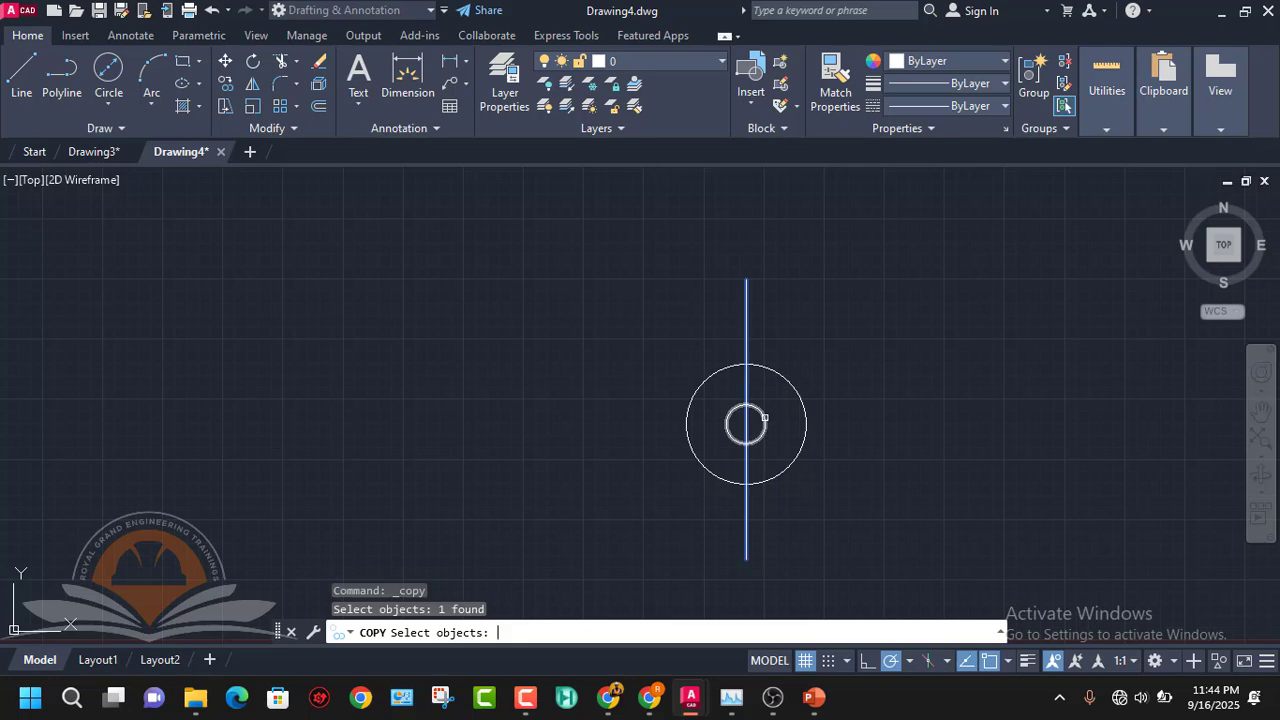
pyautogui.press('Return')
pyautogui.click(746, 424)
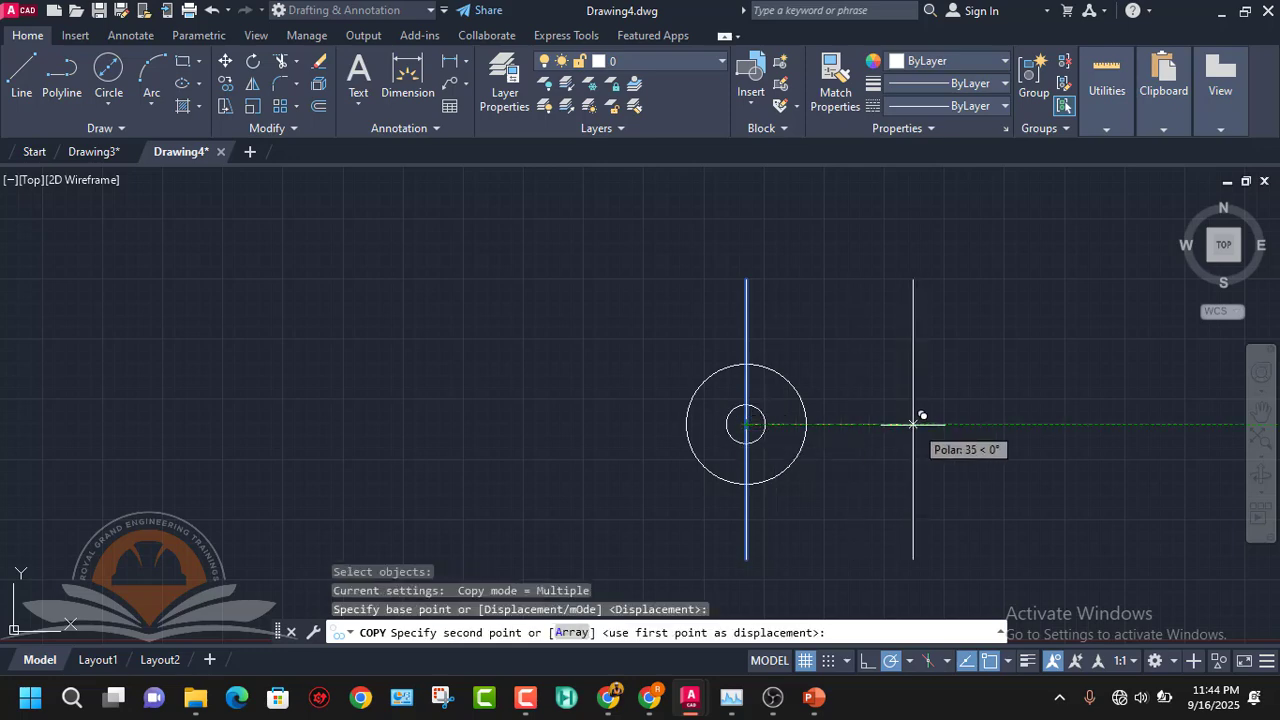
pyautogui.moveTo(815, 703)
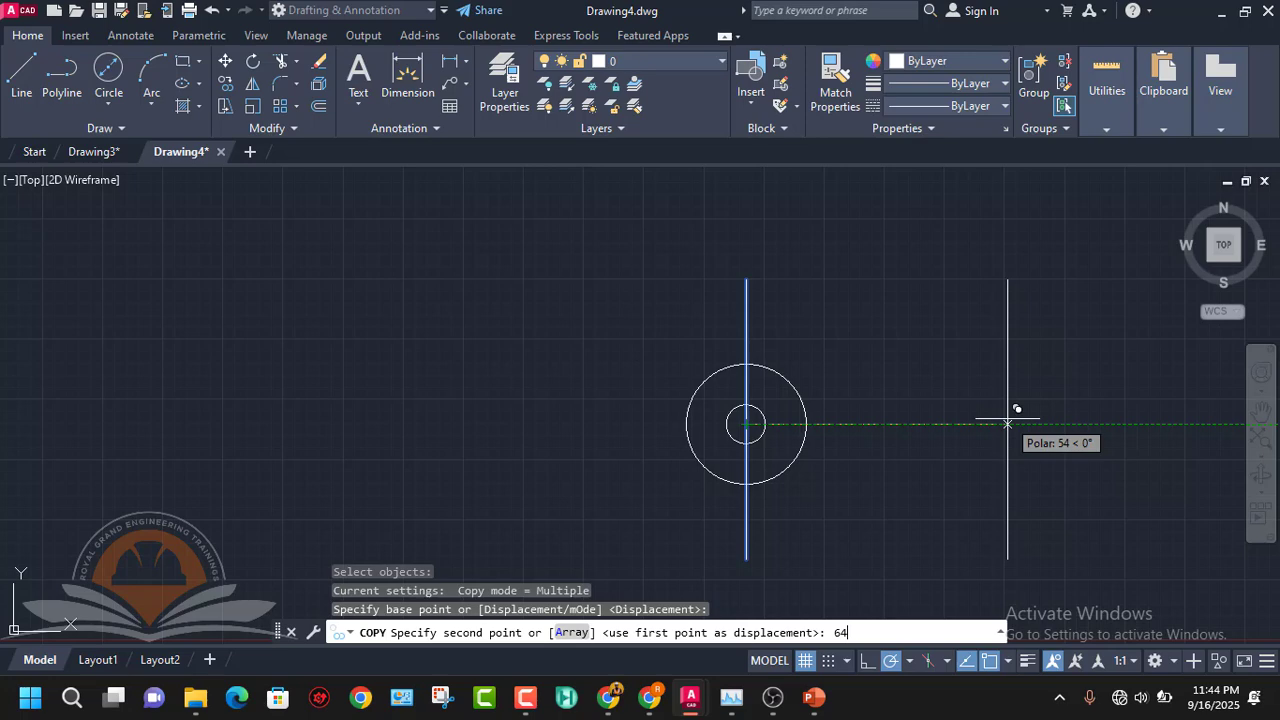
pyautogui.press('Return')
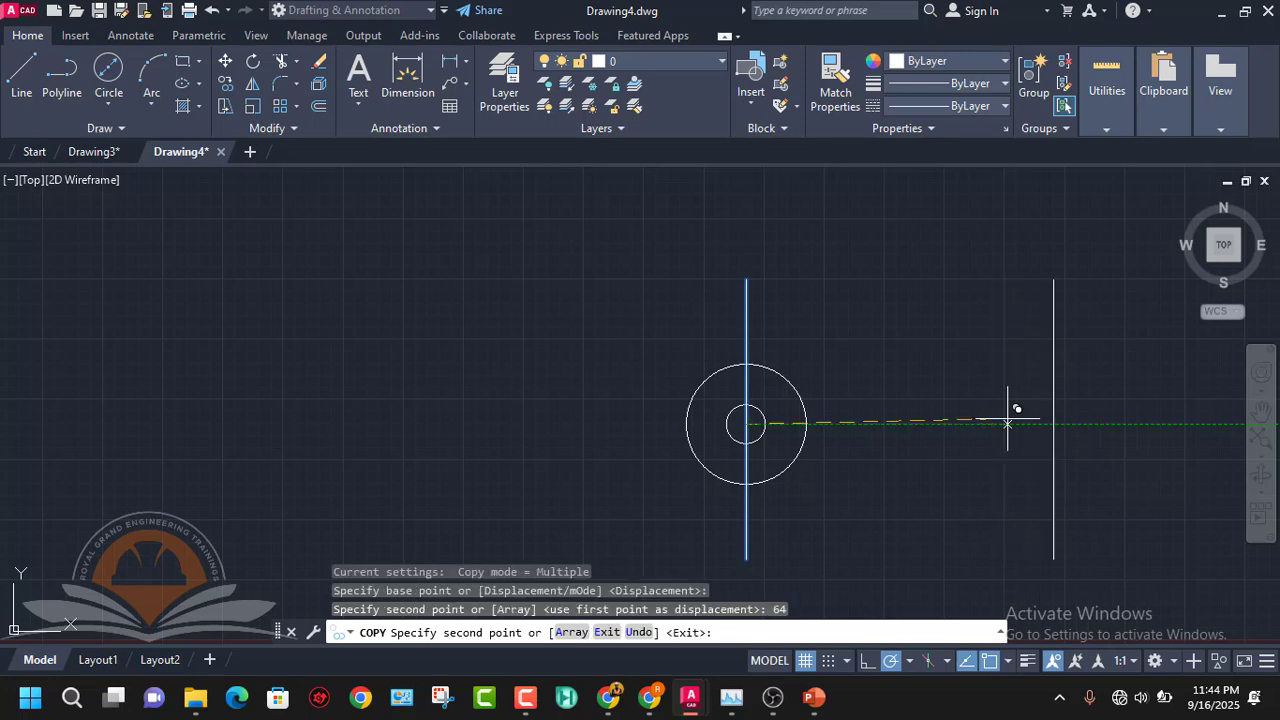
pyautogui.press('Escape')
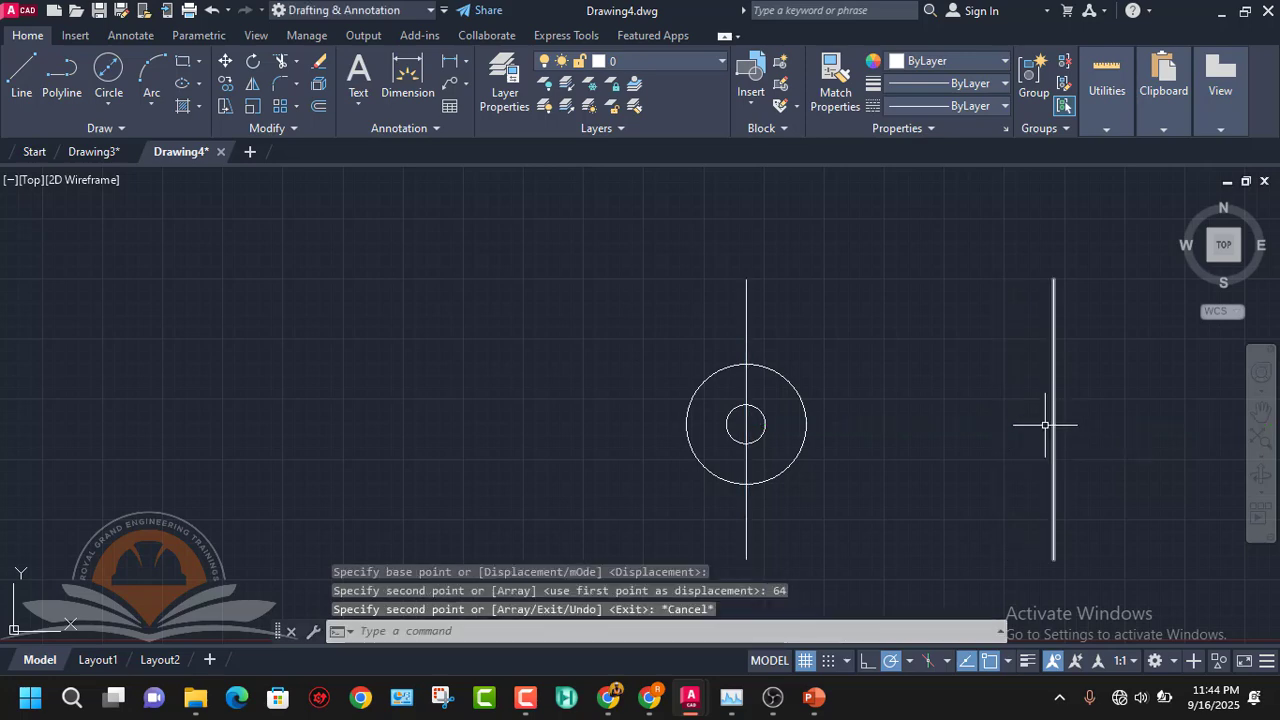
# - Check the small end's radii on the Example 2 slide in PowerPoint and return to Drawing4 in AutoCAD
pyautogui.click(848, 615)
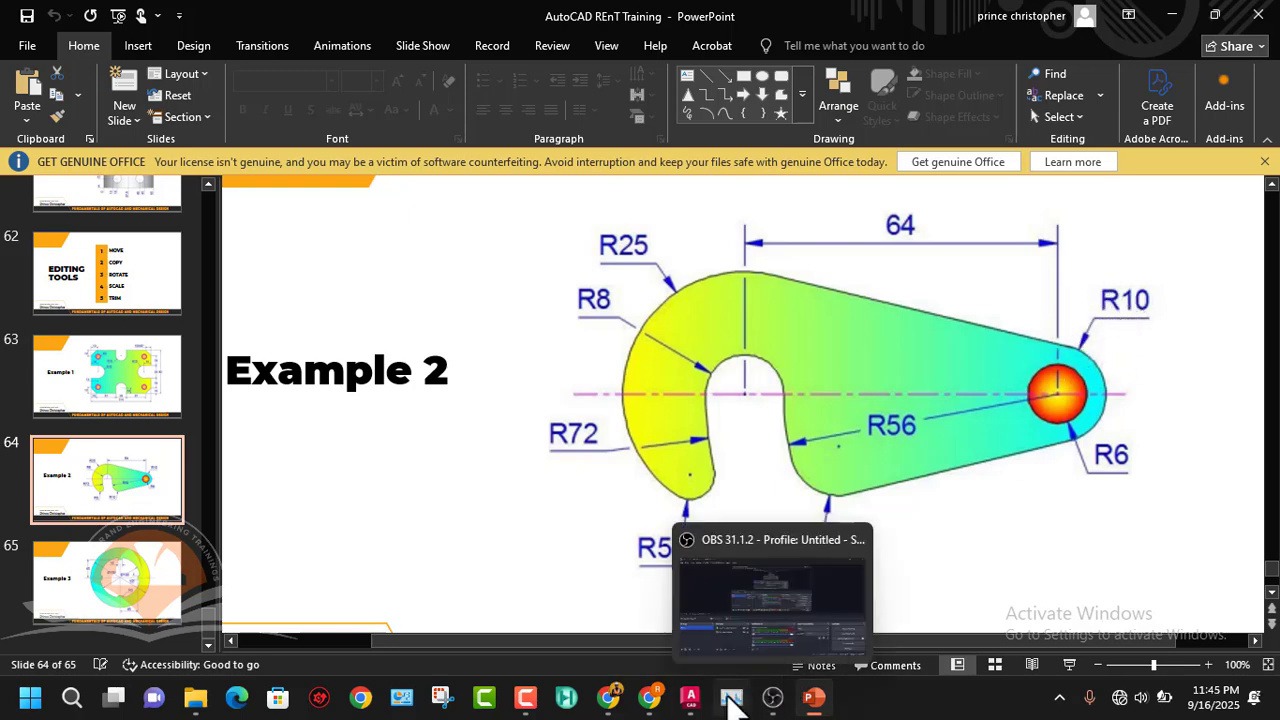
pyautogui.moveTo(692, 700)
pyautogui.click(799, 618)
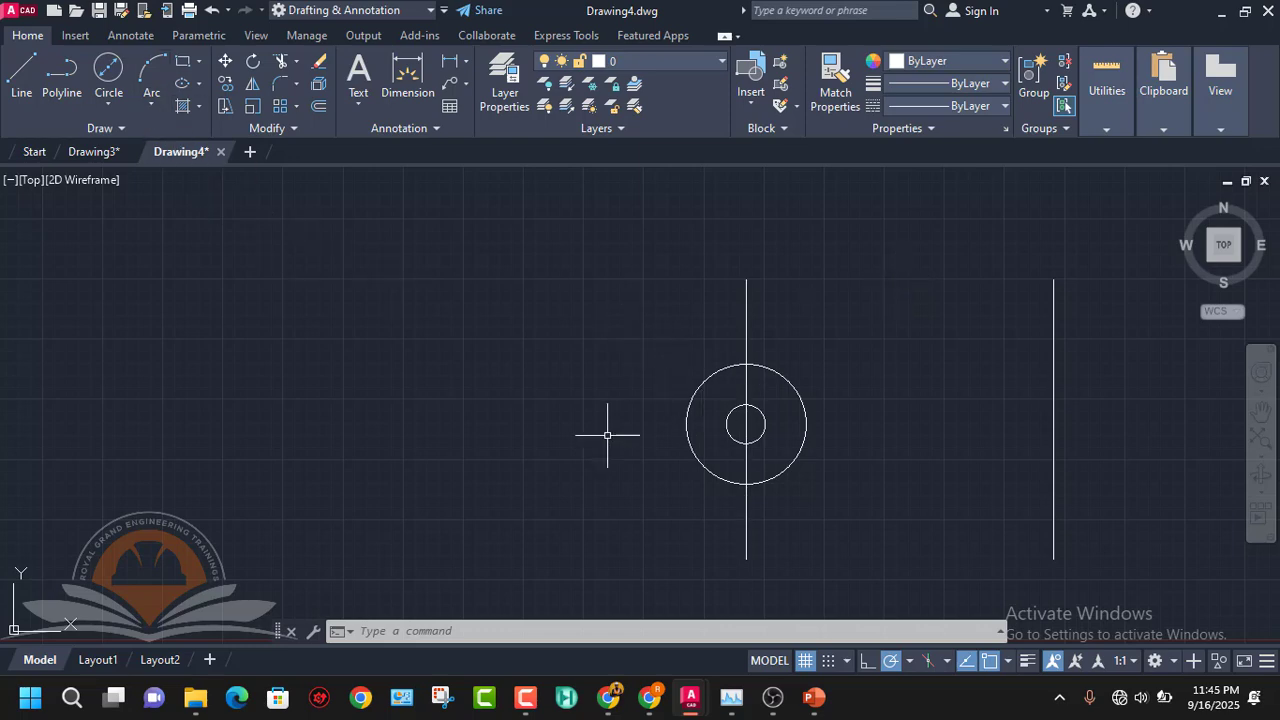
# - Draw a horizontal line from the concentric circles' centre to a point beyond the copied vertical line
pyautogui.click(24, 85)
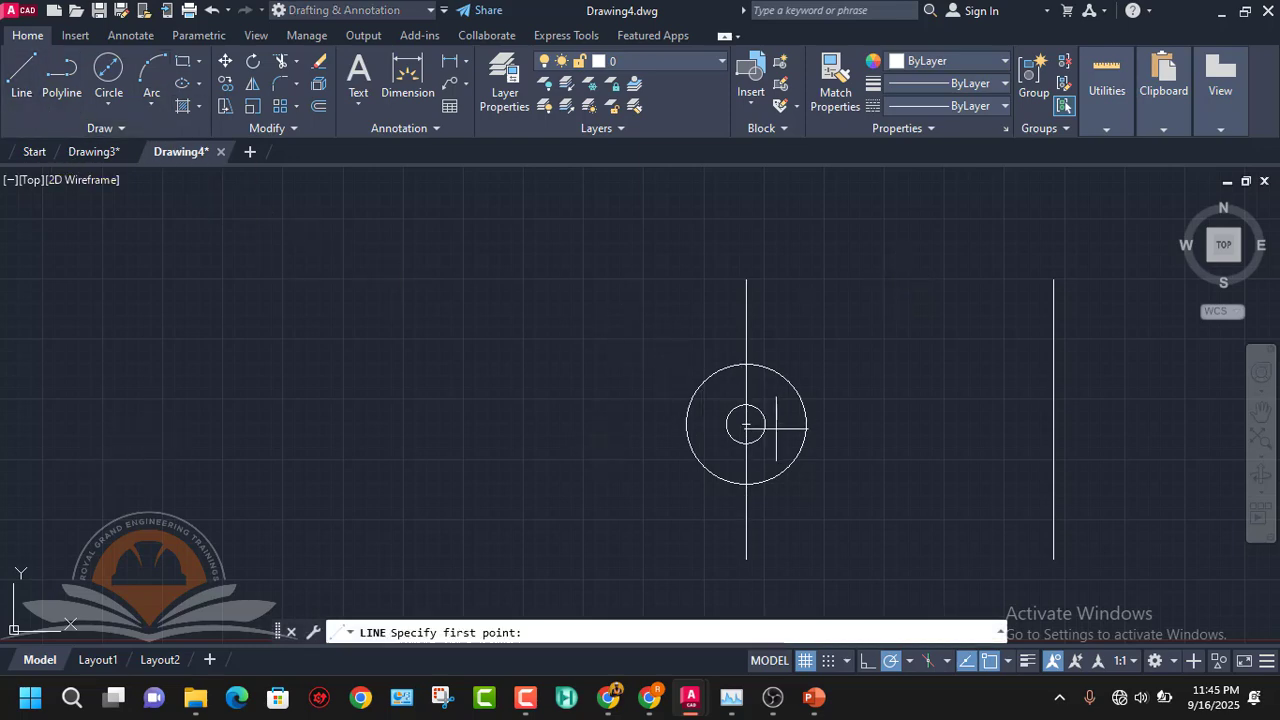
pyautogui.click(746, 424)
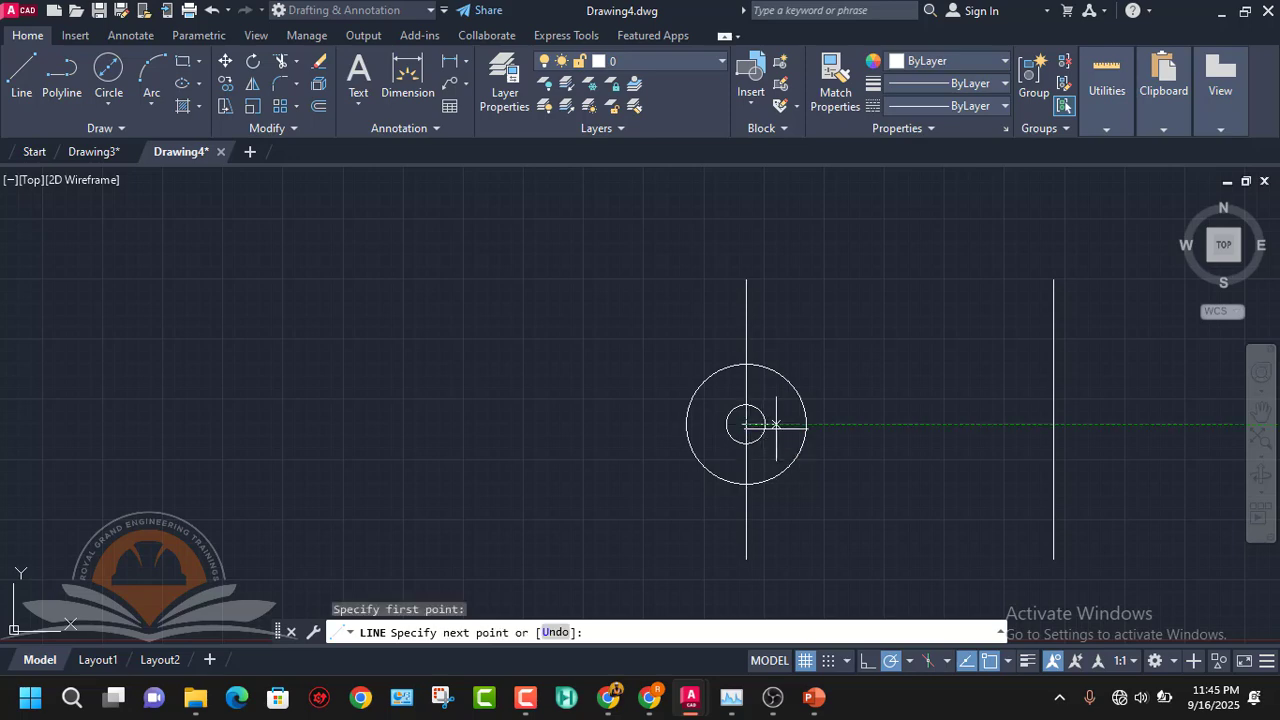
pyautogui.click(1144, 424)
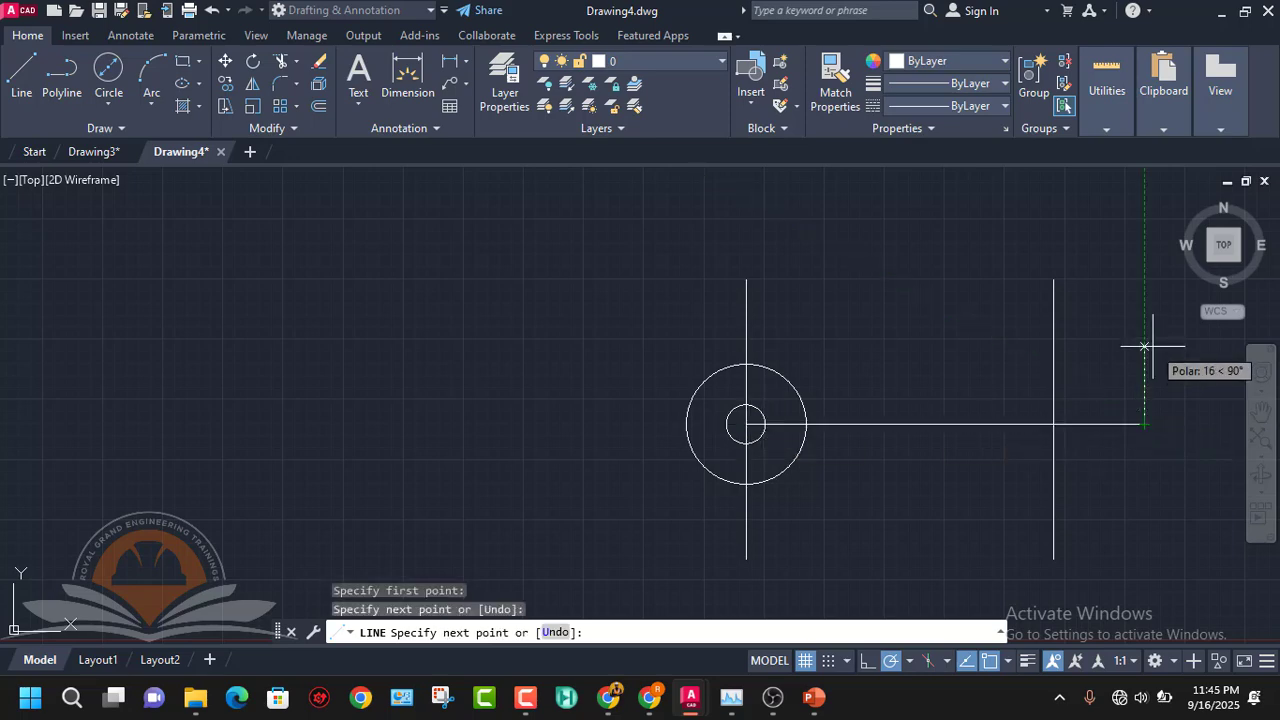
pyautogui.press('Escape')
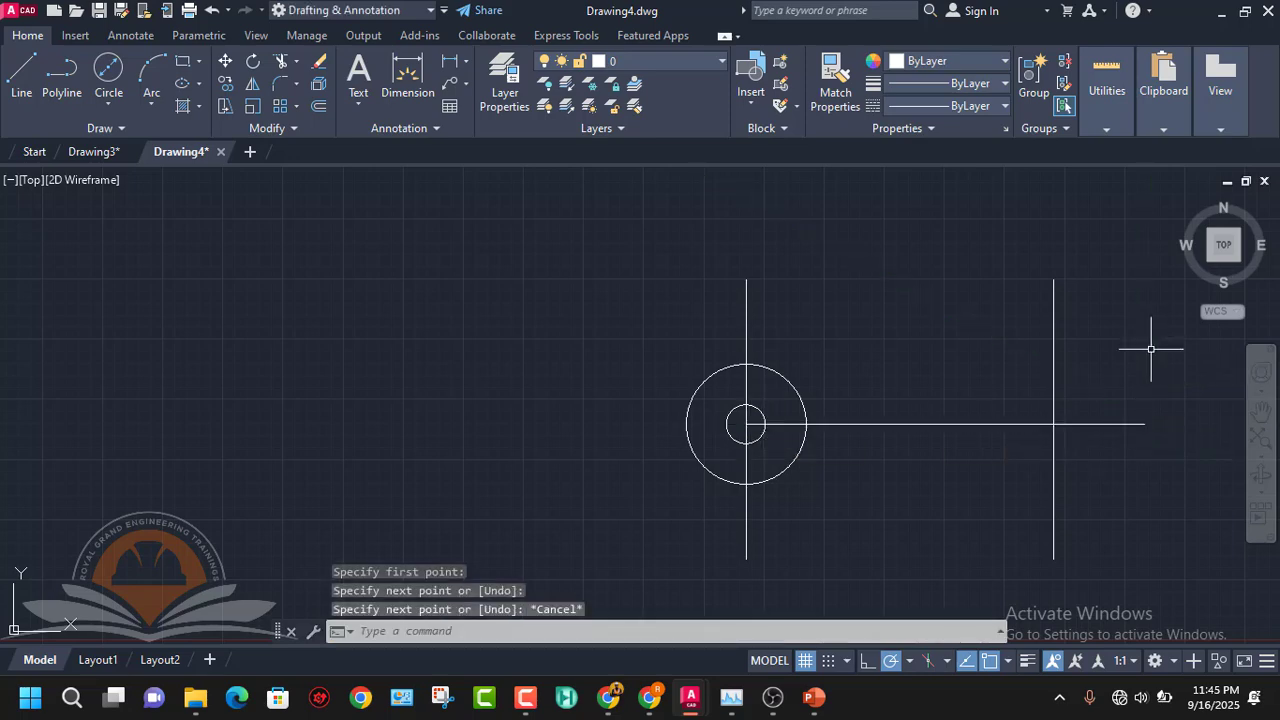
# - Draw a circle of diameter 6 centred where the horizontal line crosses the copied vertical line
pyautogui.click(104, 62)
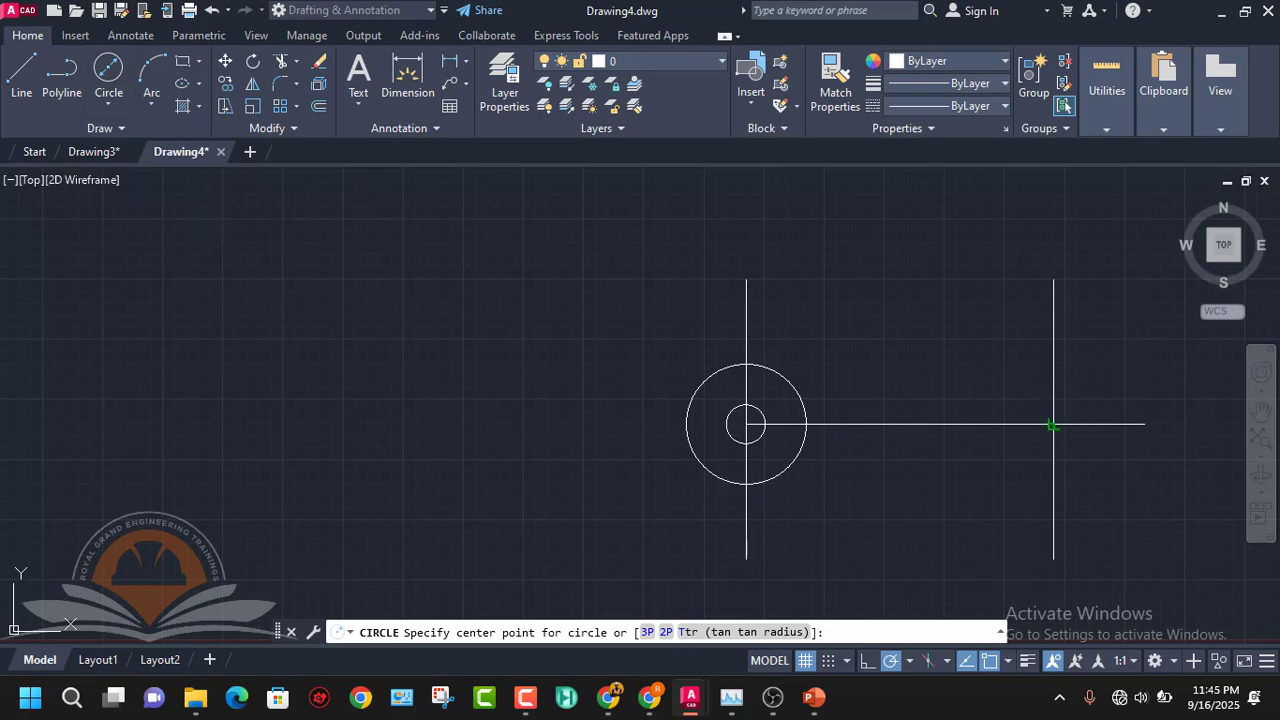
pyautogui.click(1052, 424)
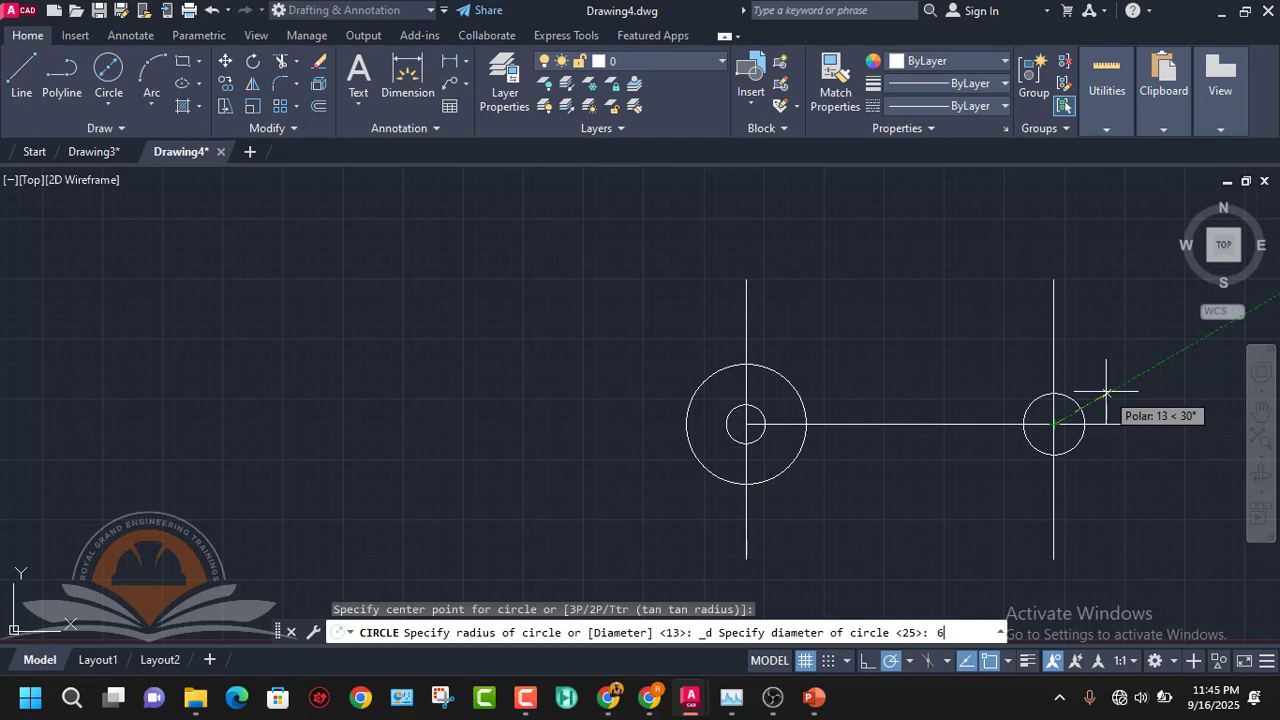
pyautogui.write('6')
pyautogui.press('Return')
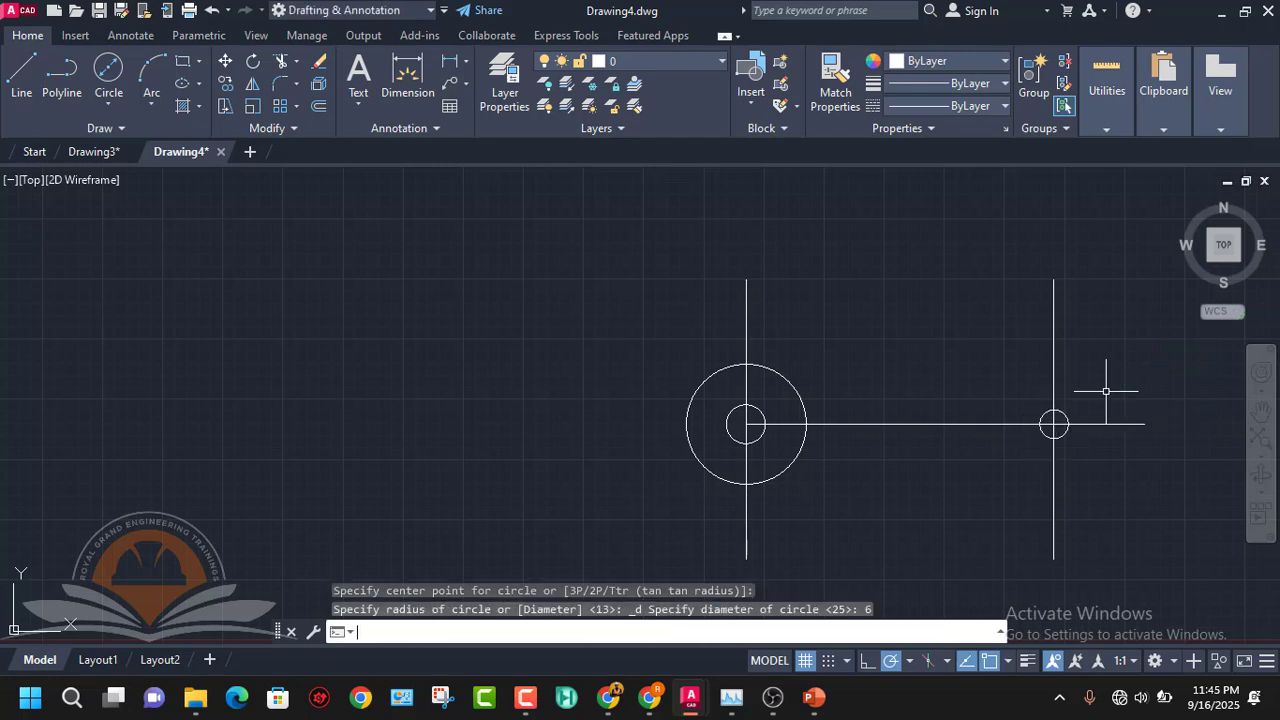
# - Draw a circle of diameter 10 concentric with the small circle at the horizontal line's crossing with the copied vertical line
pyautogui.click(118, 80)
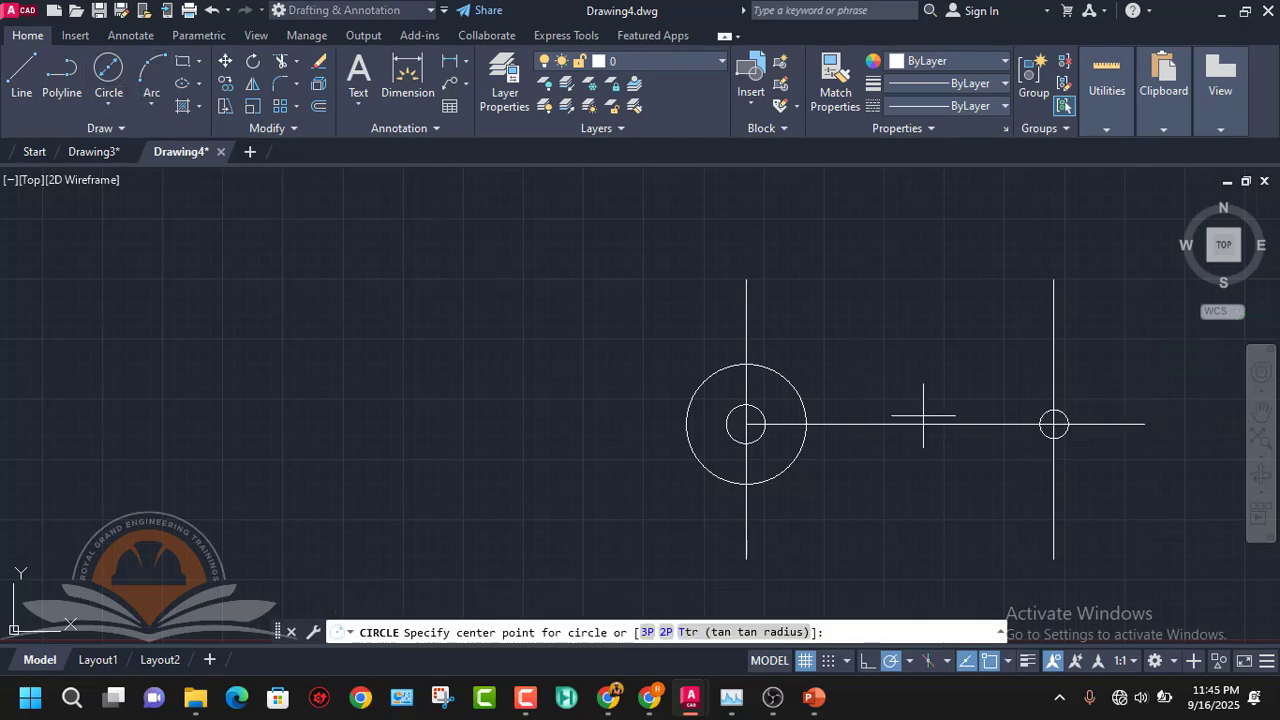
pyautogui.click(1054, 424)
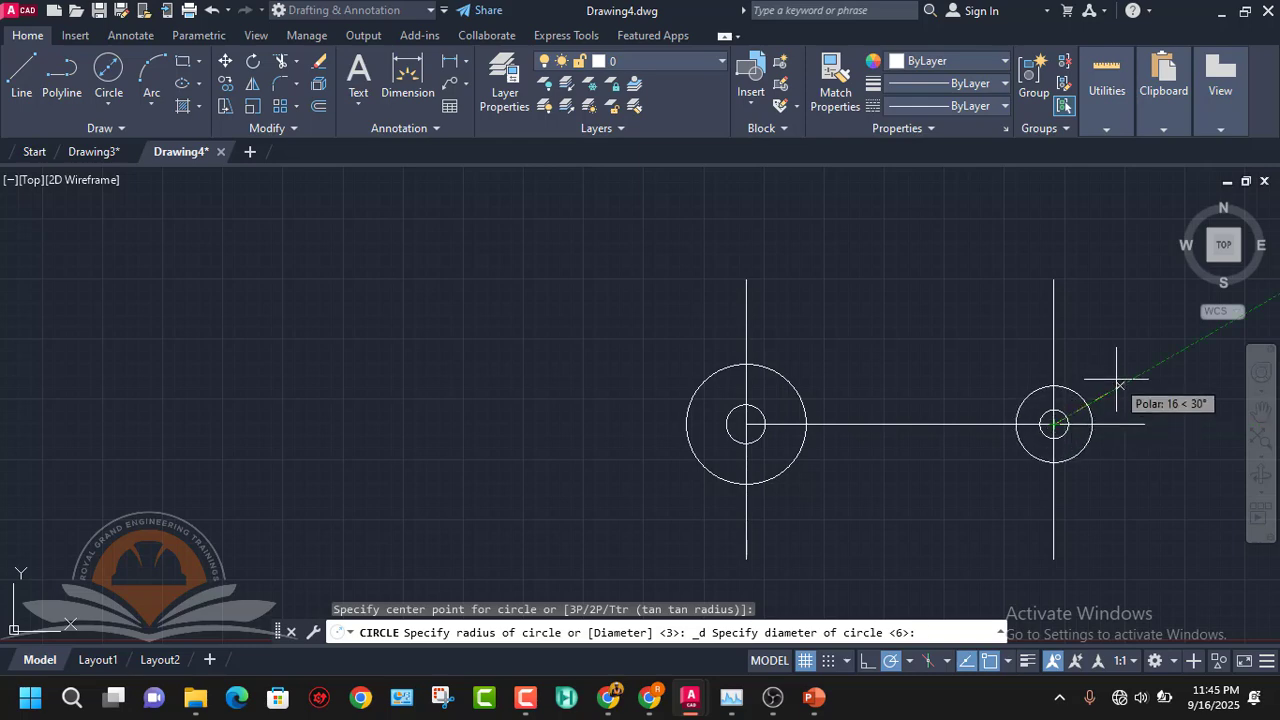
pyautogui.press('Return')
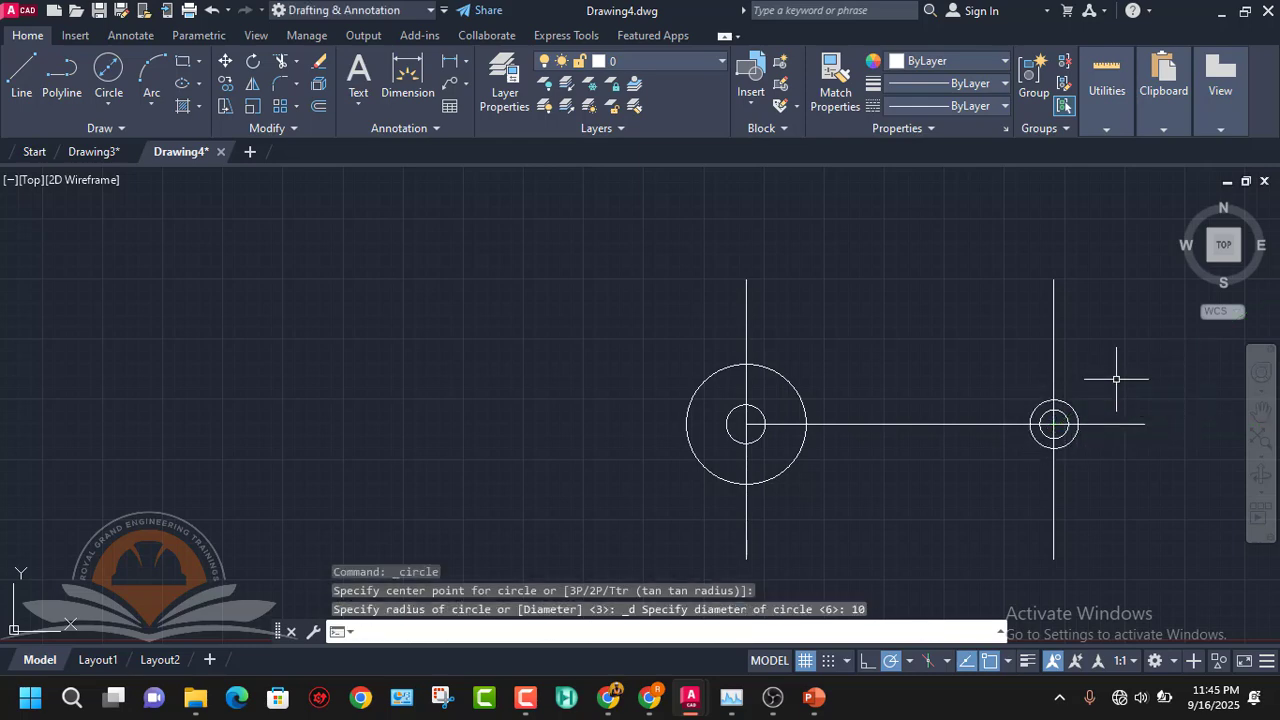
# - Check the Example 2 slide in PowerPoint for the straight upper edge and return to Drawing4 in AutoCAD
pyautogui.moveTo(830, 714)
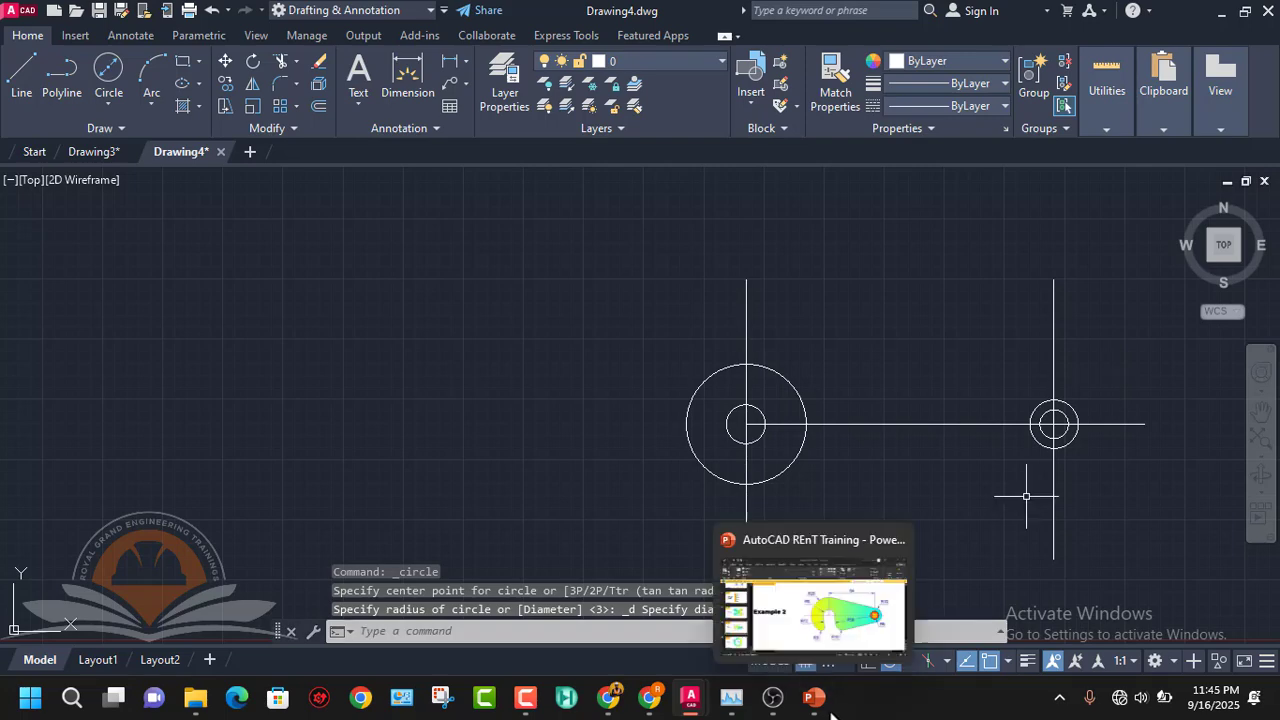
pyautogui.click(843, 626)
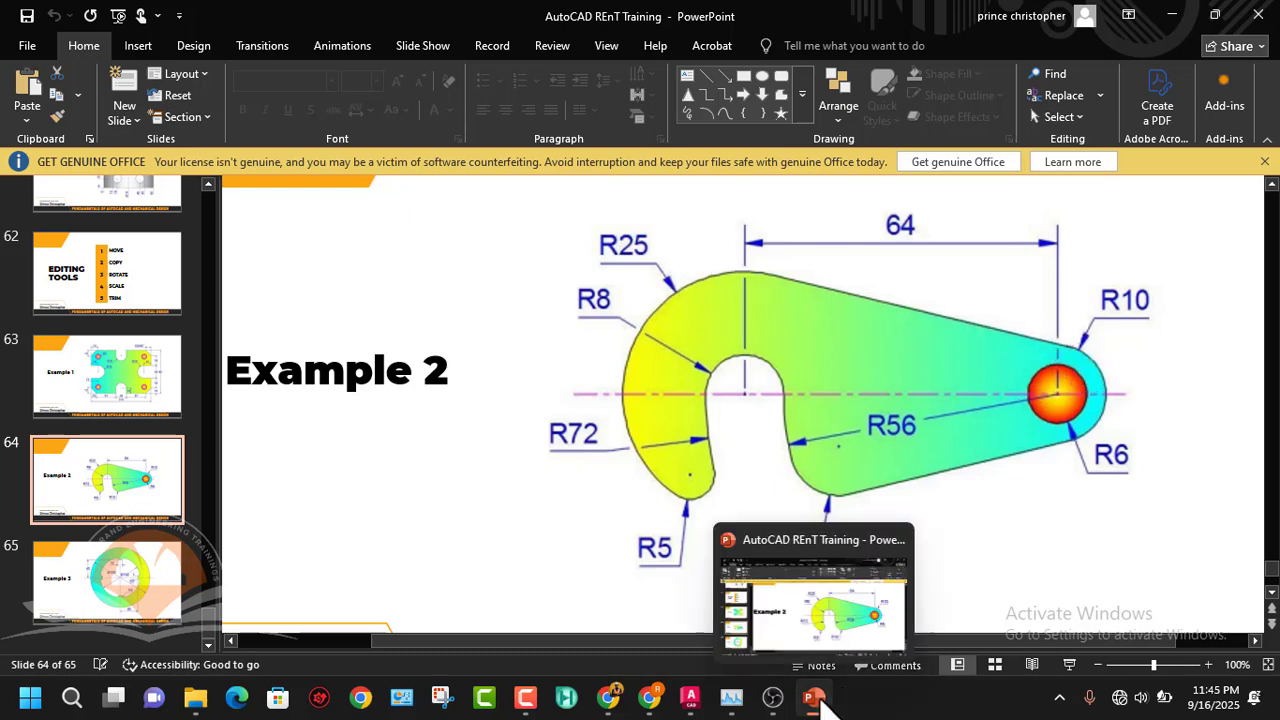
pyautogui.moveTo(712, 700)
pyautogui.click(802, 618)
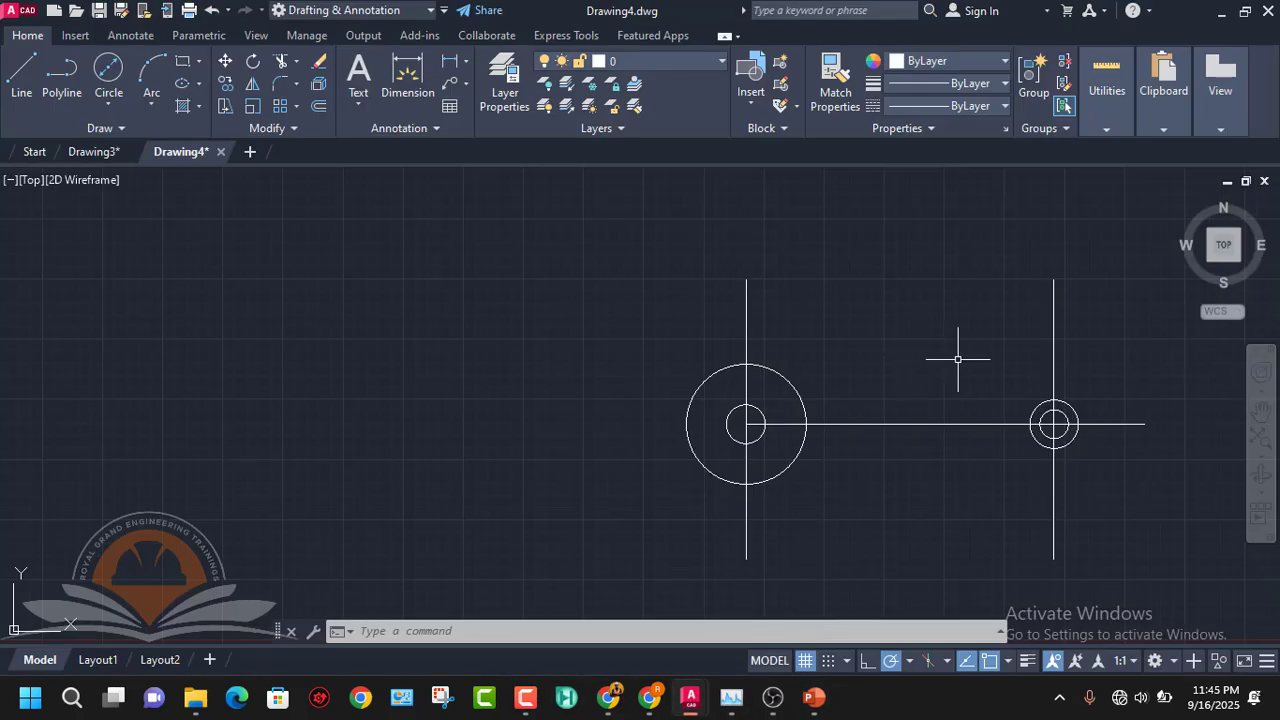
# - Draw a line across the top from the small end's outer circle to the large outer circle, using tangent snaps at both ends
pyautogui.click(34, 70)
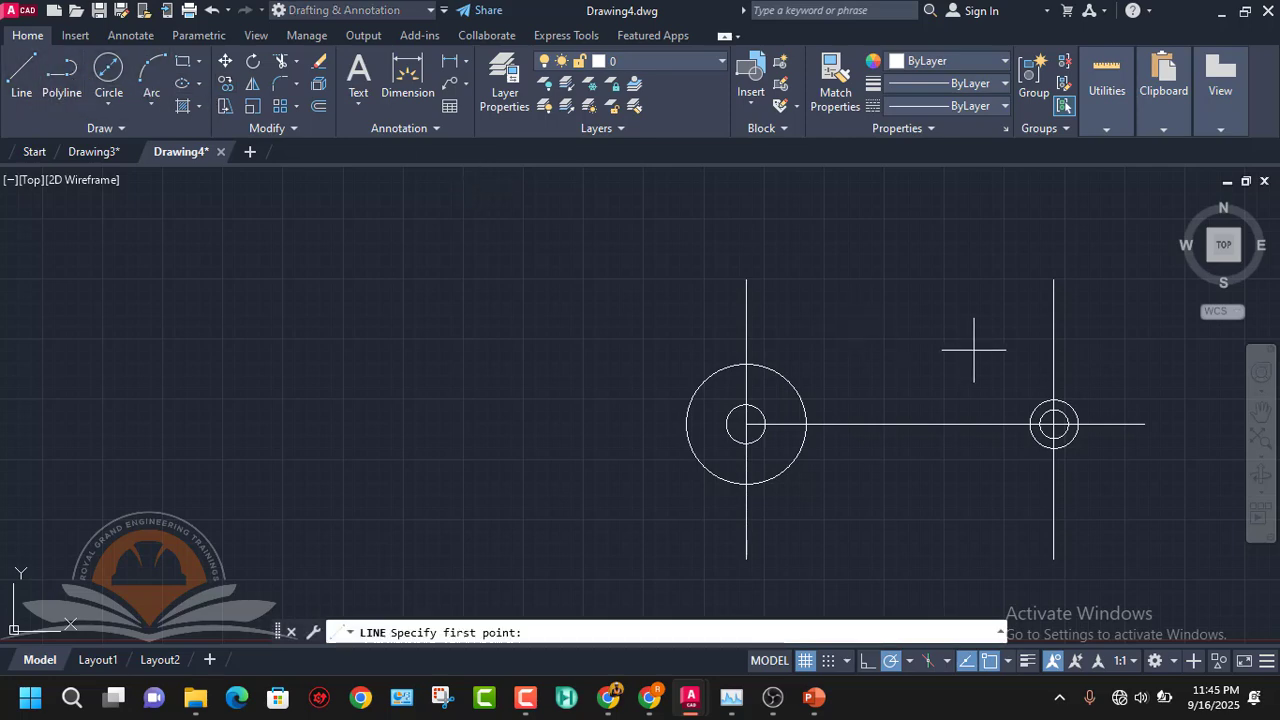
pyautogui.scroll(5, 1053, 410)
pyautogui.moveTo(1049, 400); pyautogui.dragTo(752, 346, button='middle')
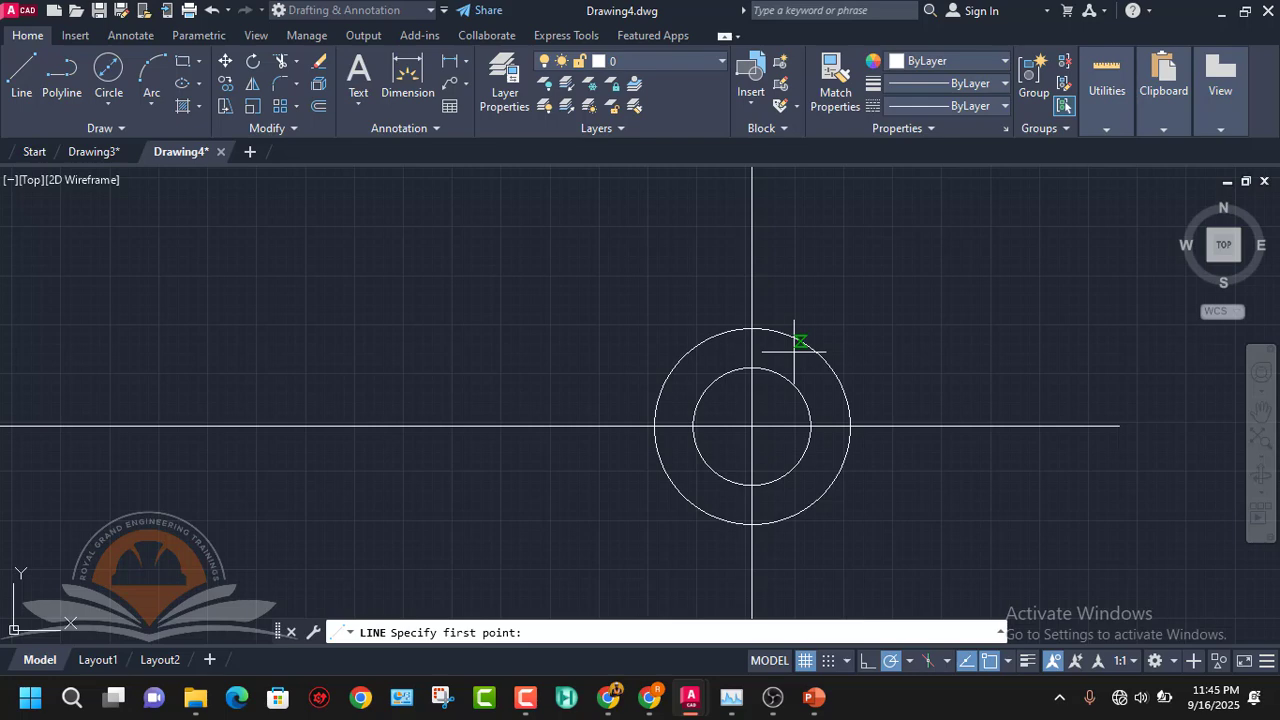
pyautogui.press('F8')
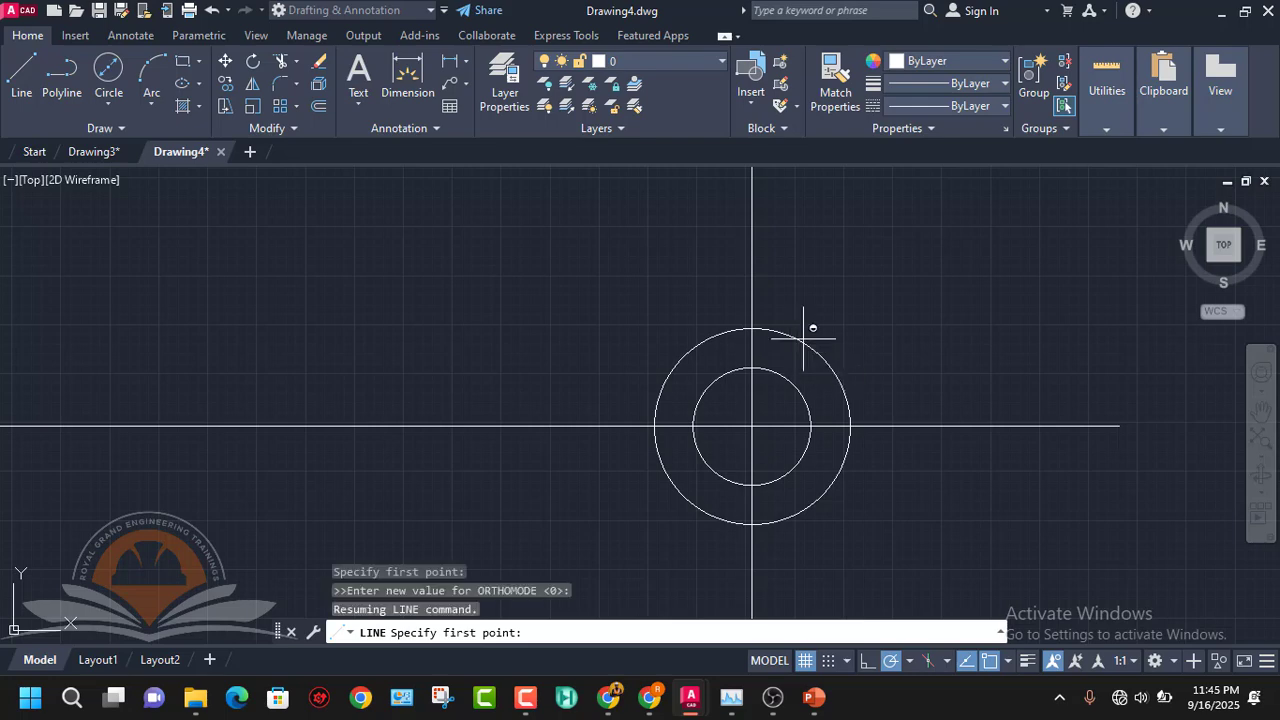
pyautogui.press('F8')
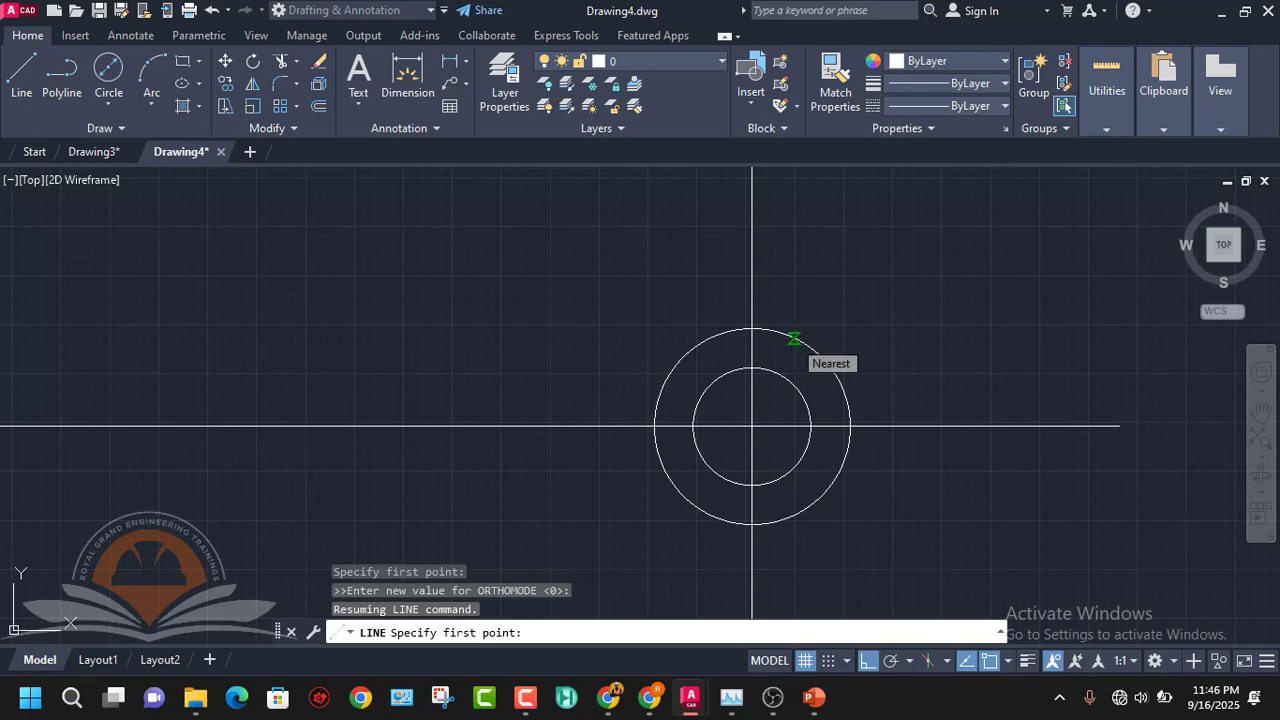
pyautogui.keyDown('shift'); pyautogui.rightClick(793, 339); pyautogui.keyUp('shift')
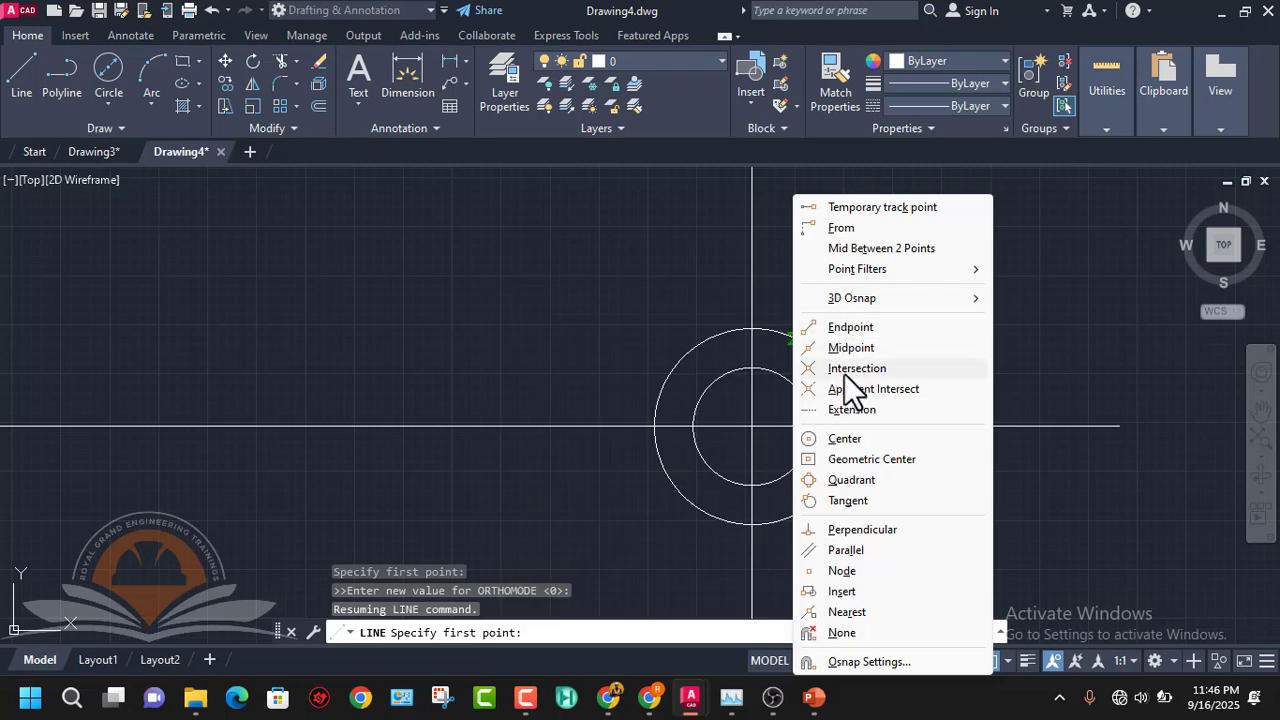
pyautogui.click(848, 501)
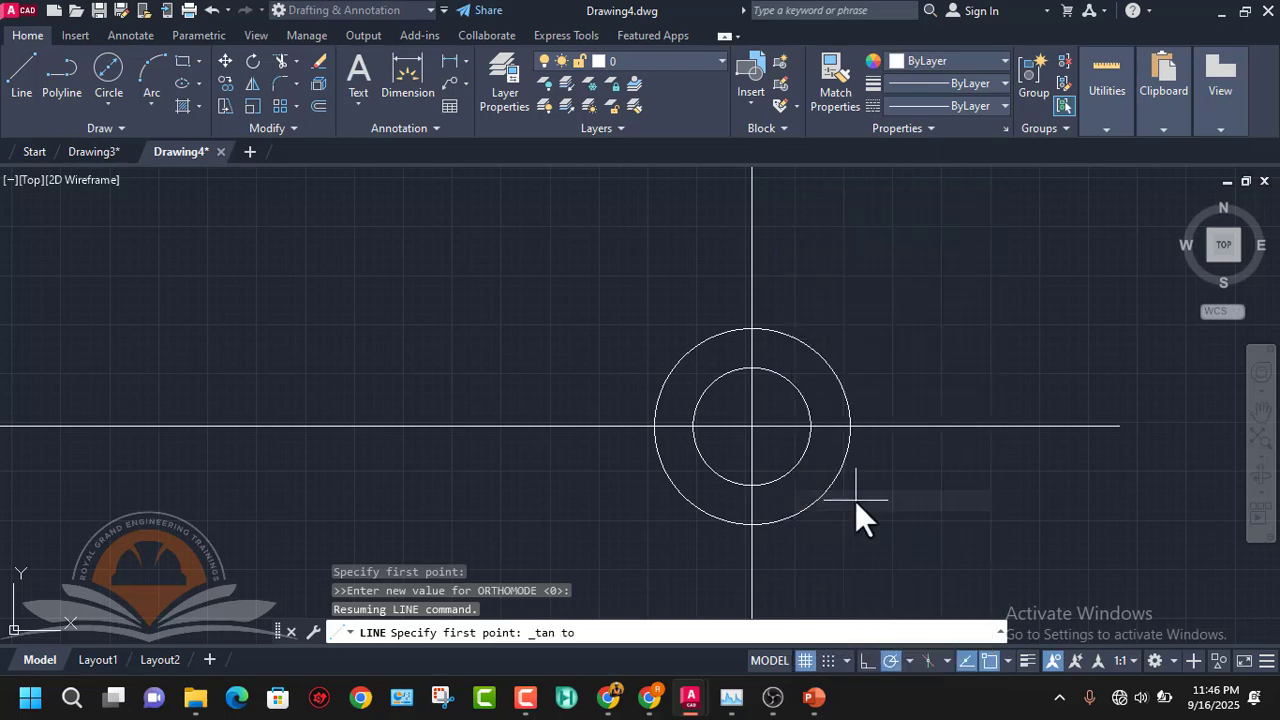
pyautogui.click(819, 345)
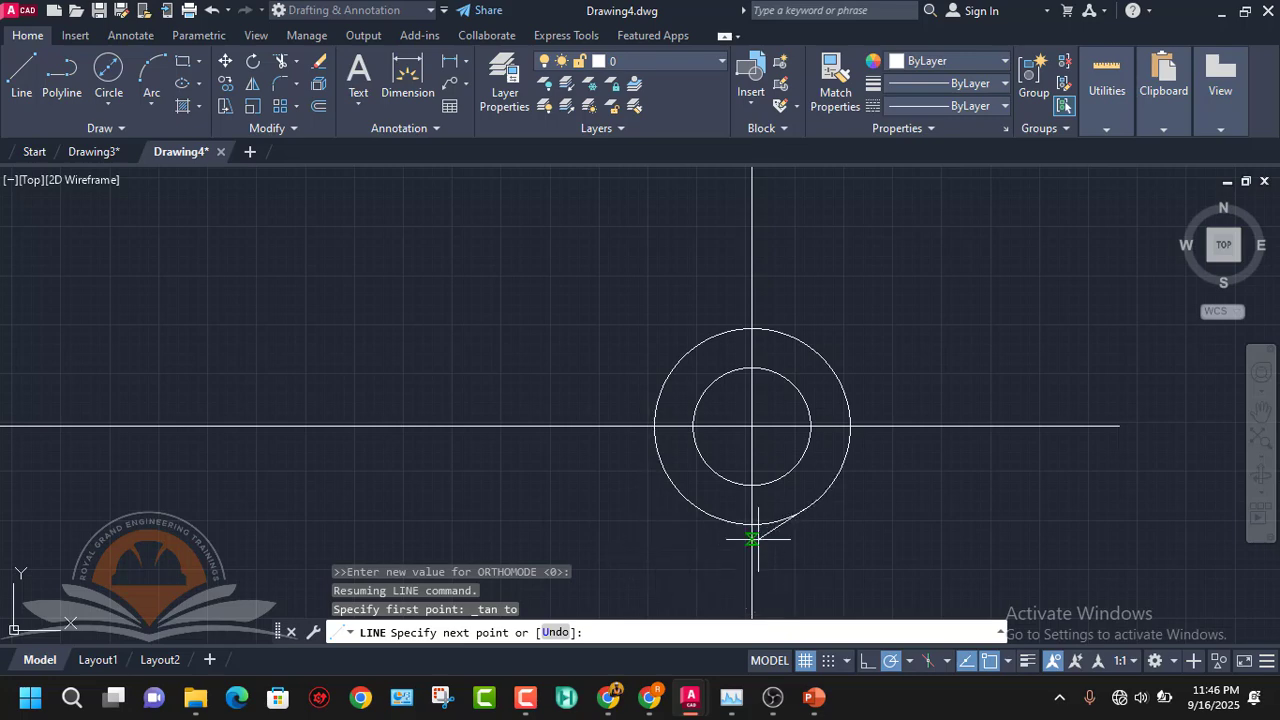
pyautogui.scroll(-4, 439, 328)
pyautogui.moveTo(437, 328); pyautogui.dragTo(809, 343, button='middle')
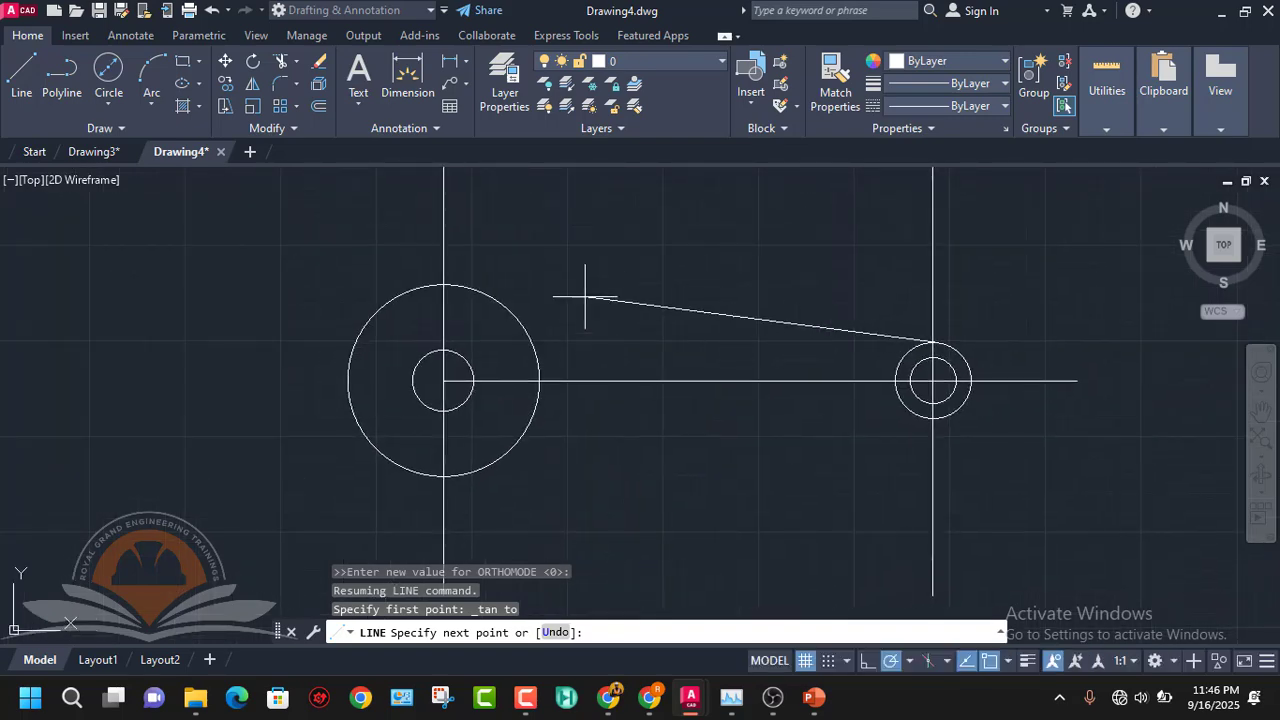
pyautogui.keyDown('shift'); pyautogui.rightClick(456, 283); pyautogui.keyUp('shift')
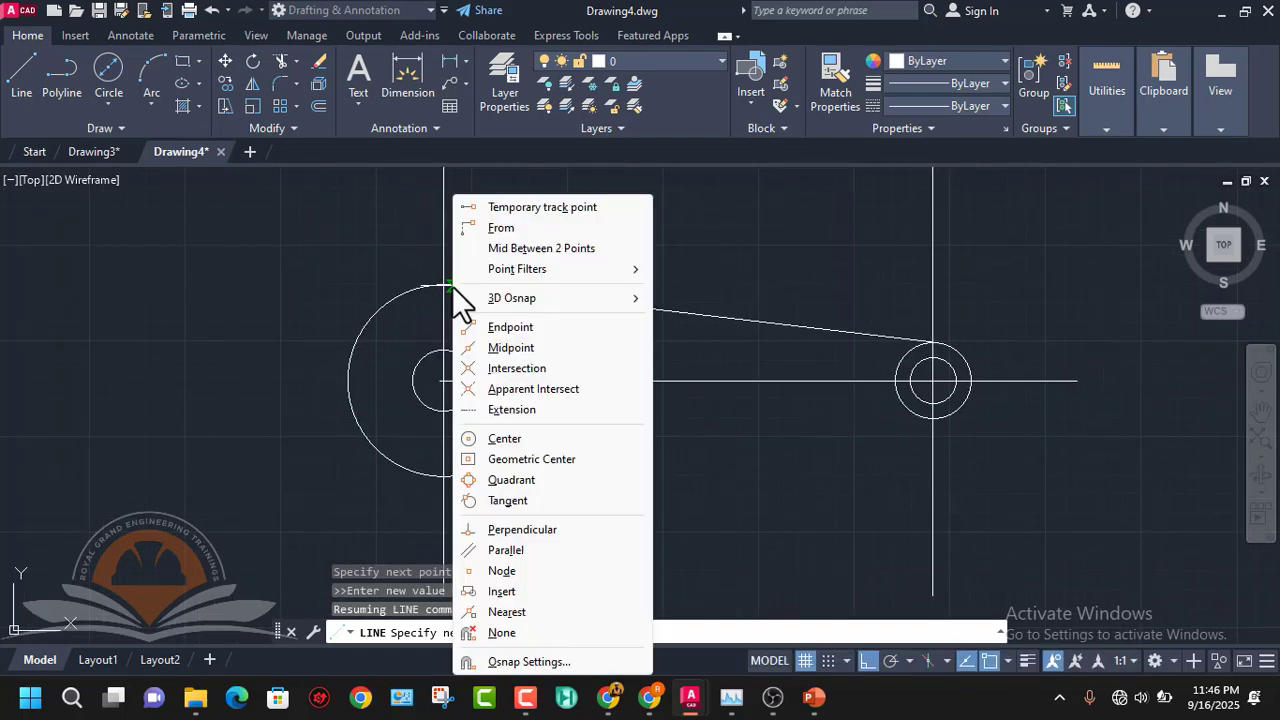
pyautogui.click(515, 499)
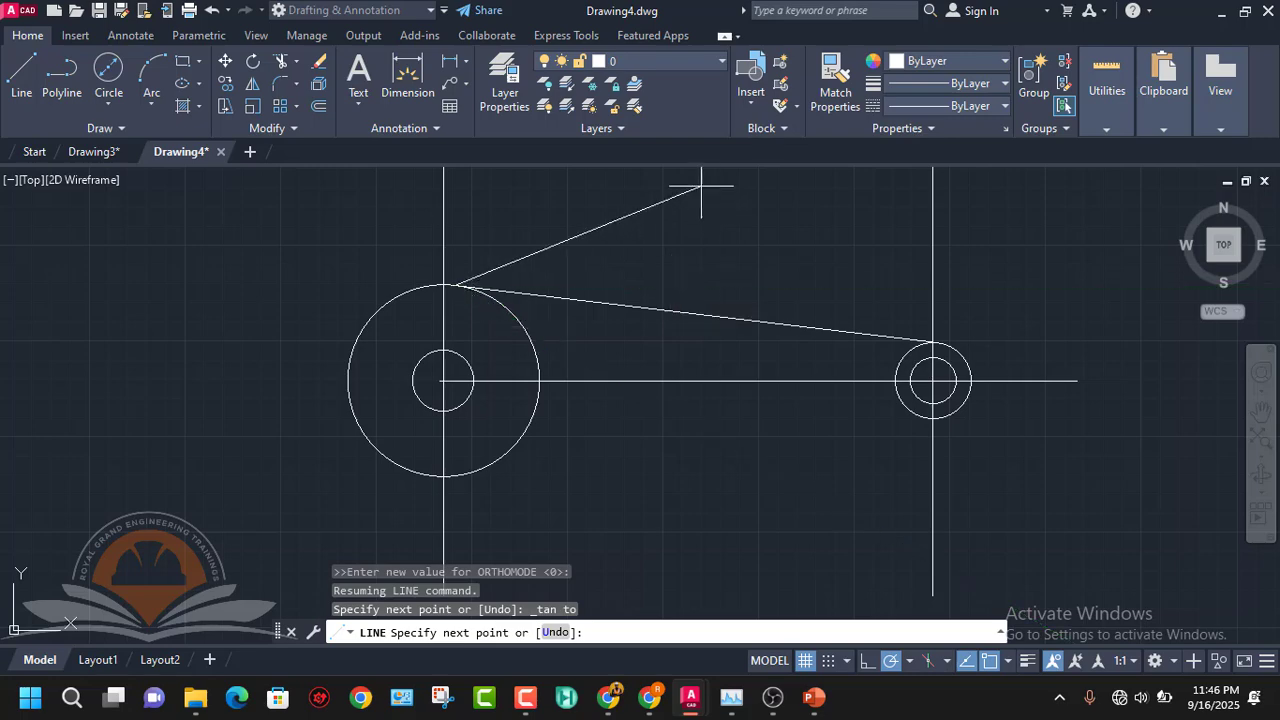
pyautogui.press('Escape')
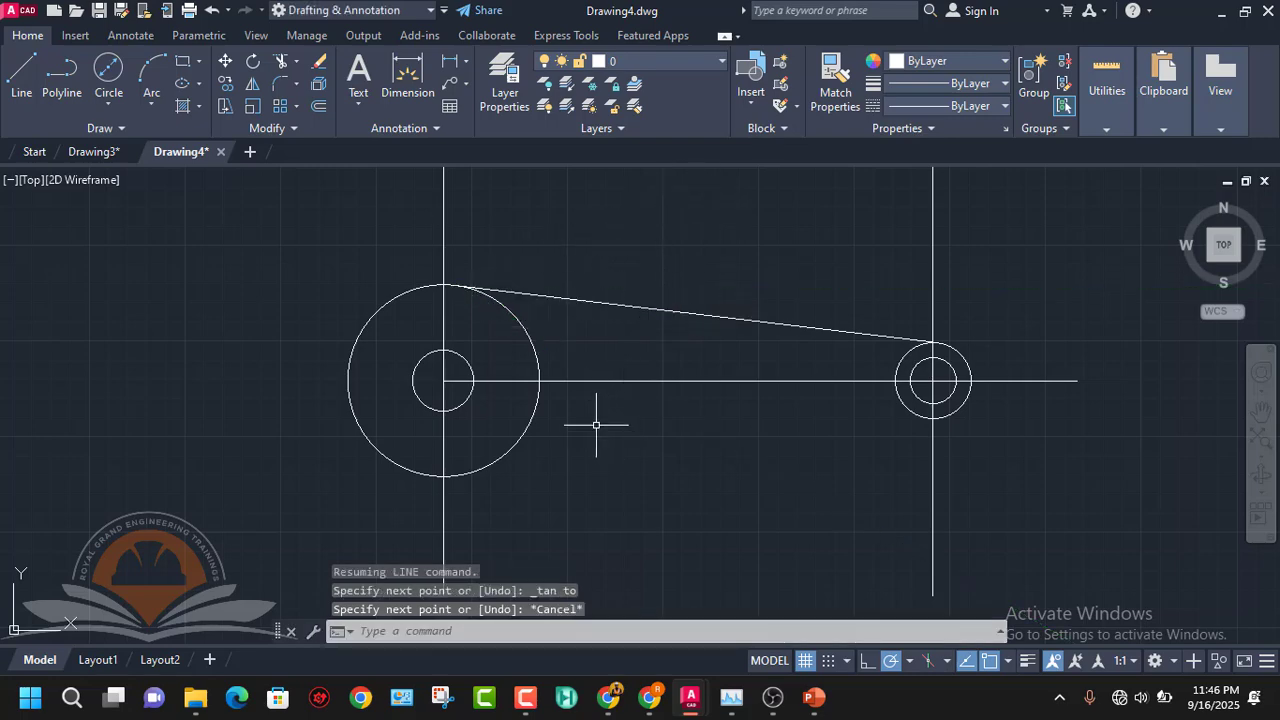
# - Study the hook's inner slot radii on the Example 2 slide in PowerPoint and return to Drawing4 in AutoCAD
pyautogui.scroll(-3, 596, 425)
pyautogui.moveTo(813, 697)
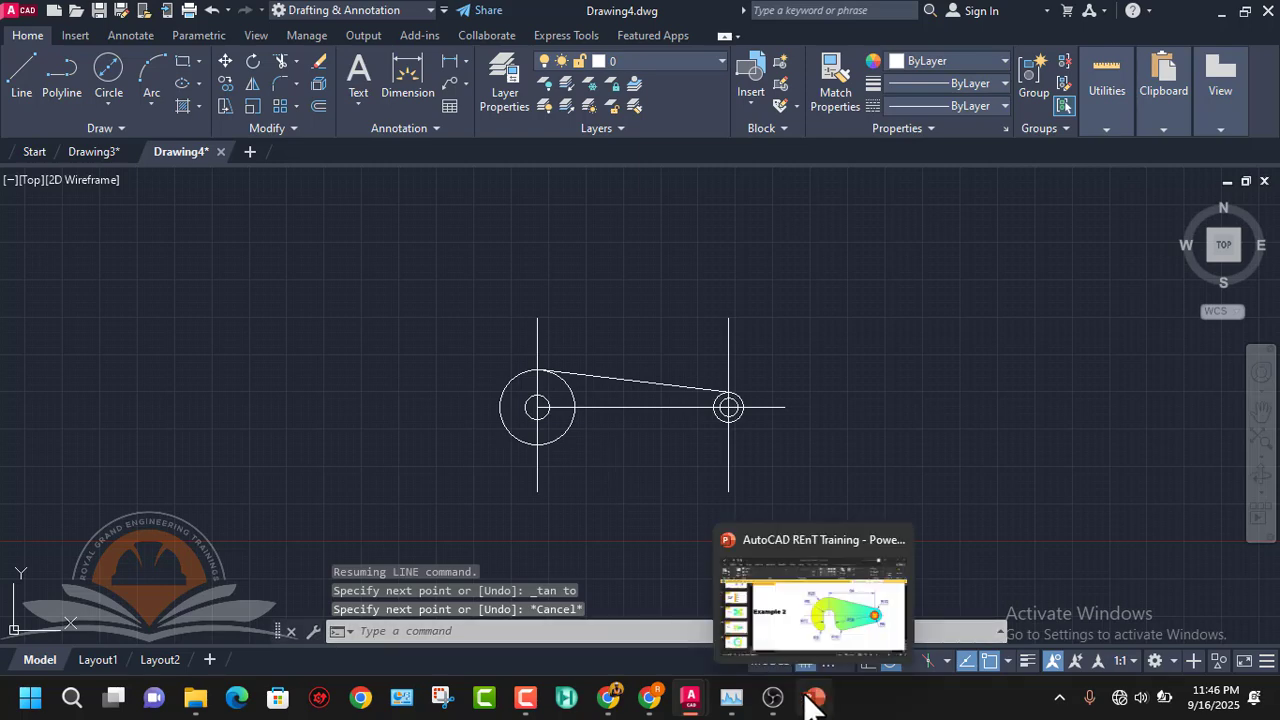
pyautogui.click(826, 615)
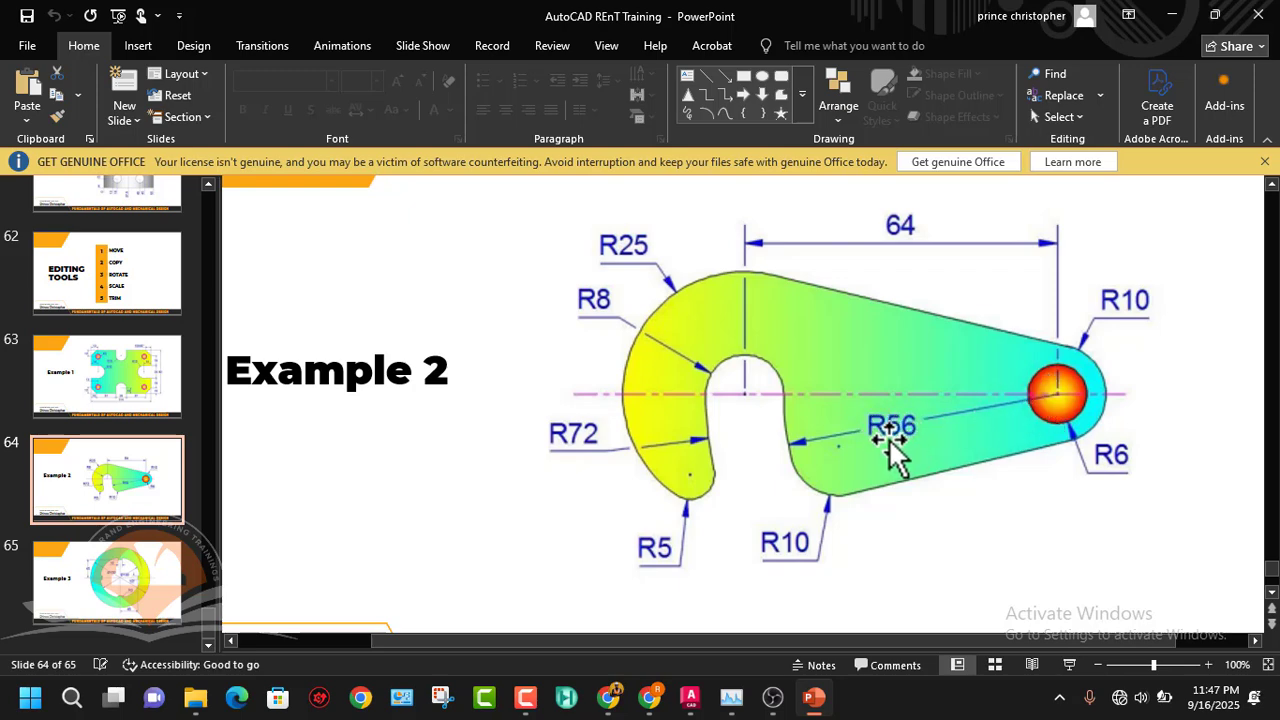
pyautogui.moveTo(817, 706)
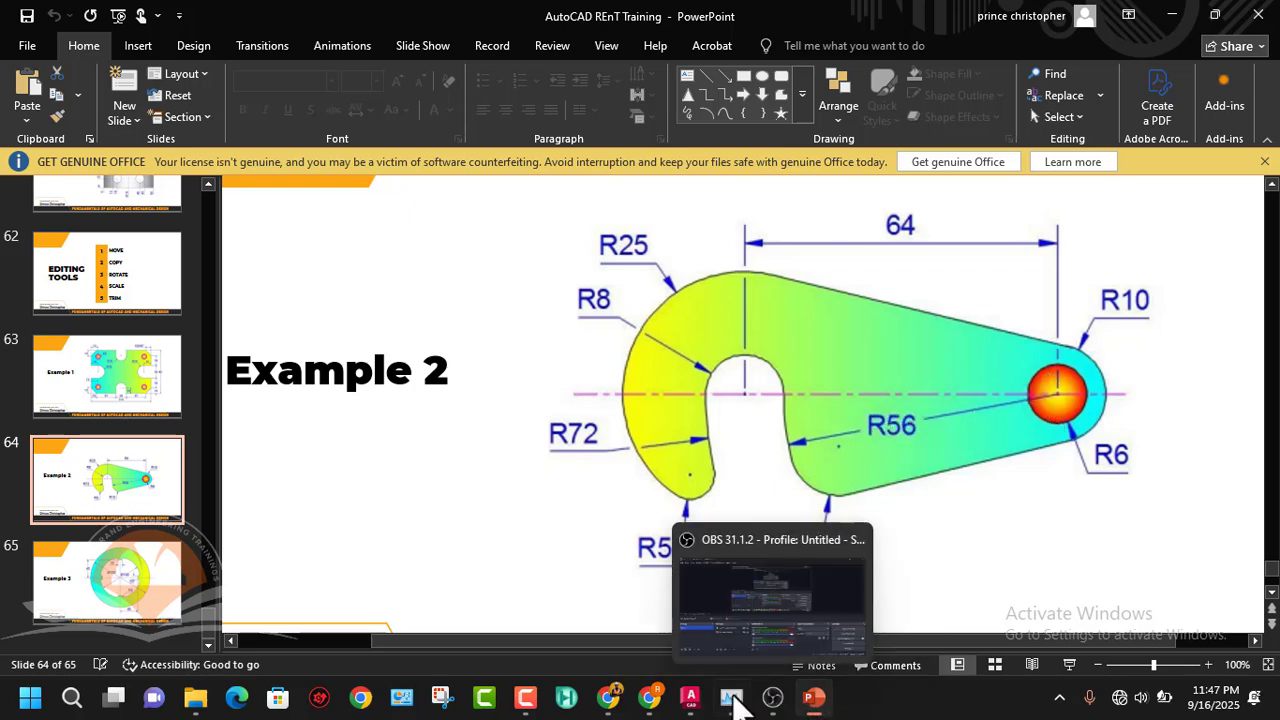
pyautogui.moveTo(690, 700)
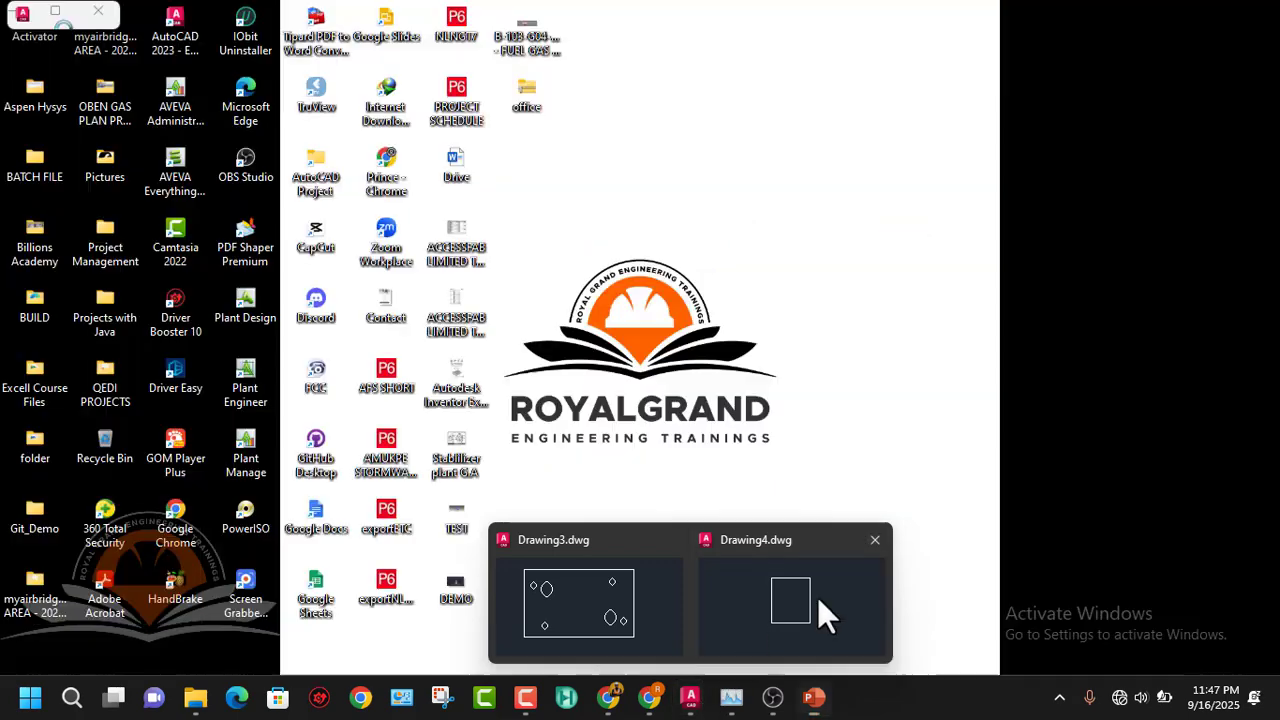
pyautogui.click(817, 596)
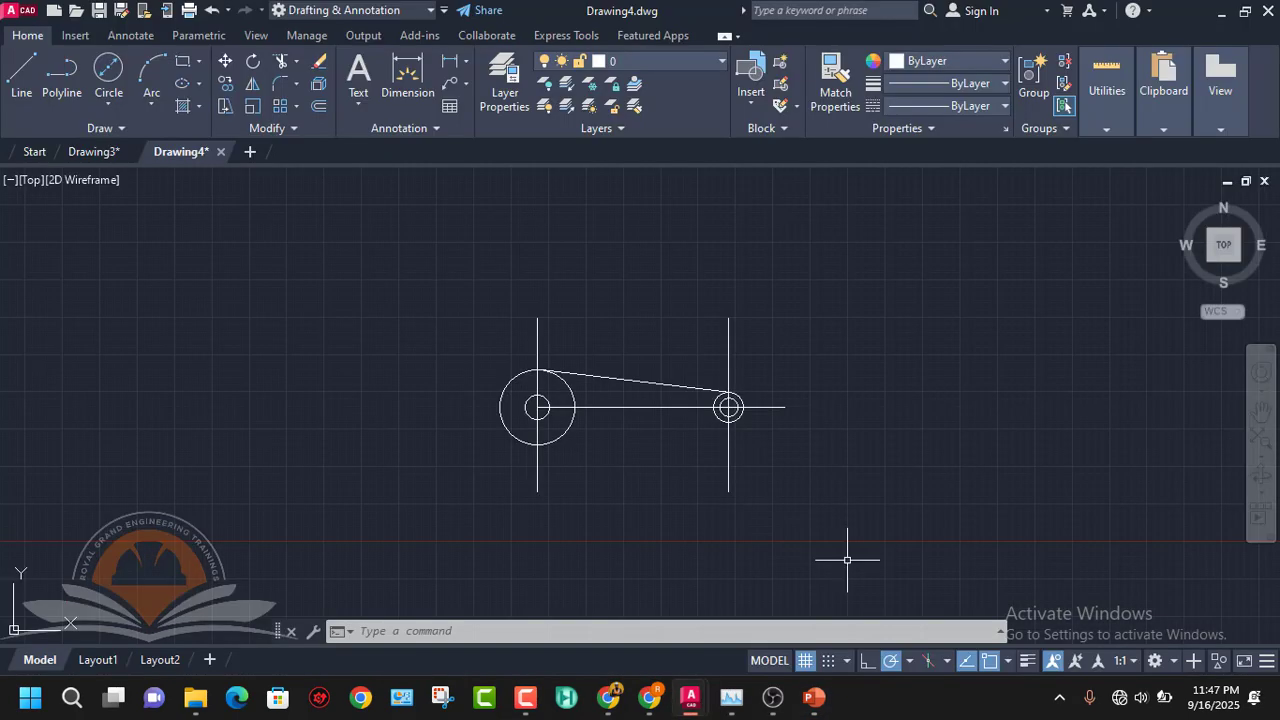
# - Draw a circle of radius 65 centred on the small end's concentric circles
pyautogui.scroll(4, 729, 400)
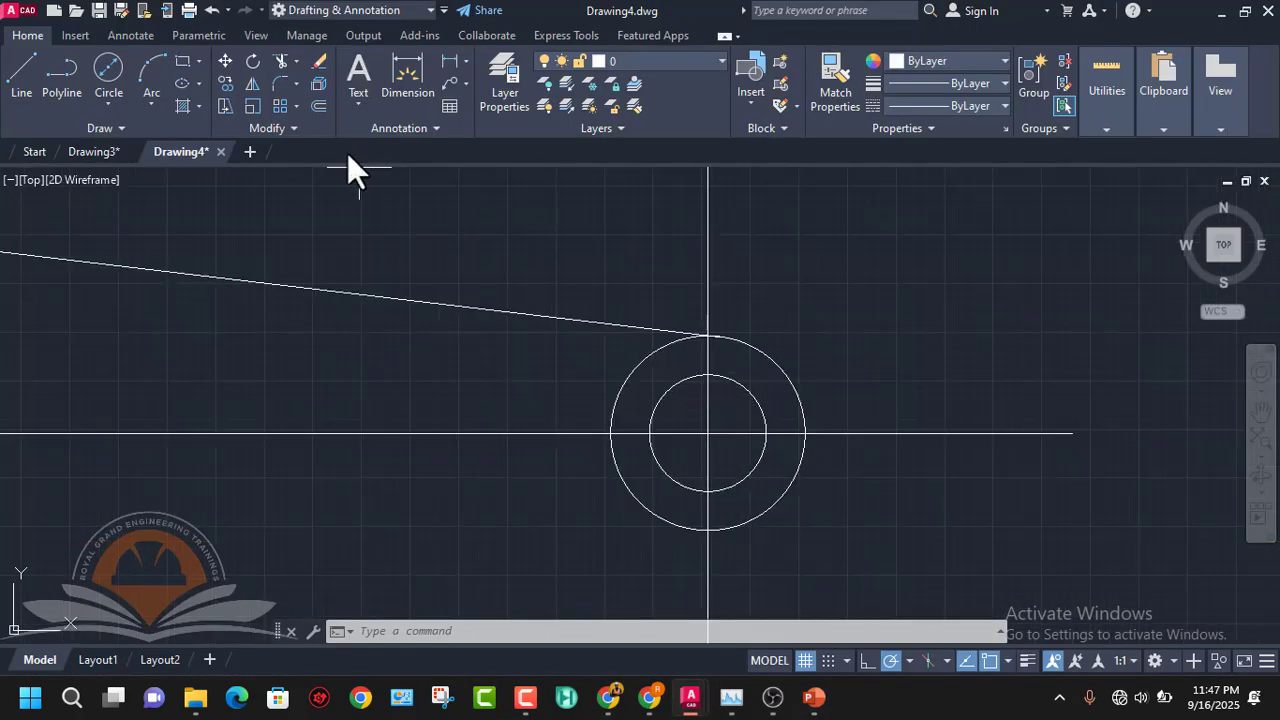
pyautogui.click(122, 72)
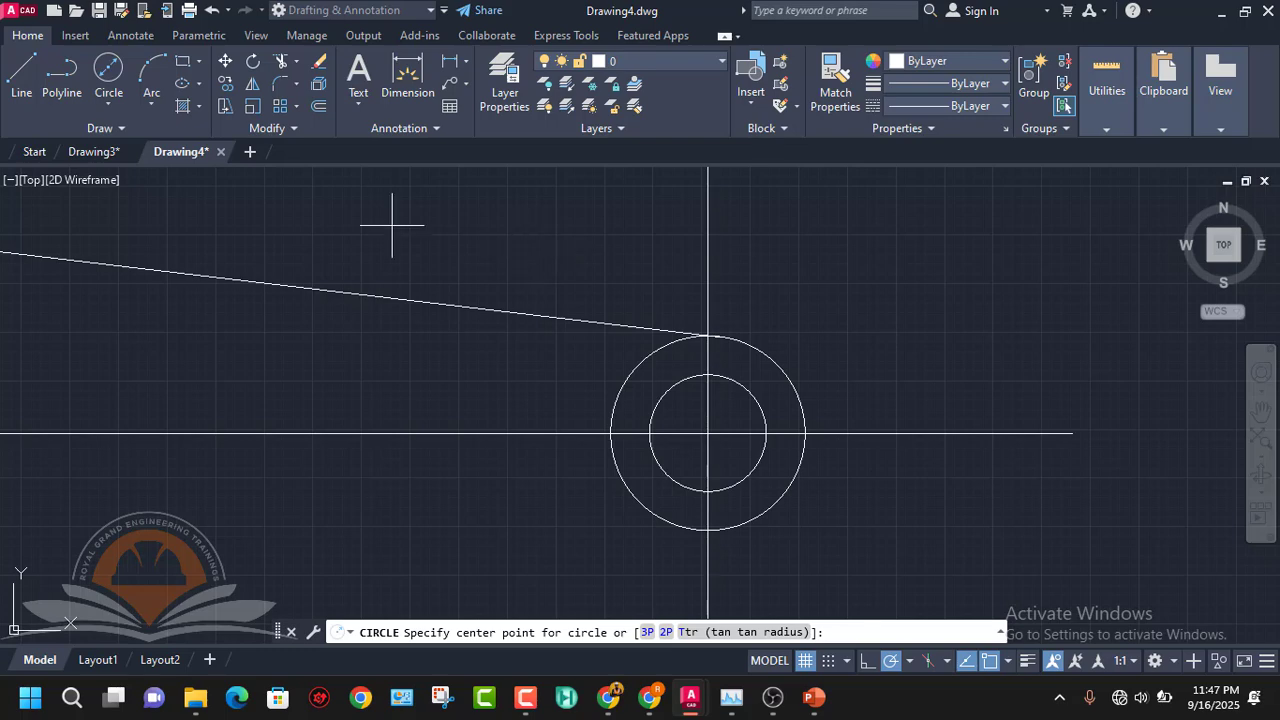
pyautogui.click(117, 106)
pyautogui.click(153, 140)
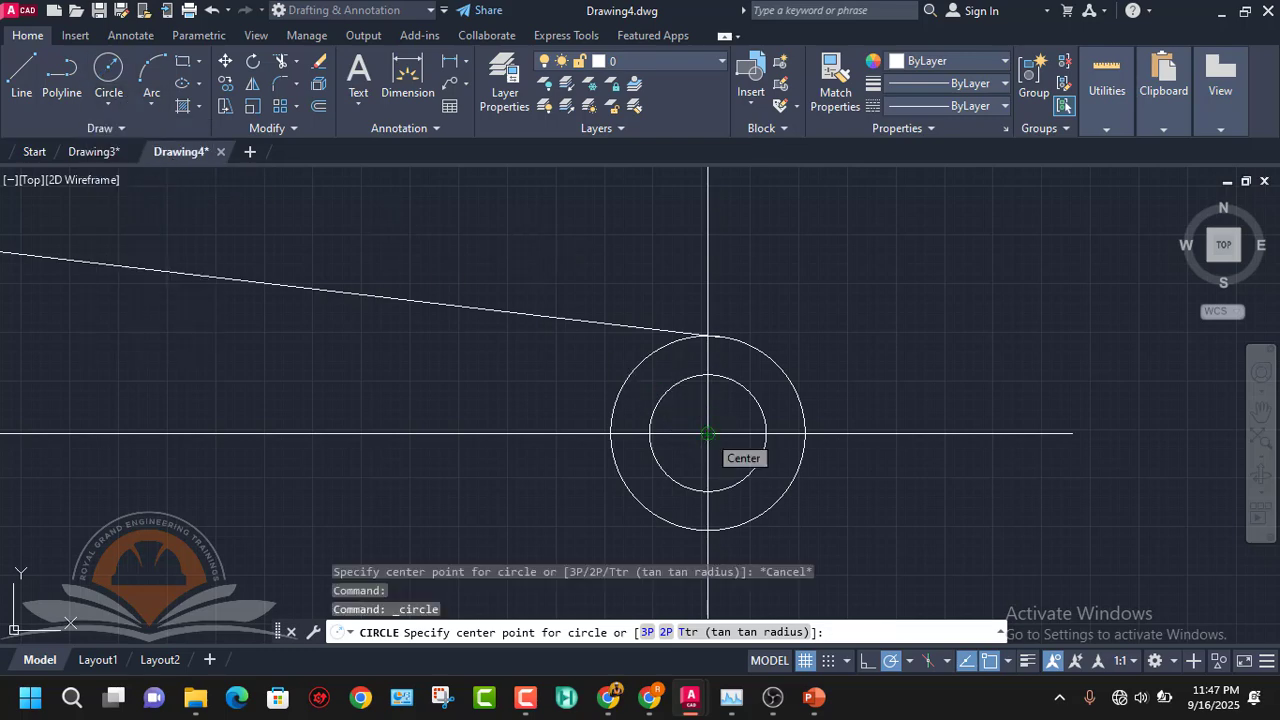
pyautogui.click(707, 433)
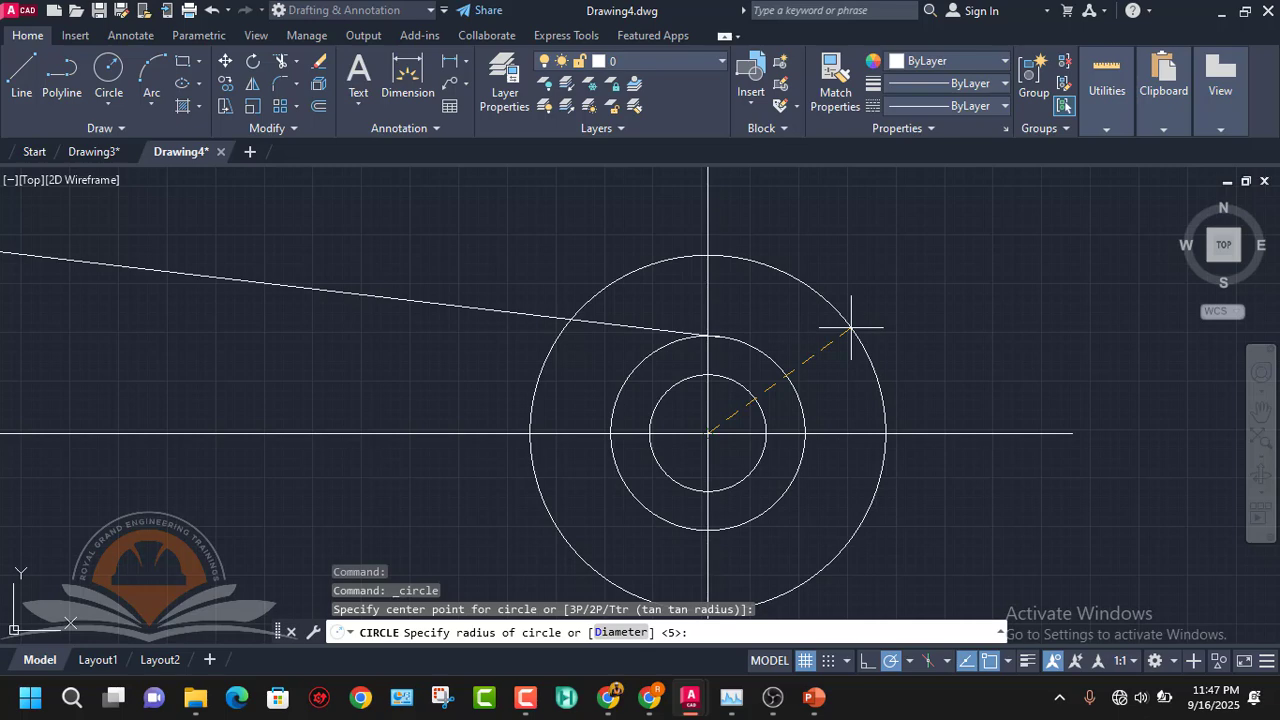
pyautogui.write('65')
pyautogui.press('Return')
pyautogui.scroll(-8, 851, 327)
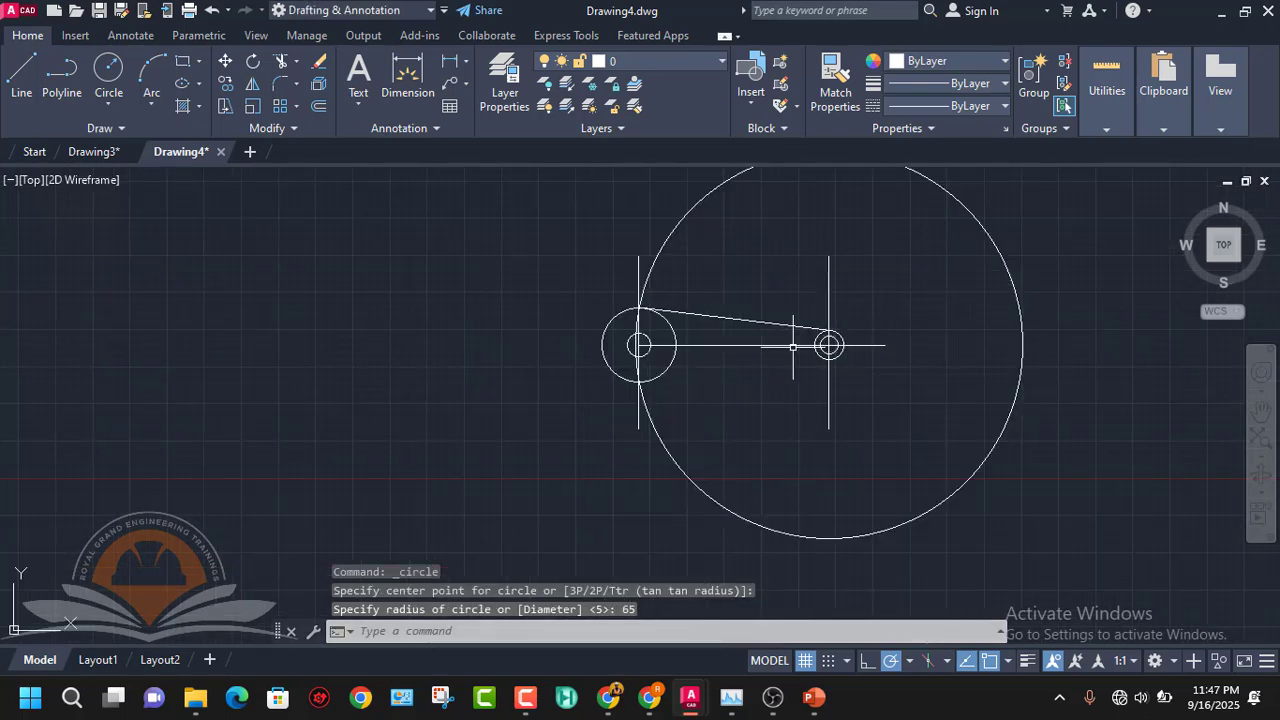
pyautogui.scroll(5, 663, 352)
pyautogui.scroll(-2, 749, 375)
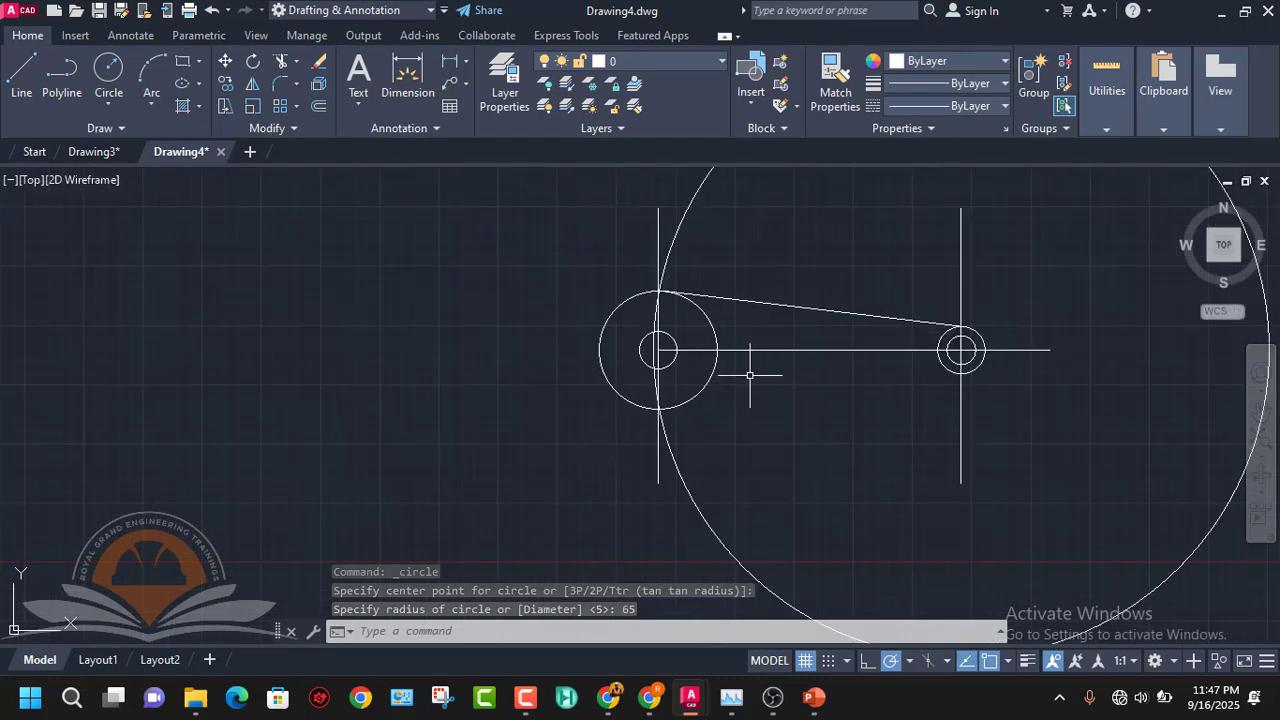
# - Recheck the slot edge's radius, measured from the small end, on the Example 2 slide and return to Drawing4 in AutoCAD
pyautogui.moveTo(814, 697)
pyautogui.click(817, 623)
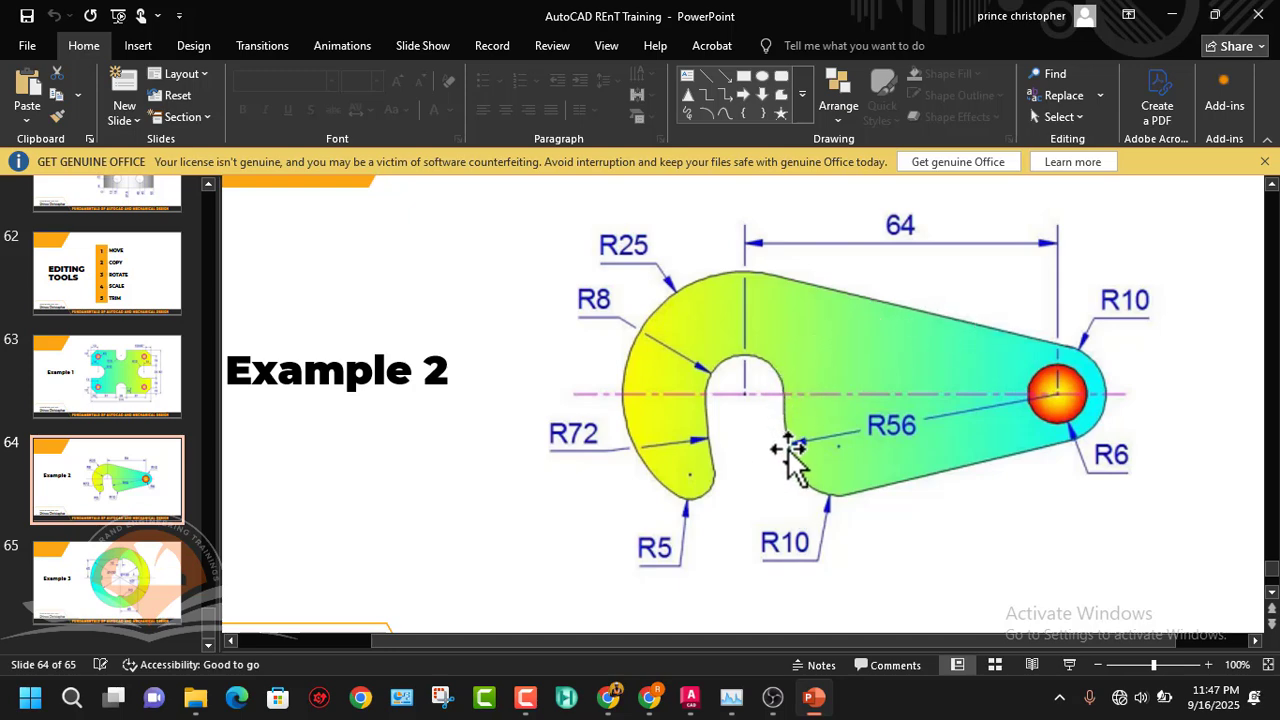
pyautogui.moveTo(815, 700)
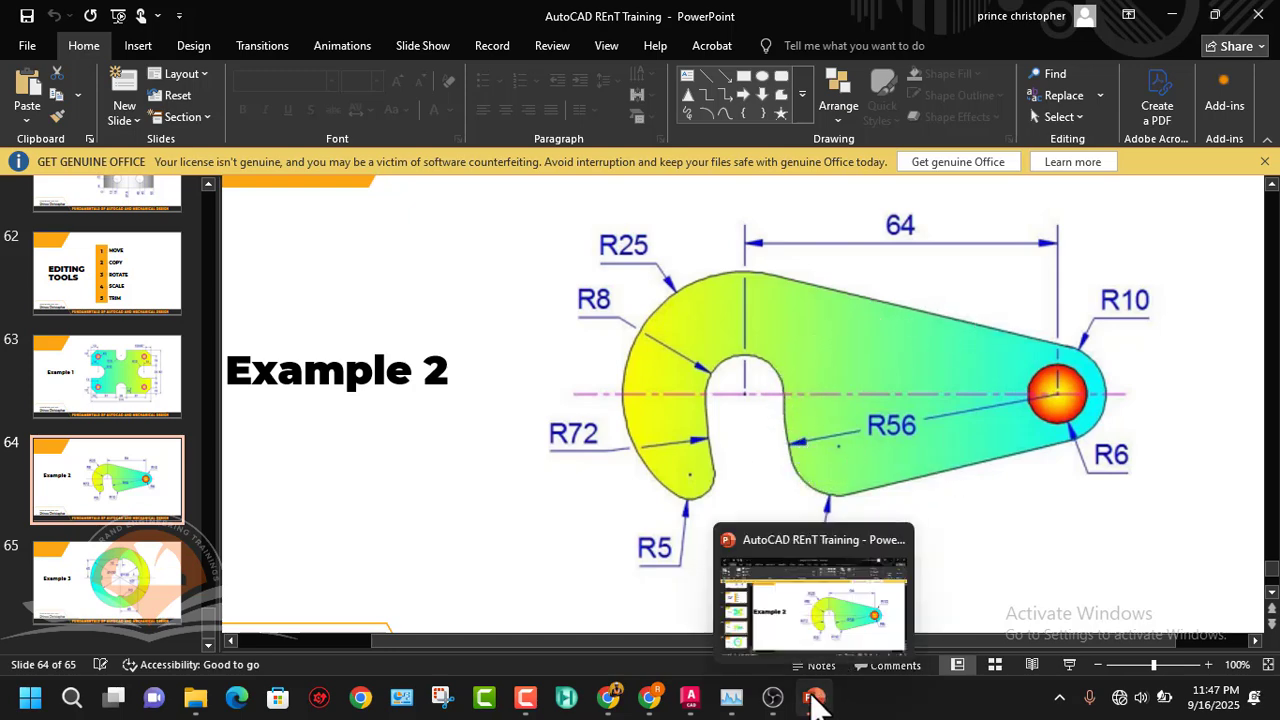
pyautogui.moveTo(697, 702)
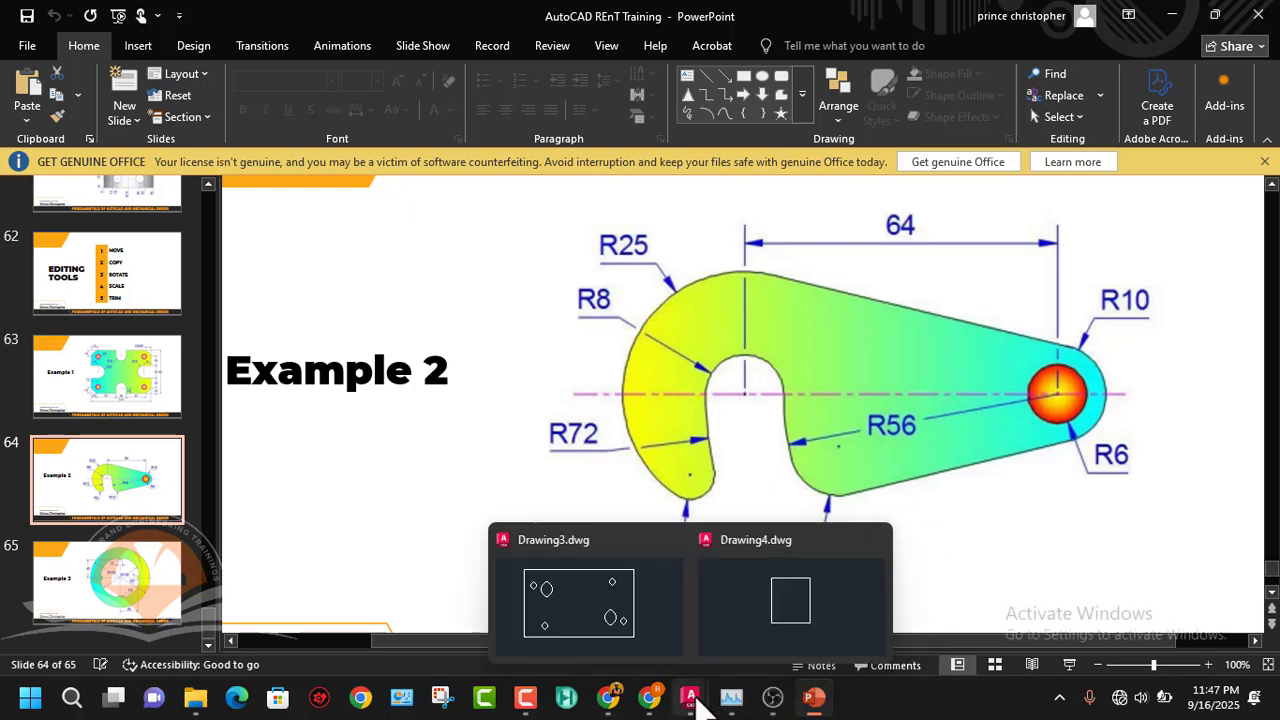
pyautogui.click(766, 630)
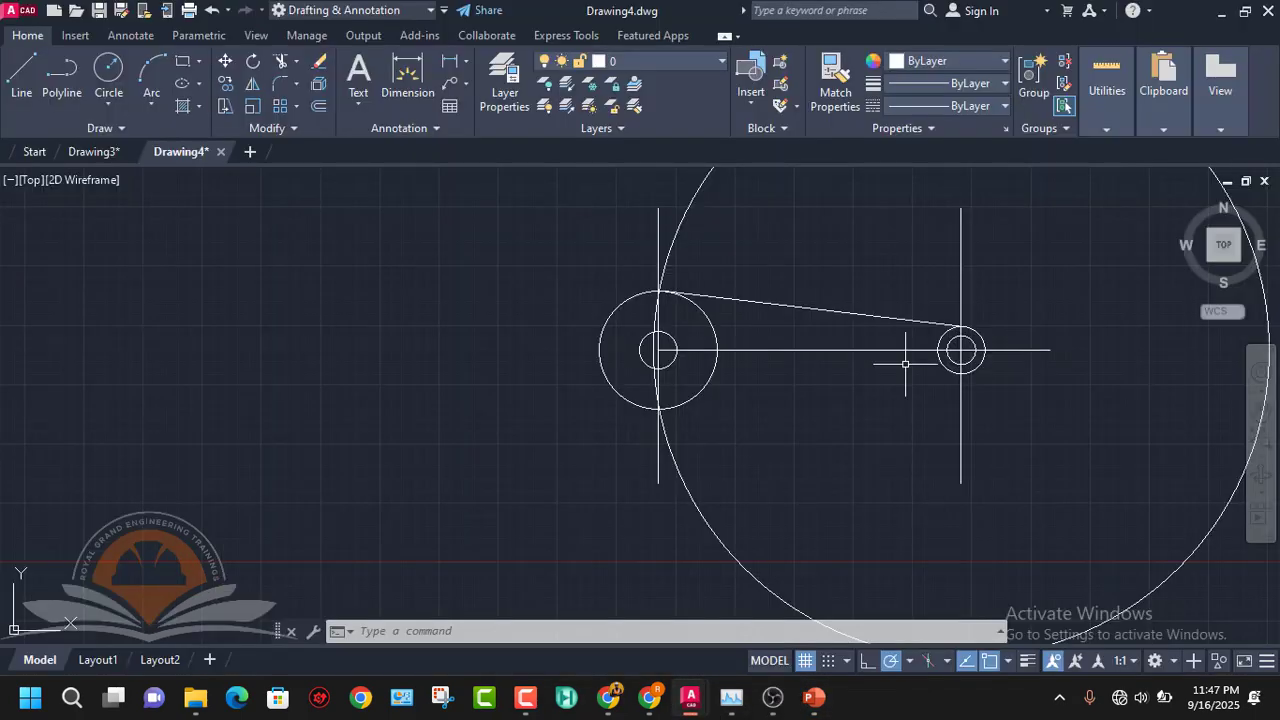
# - Delete the radius 65 circle around the small end
pyautogui.click(1194, 538)
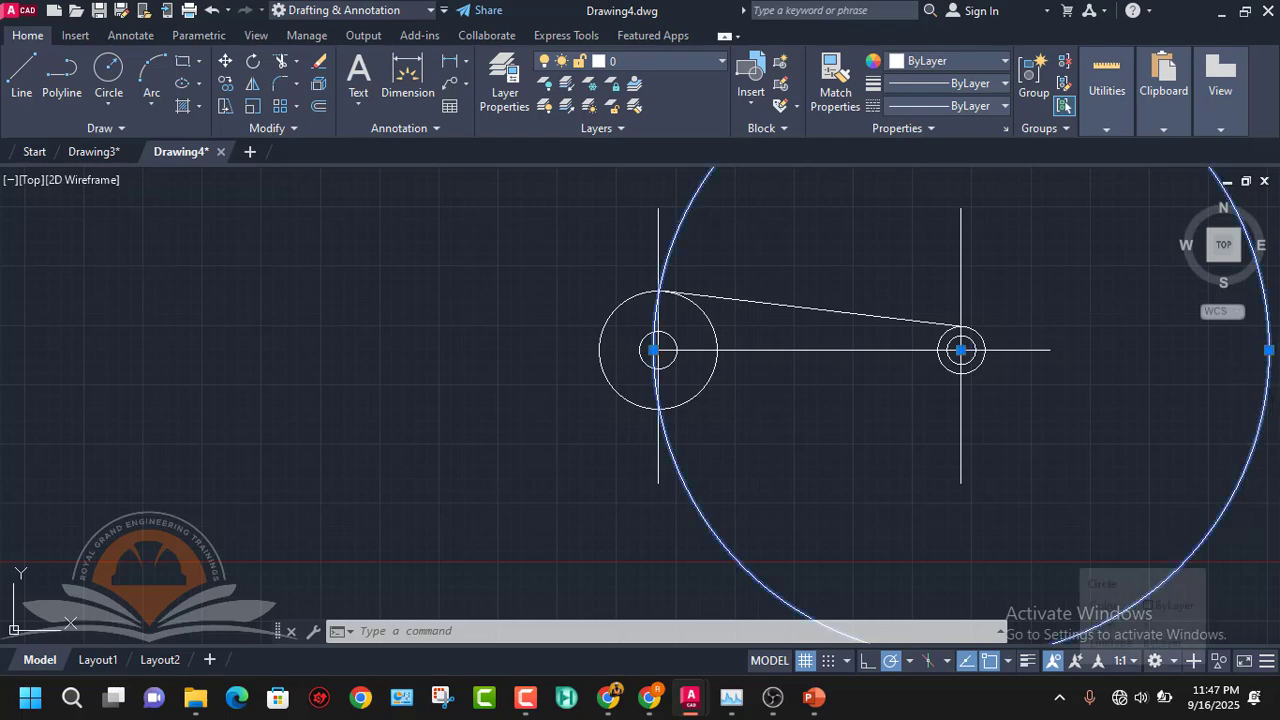
pyautogui.press('Delete')
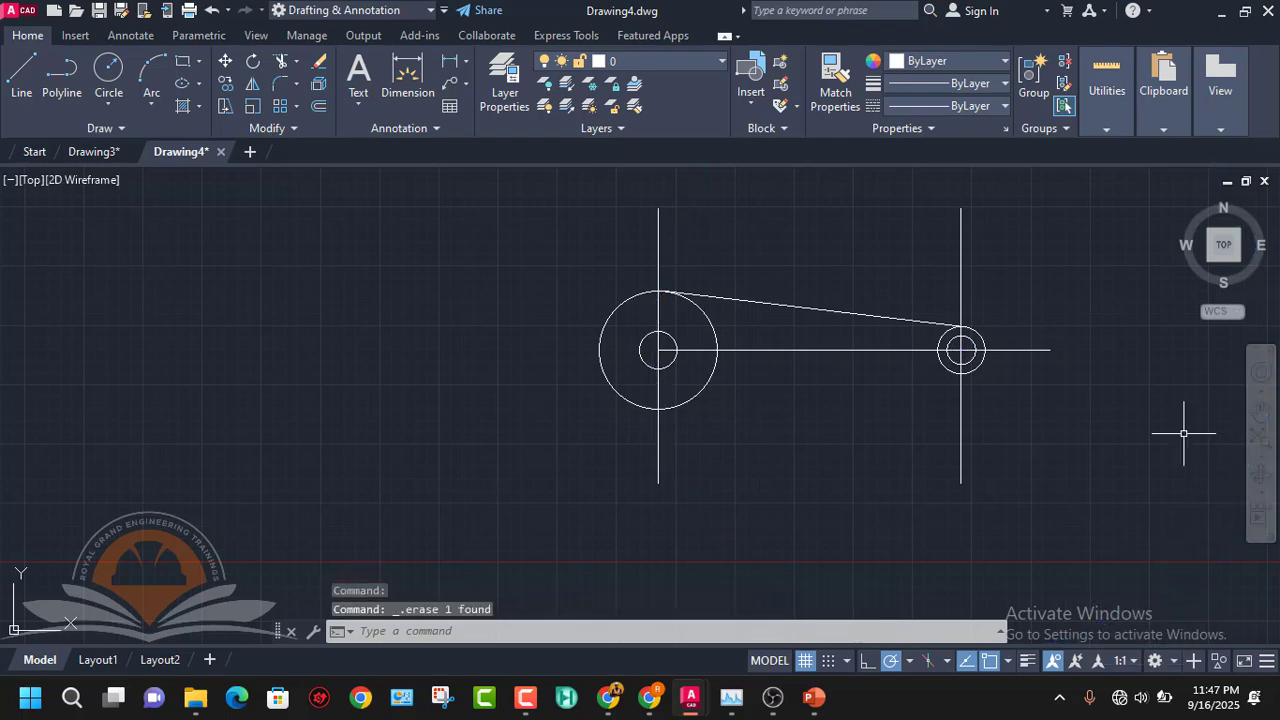
# - Draw a circle of diameter 56 centred on the small end's concentric circles
pyautogui.click(106, 91)
pyautogui.click(125, 173)
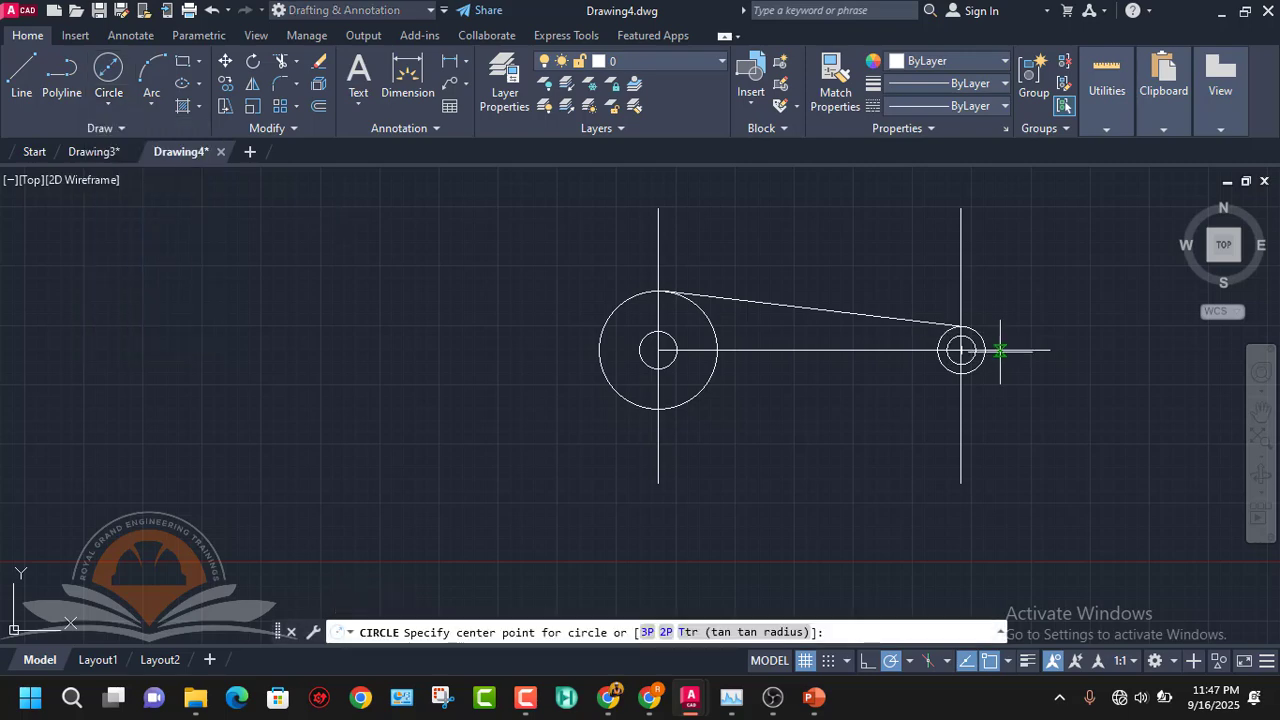
pyautogui.write('c')
pyautogui.press('Return')
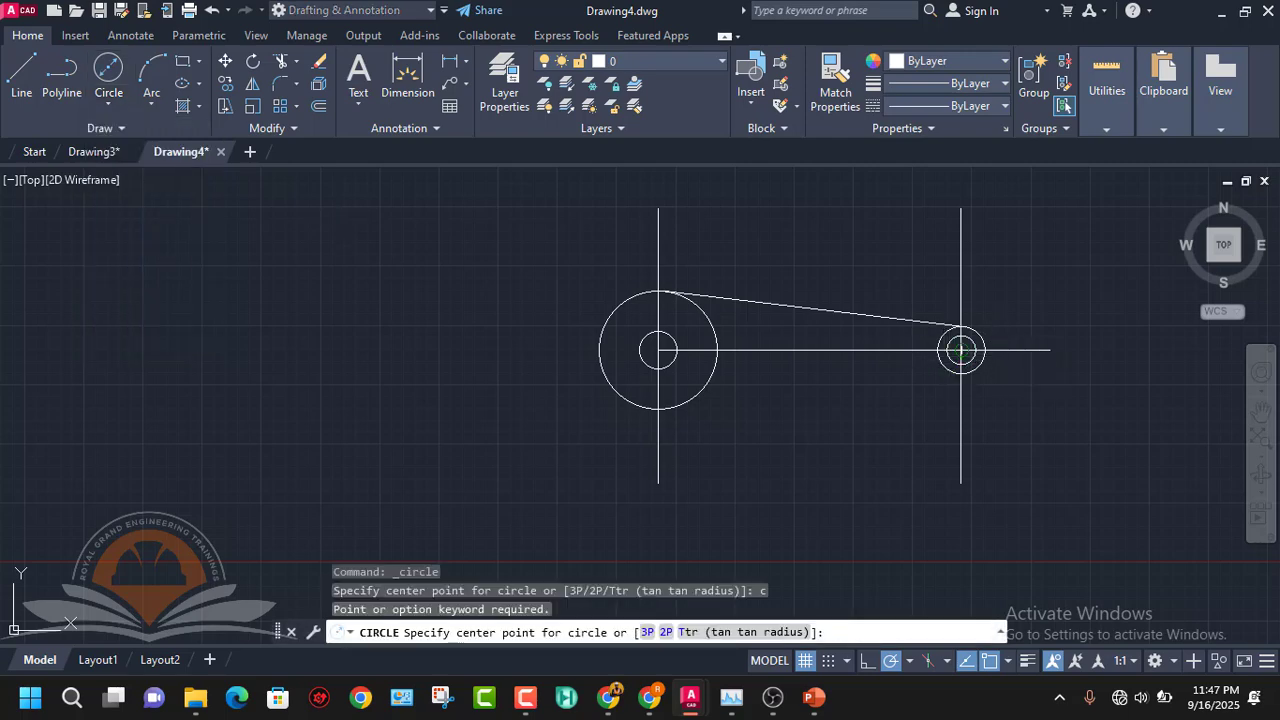
pyautogui.click(961, 350)
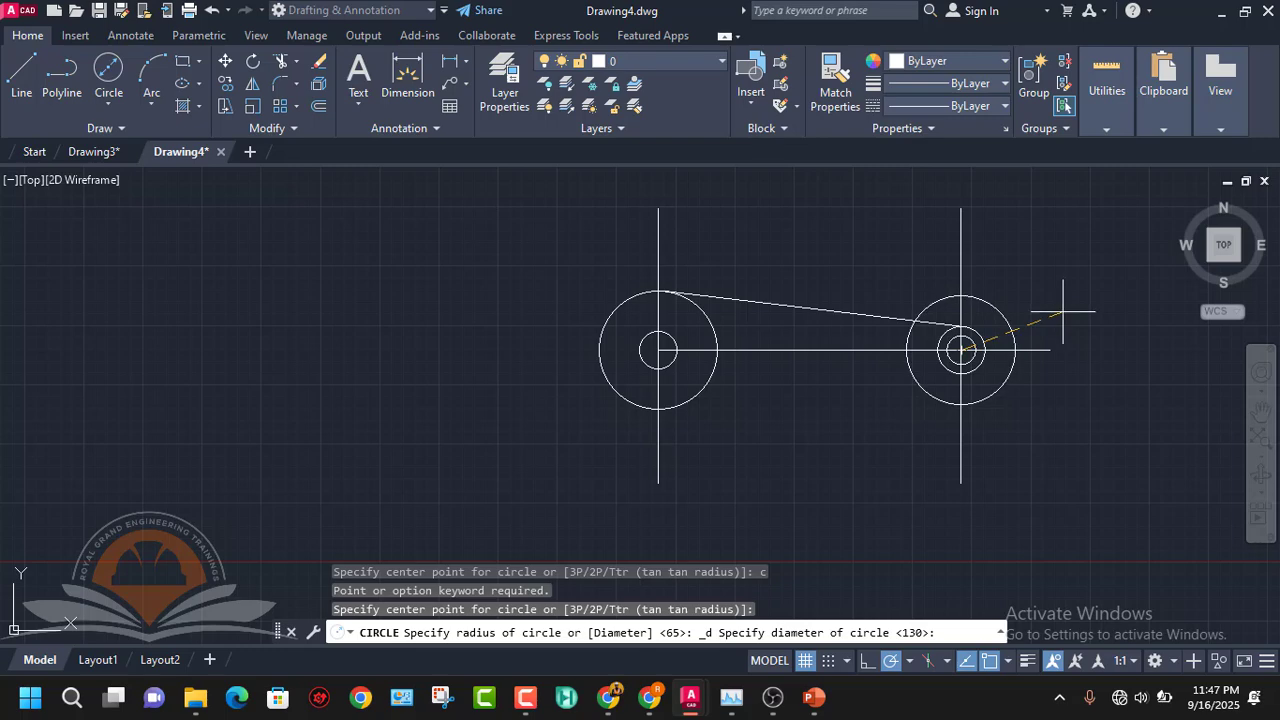
pyautogui.press('Return')
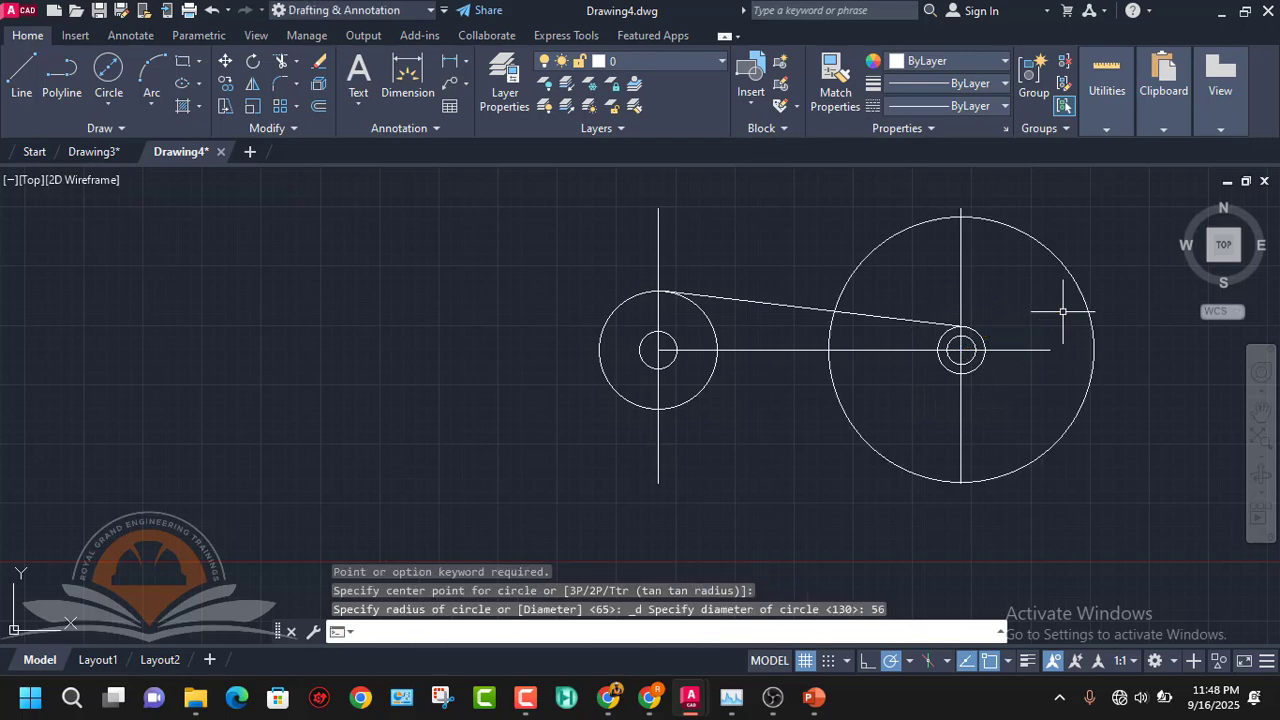
# - Select the diameter 56 circle around the small end
pyautogui.click(1071, 277)
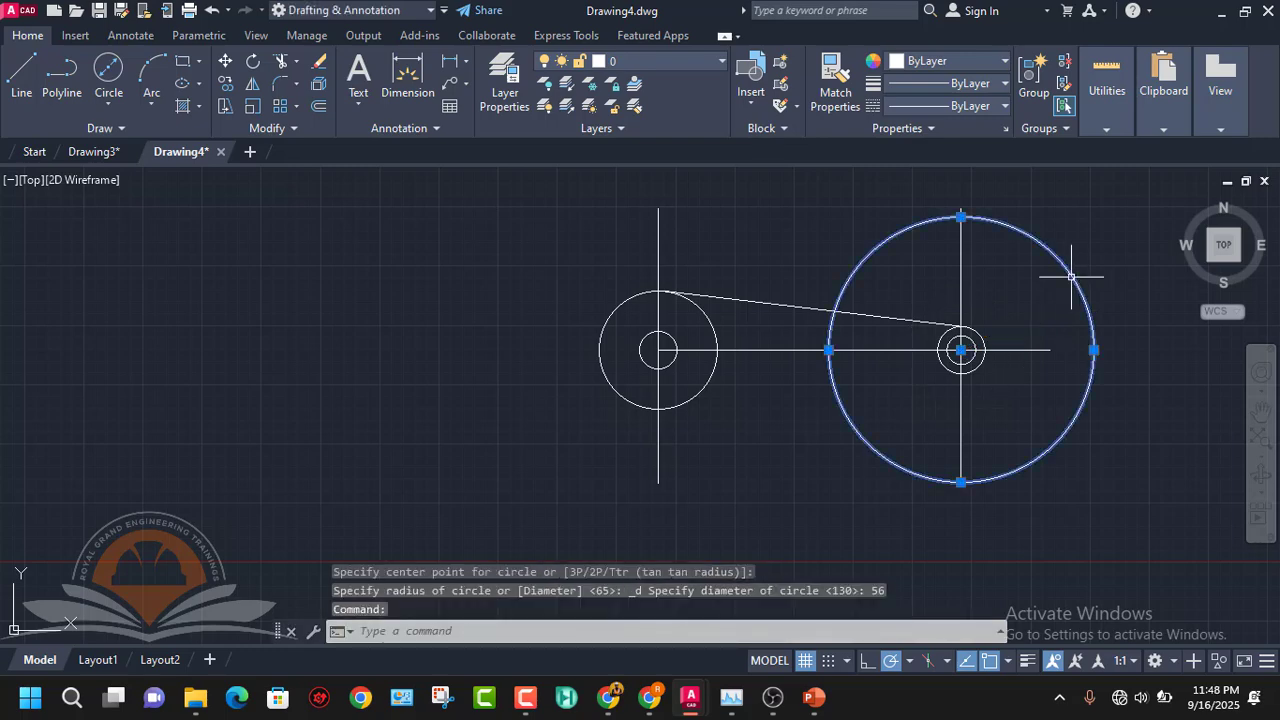
# - Erase the selected large circle and draw a circle of radius 56 centred on the small concentric circles on the right
pyautogui.press('Delete')
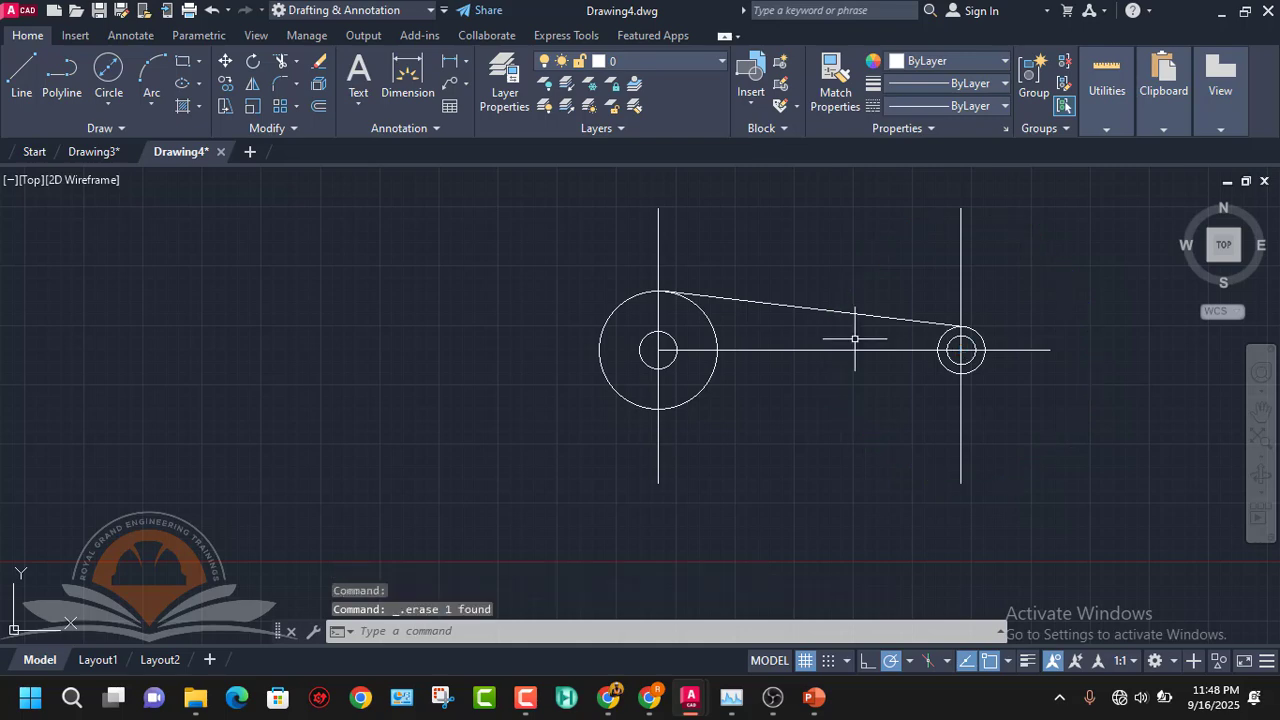
pyautogui.click(109, 103)
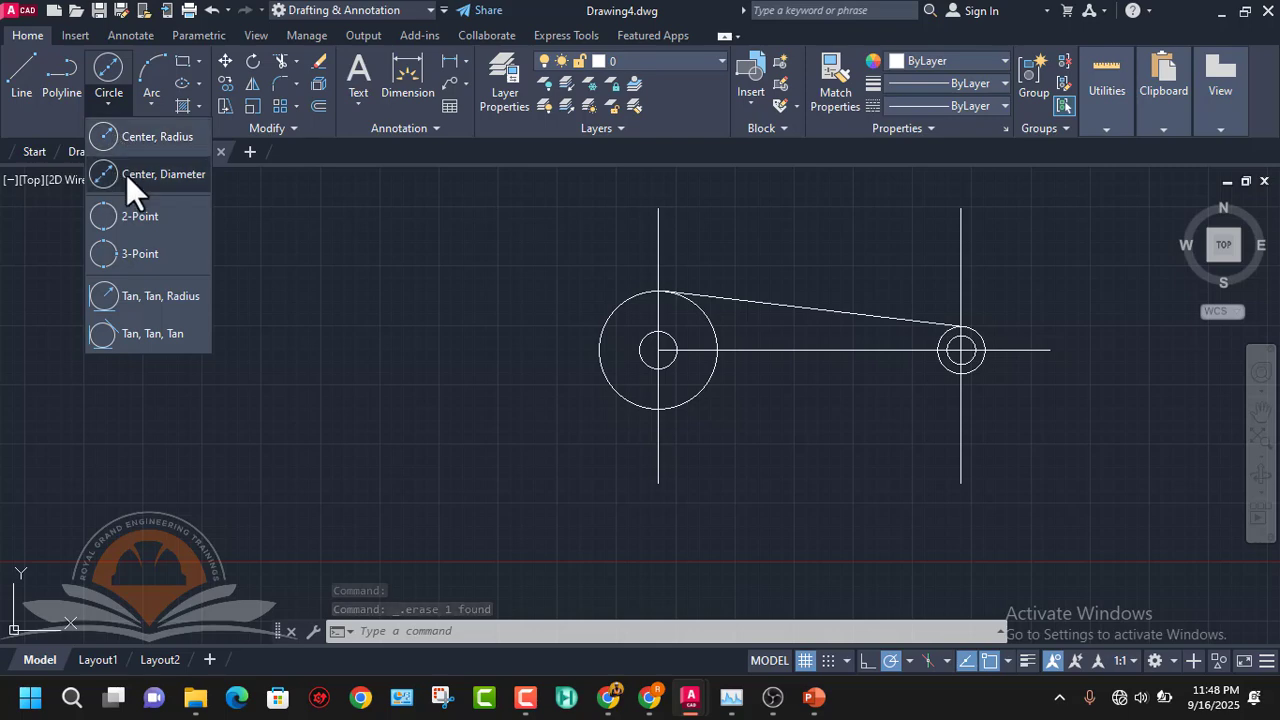
pyautogui.click(126, 174)
pyautogui.scroll(4, 983, 341)
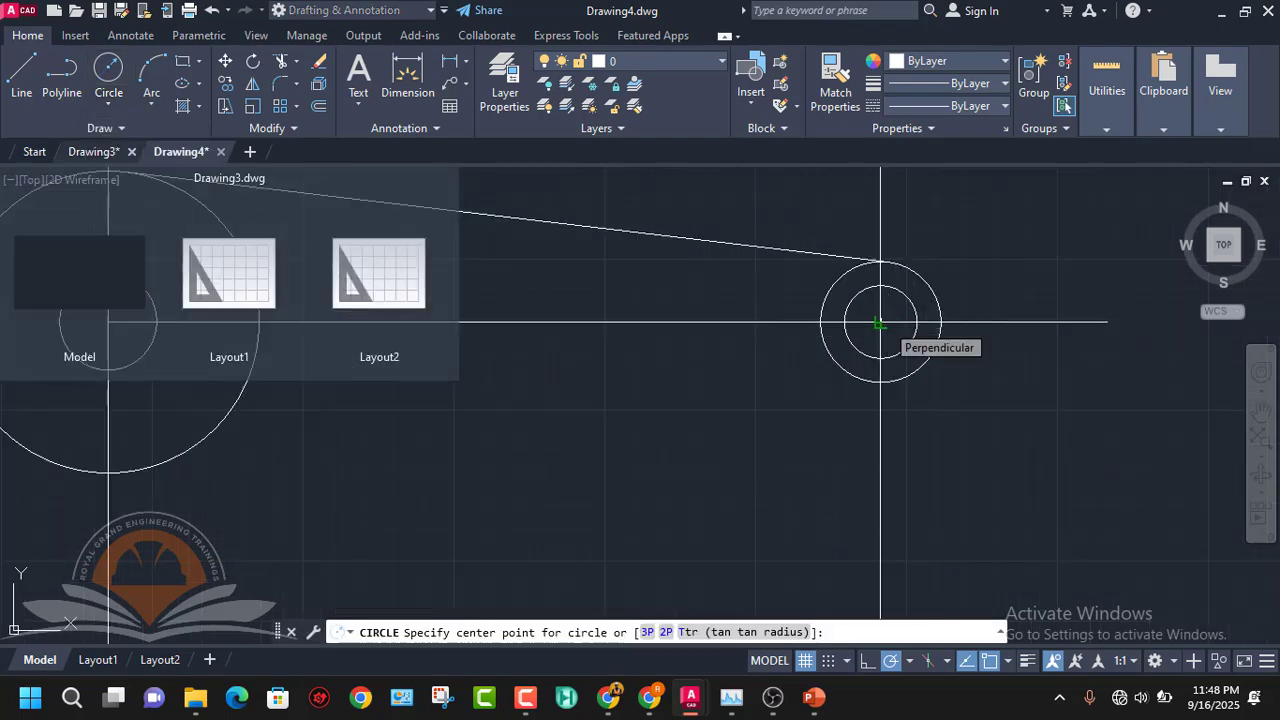
pyautogui.scroll(5, 880, 322)
pyautogui.click(863, 314)
pyautogui.scroll(-6, 863, 316)
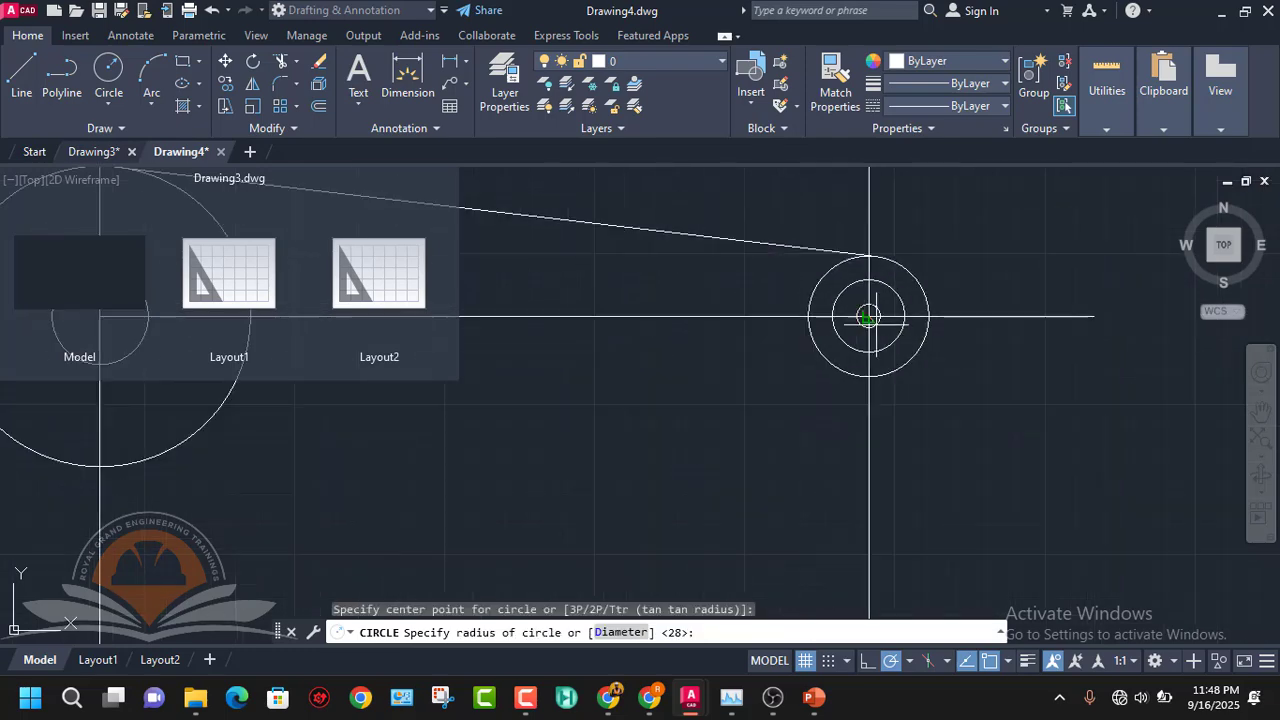
pyautogui.moveTo(838, 358); pyautogui.dragTo(886, 356, button='middle')
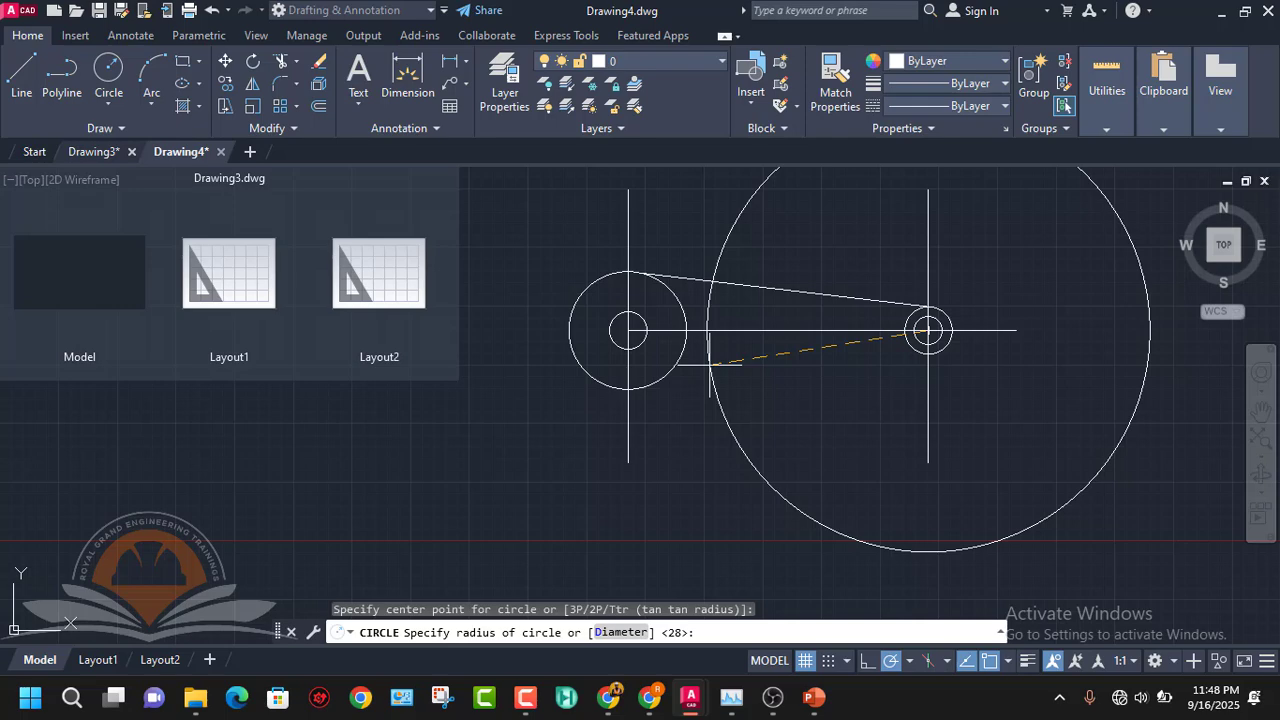
pyautogui.moveTo(818, 696)
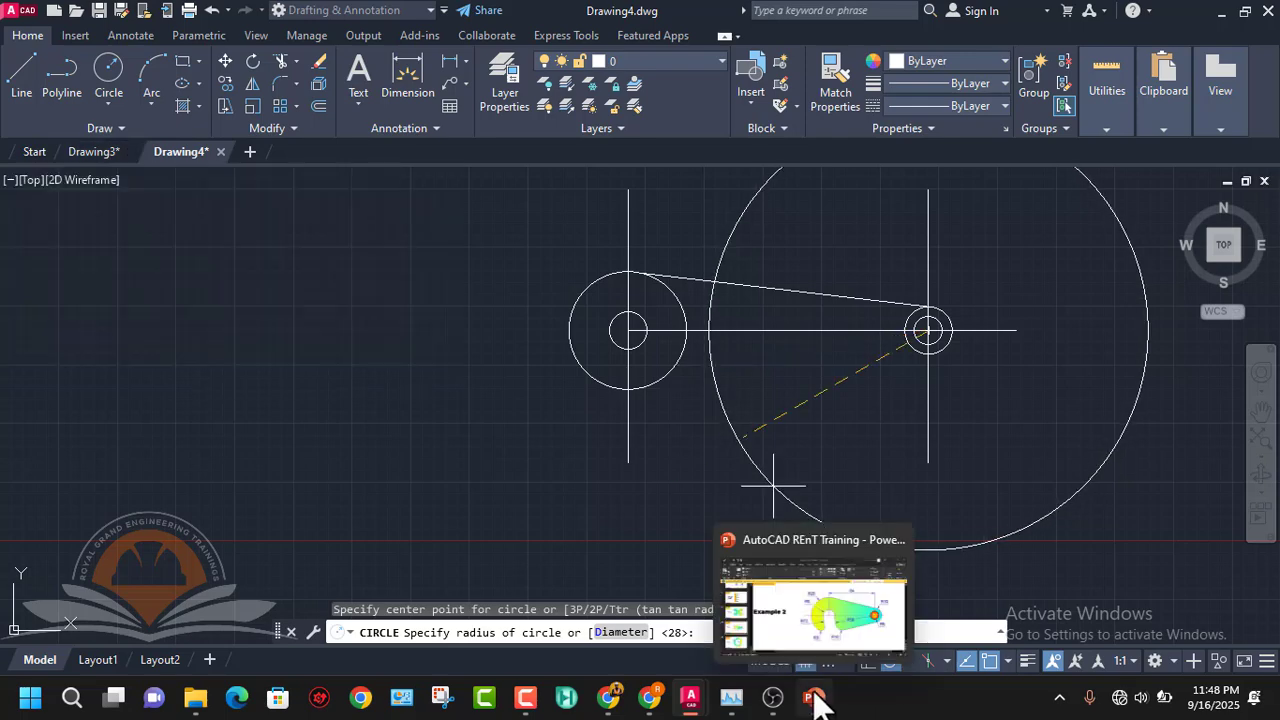
pyautogui.click(852, 615)
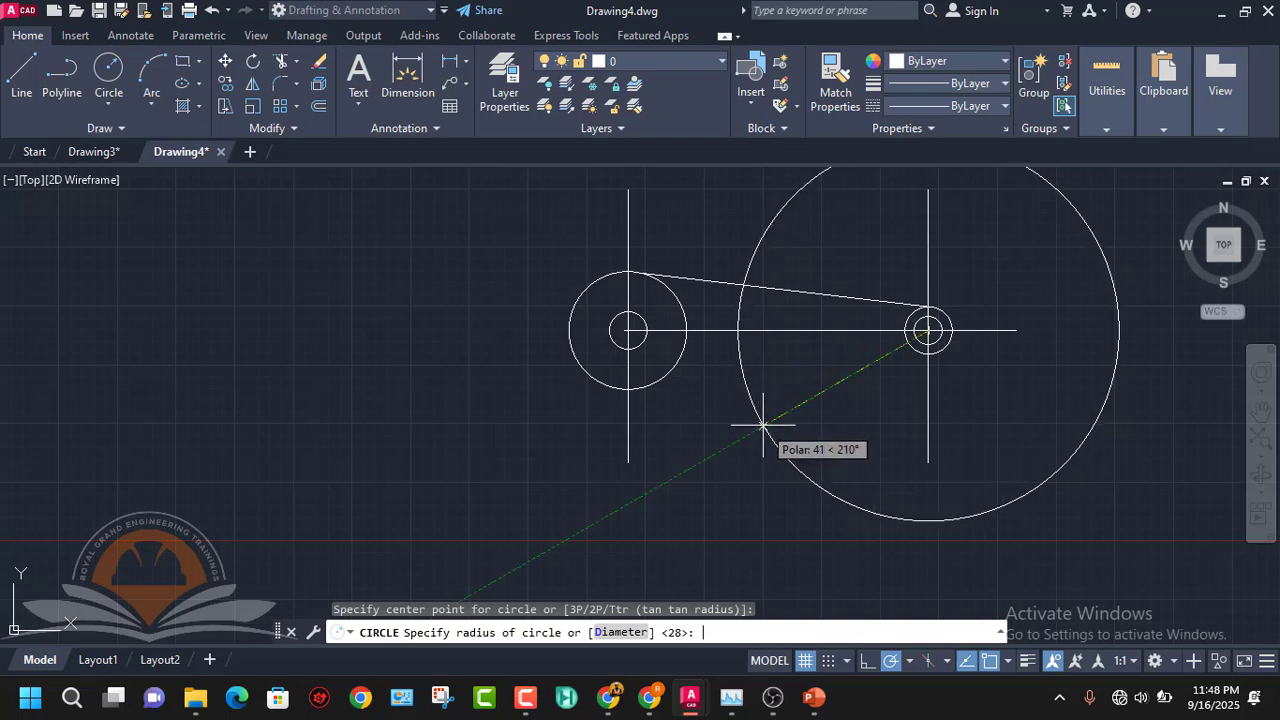
pyautogui.write('56')
pyautogui.press('Return')
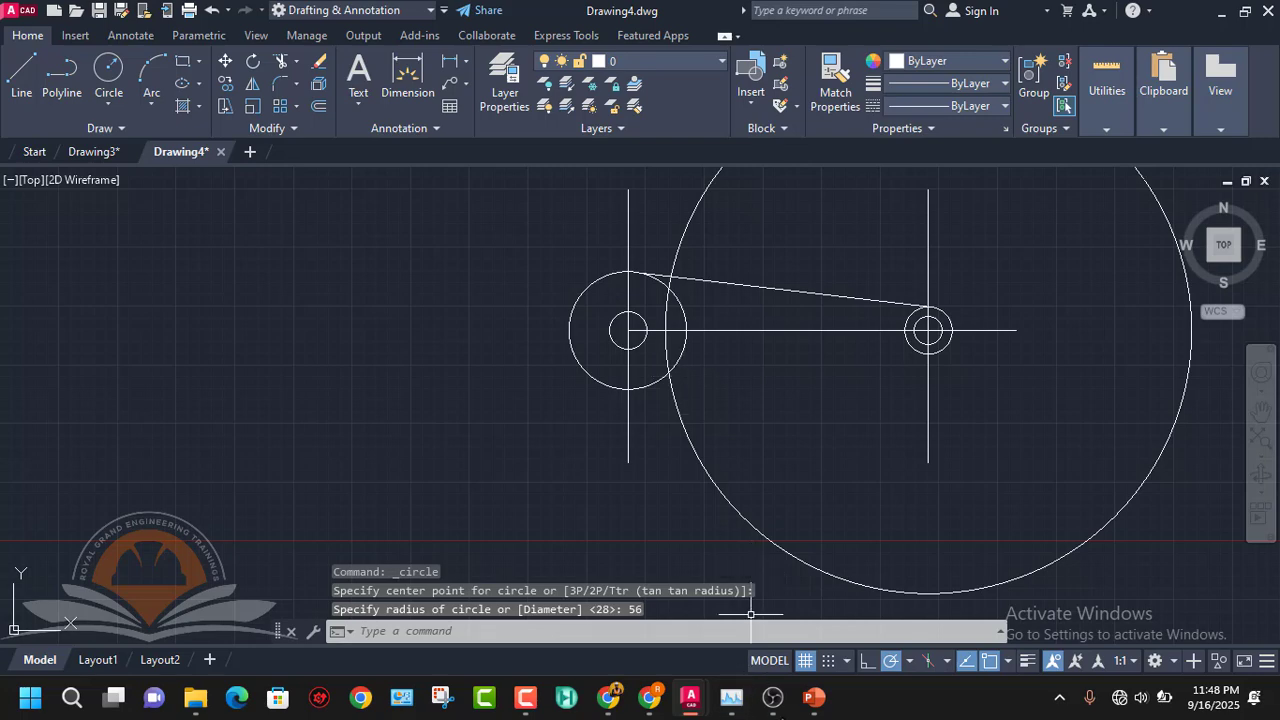
# - Switch to PowerPoint and check the dimensions of the Example 2 drawing
pyautogui.moveTo(813, 697)
pyautogui.click(827, 591)
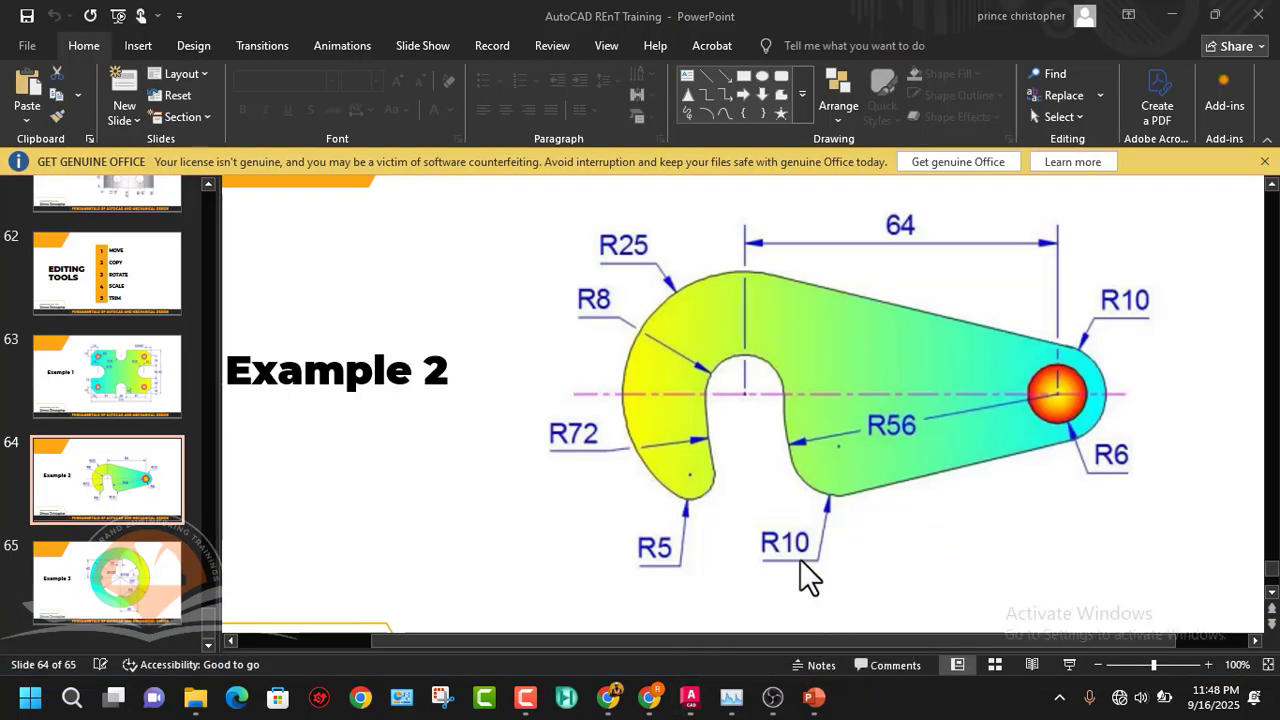
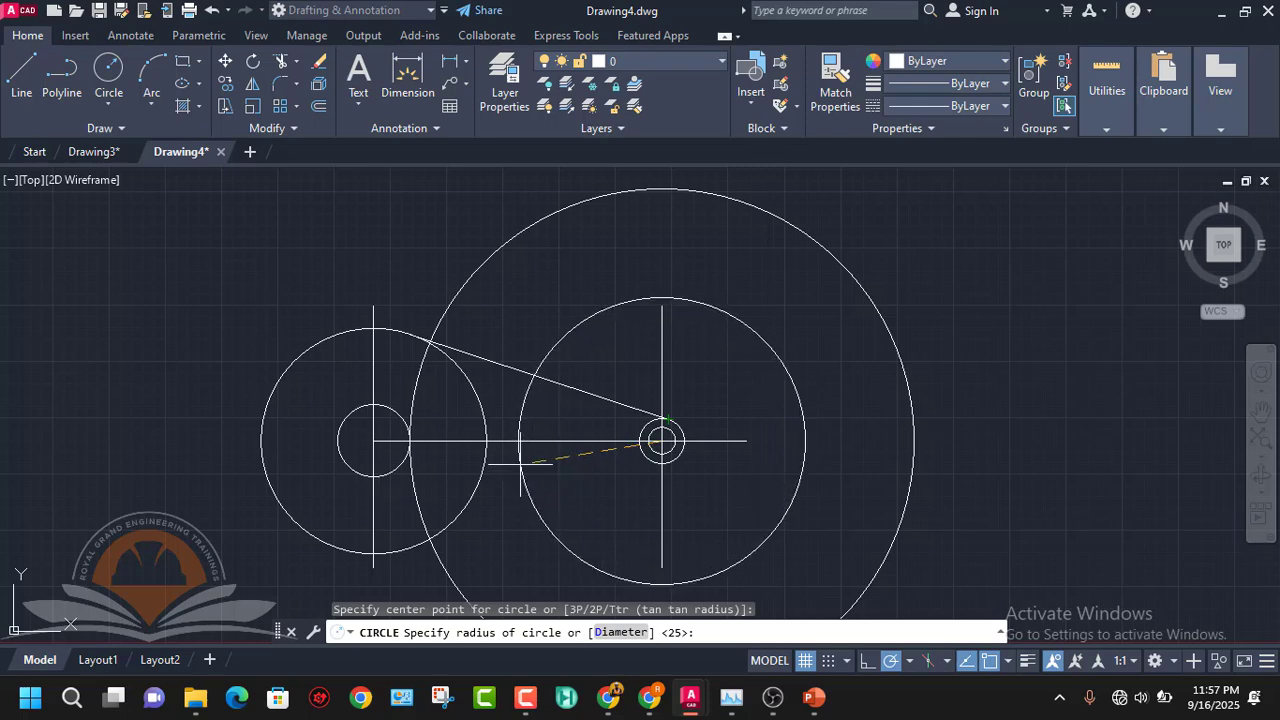
# - Draw a circle of radius 72 centred on the small concentric circles at the right end of the centreline
pyautogui.press('Return')
pyautogui.scroll(-3, 522, 458)
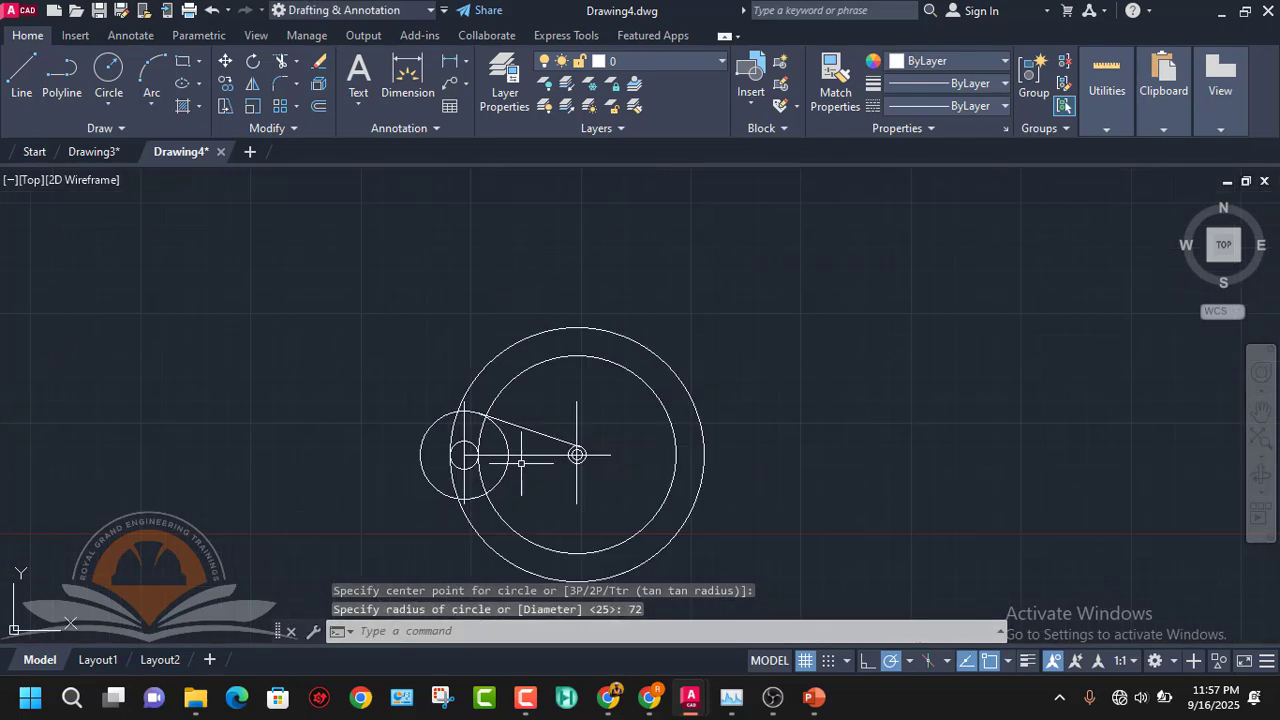
pyautogui.moveTo(510, 455); pyautogui.dragTo(571, 362, button='middle')
pyautogui.scroll(4, 543, 386)
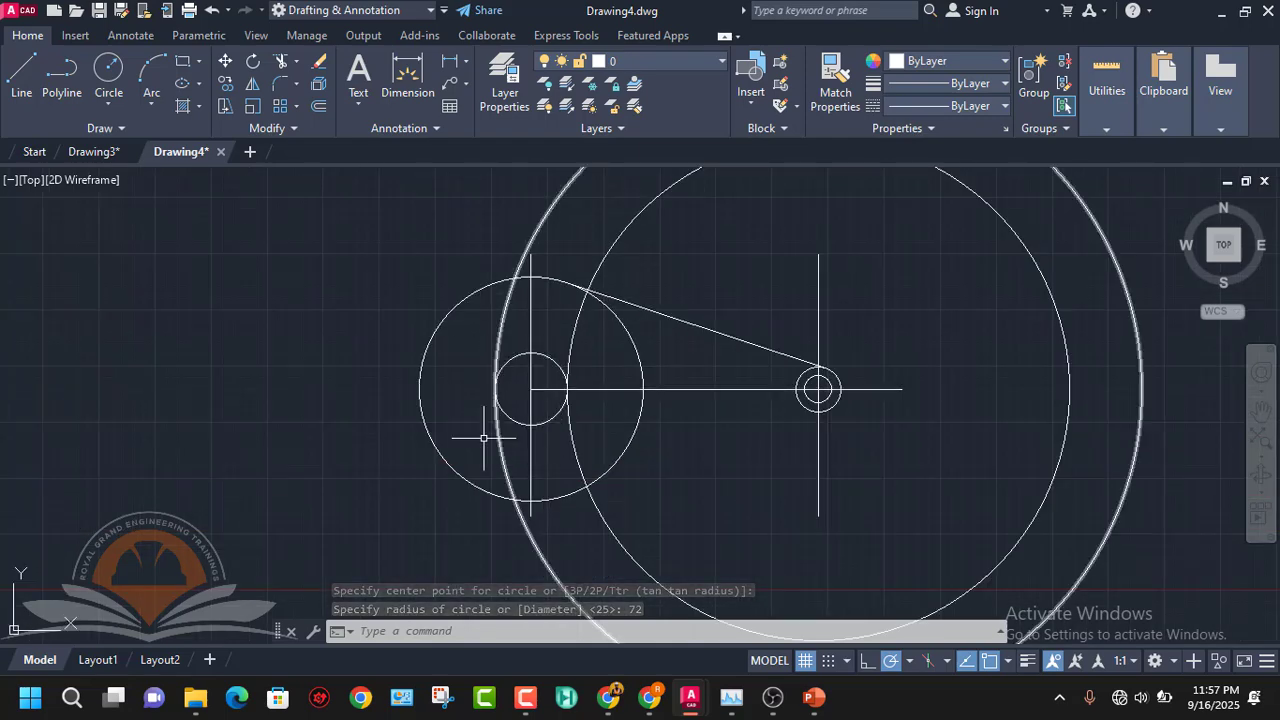
# - Check the radius of the hook's rounded tip on the Example 2 slide in PowerPoint and return to Drawing4 in AutoCAD
pyautogui.moveTo(812, 703)
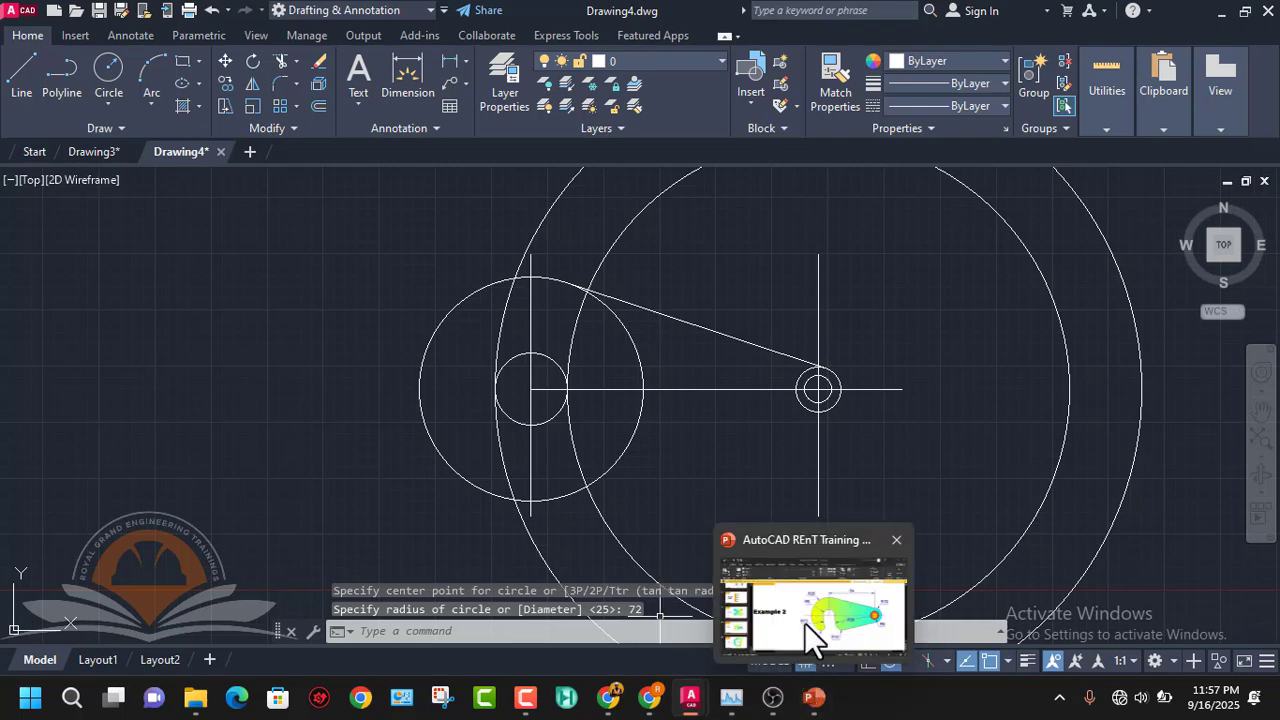
pyautogui.click(804, 623)
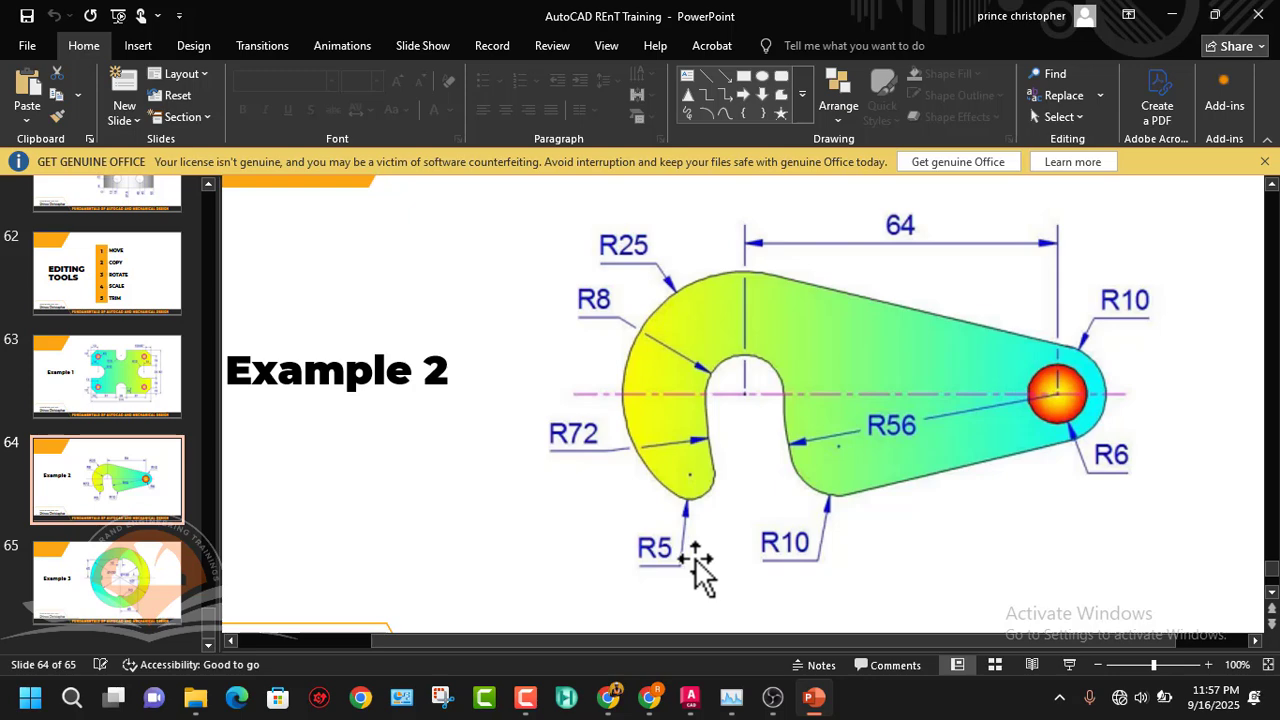
pyautogui.moveTo(812, 703)
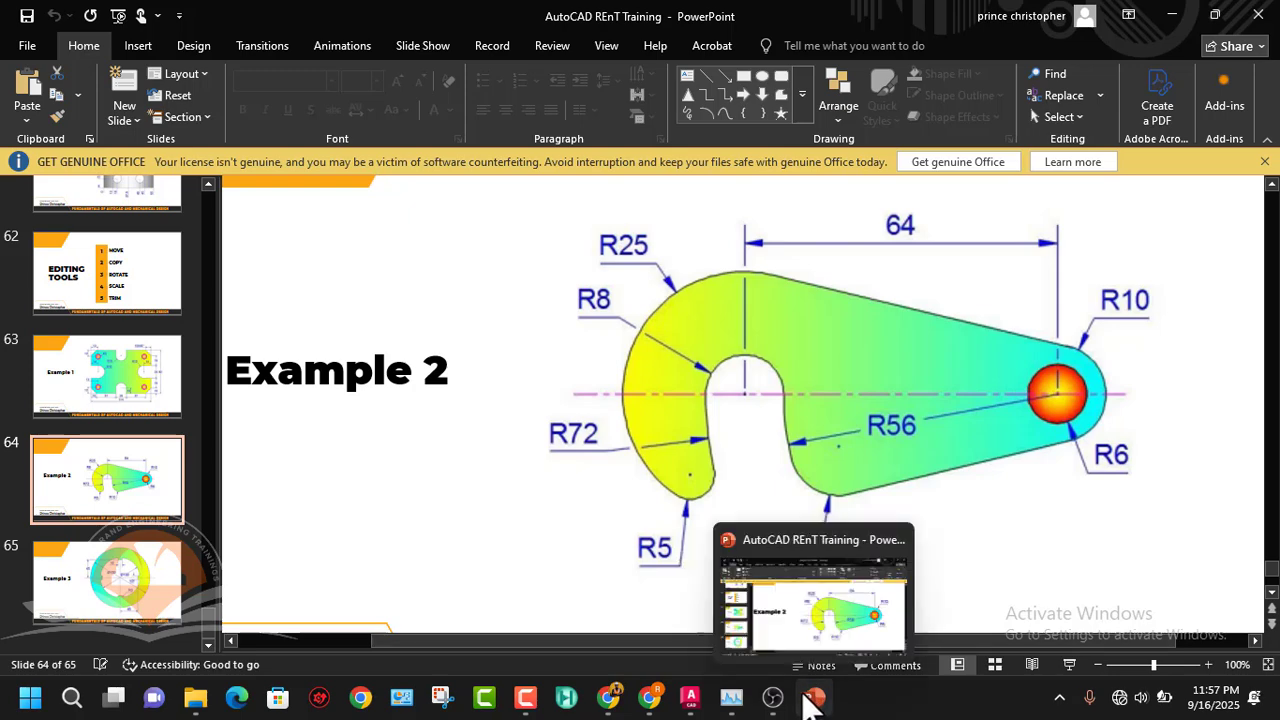
pyautogui.moveTo(688, 697)
pyautogui.click(806, 606)
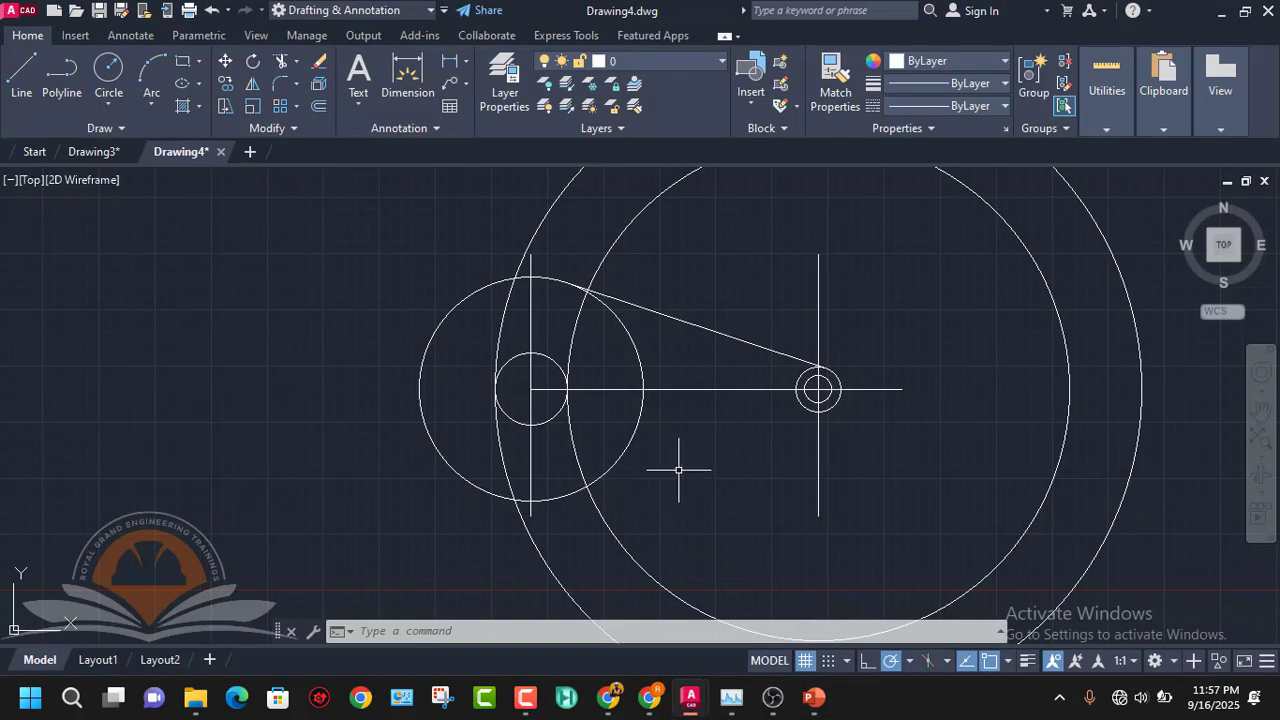
# - Try to draw a radius 5 Tan, Tan, Radius circle touching the radius 72 and radius 25 circles near their lower intersection
pyautogui.click(115, 98)
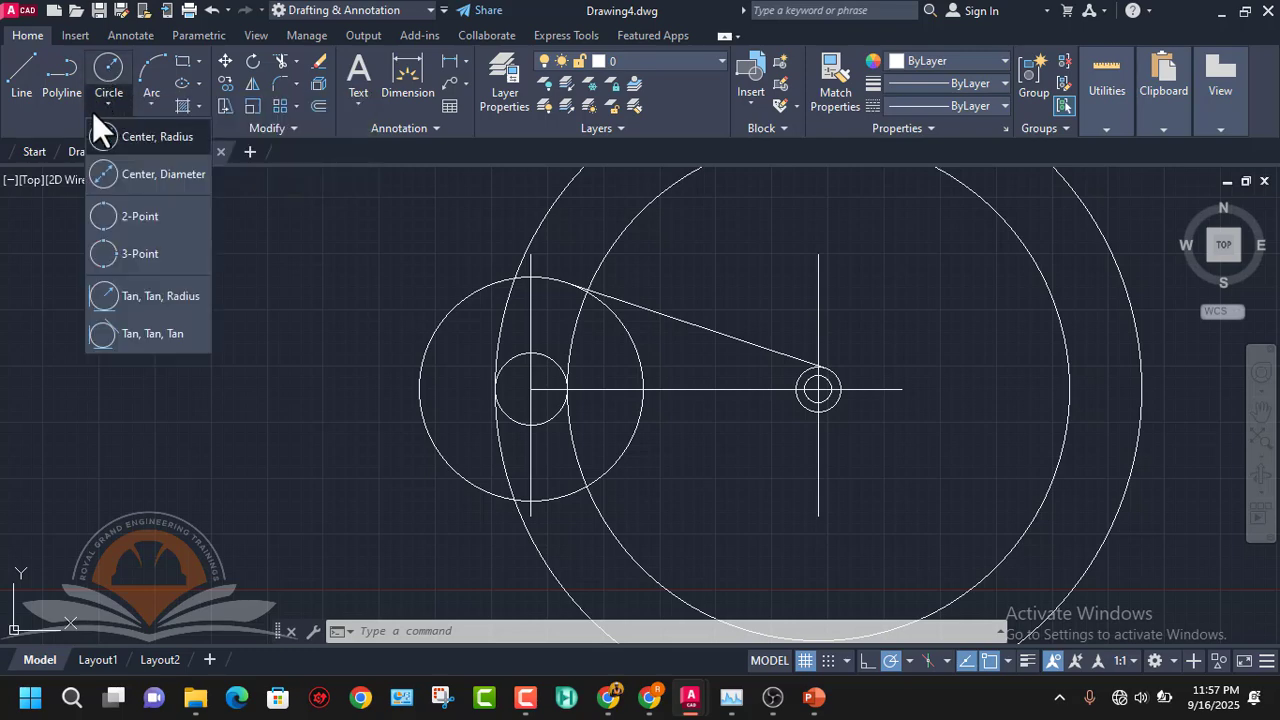
pyautogui.click(149, 294)
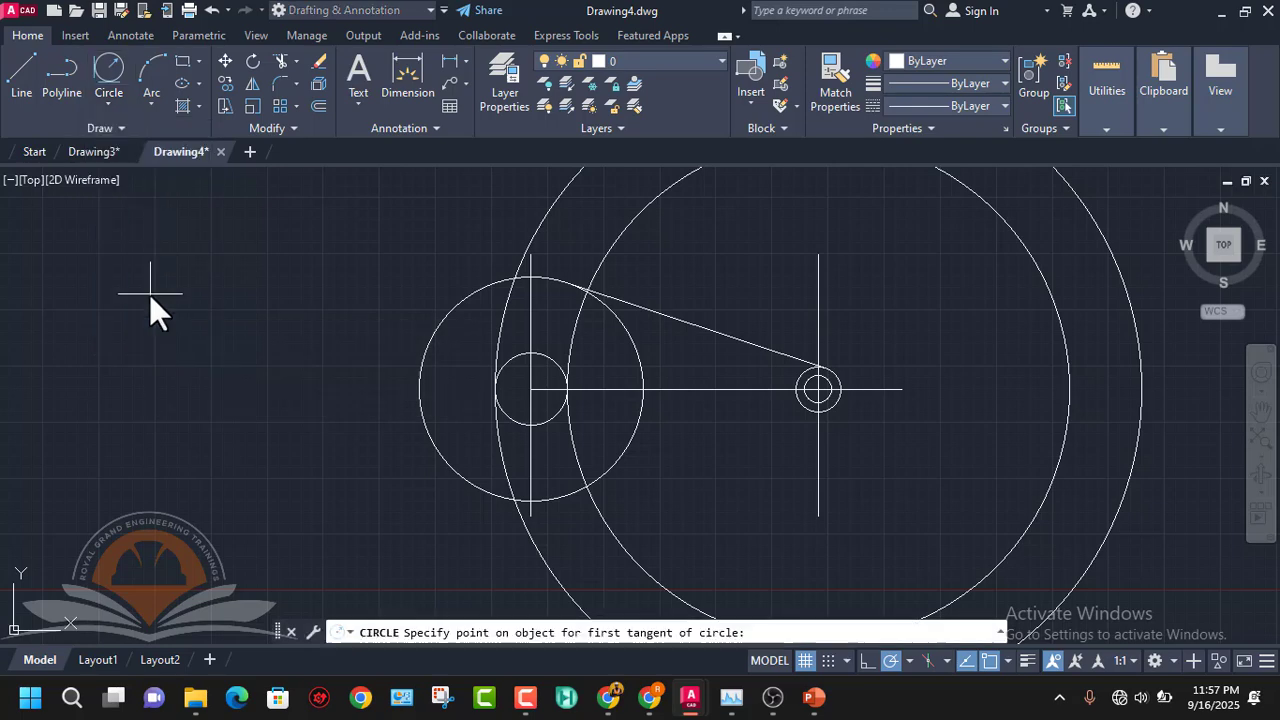
pyautogui.scroll(5, 509, 480)
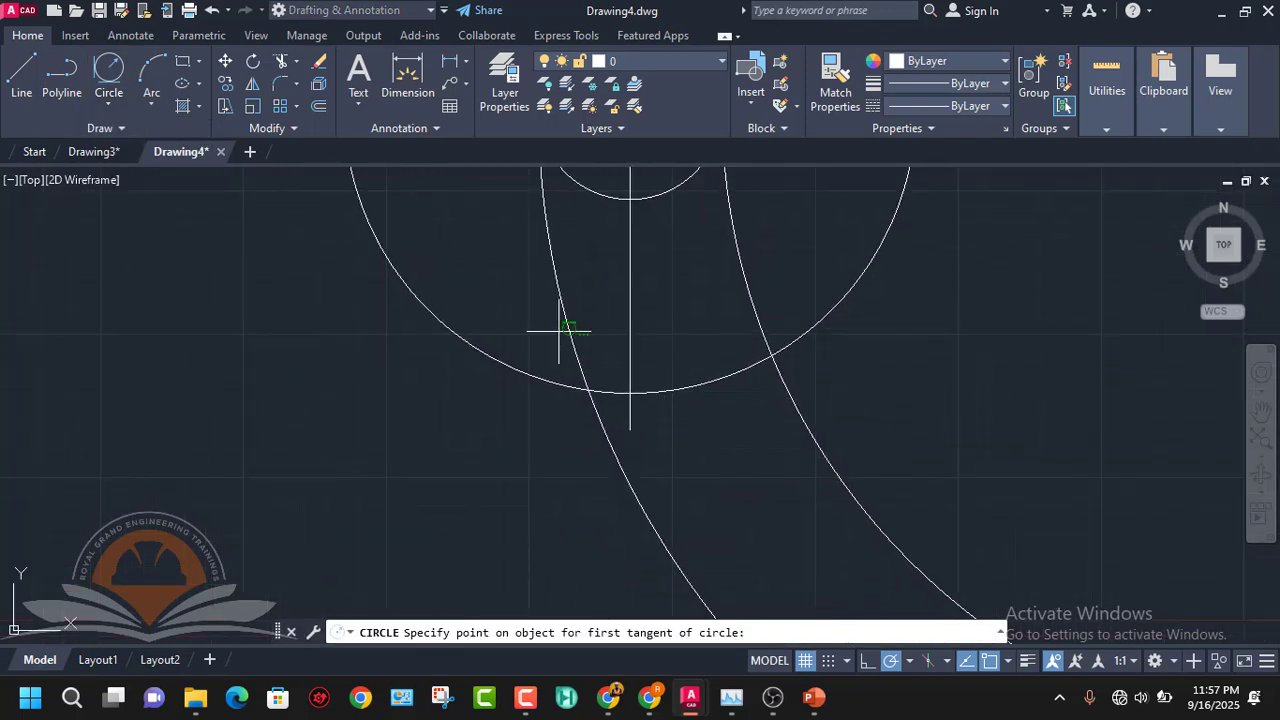
pyautogui.click(577, 345)
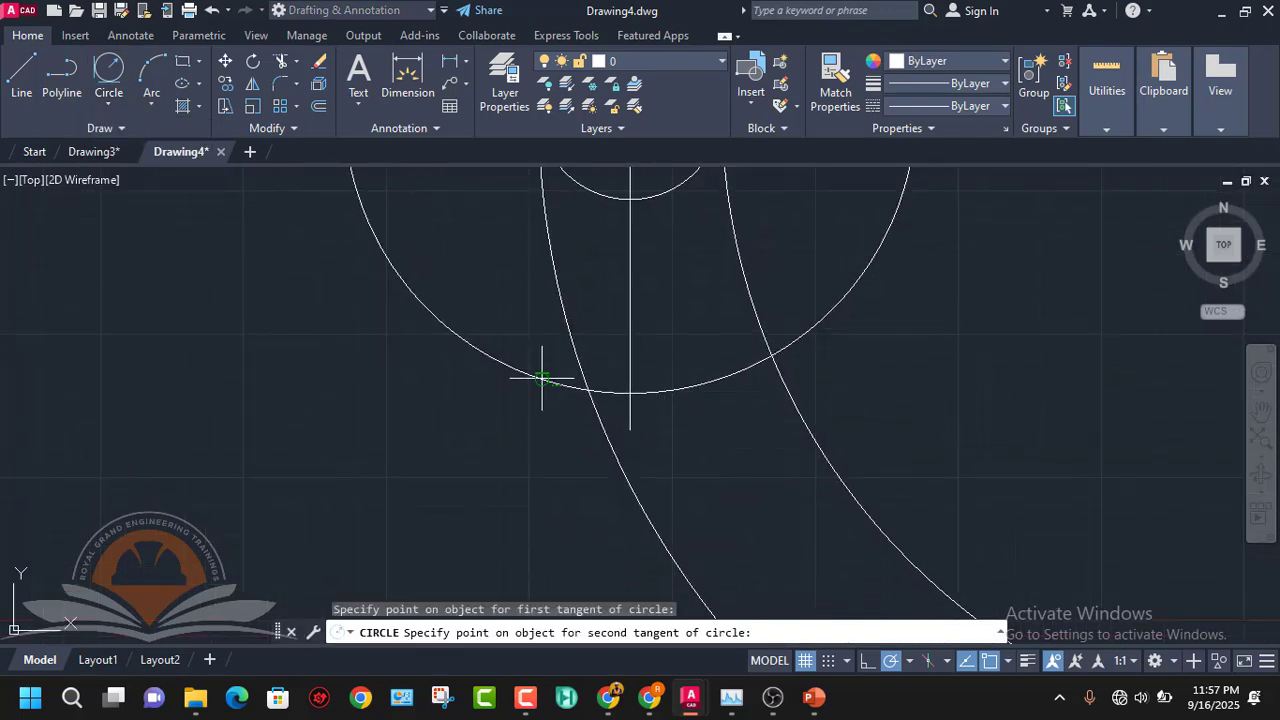
pyautogui.click(542, 379)
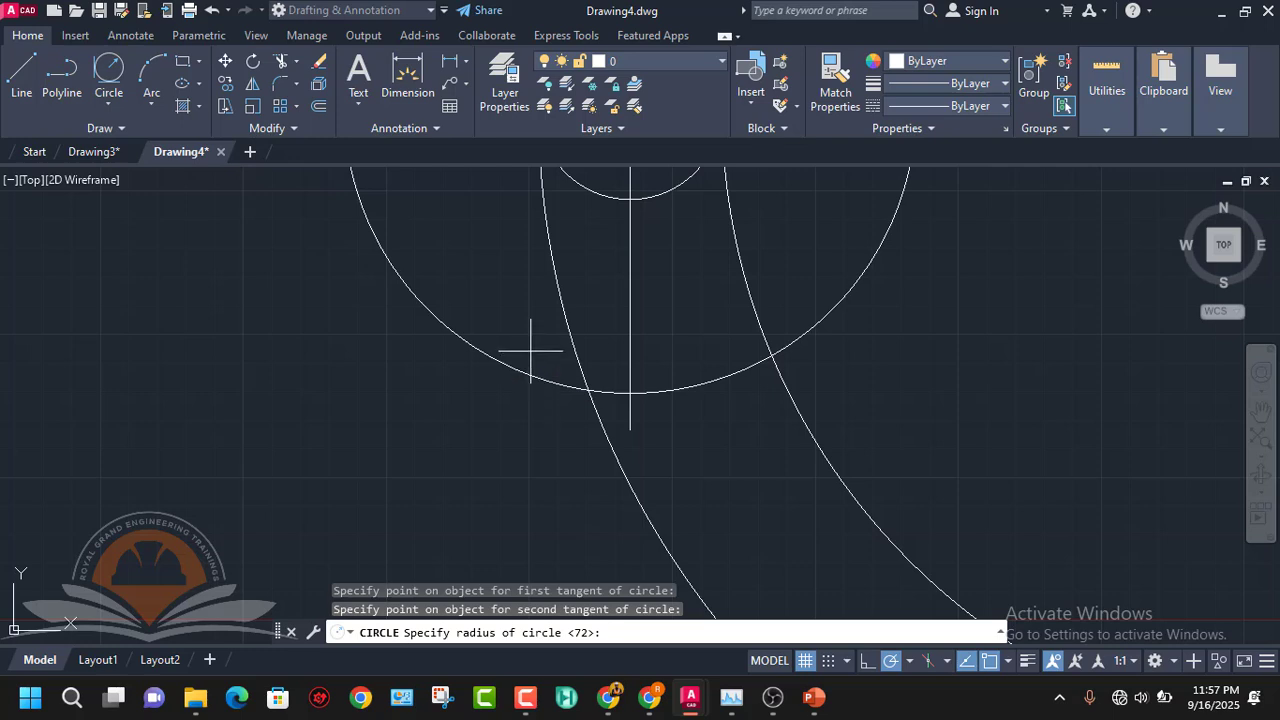
pyautogui.write('5')
pyautogui.press('Return')
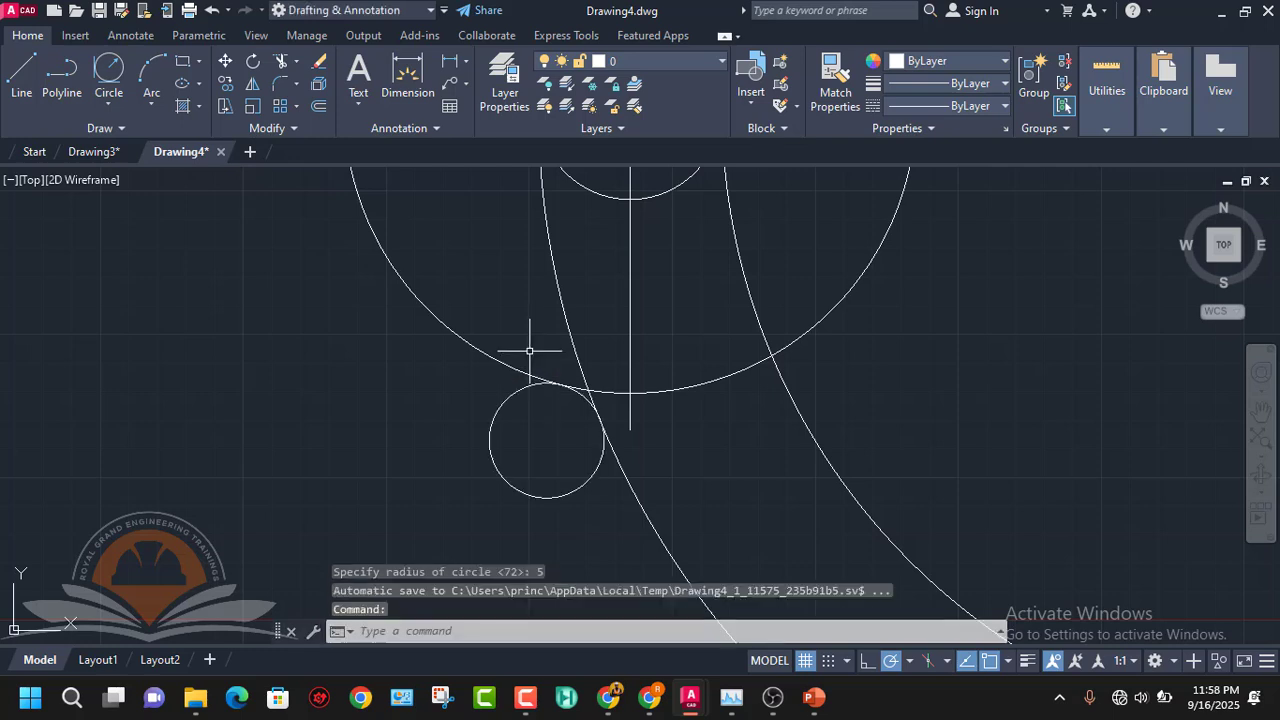
pyautogui.hotkey('ctrl', 'z')
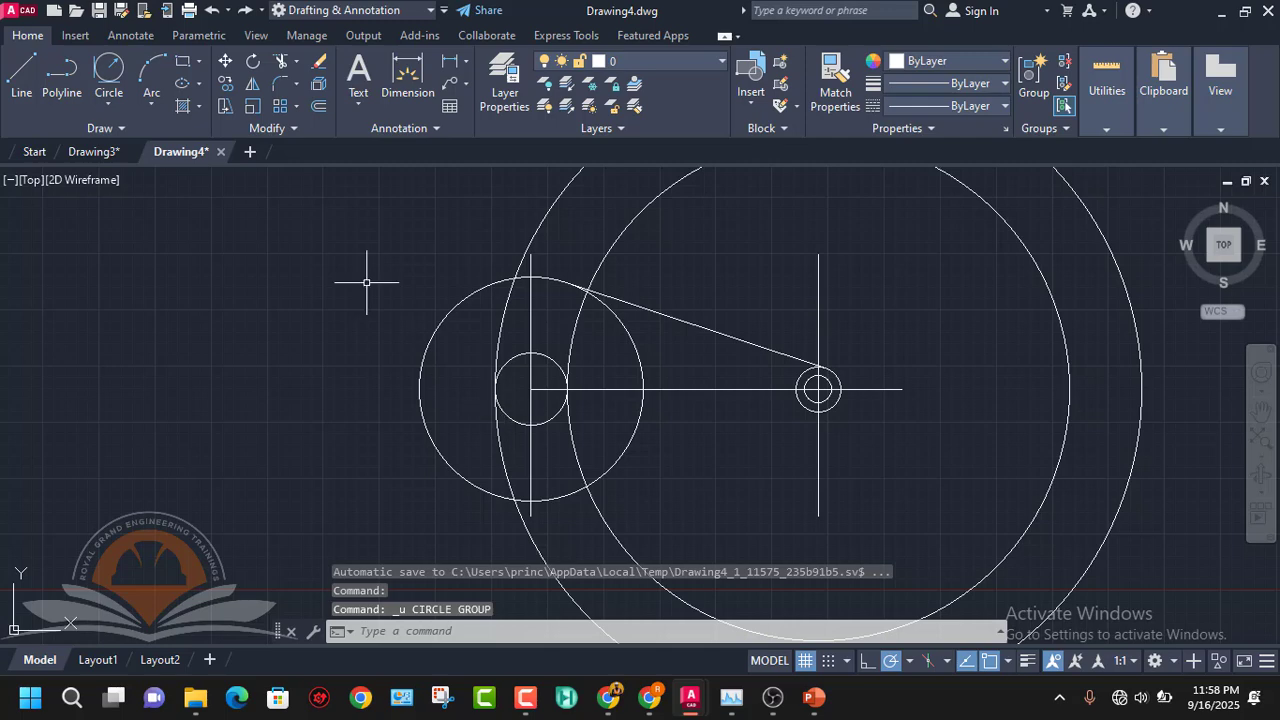
# - Draw a circle of radius 5 inside the radius 25 circle, tangent to it and to the radius 72 circle at lower left
pyautogui.click(109, 69)
pyautogui.click(453, 467)
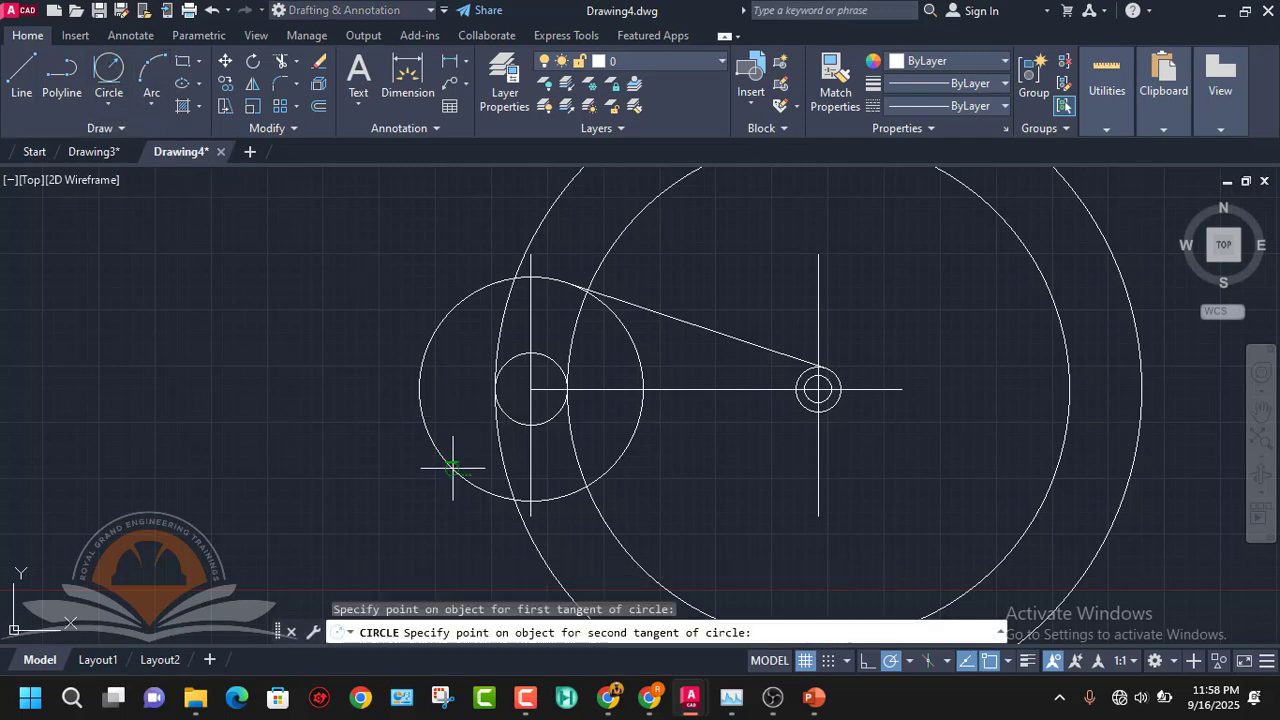
pyautogui.click(499, 445)
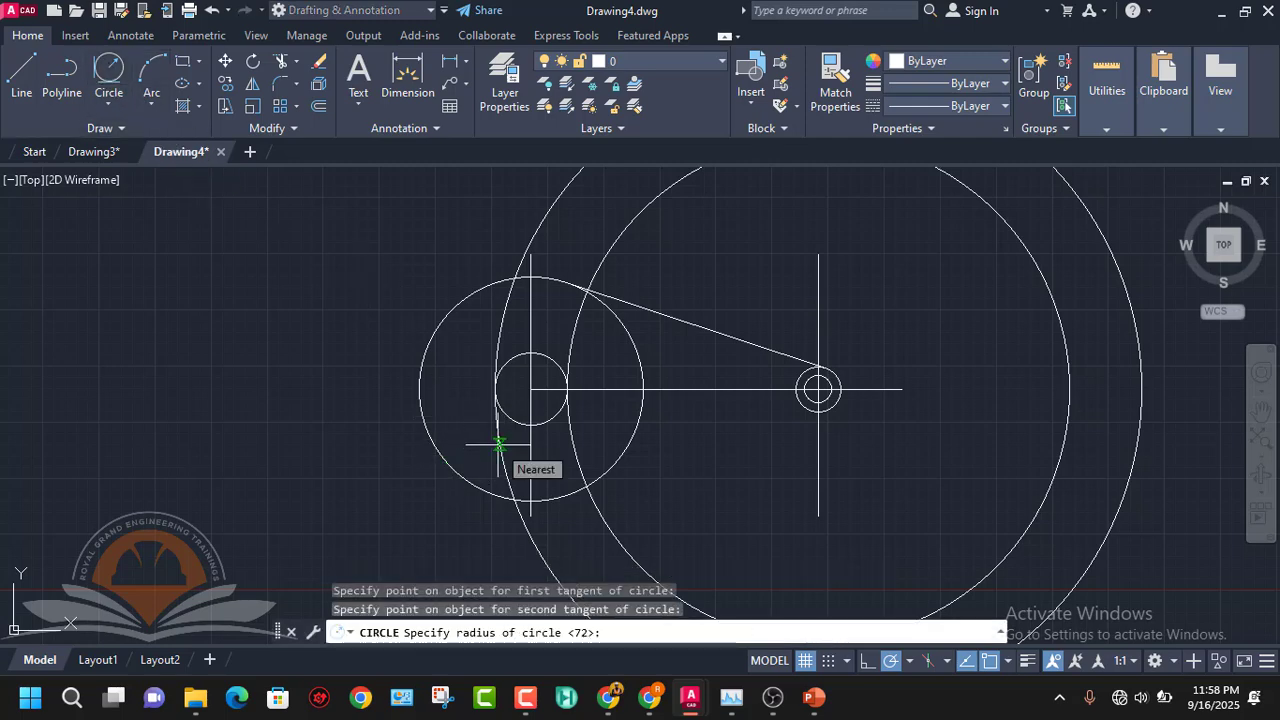
pyautogui.write('5')
pyautogui.press('Return')
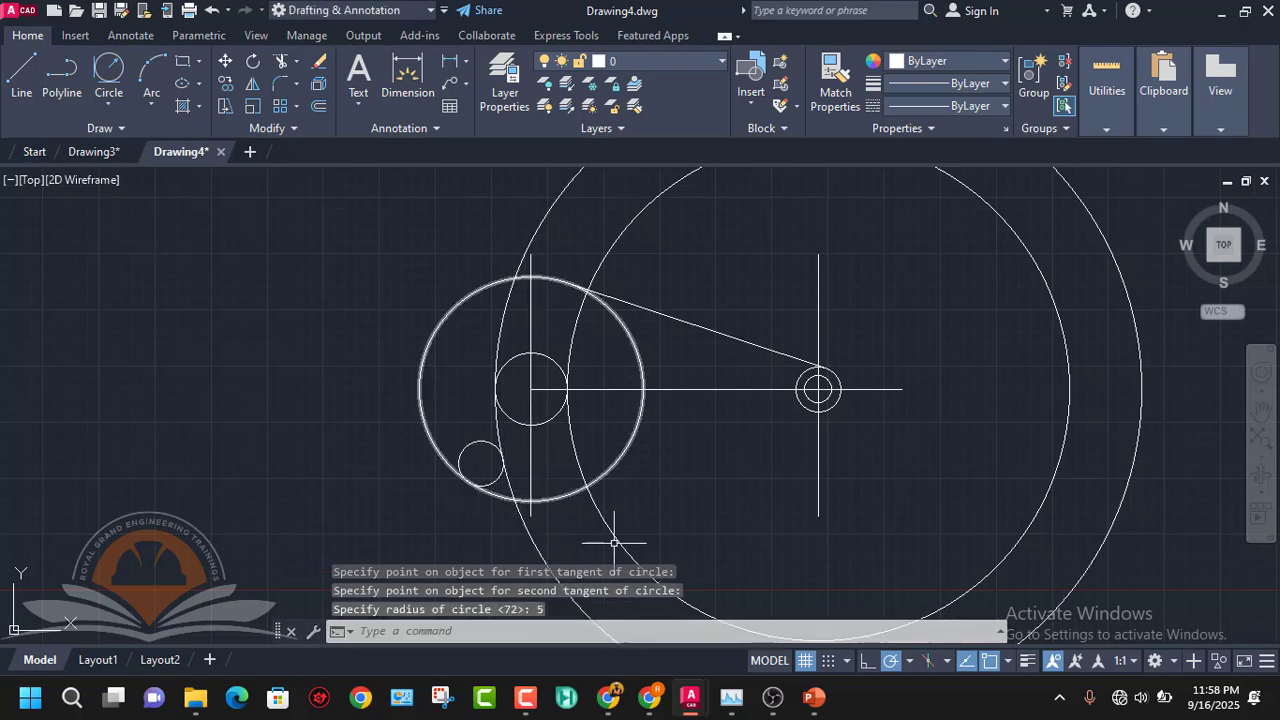
# - Compare the hook shape with the Example 2 slide in PowerPoint and return to Drawing4 in AutoCAD
pyautogui.moveTo(814, 697)
pyautogui.click(829, 660)
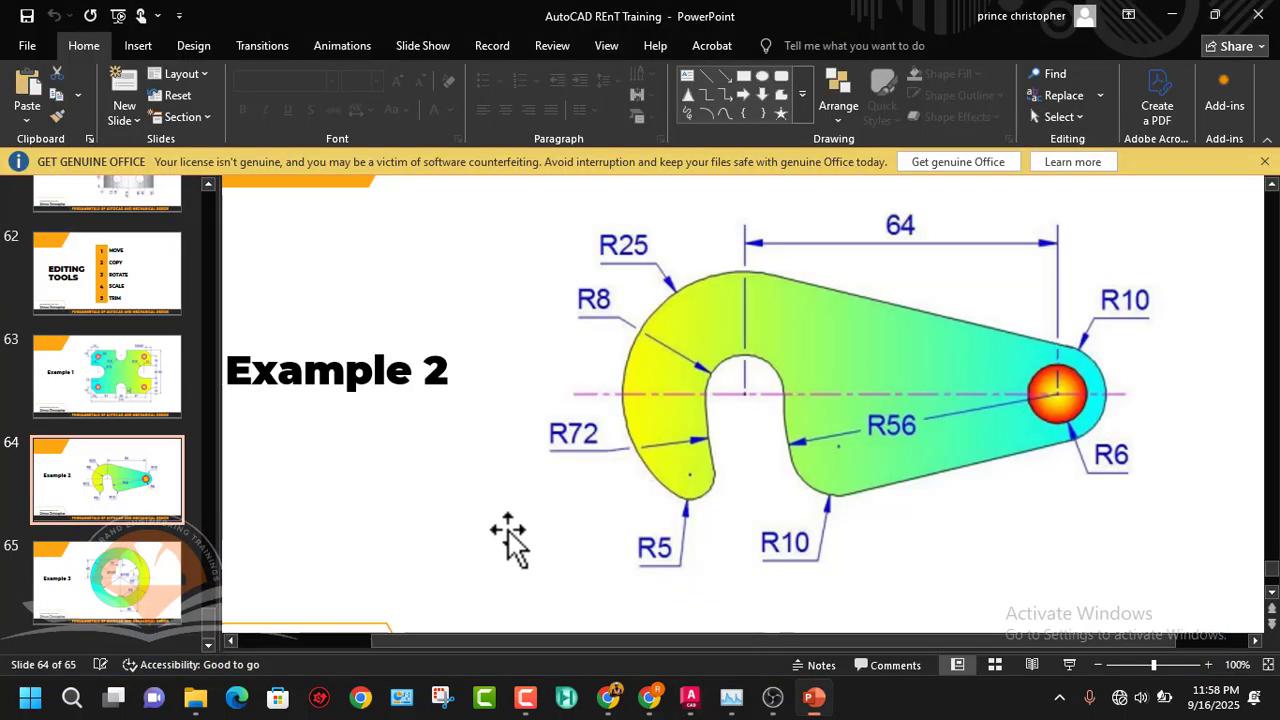
pyautogui.moveTo(690, 697)
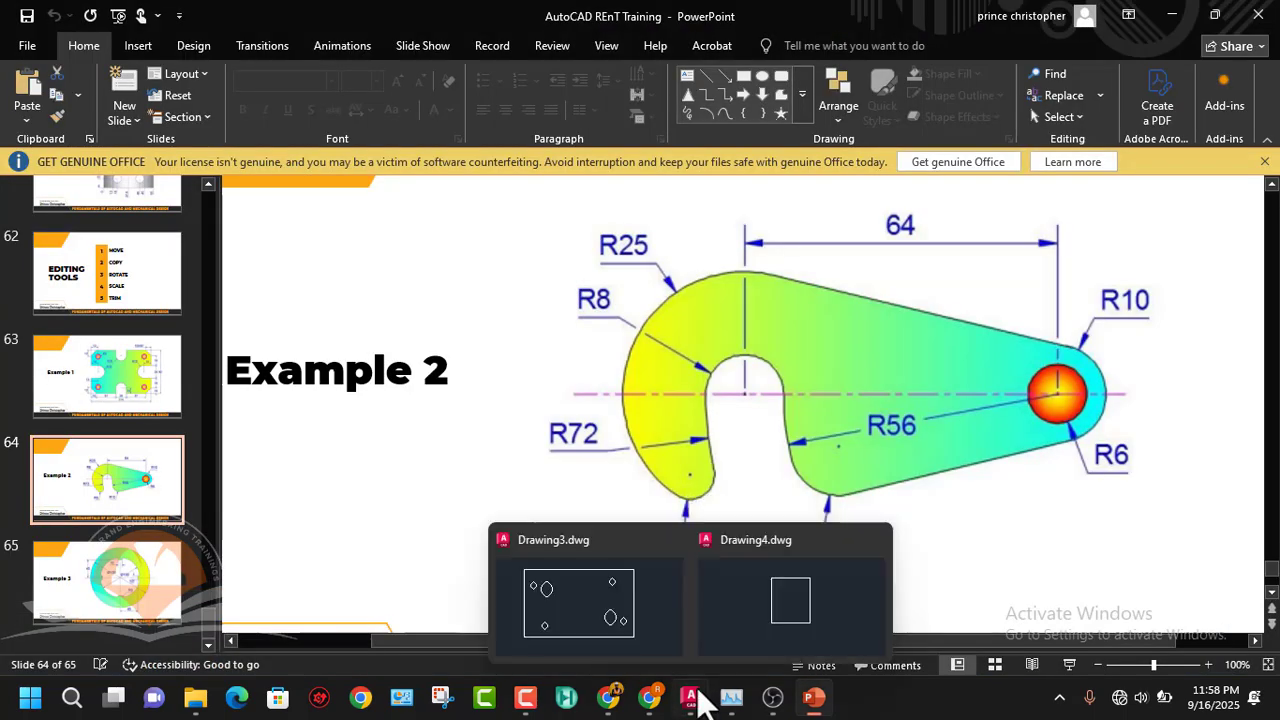
pyautogui.click(770, 605)
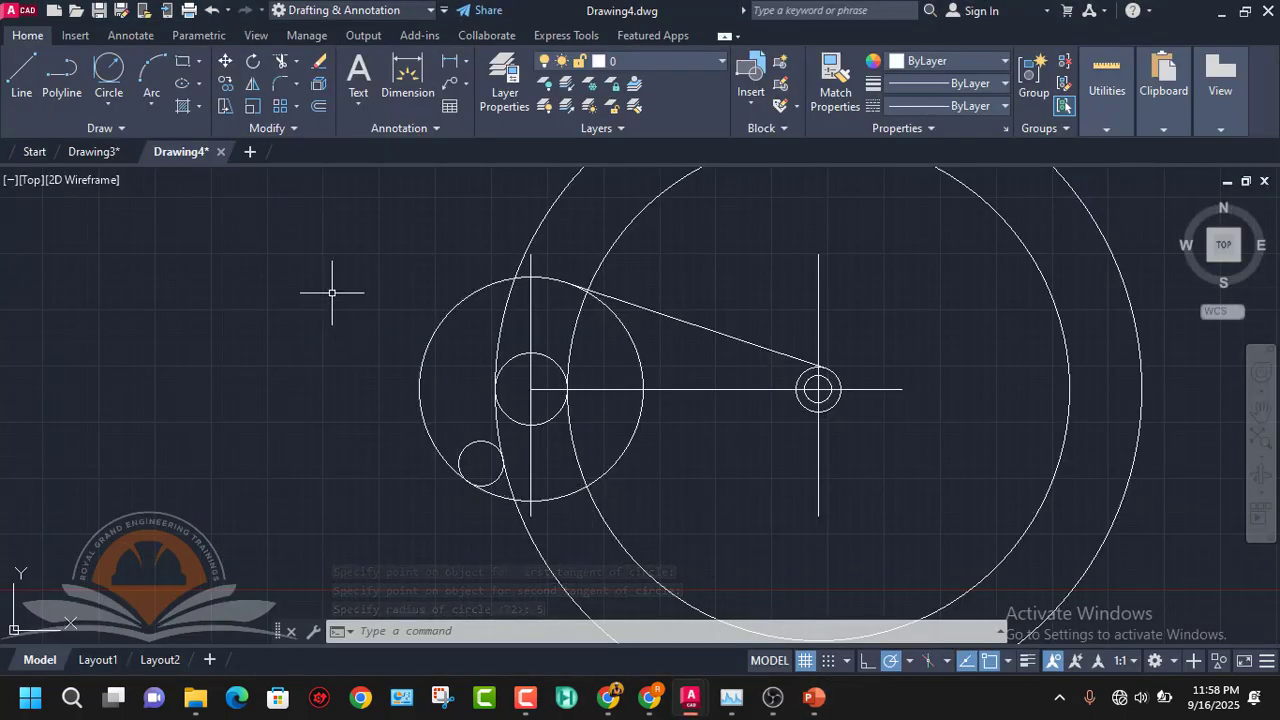
# - Trim the radius 5, 25 and 72 circles around their lower-left tangencies to leave the hook's rounded tip
pyautogui.write('tr')
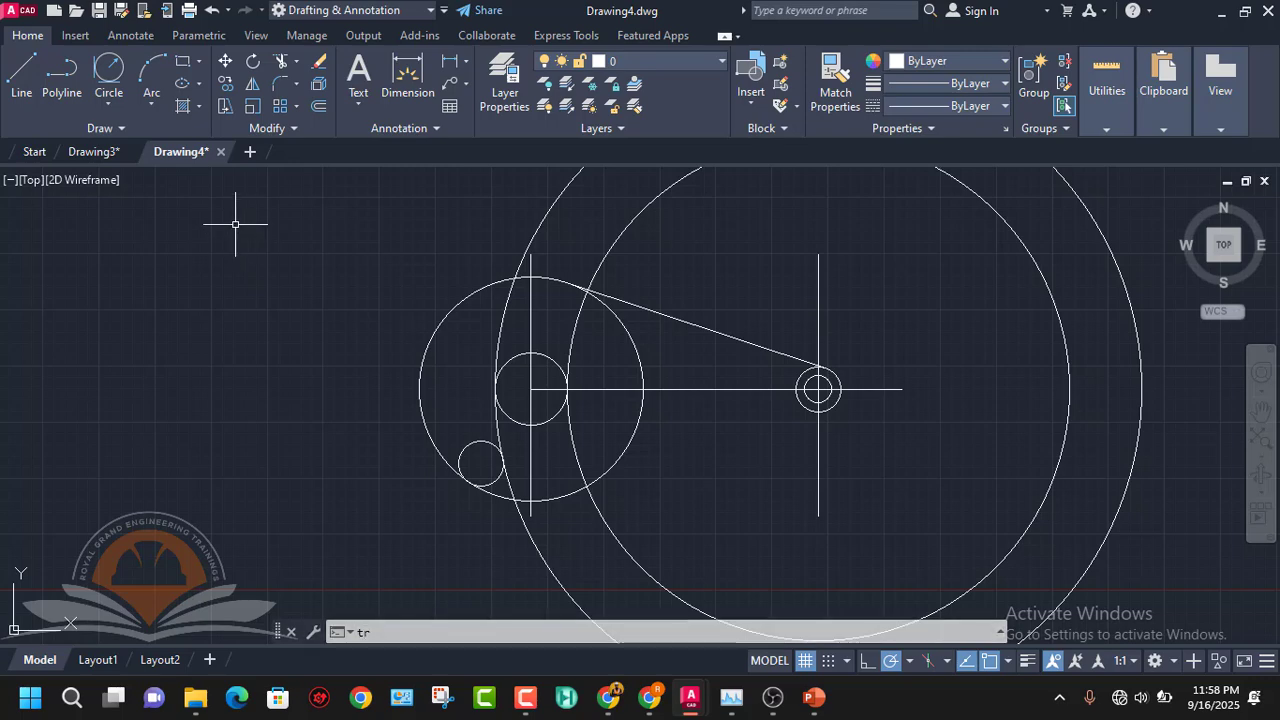
pyautogui.press('Escape')
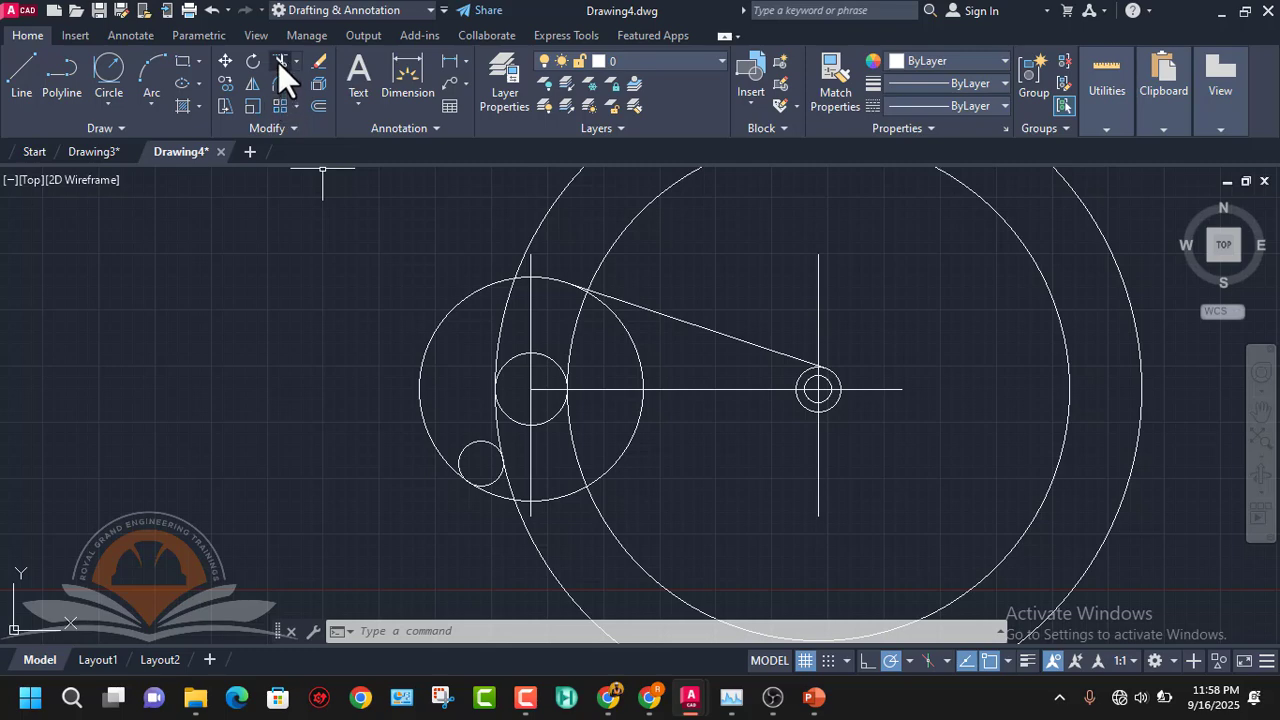
pyautogui.click(280, 62)
pyautogui.click(513, 487)
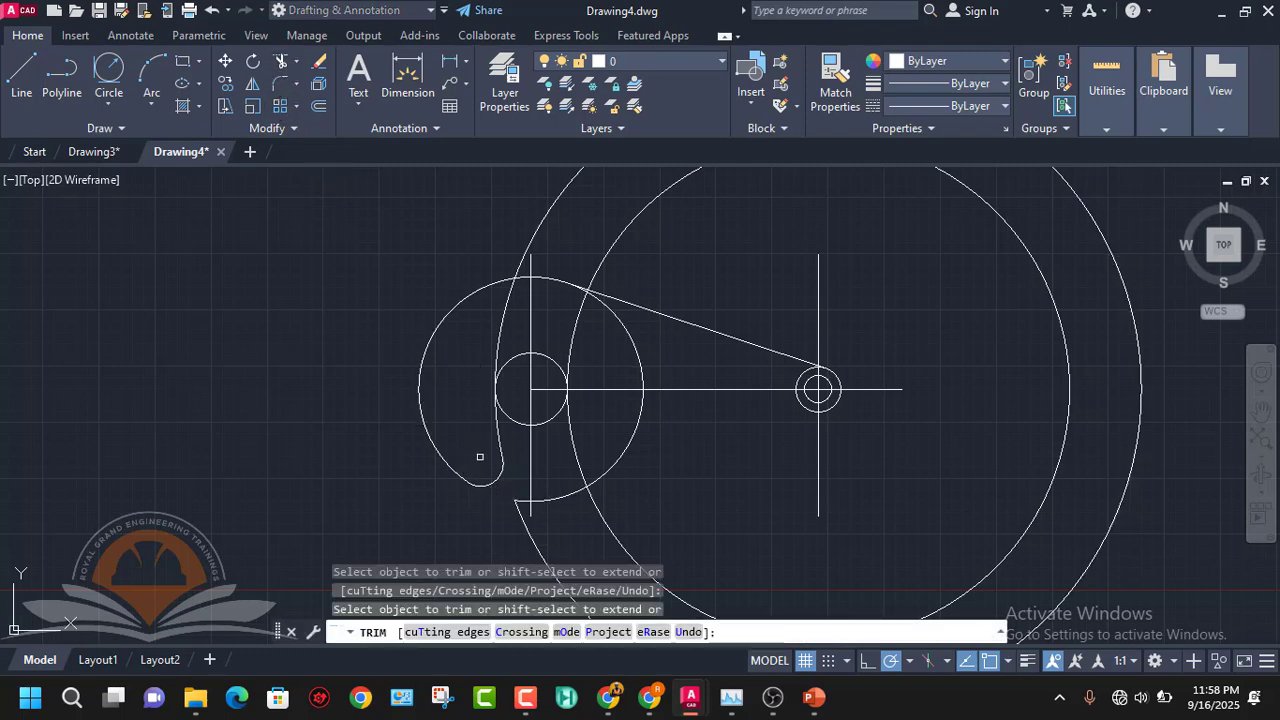
pyautogui.scroll(4, 487, 487)
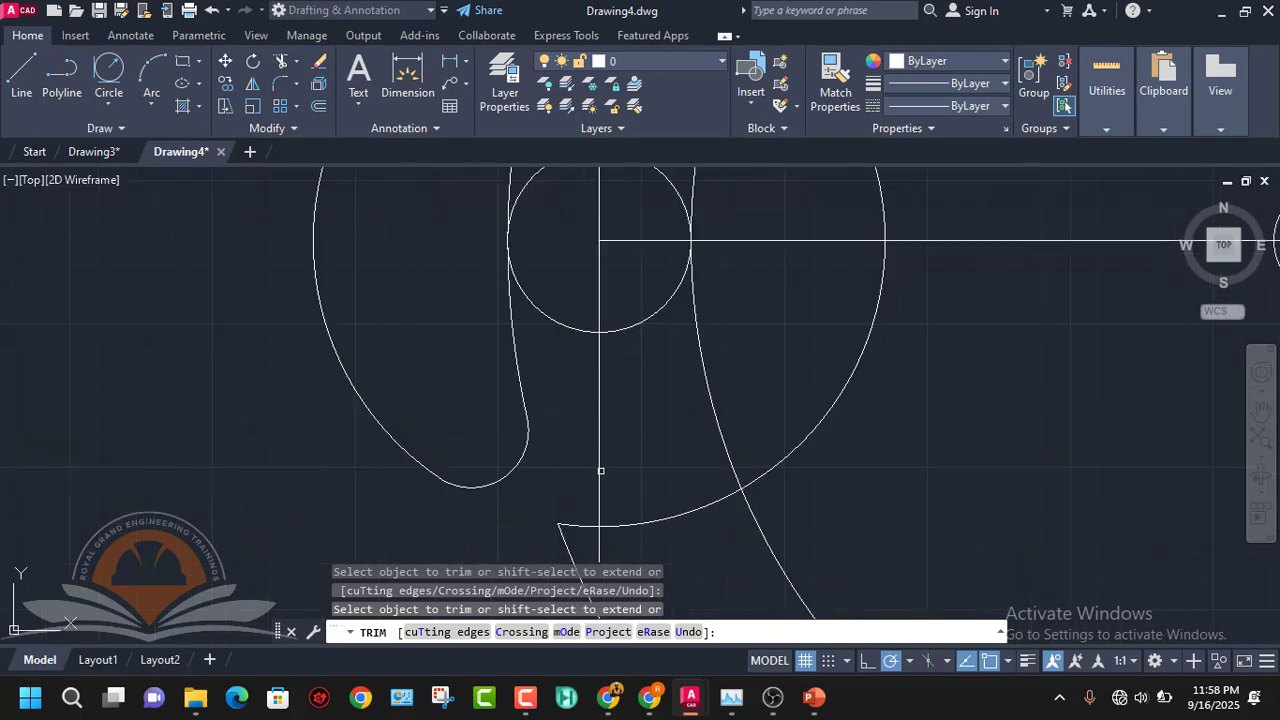
# - Check the lower edge and its radii on the Example 2 slide in PowerPoint, and return to Drawing4 in AutoCAD
pyautogui.click(745, 600)
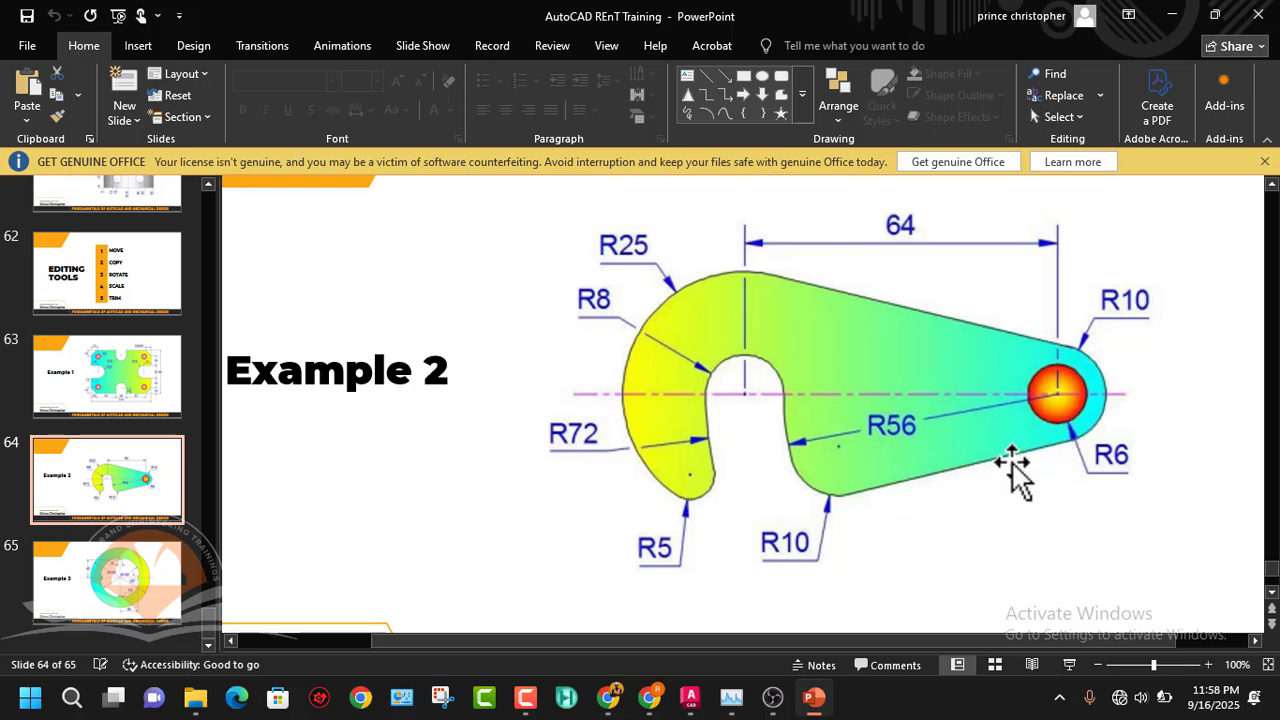
pyautogui.moveTo(695, 703)
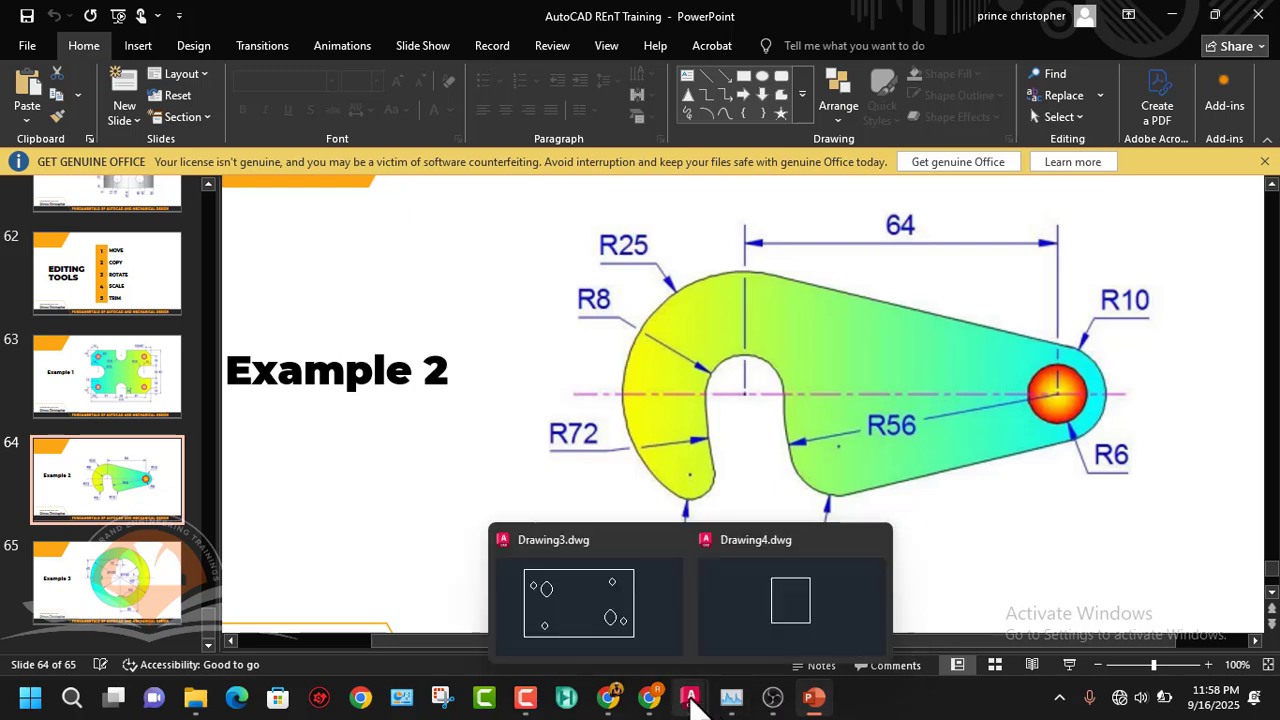
pyautogui.click(805, 614)
pyautogui.scroll(-2, 607, 436)
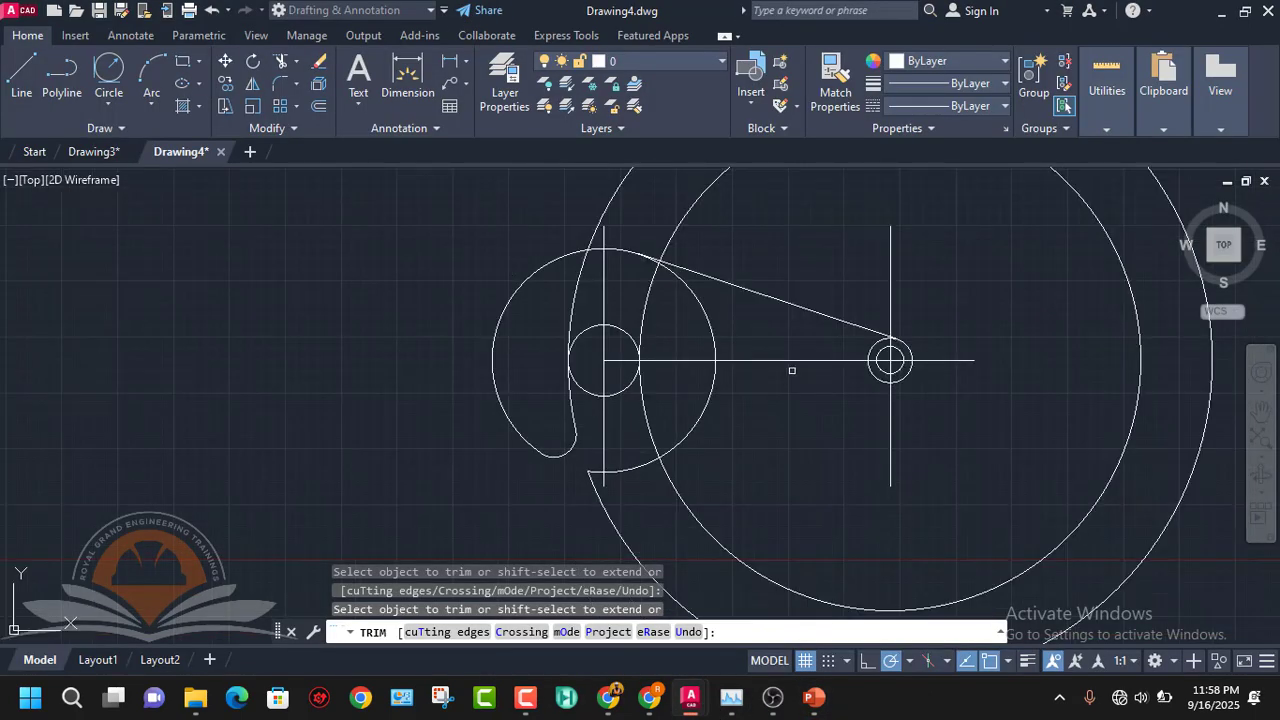
pyautogui.press('Escape')
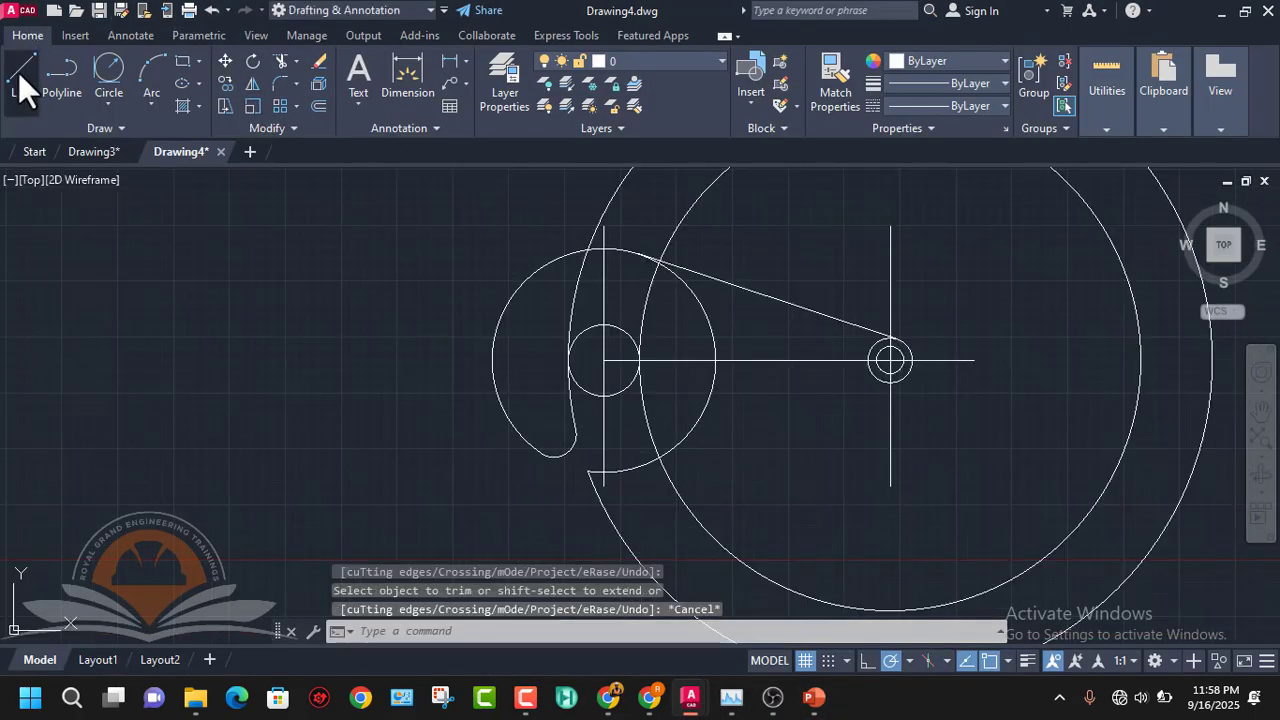
# - Draw a line tangent to the undersides of the radius 10 circle at the plate's right end and the radius 25 circle
pyautogui.click(20, 75)
pyautogui.scroll(4, 900, 365)
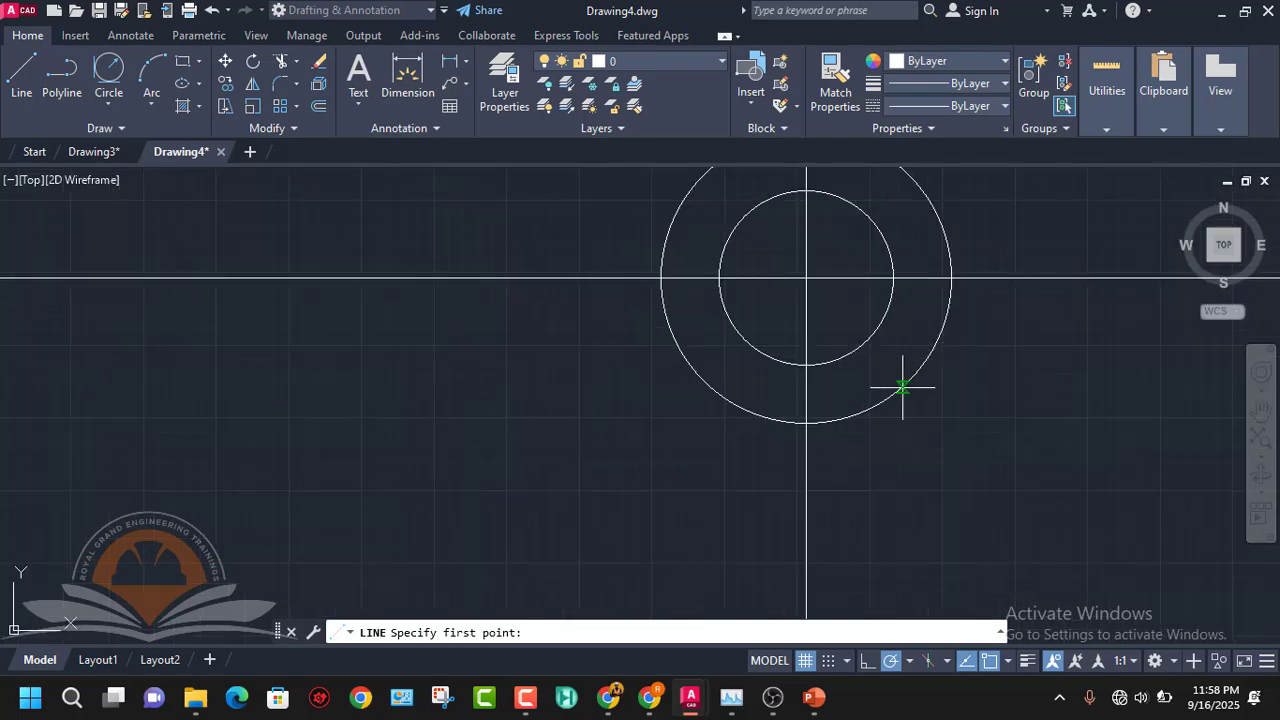
pyautogui.keyDown('shift'); pyautogui.rightClick(900, 390); pyautogui.keyUp('shift')
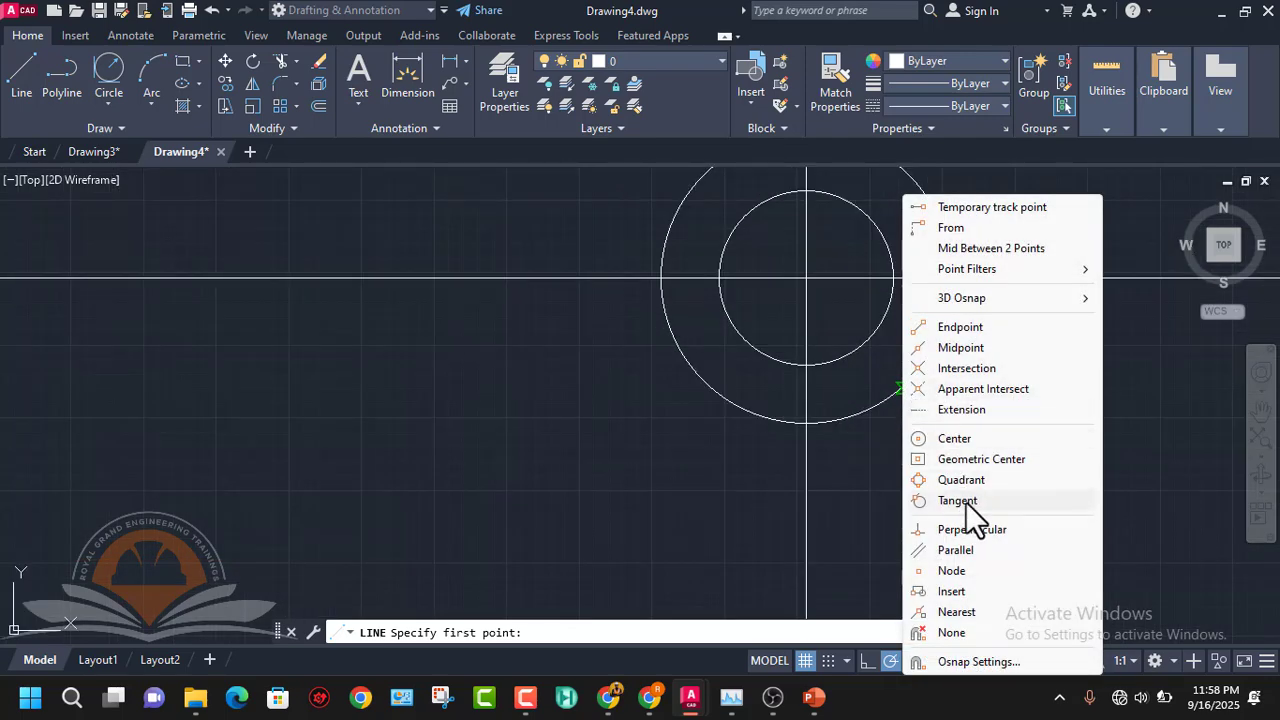
pyautogui.click(966, 500)
pyautogui.click(898, 404)
pyautogui.scroll(1, 809, 417)
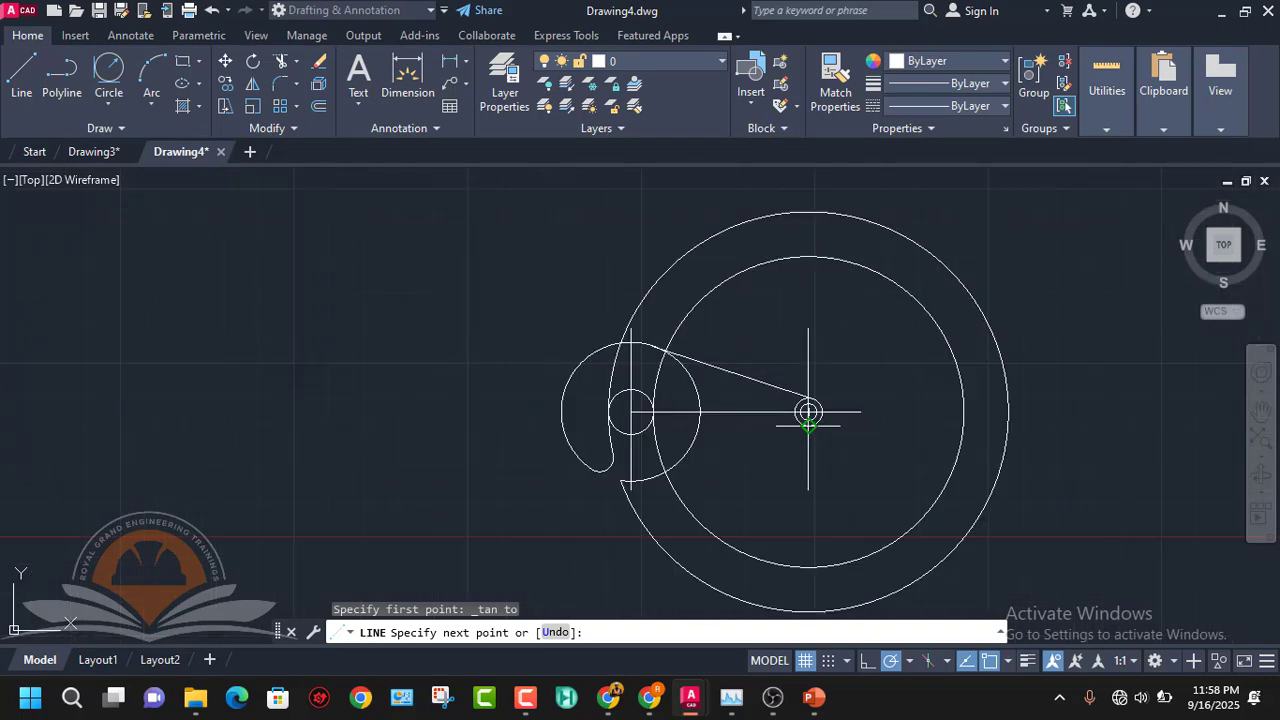
pyautogui.scroll(3, 627, 480)
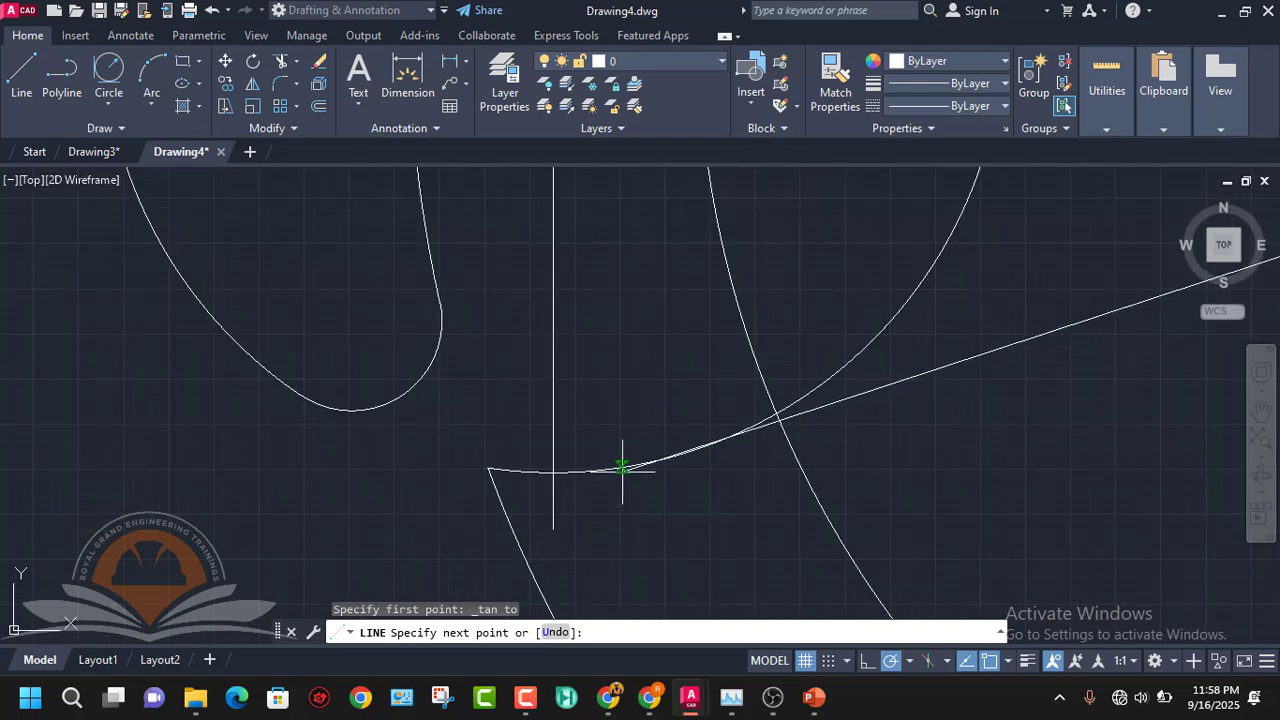
pyautogui.keyDown('shift'); pyautogui.rightClick(622, 465); pyautogui.keyUp('shift')
pyautogui.click(683, 500)
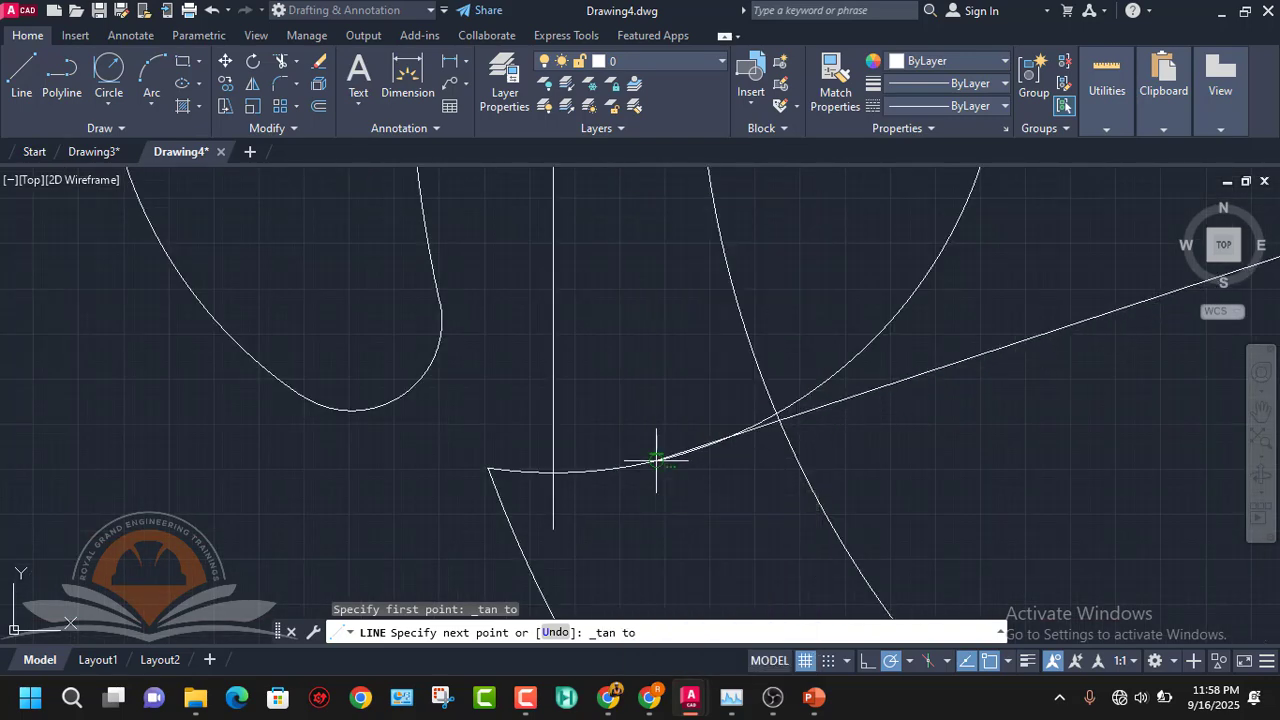
pyautogui.press('Escape')
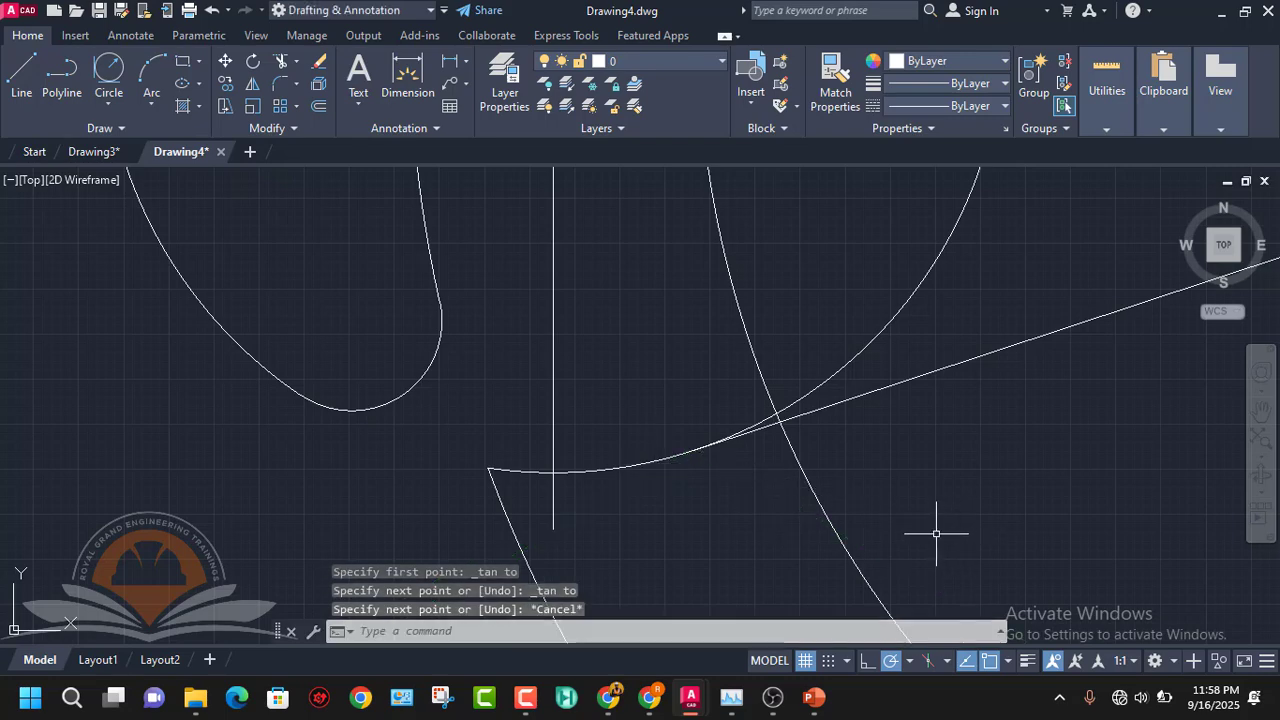
# - Check the lower corner radius on the PowerPoint slide and draw a radius 10 Tan, Tan, Radius circle touching the lower tangent line and radius 56 circle
pyautogui.scroll(-2, 930, 530)
pyautogui.scroll(-2, 931, 474)
pyautogui.scroll(4, 934, 463)
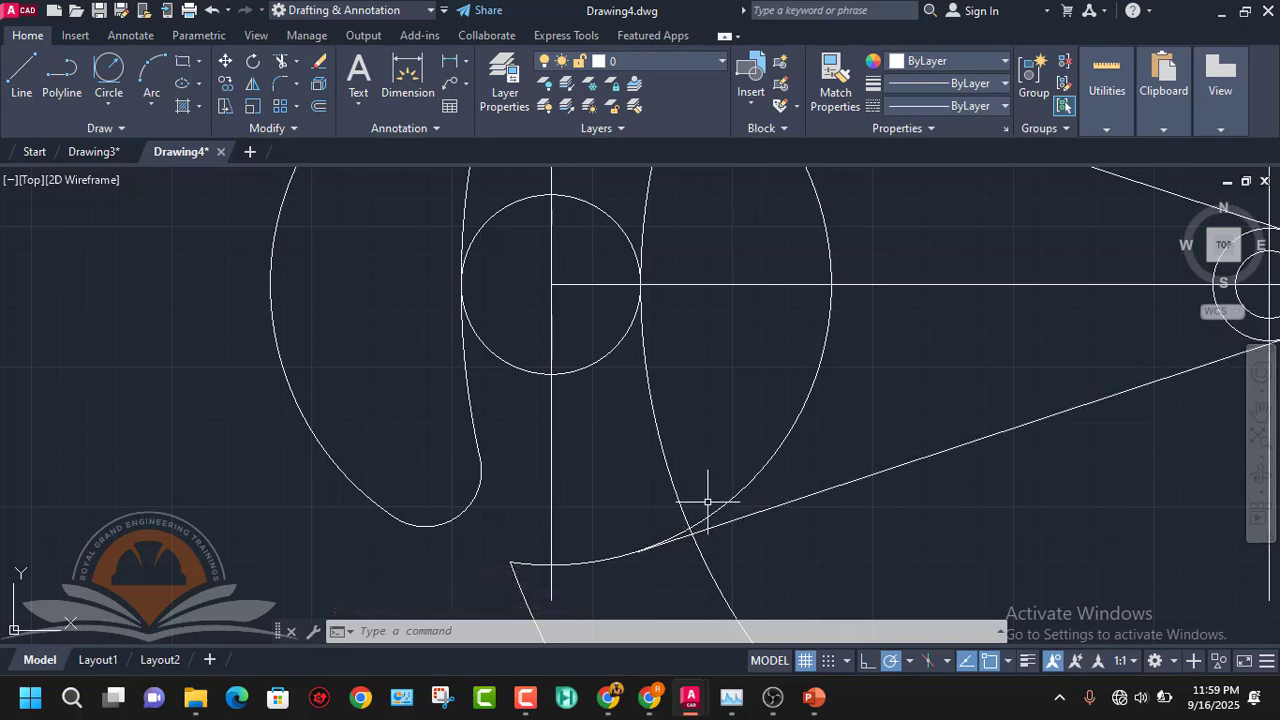
pyautogui.click(112, 103)
pyautogui.click(163, 295)
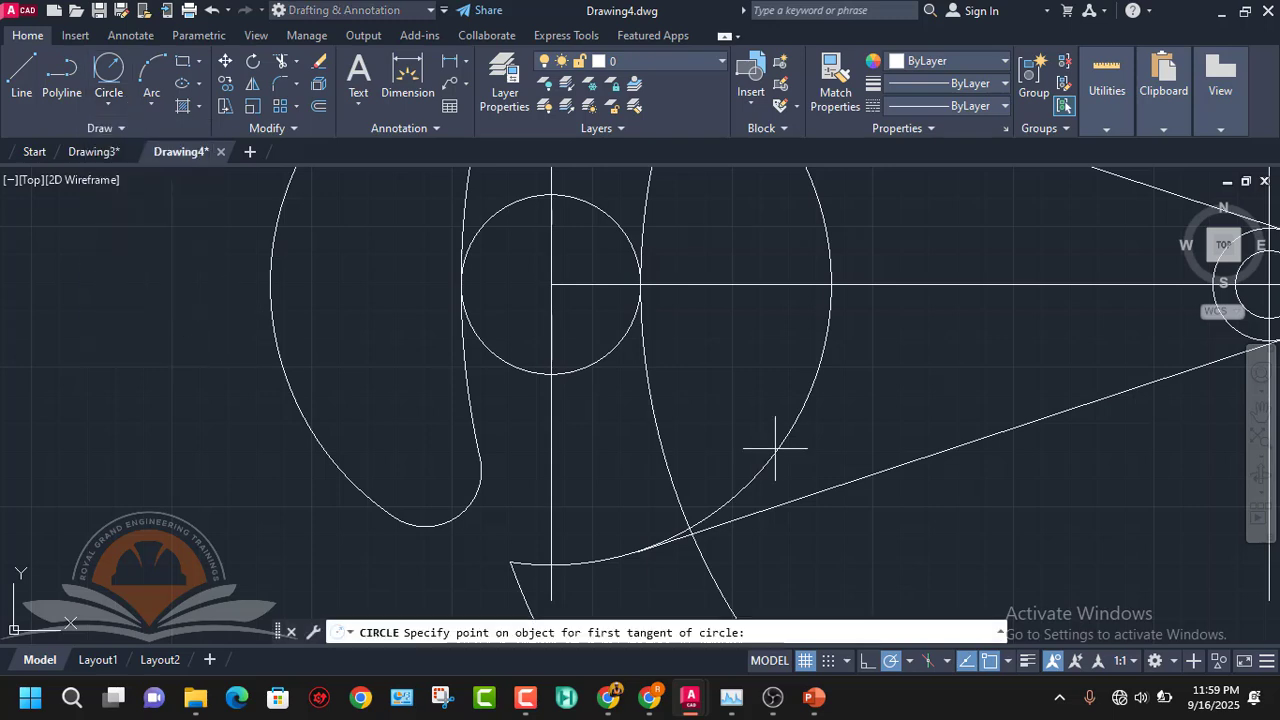
pyautogui.click(790, 500)
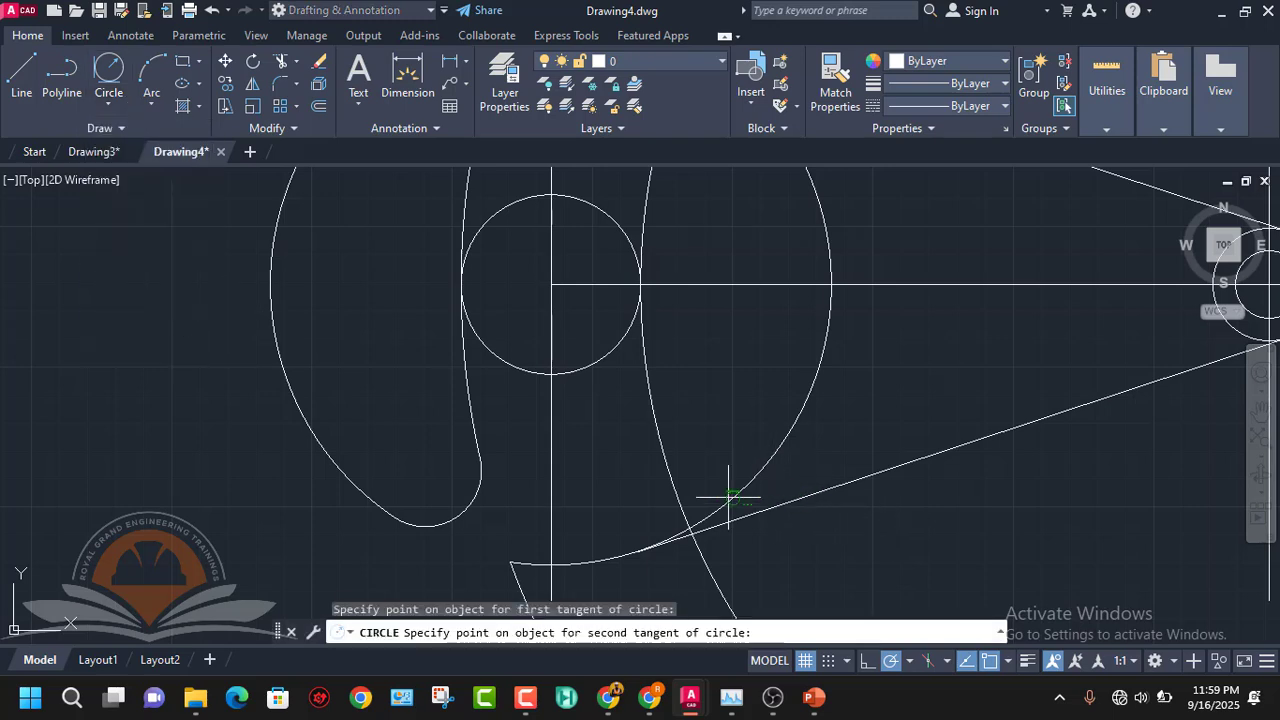
pyautogui.click(673, 483)
pyautogui.moveTo(814, 697)
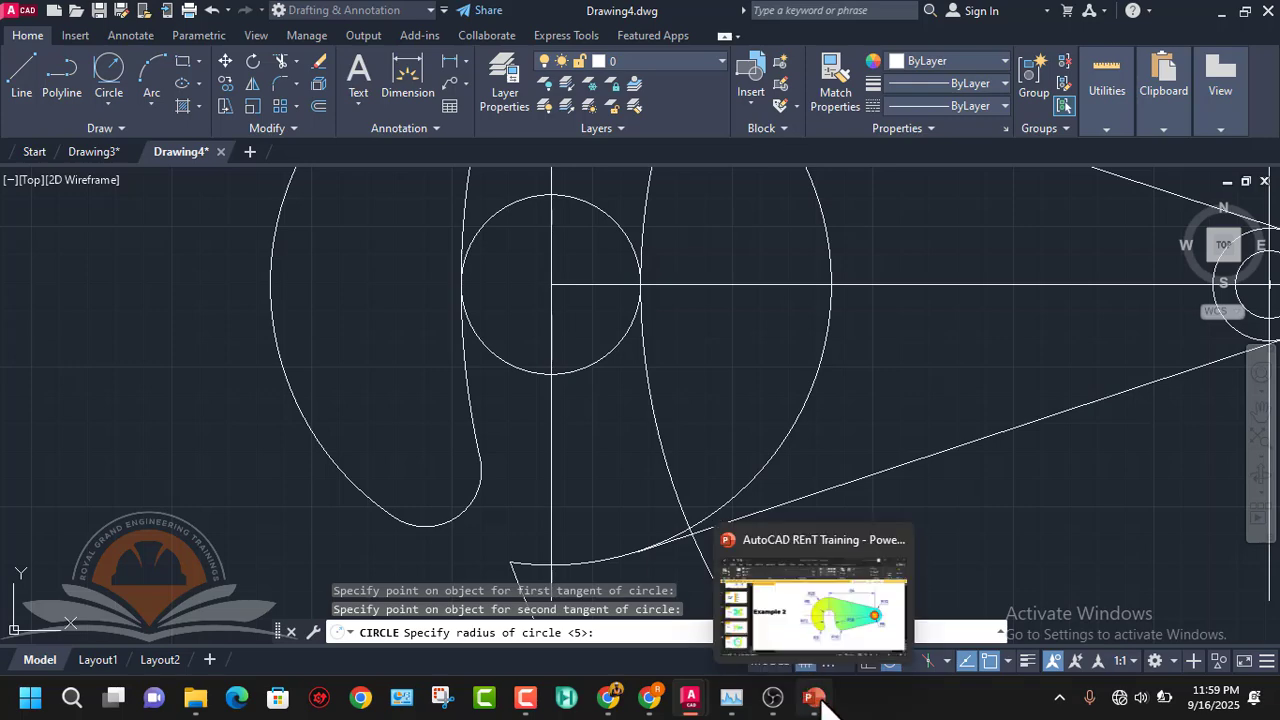
pyautogui.click(847, 603)
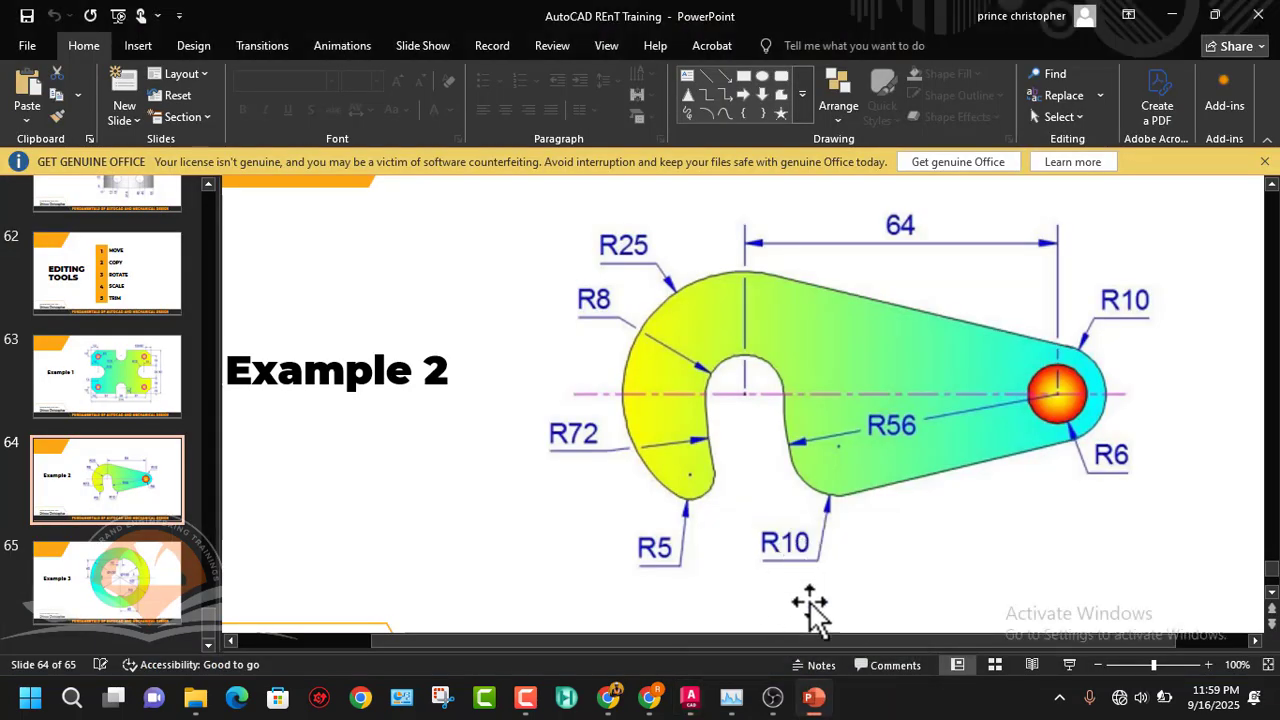
pyautogui.moveTo(652, 702)
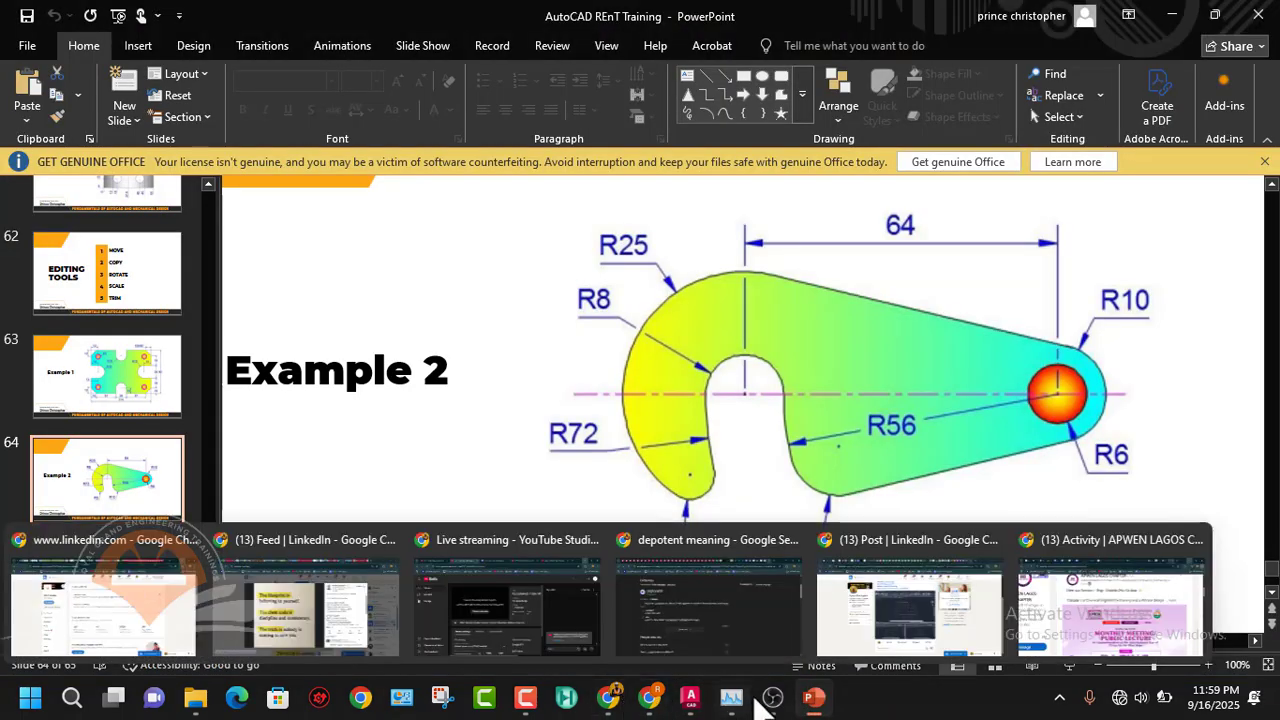
pyautogui.click(806, 609)
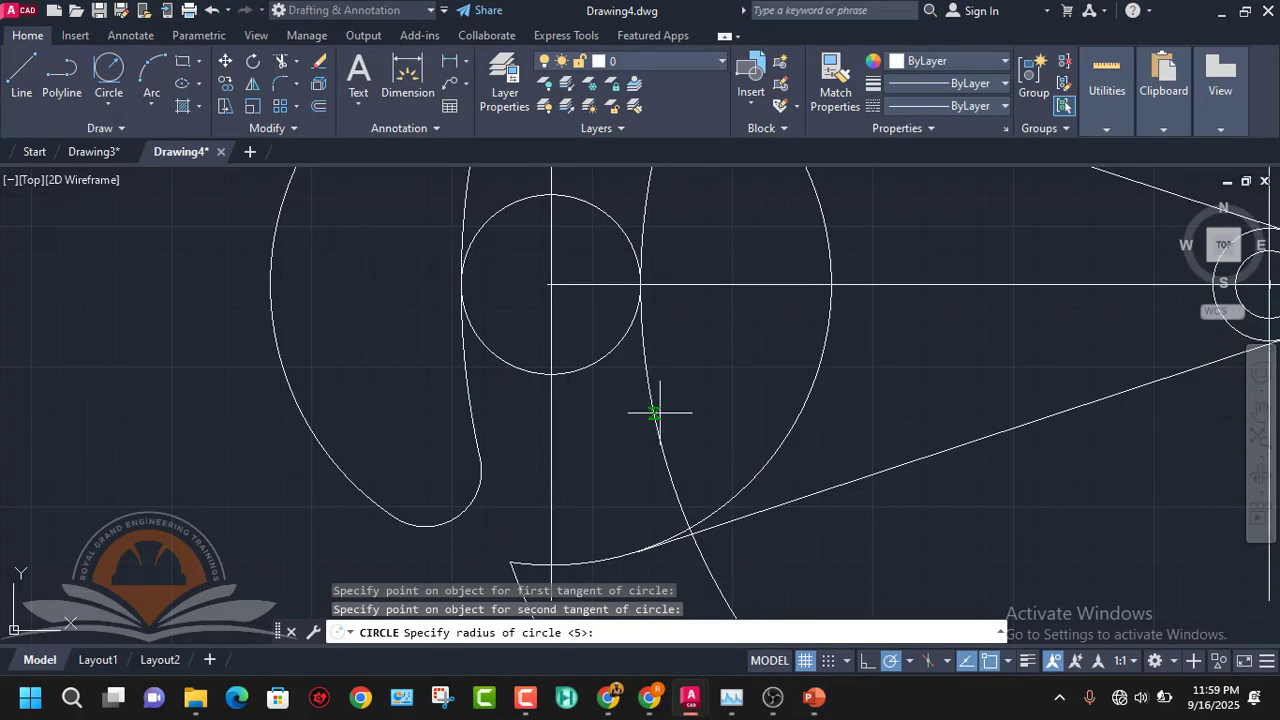
pyautogui.press('Return')
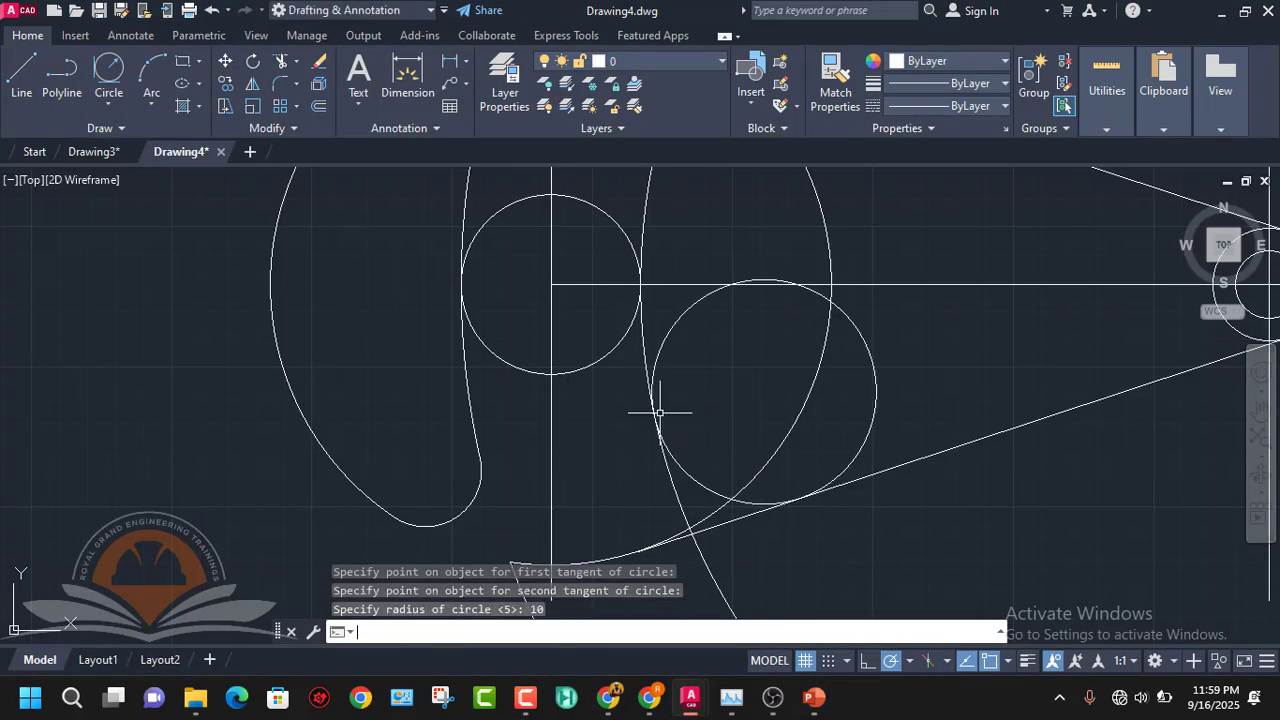
# - Trim the lower tangent line and the radius 56 circle where they run past the new radius 10 corner circle
pyautogui.scroll(-4, 666, 414)
pyautogui.scroll(2, 827, 408)
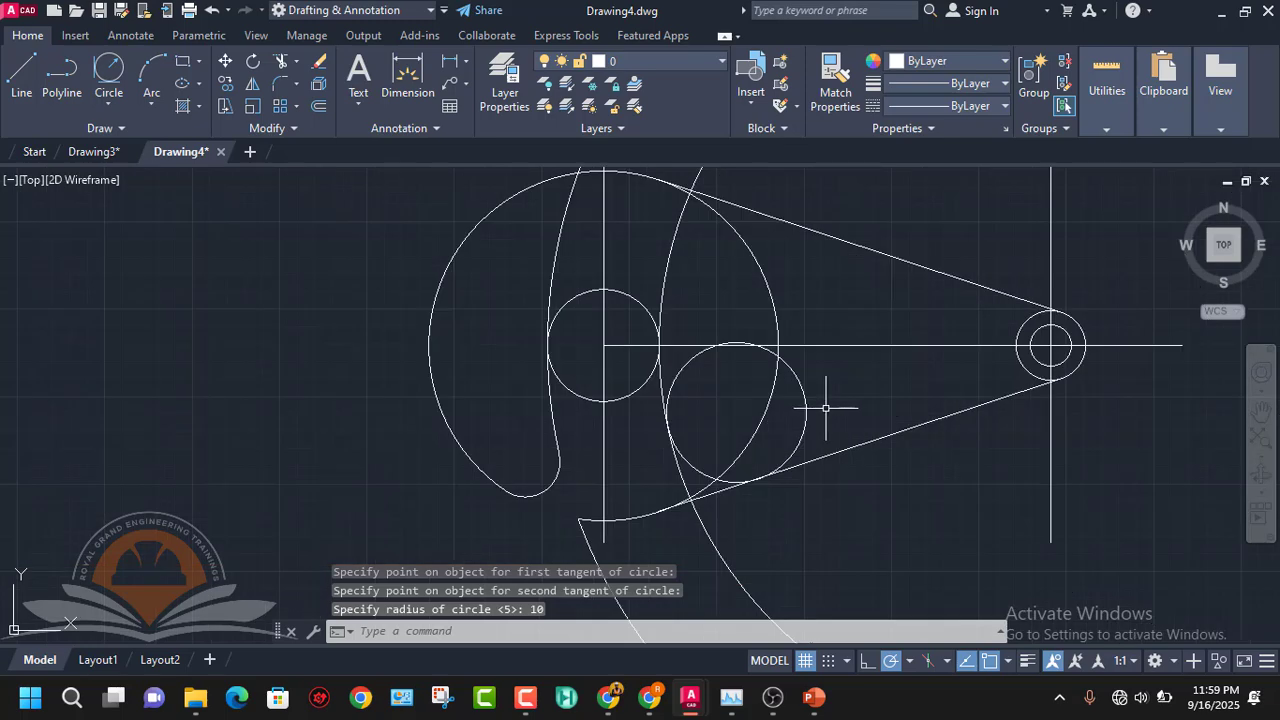
pyautogui.click(279, 62)
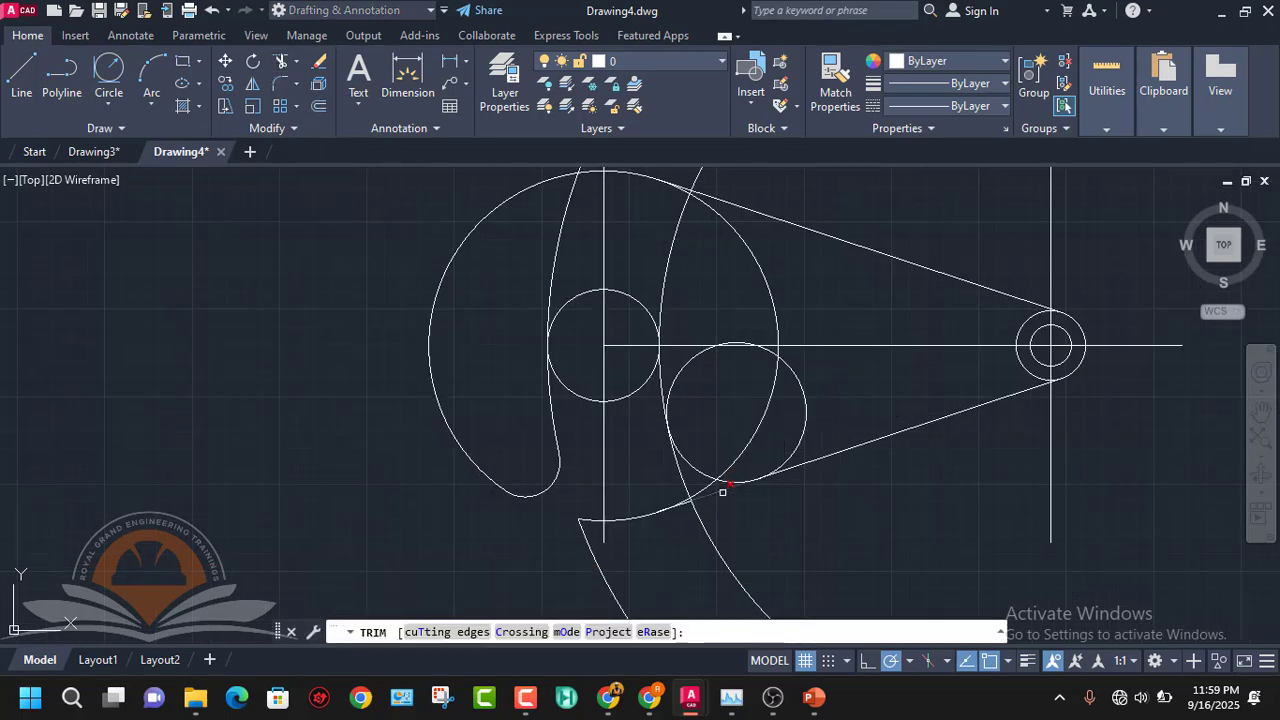
pyautogui.click(687, 485)
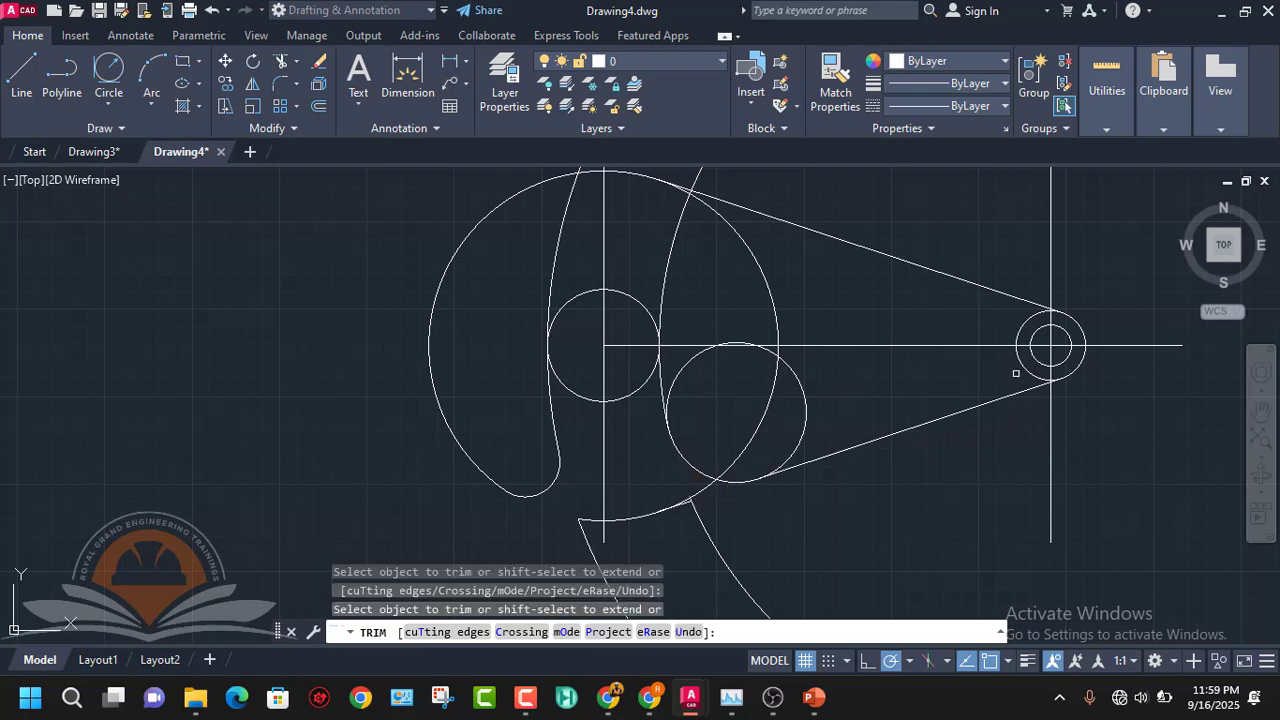
# - Trim the inner side of the radius 10 circle around the small hole, leaving the rounded end between the two tangent lines
pyautogui.scroll(5, 1034, 370)
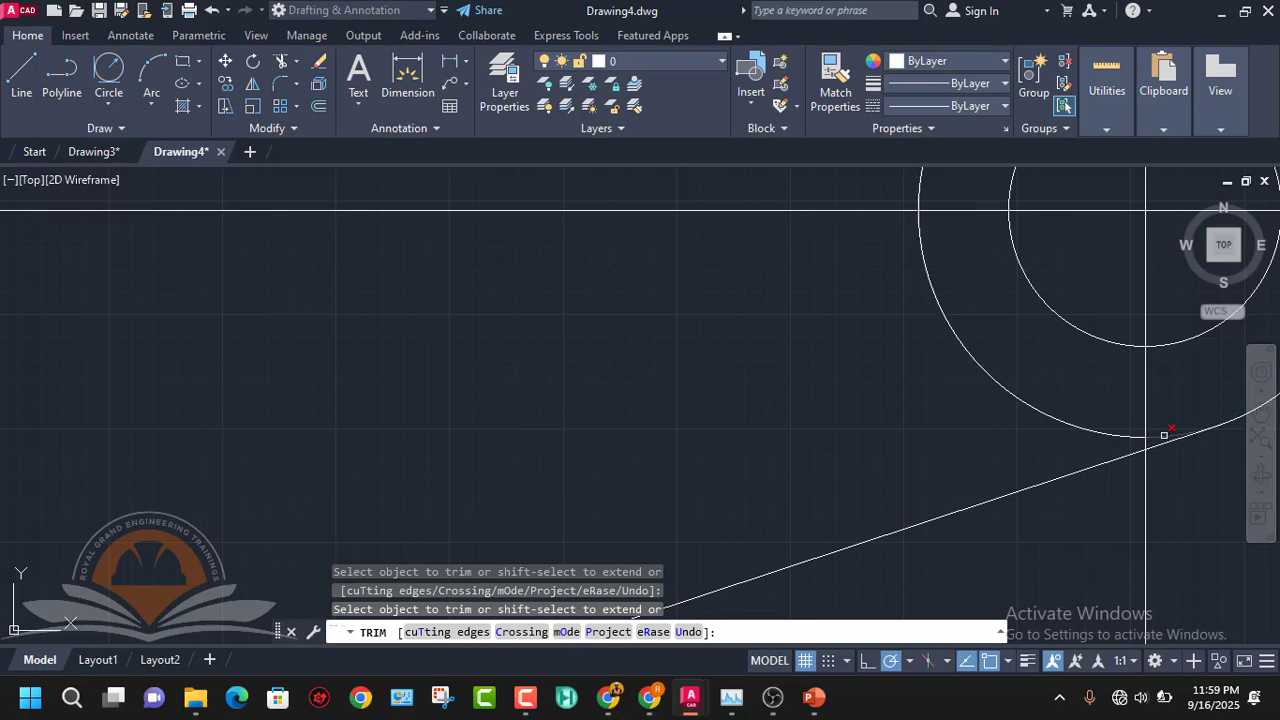
pyautogui.scroll(1, 1016, 267)
pyautogui.moveTo(1016, 267); pyautogui.dragTo(777, 351, button='middle')
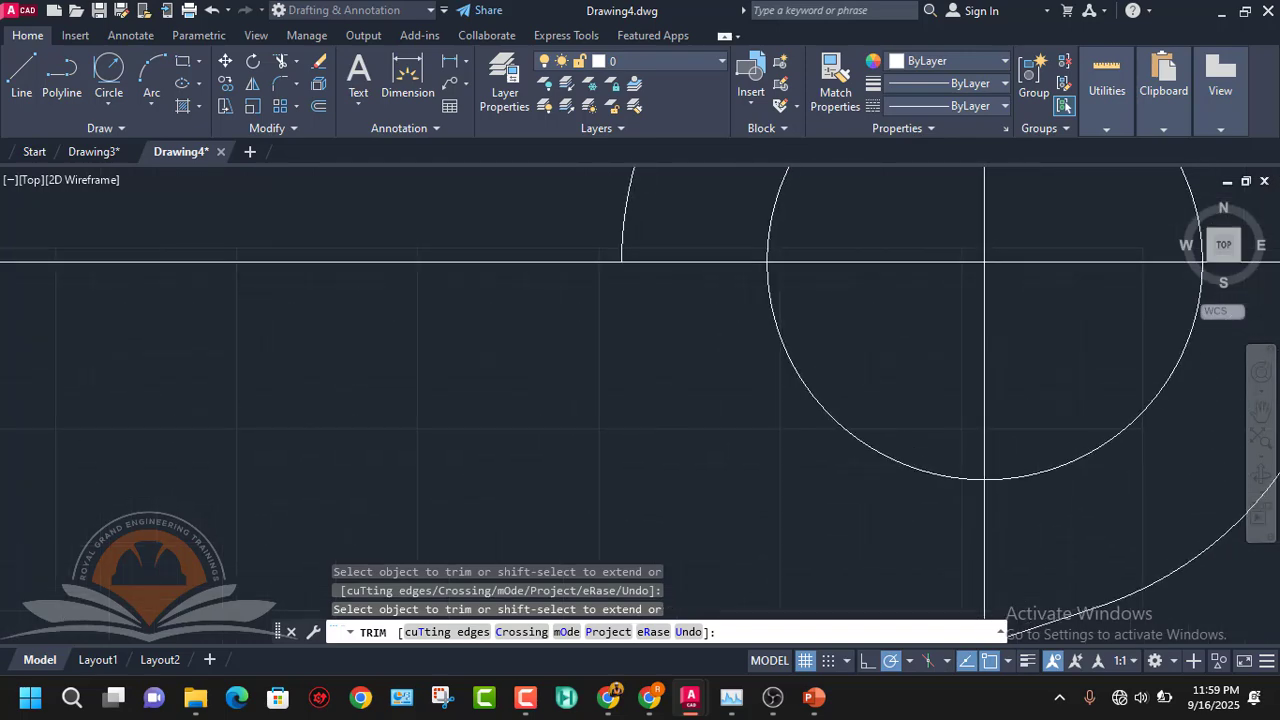
pyautogui.scroll(-3, 779, 374)
pyautogui.scroll(3, 821, 265)
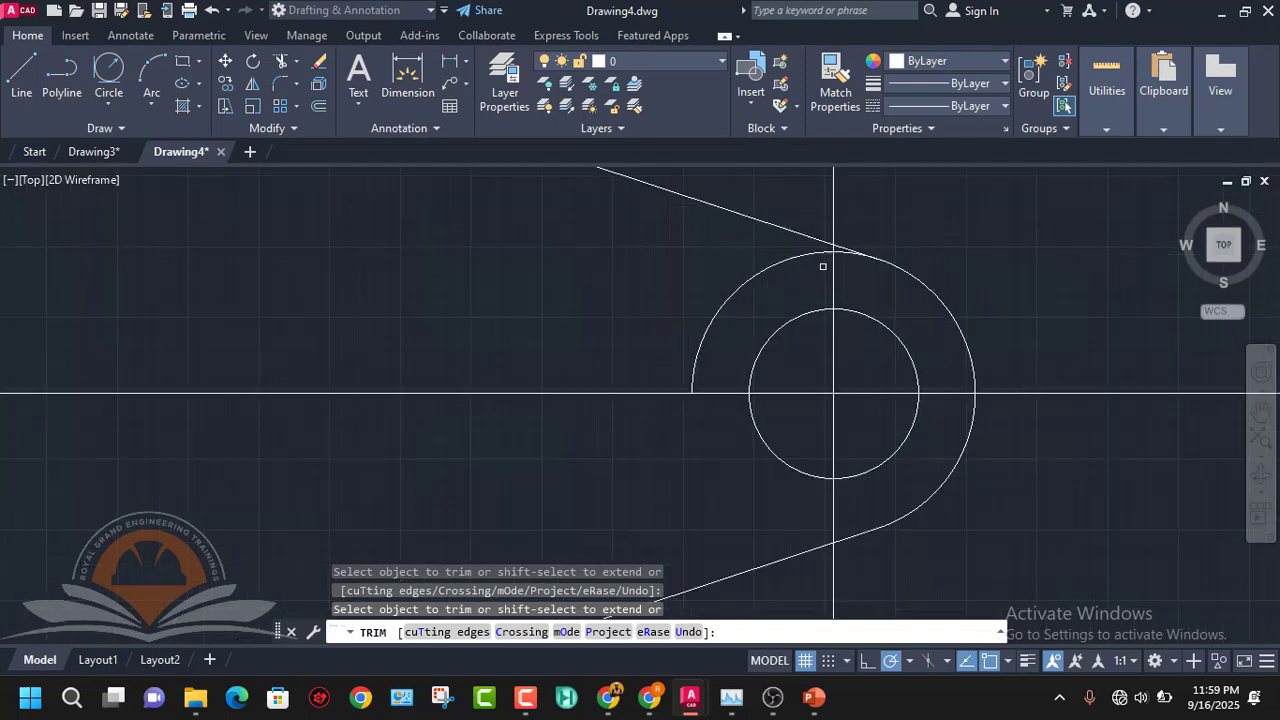
pyautogui.click(804, 248)
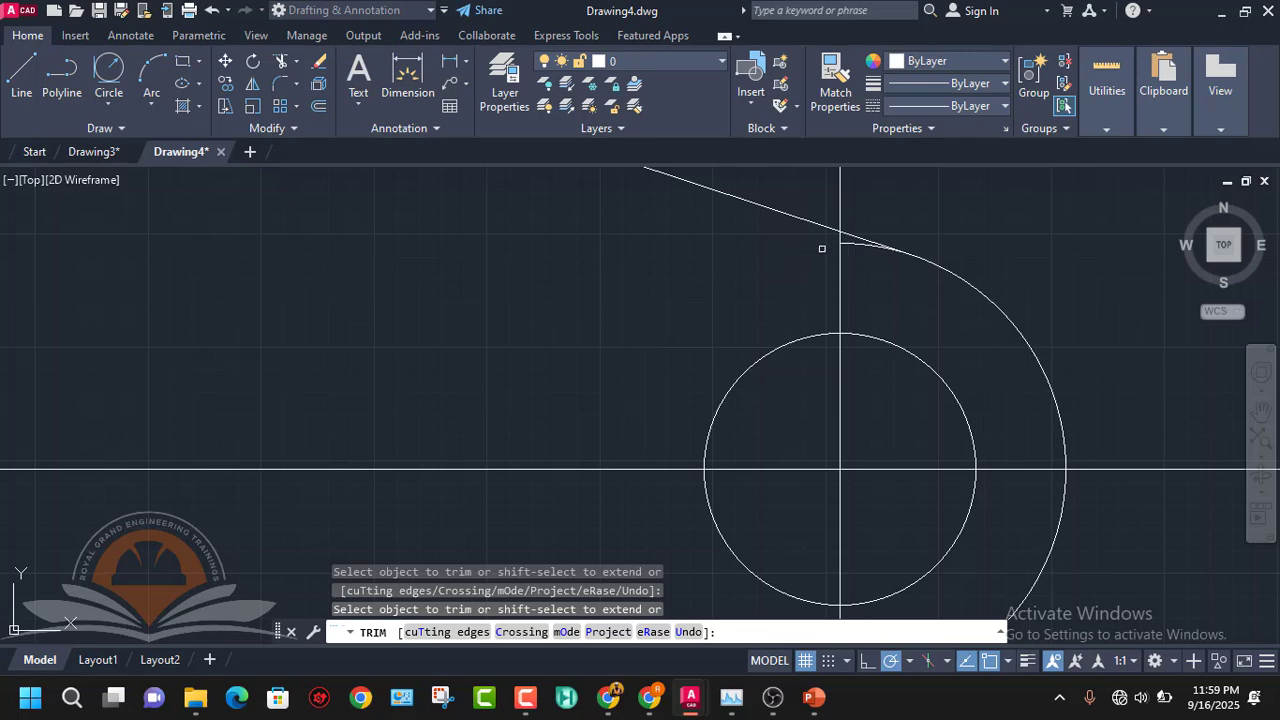
pyautogui.scroll(-3, 857, 244)
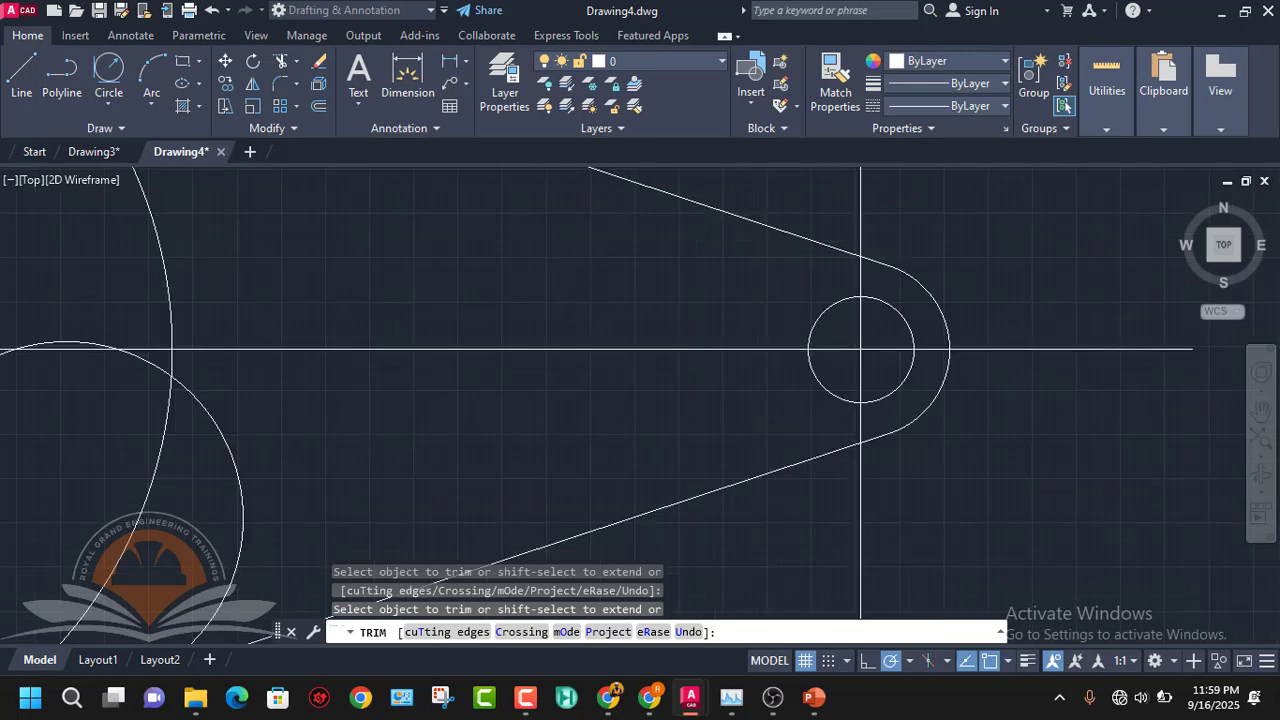
# - Trim the radius 10 corner circle down to the arc joining the radius 56 curve and the lower tangent line
pyautogui.moveTo(640, 363); pyautogui.dragTo(741, 389, button='middle')
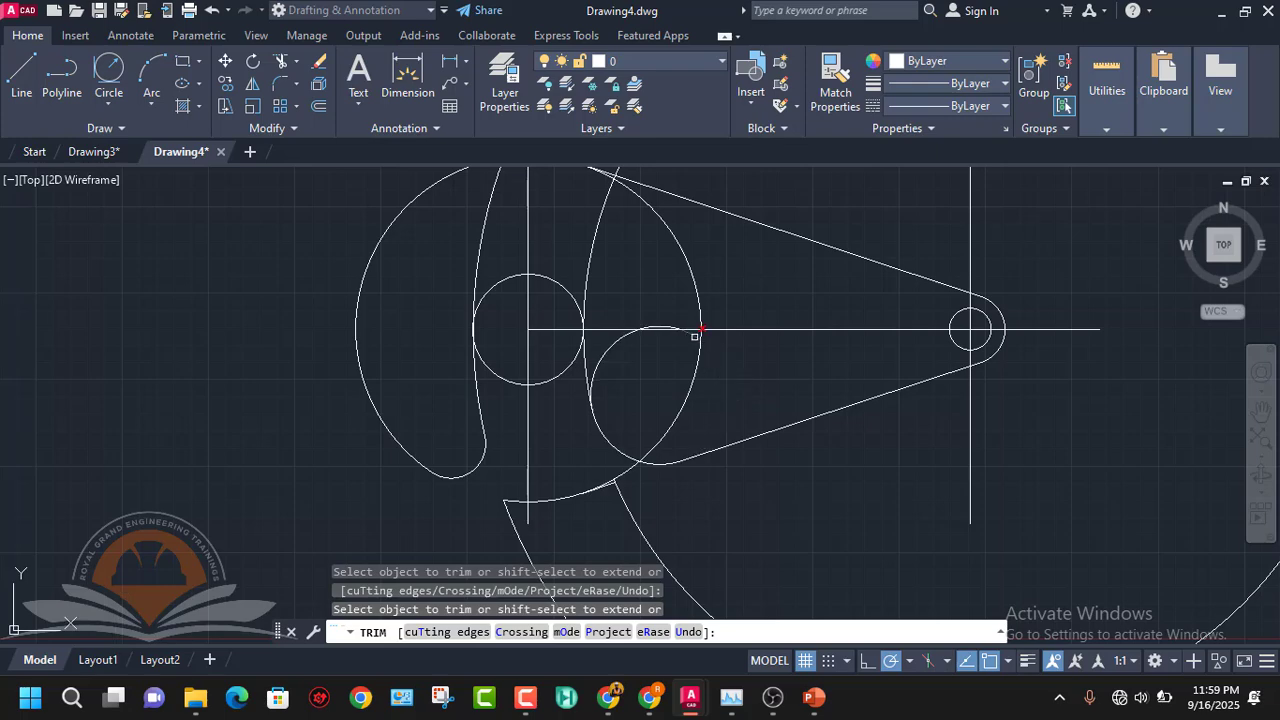
pyautogui.scroll(3, 658, 317)
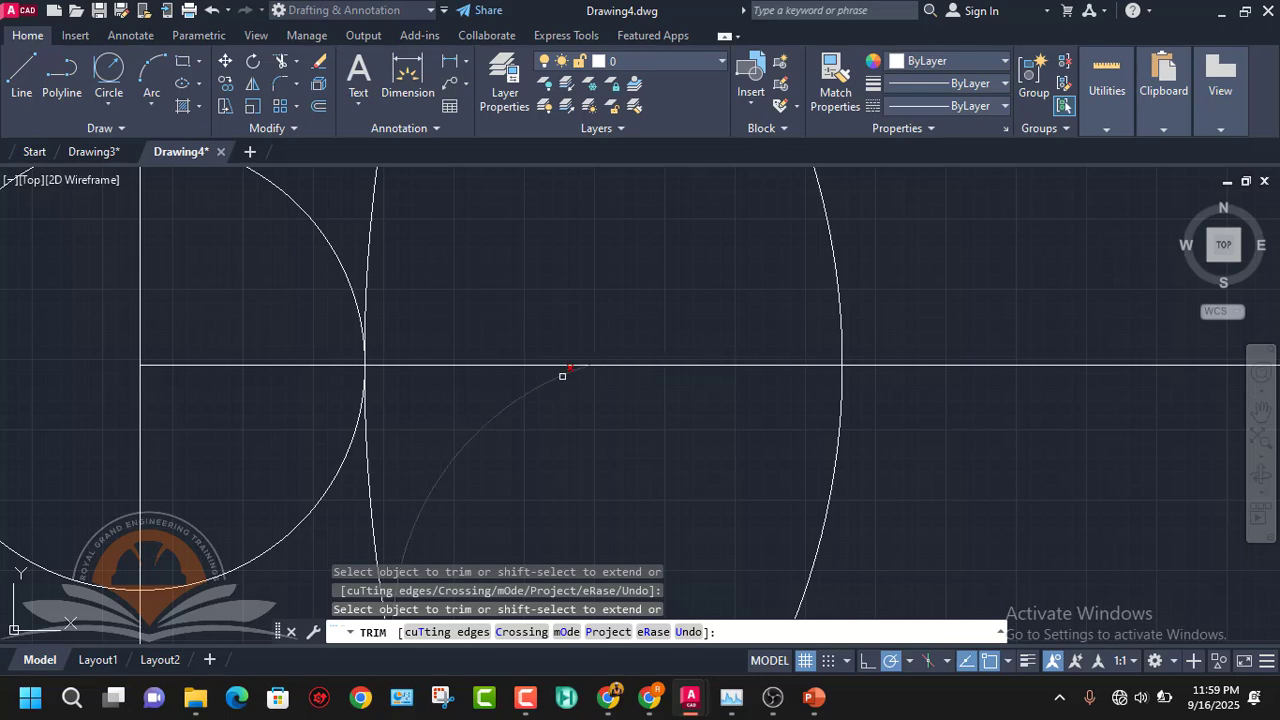
pyautogui.scroll(-3, 562, 376)
pyautogui.scroll(-4, 645, 372)
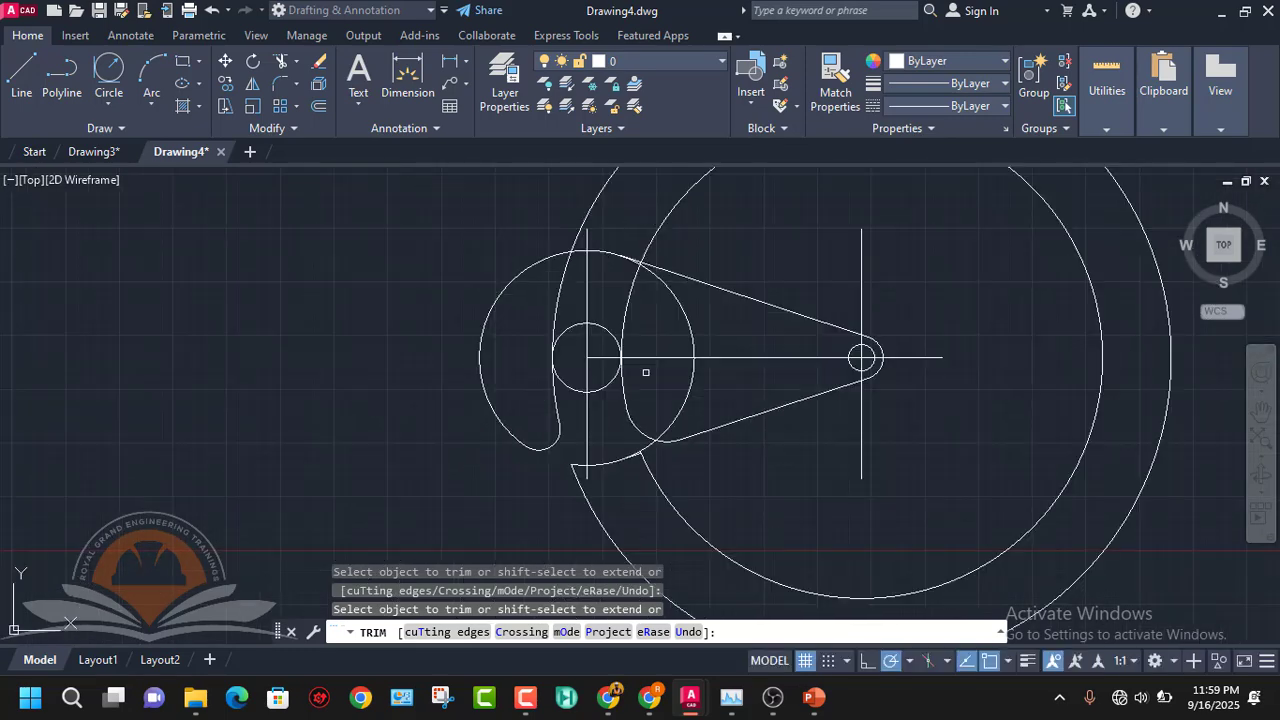
# - Trim the lower half of the radius 8 circle and the radius 72 arc above it inside the radius 25 circle
pyautogui.scroll(2, 608, 352)
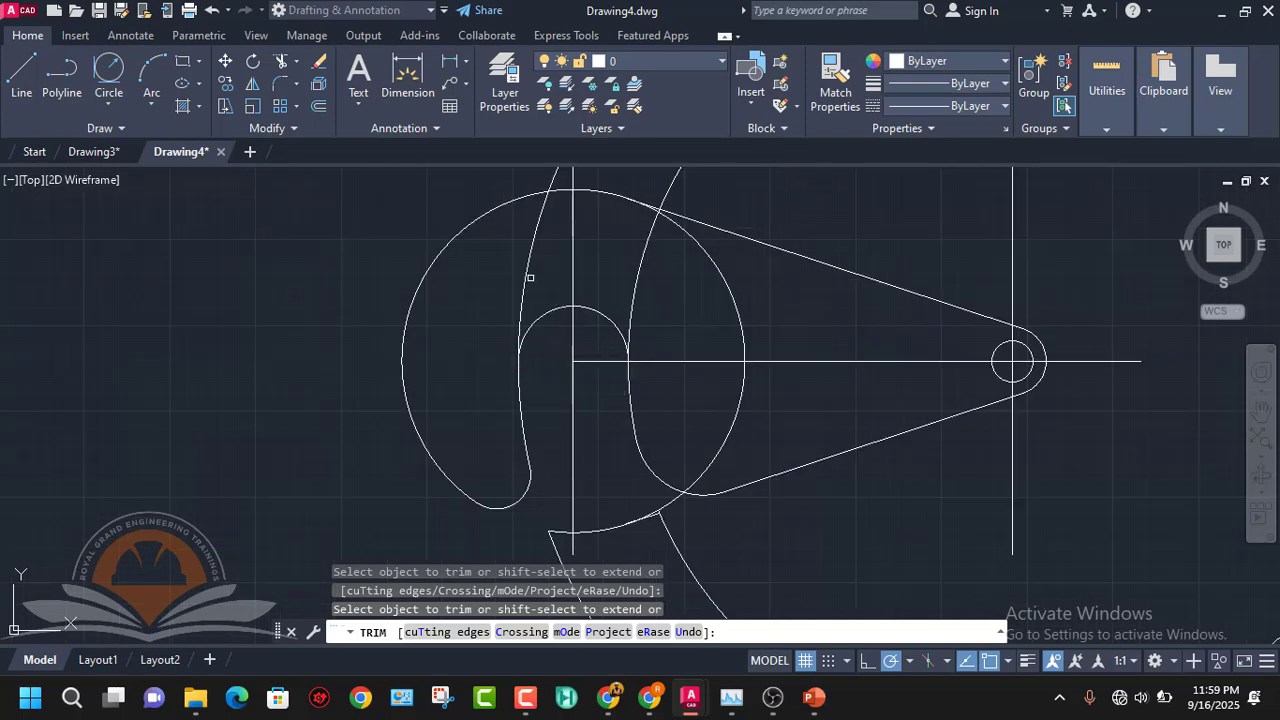
pyautogui.scroll(-3, 530, 277)
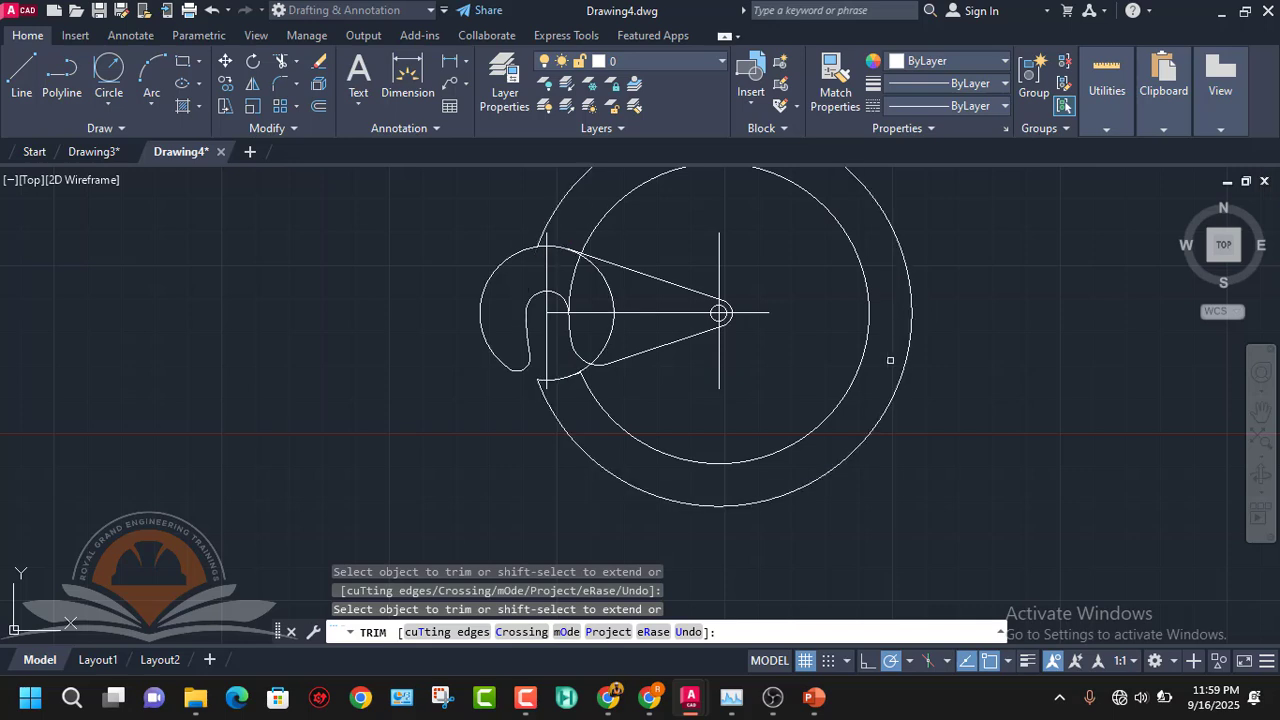
pyautogui.press('Escape')
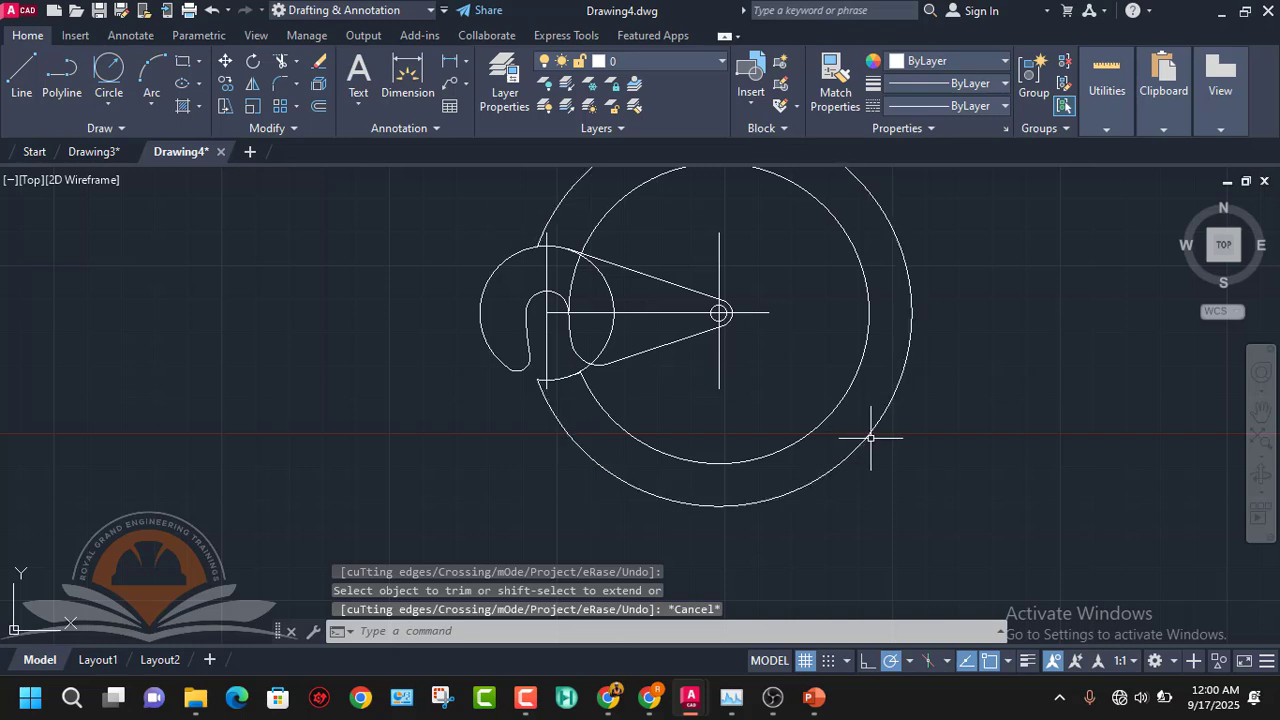
# - Erase the leftover radius 72 arc outside the hook
pyautogui.click(861, 437)
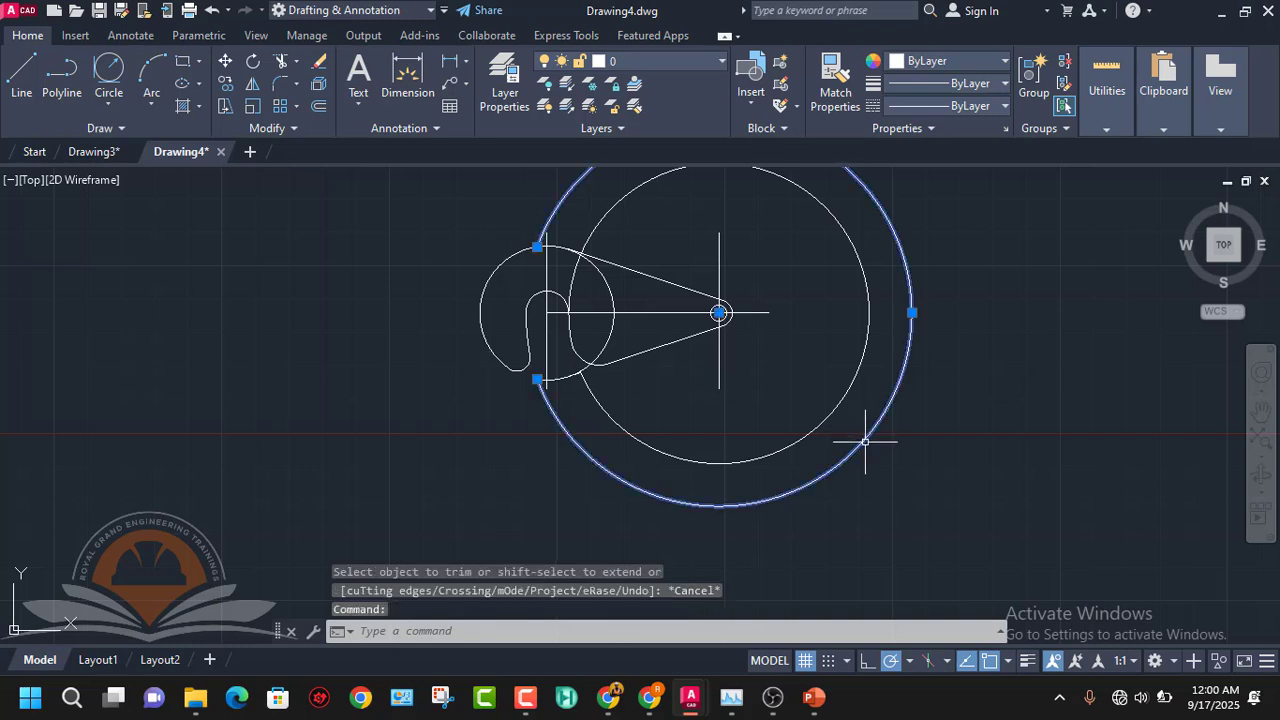
pyautogui.press('Delete')
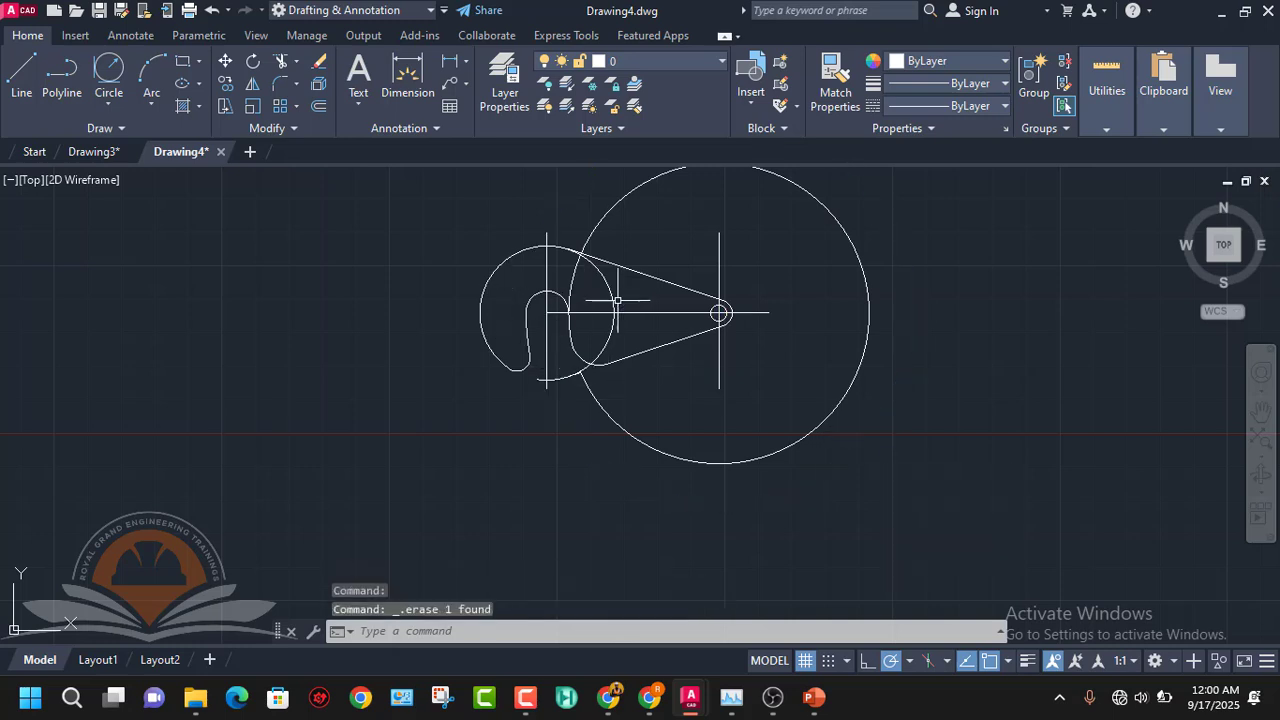
pyautogui.scroll(5, 568, 284)
pyautogui.scroll(-4, 600, 290)
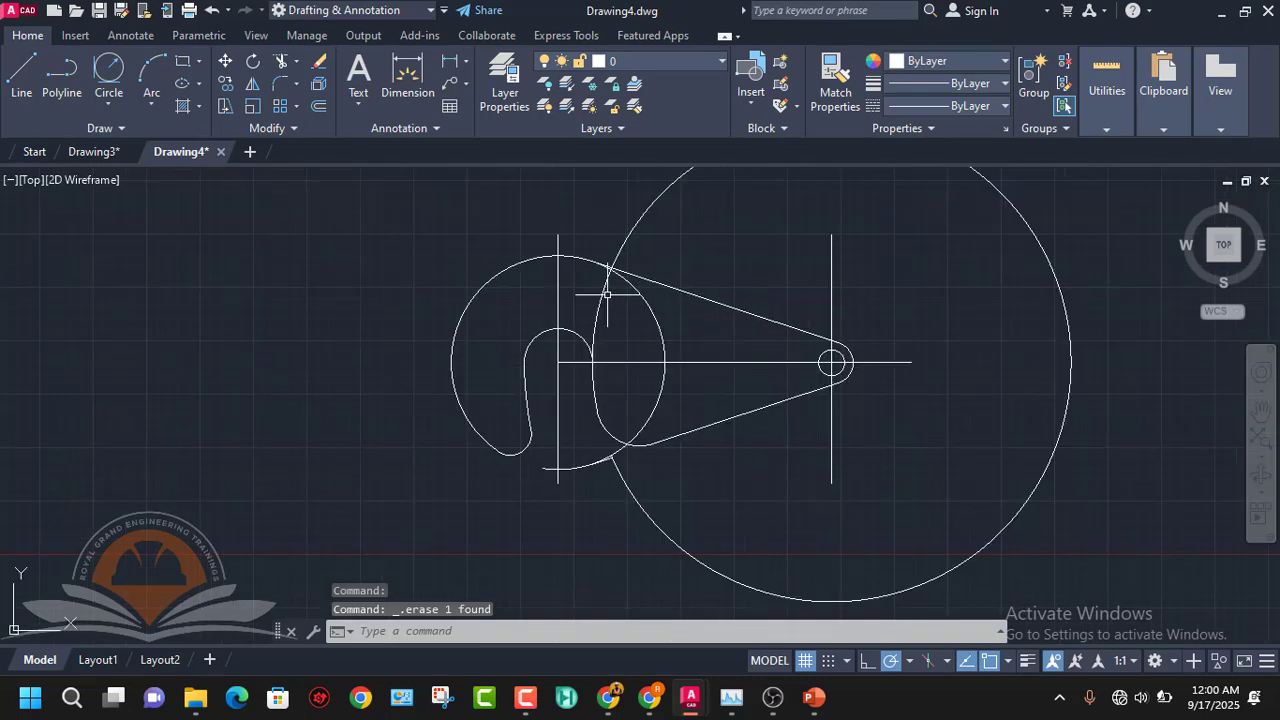
# - Trim the radius 56 circle inside the hook above the slot and the short radius 25 piece beside the upper tangent line
pyautogui.click(630, 492)
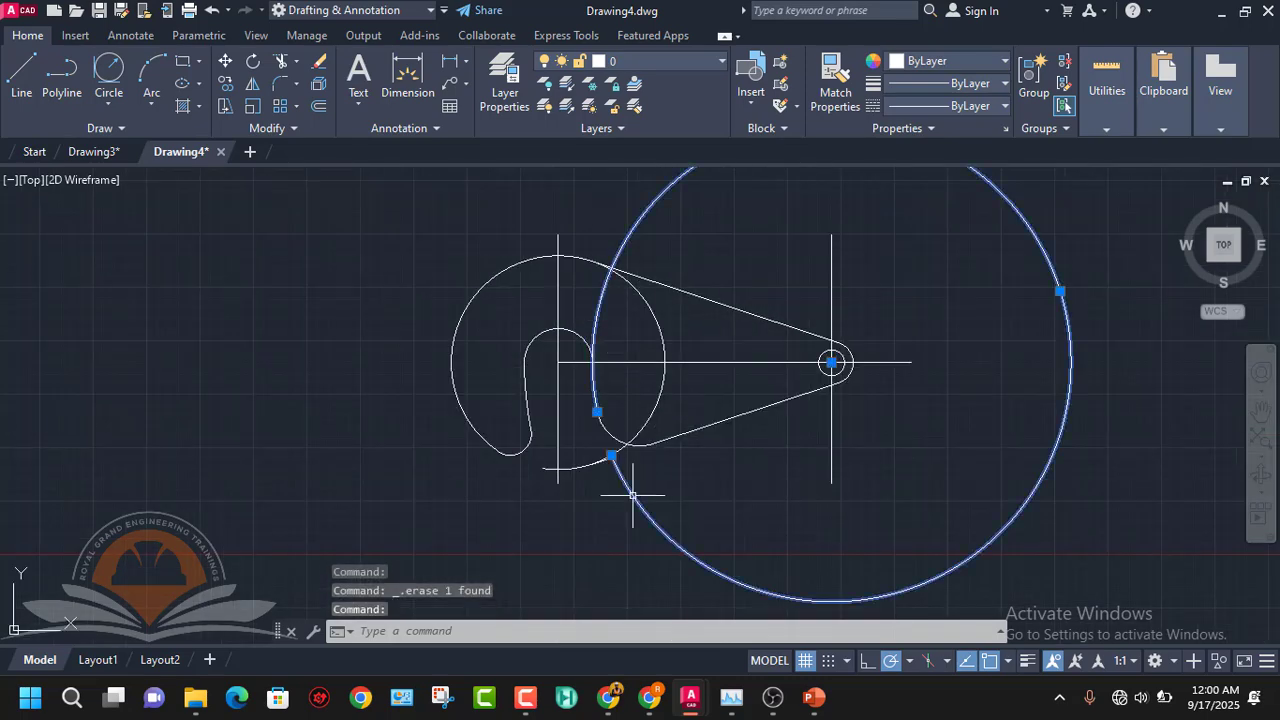
pyautogui.press('Escape')
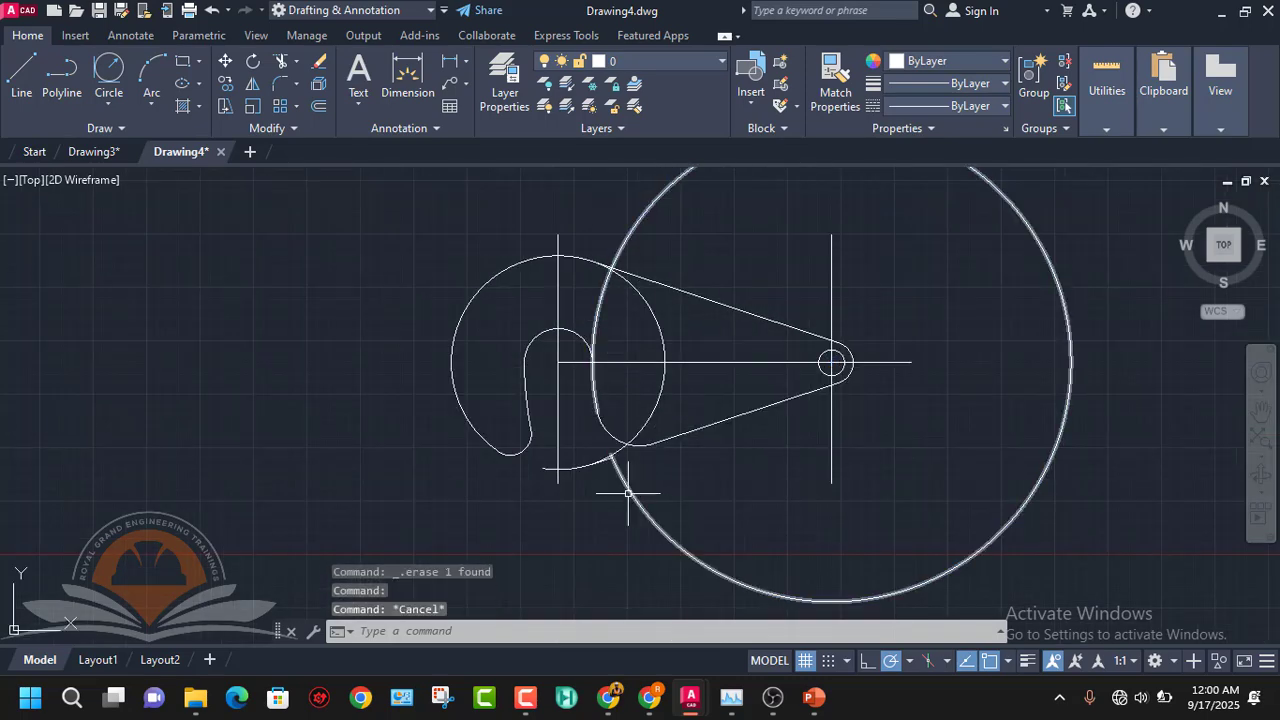
pyautogui.click(280, 62)
pyautogui.scroll(2, 598, 320)
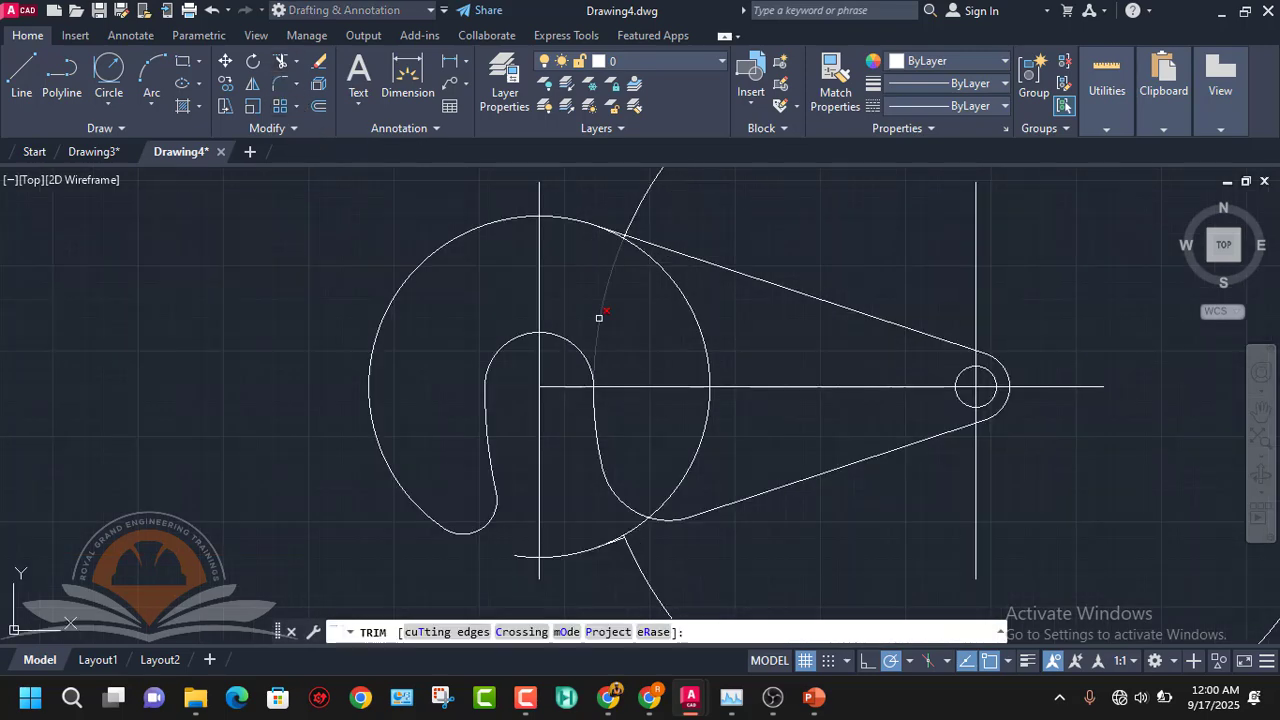
pyautogui.click(598, 326)
pyautogui.scroll(-4, 598, 320)
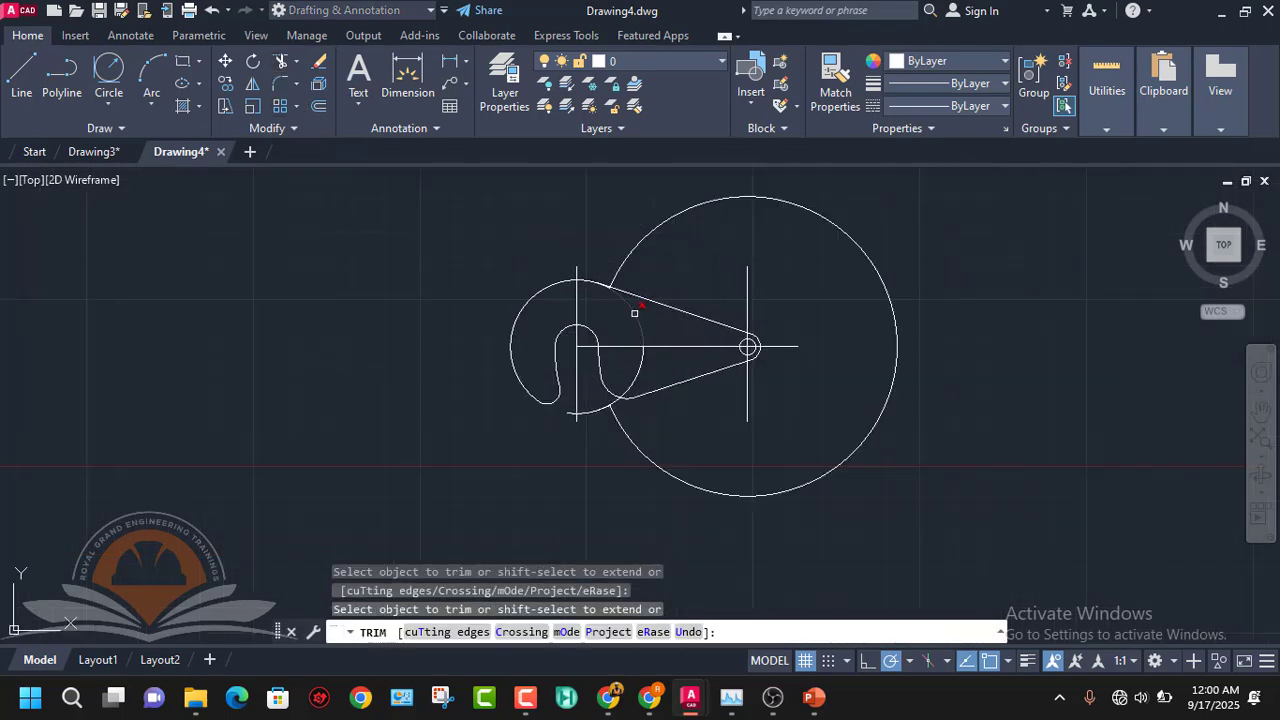
pyautogui.scroll(6, 619, 300)
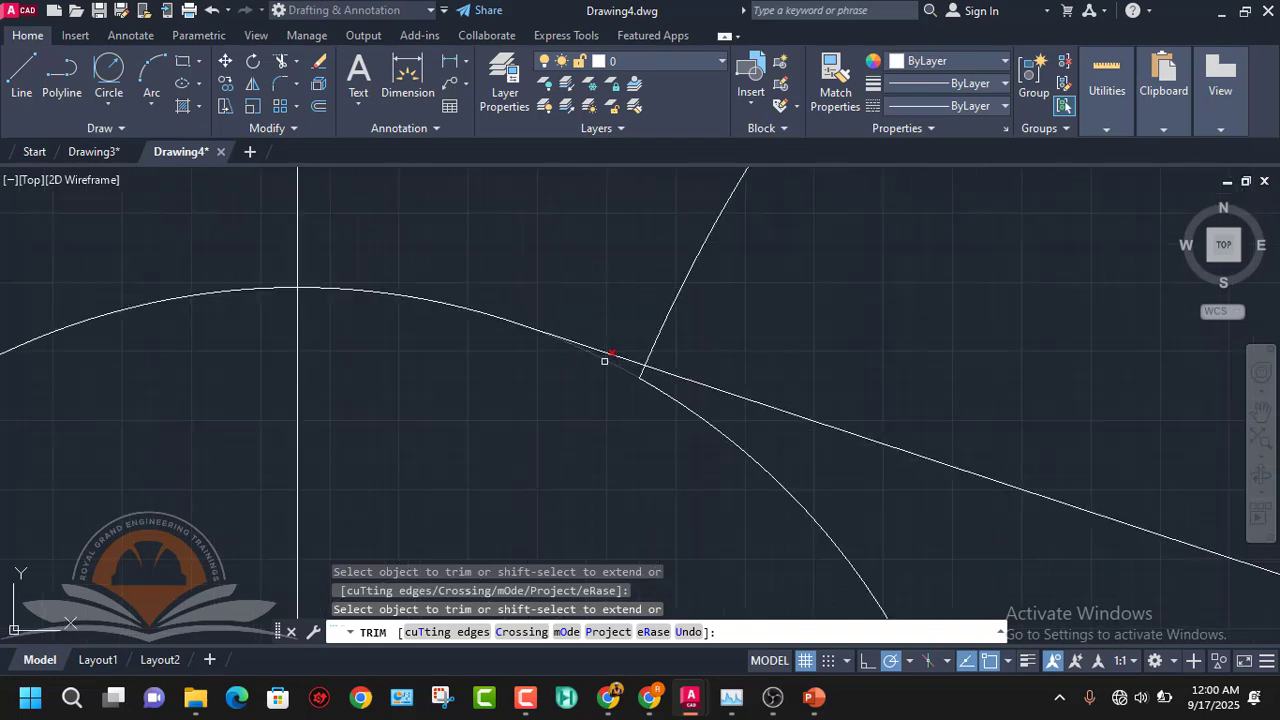
pyautogui.click(604, 361)
pyautogui.scroll(-5, 607, 362)
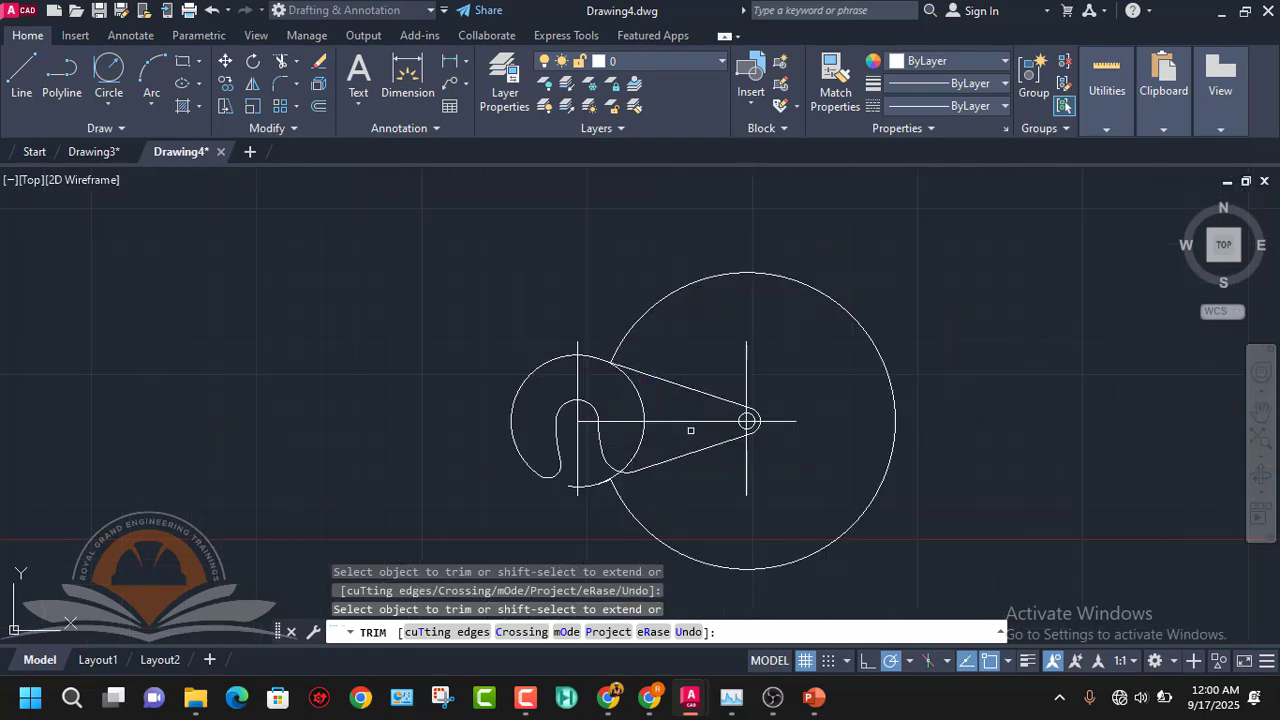
# - Erase the leftover radius 25 and radius 56 arcs and the small stray piece below the slot opening
pyautogui.press('Escape')
pyautogui.click(563, 491)
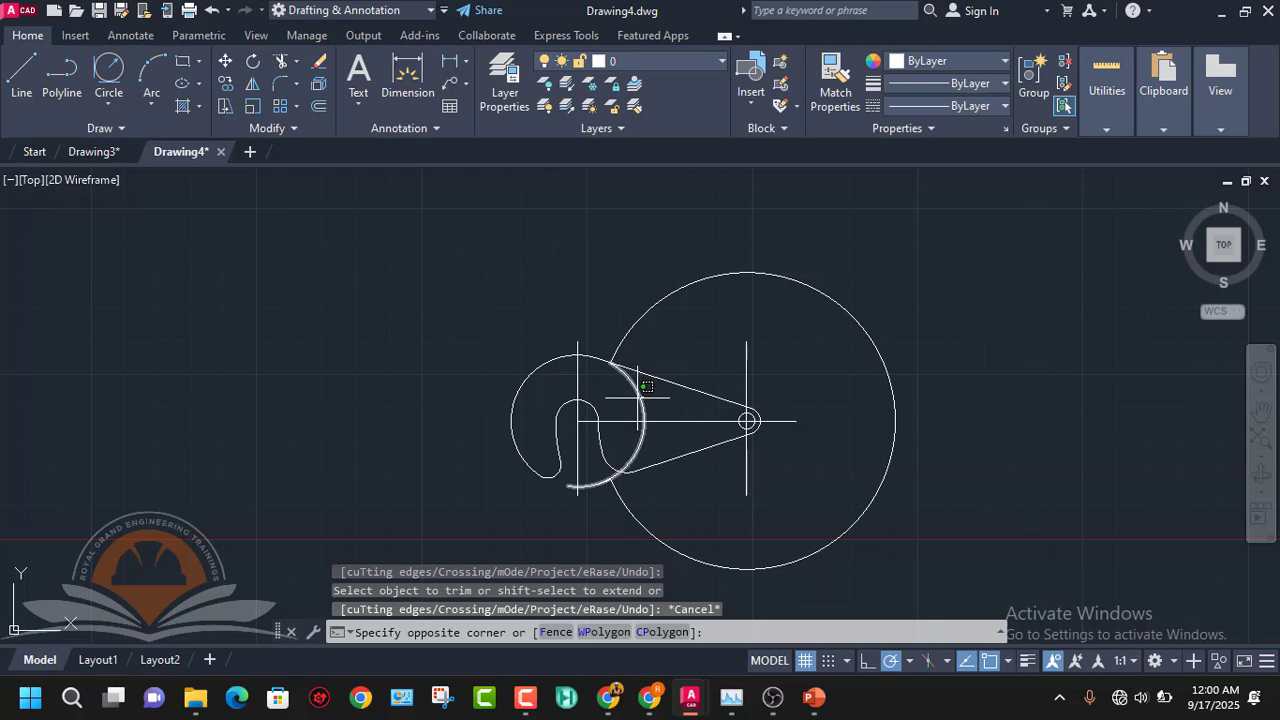
pyautogui.click(653, 359)
pyautogui.click(638, 318)
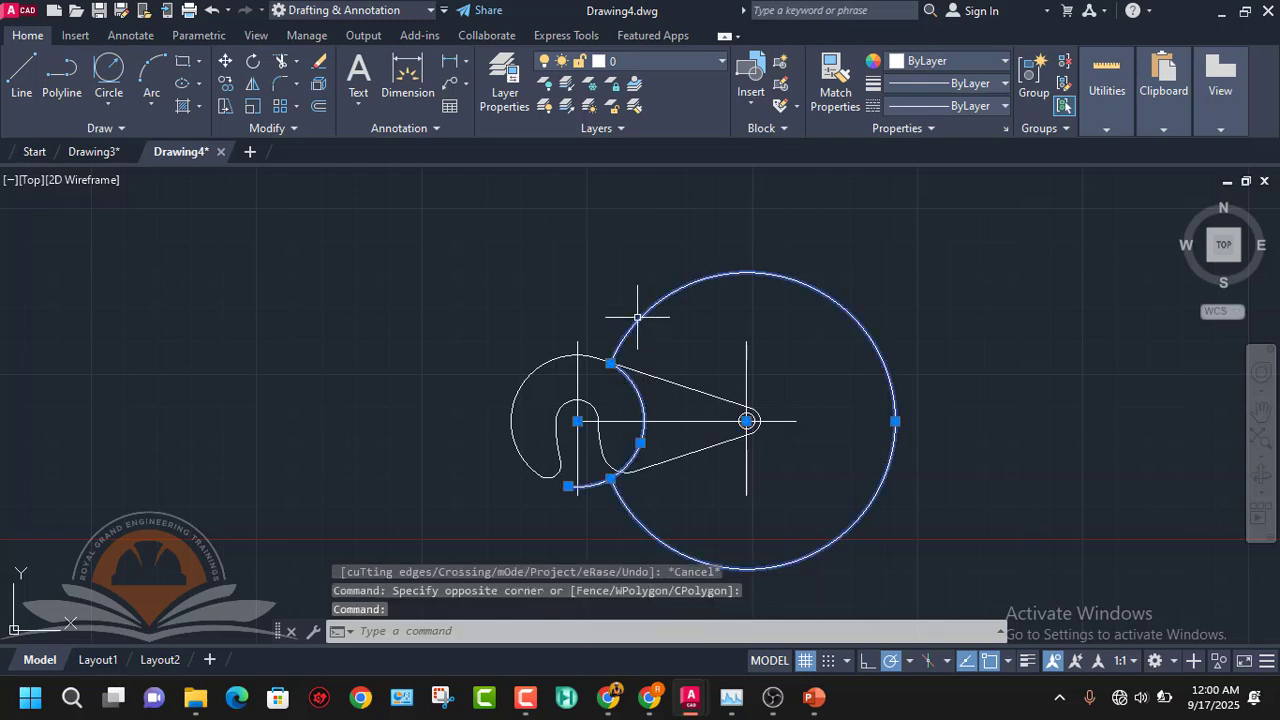
pyautogui.press('Delete')
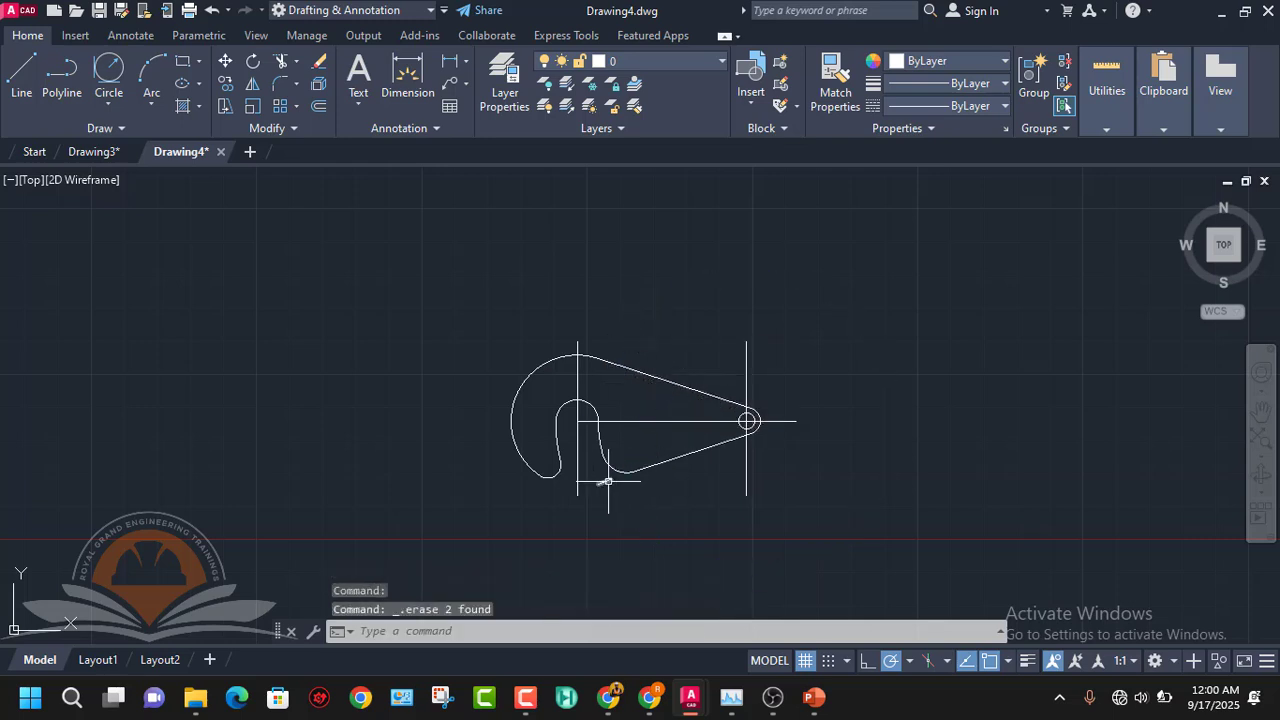
pyautogui.click(607, 481)
pyautogui.press('Delete')
# - Erase the horizontal centre line and both vertical centre lines, leaving only the hook outline and the small hole
pyautogui.scroll(3, 700, 385)
pyautogui.moveTo(560, 451); pyautogui.dragTo(671, 328, button='middle')
pyautogui.scroll(-1, 429, 430)
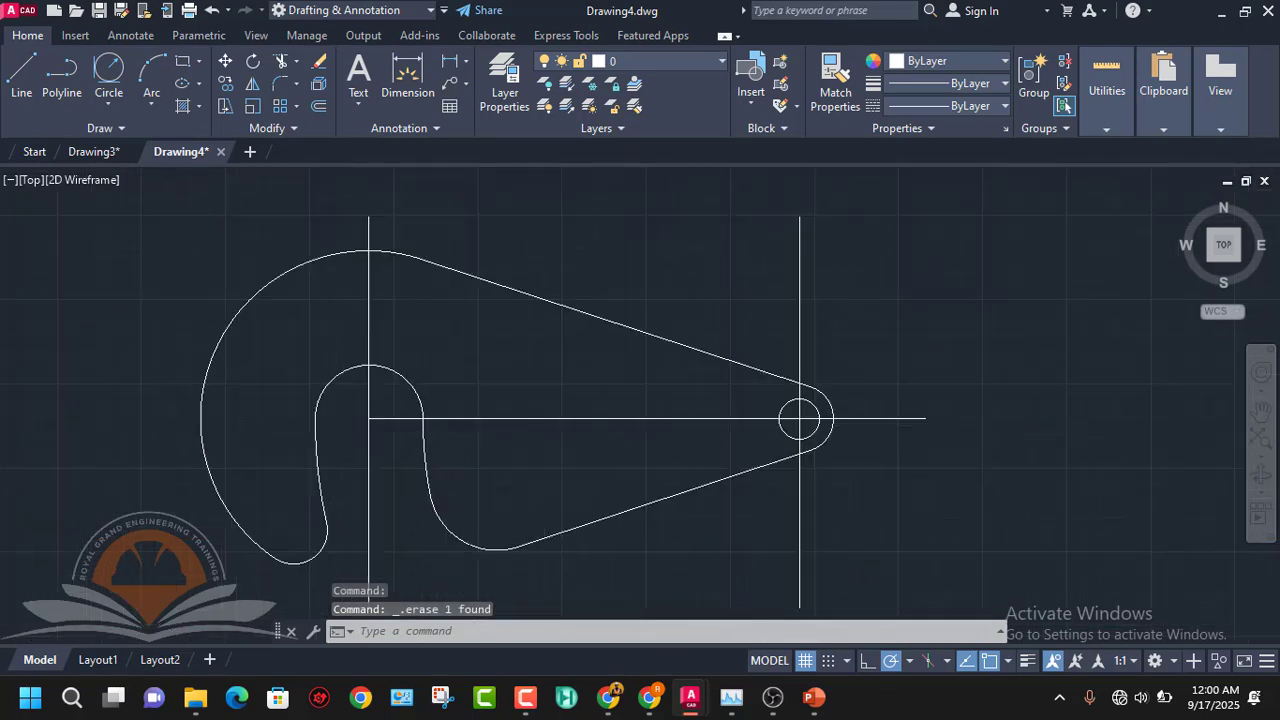
pyautogui.scroll(-2, 440, 434)
pyautogui.click(423, 446)
pyautogui.click(395, 418)
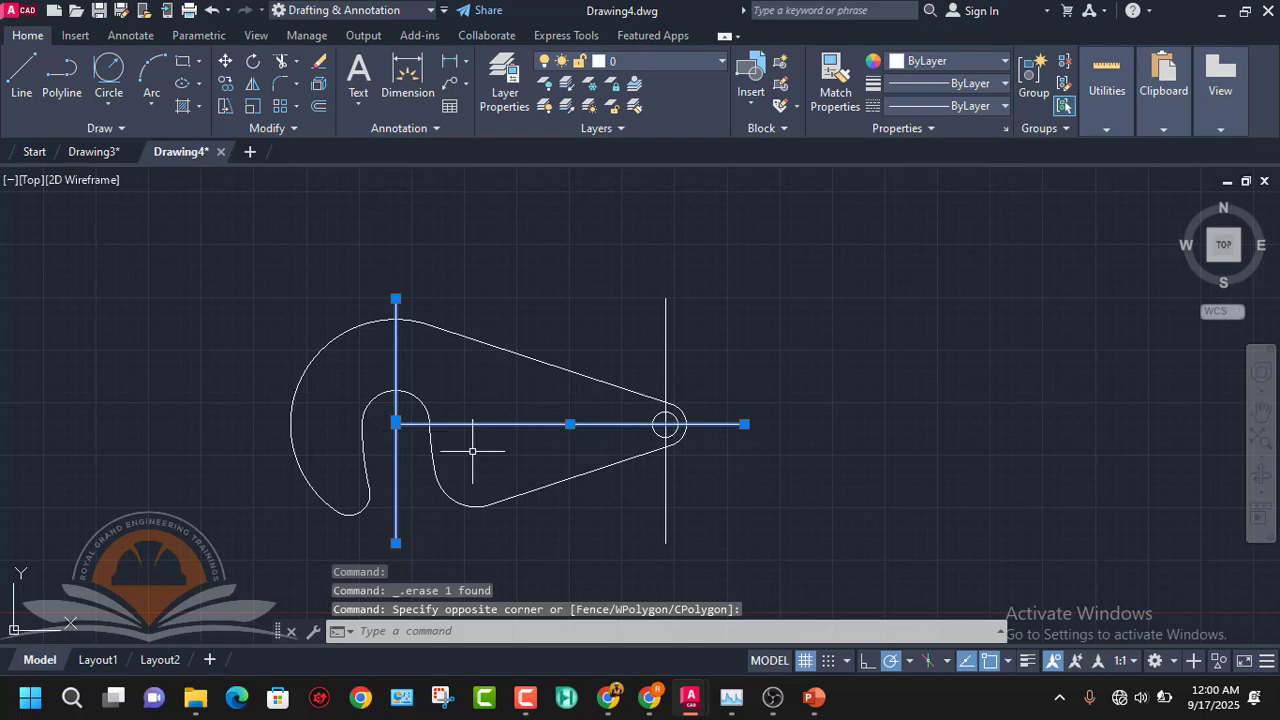
pyautogui.press('Delete')
pyautogui.scroll(2, 670, 410)
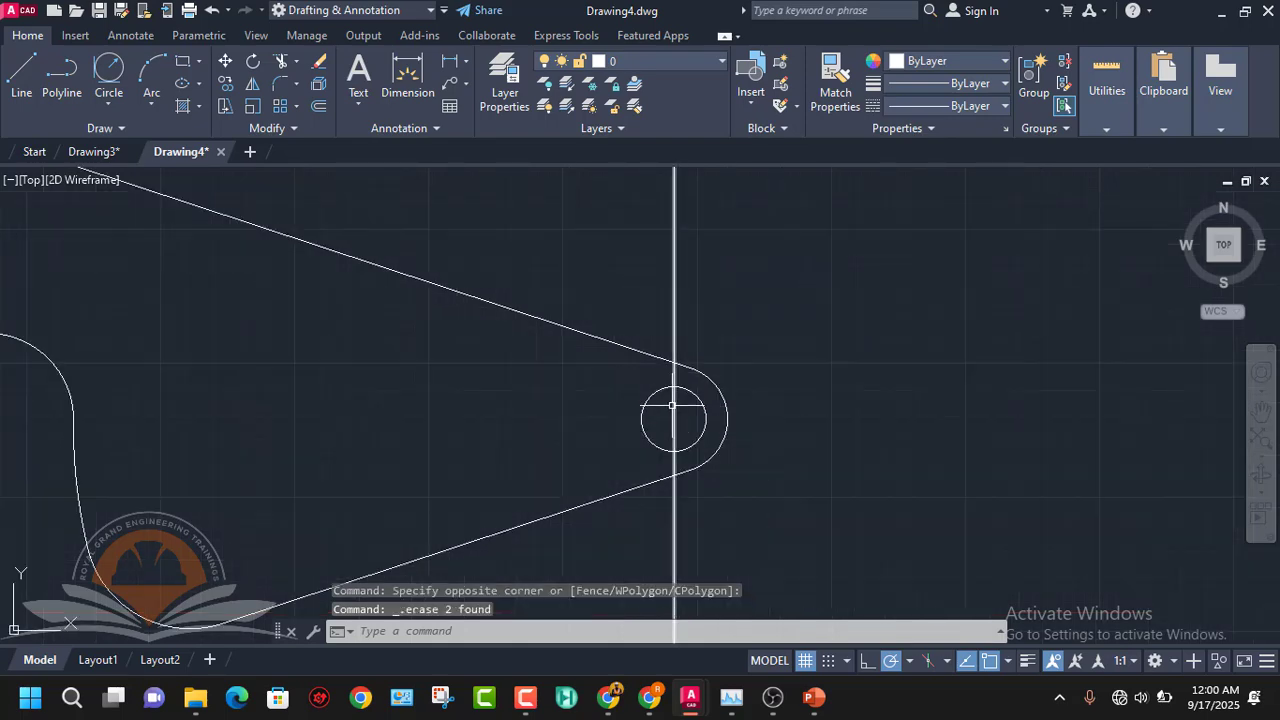
pyautogui.click(674, 404)
pyautogui.press('Delete')
pyautogui.scroll(-3, 700, 415)
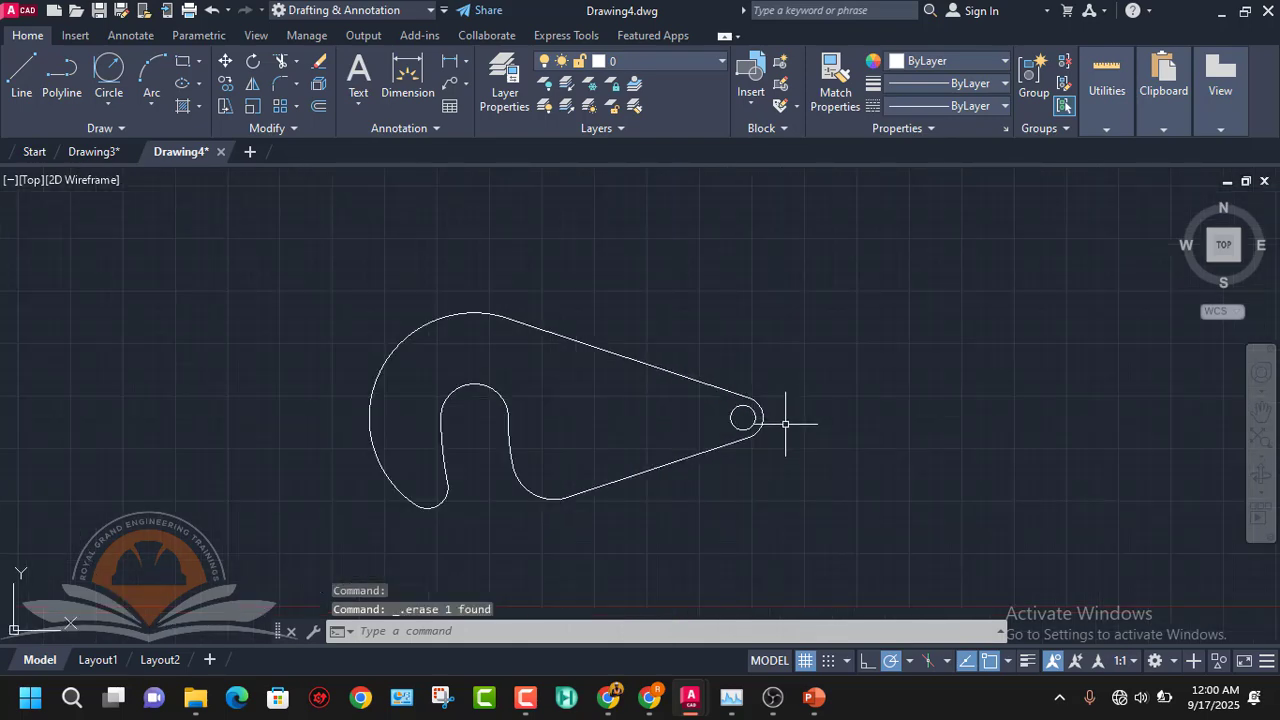
# - Compare the finished hook with the Example 2 slide in PowerPoint and display the Example 3 slide
pyautogui.scroll(1, 657, 423)
pyautogui.scroll(4, 657, 423)
pyautogui.scroll(-2, 657, 423)
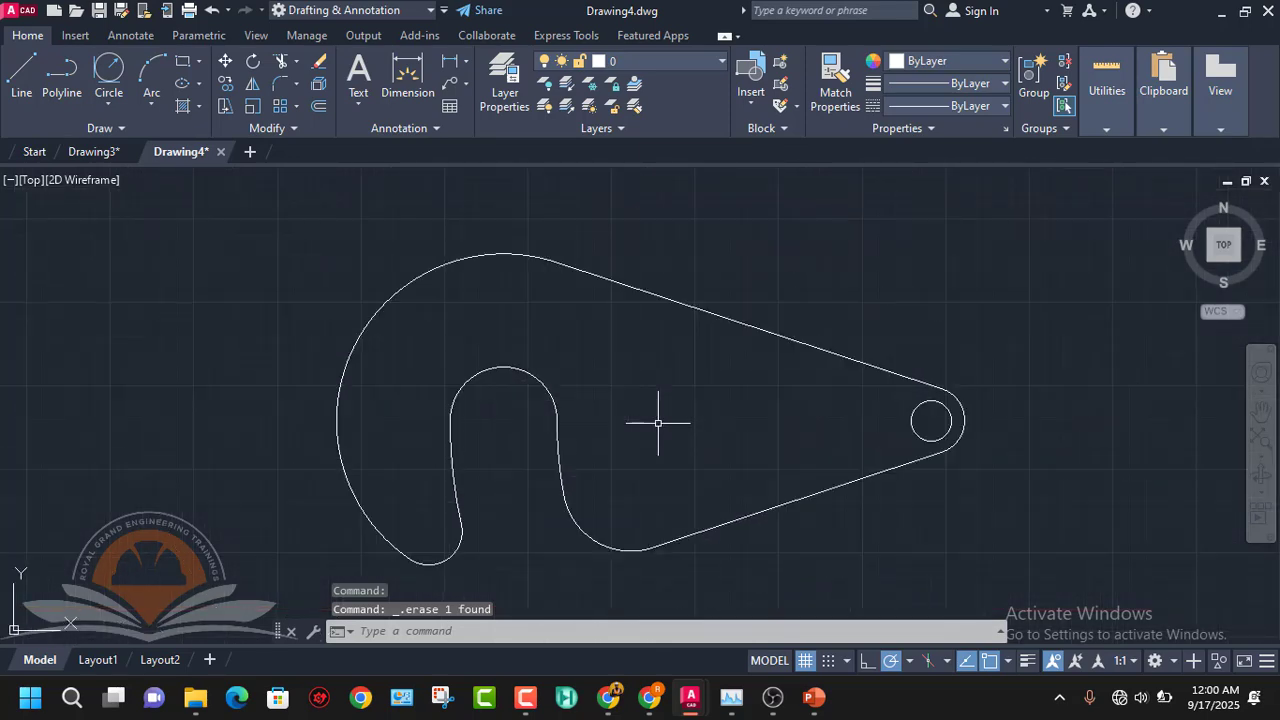
pyautogui.moveTo(731, 443); pyautogui.dragTo(751, 417, button='middle')
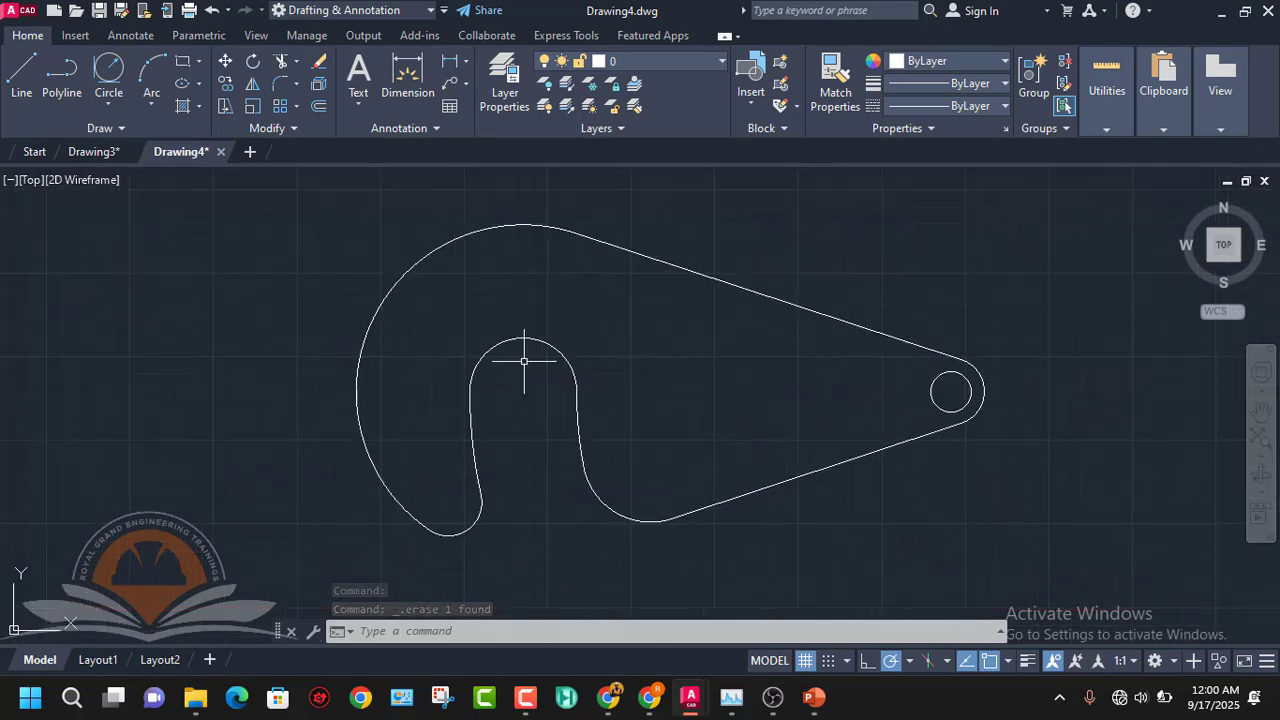
pyautogui.moveTo(815, 703)
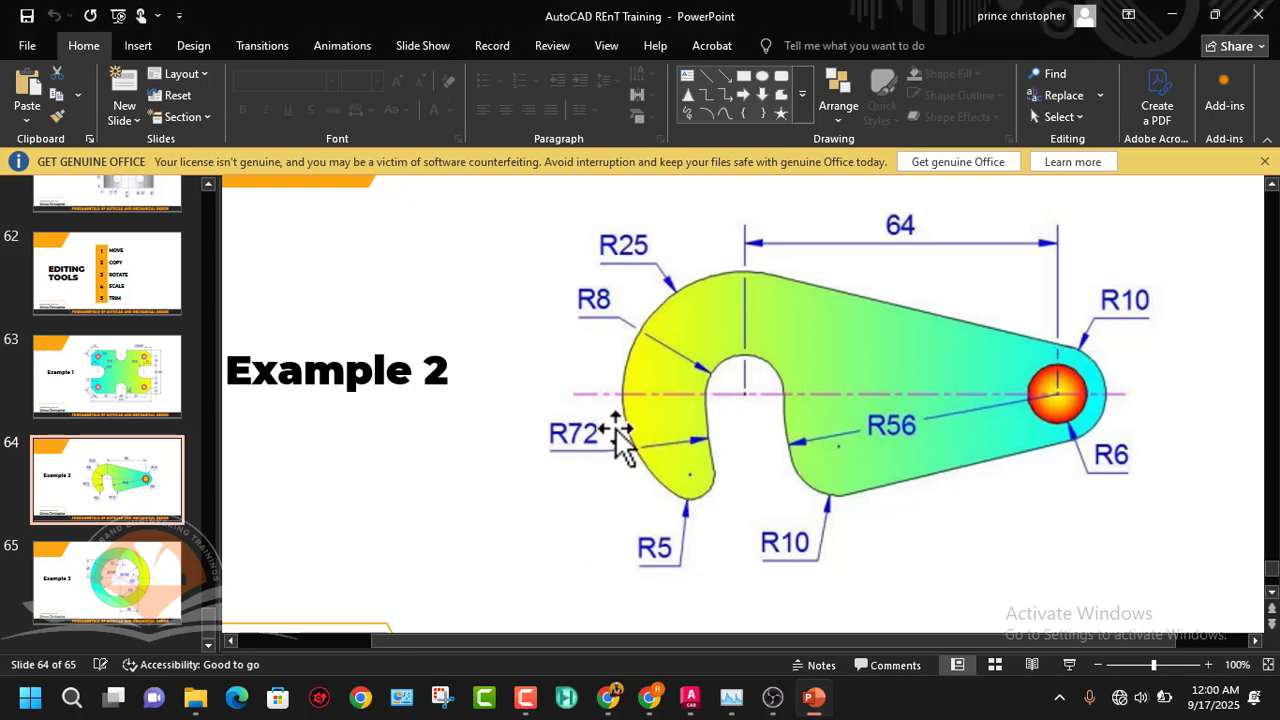
pyautogui.click(108, 572)
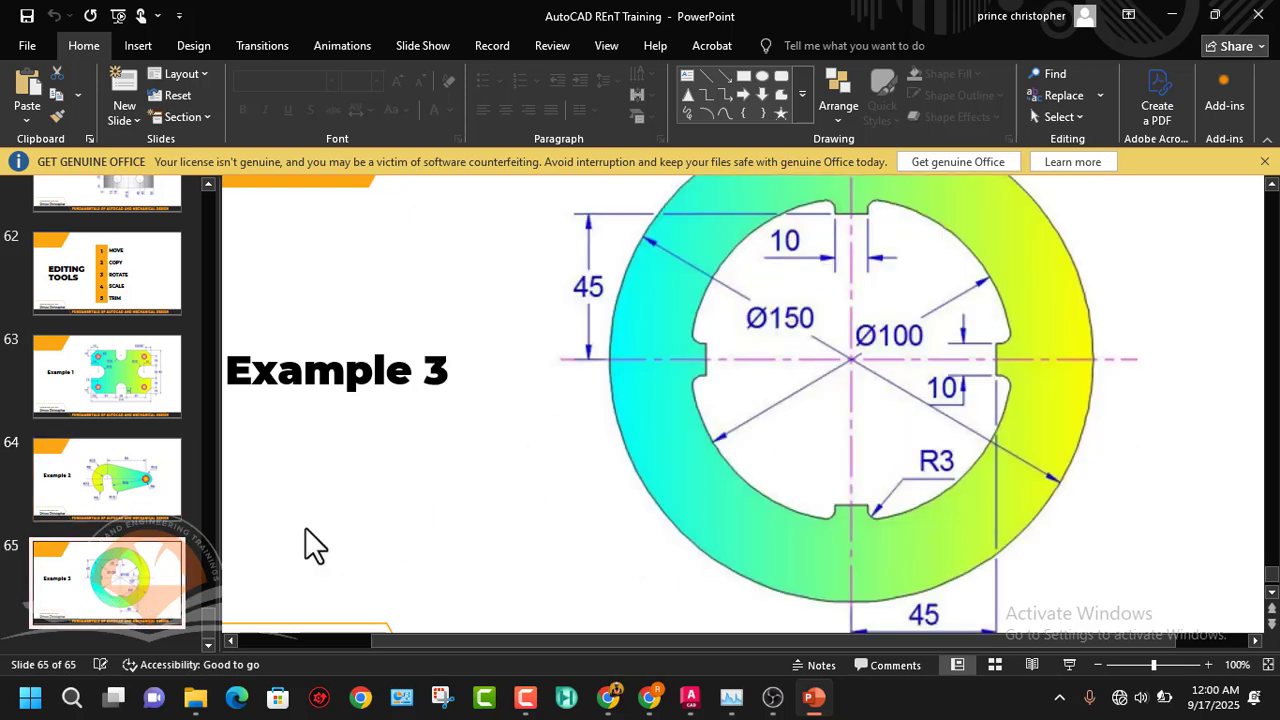
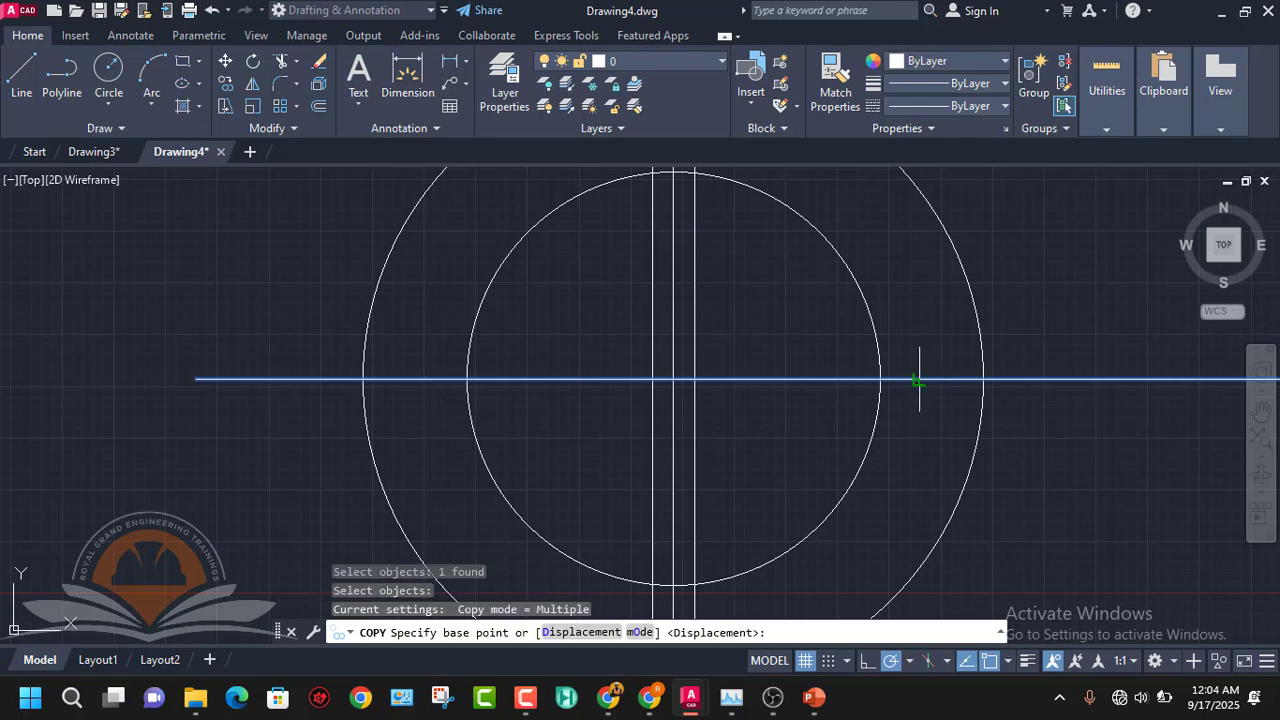
# - Copy the horizontal centre line 5 units above and 5 units below its original position
pyautogui.click(878, 380)
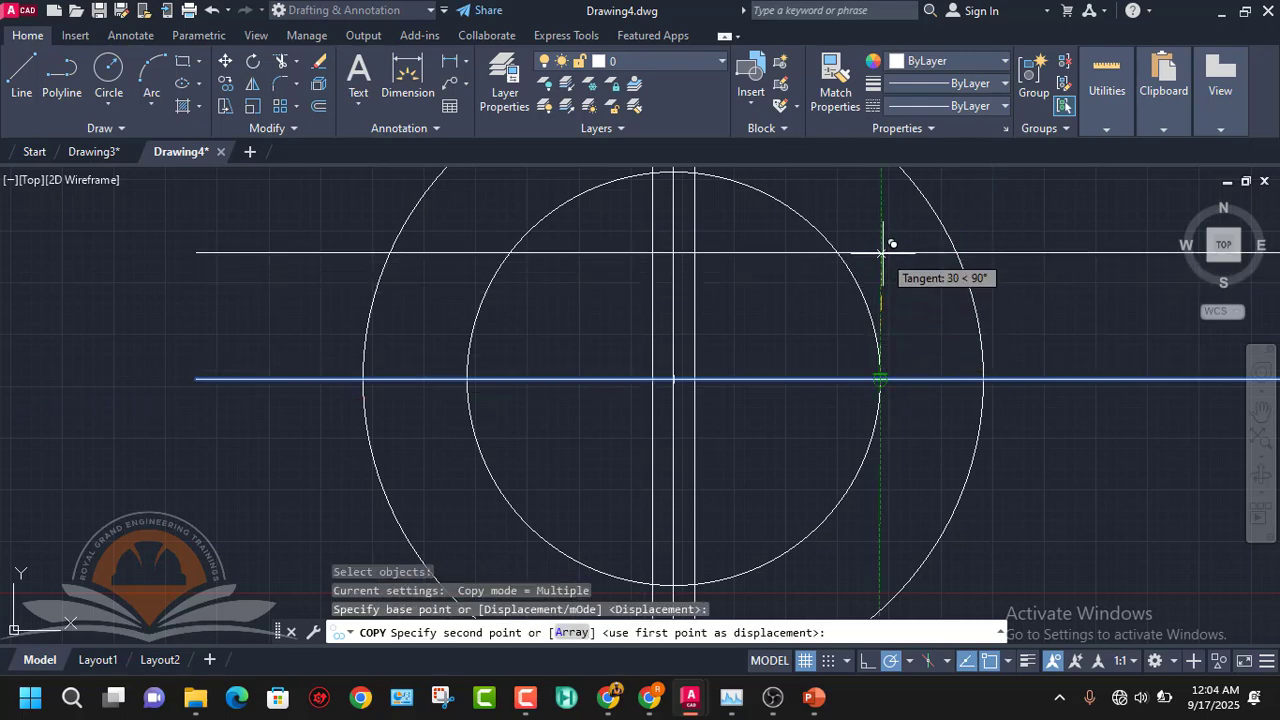
pyautogui.press('Return')
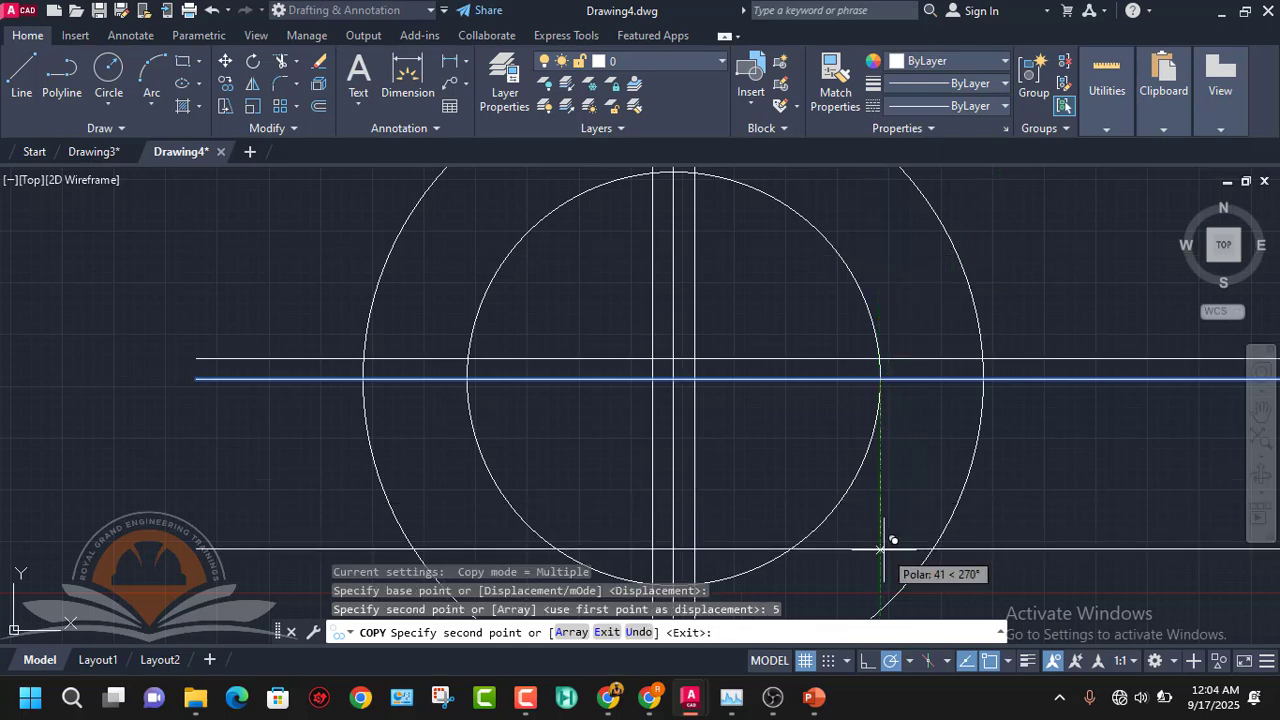
pyautogui.write('5')
pyautogui.press('Return')
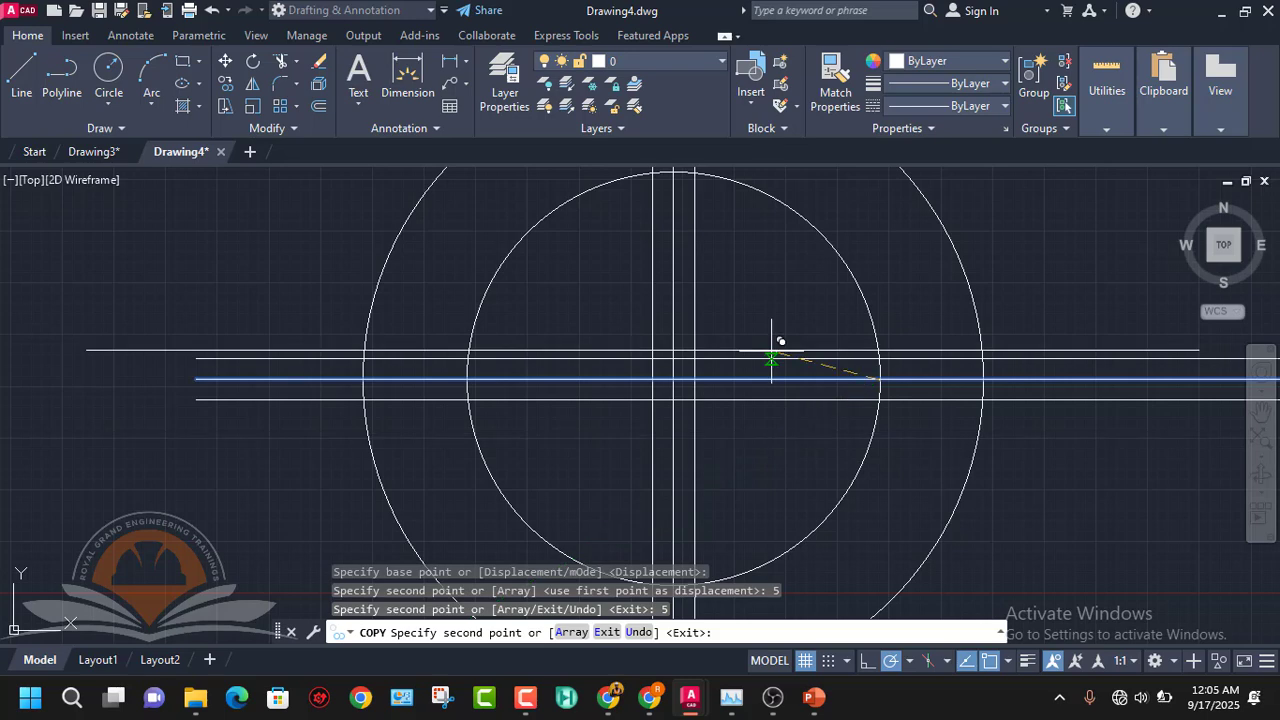
pyautogui.press('Escape')
pyautogui.scroll(-2, 675, 428)
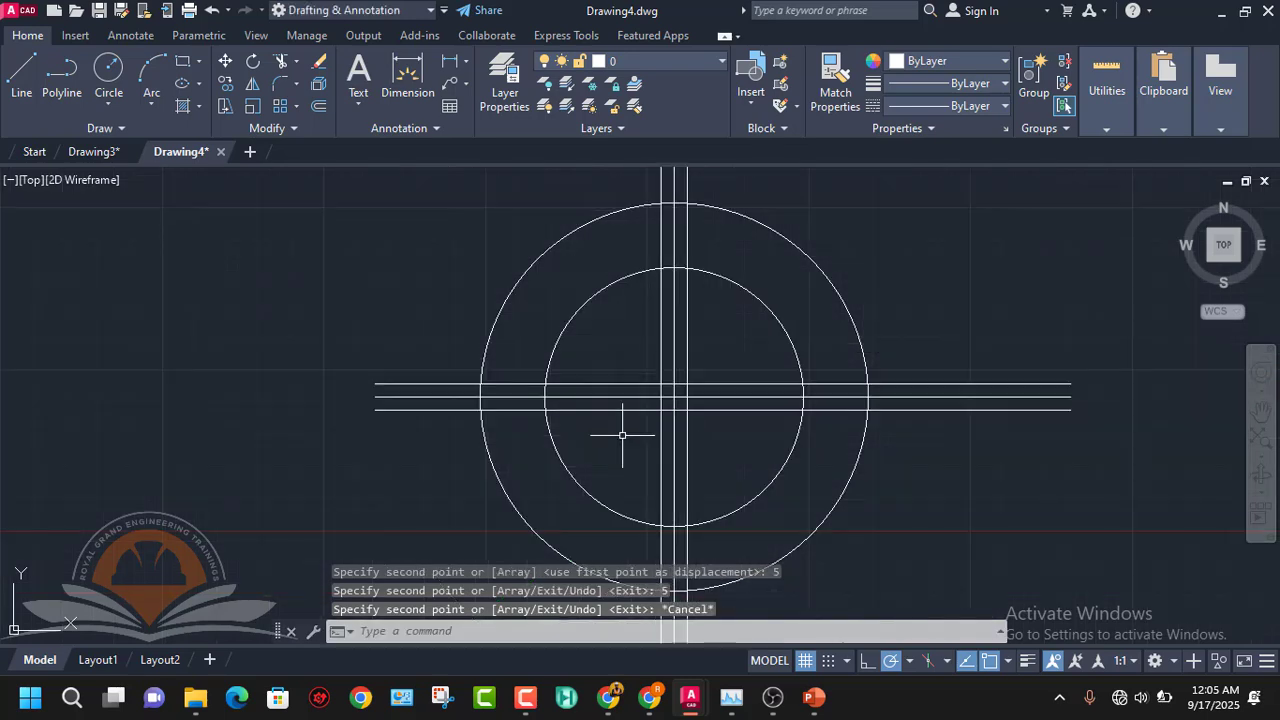
# - Check the corner radius on the Example 3 slide and draw a radius 3 circle tangent to the right vertical line and the inner circle's bottom
pyautogui.scroll(2, 652, 300)
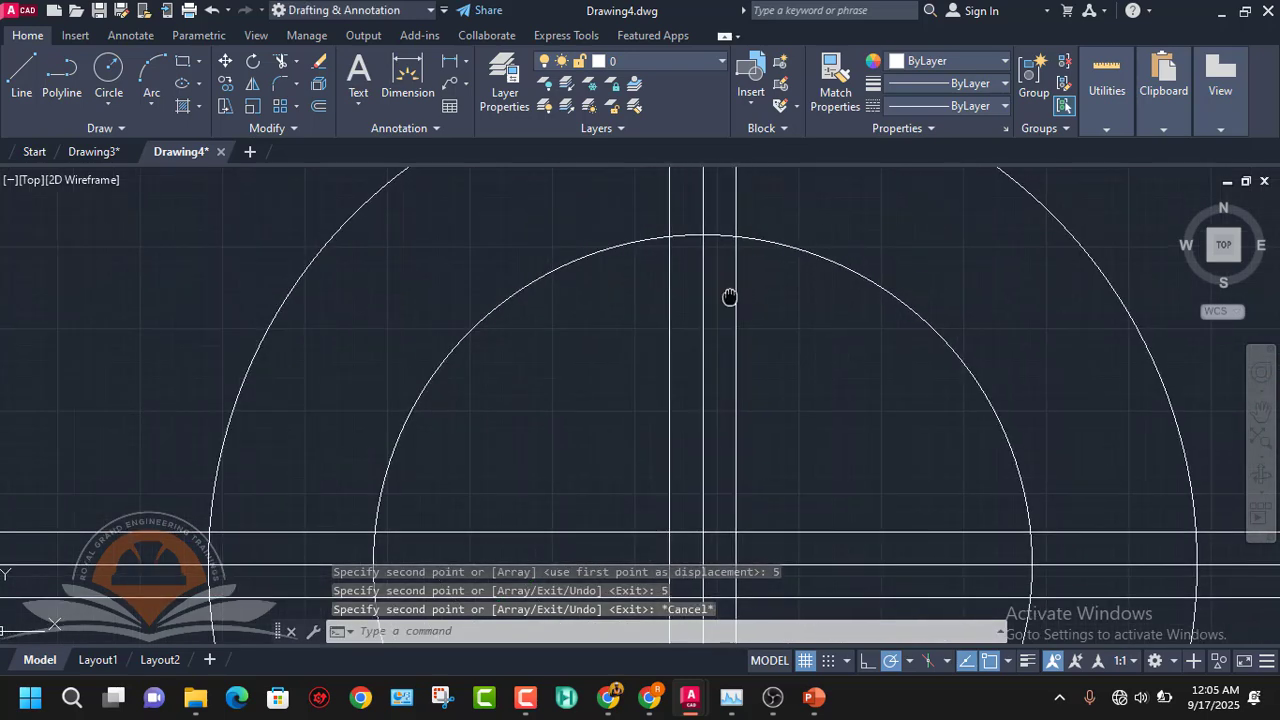
pyautogui.scroll(1, 731, 297)
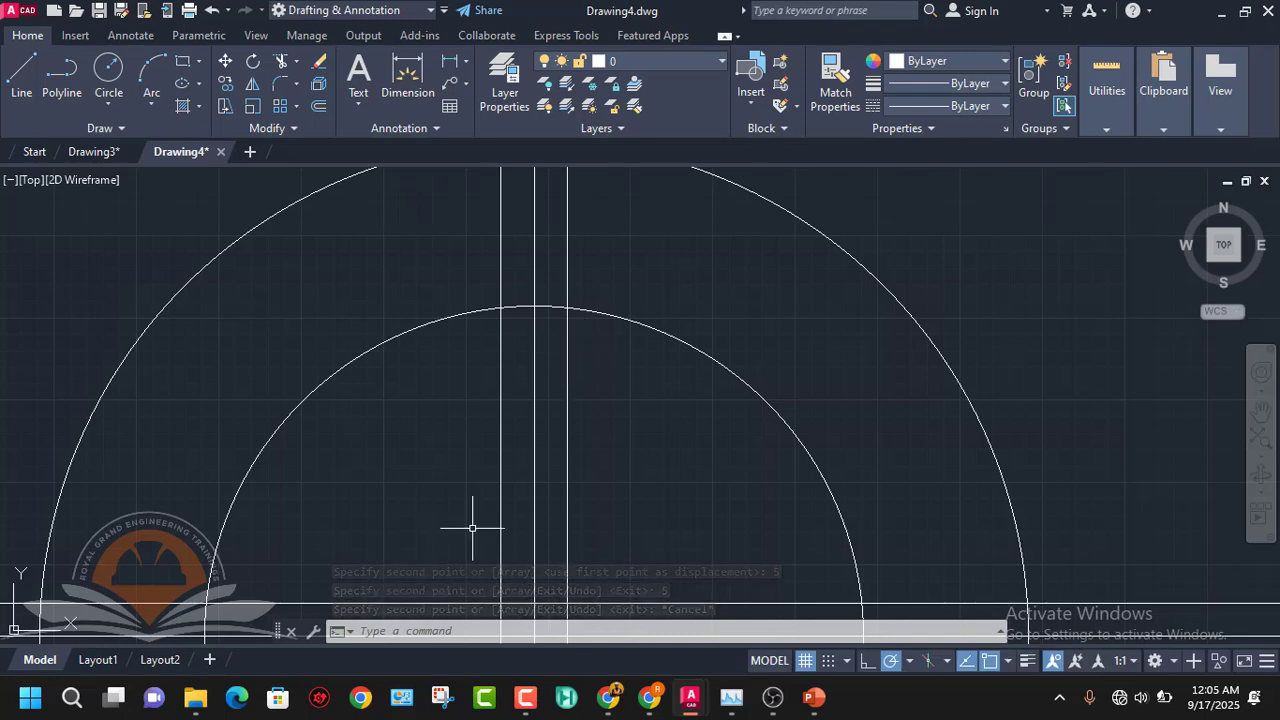
pyautogui.click(119, 110)
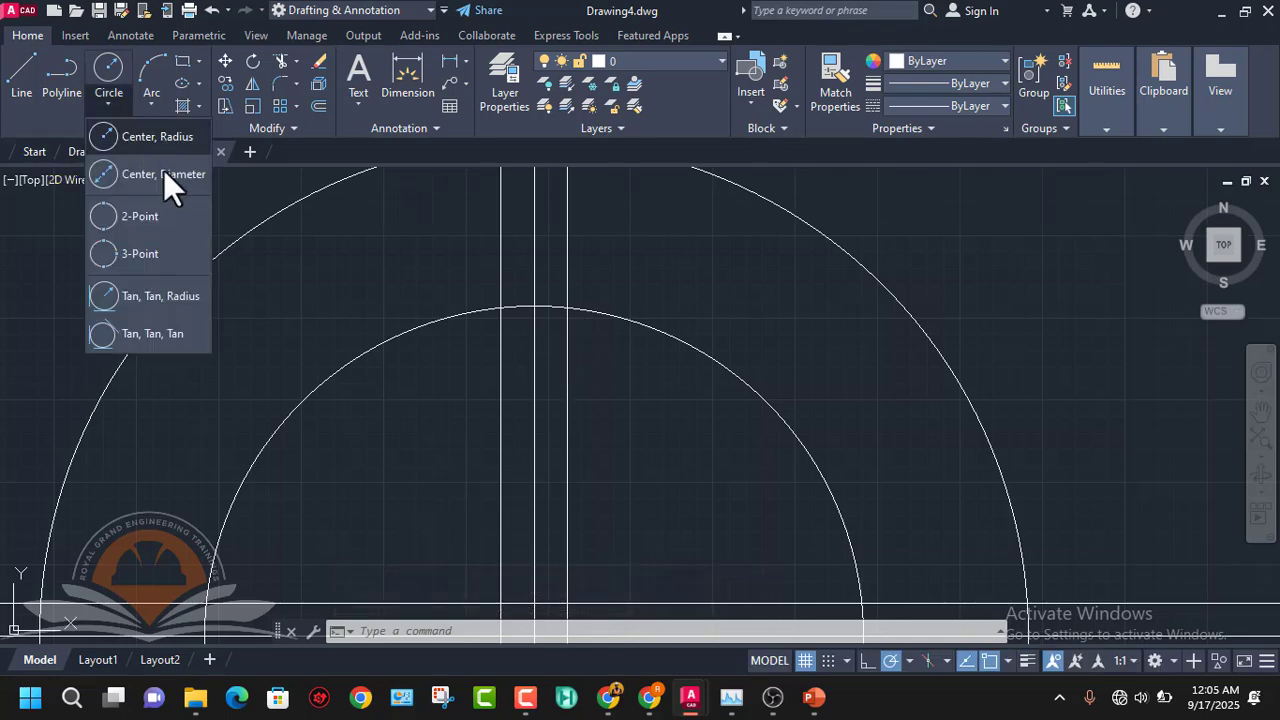
pyautogui.click(161, 298)
pyautogui.moveTo(812, 697)
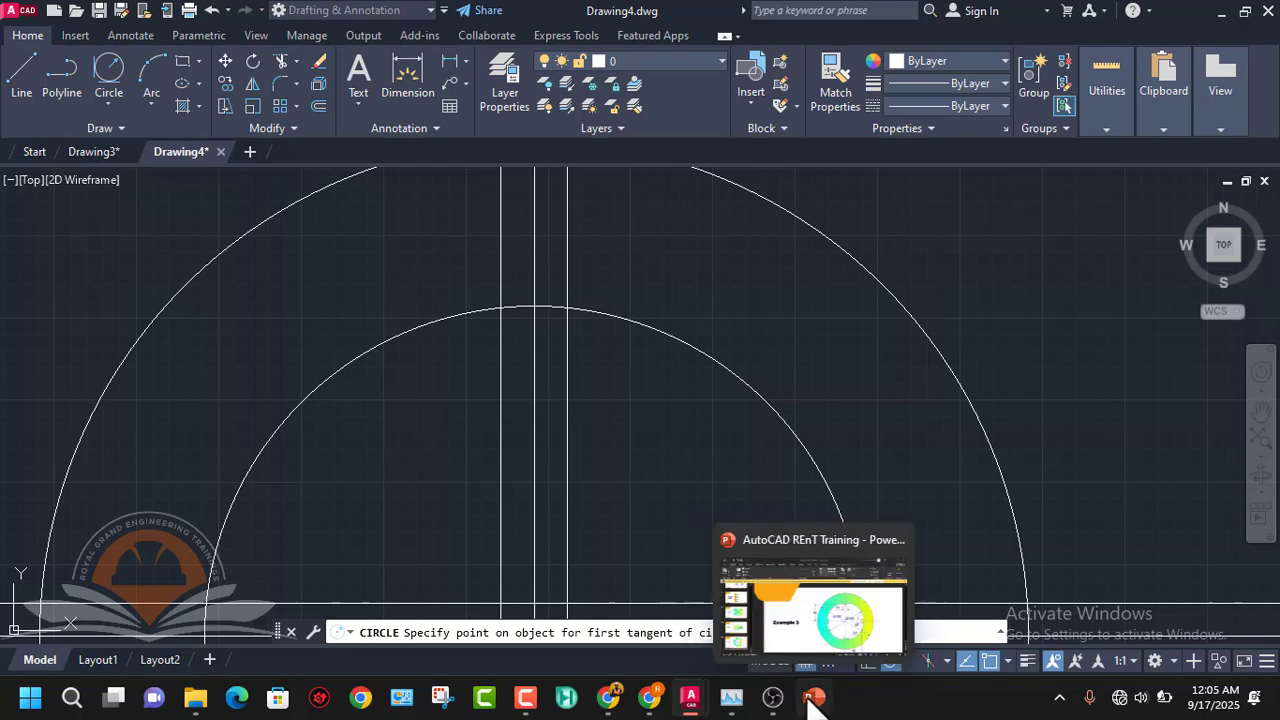
pyautogui.click(843, 627)
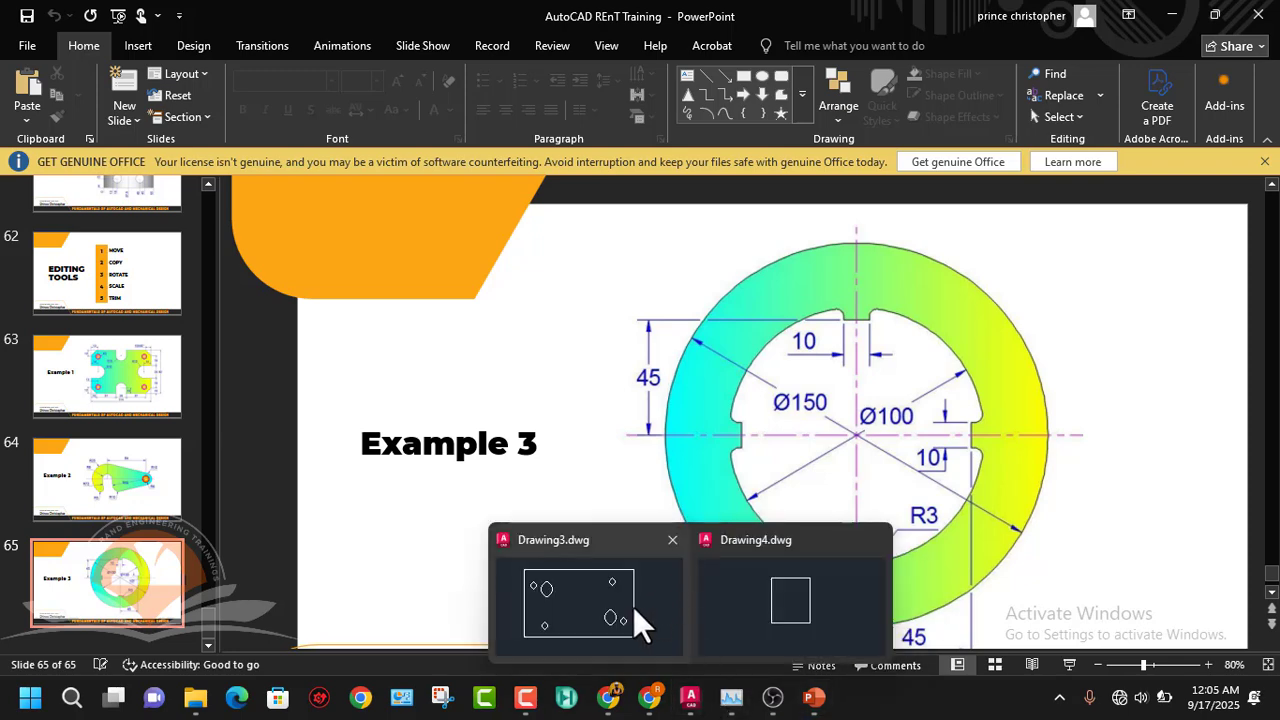
pyautogui.hotkey('alt', 'Tab')
pyautogui.scroll(-5, 689, 486)
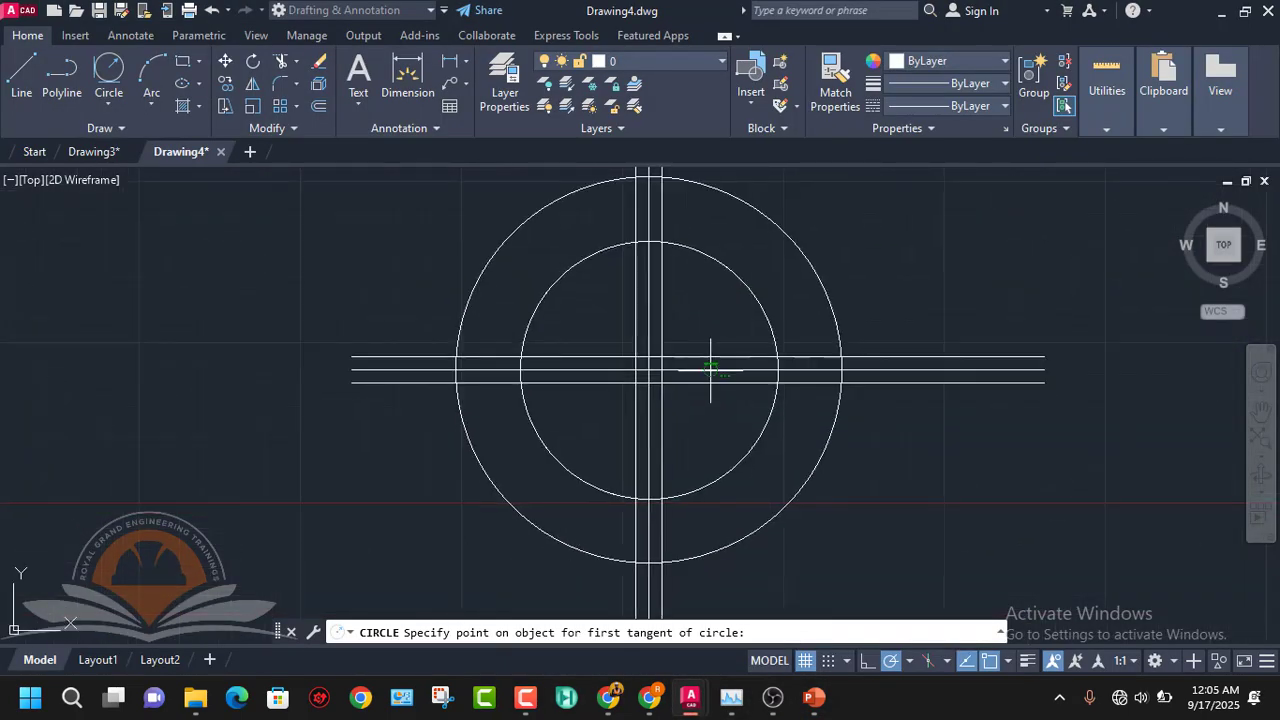
pyautogui.scroll(6, 654, 506)
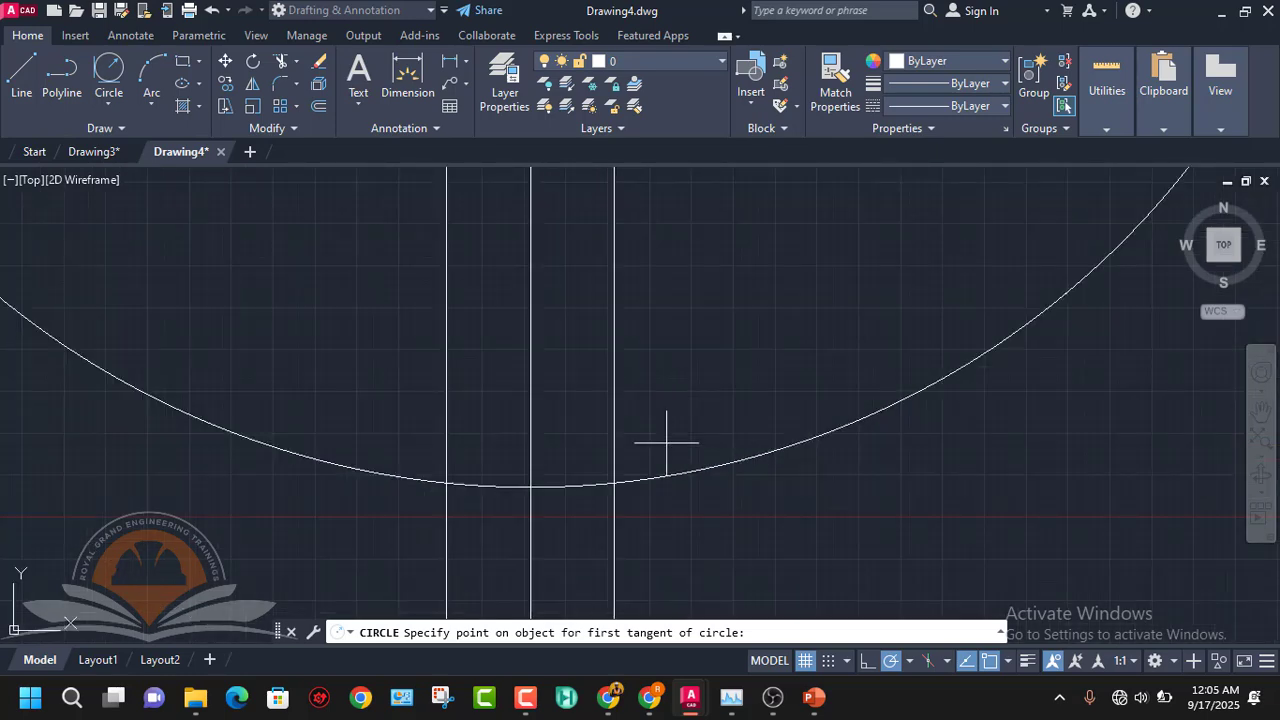
pyautogui.click(612, 438)
pyautogui.click(683, 472)
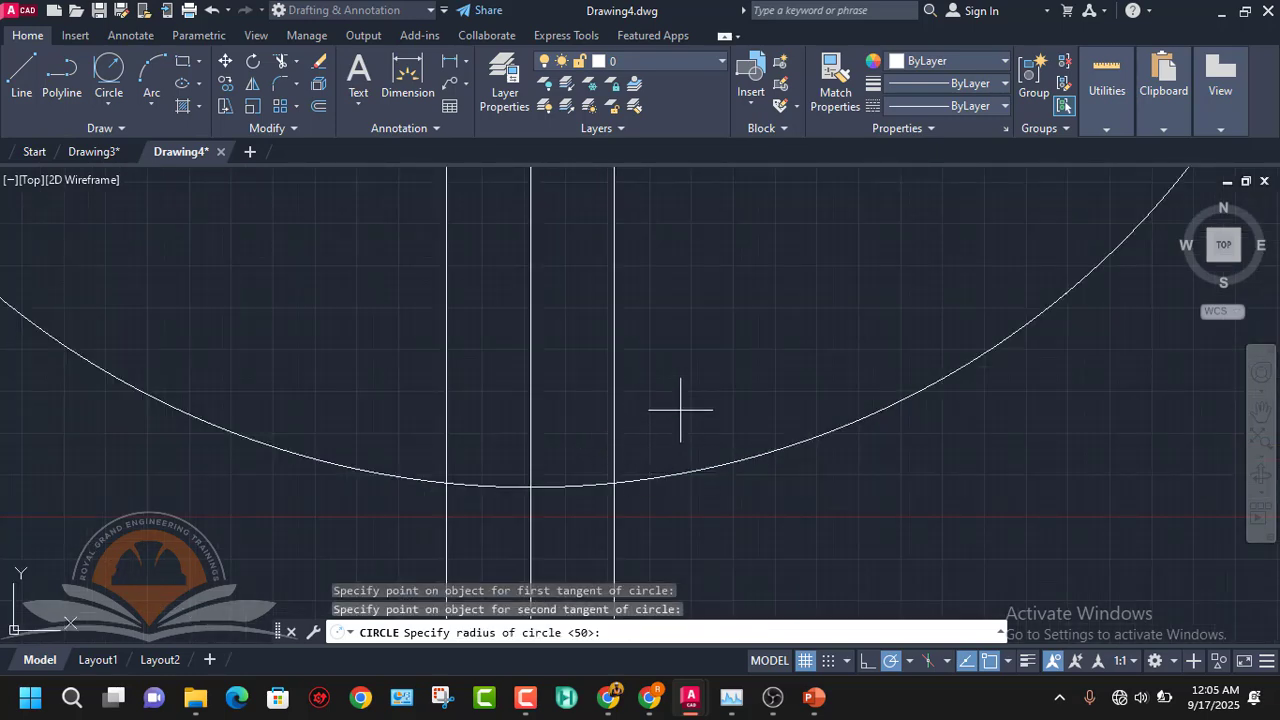
pyautogui.write('3')
pyautogui.press('Return')
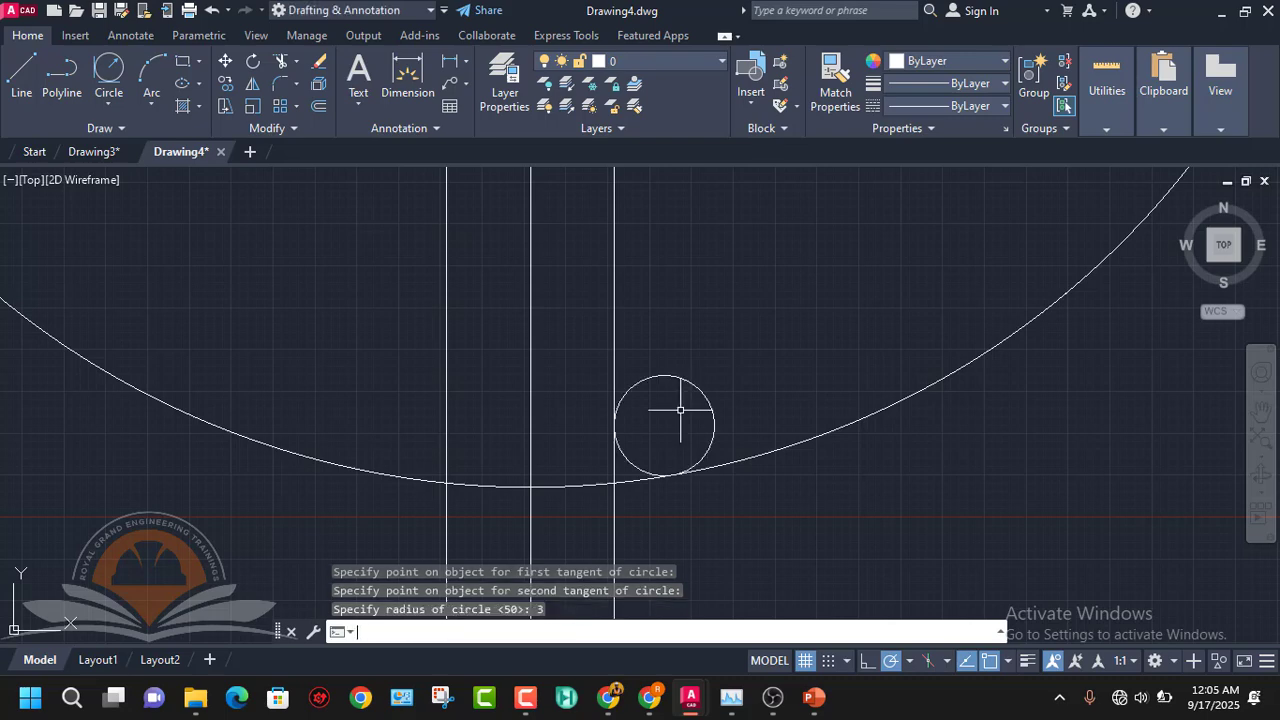
# - Draw a radius 3 circle tangent to the inner circle's bottom and the left vertical line, on that line's outer side
pyautogui.scroll(-2, 677, 423)
pyautogui.press('Return')
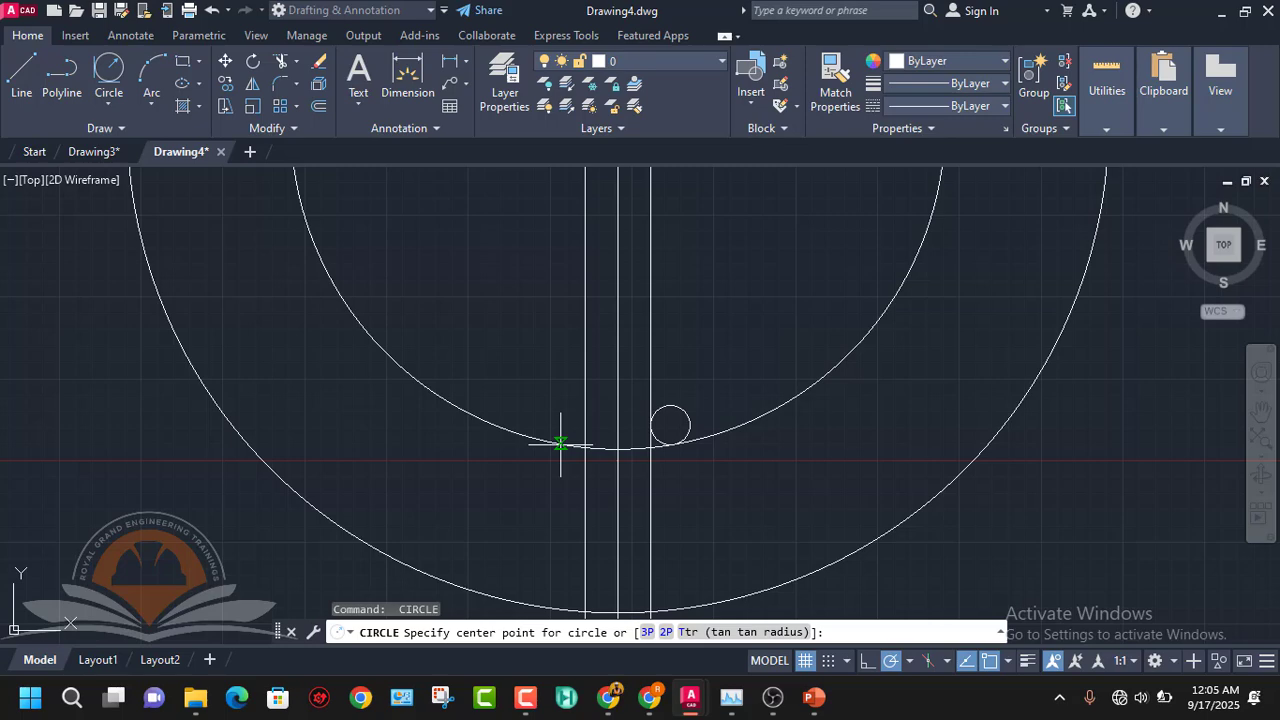
pyautogui.click(690, 632)
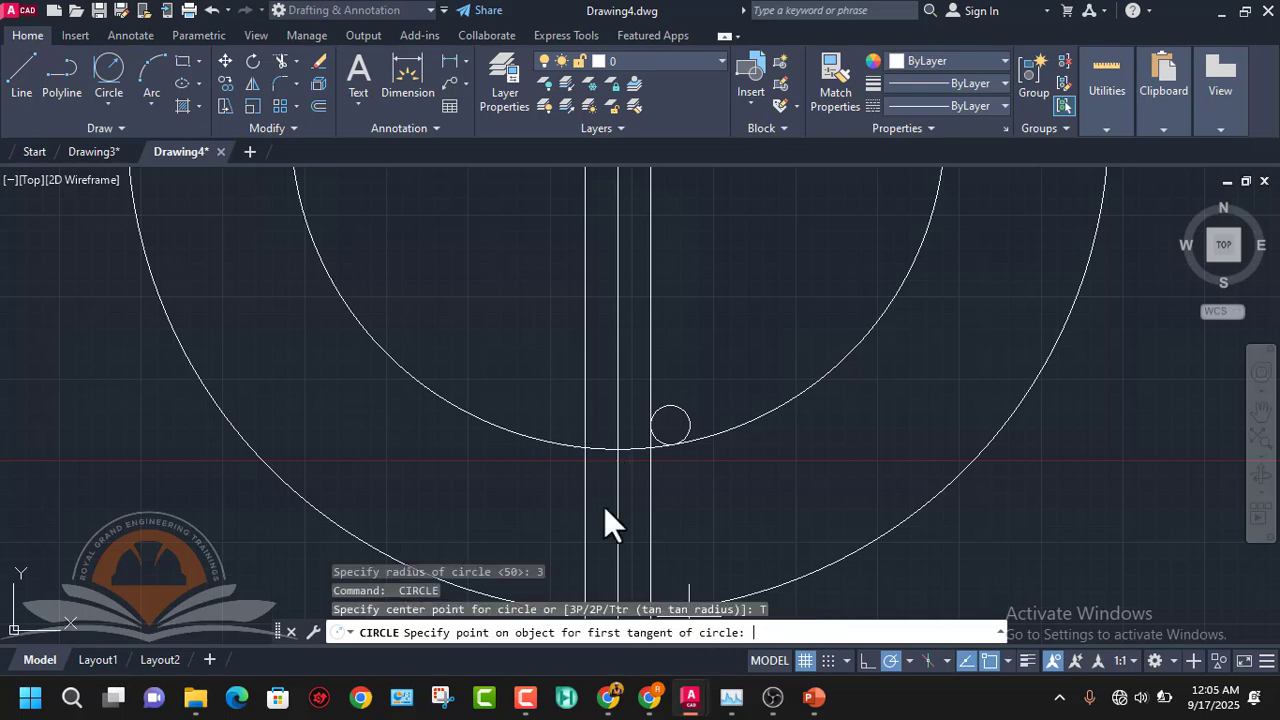
pyautogui.click(540, 437)
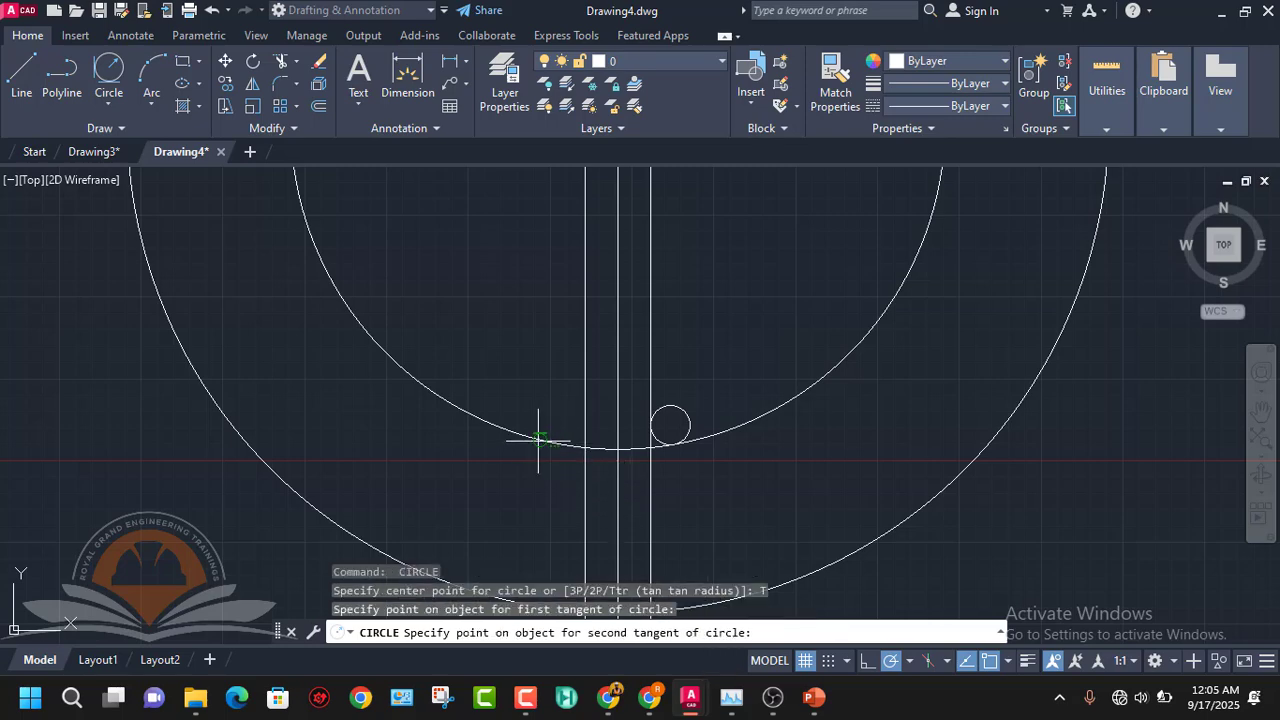
pyautogui.click(584, 397)
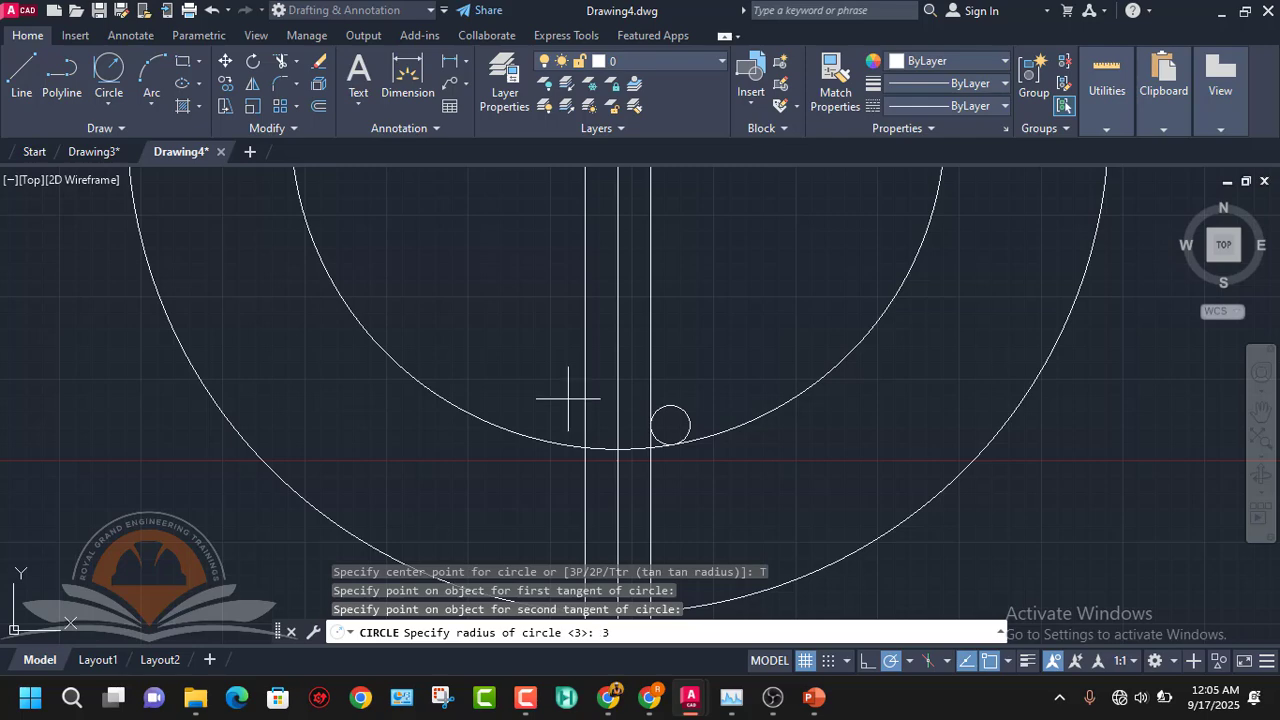
pyautogui.write('3')
pyautogui.press('Return')
# - Draw a radius 3 circle with Tan, Tan, Radius, tangent to the inner circle's right side and the upper horizontal line
pyautogui.click(112, 101)
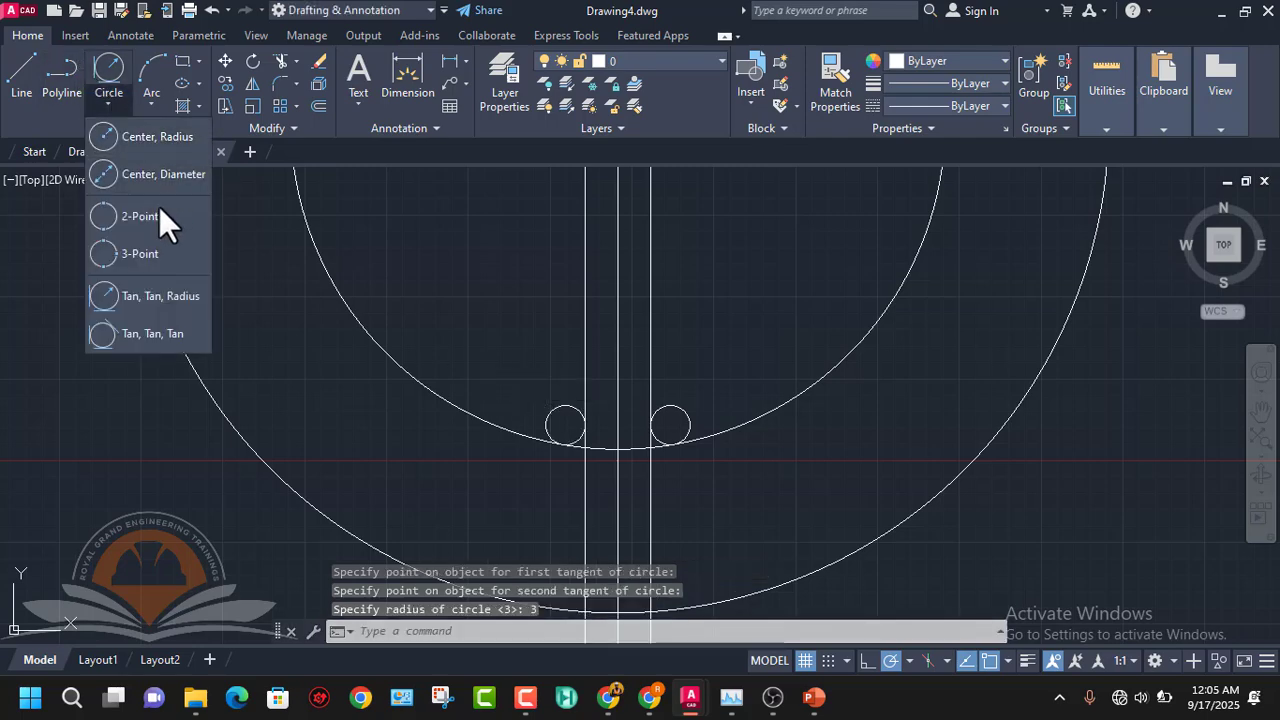
pyautogui.click(166, 294)
pyautogui.scroll(-5, 751, 423)
pyautogui.moveTo(793, 335); pyautogui.dragTo(640, 389, button='middle')
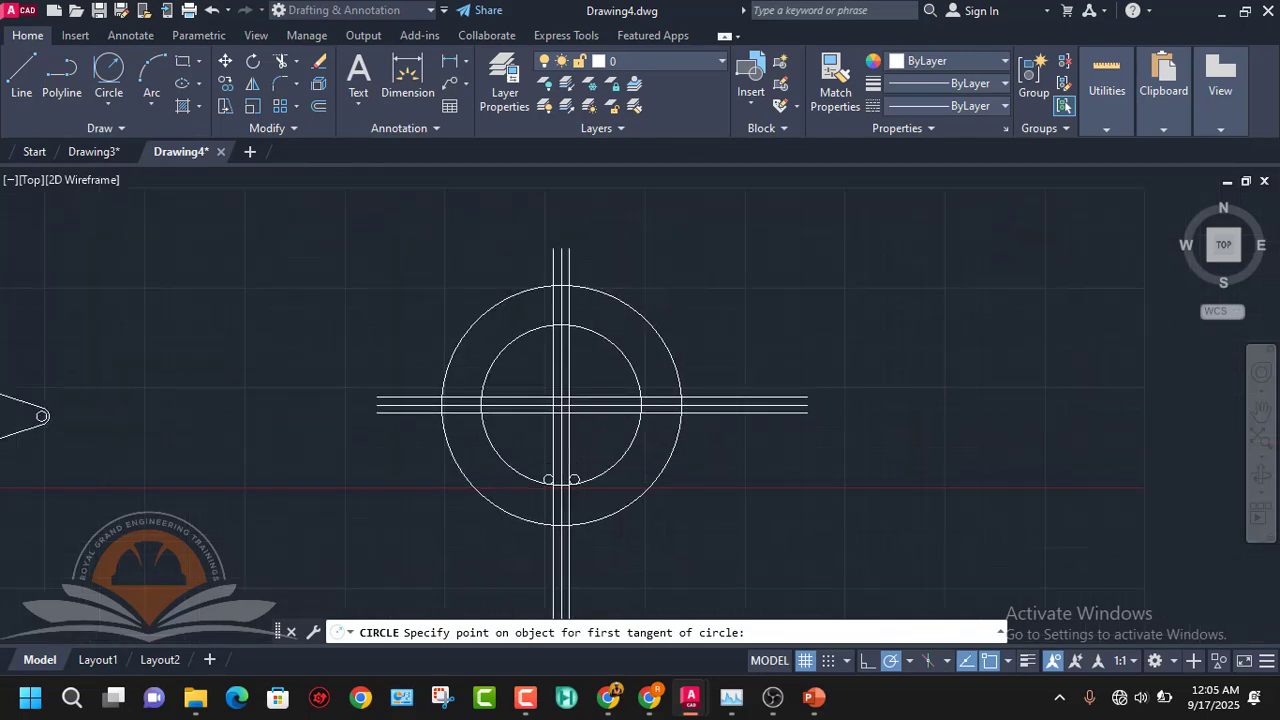
pyautogui.scroll(5, 640, 389)
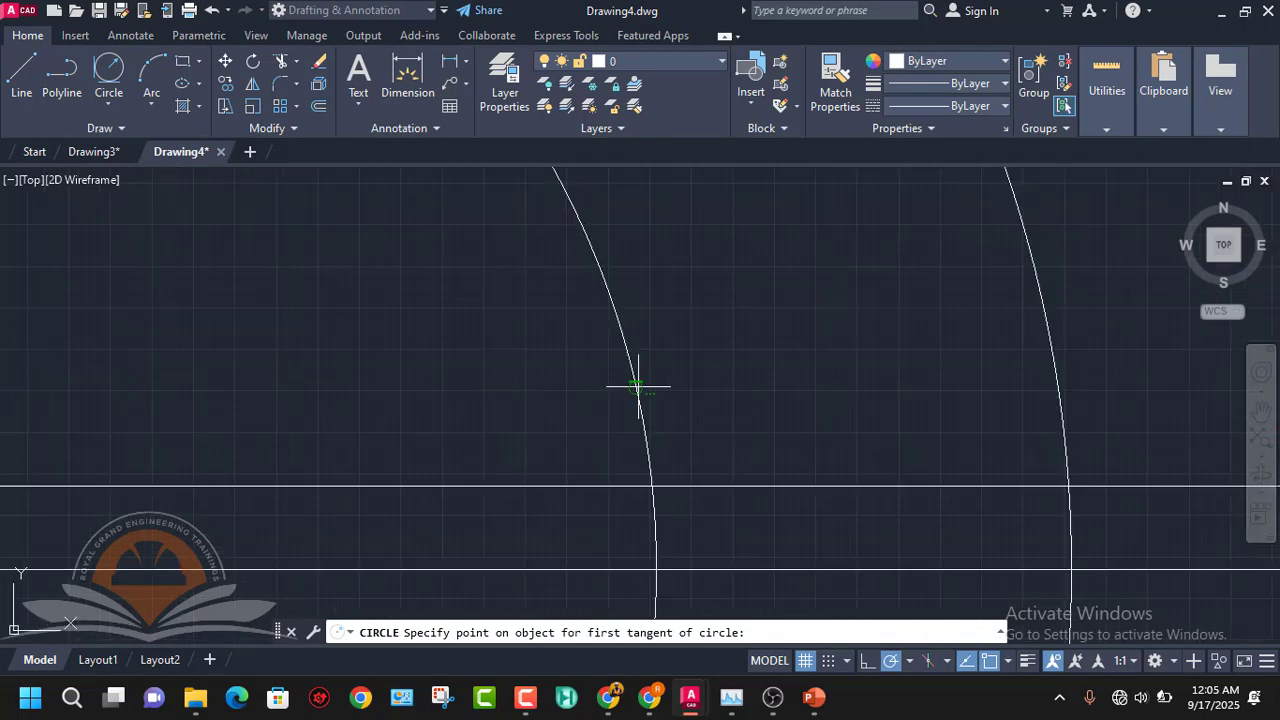
pyautogui.click(644, 437)
pyautogui.click(615, 485)
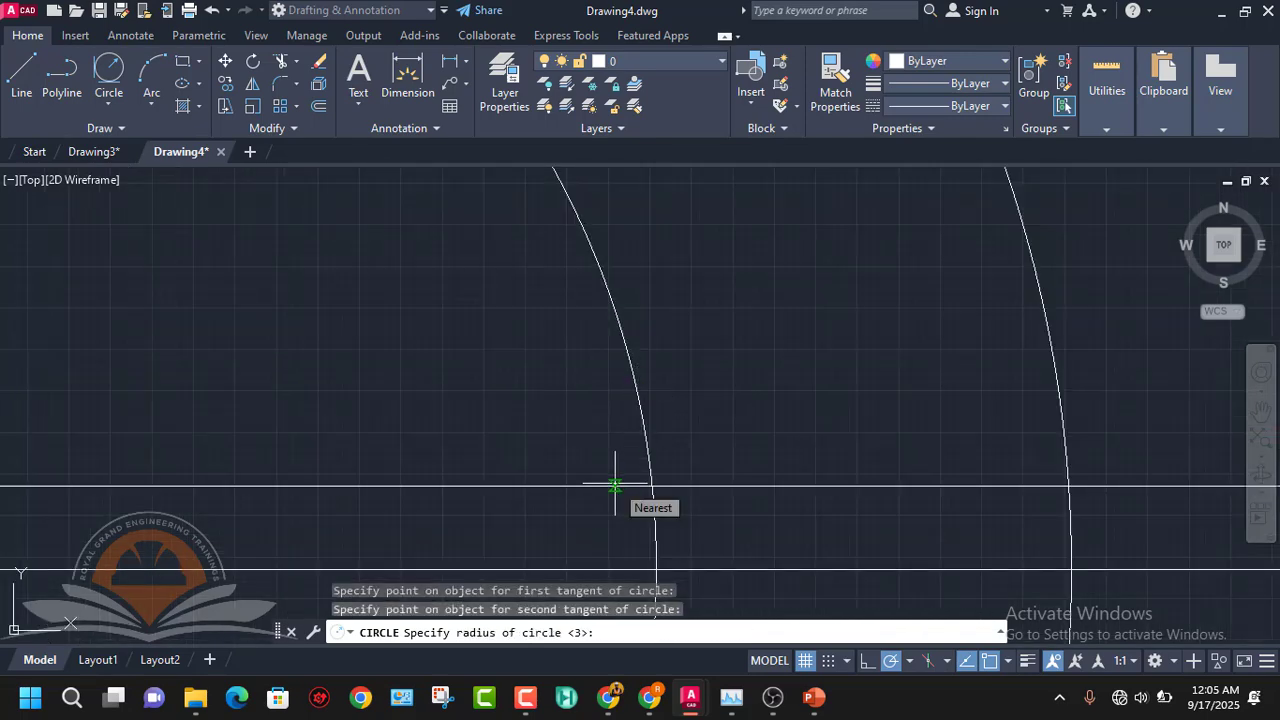
pyautogui.press('Return')
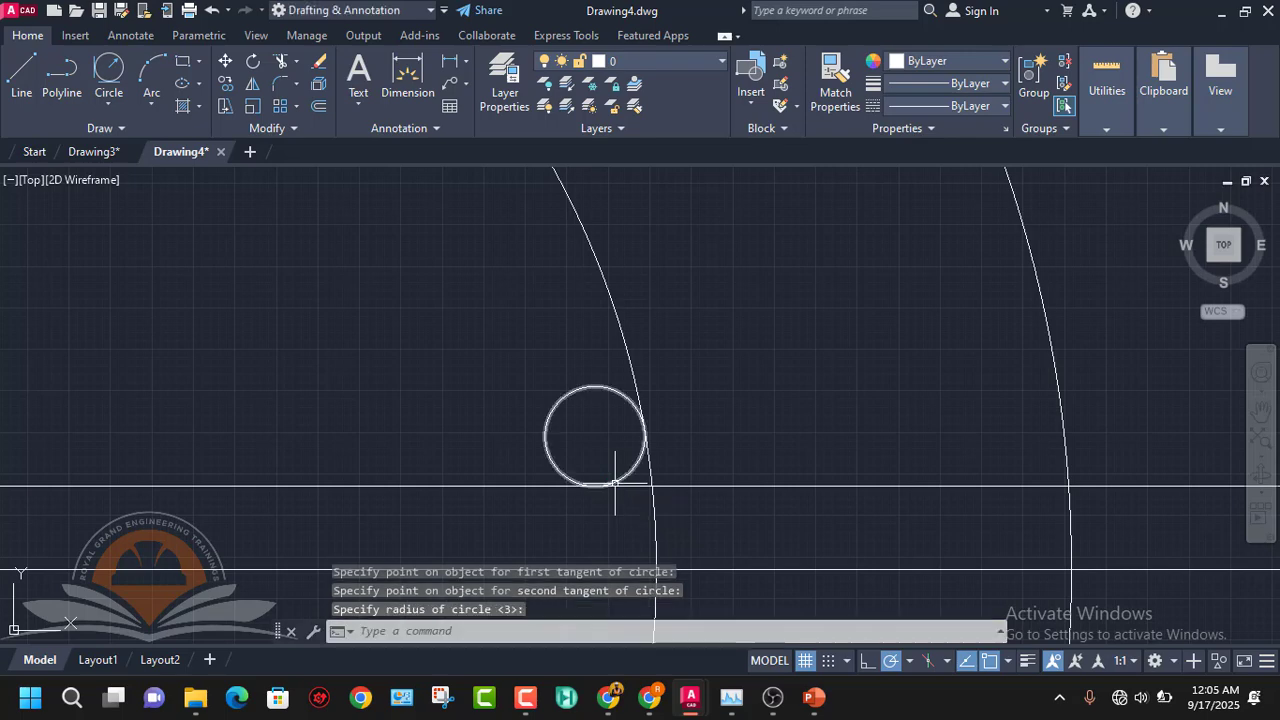
# - Draw a radius 3 circle tangent to the lower horizontal line and the inner circle's right side
pyautogui.rightClick(521, 421)
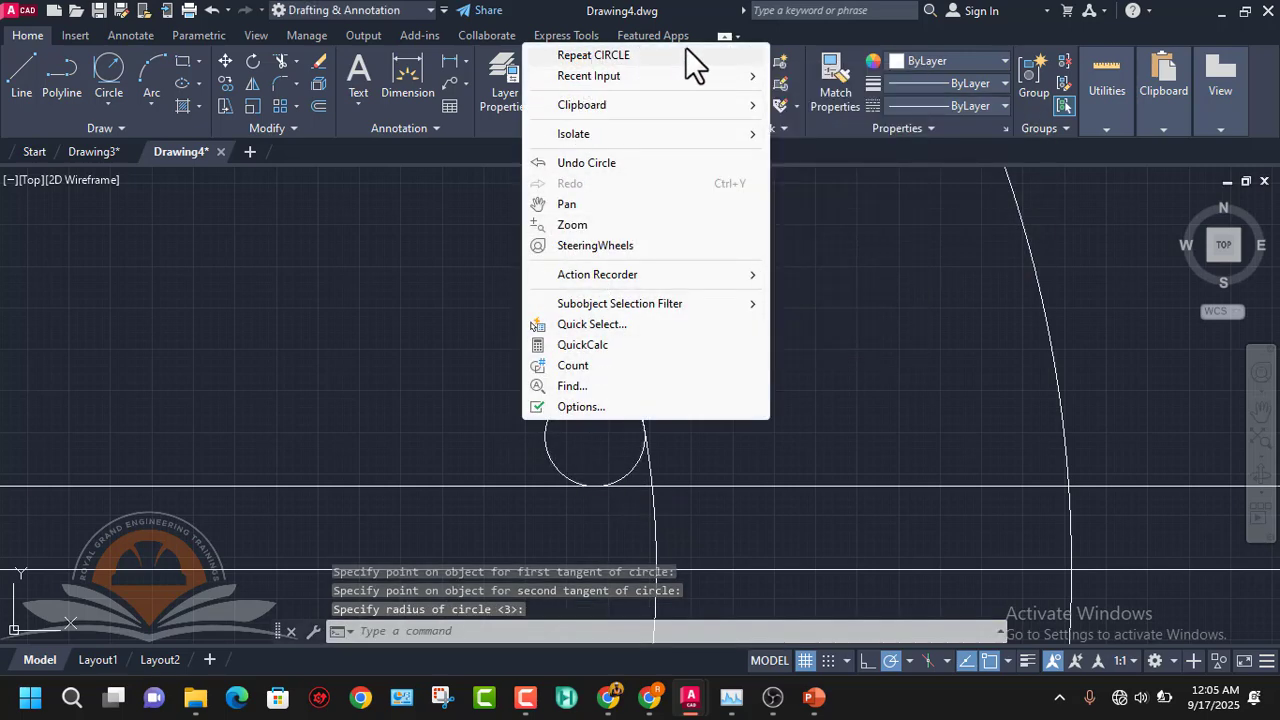
pyautogui.moveTo(606, 81)
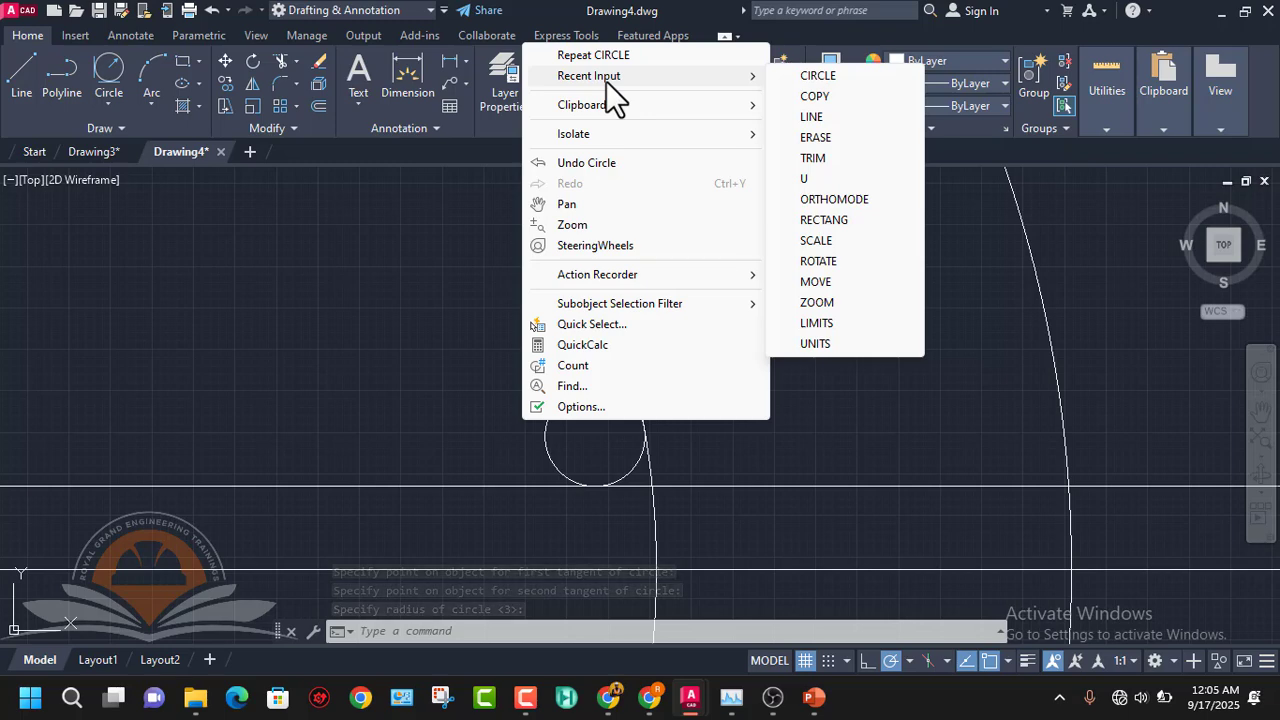
pyautogui.click(108, 102)
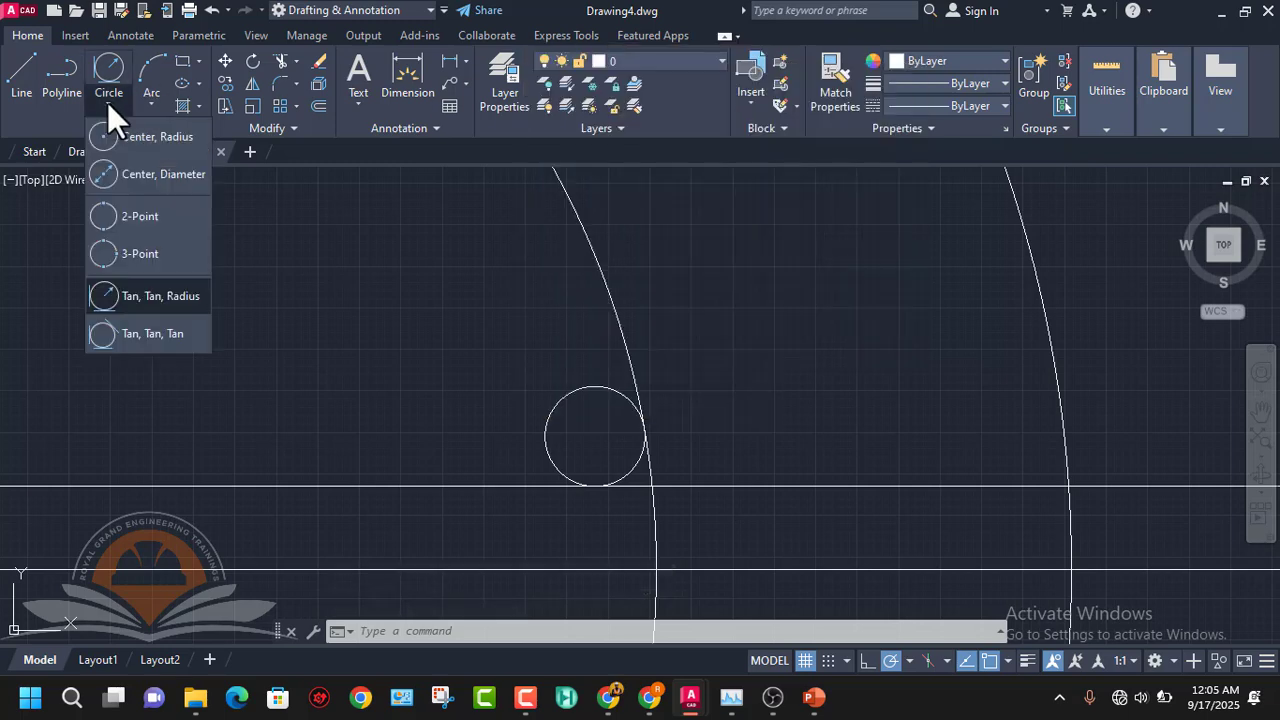
pyautogui.click(139, 295)
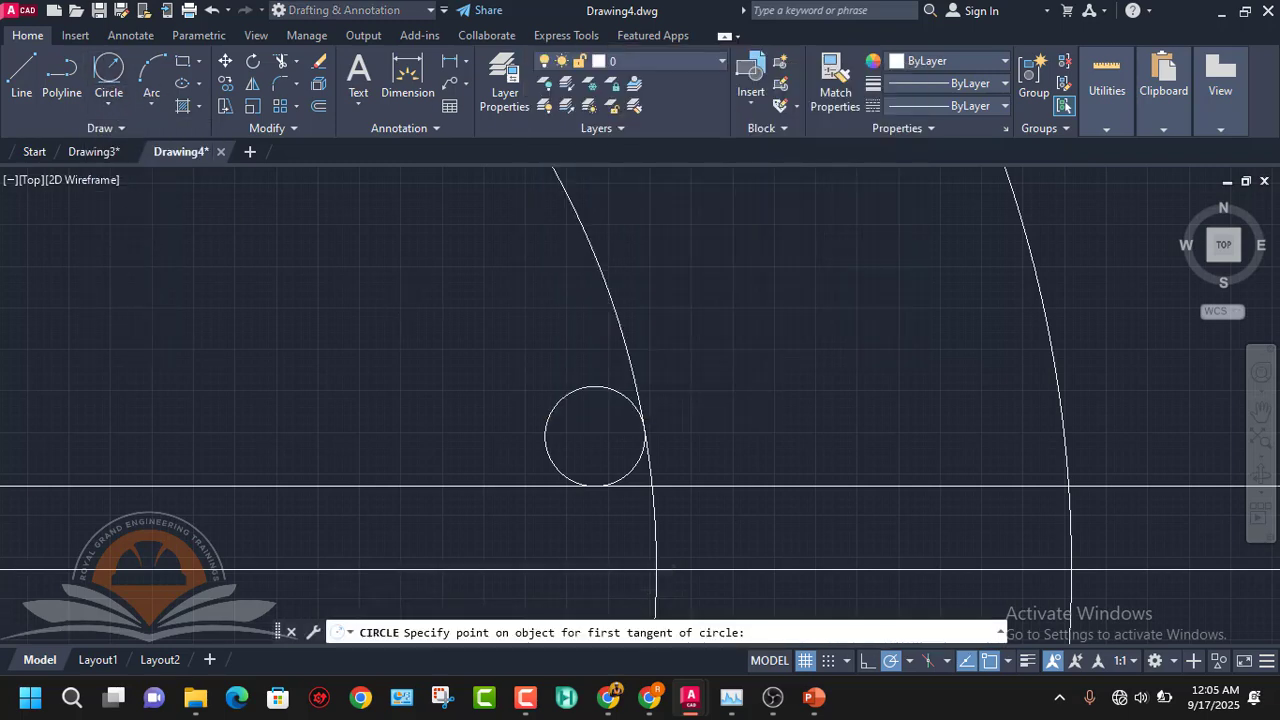
pyautogui.scroll(-4, 433, 315)
pyautogui.scroll(5, 505, 463)
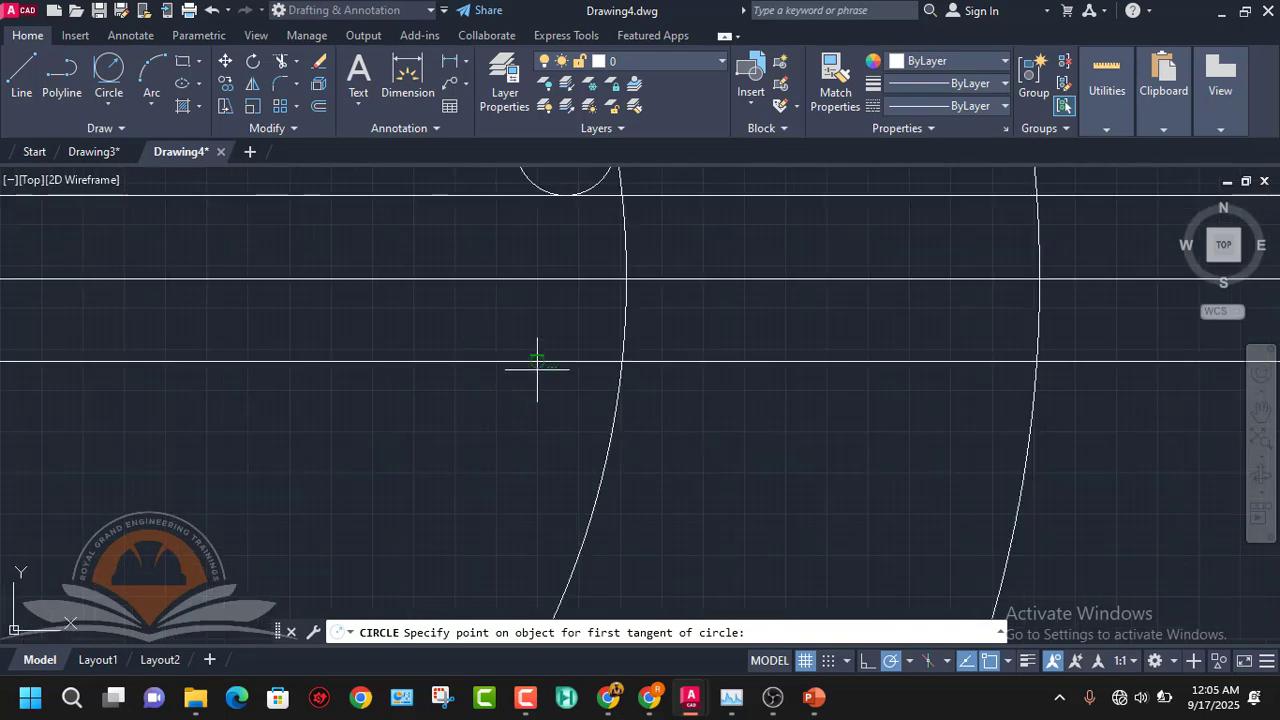
pyautogui.click(534, 361)
pyautogui.click(609, 431)
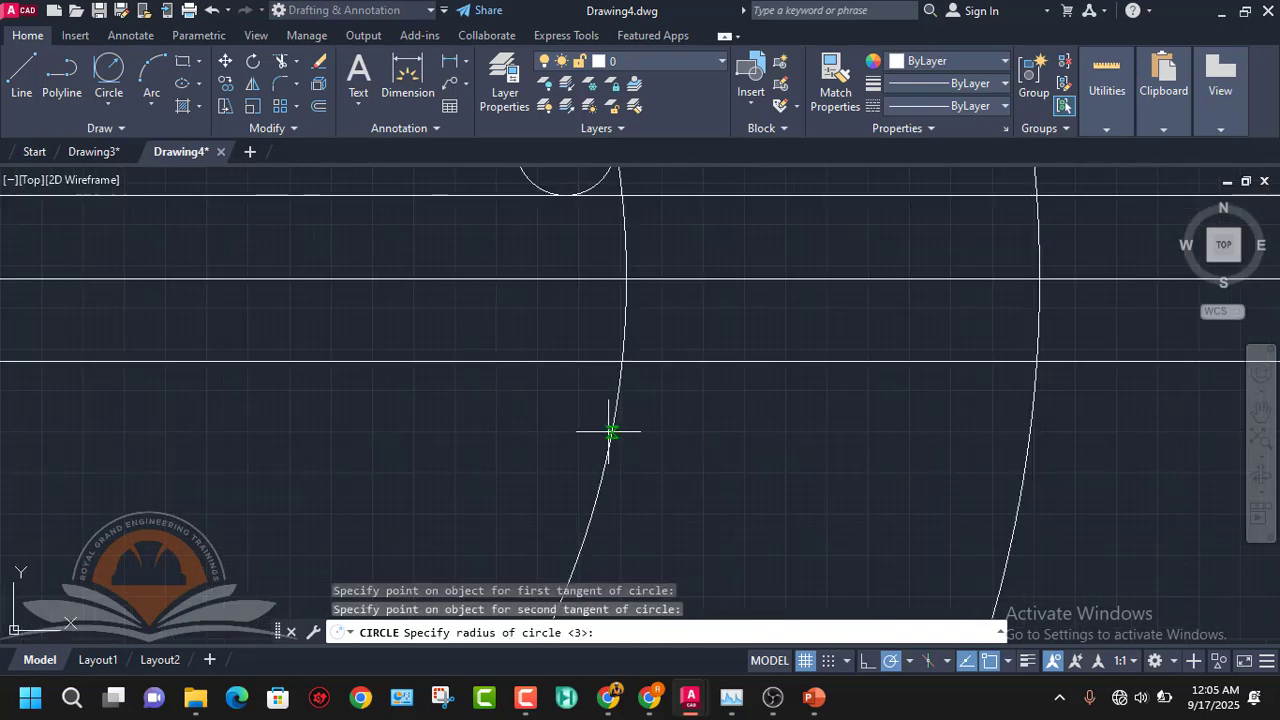
pyautogui.press('Return')
pyautogui.scroll(-3, 609, 430)
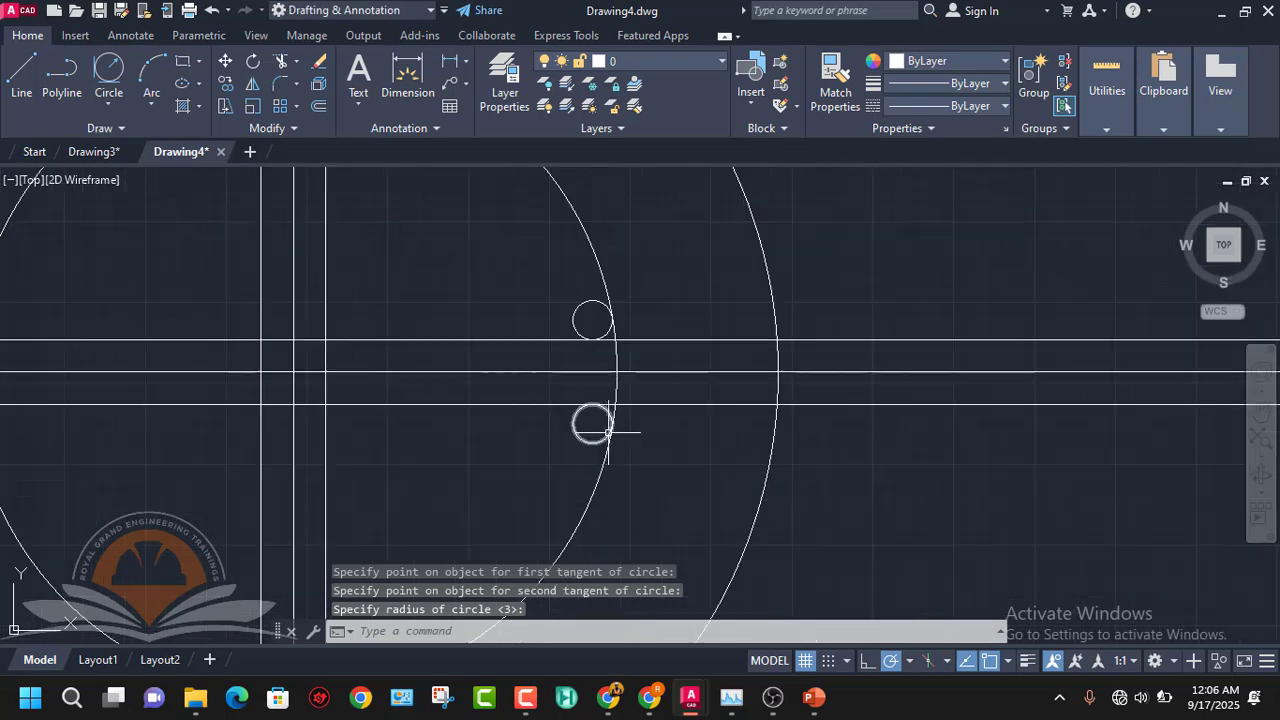
# - Draw two radius 3 circles inside the inner circle's left side, tangent to it and to the upper and lower horizontal lines
pyautogui.moveTo(469, 426); pyautogui.dragTo(899, 436, button='middle')
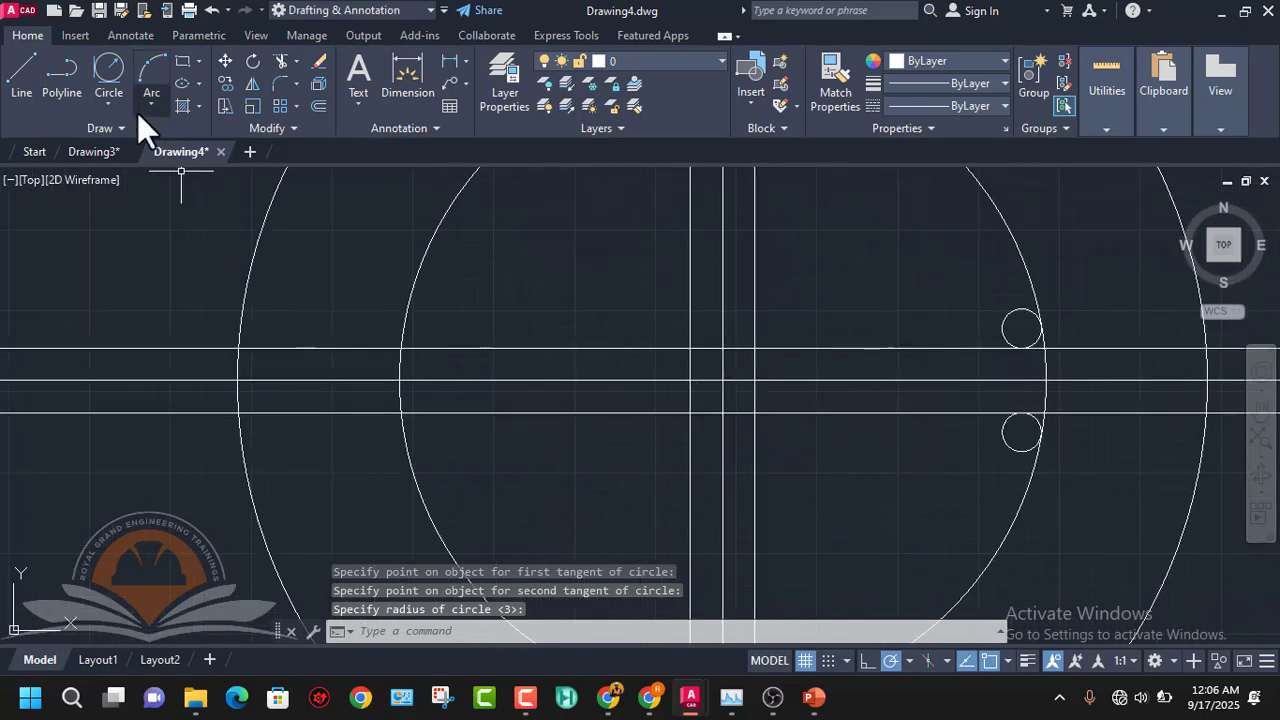
pyautogui.click(107, 70)
pyautogui.click(415, 288)
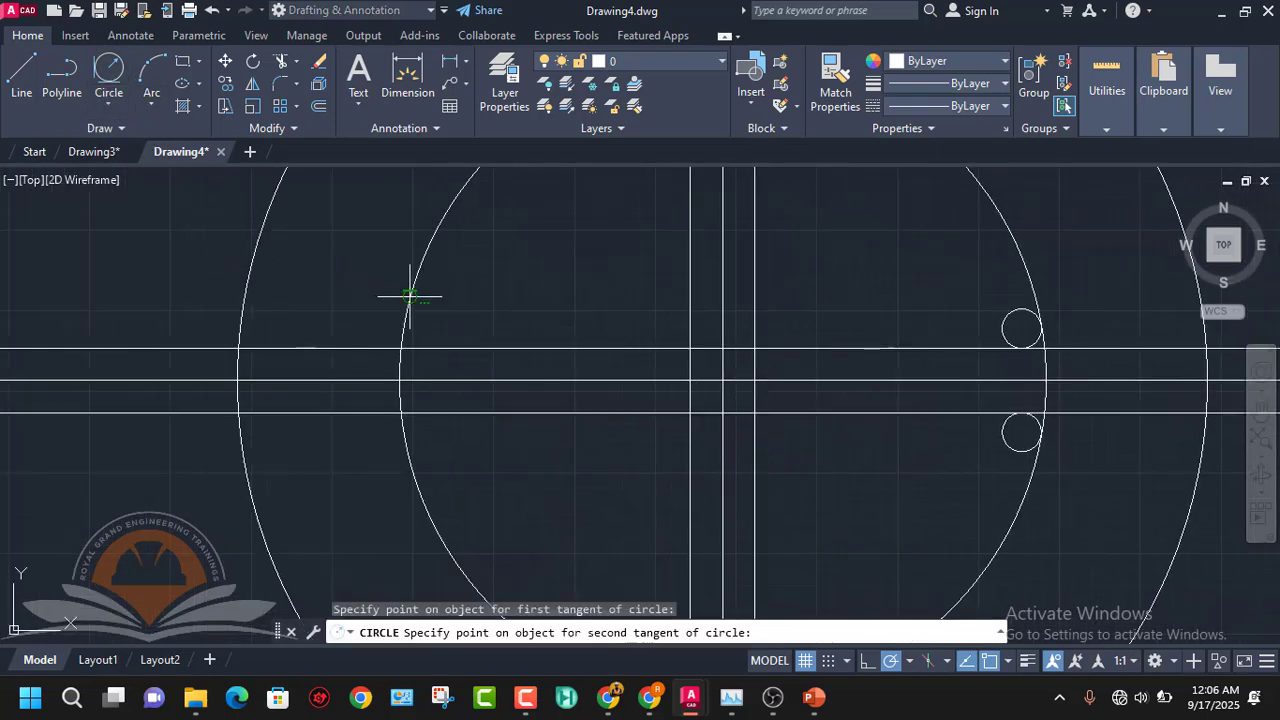
pyautogui.click(429, 347)
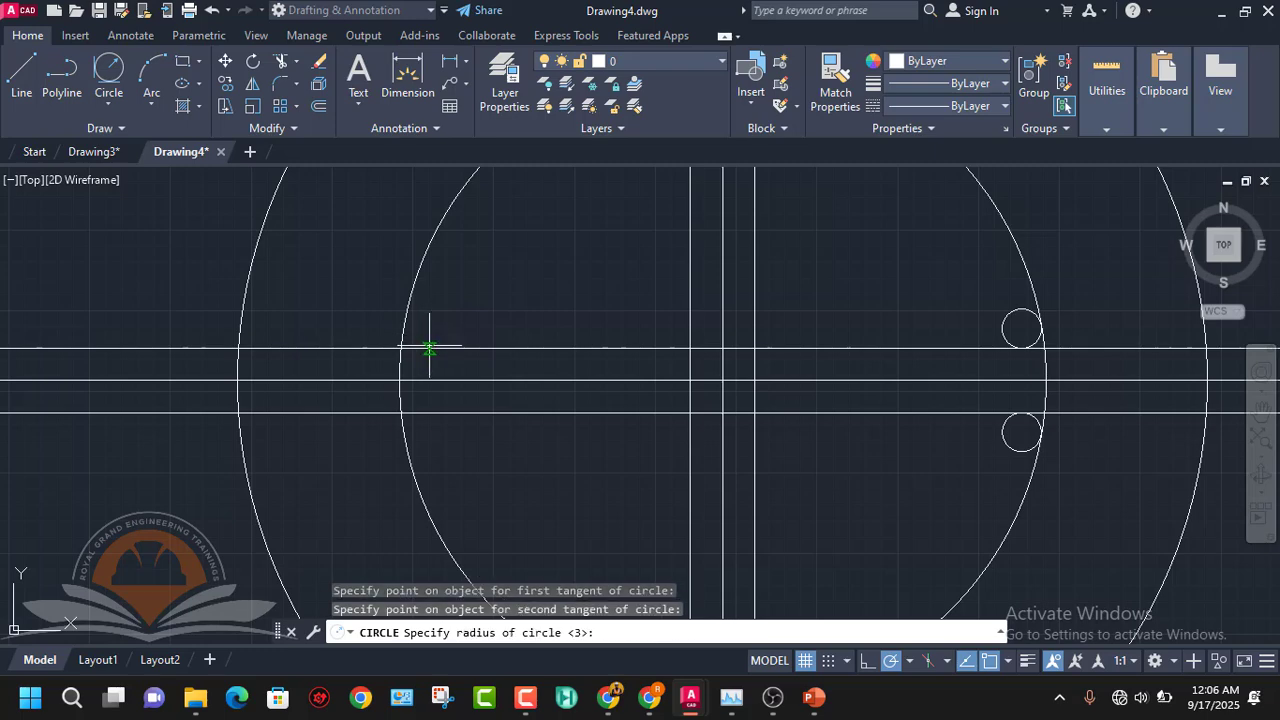
pyautogui.press('Return')
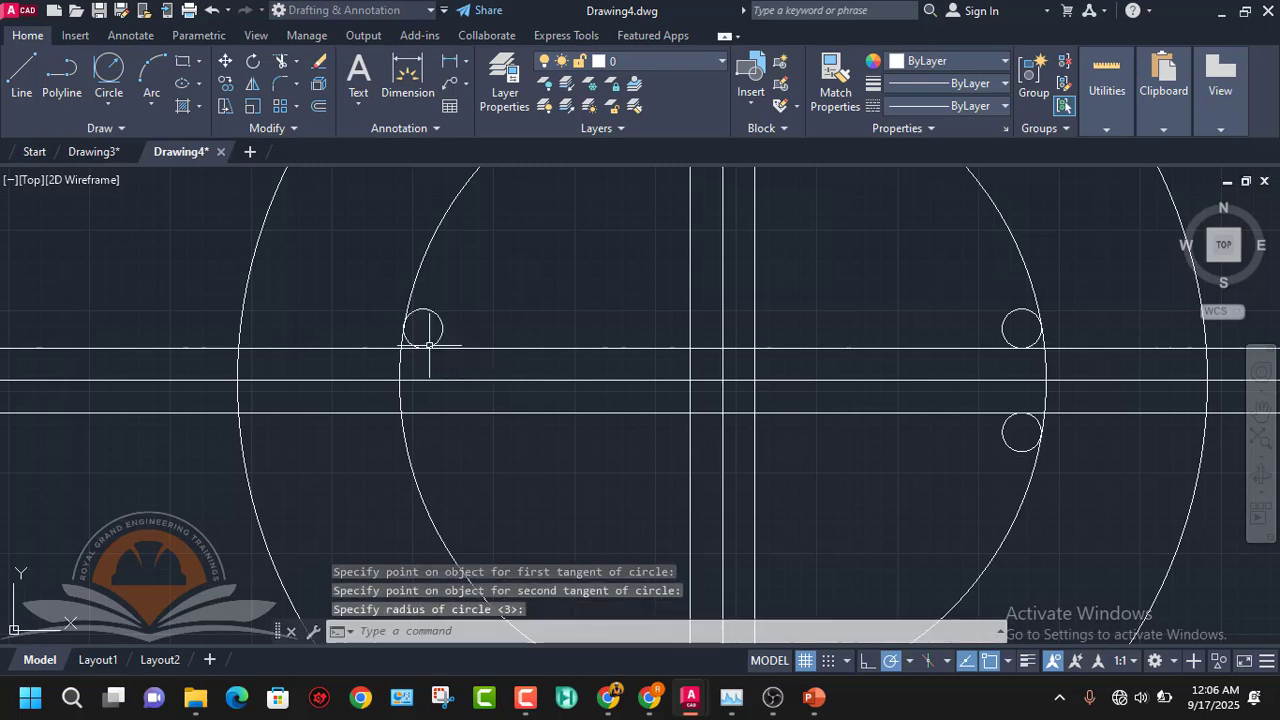
pyautogui.click(120, 82)
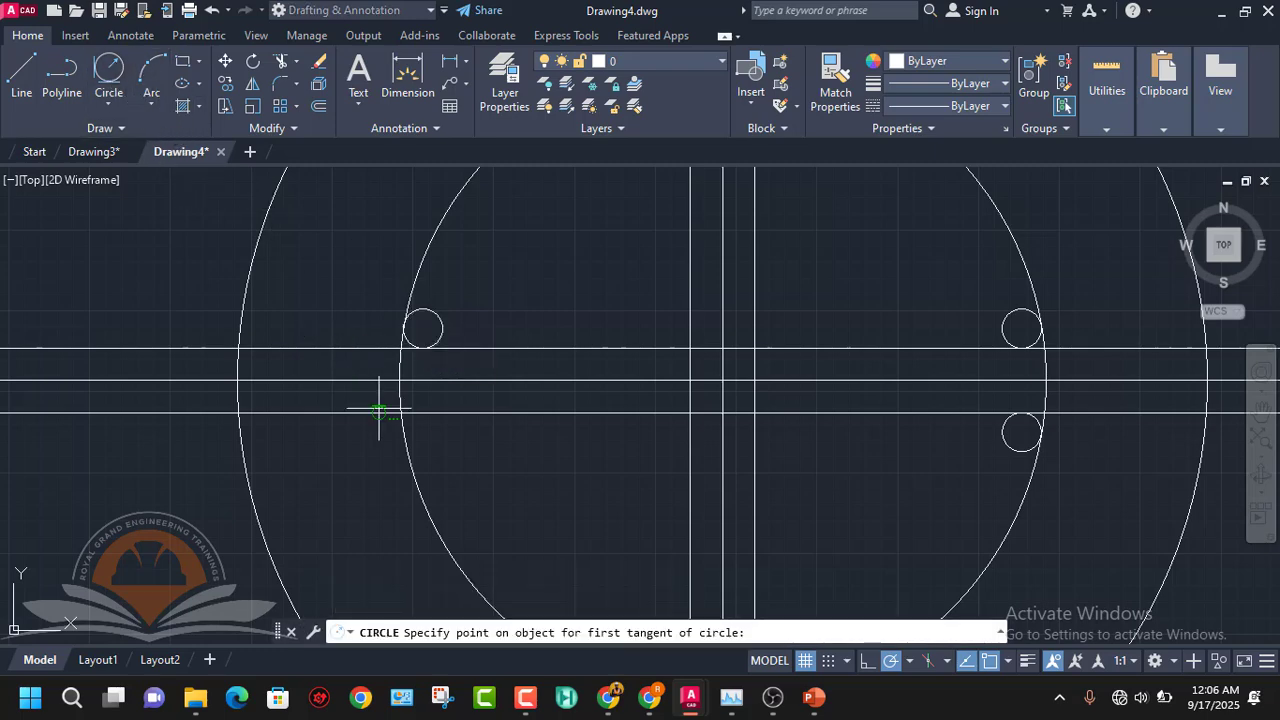
pyautogui.click(407, 453)
pyautogui.click(422, 412)
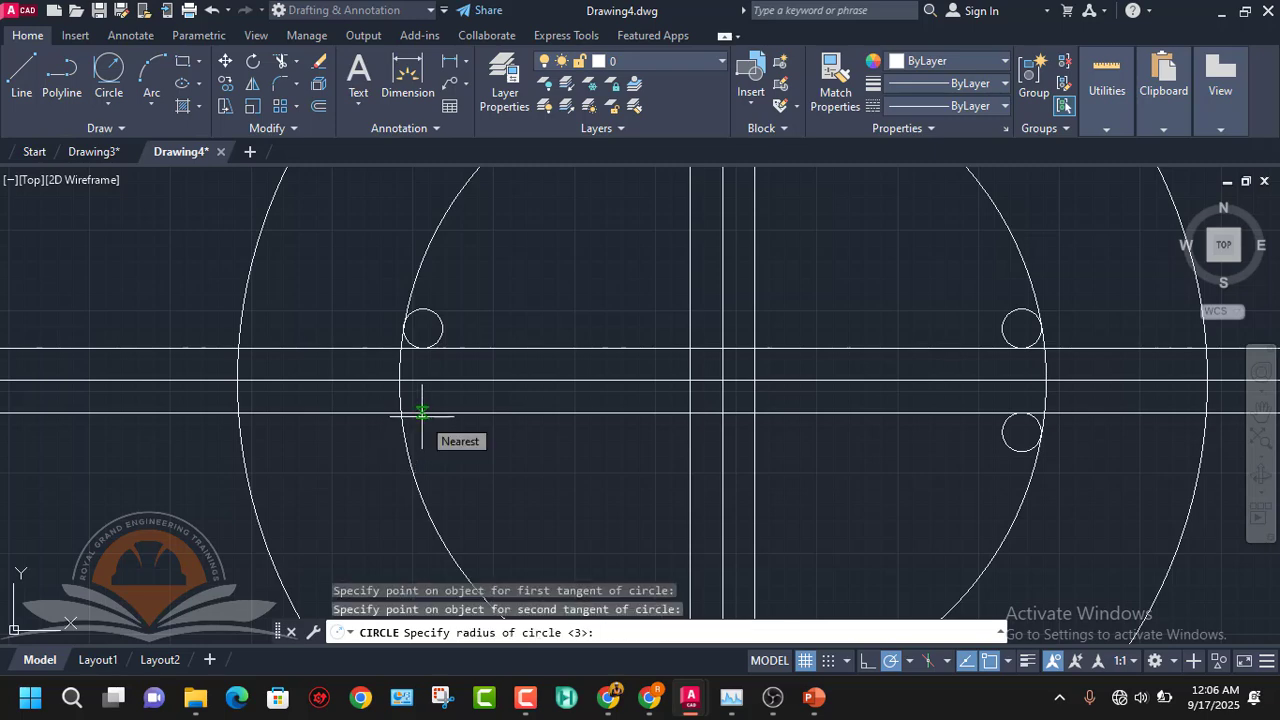
pyautogui.press('Return')
# - Draw two radius 3 circles inside the inner circle's top, tangent to it and to the right and left vertical lines
pyautogui.scroll(-3, 357, 330)
pyautogui.scroll(5, 509, 386)
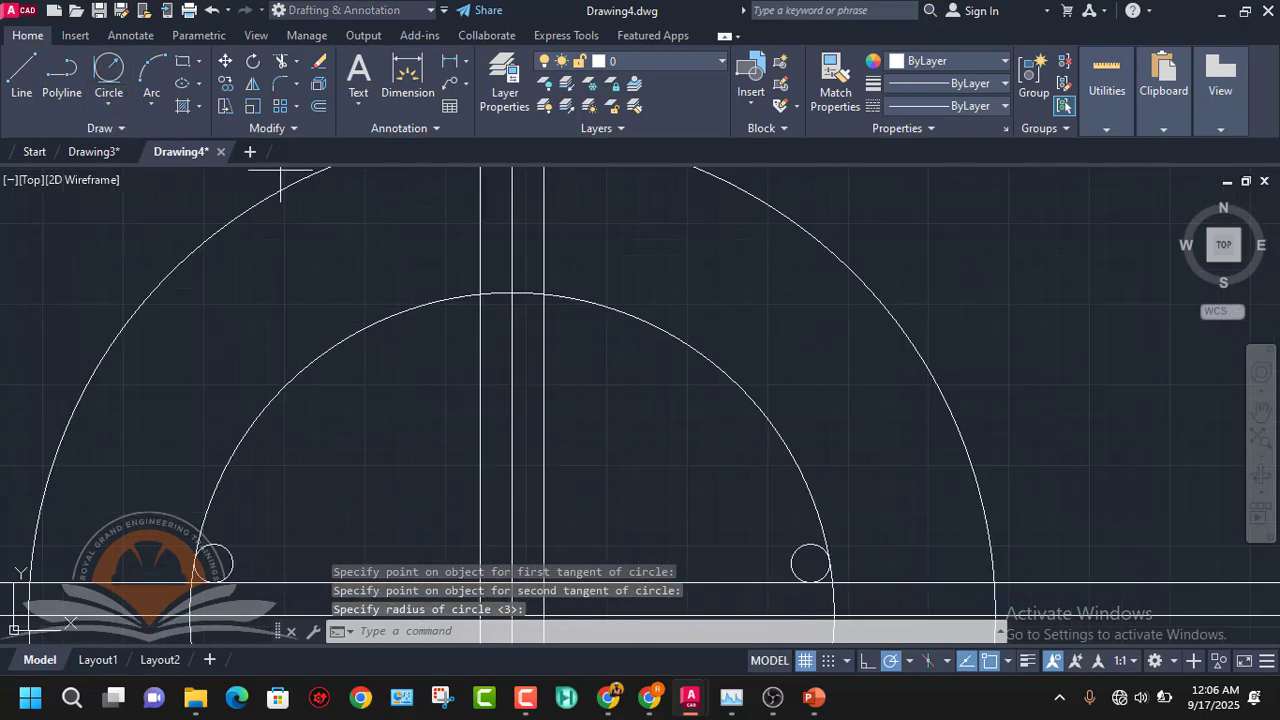
pyautogui.click(101, 72)
pyautogui.click(545, 330)
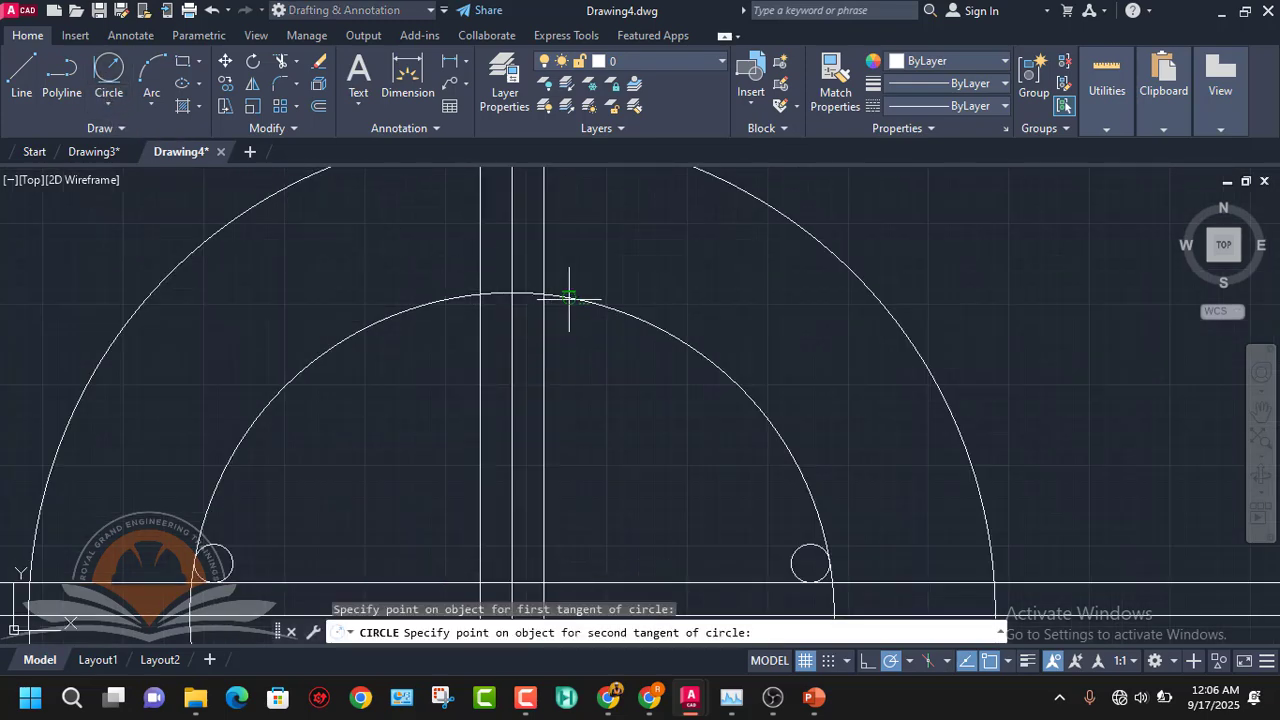
pyautogui.click(570, 297)
pyautogui.press('Return')
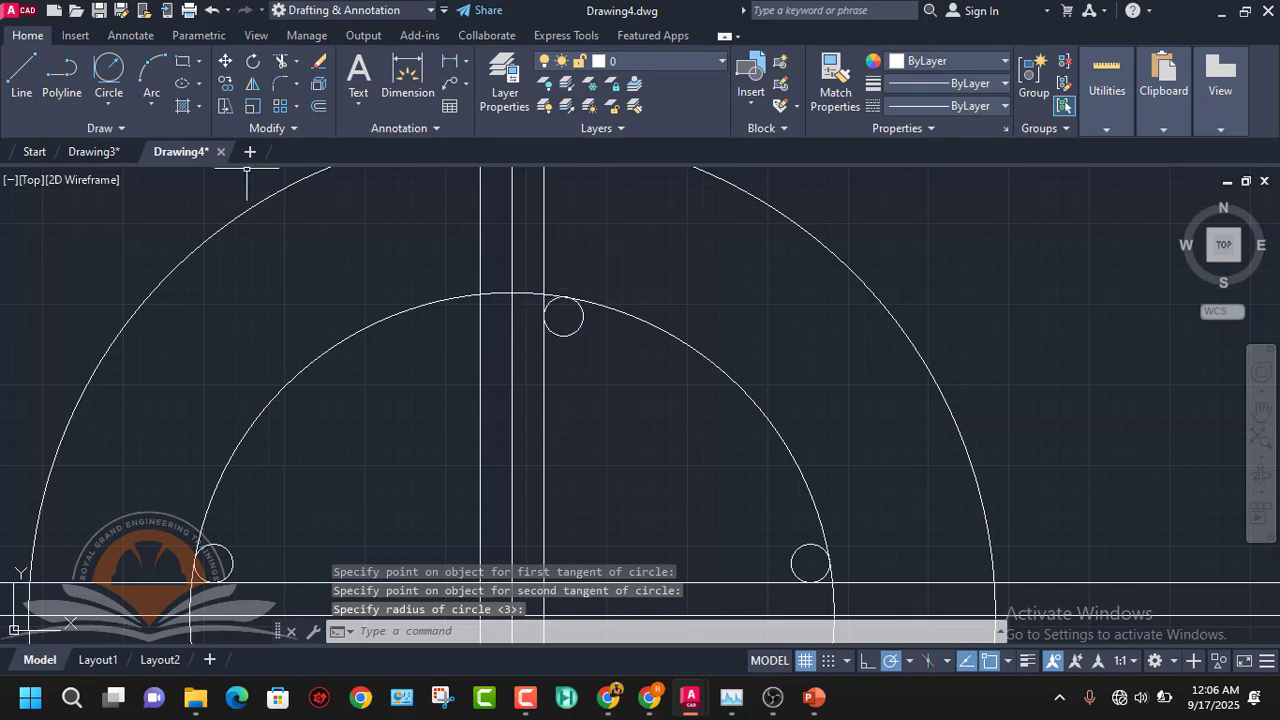
pyautogui.click(110, 69)
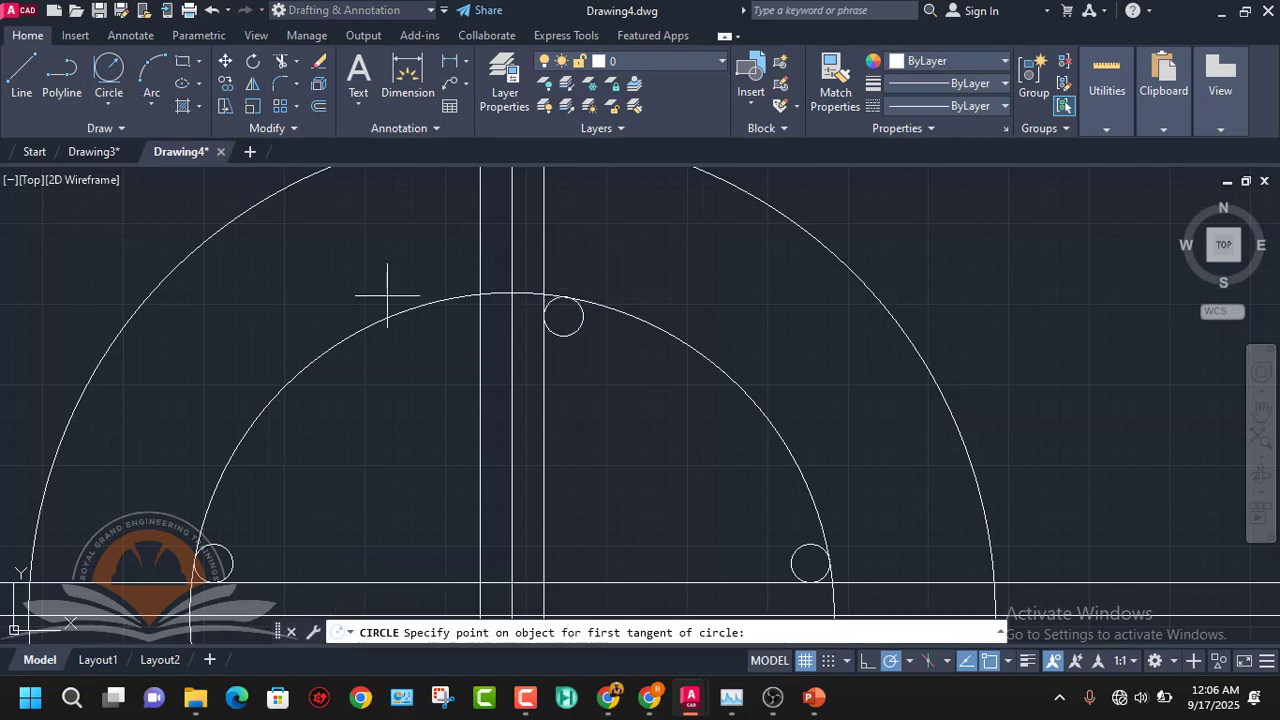
pyautogui.click(479, 328)
pyautogui.click(444, 300)
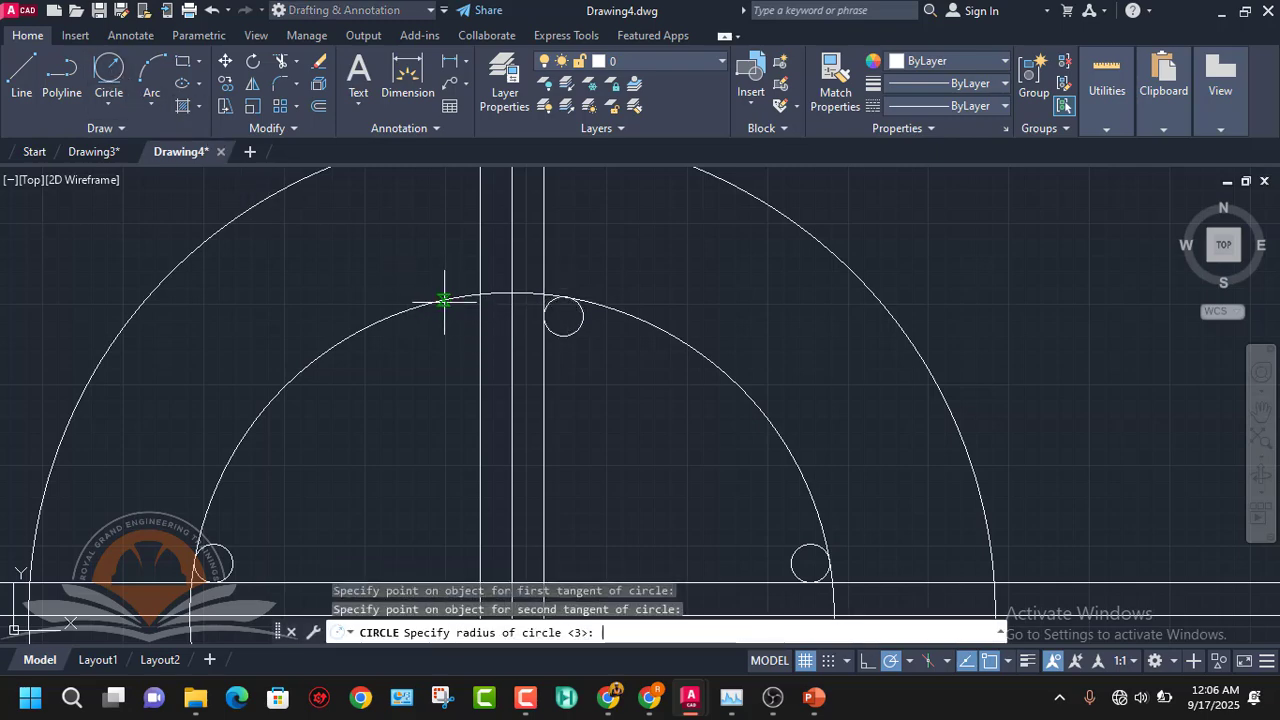
pyautogui.press('Return')
# - Check the notch dimensions on the Example 3 slide in PowerPoint and return to Drawing4 in AutoCAD
pyautogui.scroll(-4, 540, 284)
pyautogui.moveTo(541, 412); pyautogui.dragTo(541, 386, button='middle')
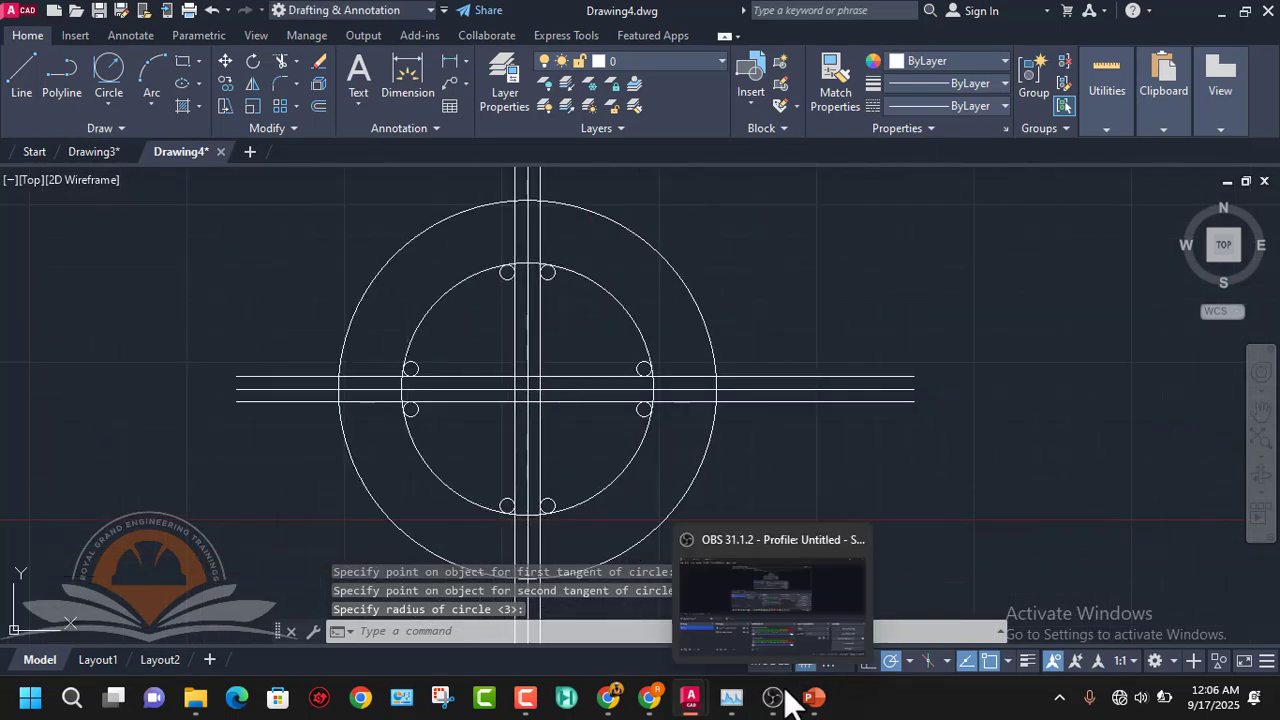
pyautogui.click(827, 628)
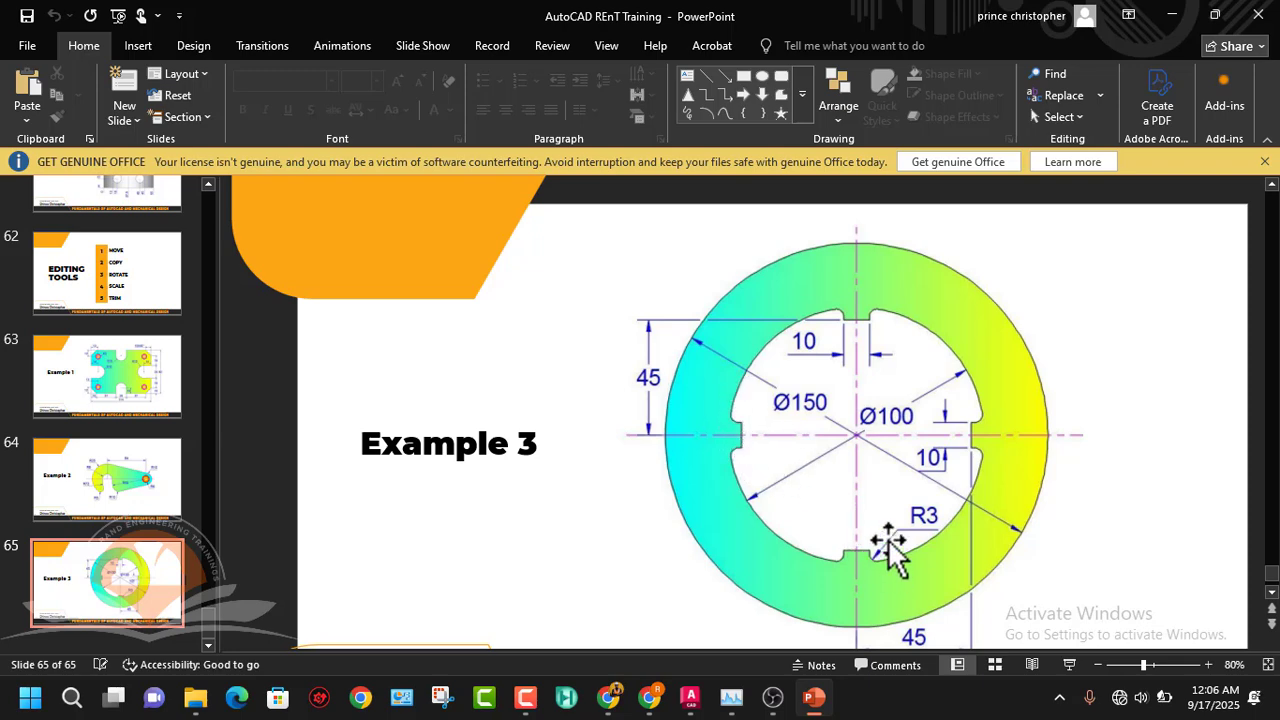
pyautogui.scroll(-1, 886, 563)
pyautogui.scroll(-1, 880, 566)
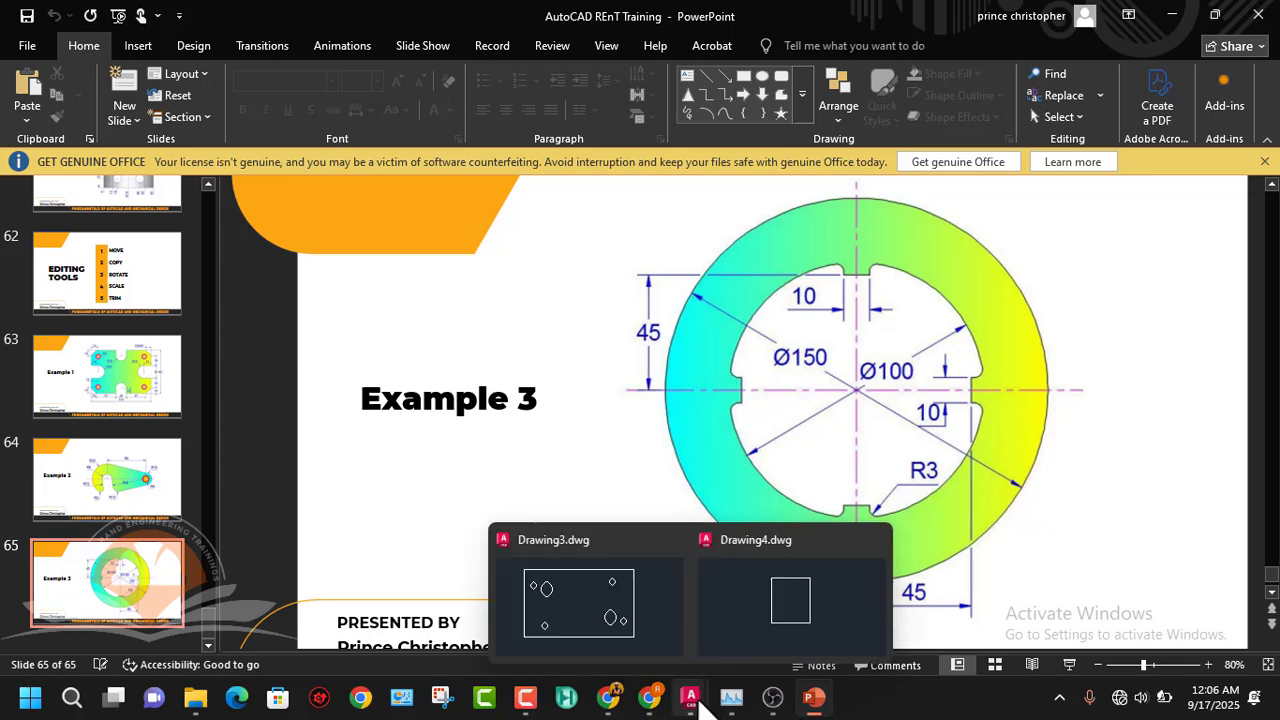
pyautogui.click(757, 630)
# - Copy the vertical centre line 45 to the right and 45 to the left, checking the distance on the Example 3 slide in PowerPoint
pyautogui.scroll(4, 528, 335)
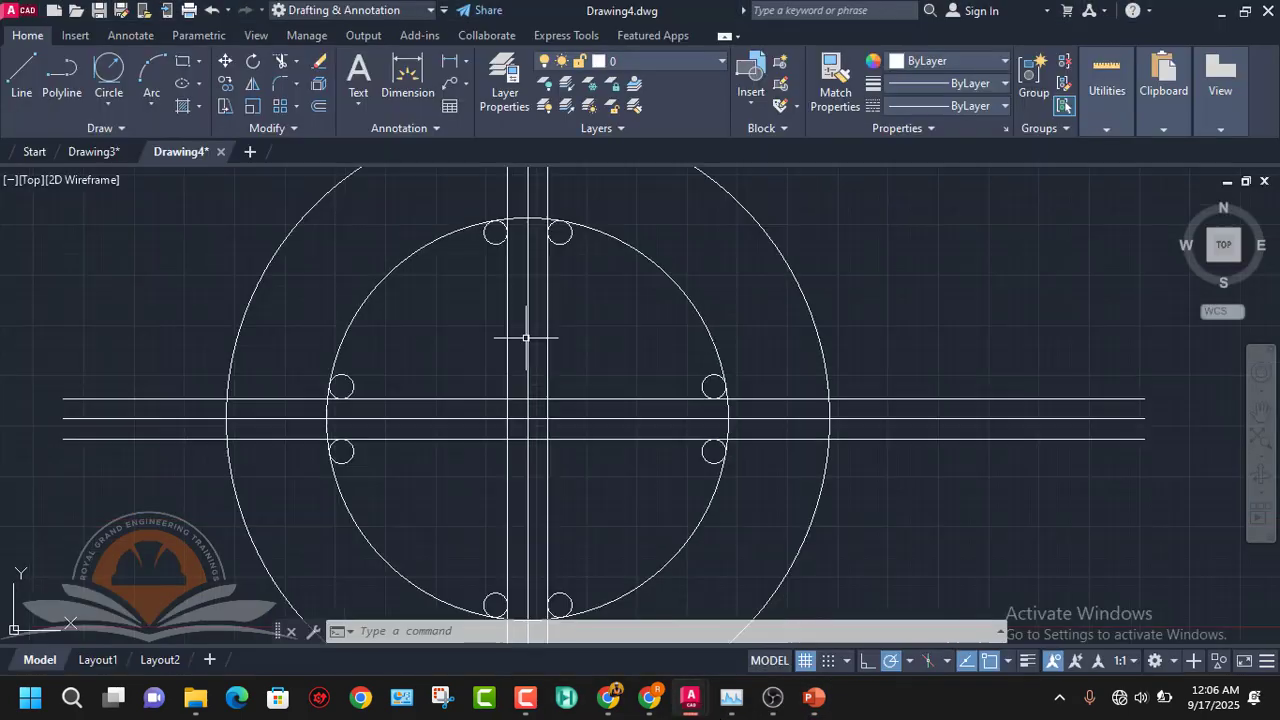
pyautogui.click(528, 329)
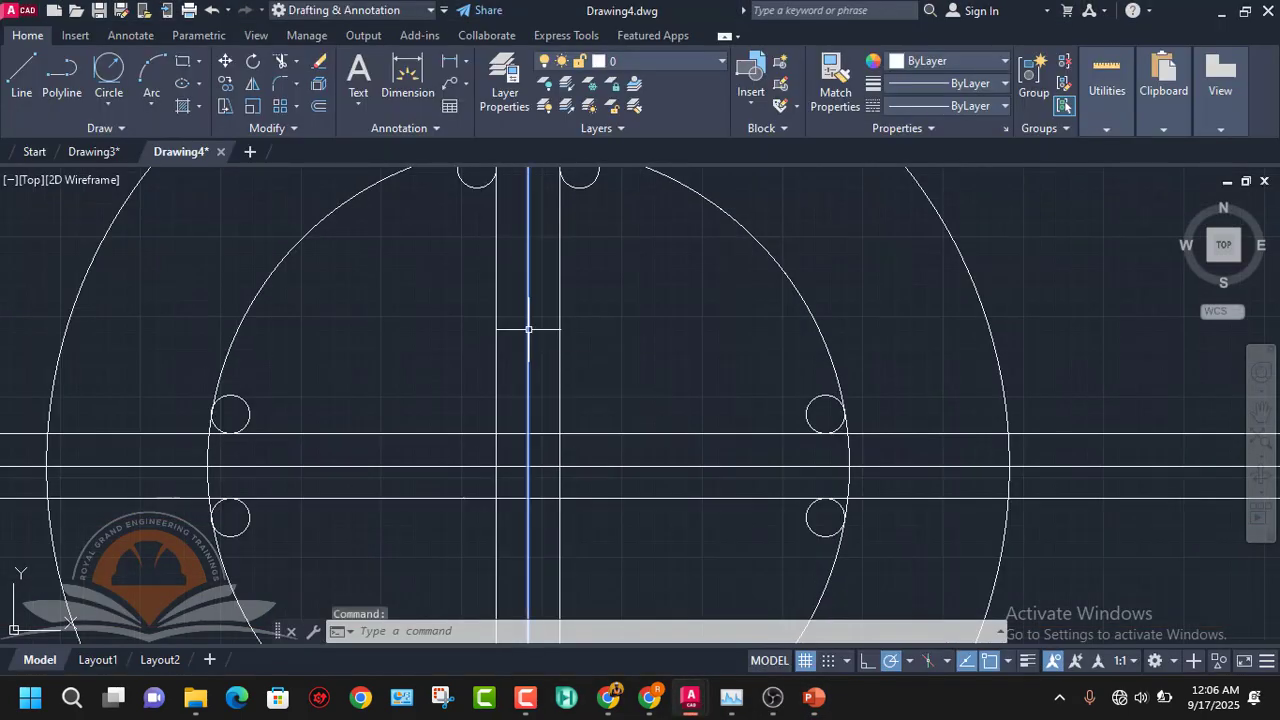
pyautogui.scroll(-4, 530, 332)
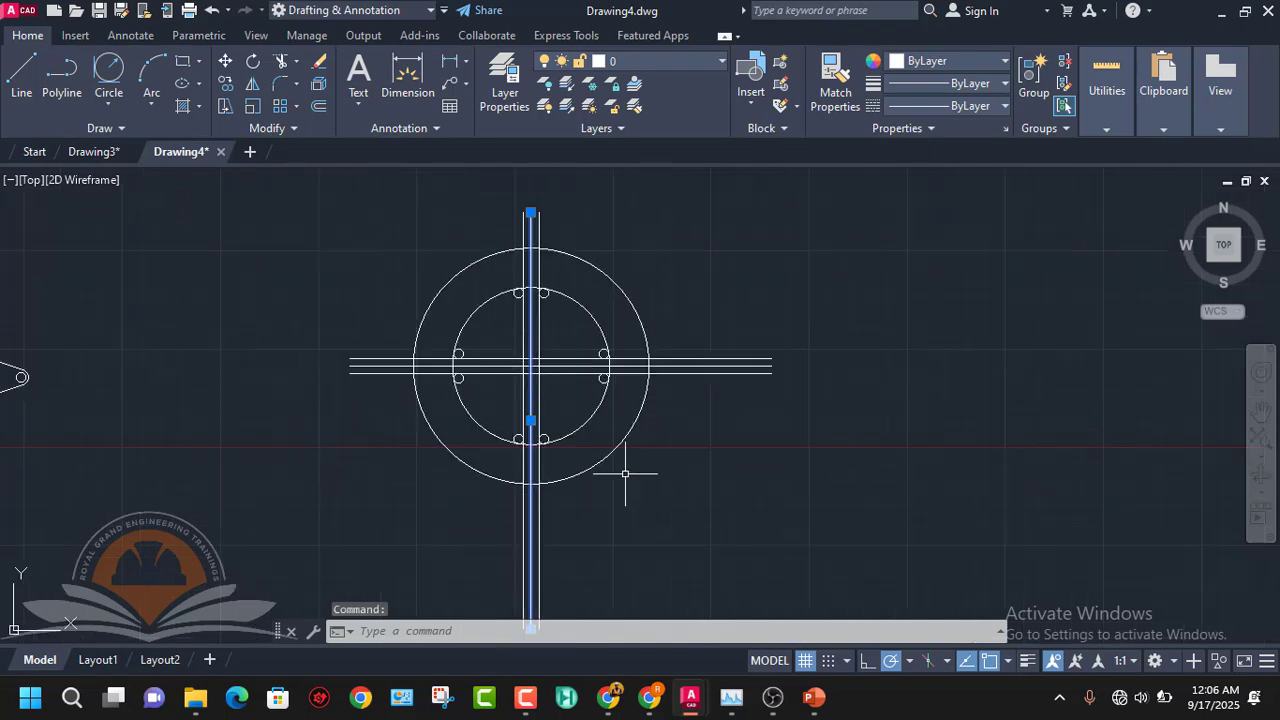
pyautogui.moveTo(805, 698)
pyautogui.click(845, 612)
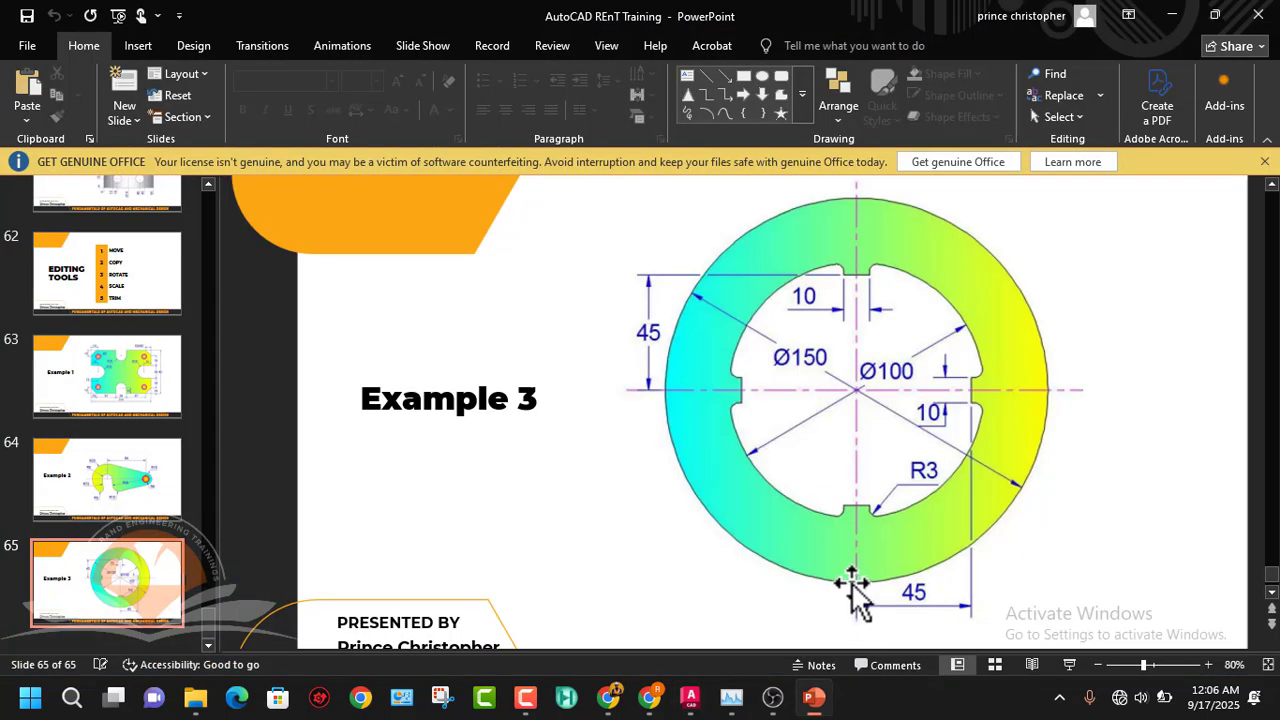
pyautogui.moveTo(690, 698)
pyautogui.click(745, 611)
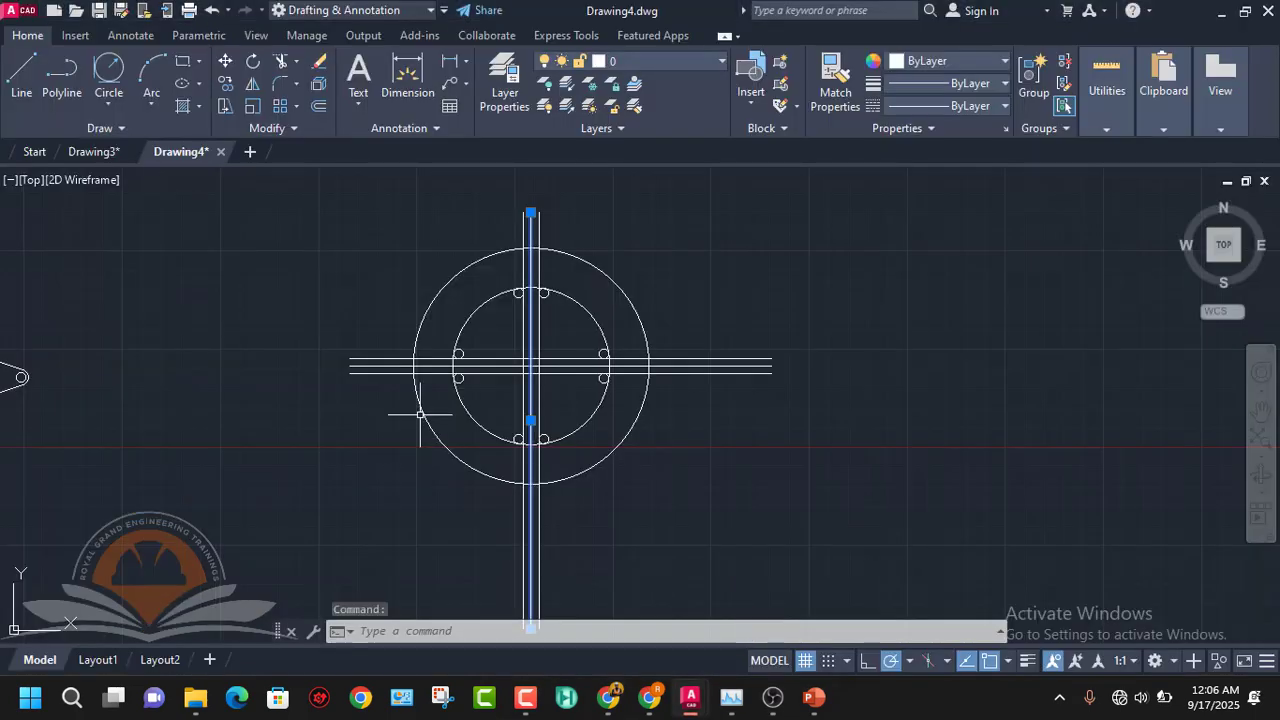
pyautogui.scroll(5, 536, 345)
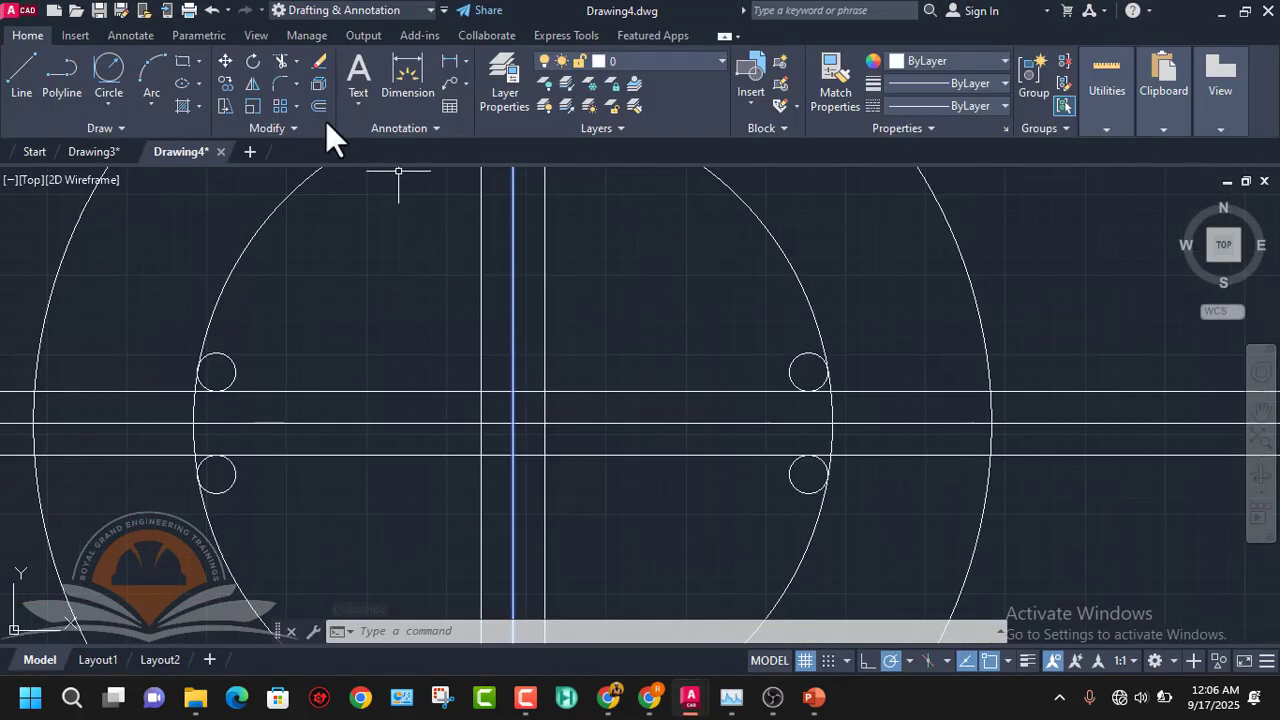
pyautogui.click(225, 84)
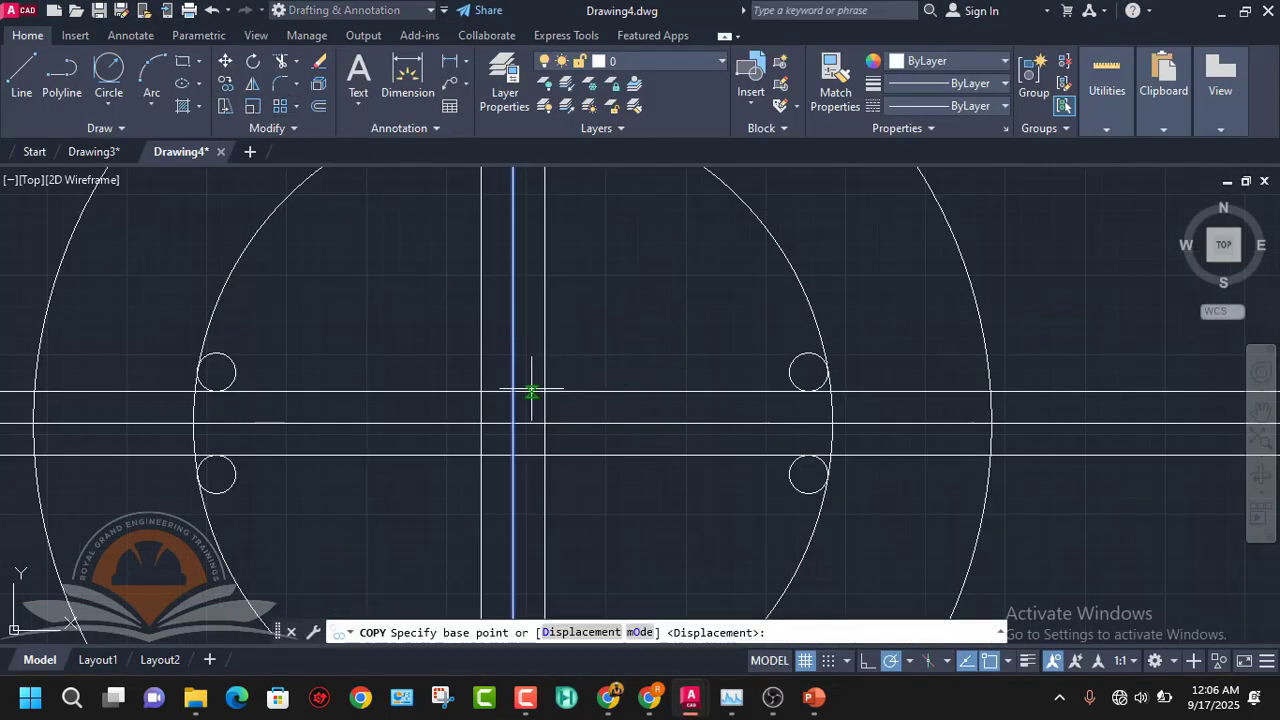
pyautogui.click(513, 423)
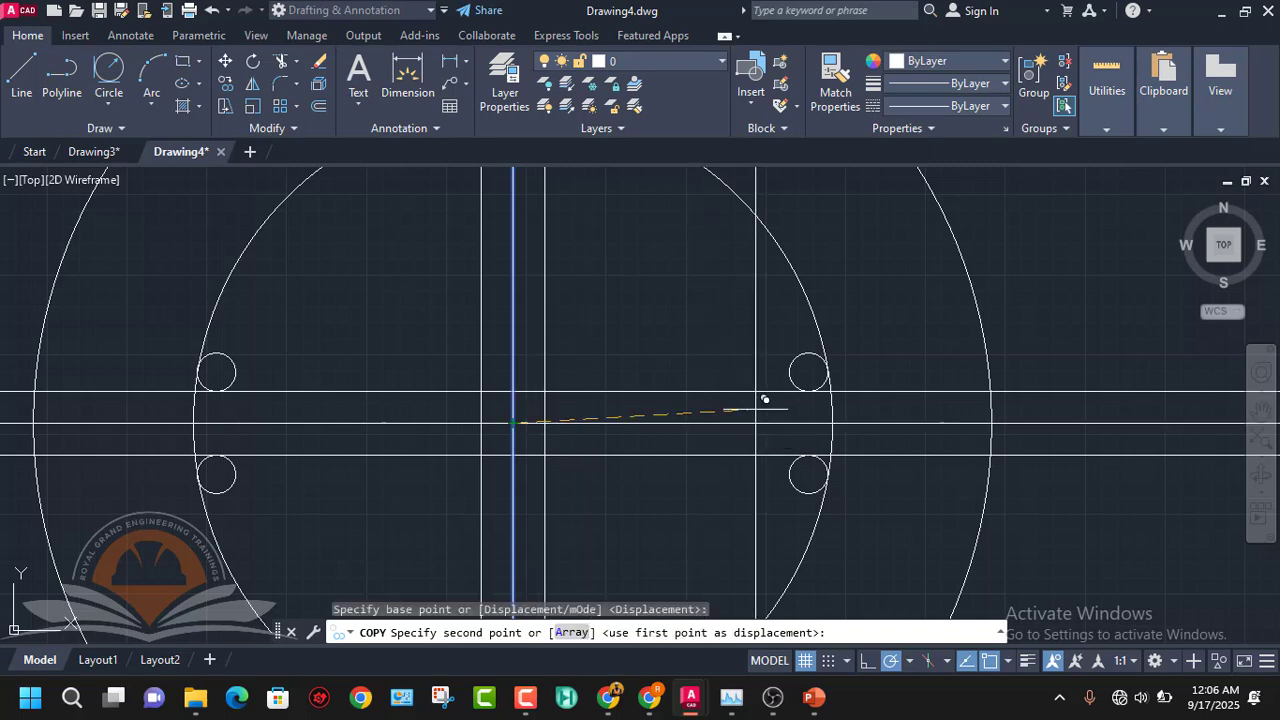
pyautogui.scroll(-5, 1035, 430)
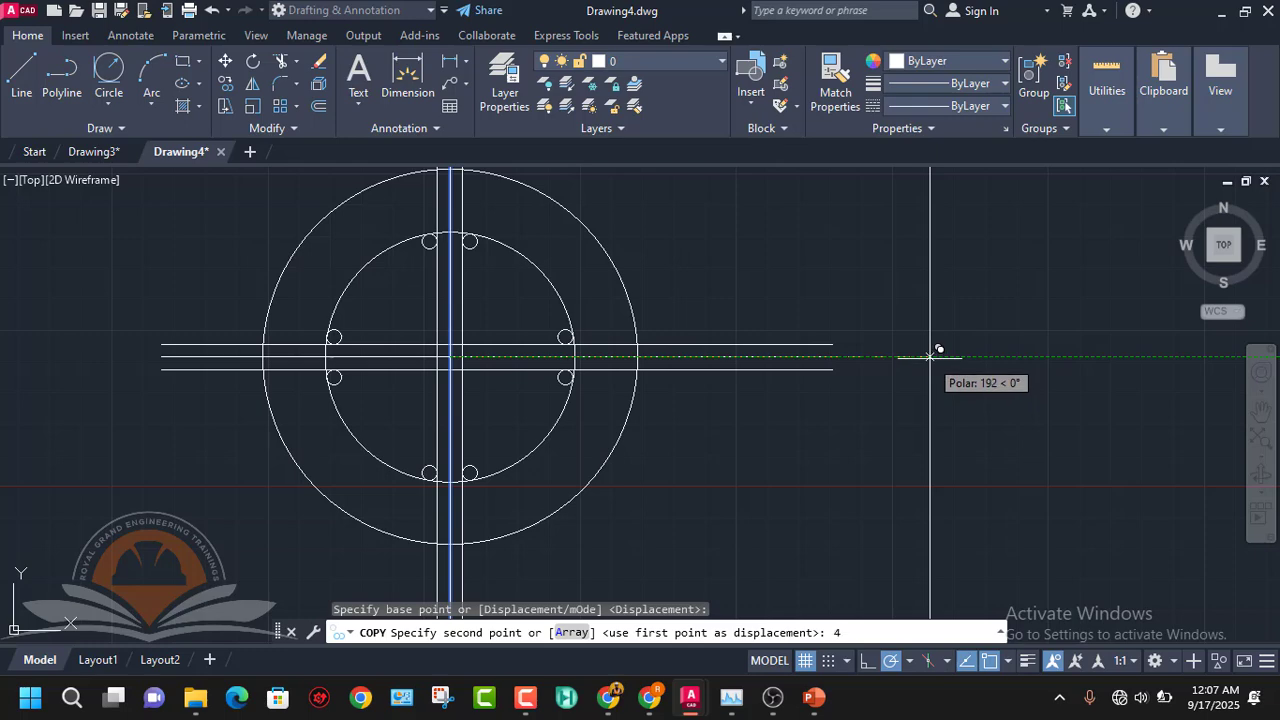
pyautogui.write('45')
pyautogui.press('Return')
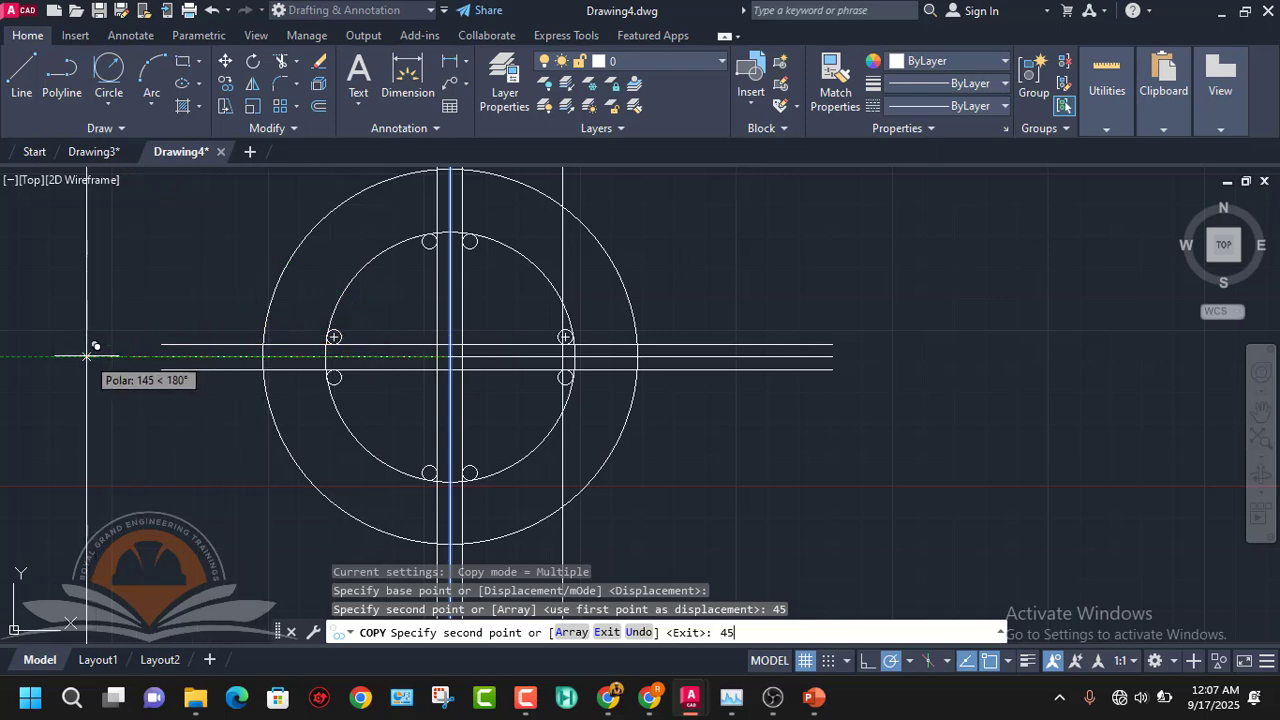
pyautogui.press('Return')
pyautogui.press('Escape')
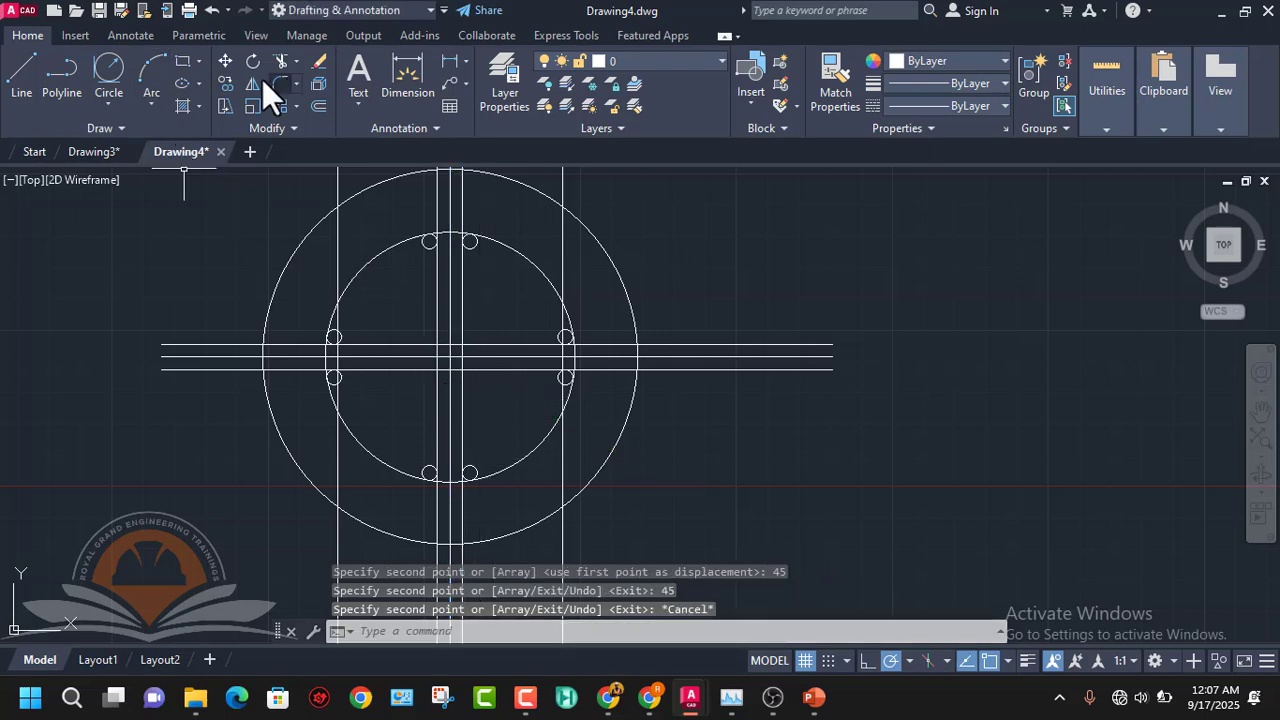
# - Copy the horizontal centre line 45 upward and 45 downward from the centre of the circles
pyautogui.click(226, 84)
pyautogui.scroll(5, 420, 360)
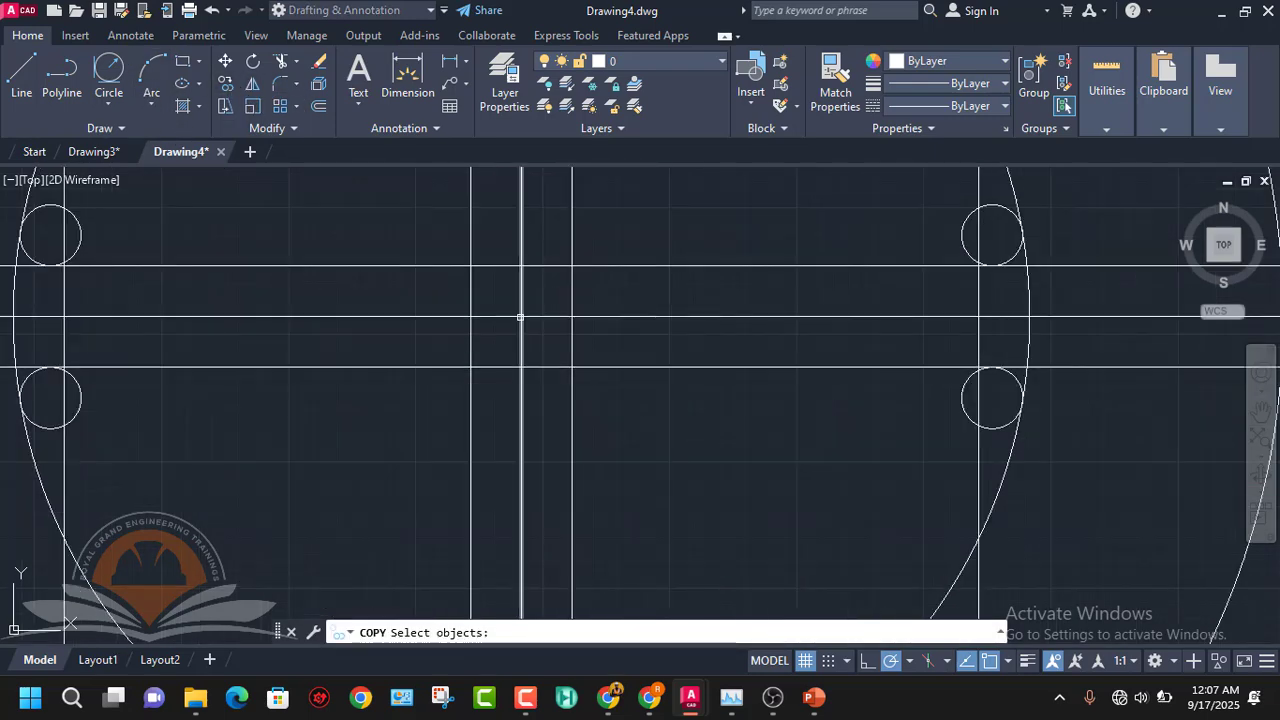
pyautogui.click(539, 317)
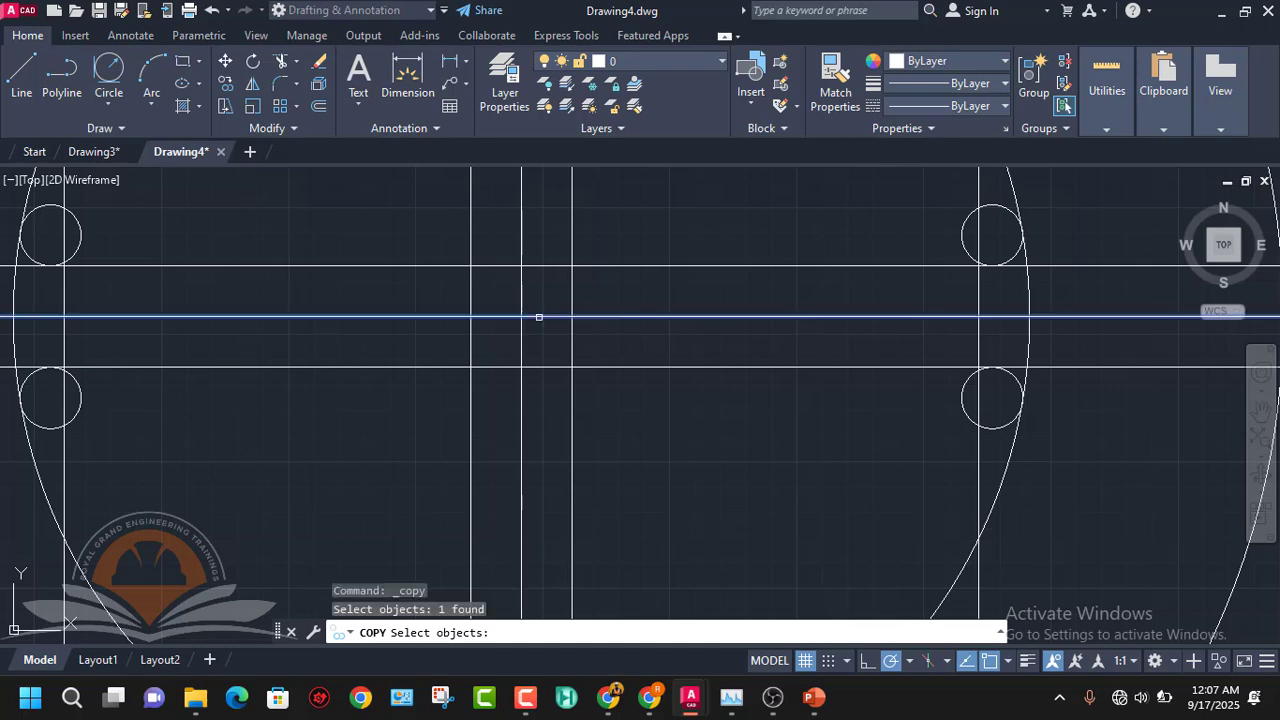
pyautogui.press('Return')
pyautogui.scroll(-2, 539, 317)
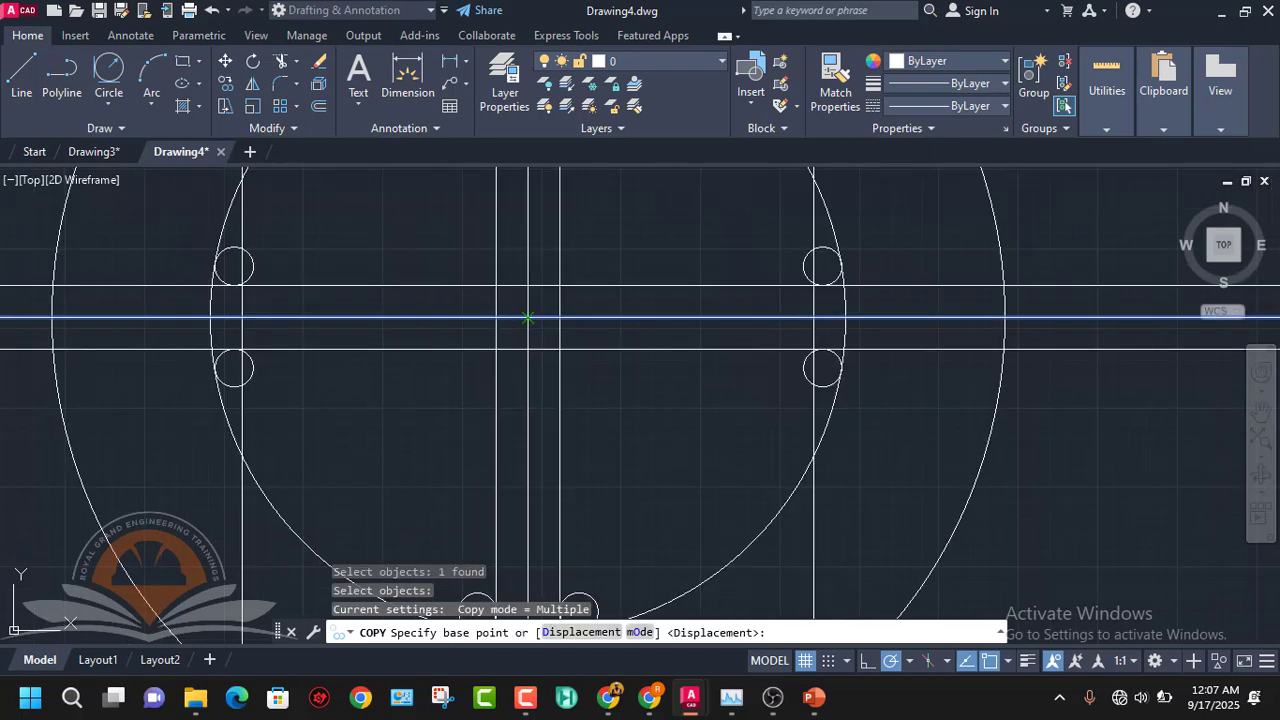
pyautogui.click(528, 318)
pyautogui.scroll(-3, 540, 305)
pyautogui.scroll(1, 563, 349)
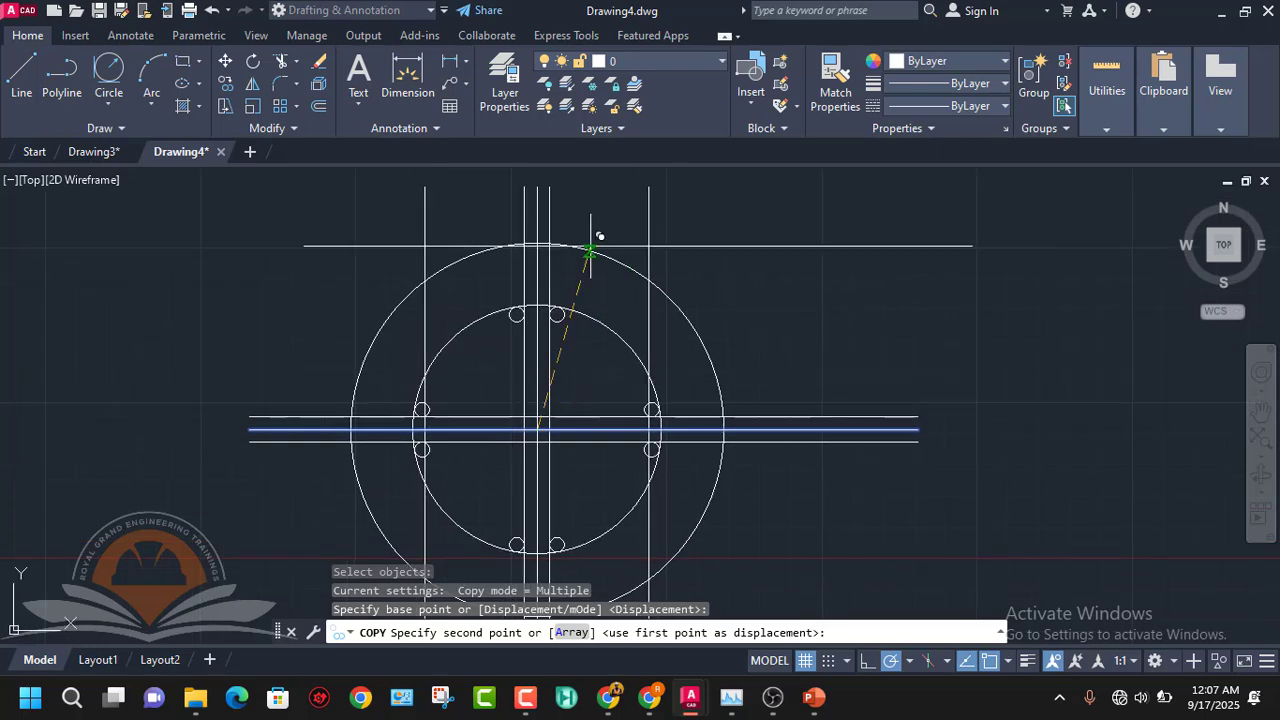
pyautogui.moveTo(577, 177); pyautogui.dragTo(538, 262, button='middle')
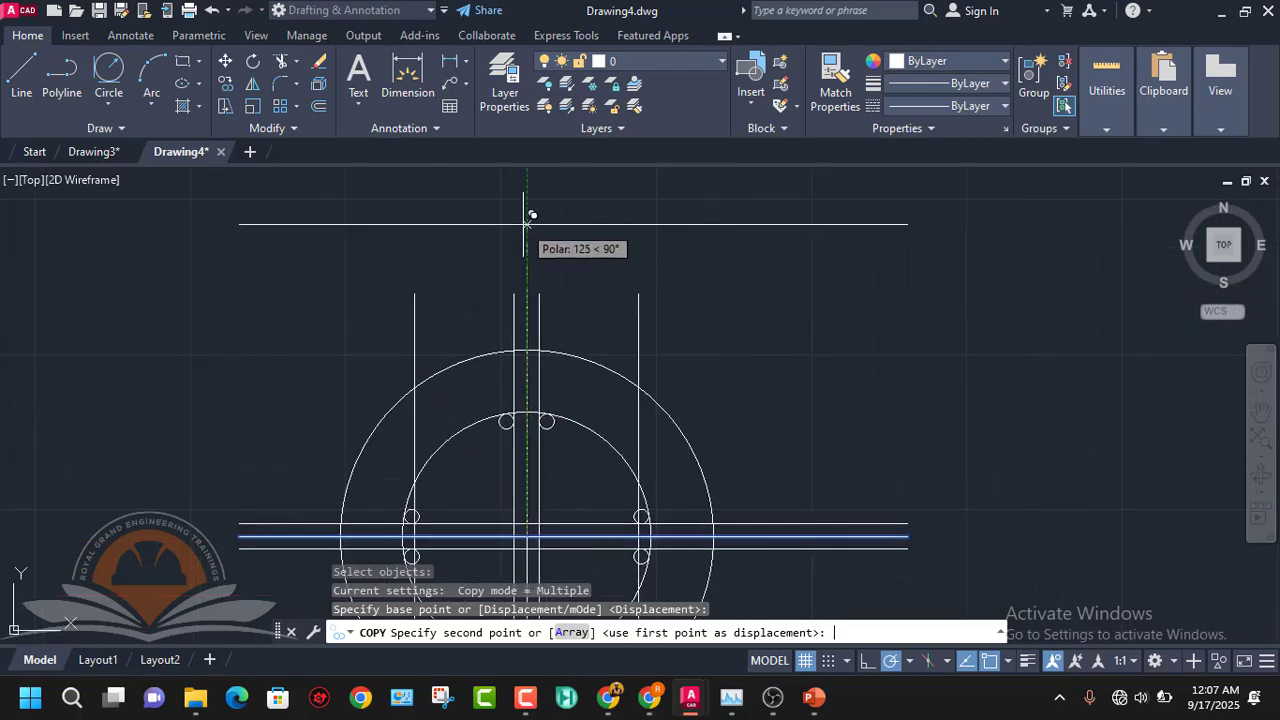
pyautogui.write('45')
pyautogui.press('Return')
pyautogui.scroll(-5, 526, 210)
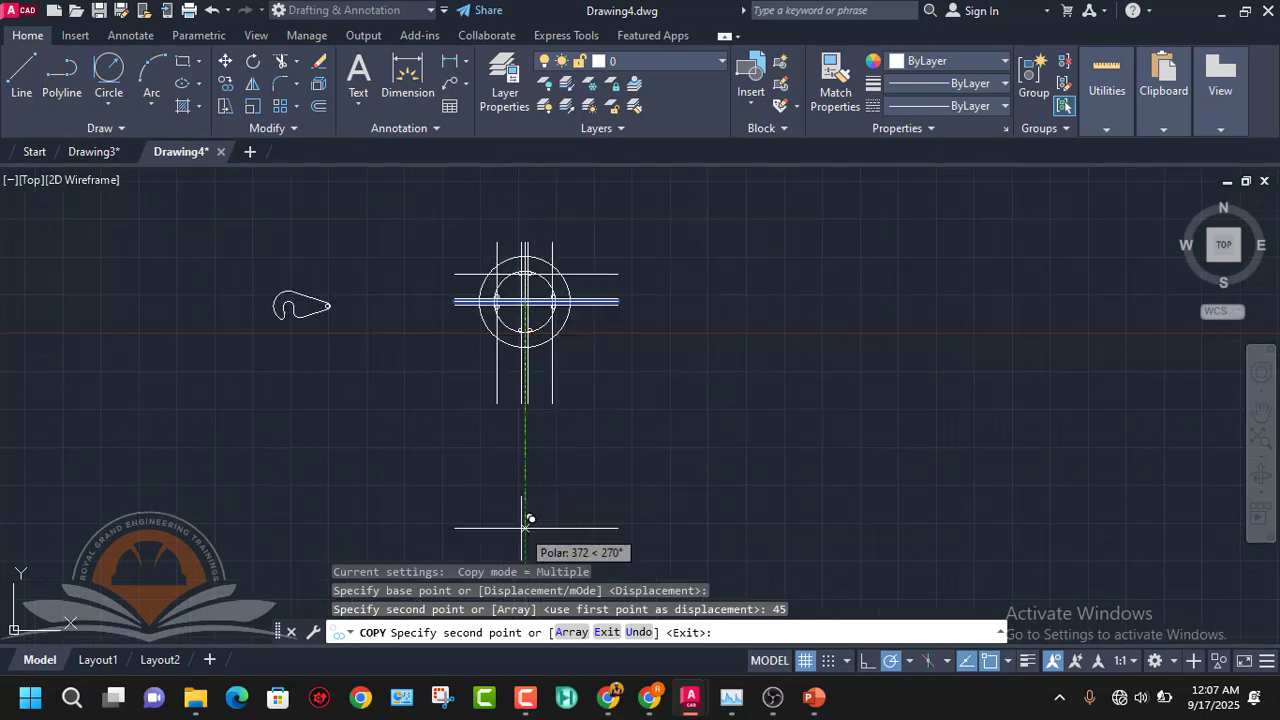
pyautogui.write('45')
pyautogui.press('Return')
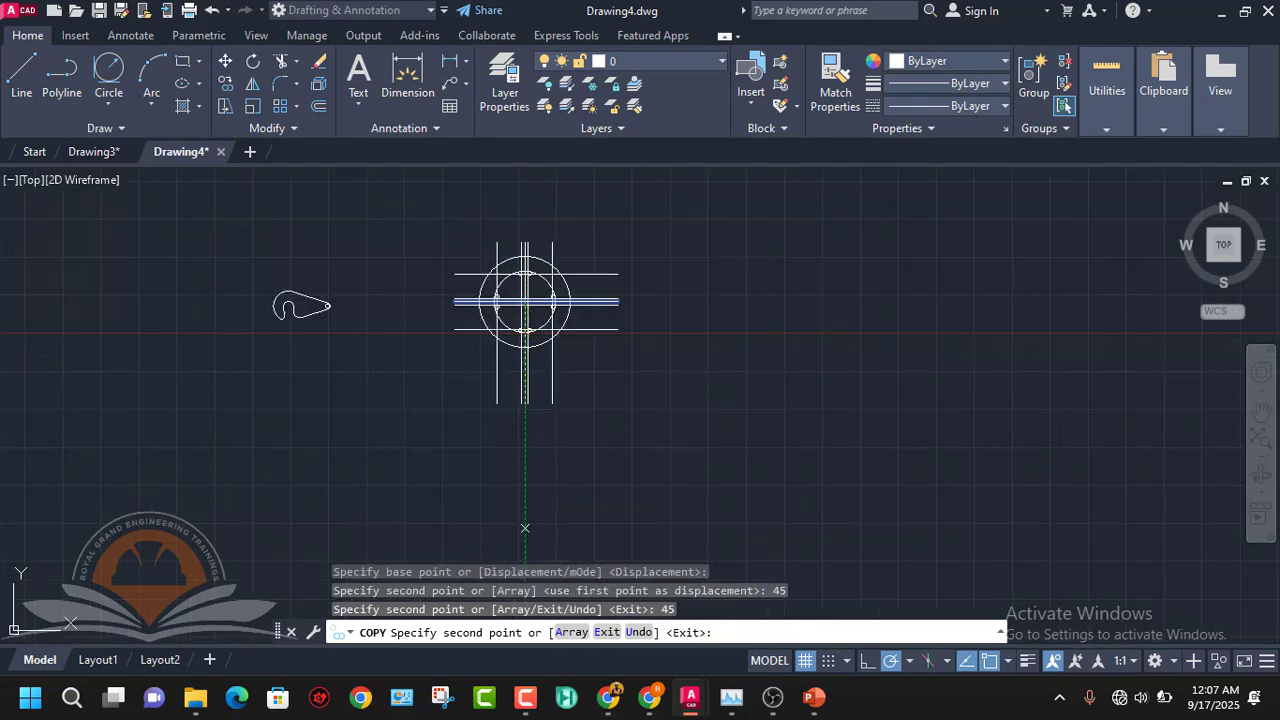
pyautogui.press('Escape')
# - Trim the right notch's upper corner, removing the vertical line just above the upper horizontal line and that horizontal line's inward part
pyautogui.scroll(2, 525, 215)
pyautogui.scroll(3, 560, 315)
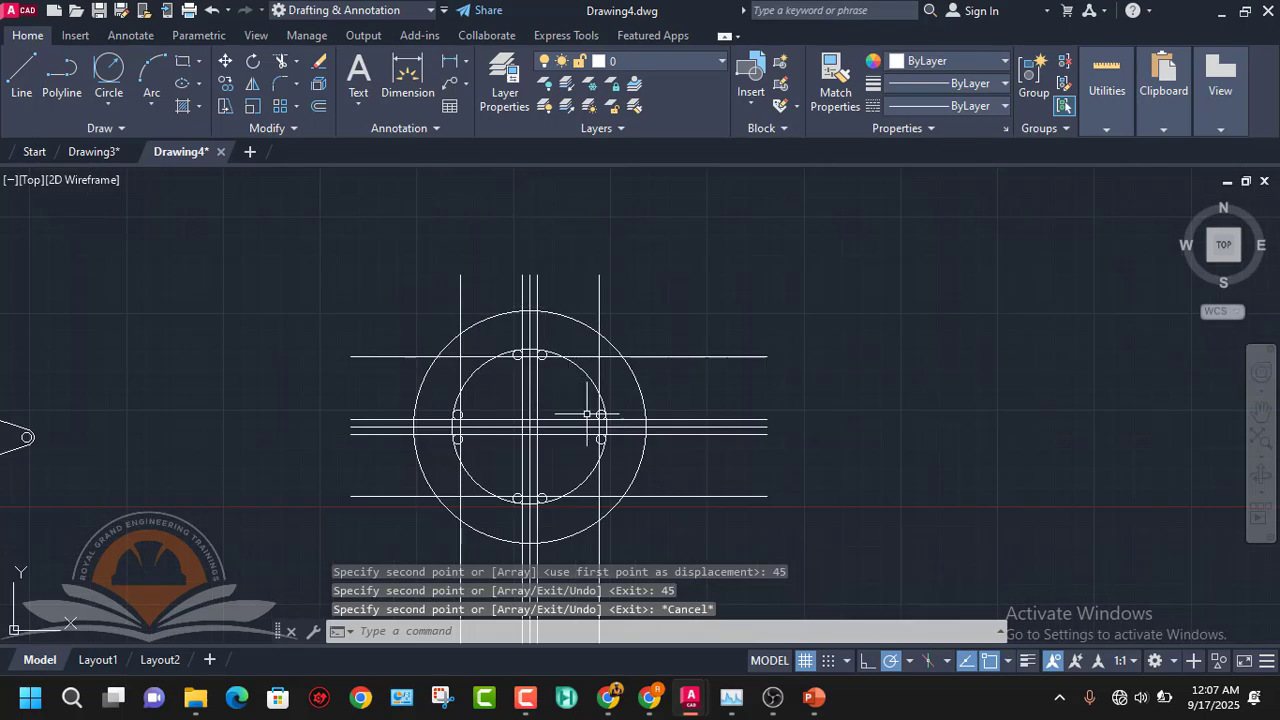
pyautogui.click(281, 61)
pyautogui.scroll(5, 584, 383)
pyautogui.scroll(4, 509, 317)
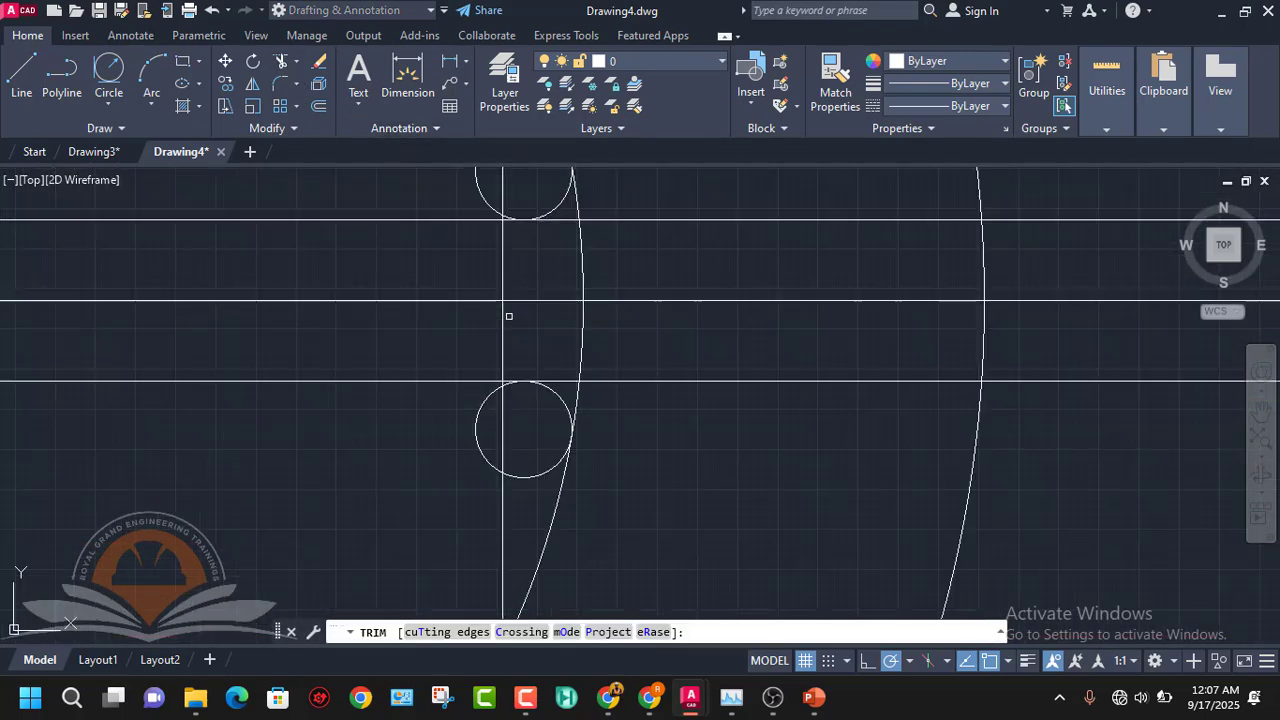
pyautogui.scroll(-2, 513, 276)
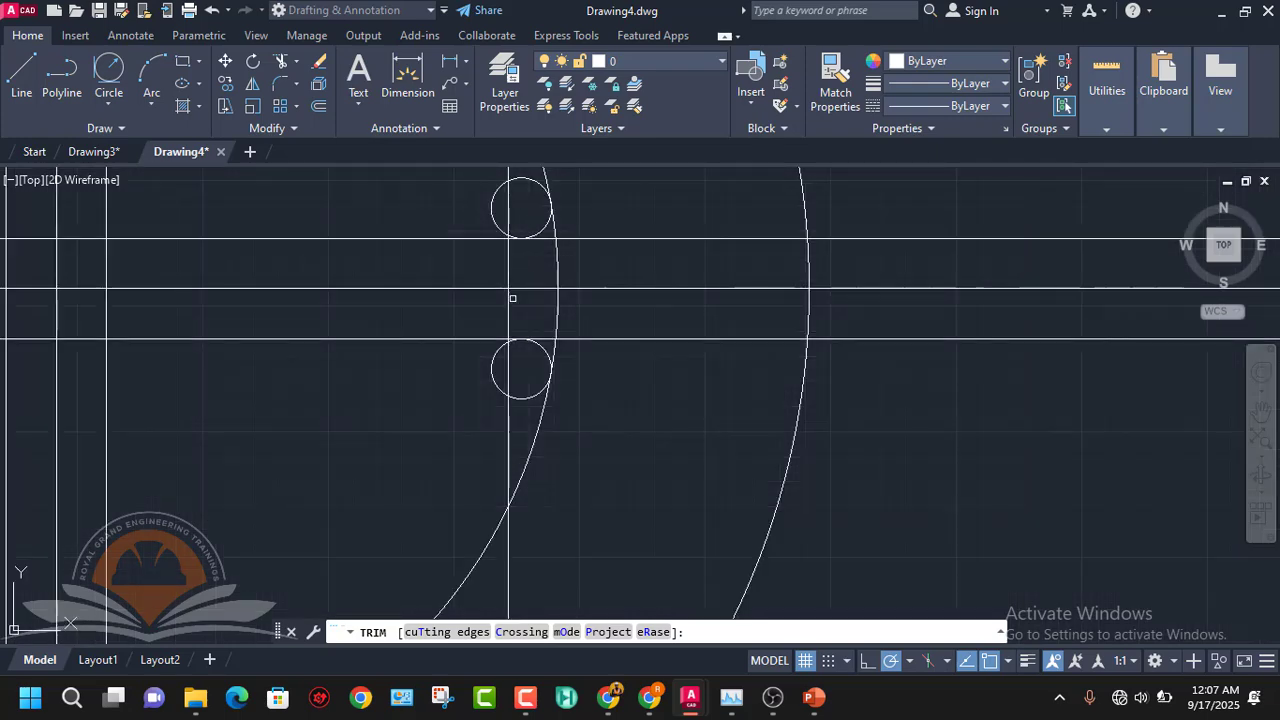
pyautogui.moveTo(694, 695)
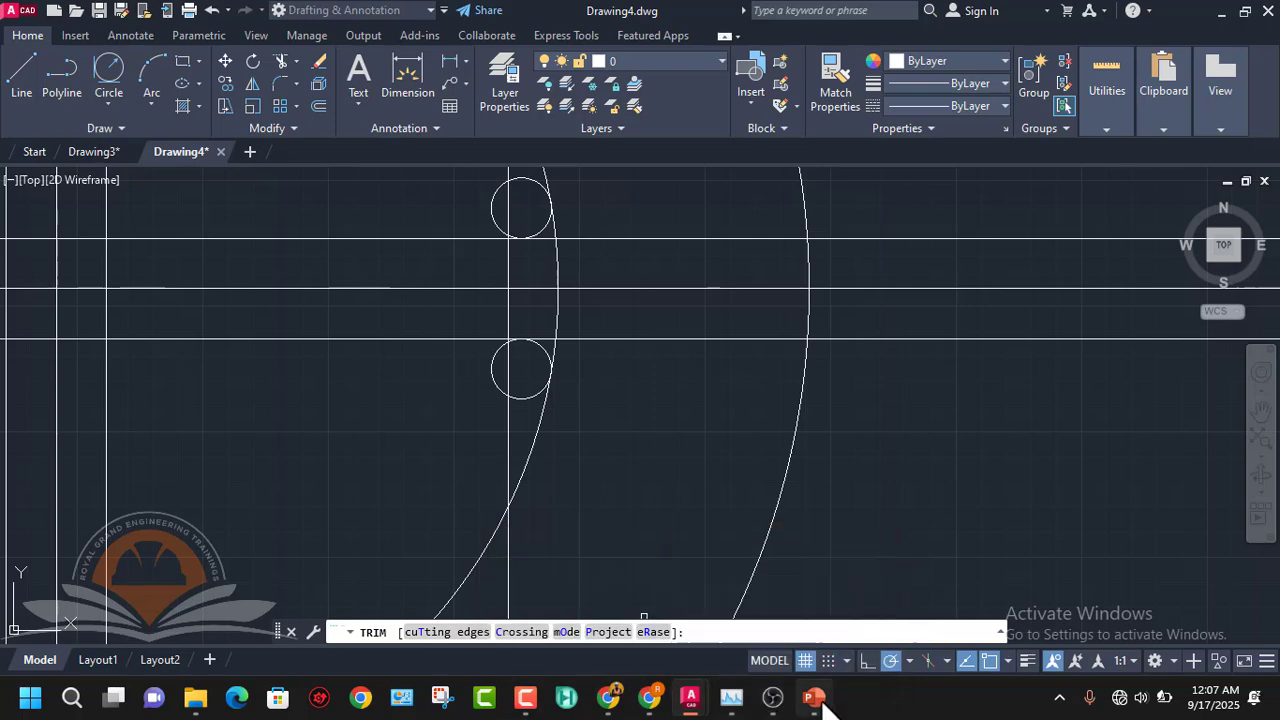
pyautogui.moveTo(813, 697)
pyautogui.moveTo(866, 602)
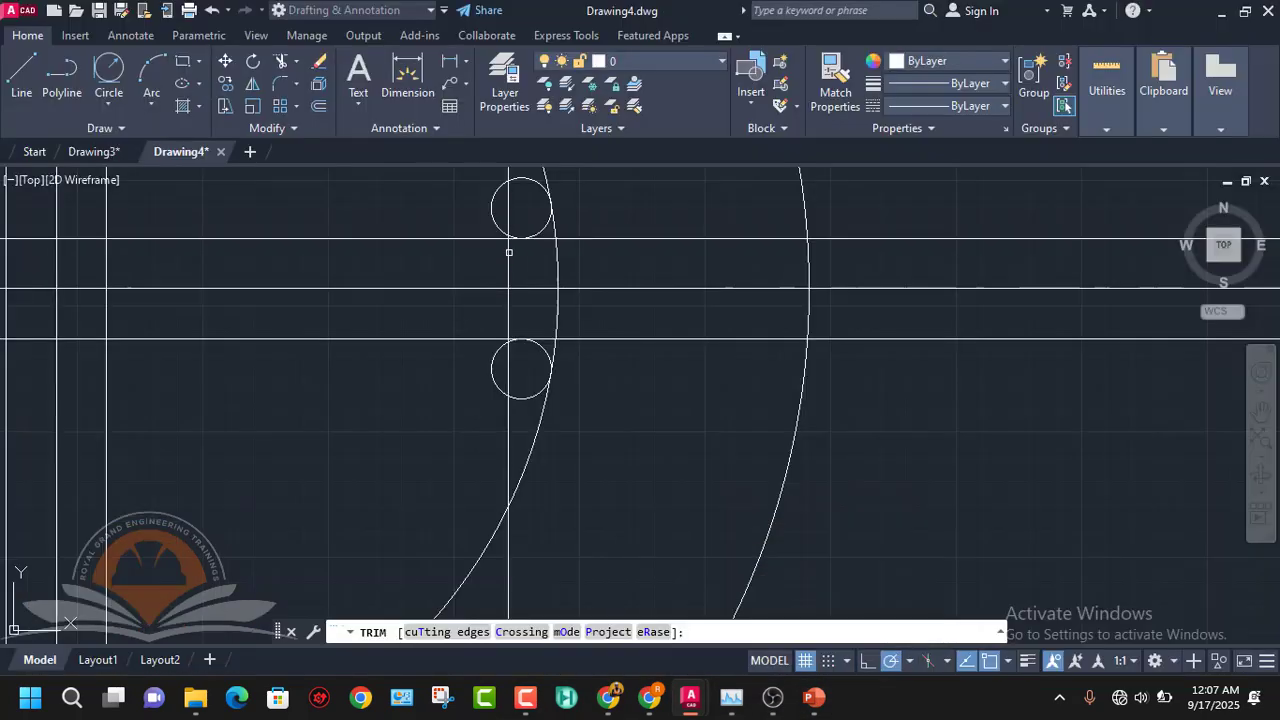
pyautogui.scroll(4, 509, 252)
pyautogui.scroll(3, 511, 232)
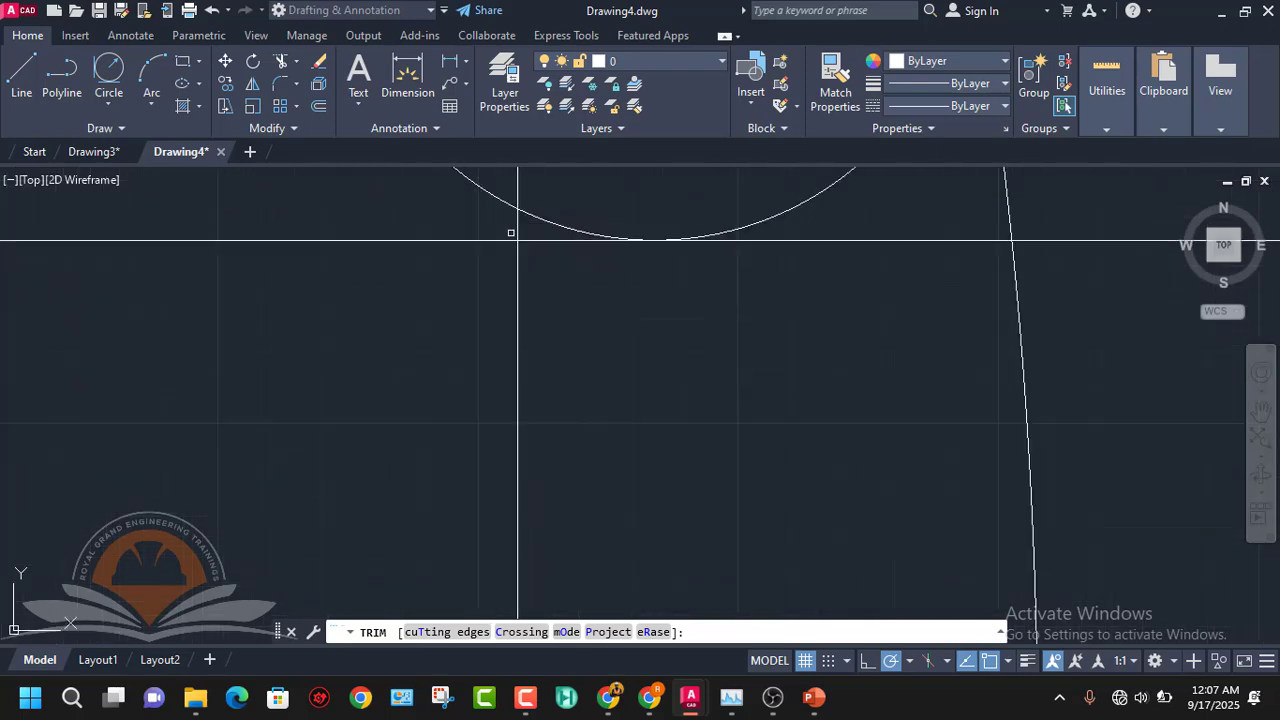
pyautogui.click(514, 229)
pyautogui.click(501, 237)
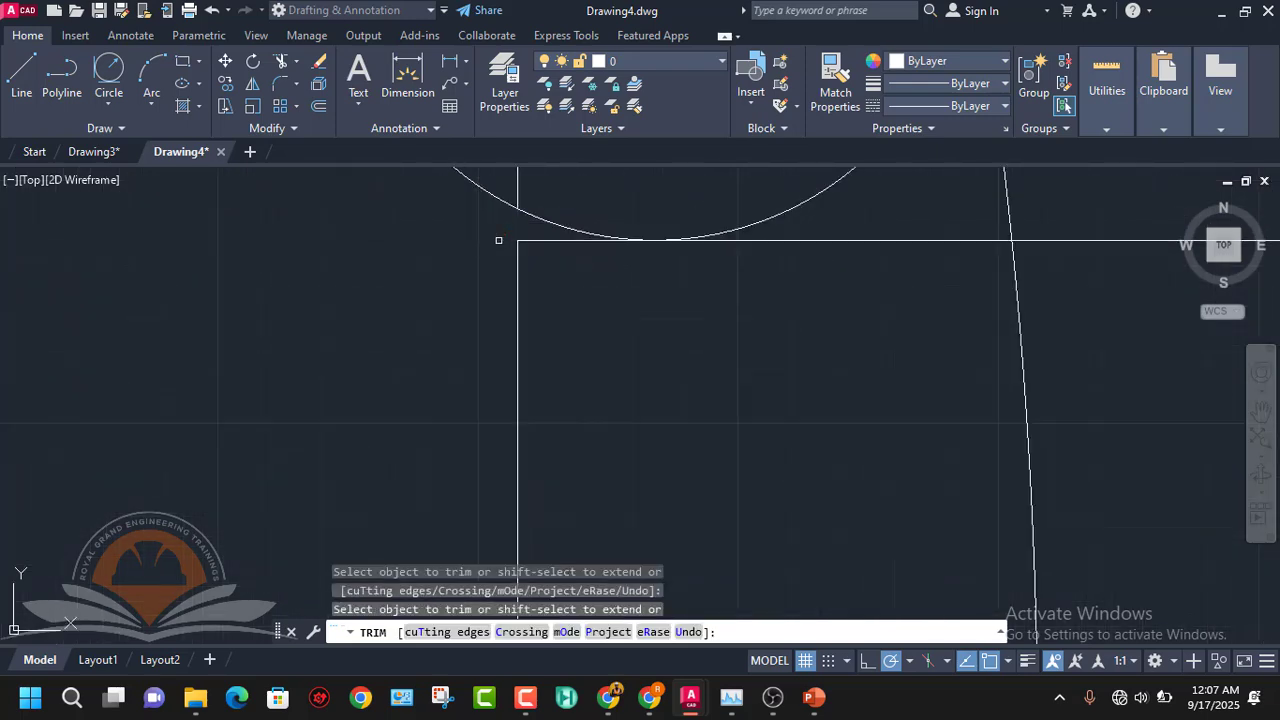
# - Trim the right notch's lower corner, removing the surplus pieces of the lower horizontal line, vertical line and radius 3 circle around the tangent point
pyautogui.scroll(-7, 500, 240)
pyautogui.scroll(4, 484, 402)
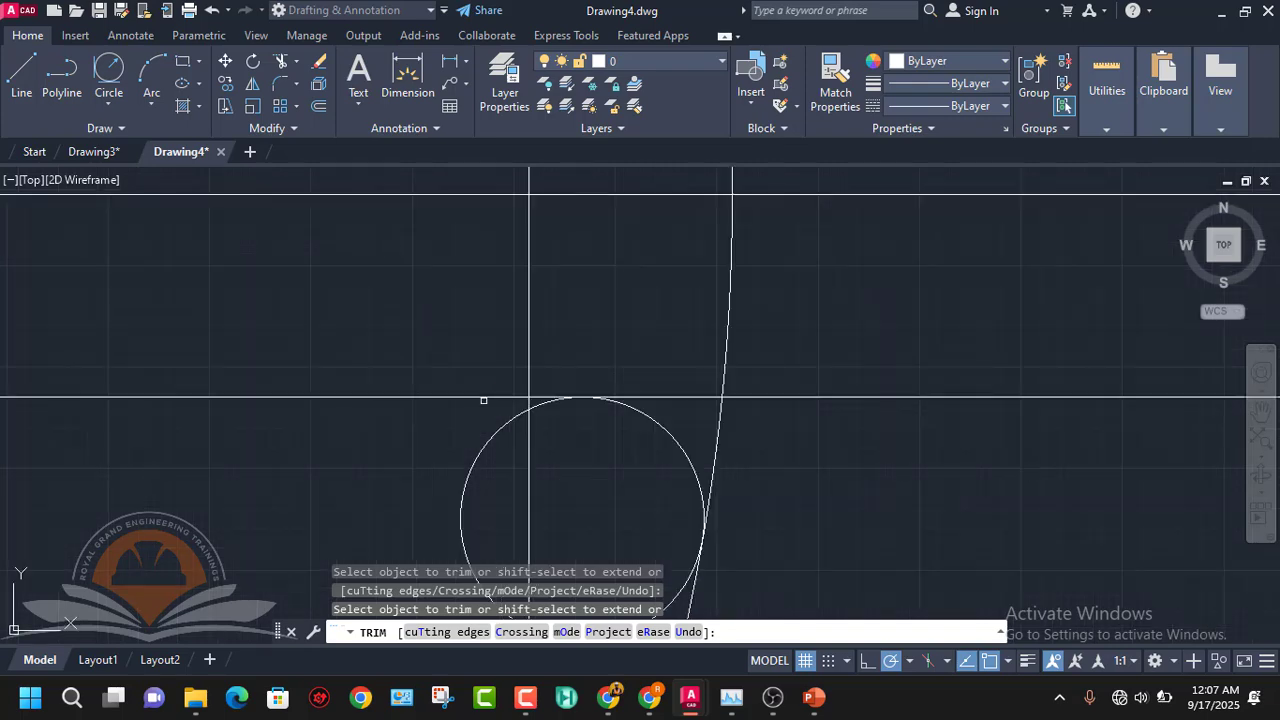
pyautogui.click(484, 396)
pyautogui.scroll(4, 520, 401)
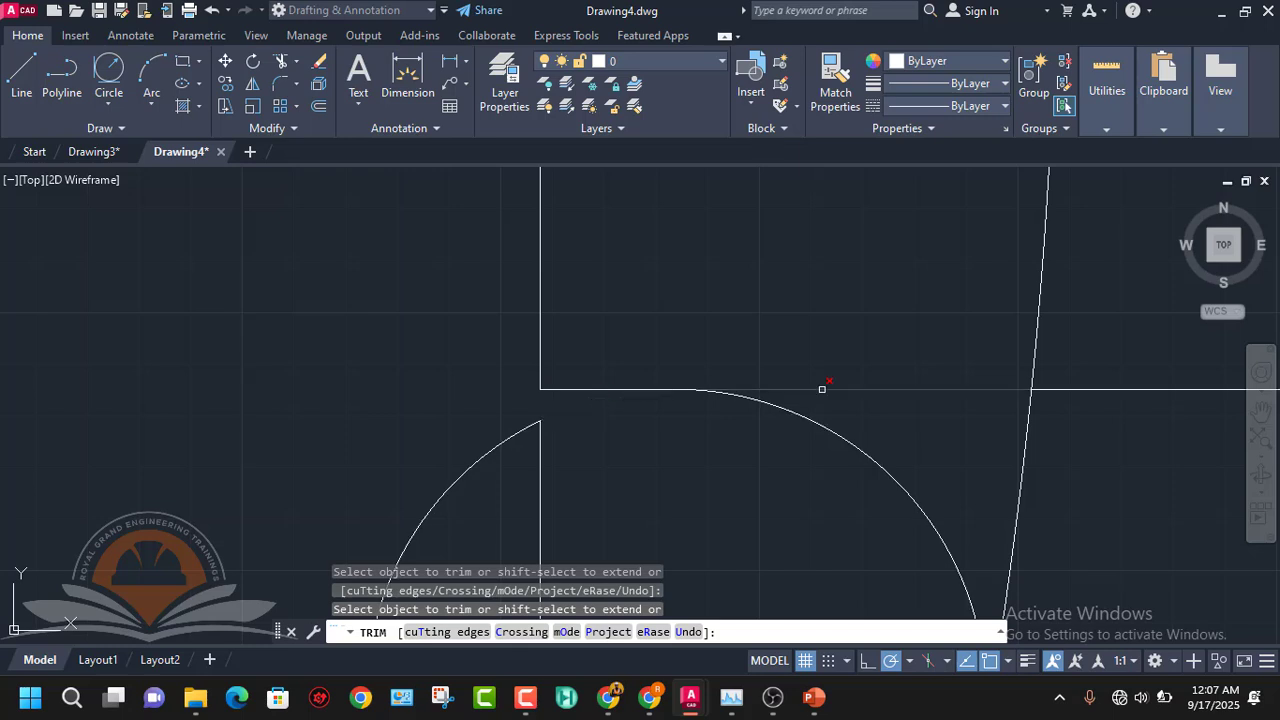
pyautogui.scroll(-5, 823, 388)
pyautogui.moveTo(846, 296); pyautogui.dragTo(822, 387, button='middle')
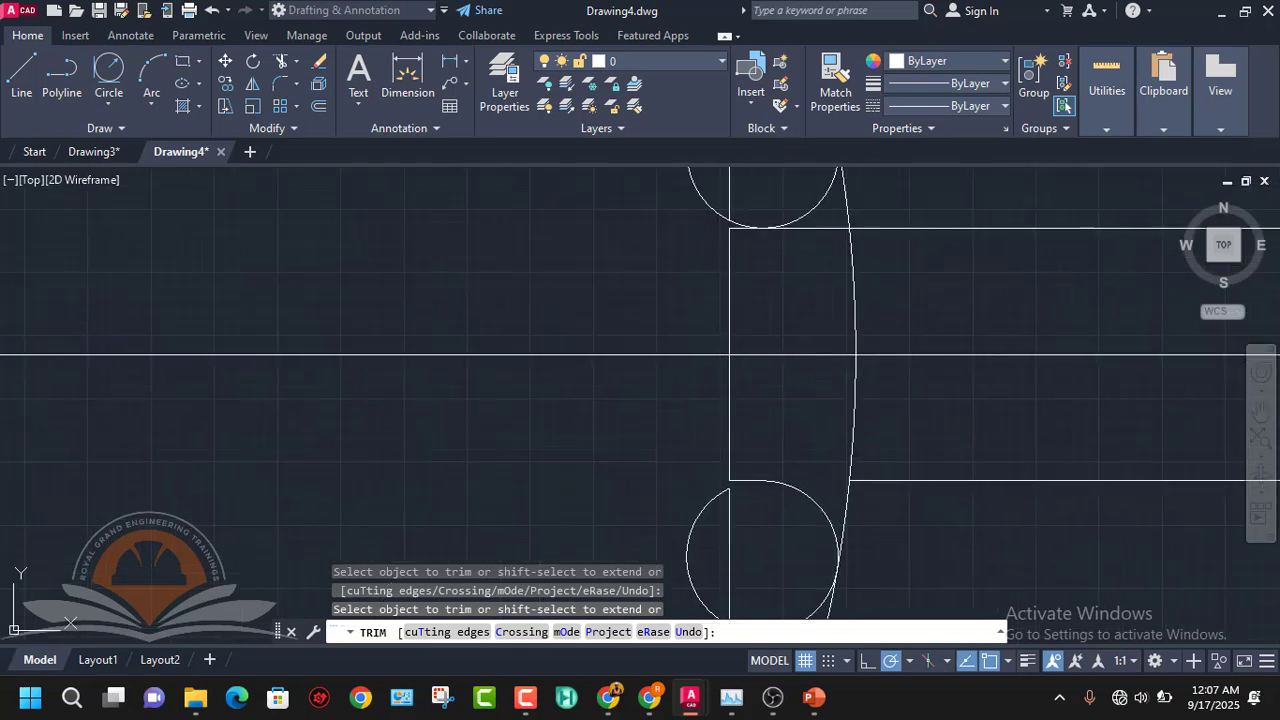
# - Trim the inner circle's arcs between the radius 3 circles and the horizontal lines at the right notch, checking the Example 3 slide in PowerPoint
pyautogui.scroll(-2, 812, 418)
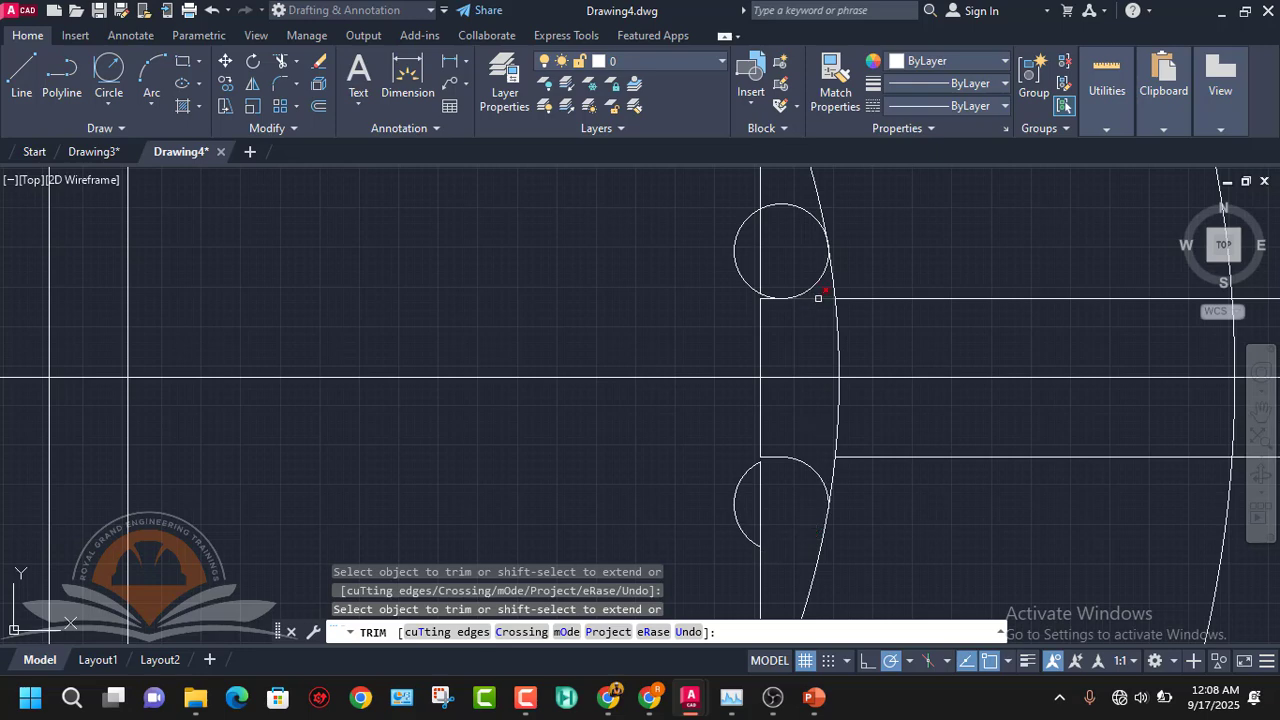
pyautogui.scroll(2, 763, 298)
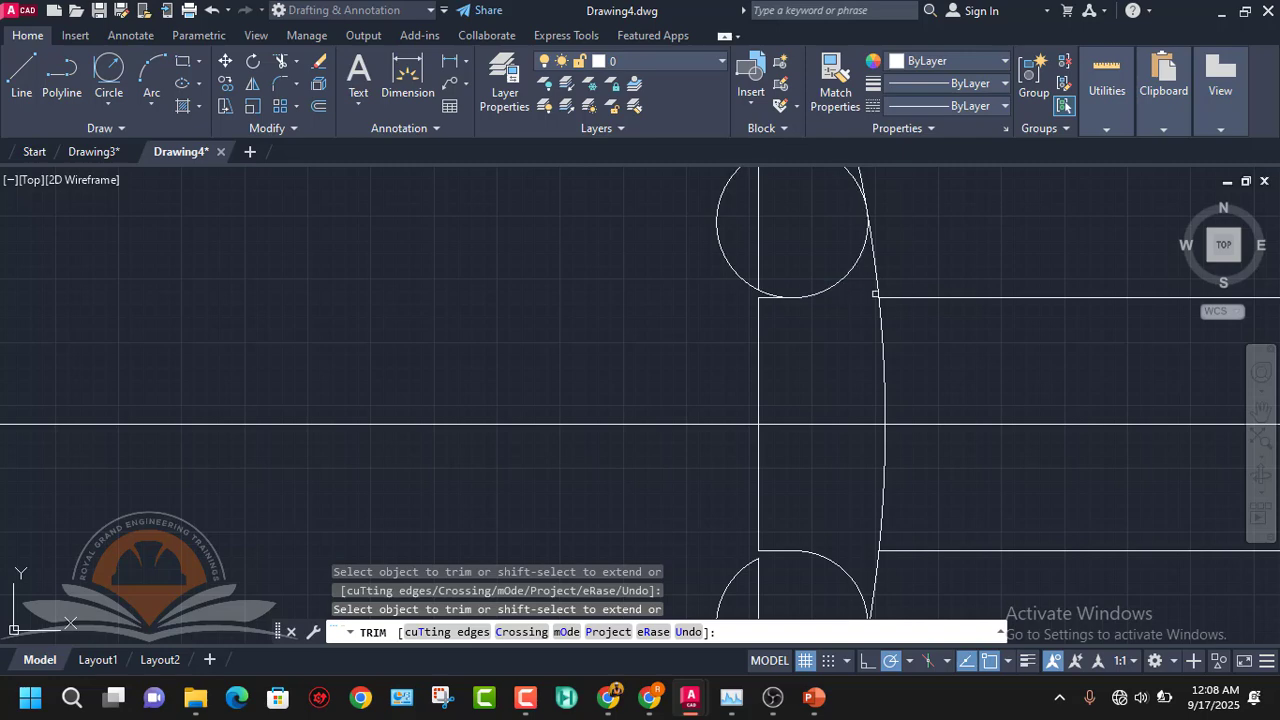
pyautogui.scroll(-5, 876, 283)
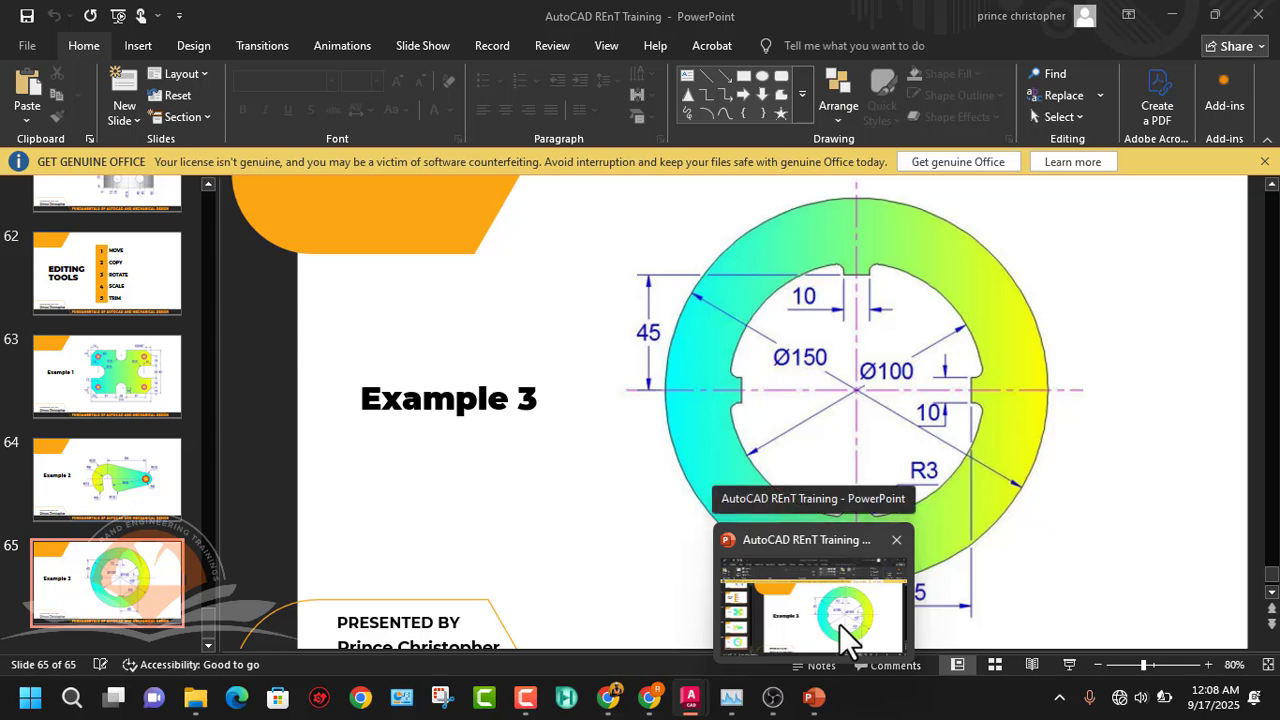
pyautogui.click(839, 624)
pyautogui.scroll(5, 884, 291)
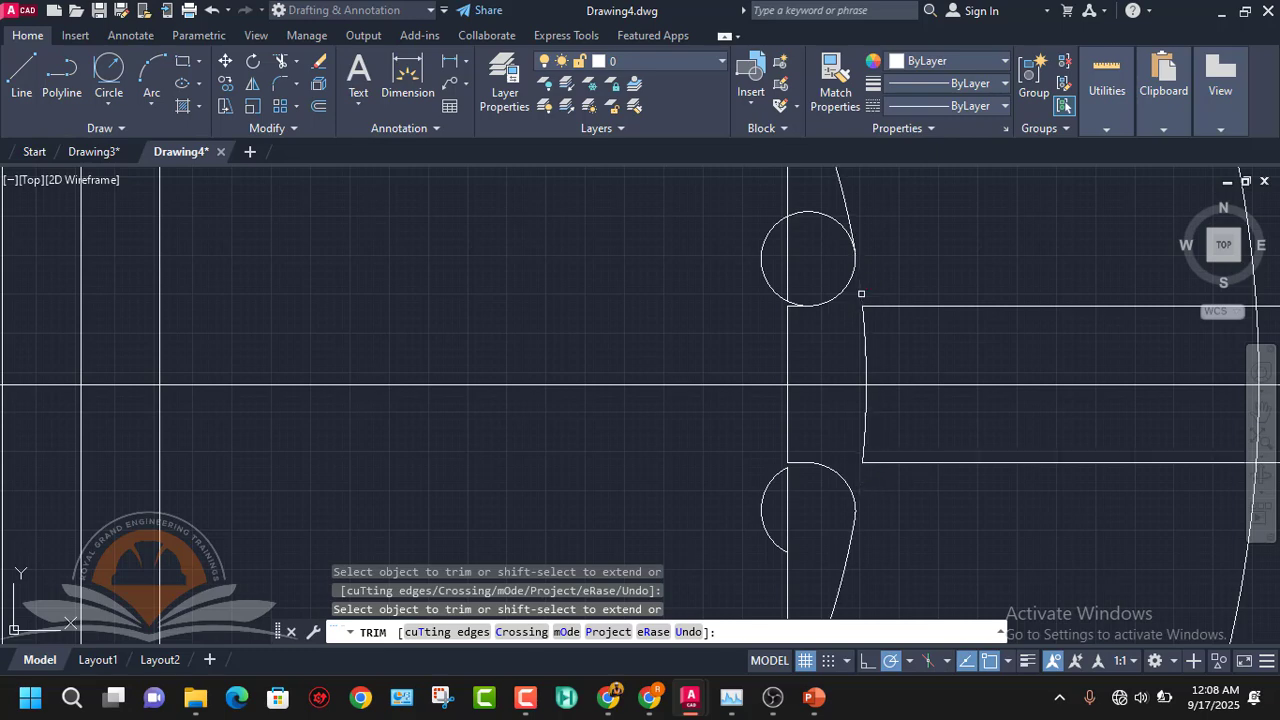
# - Trim the surplus arc of the right notch's upper radius 3 circle between the vertical line and the tangent point
pyautogui.scroll(-4, 861, 294)
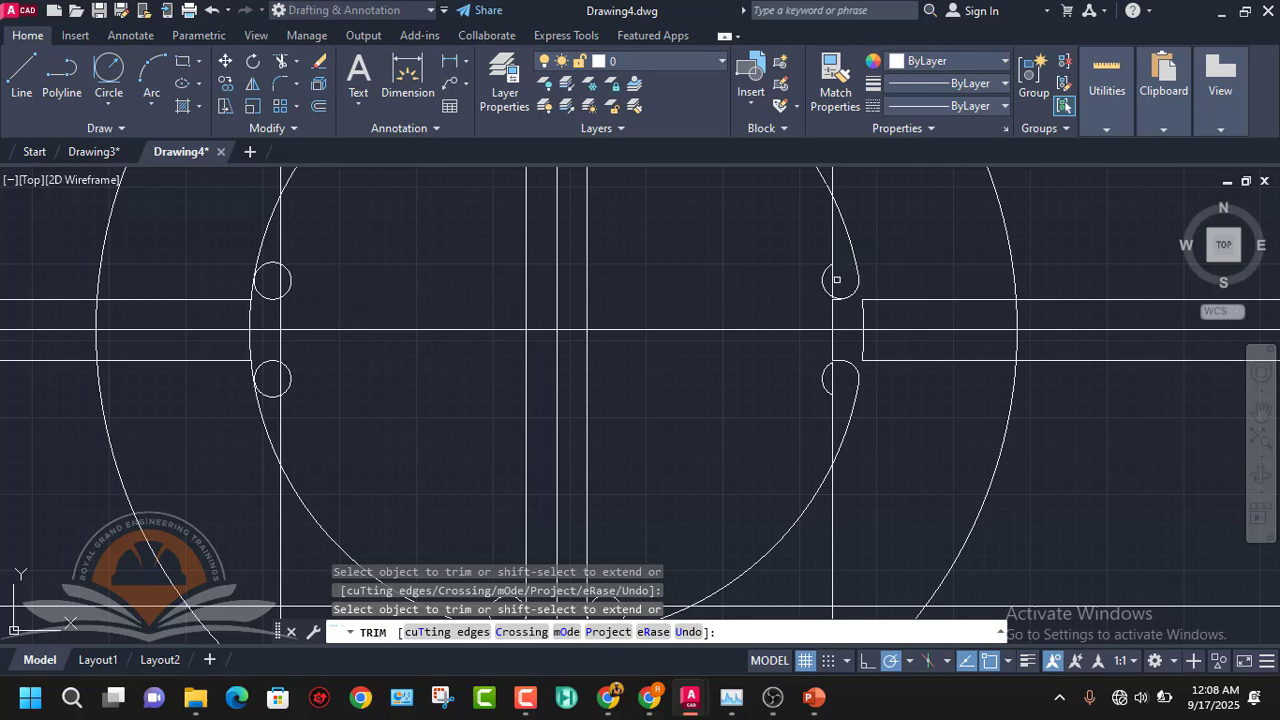
pyautogui.scroll(8, 836, 280)
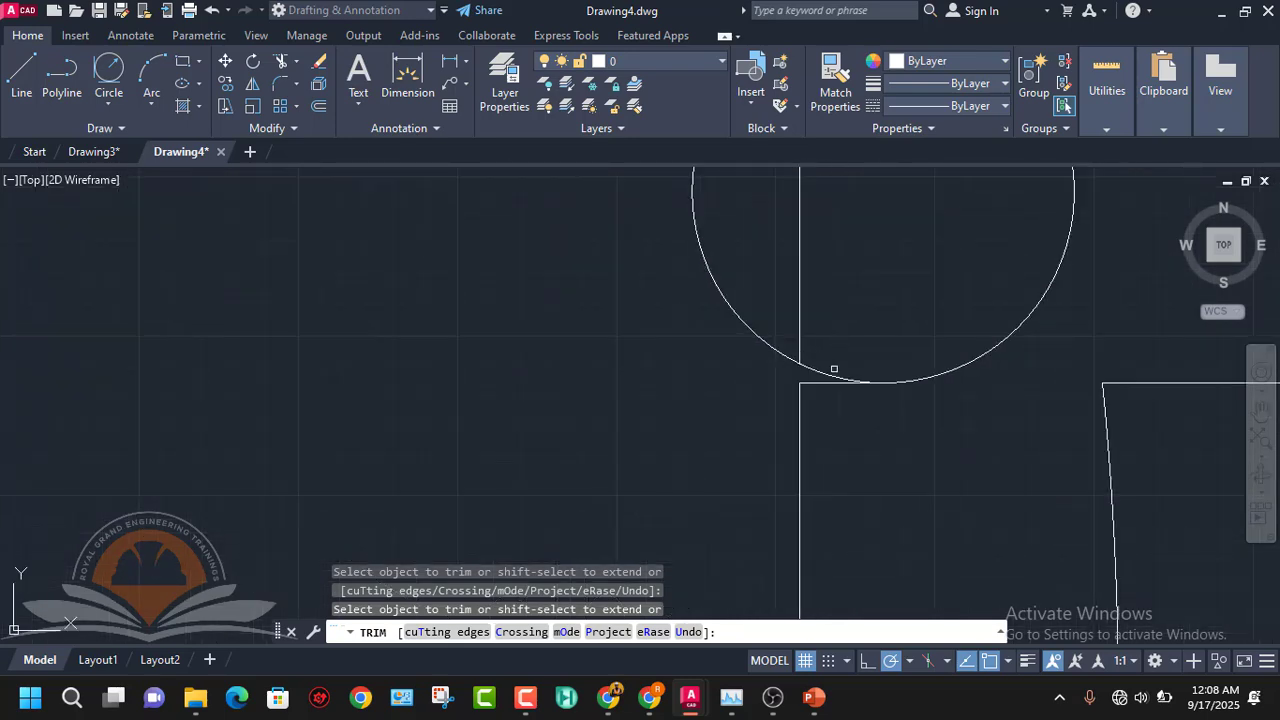
pyautogui.scroll(-7, 831, 376)
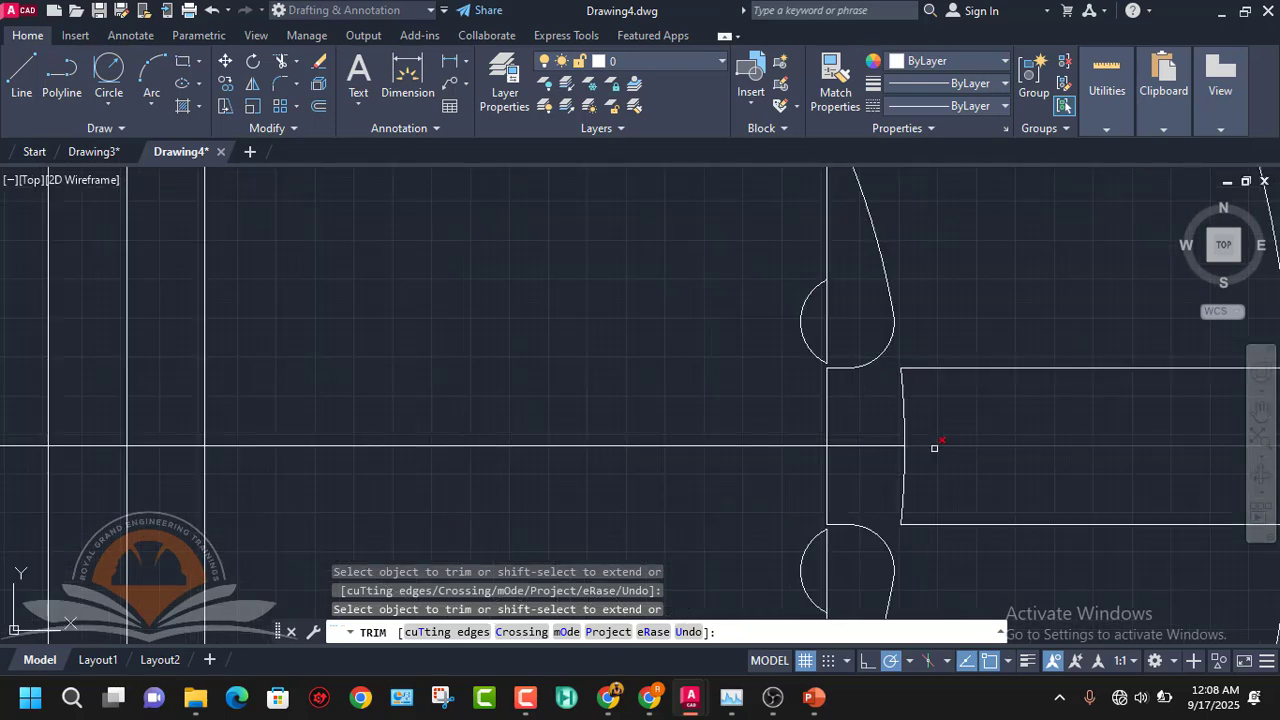
pyautogui.scroll(-3, 934, 446)
pyautogui.moveTo(983, 439); pyautogui.dragTo(1095, 292, button='middle')
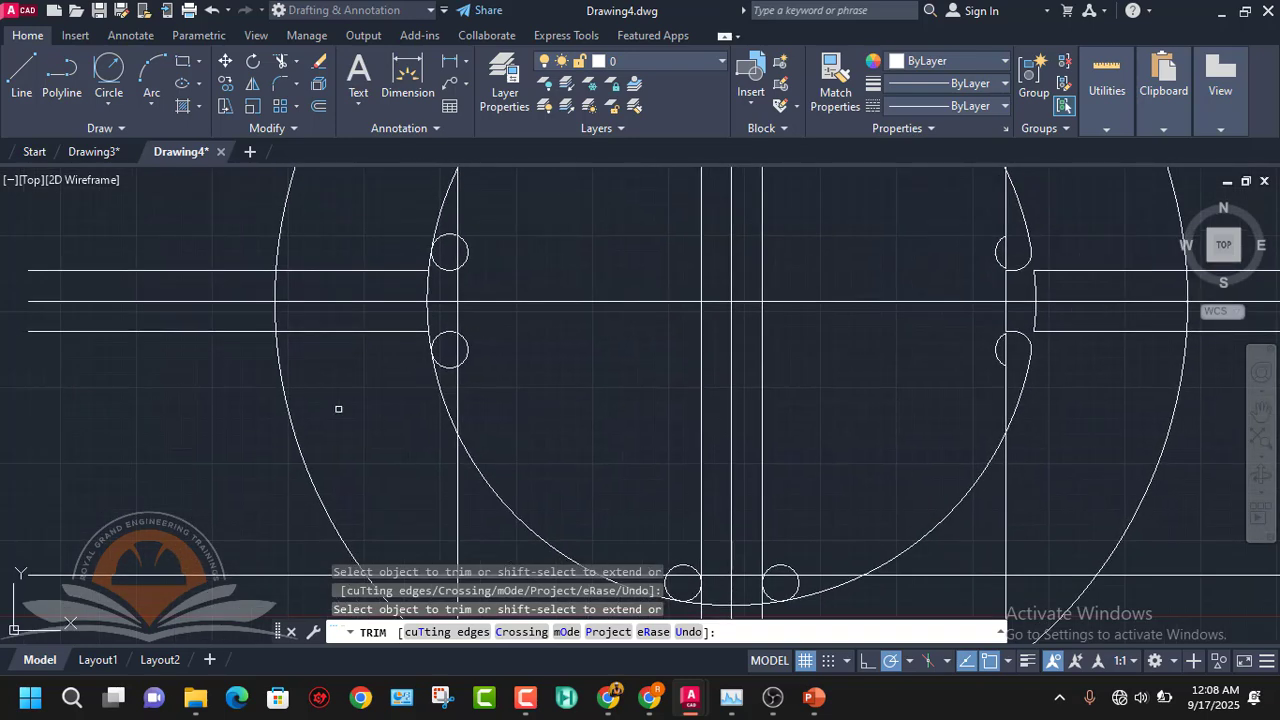
pyautogui.moveTo(370, 353); pyautogui.dragTo(585, 382, button='middle')
pyautogui.scroll(6, 610, 383)
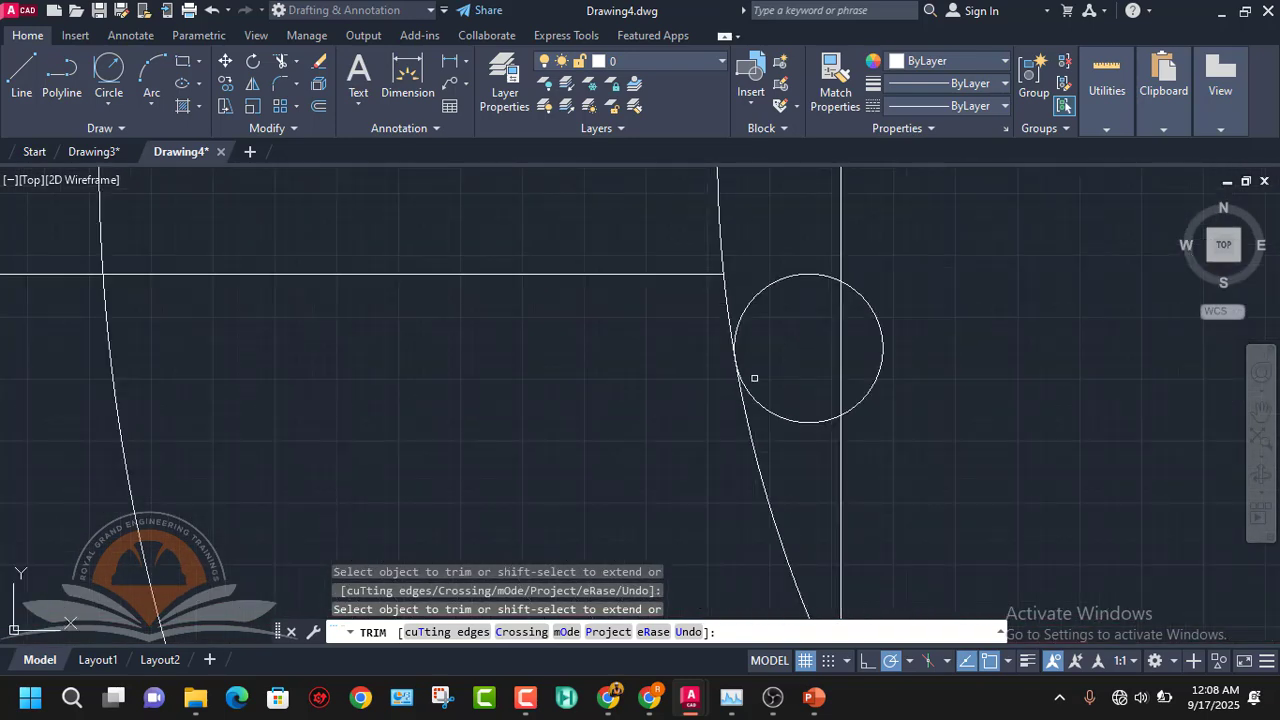
pyautogui.scroll(-6, 756, 400)
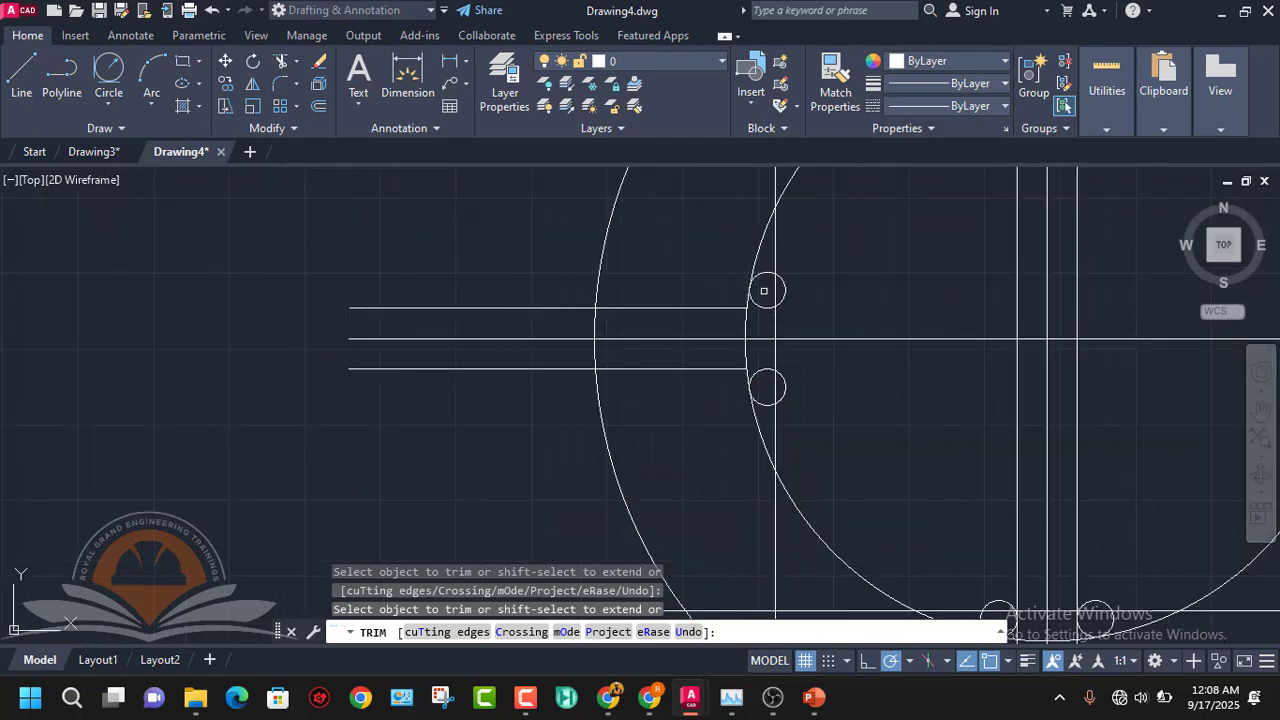
pyautogui.scroll(4, 764, 291)
pyautogui.scroll(-6, 765, 291)
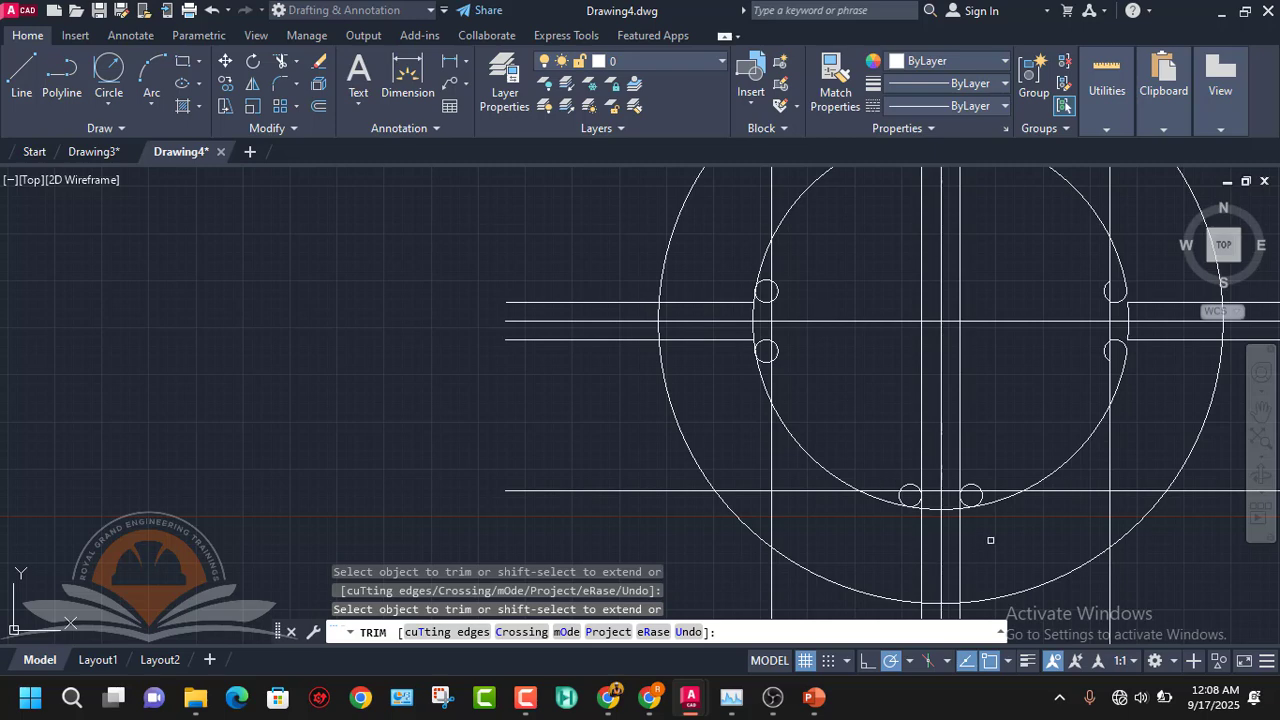
# - Trim the bottom notch's horizontal line beside the right radius 3 circle, the inner circle beside both circles, and the left vertical below its tangent point
pyautogui.scroll(4, 990, 540)
pyautogui.scroll(4, 921, 447)
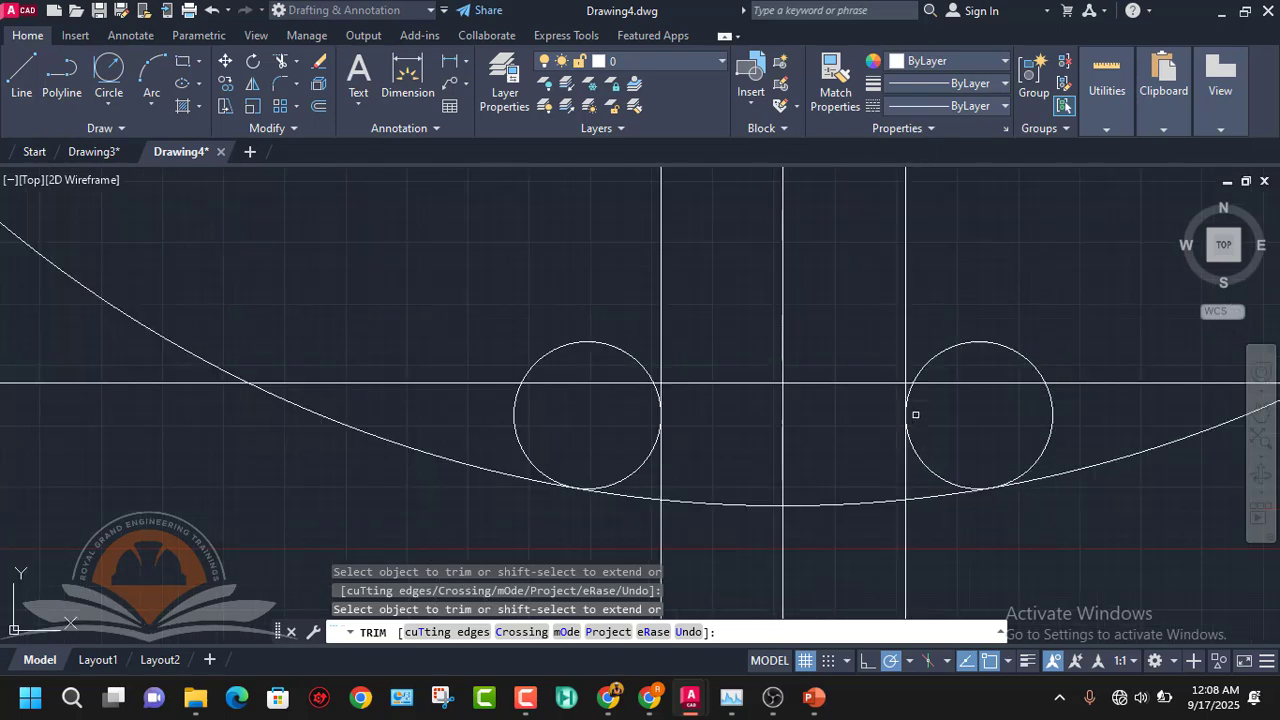
pyautogui.scroll(3, 904, 386)
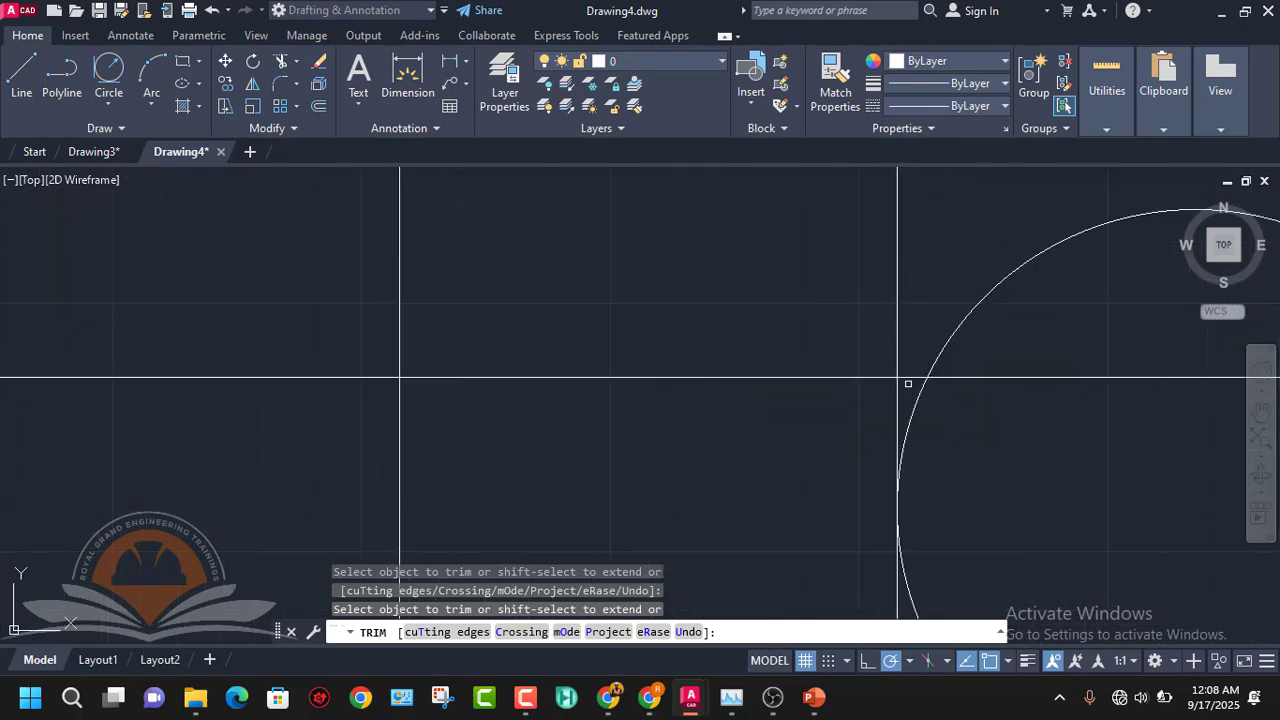
pyautogui.click(908, 379)
pyautogui.scroll(-3, 907, 379)
pyautogui.scroll(4, 640, 376)
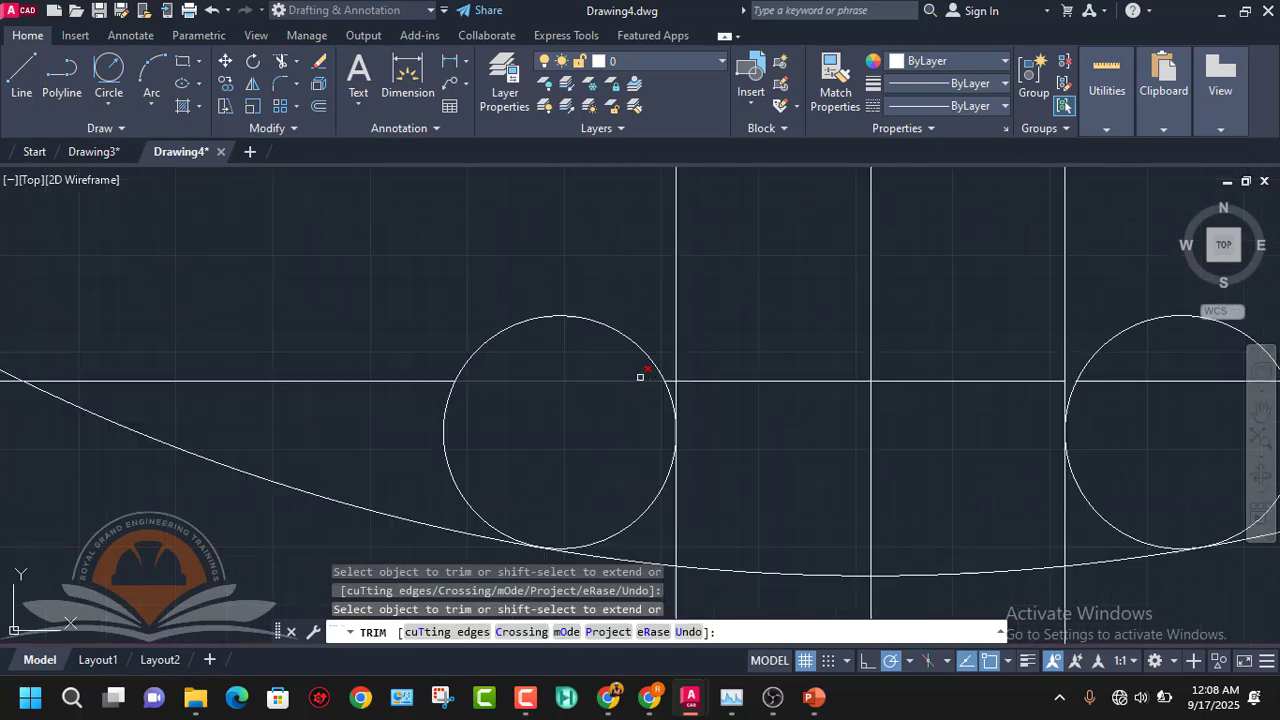
pyautogui.click(757, 392)
pyautogui.scroll(-5, 757, 414)
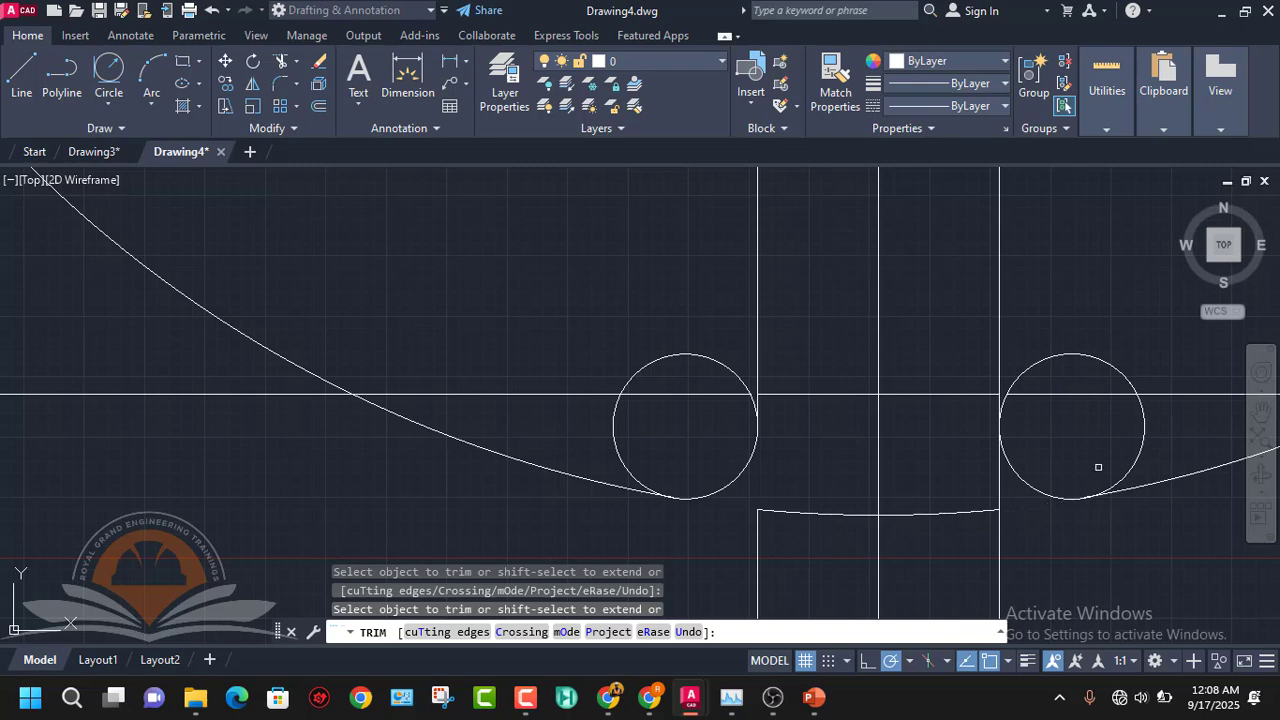
# - Trim the surplus outer arcs of the bottom notch's two radius 3 circles, keeping the rounded corners that join the inner circle
pyautogui.click(1125, 470)
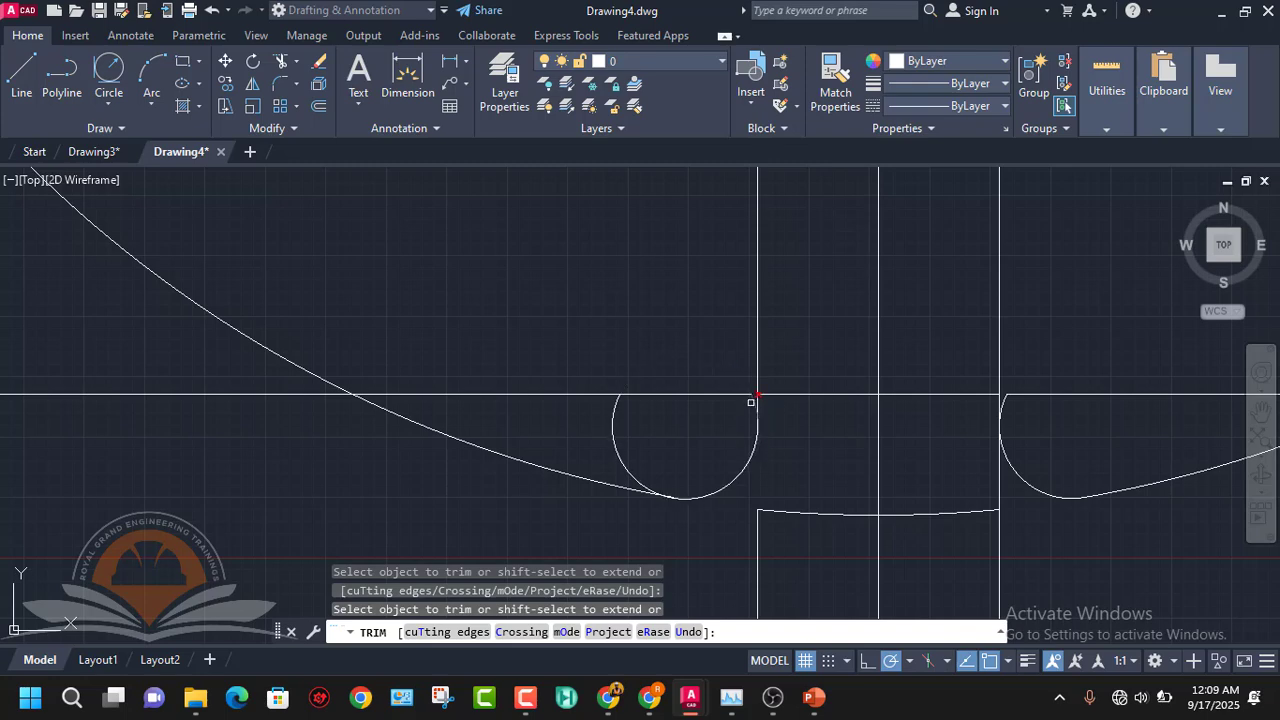
pyautogui.scroll(5, 751, 401)
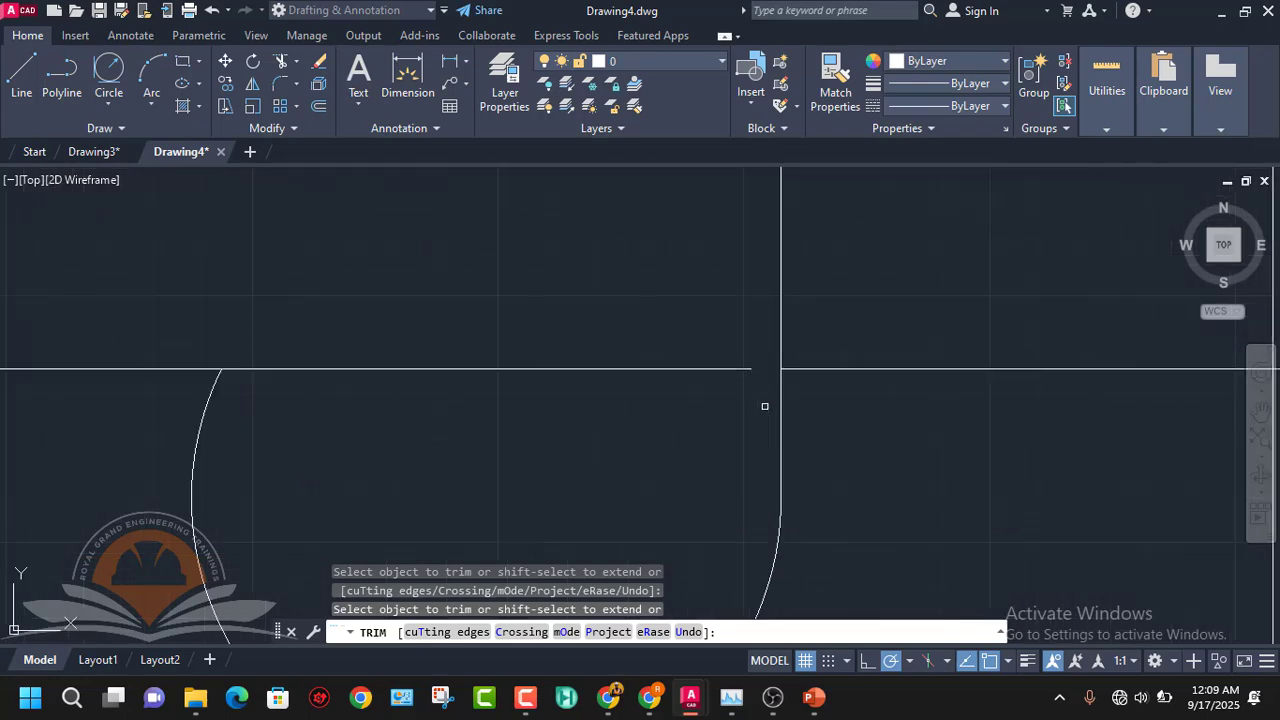
pyautogui.scroll(-5, 764, 406)
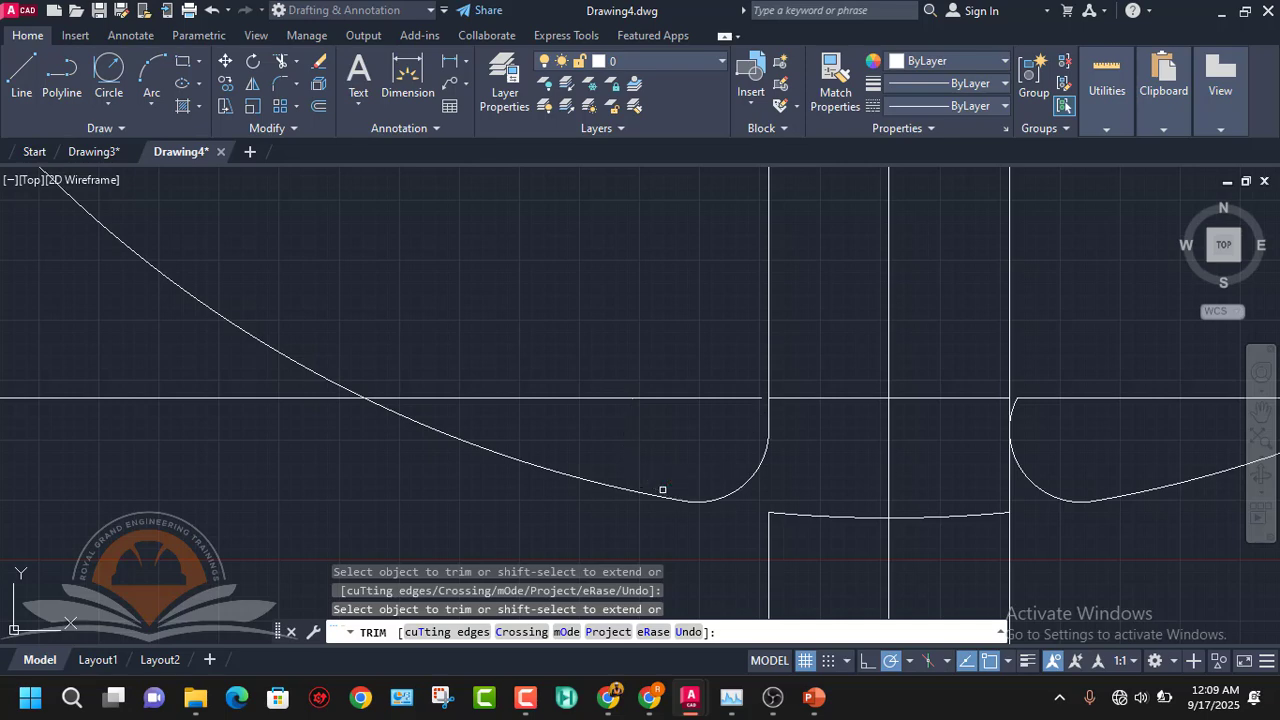
pyautogui.scroll(4, 700, 495)
pyautogui.scroll(-5, 703, 497)
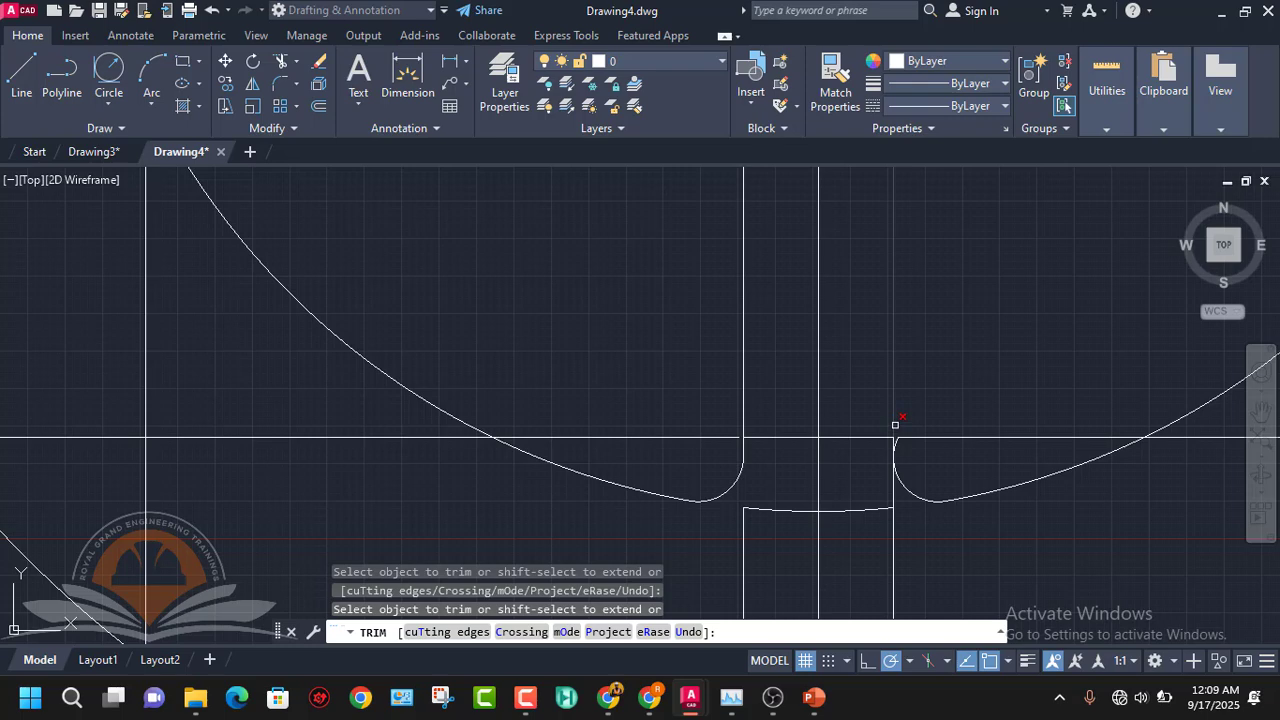
# - Trim the bottom notch's left and right vertical lines above the lower horizontal line and end the Trim command
pyautogui.click(895, 425)
pyautogui.click(747, 420)
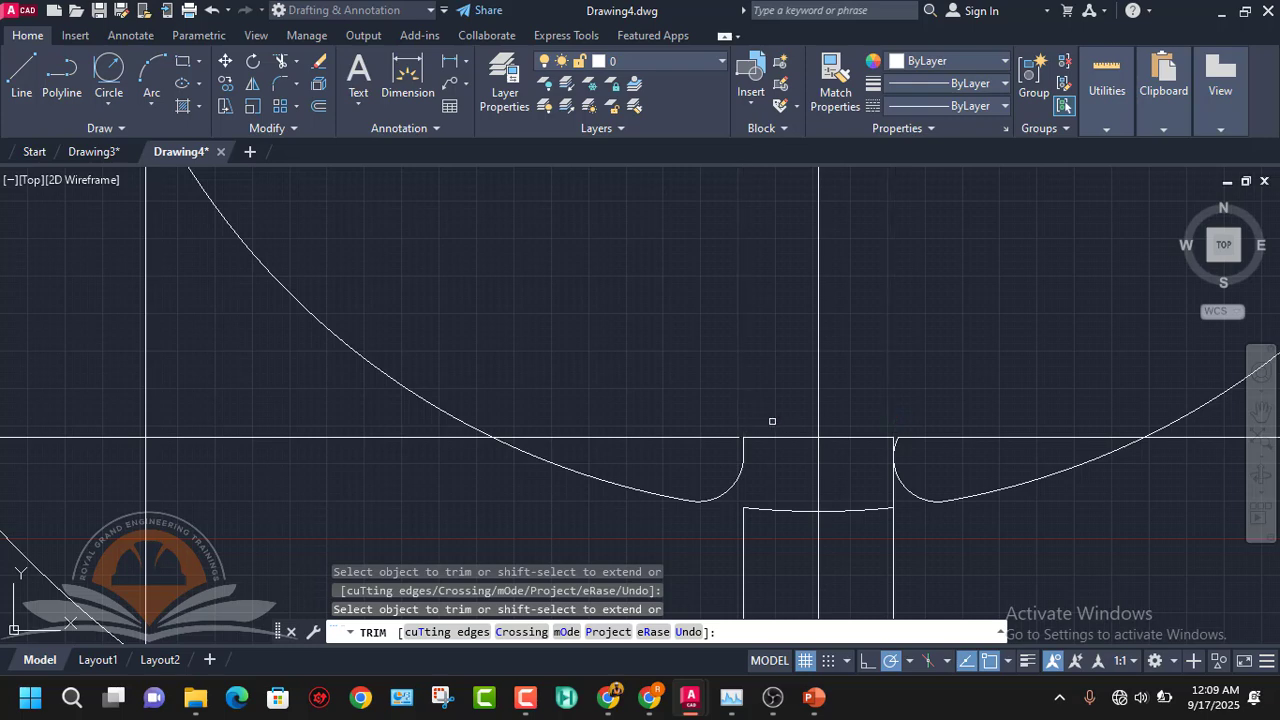
pyautogui.scroll(-6, 929, 427)
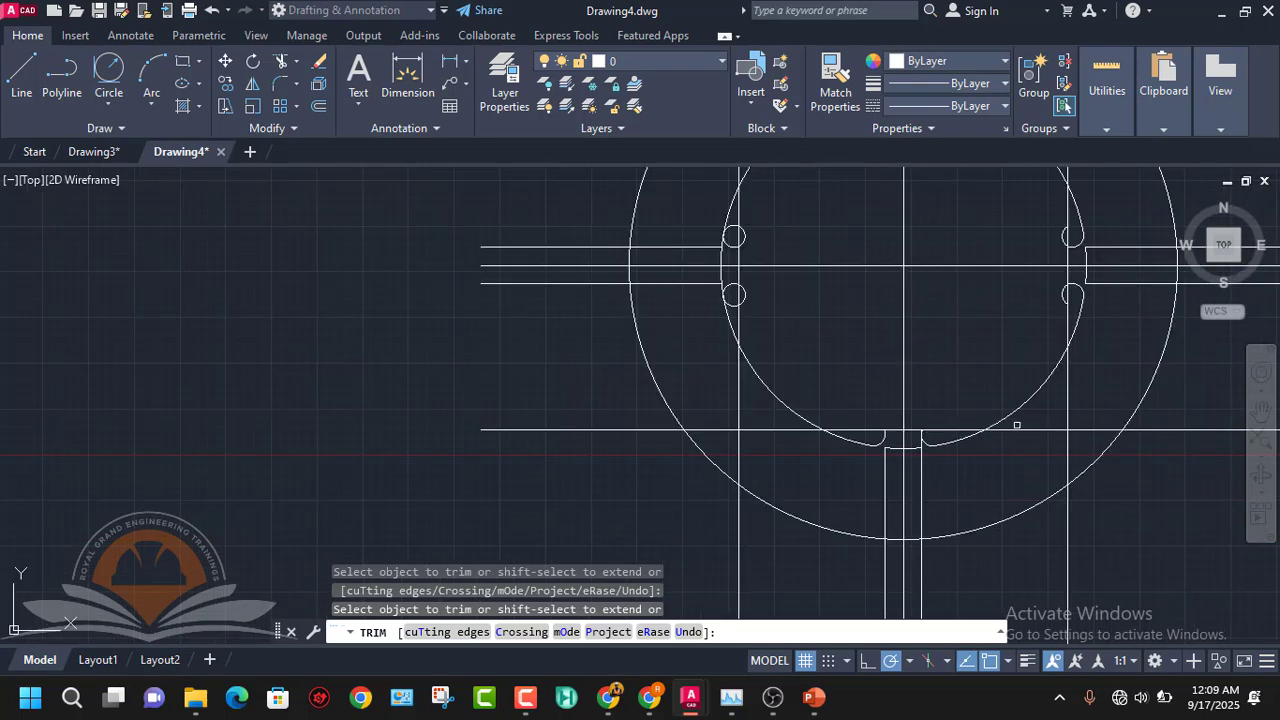
pyautogui.press('Escape')
# - Erase the leftover horizontal pieces on both sides of the bottom notch, the inner circle fragment below it and the left vertical's lower remainder
pyautogui.scroll(6, 1002, 423)
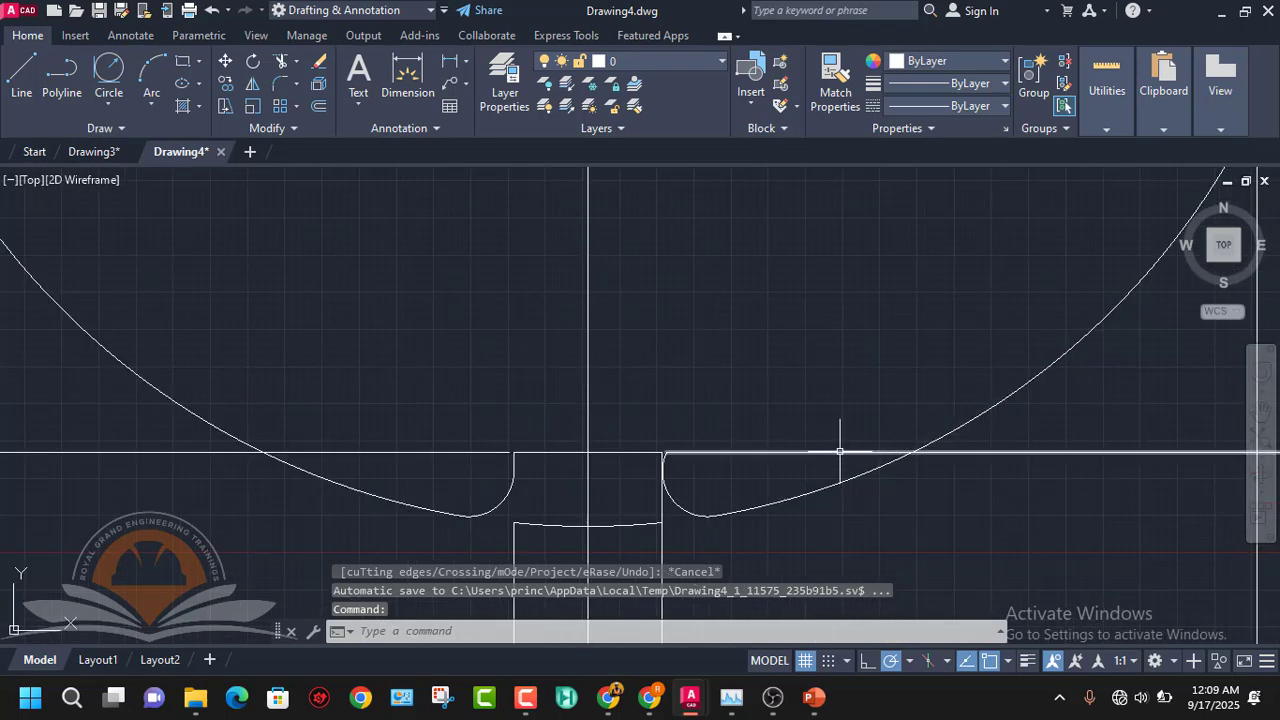
pyautogui.click(840, 452)
pyautogui.click(471, 452)
pyautogui.scroll(-4, 489, 461)
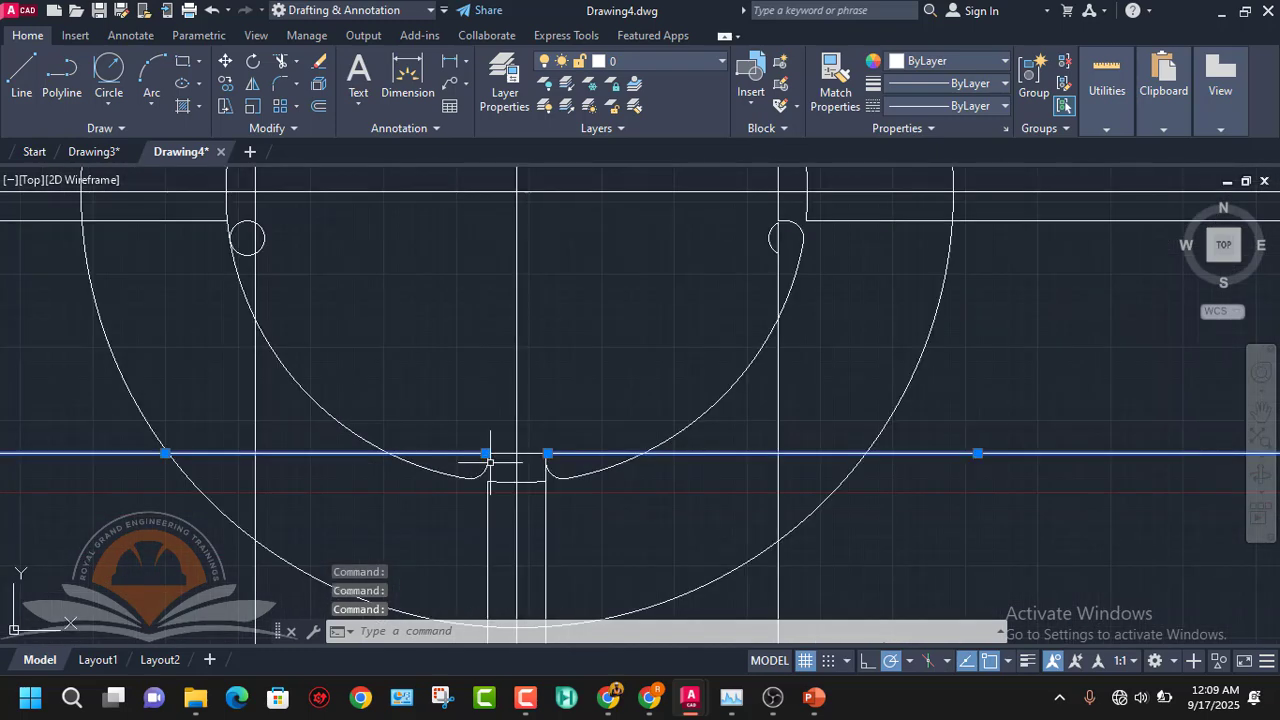
pyautogui.moveTo(551, 523)
pyautogui.mouseDown(button='middle')
pyautogui.moveTo(574, 497)
pyautogui.moveTo(571, 449)
pyautogui.mouseUp(button='middle')
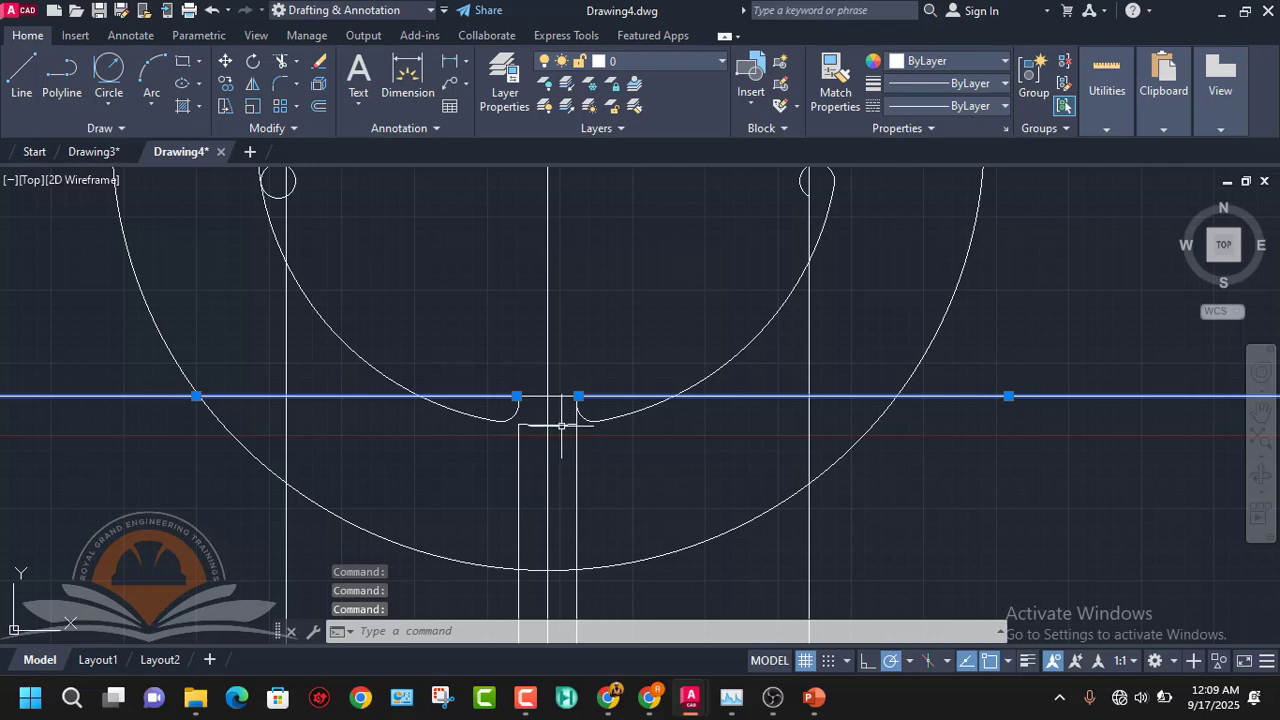
pyautogui.click(519, 440)
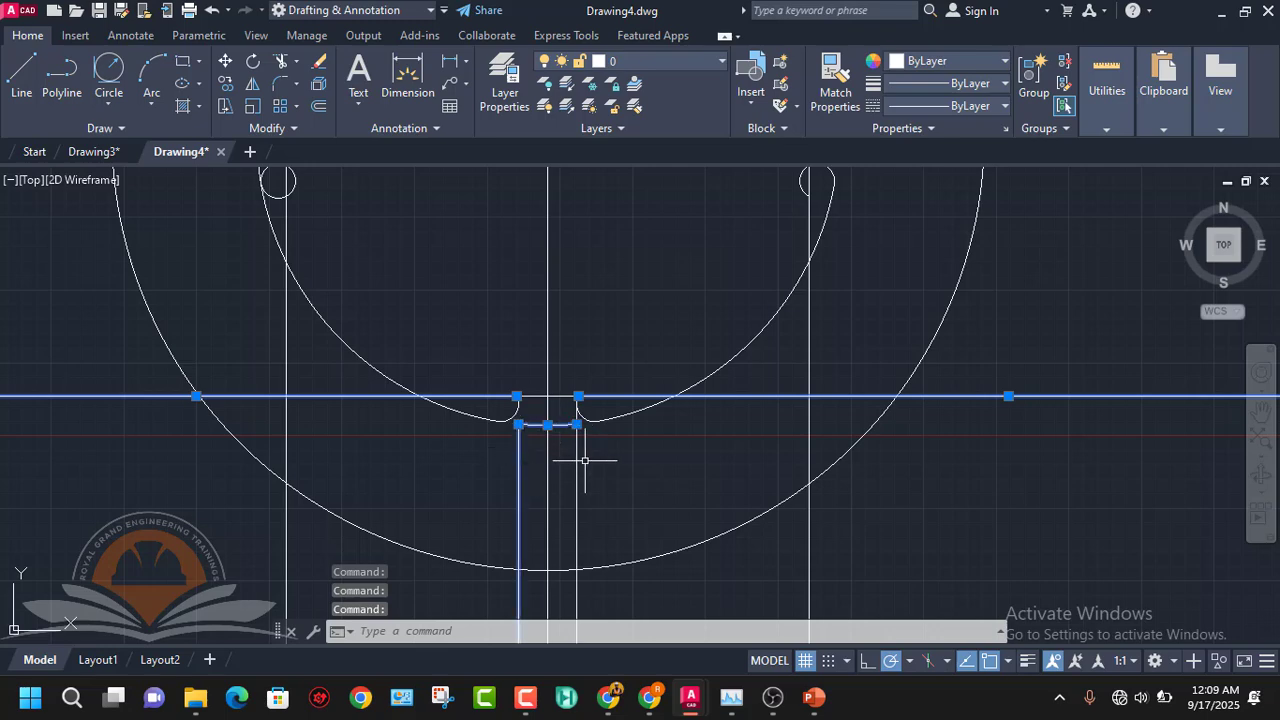
pyautogui.press('Delete')
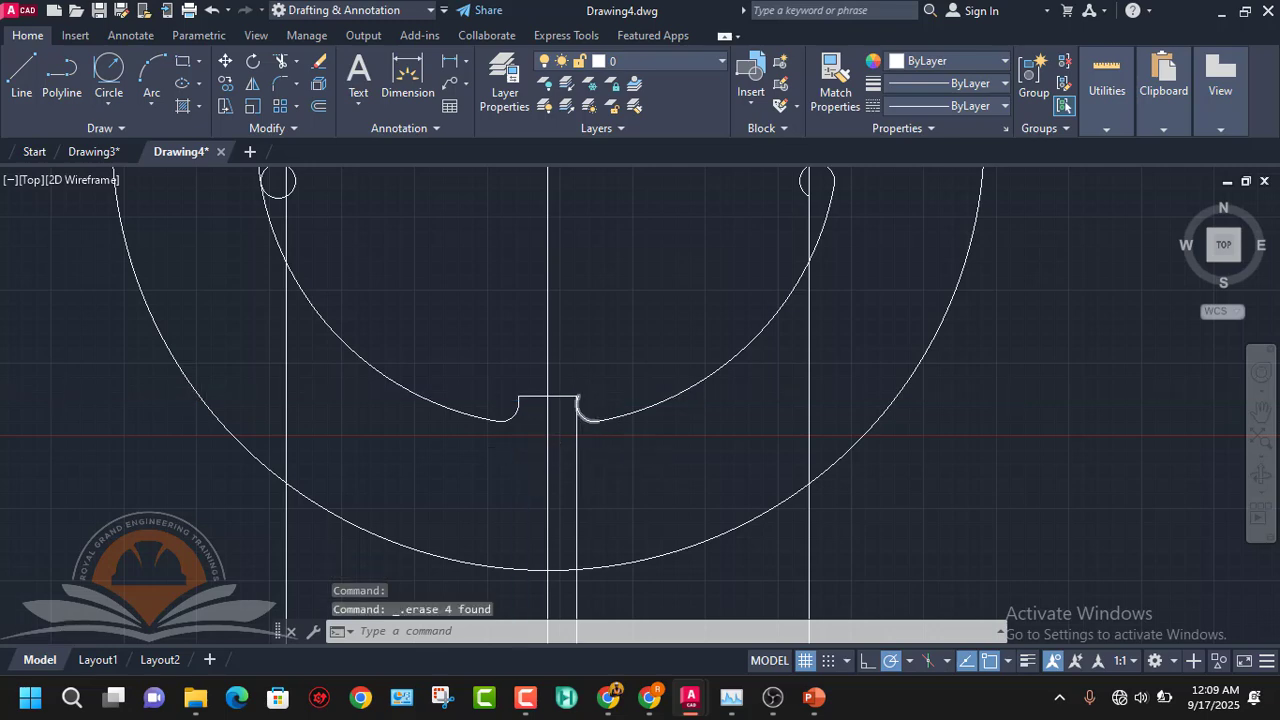
# - Trim the bottom notch's right corner, removing the radius 3 circle's upper arc end and the vertical line below the tangent point
pyautogui.scroll(8, 582, 406)
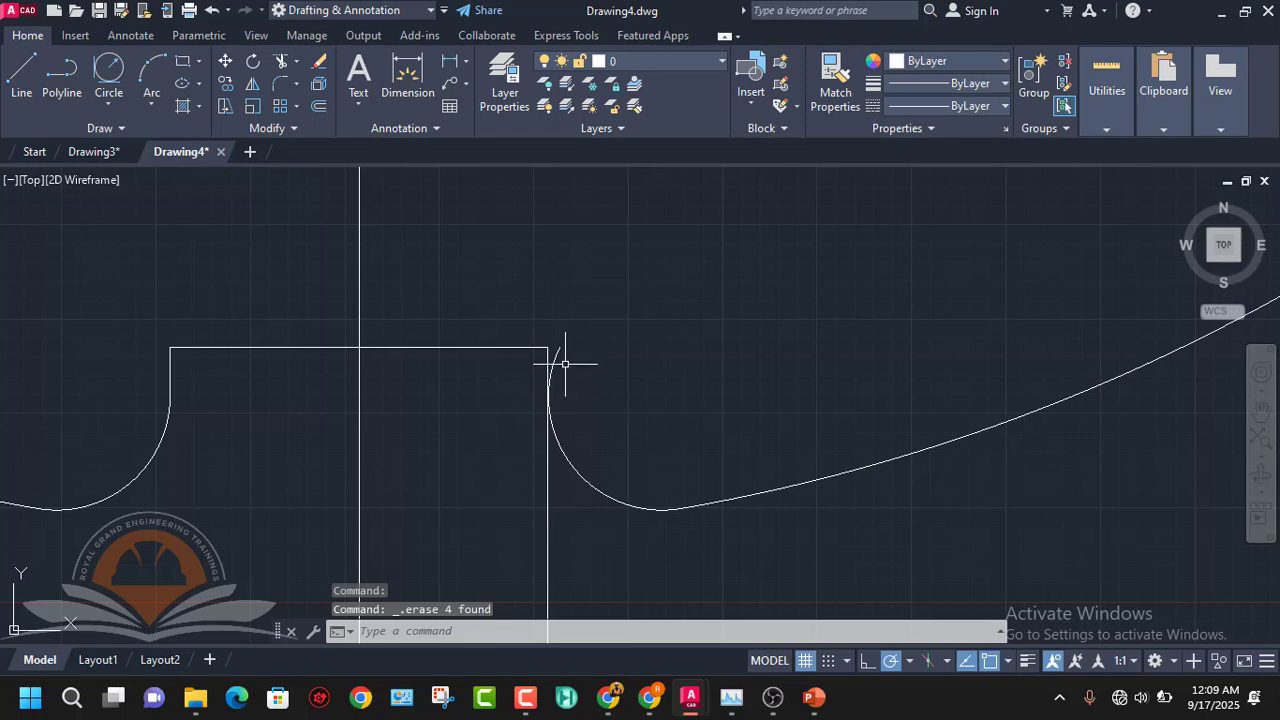
pyautogui.write('tr')
pyautogui.press('Return')
pyautogui.click(560, 360)
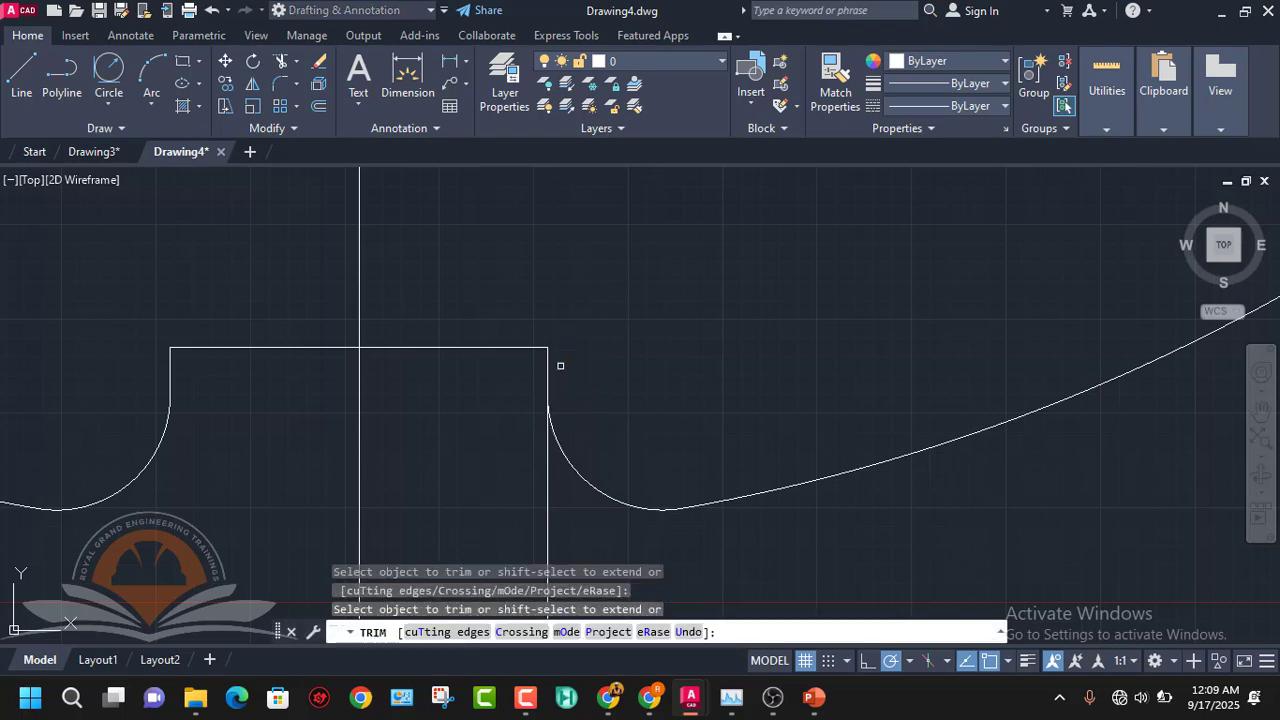
pyautogui.click(549, 452)
pyautogui.scroll(-8, 549, 452)
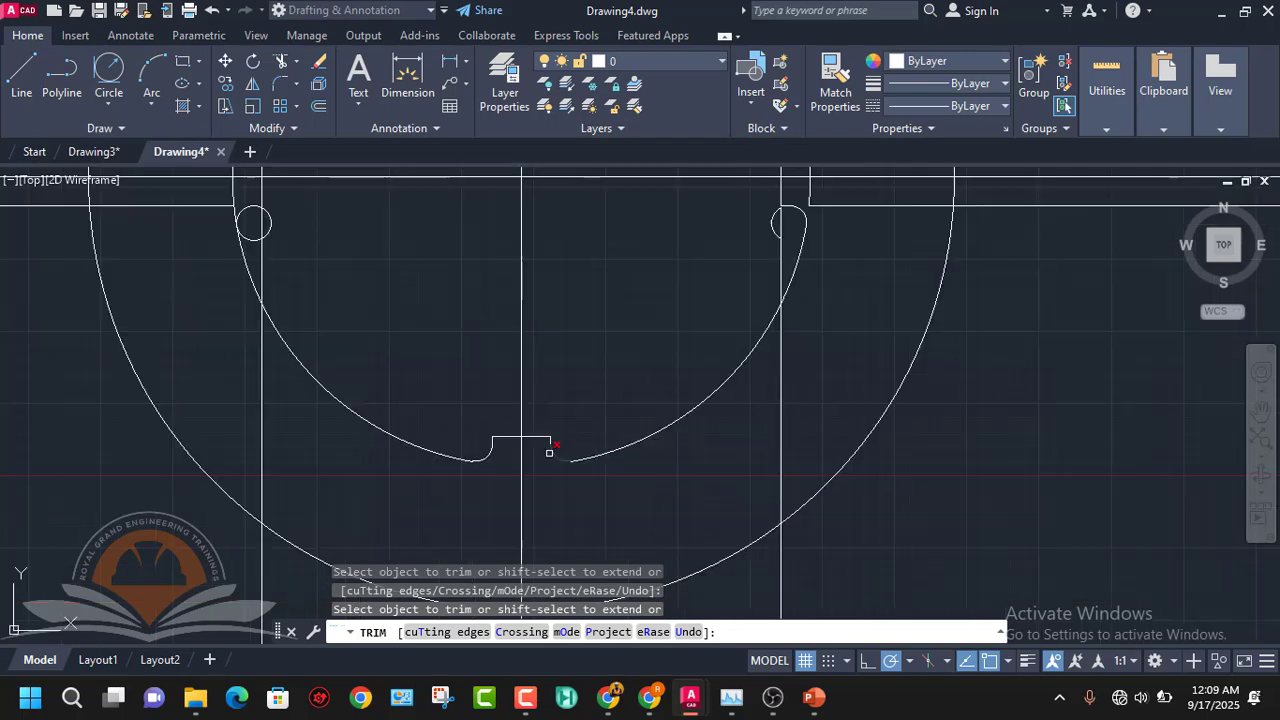
pyautogui.moveTo(547, 491); pyautogui.dragTo(586, 374, button='middle')
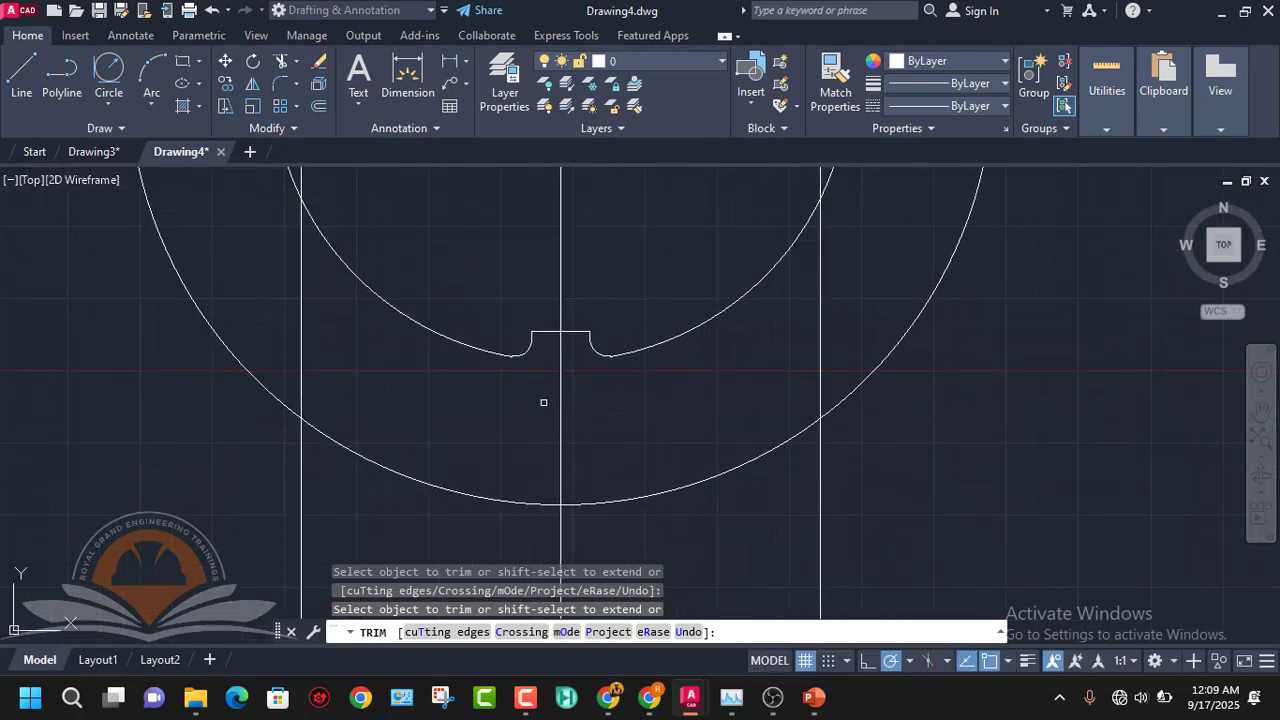
pyautogui.scroll(5, 543, 402)
pyautogui.scroll(-5, 603, 384)
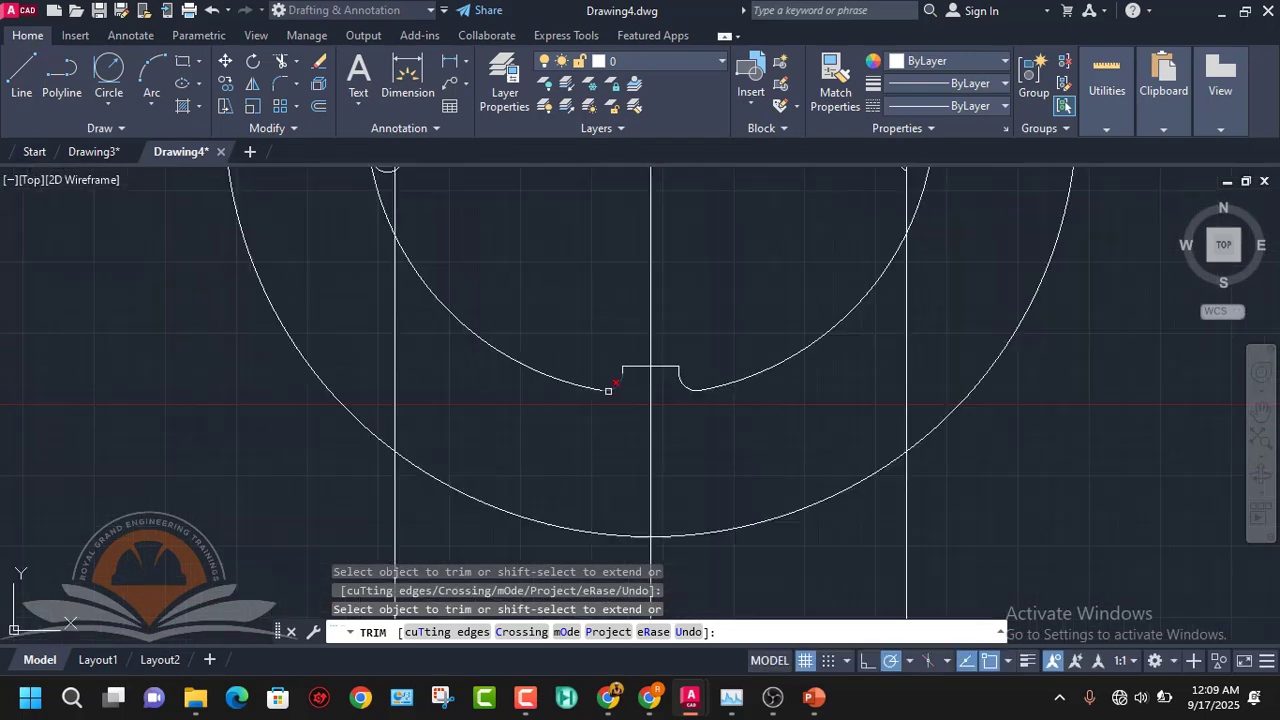
pyautogui.scroll(-6, 676, 403)
pyautogui.press('Escape')
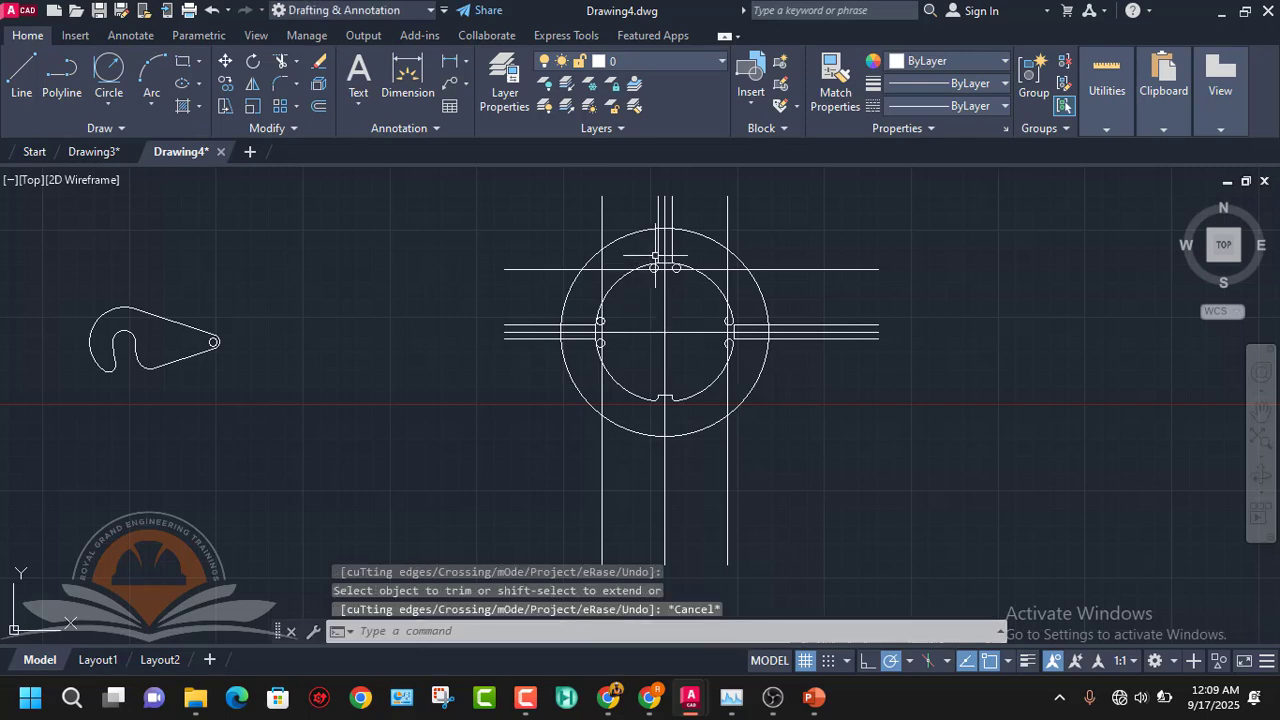
# - Stretch the lower ends of the top notch's left and right vertical lines straight down past the horizontal line
pyautogui.scroll(7, 666, 260)
pyautogui.click(675, 264)
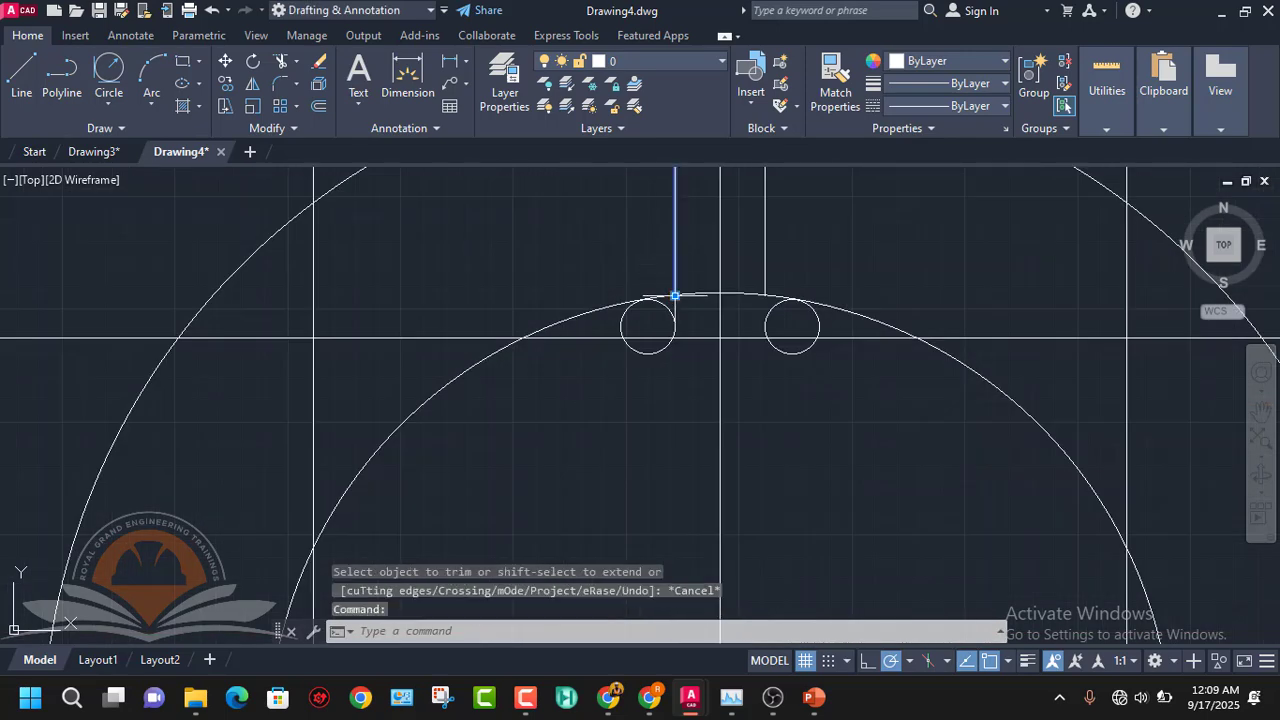
pyautogui.click(675, 297)
pyautogui.click(675, 434)
pyautogui.press('Escape')
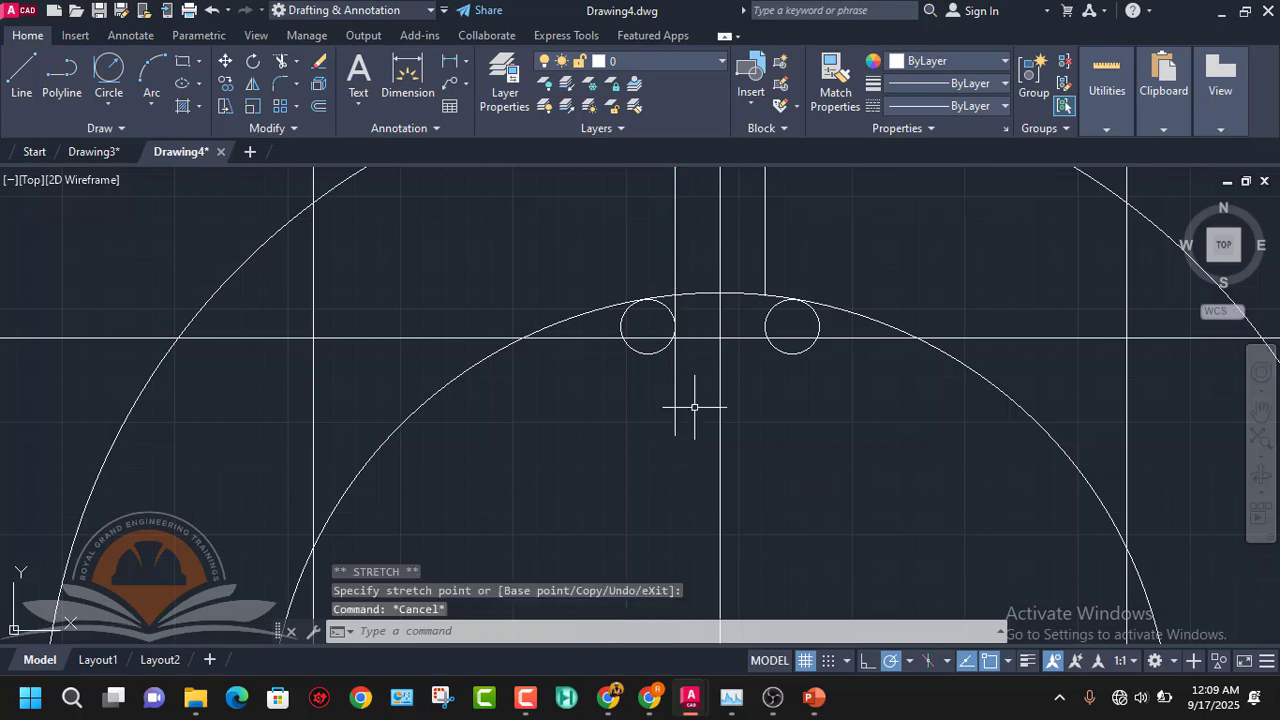
pyautogui.click(766, 269)
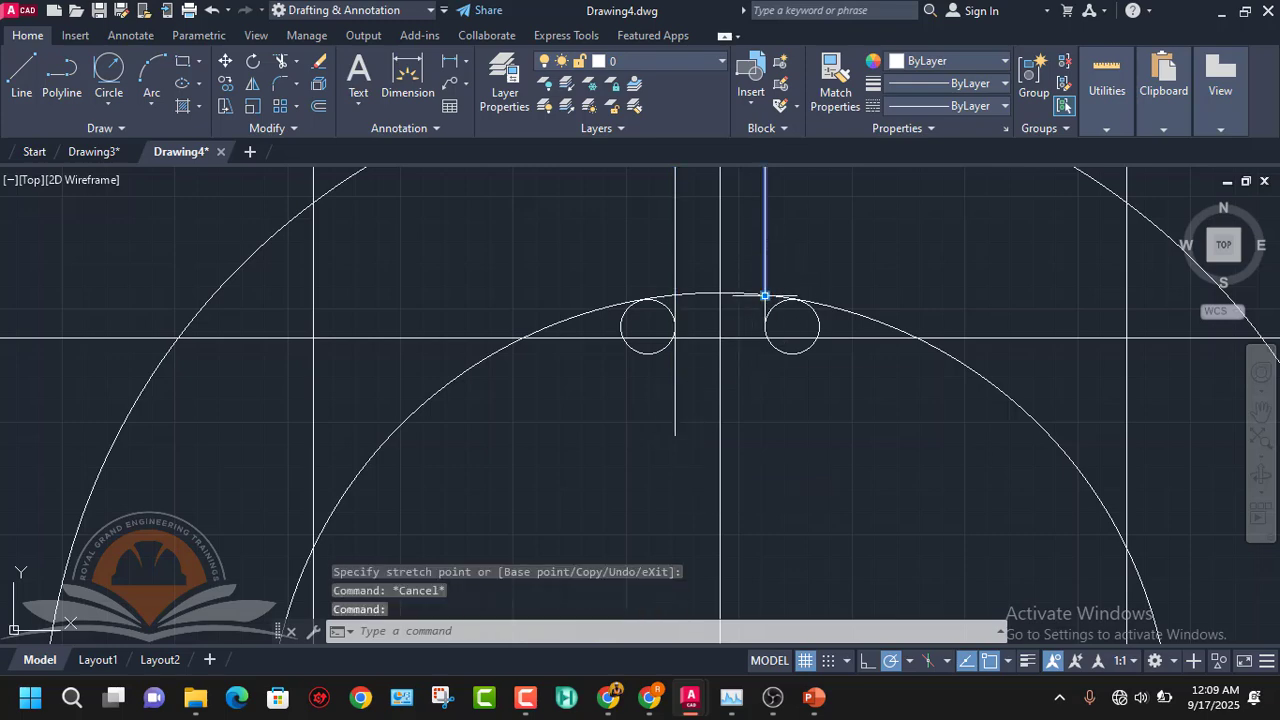
pyautogui.click(765, 296)
pyautogui.click(765, 455)
pyautogui.press('Escape')
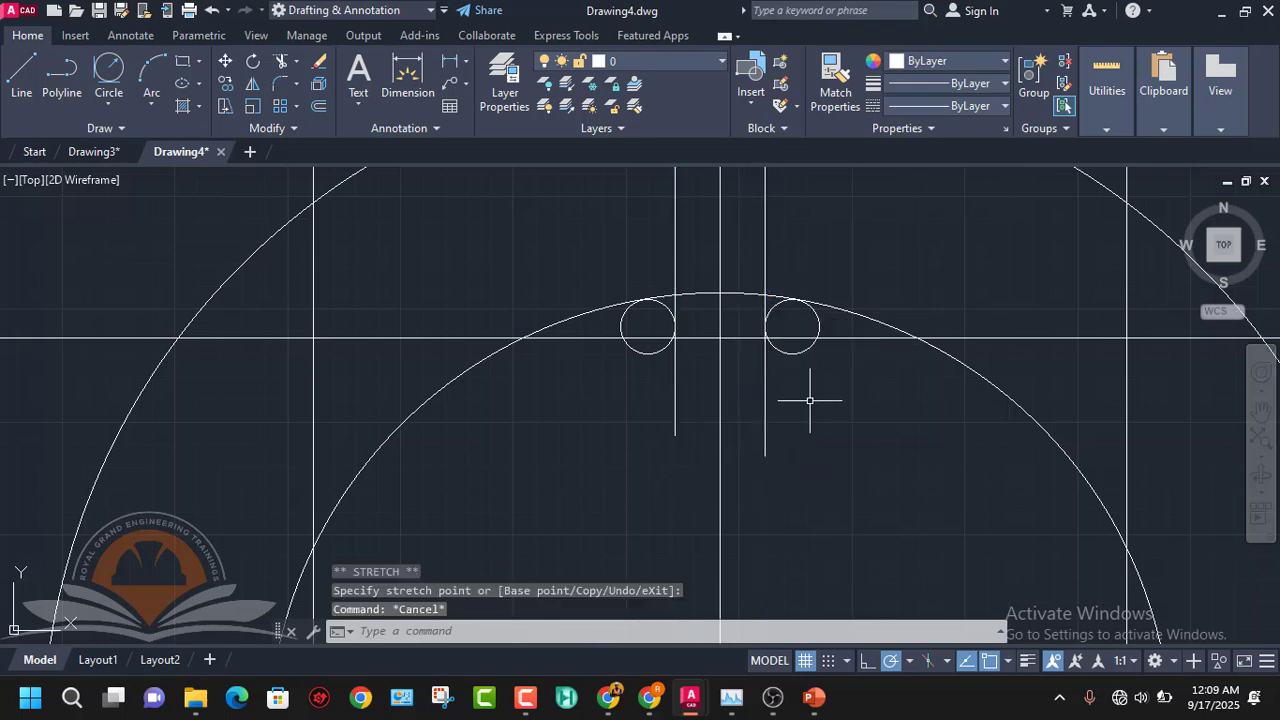
# - Trim the parts of the top notch's two vertical lines that extend below the horizontal line
pyautogui.write('t')
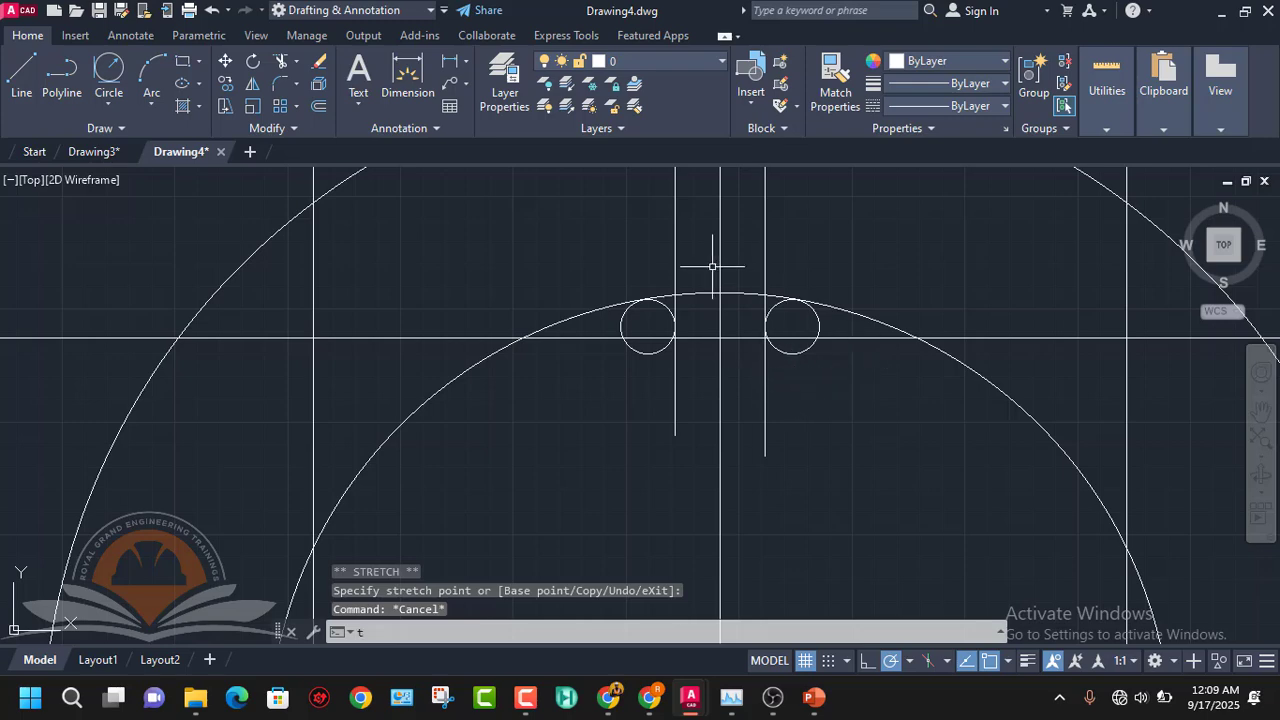
pyautogui.click(280, 60)
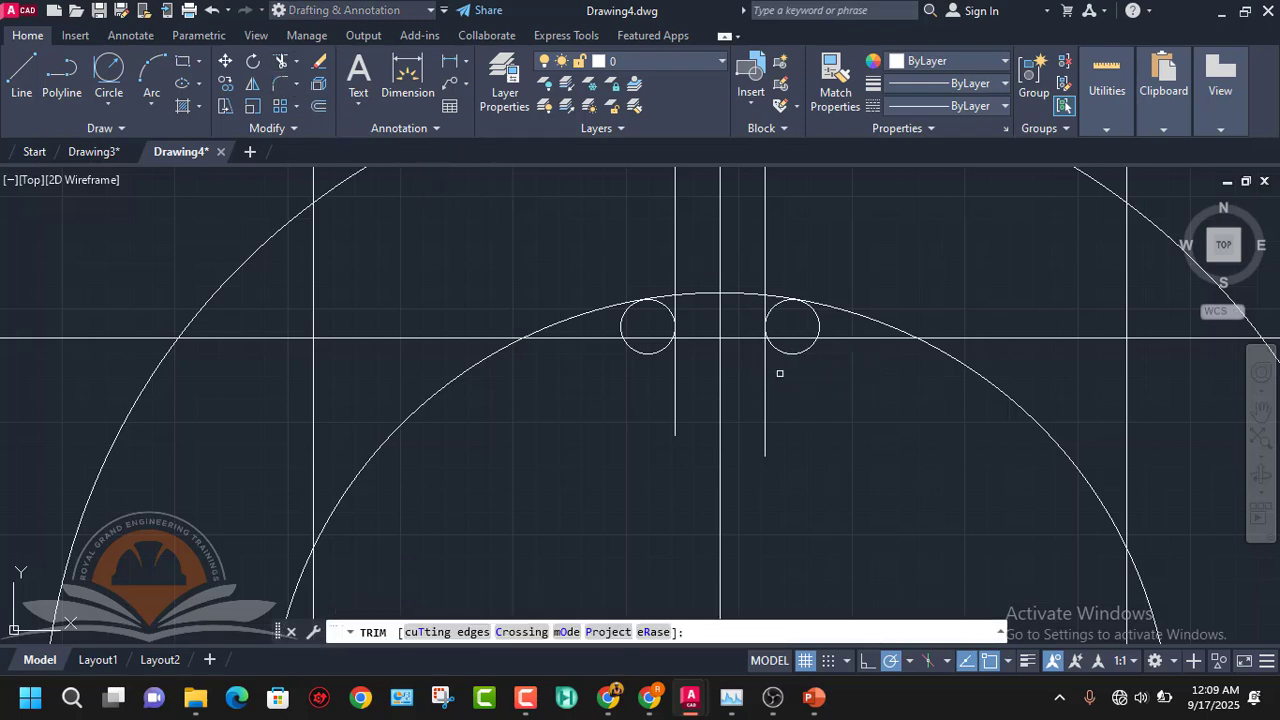
pyautogui.click(766, 393)
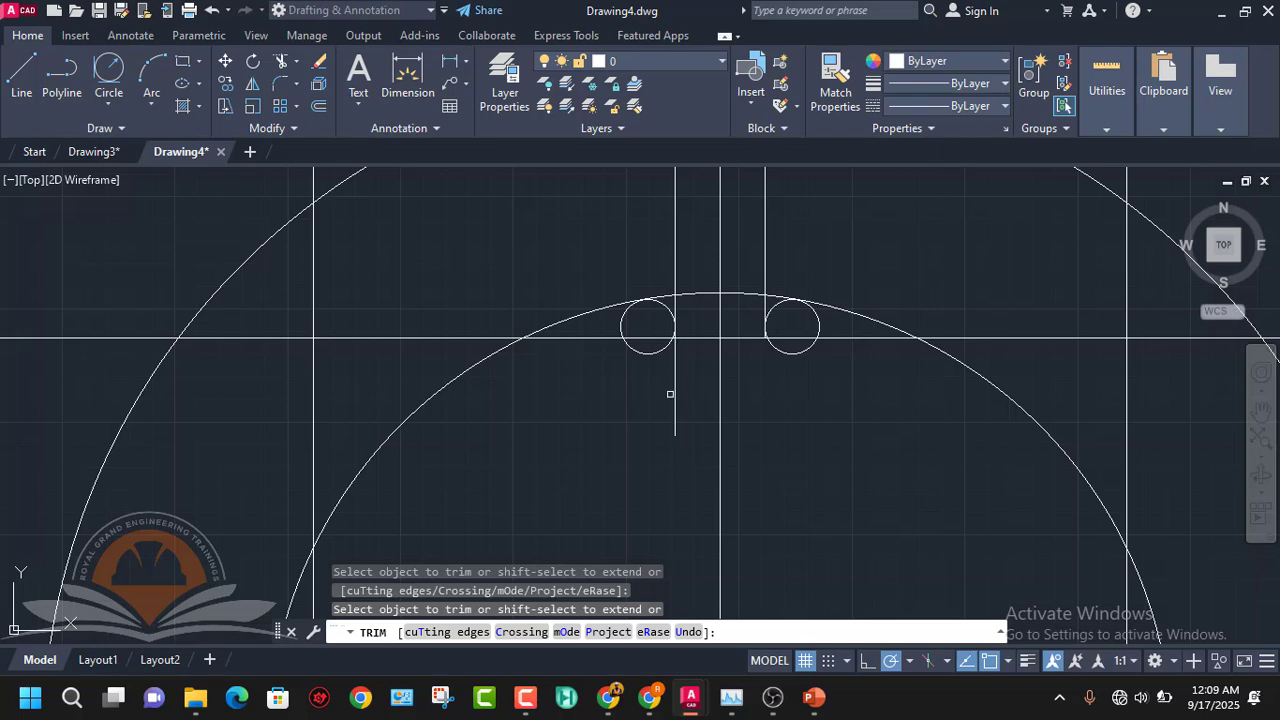
pyautogui.click(677, 397)
pyautogui.click(671, 386)
pyautogui.press('Return')
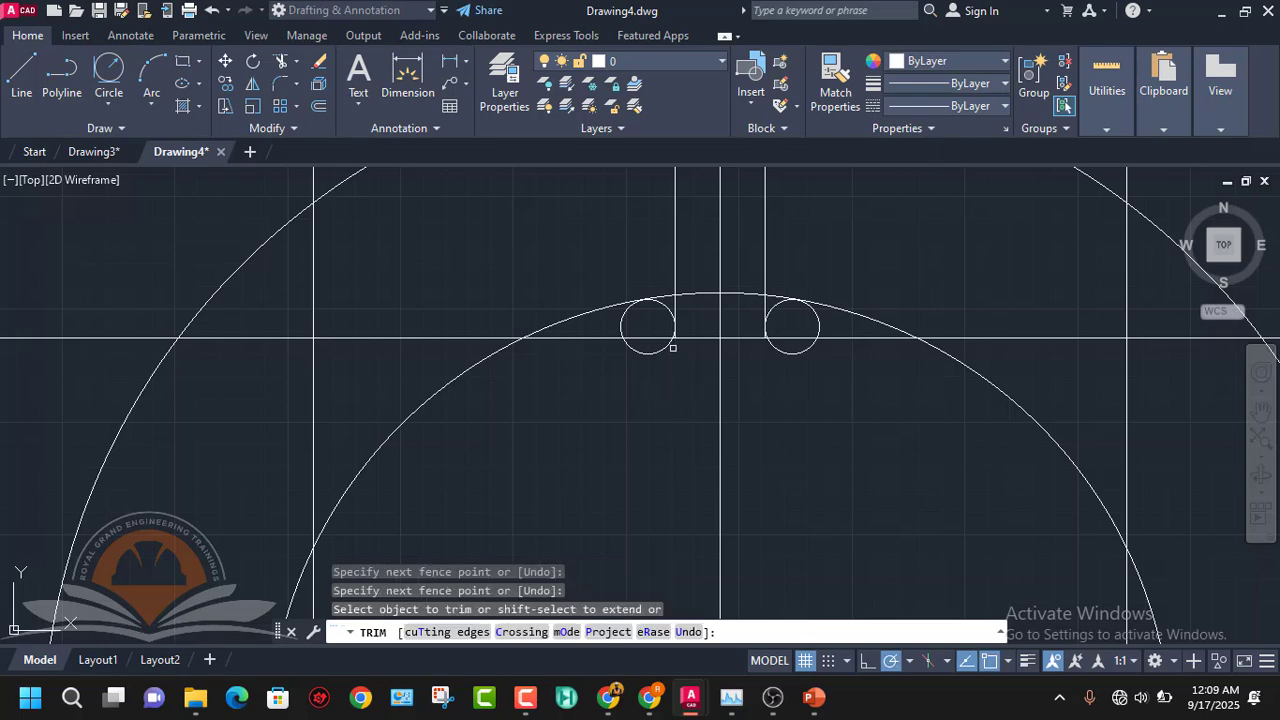
# - Trim the top notch's short horizontal gaps between verticals and radius 3 circles, and the inner circle pieces from the tangent points to the verticals
pyautogui.scroll(8, 666, 329)
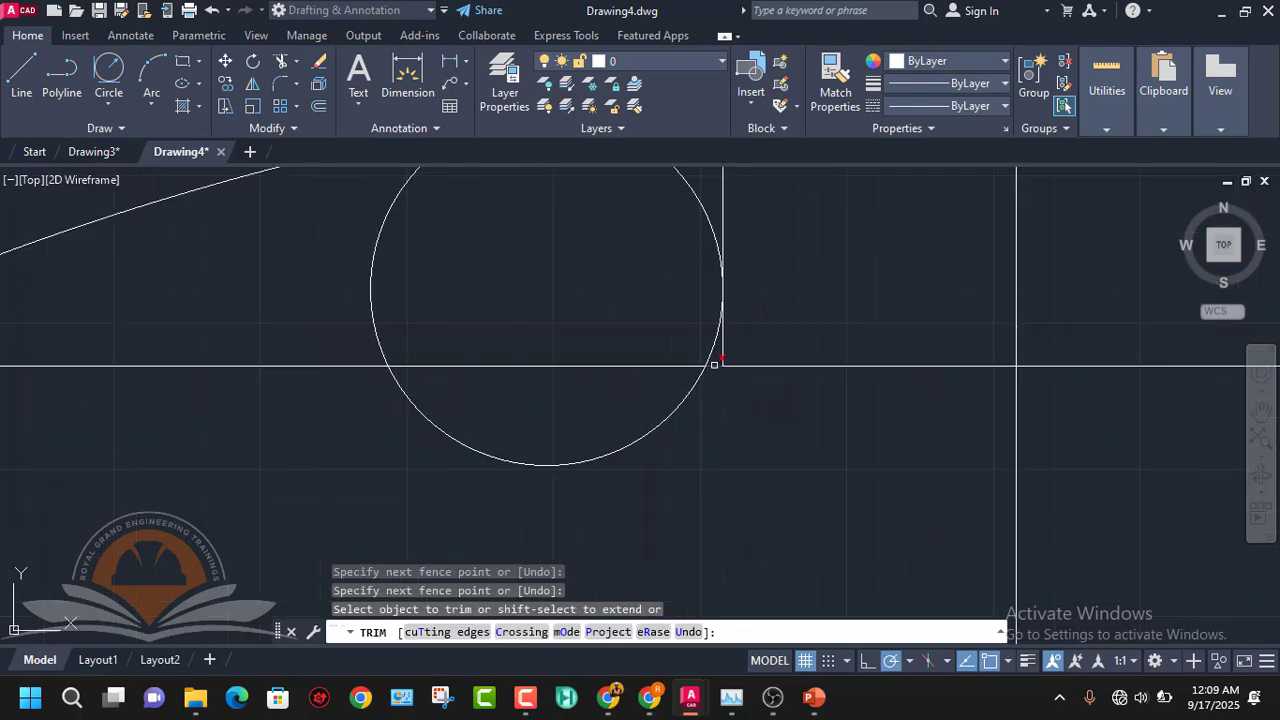
pyautogui.click(714, 365)
pyautogui.moveTo(823, 370); pyautogui.dragTo(425, 391, button='middle')
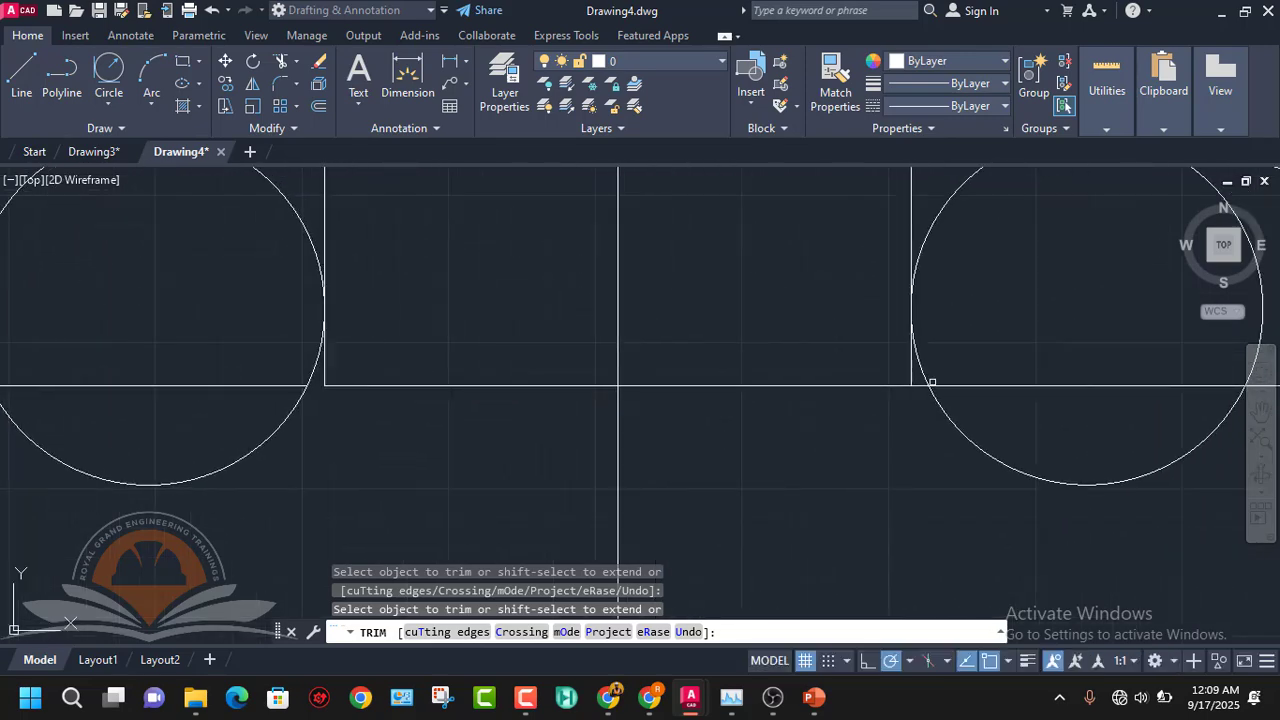
pyautogui.scroll(-4, 937, 393)
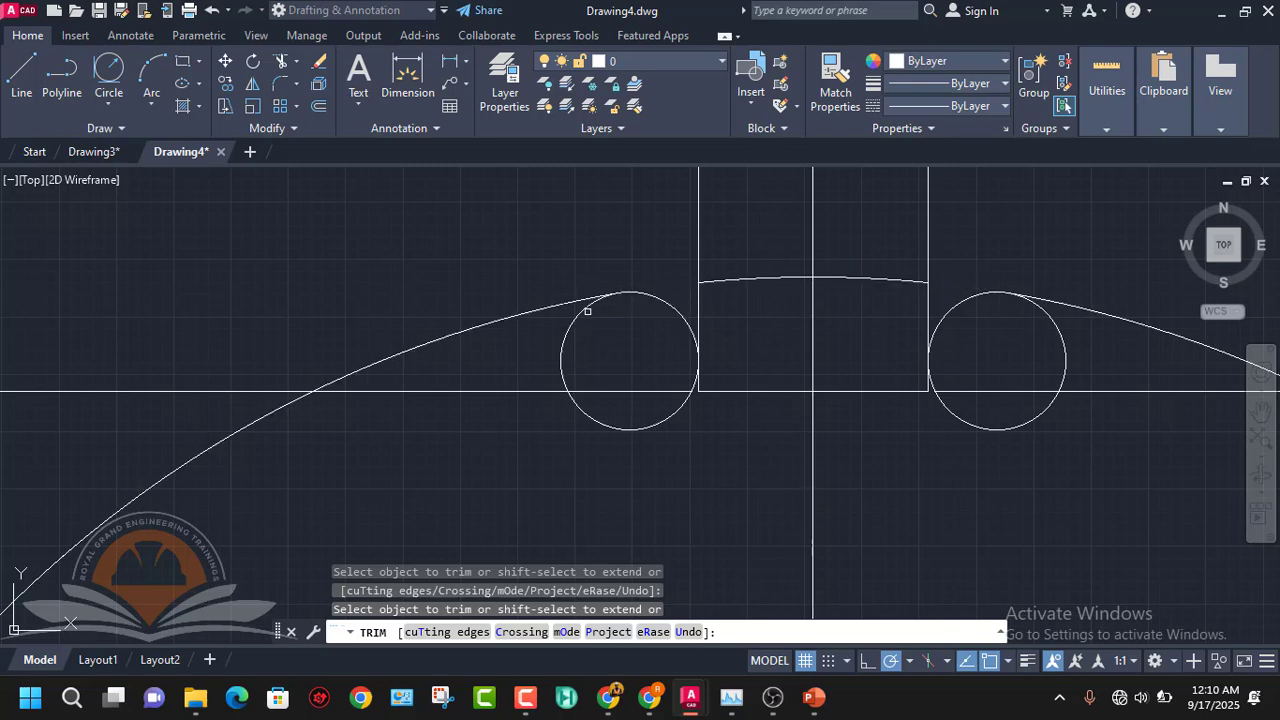
# - Trim the top notch's surplus circle arcs and the verticals above the tangent points, keeping the rounded corners, and end the Trim command
pyautogui.click(587, 311)
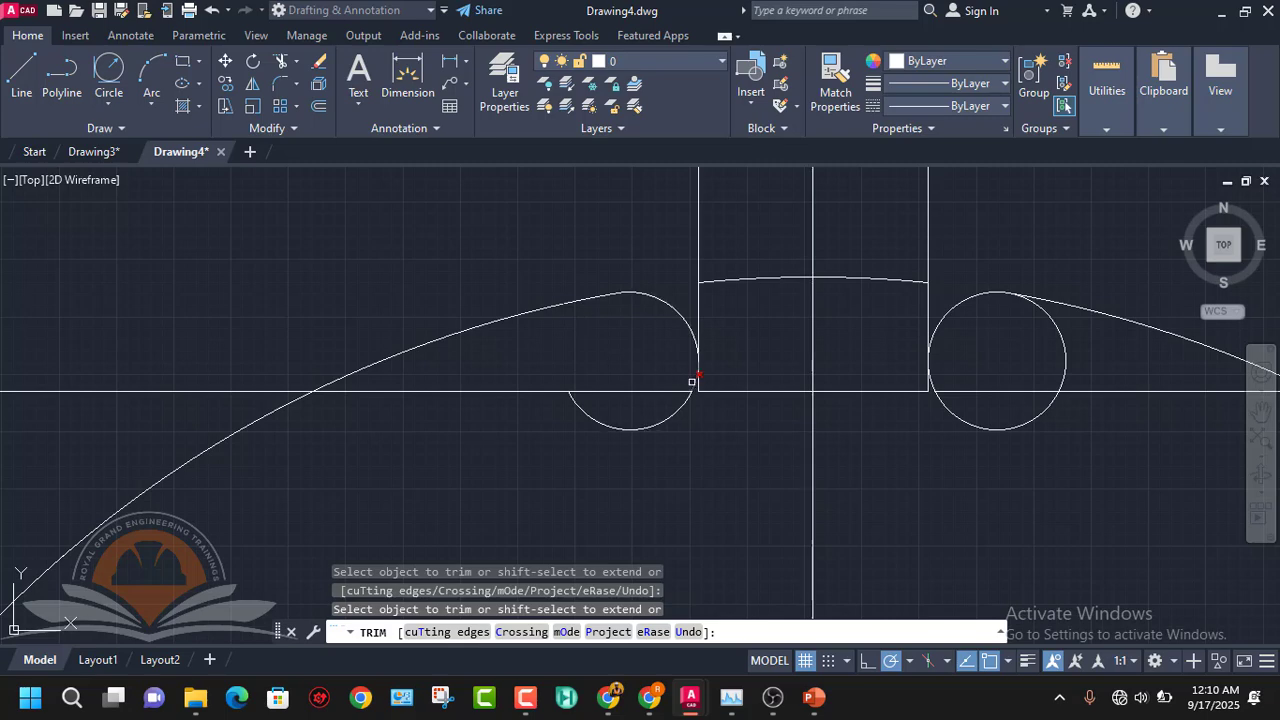
pyautogui.scroll(5, 689, 379)
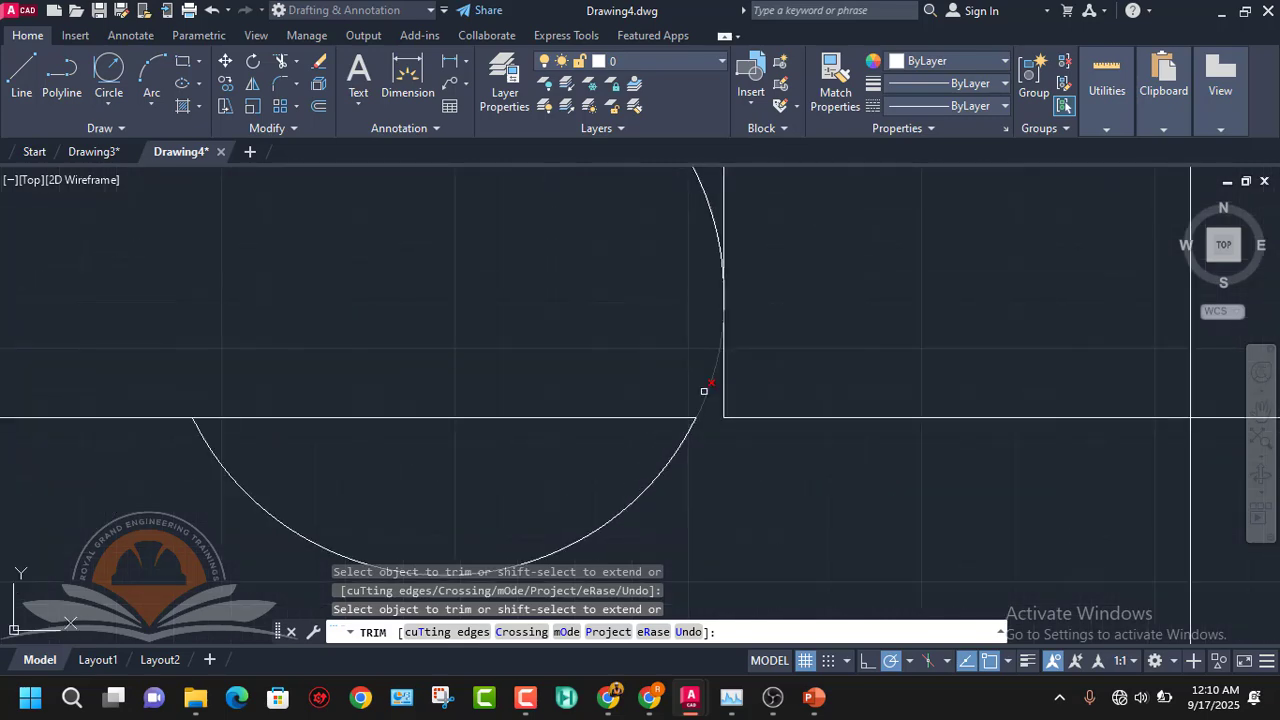
pyautogui.click(705, 390)
pyautogui.scroll(-4, 705, 390)
pyautogui.click(713, 303)
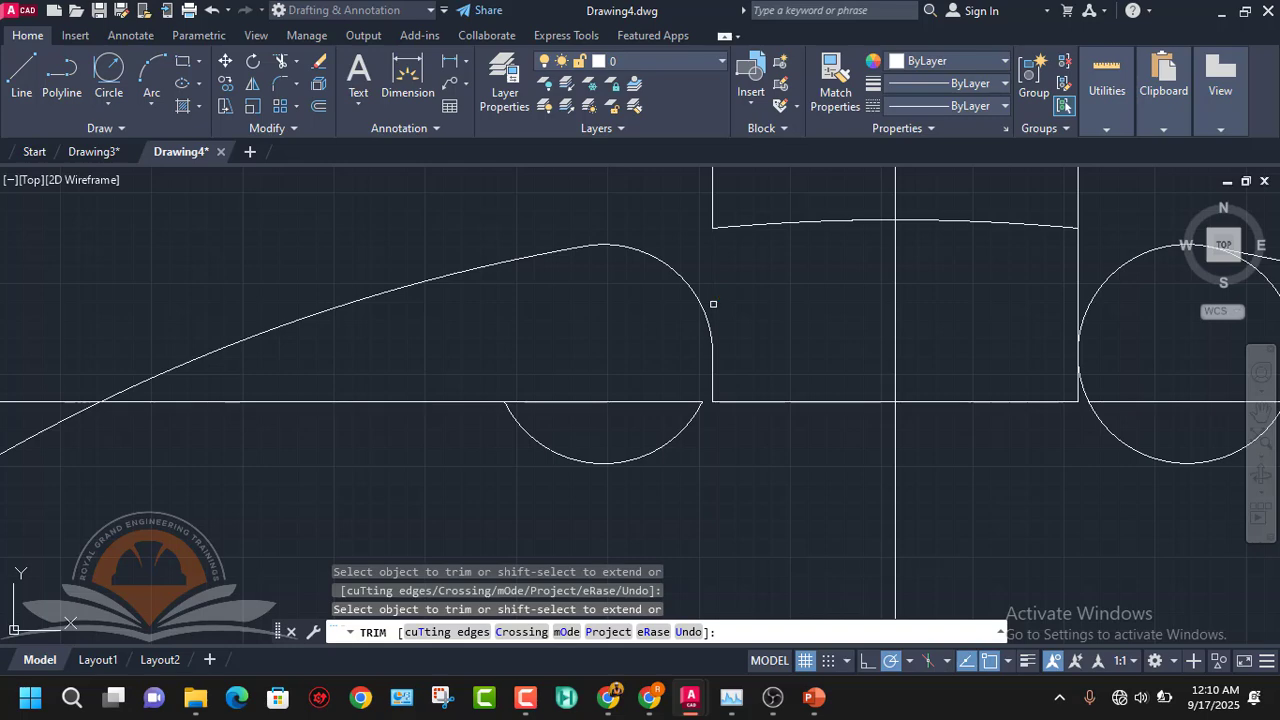
pyautogui.scroll(-4, 716, 312)
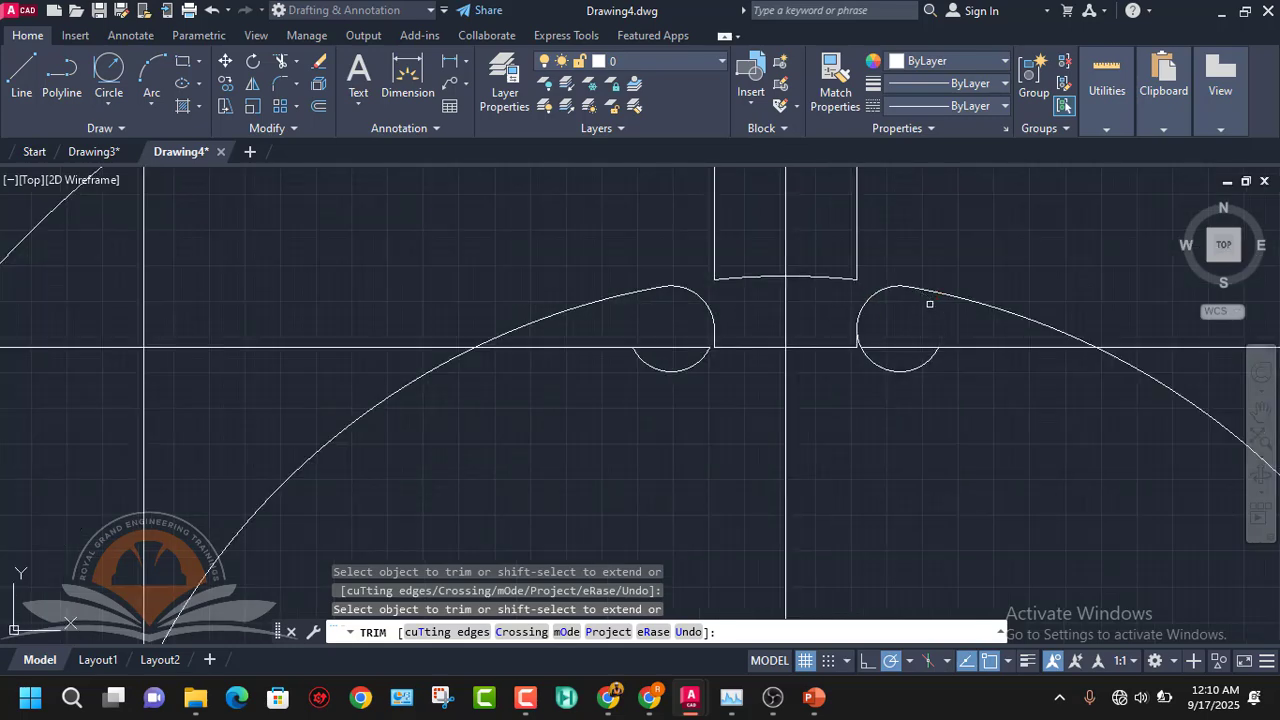
pyautogui.scroll(4, 871, 358)
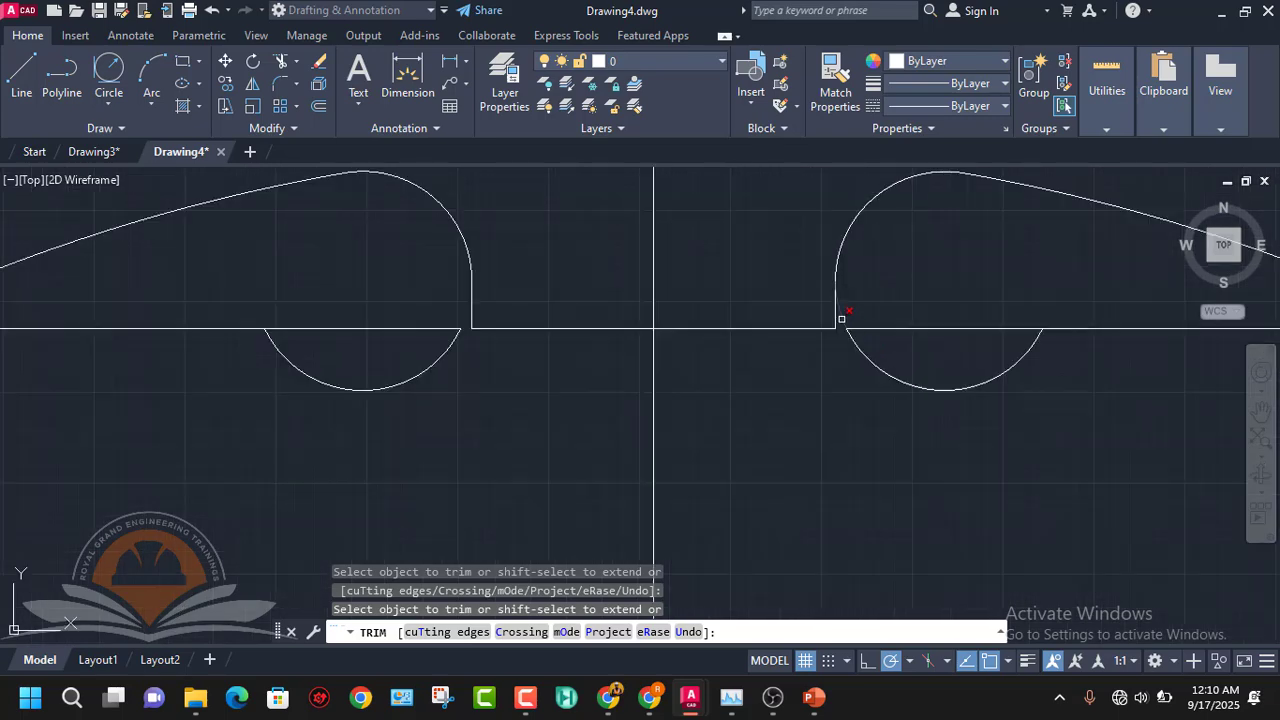
pyautogui.press('Escape')
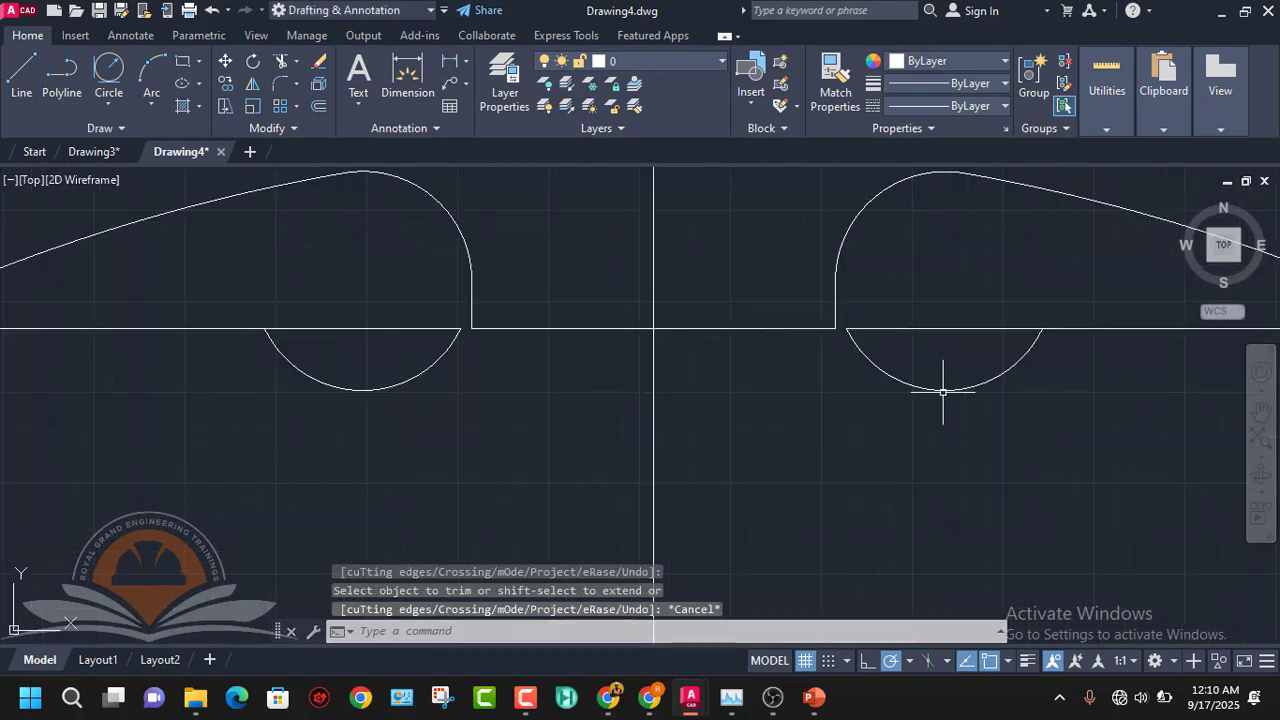
# - Erase the two radius 3 arc remainders below the top notch's horizontal line and the leftover horizontal lines on both sides
pyautogui.click(940, 389)
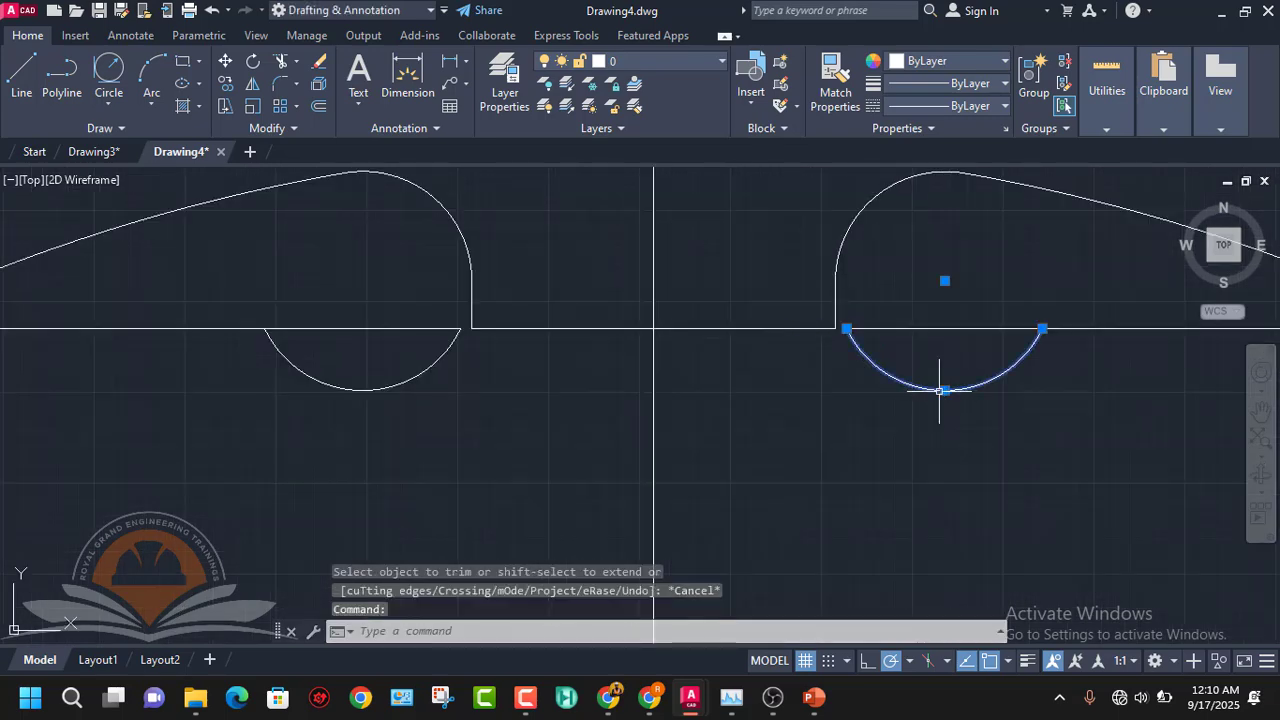
pyautogui.click(440, 357)
pyautogui.scroll(-5, 640, 414)
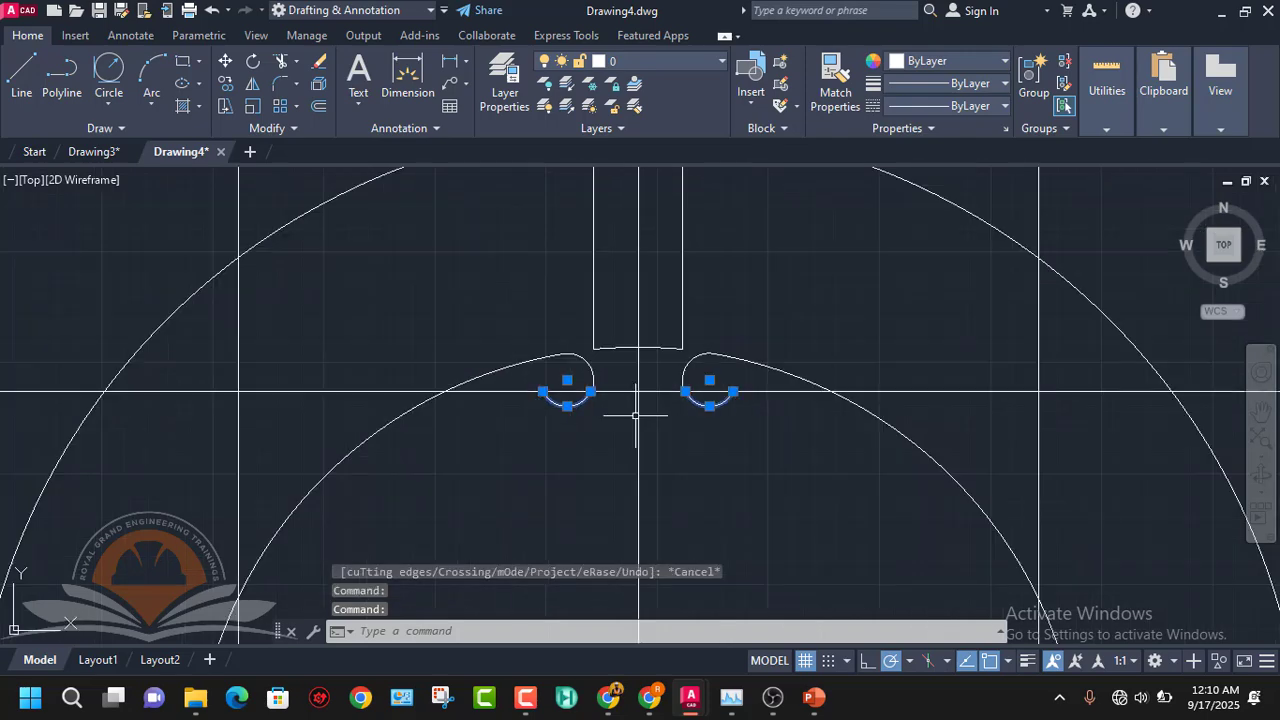
pyautogui.press('Delete')
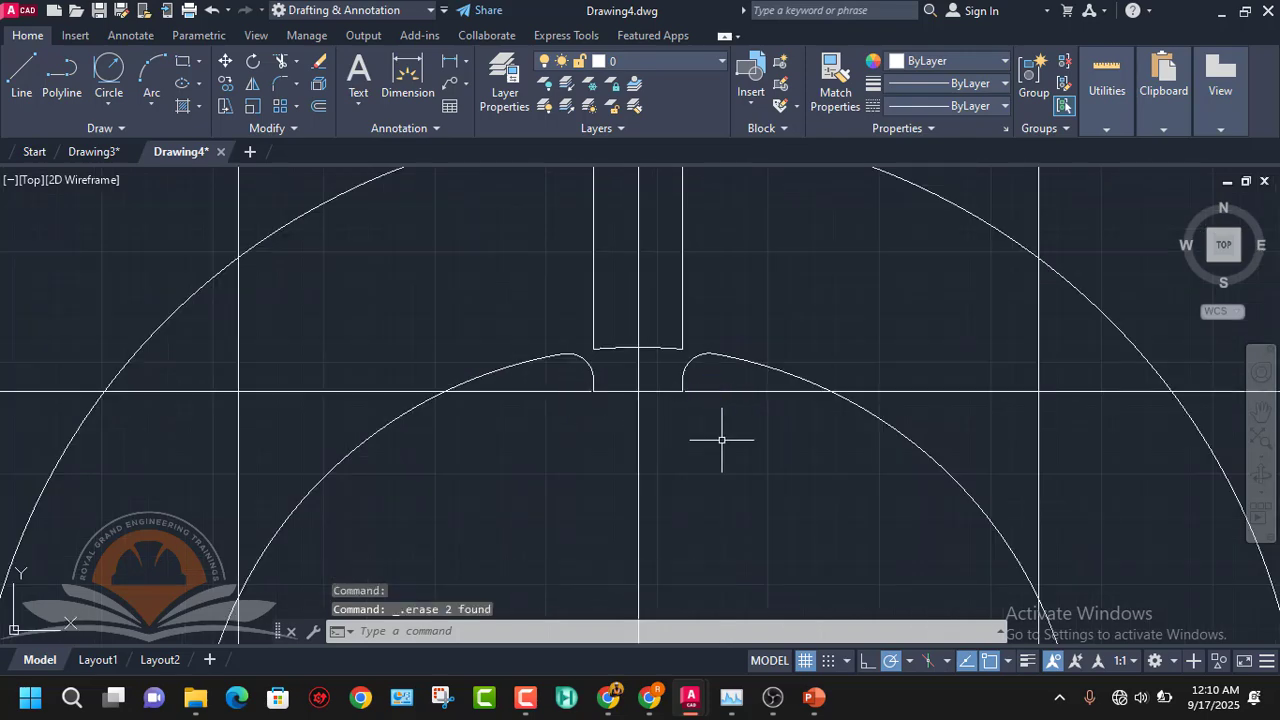
pyautogui.click(697, 391)
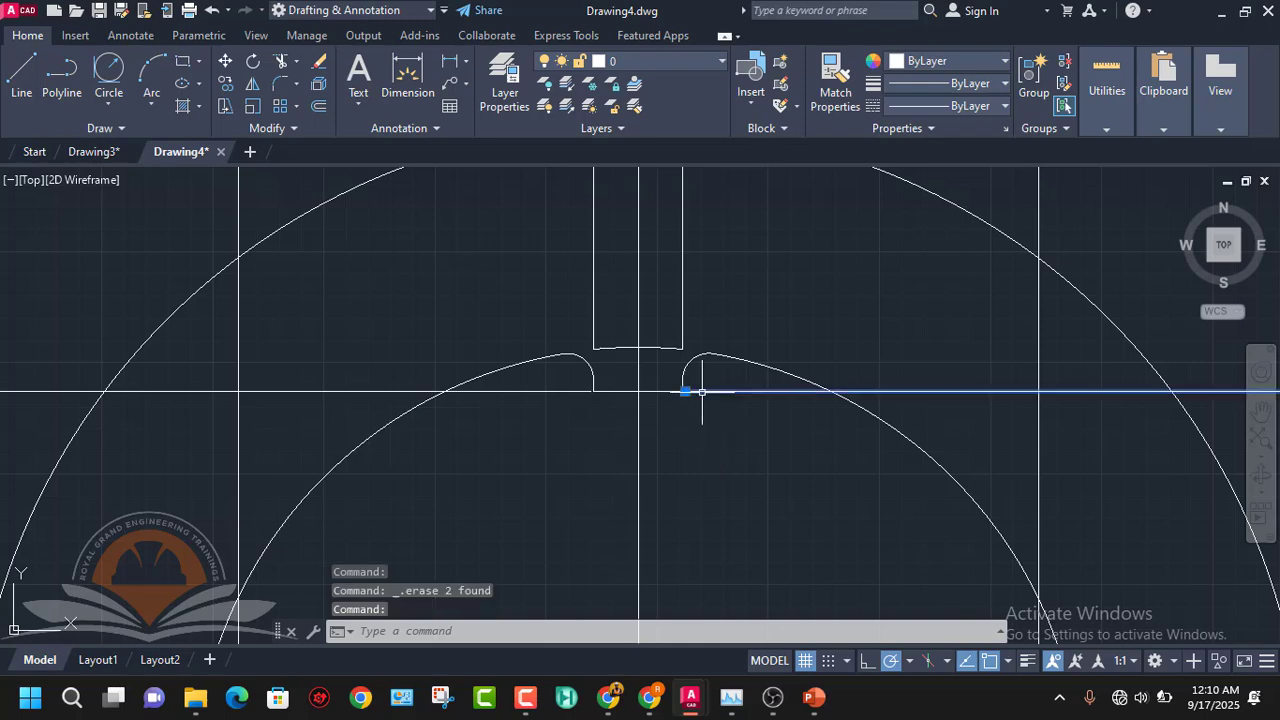
pyautogui.scroll(-5, 591, 403)
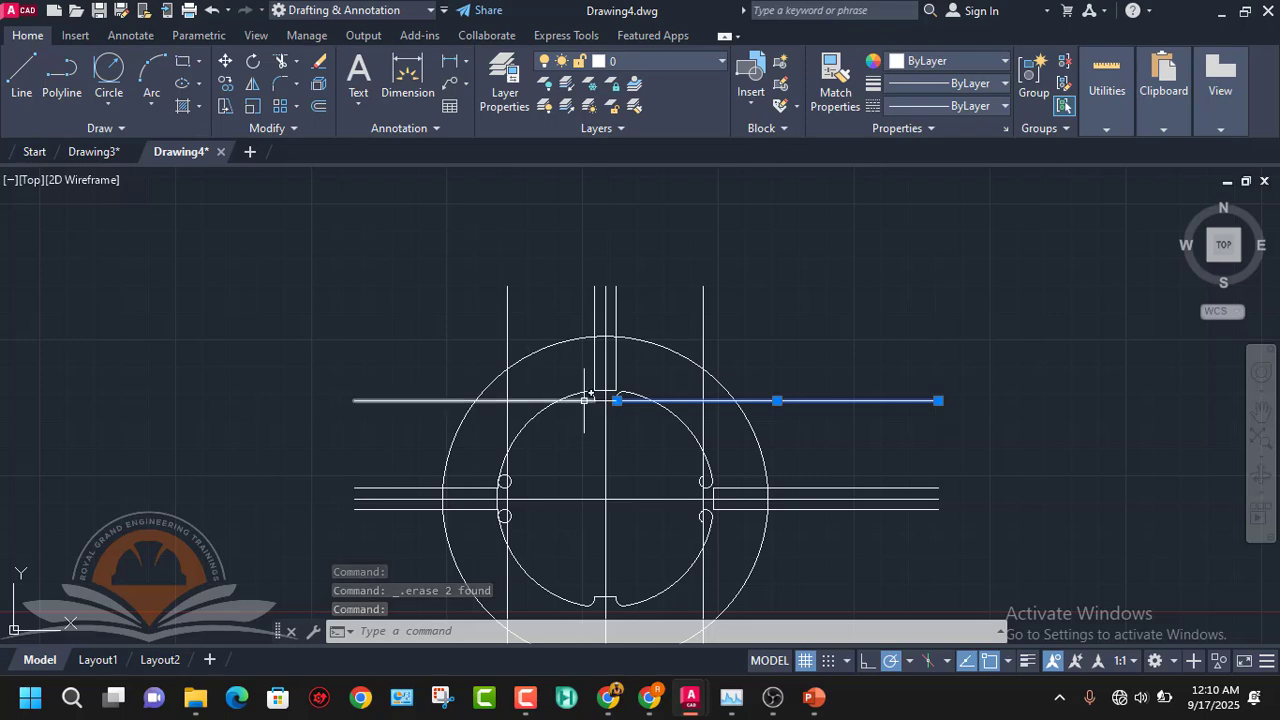
pyautogui.click(584, 402)
pyautogui.press('Delete')
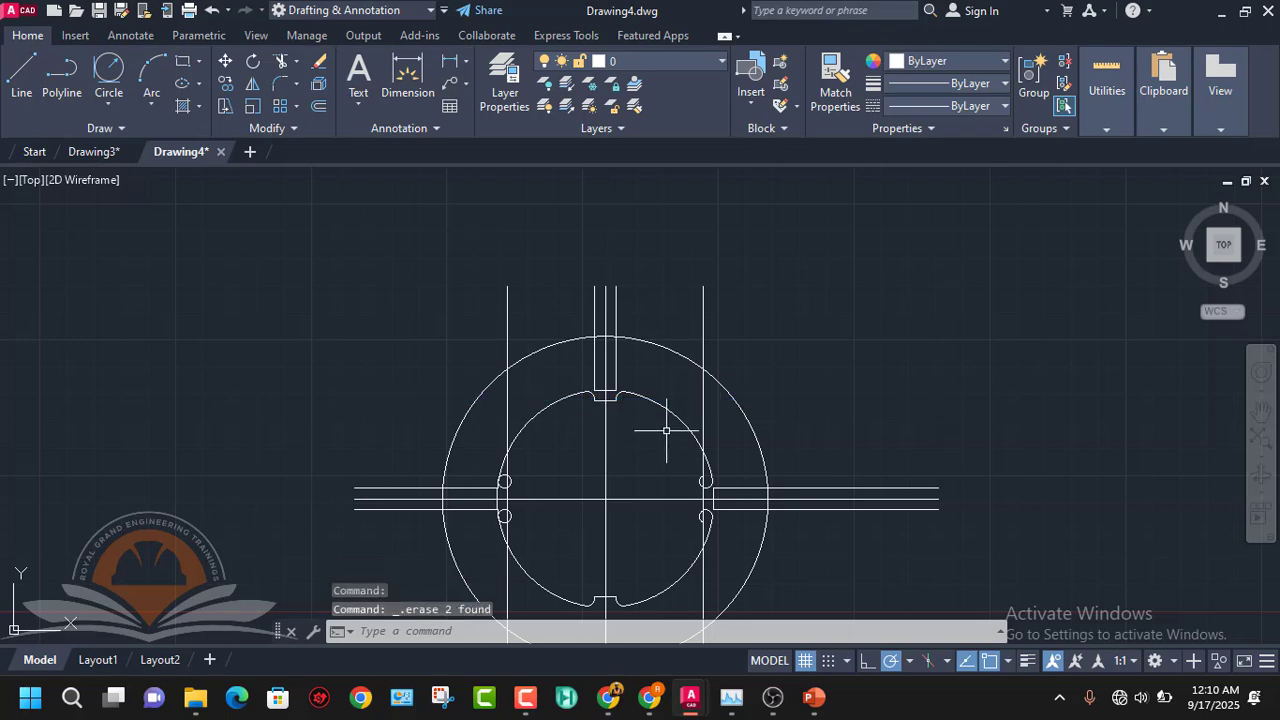
# - Erase the two leftover vertical lines and the inner circle fragment above the top notch
pyautogui.scroll(2, 605, 325)
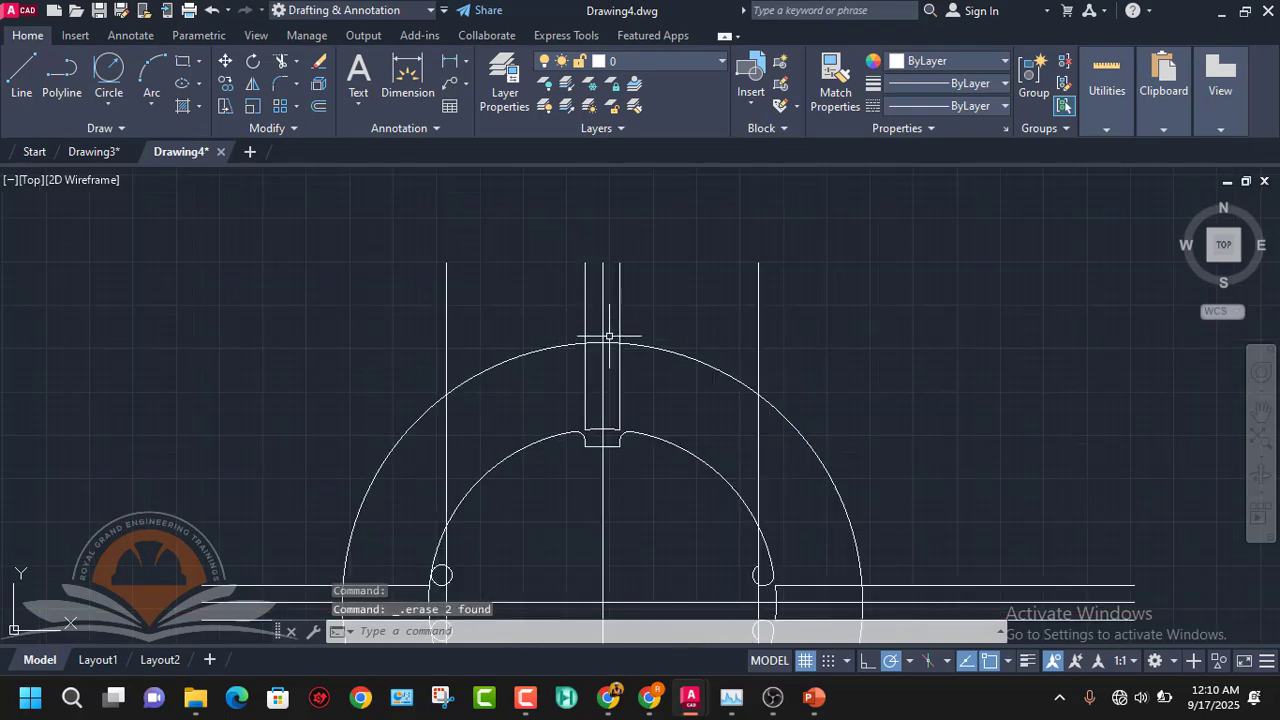
pyautogui.click(620, 385)
pyautogui.click(603, 430)
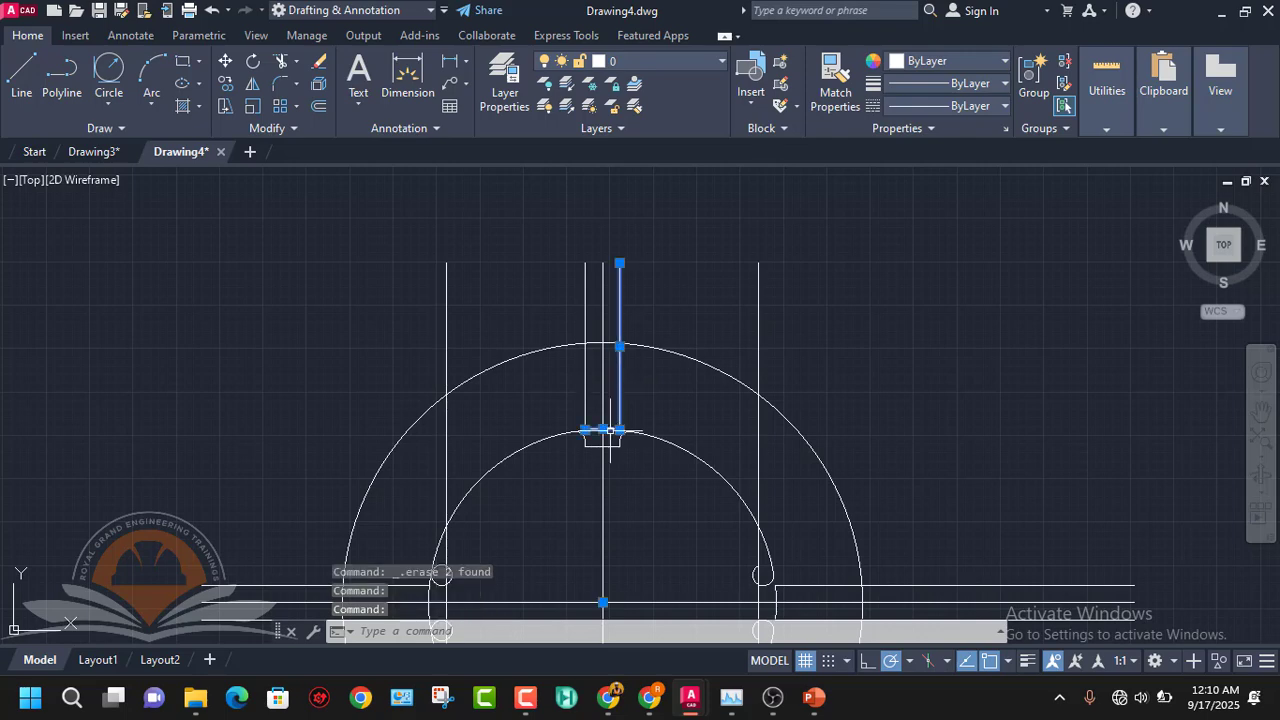
pyautogui.click(585, 395)
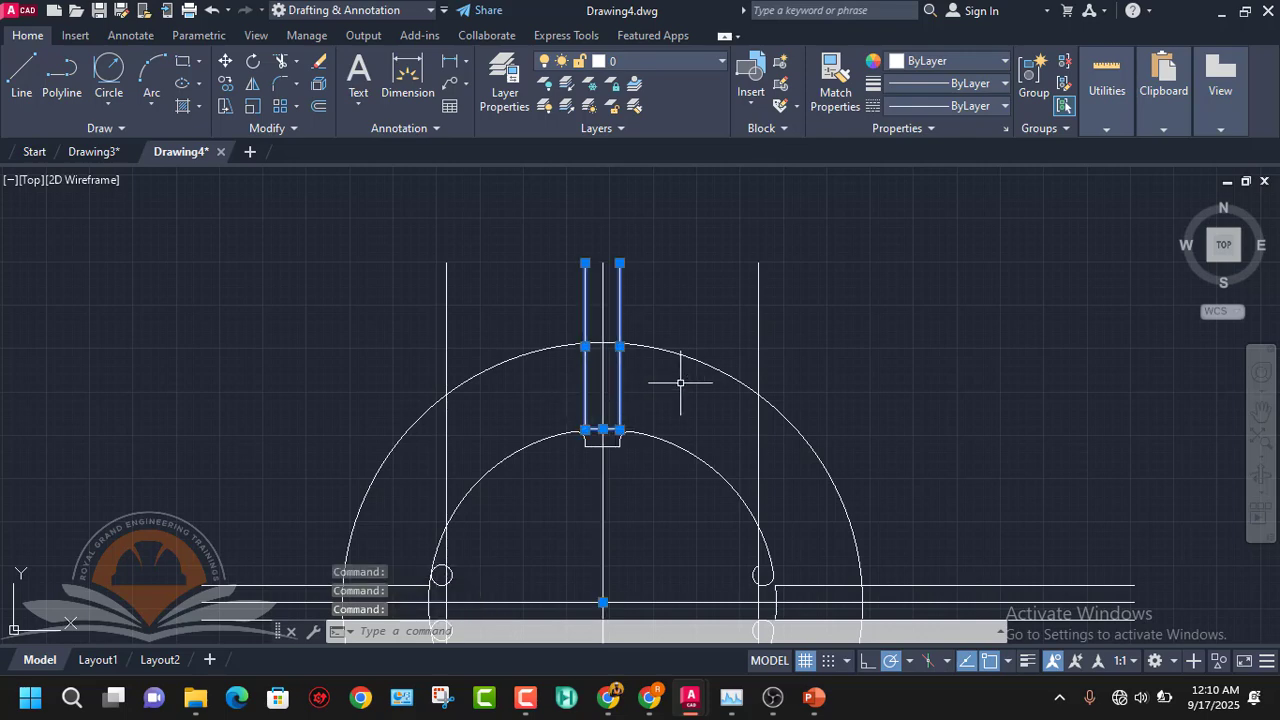
pyautogui.press('Delete')
# - Erase the right notch's two outer horizontal lines, the inner circle fragment between them and the two leftover radius 3 arcs
pyautogui.scroll(-2, 680, 382)
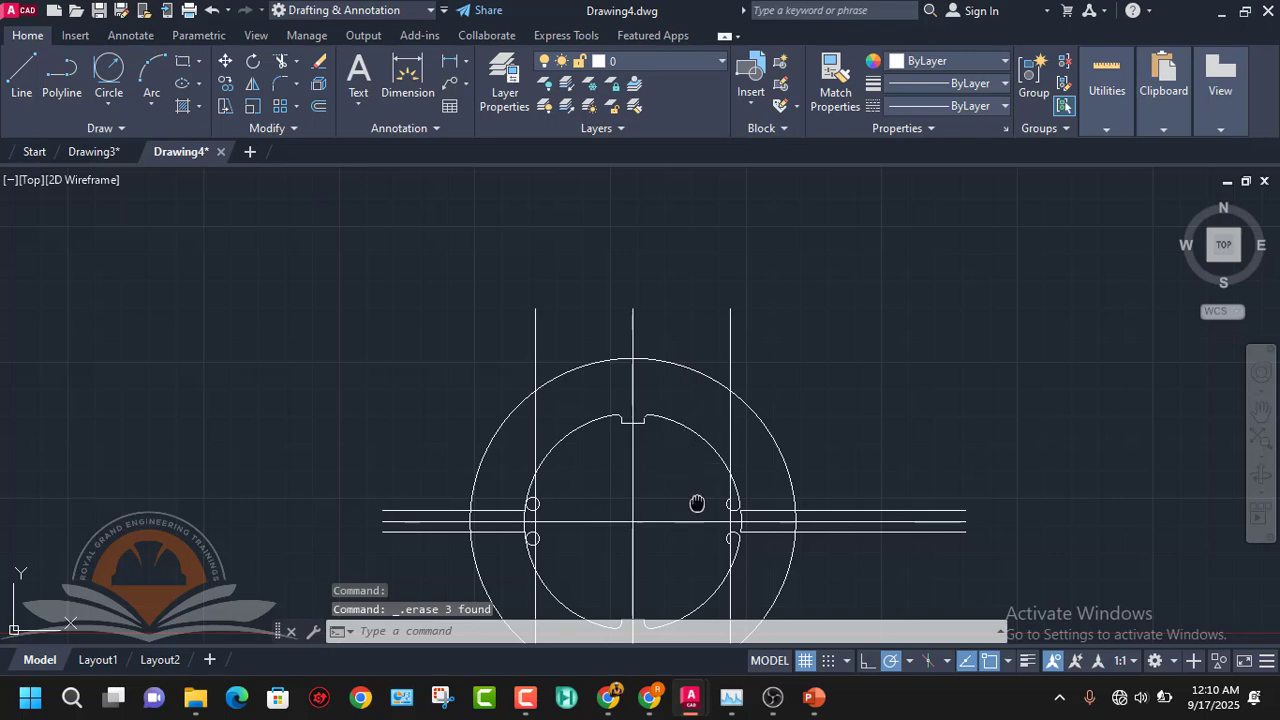
pyautogui.moveTo(694, 506); pyautogui.dragTo(694, 418, button='middle')
pyautogui.click(942, 463)
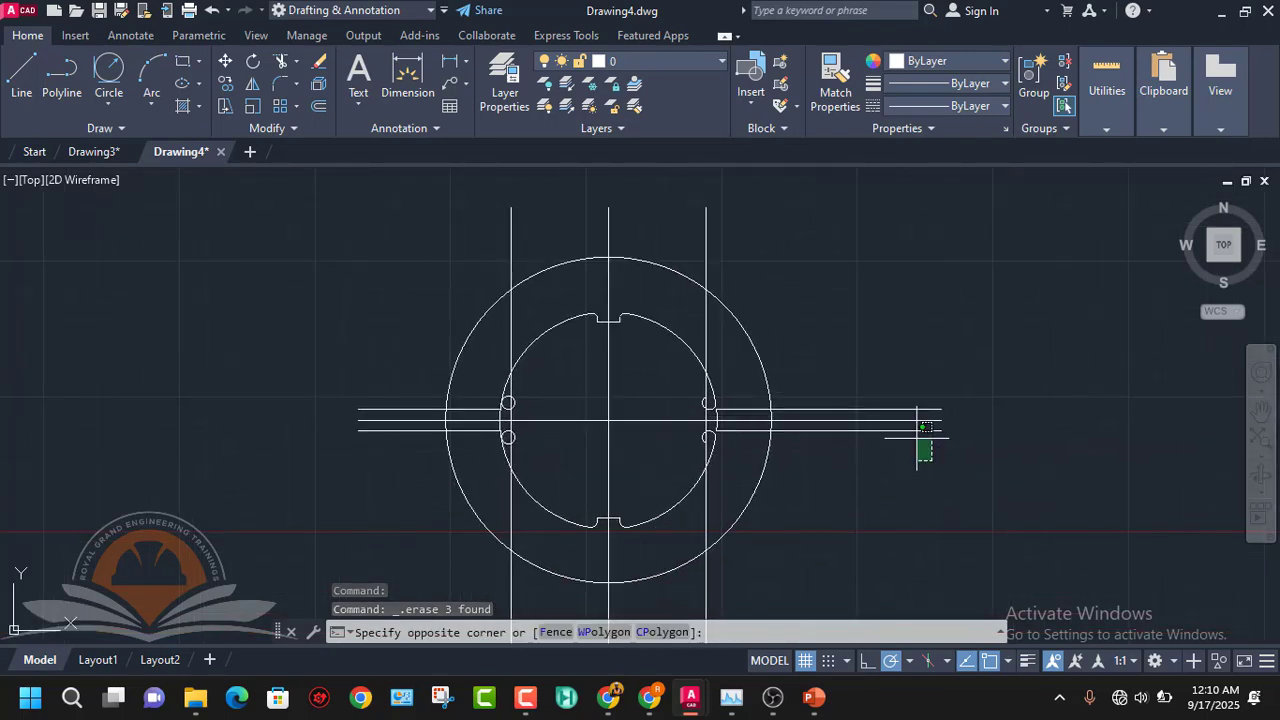
pyautogui.click(908, 404)
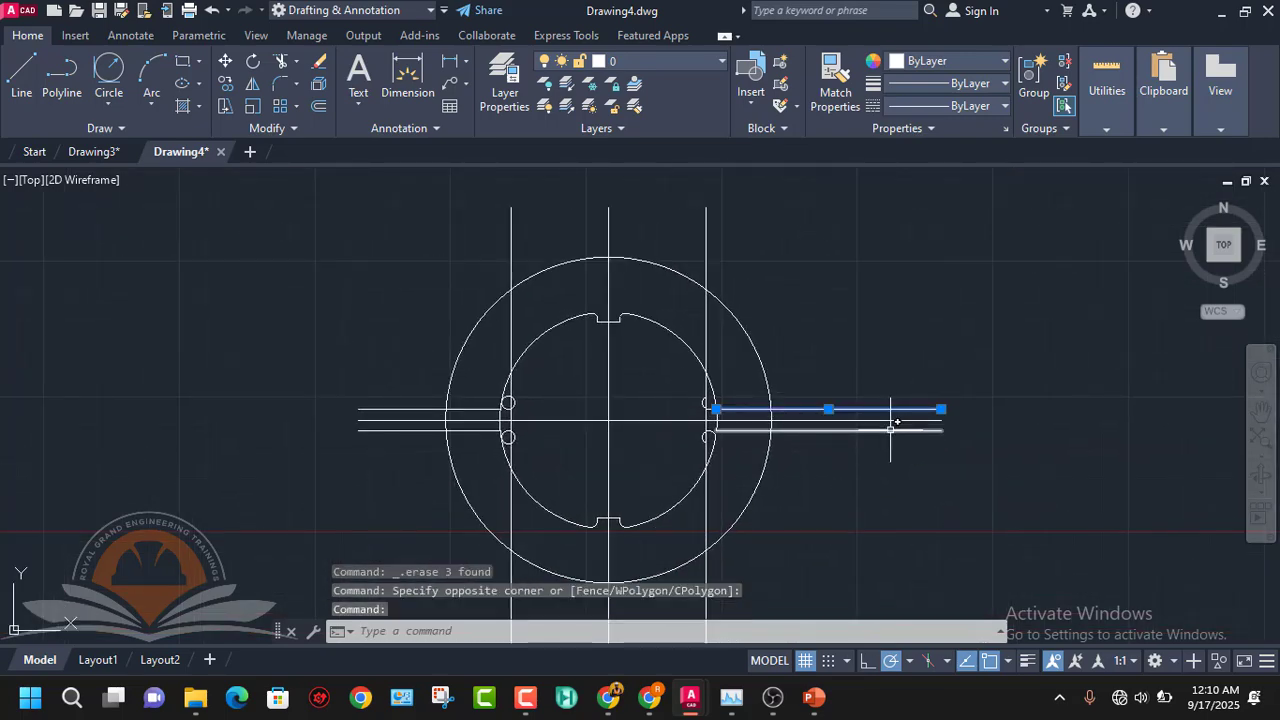
pyautogui.click(884, 430)
pyautogui.scroll(5, 715, 420)
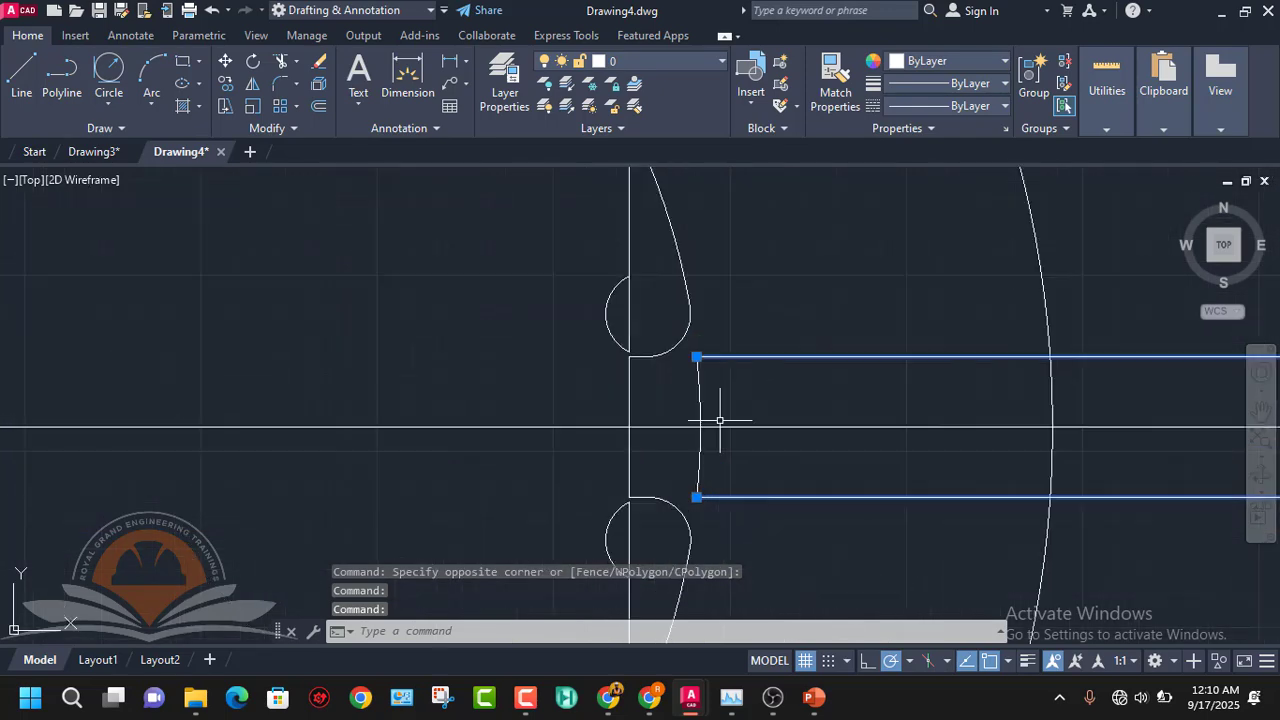
pyautogui.click(699, 400)
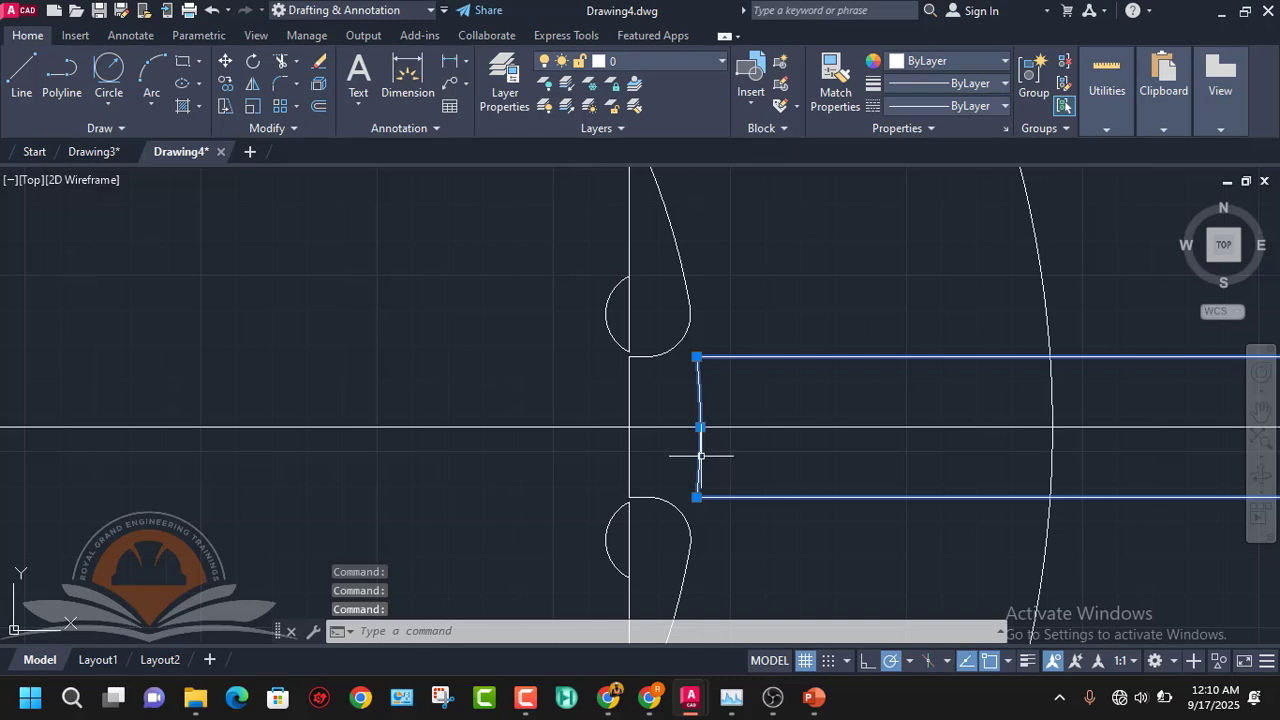
pyautogui.click(624, 507)
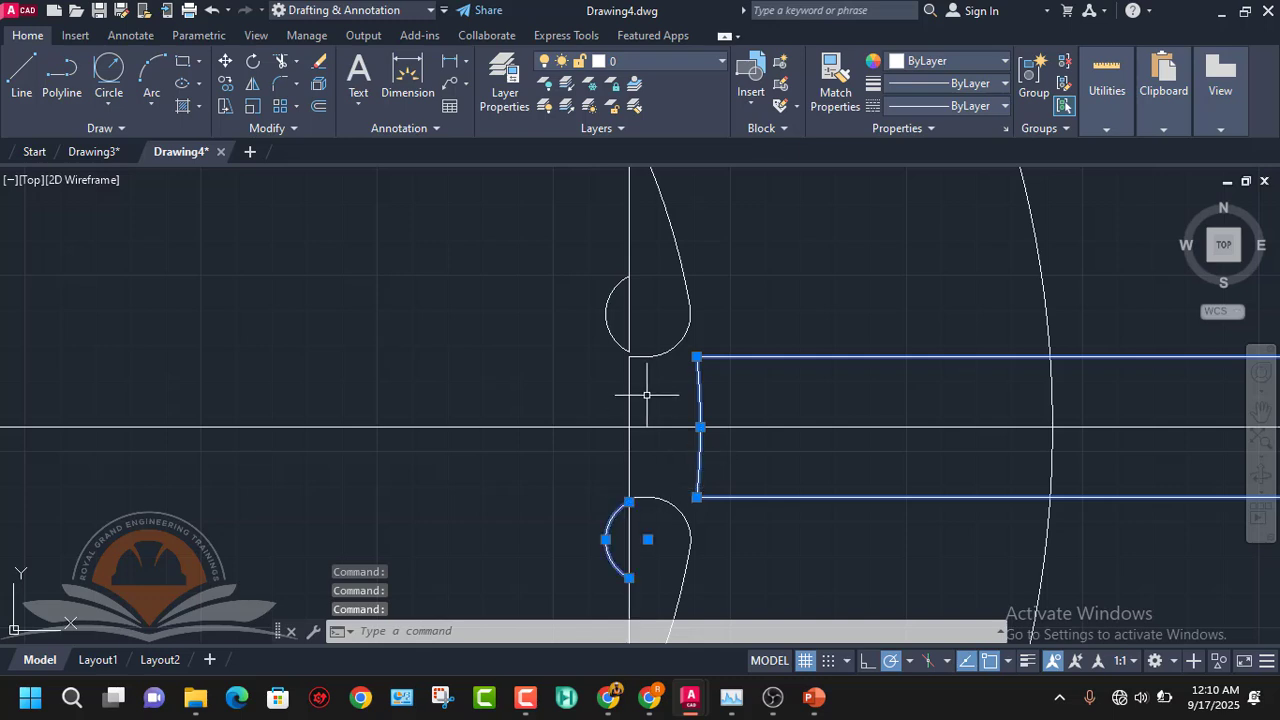
pyautogui.click(619, 347)
pyautogui.press('Delete')
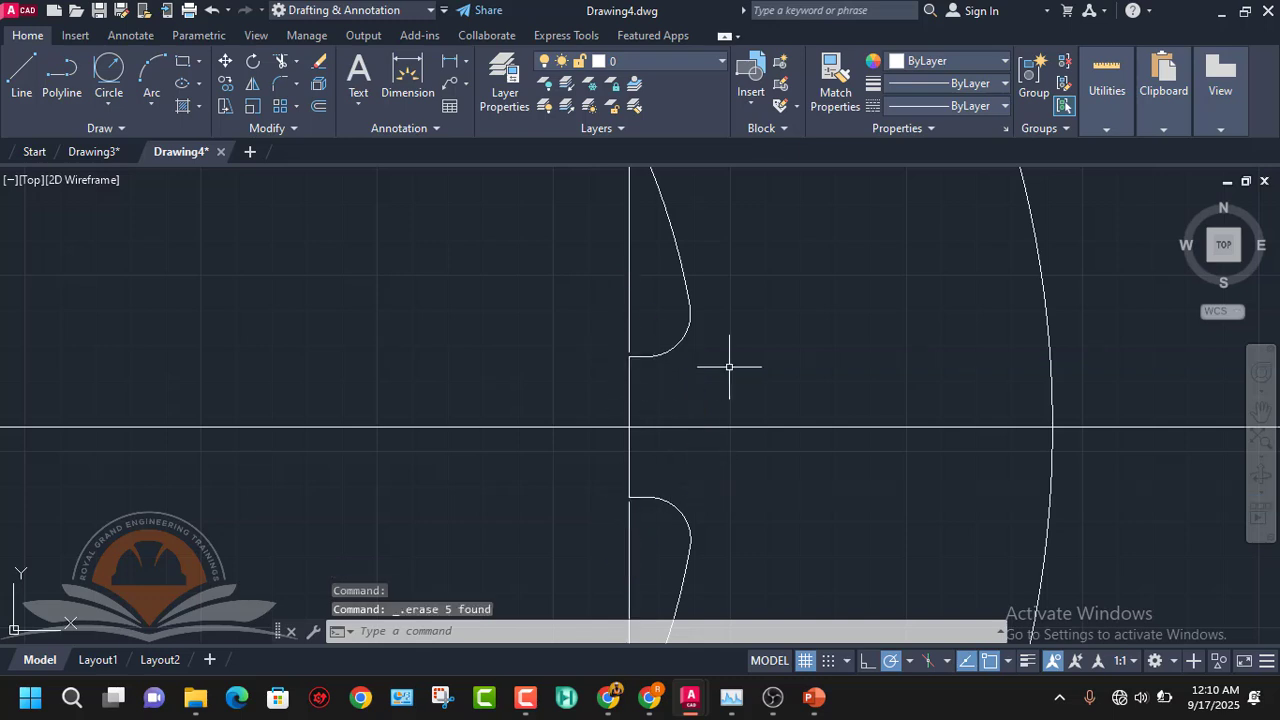
# - Erase the two leftover vertical lines above and below the right notch
pyautogui.click(628, 332)
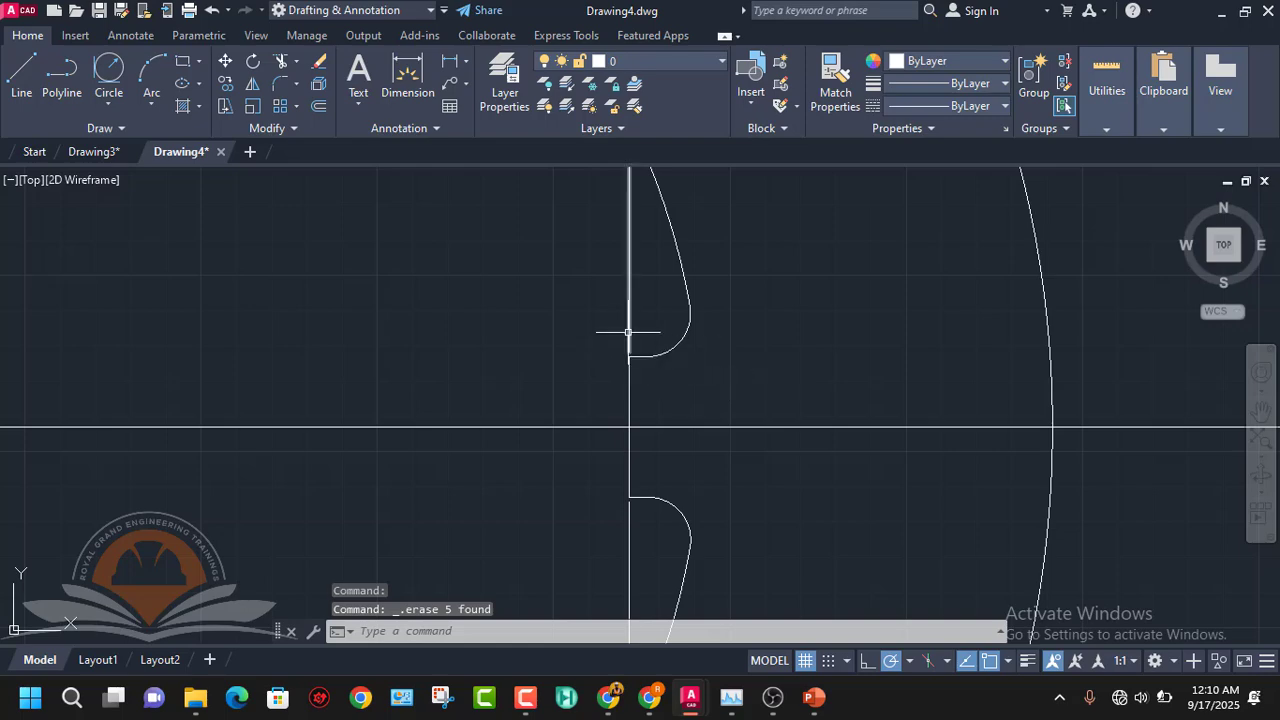
pyautogui.click(630, 524)
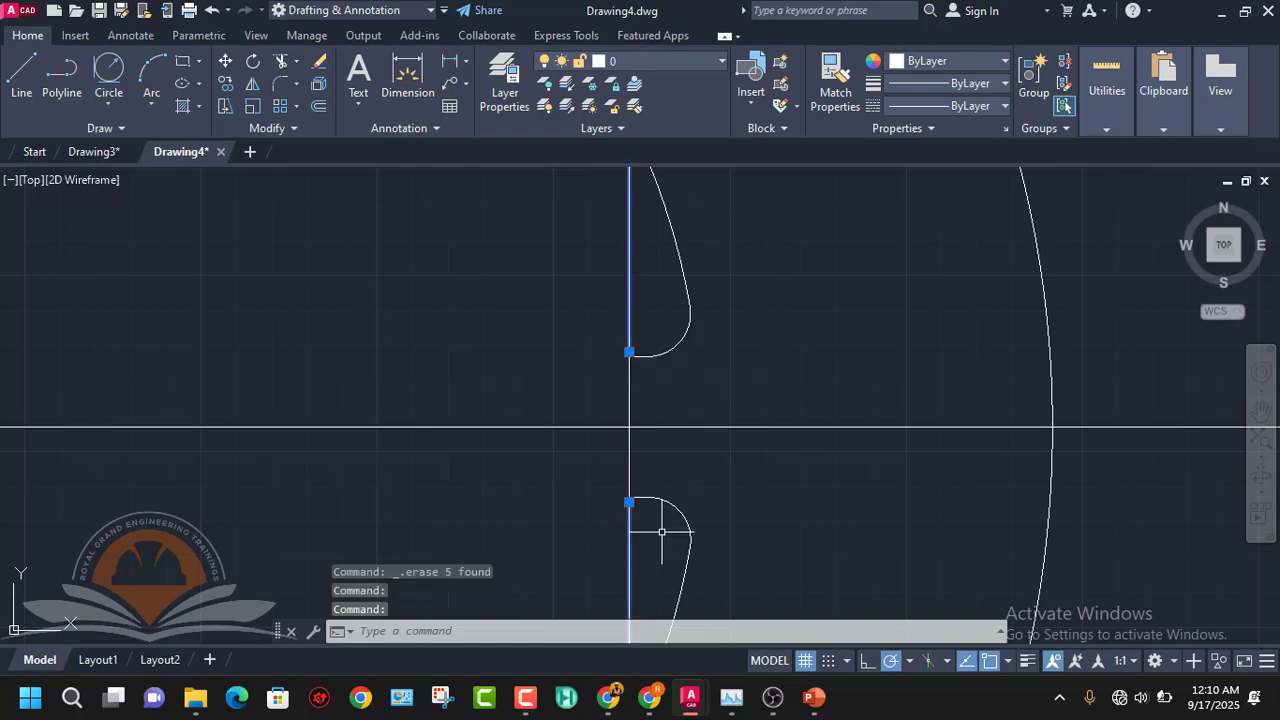
pyautogui.press('Delete')
# - Stretch the inner ends of the left notch's two outer horizontal lines past the vertical line and both radius 3 circles
pyautogui.scroll(-3, 643, 522)
pyautogui.scroll(1, 615, 470)
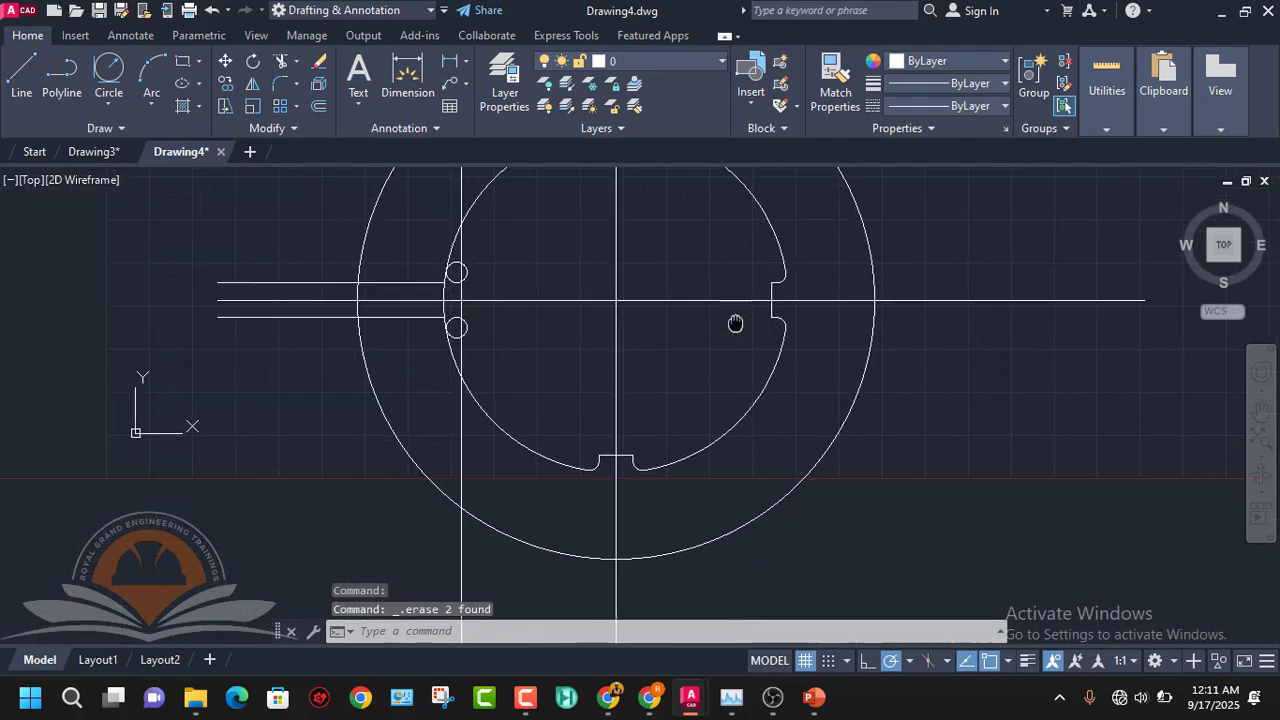
pyautogui.scroll(4, 486, 391)
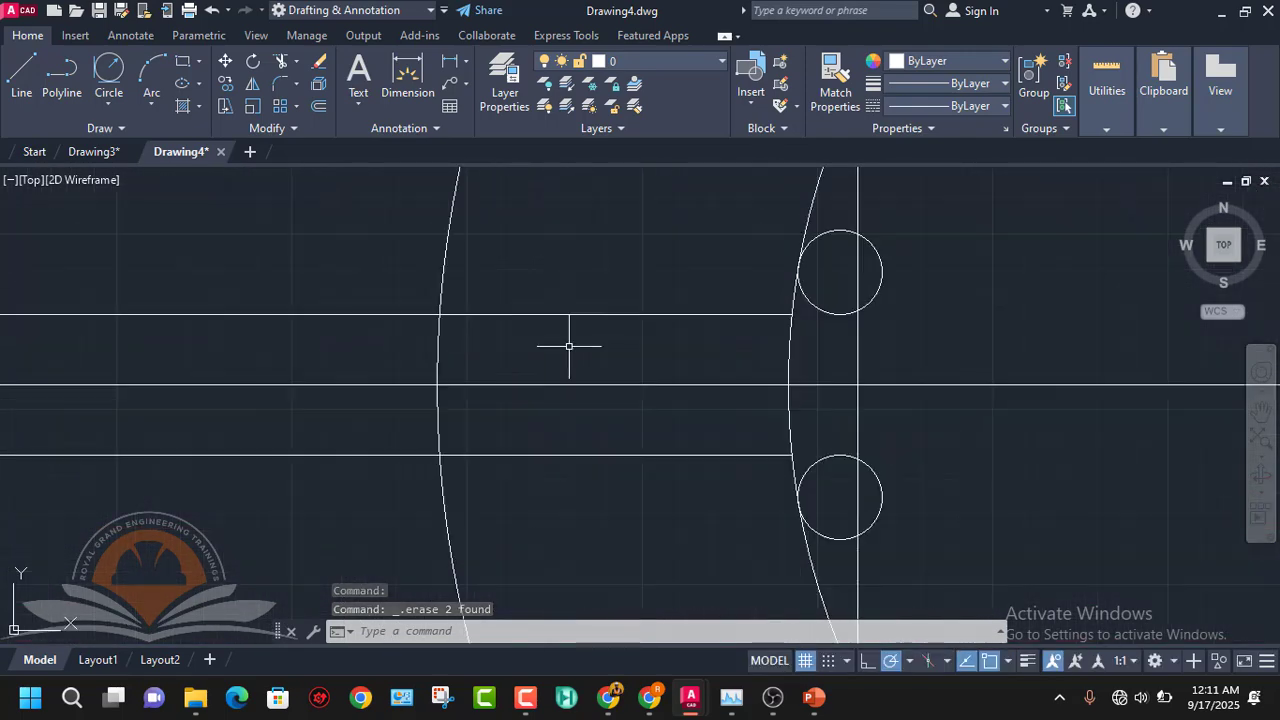
pyautogui.moveTo(704, 315)
pyautogui.mouseDown(button='middle')
pyautogui.moveTo(671, 340)
pyautogui.moveTo(500, 337)
pyautogui.mouseUp(button='middle')
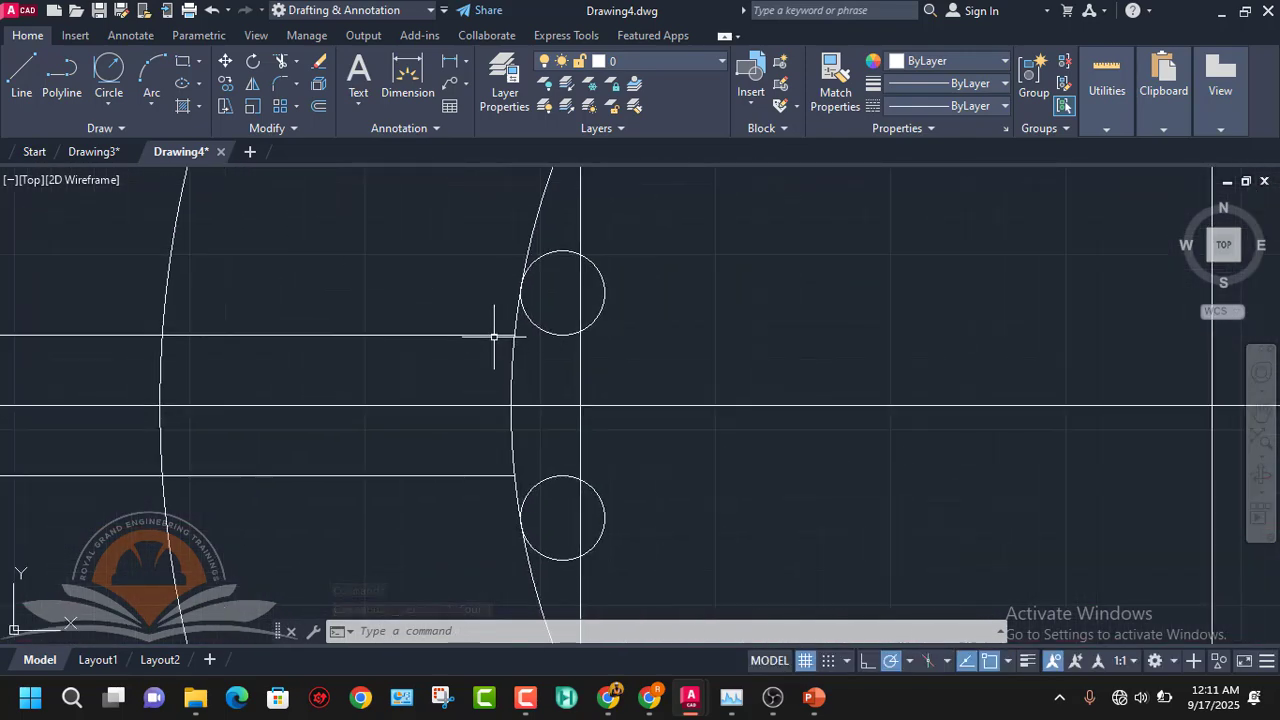
pyautogui.click(494, 335)
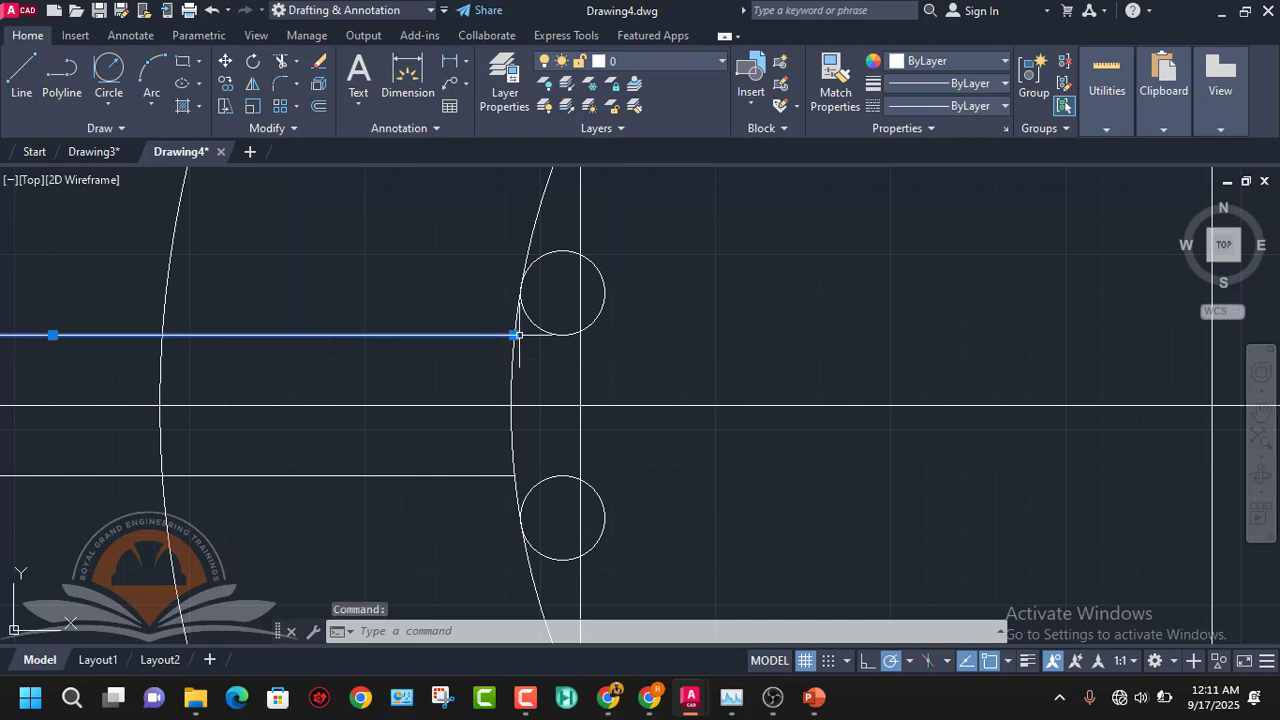
pyautogui.click(513, 335)
pyautogui.click(783, 335)
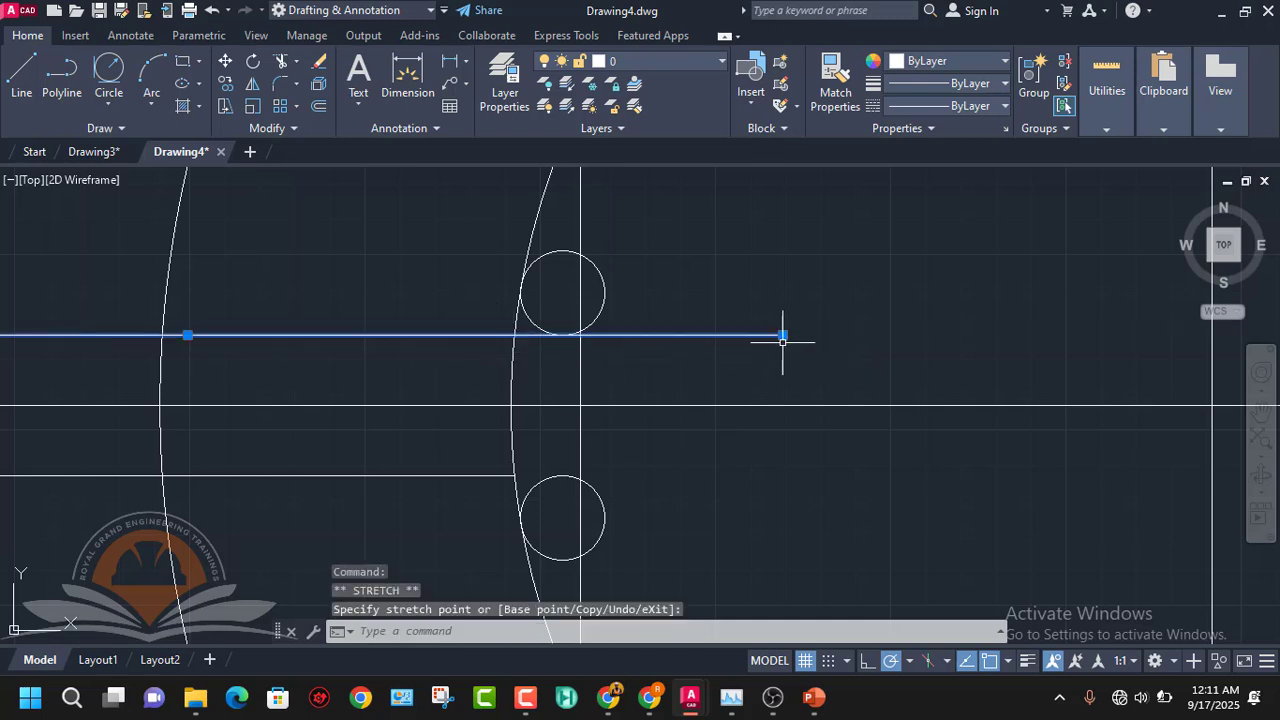
pyautogui.press('Escape')
pyautogui.click(498, 476)
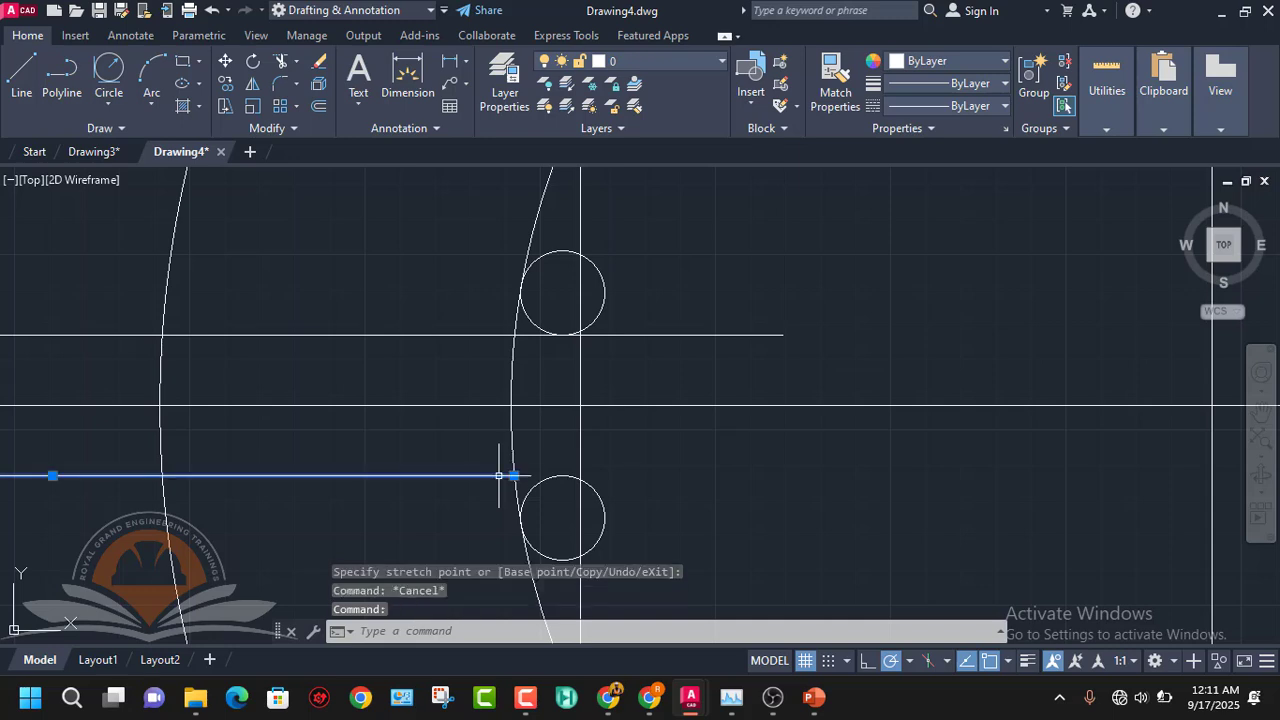
pyautogui.click(513, 476)
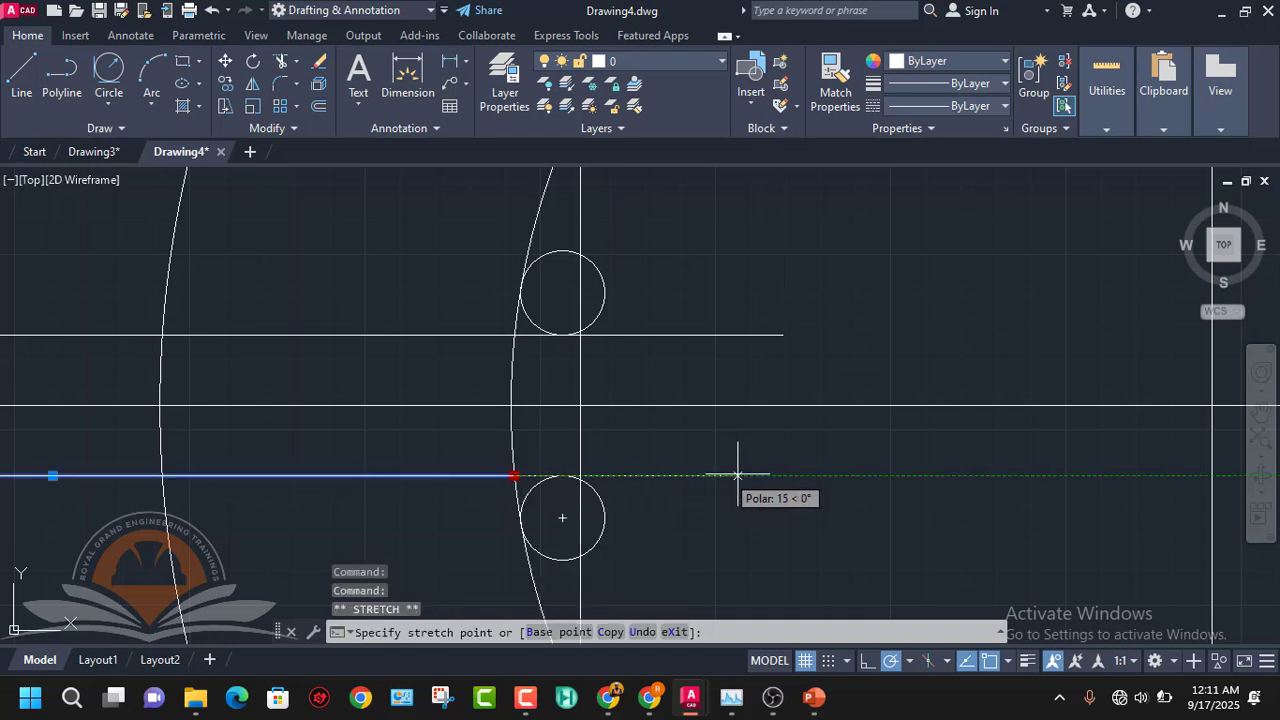
pyautogui.click(804, 476)
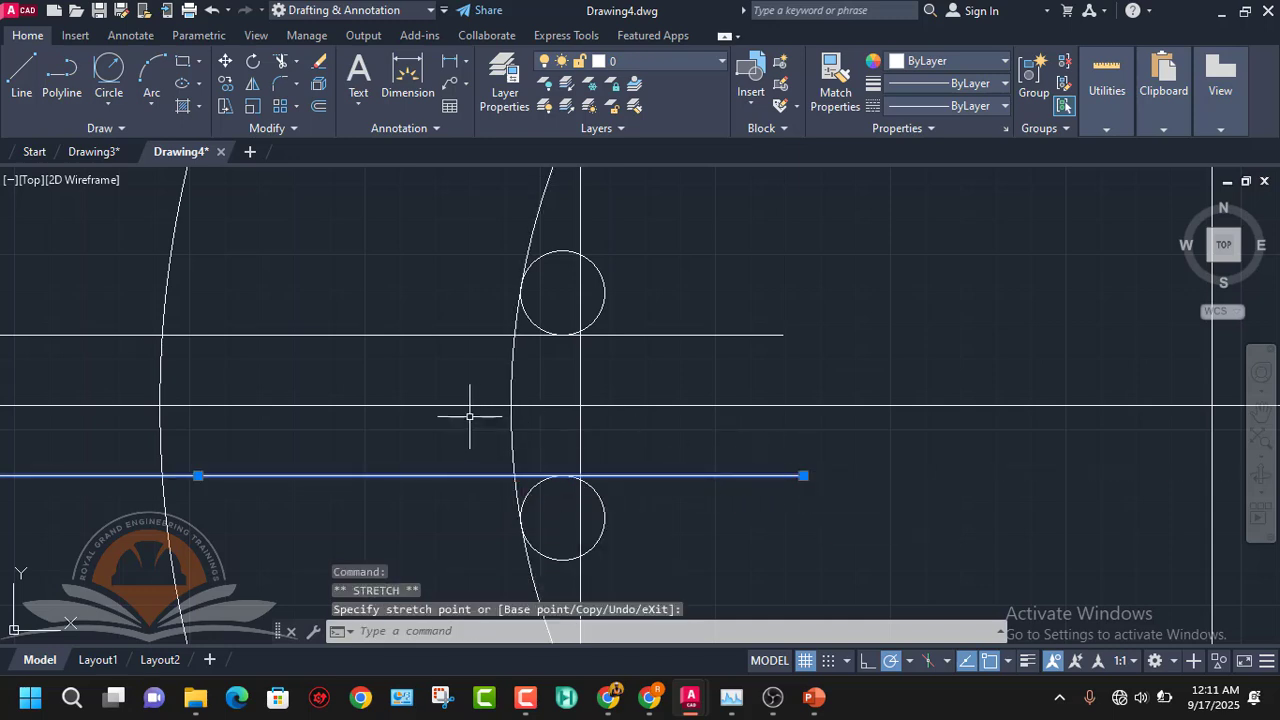
pyautogui.click(281, 64)
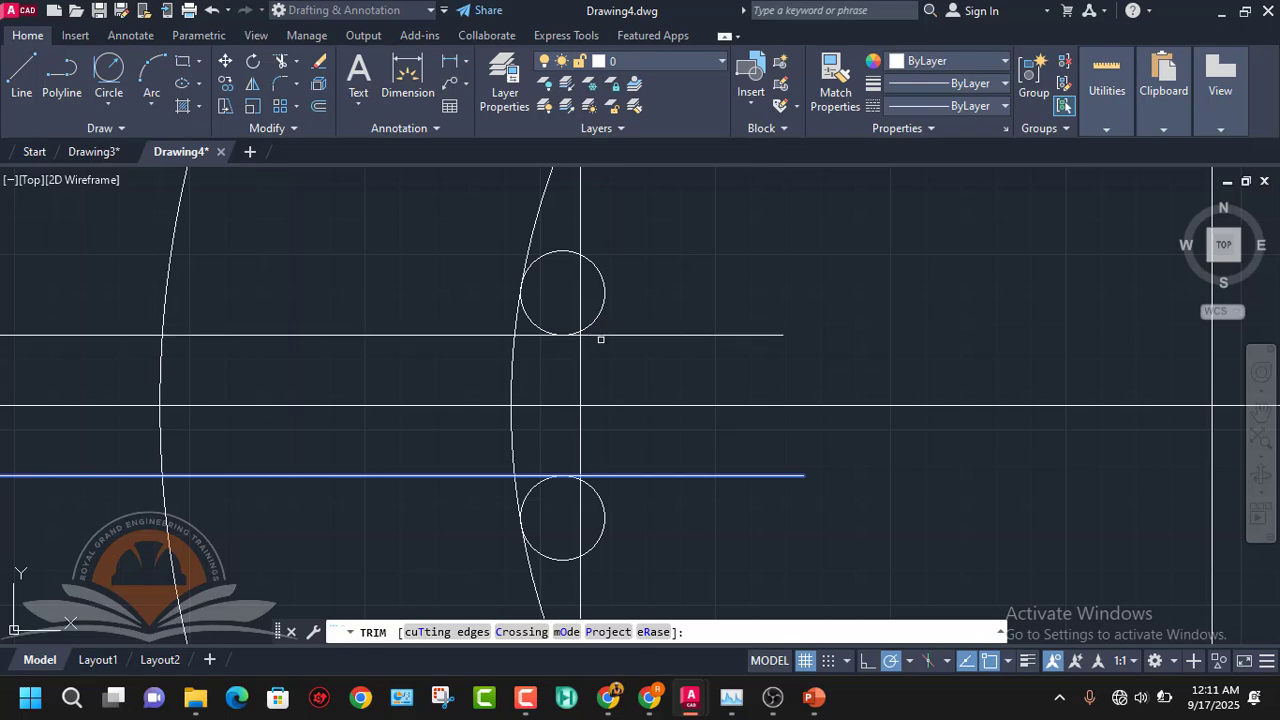
pyautogui.scroll(5, 601, 339)
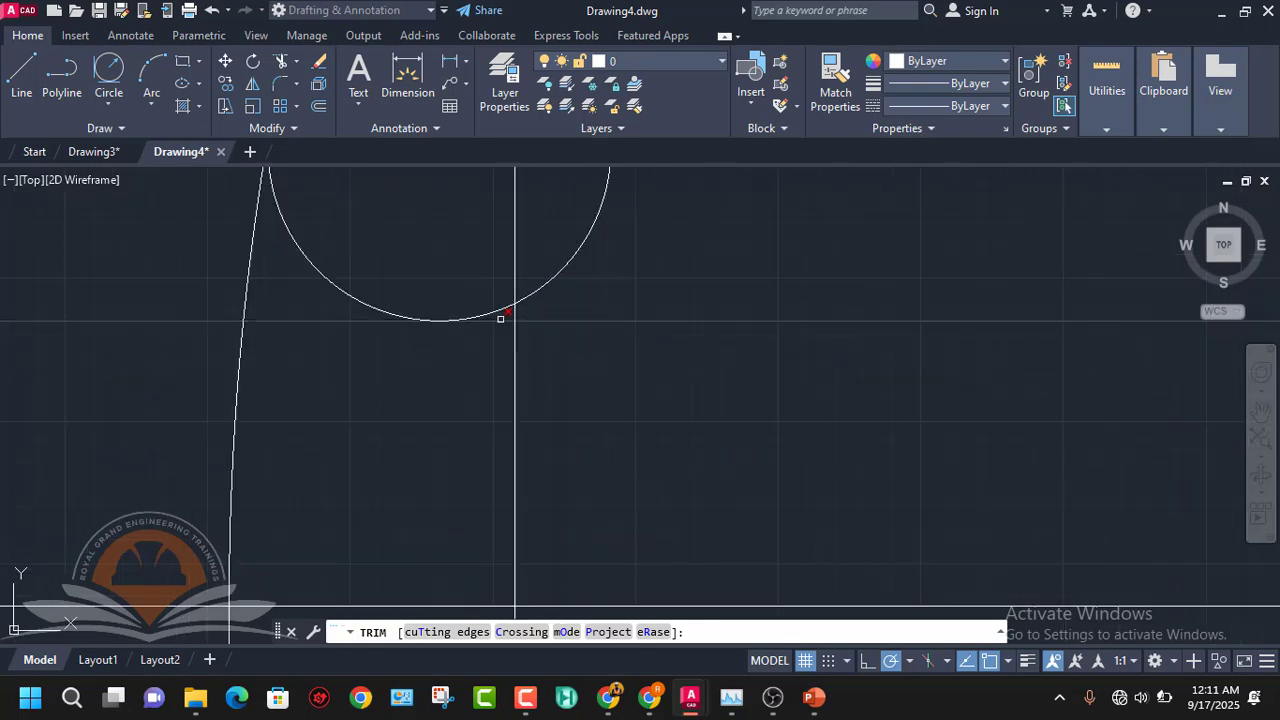
pyautogui.scroll(-5, 500, 318)
pyautogui.click(521, 470)
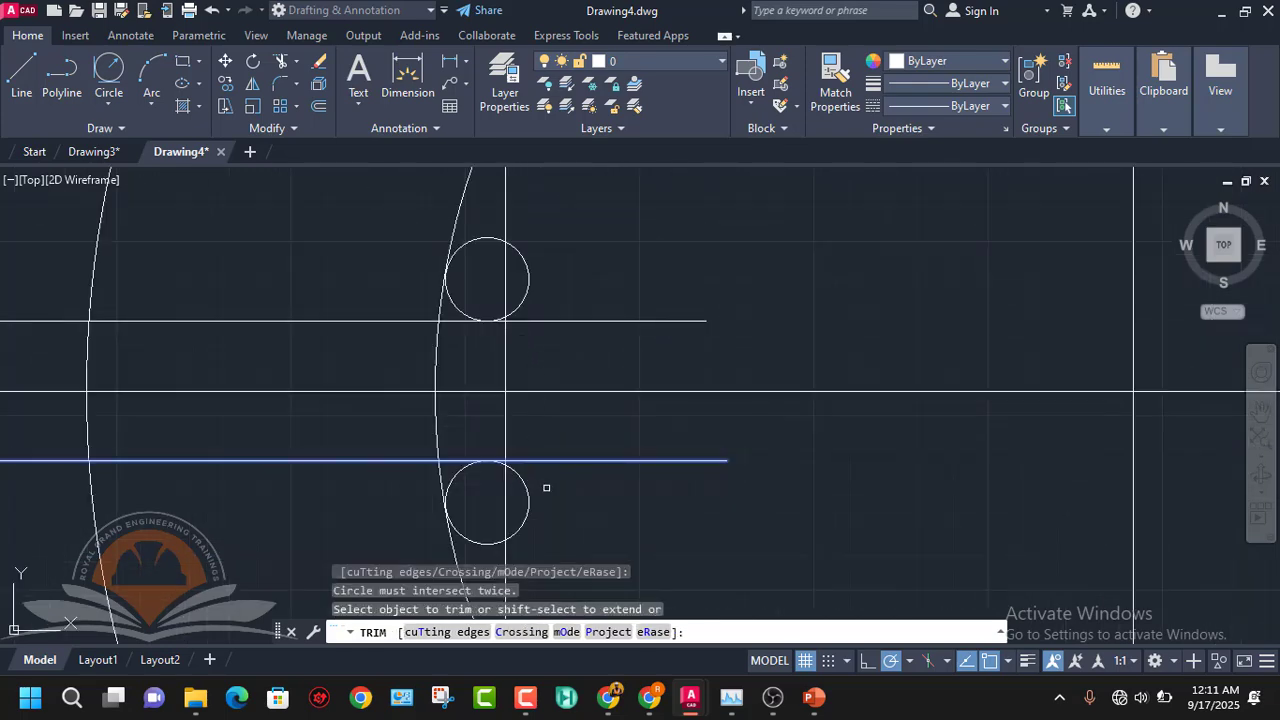
pyautogui.press('Escape')
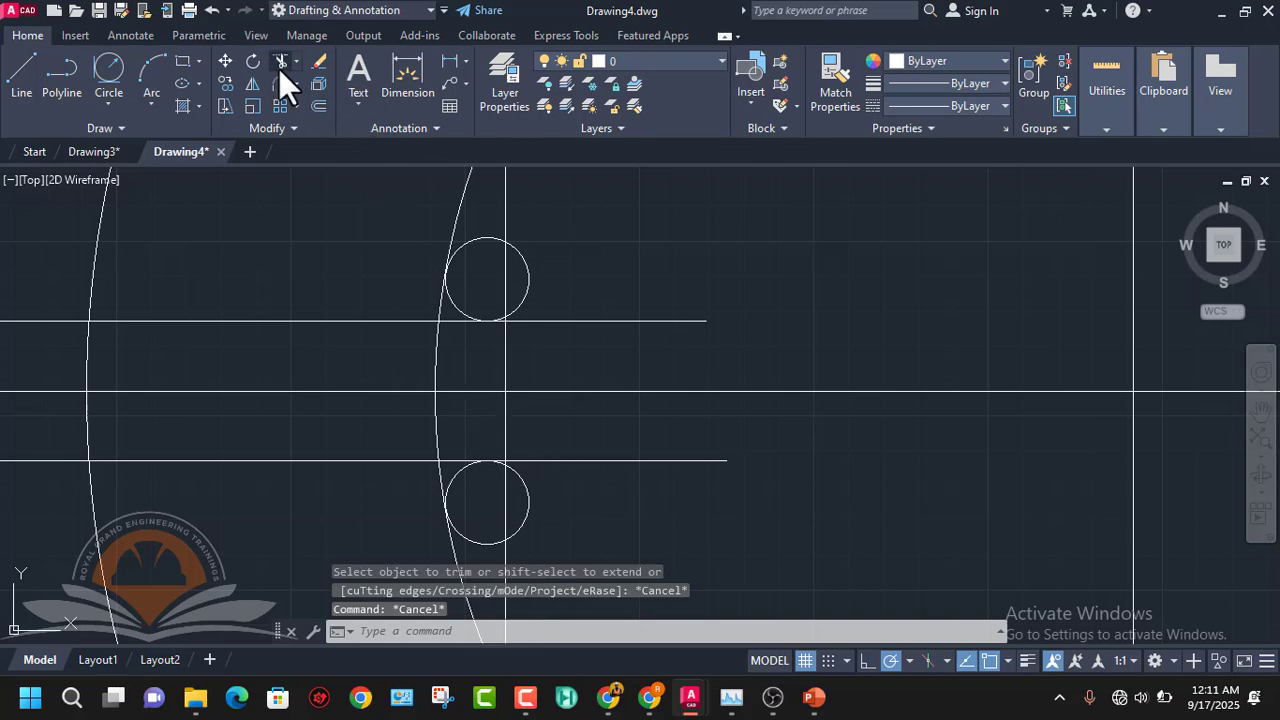
# - Trim the overhanging ends of the left notch's two horizontal lines back to the vertical line
pyautogui.click(279, 69)
pyautogui.click(552, 462)
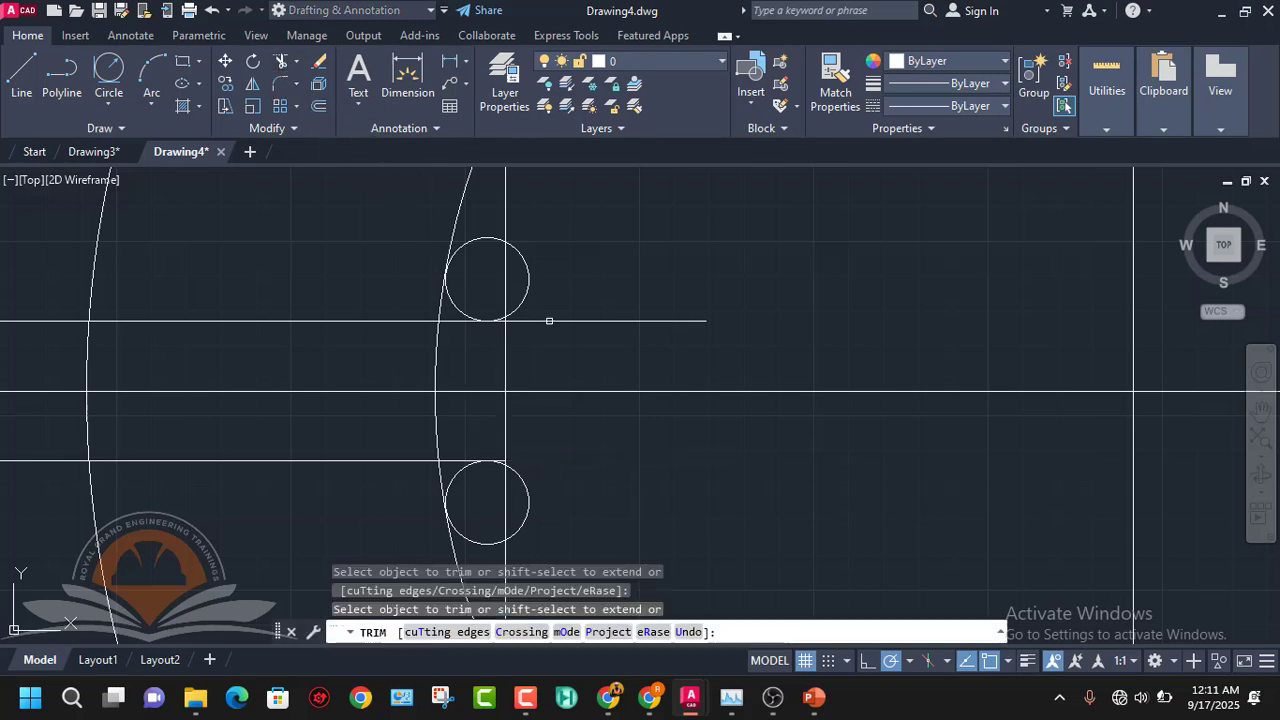
pyautogui.click(550, 323)
pyautogui.press('Return')
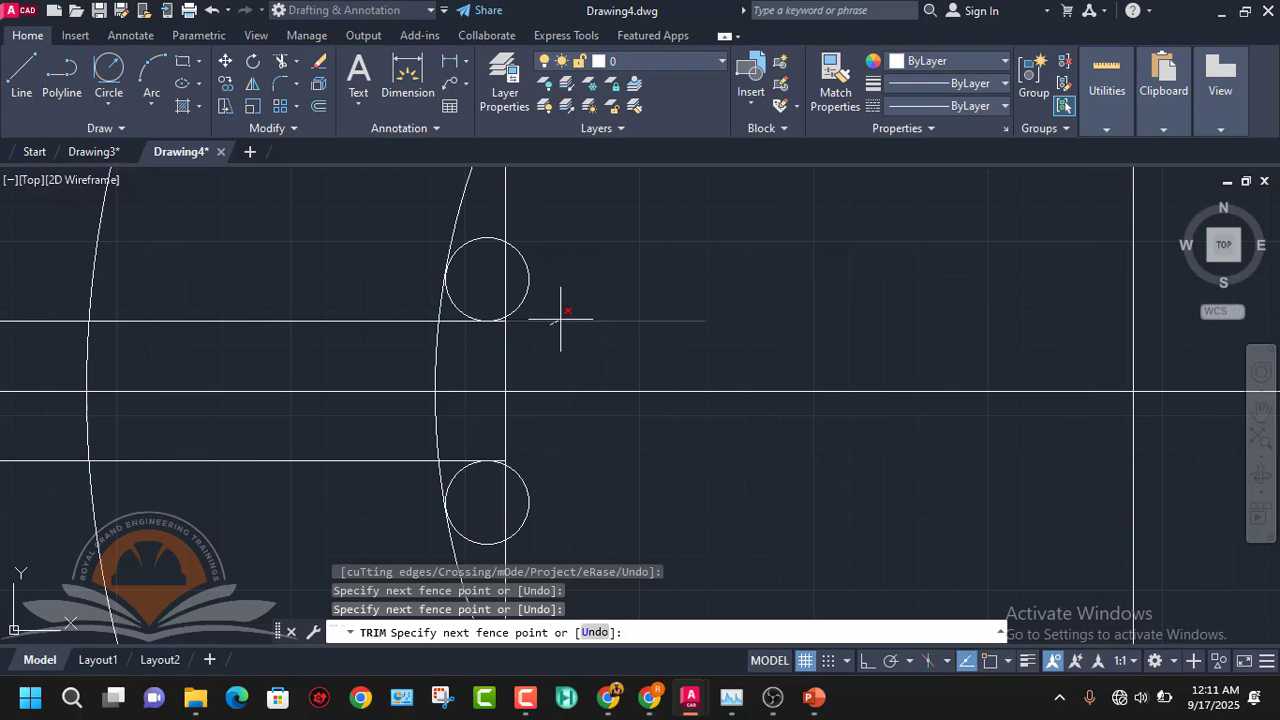
# - Trim the surplus arcs and line pieces around the left notch's upper radius 3 circle, keeping the rounded corner
pyautogui.scroll(5, 500, 318)
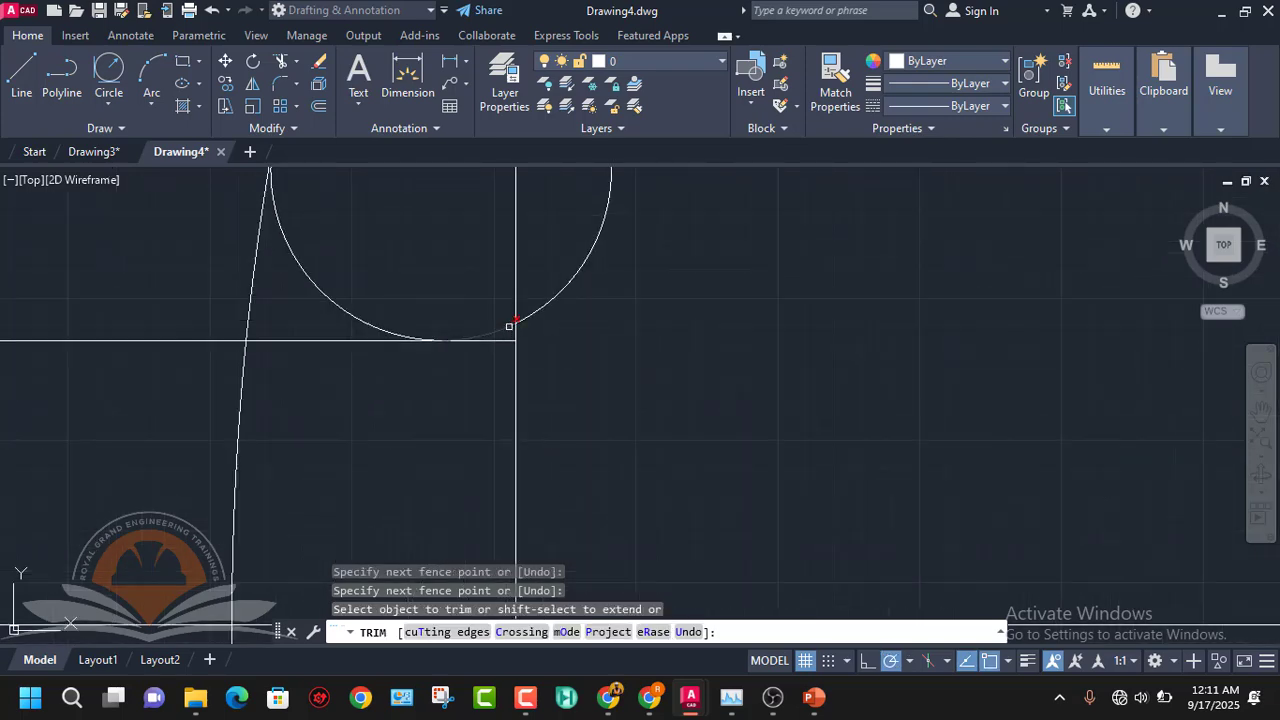
pyautogui.click(509, 326)
pyautogui.scroll(-4, 469, 322)
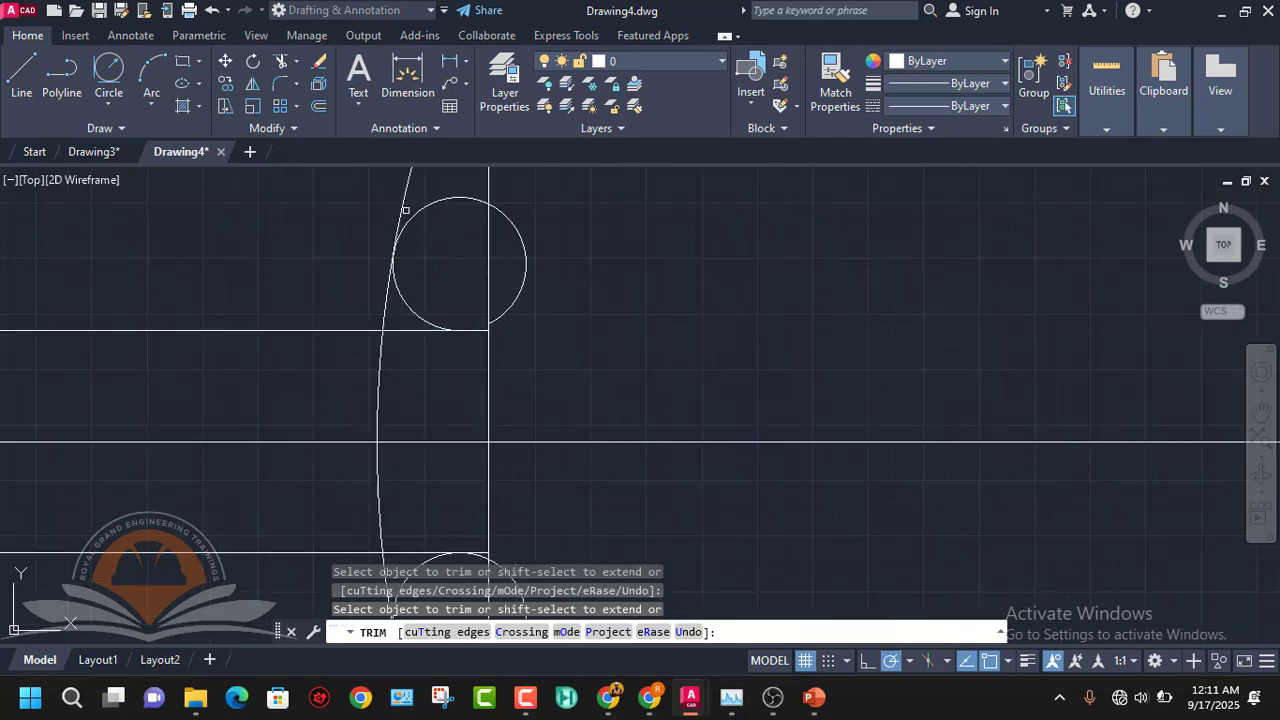
pyautogui.click(421, 212)
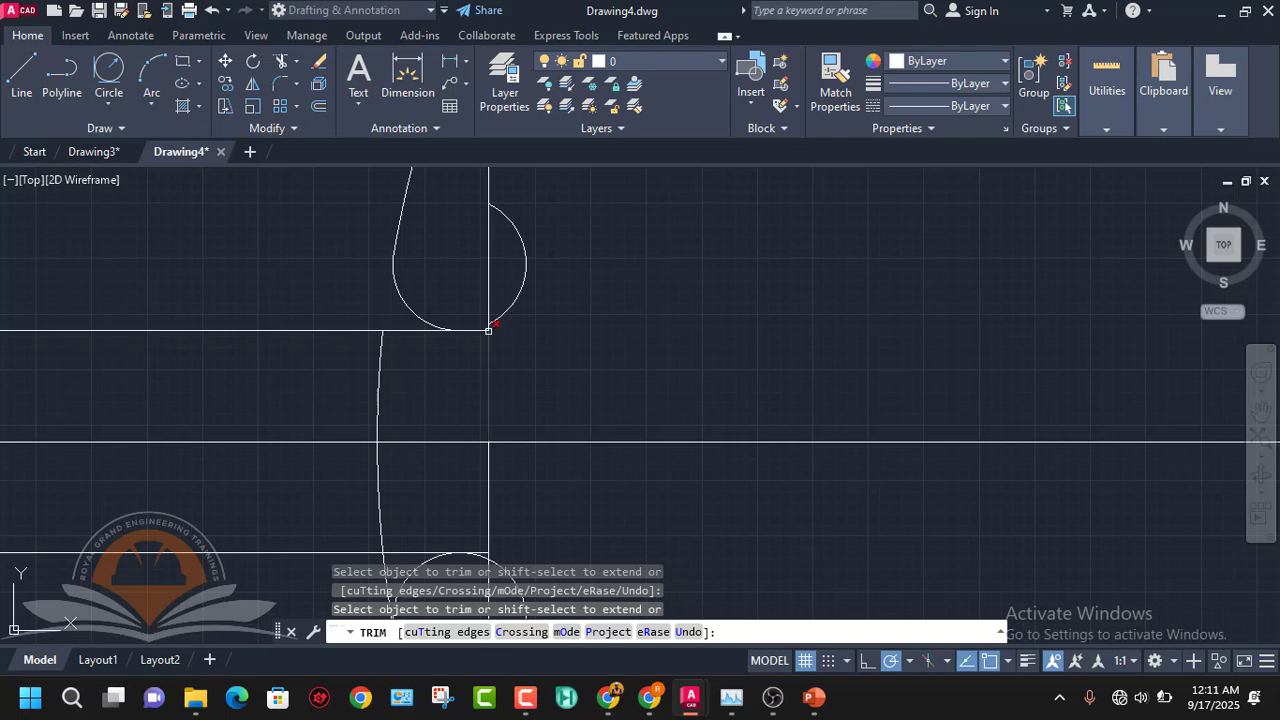
pyautogui.click(486, 312)
pyautogui.scroll(4, 490, 330)
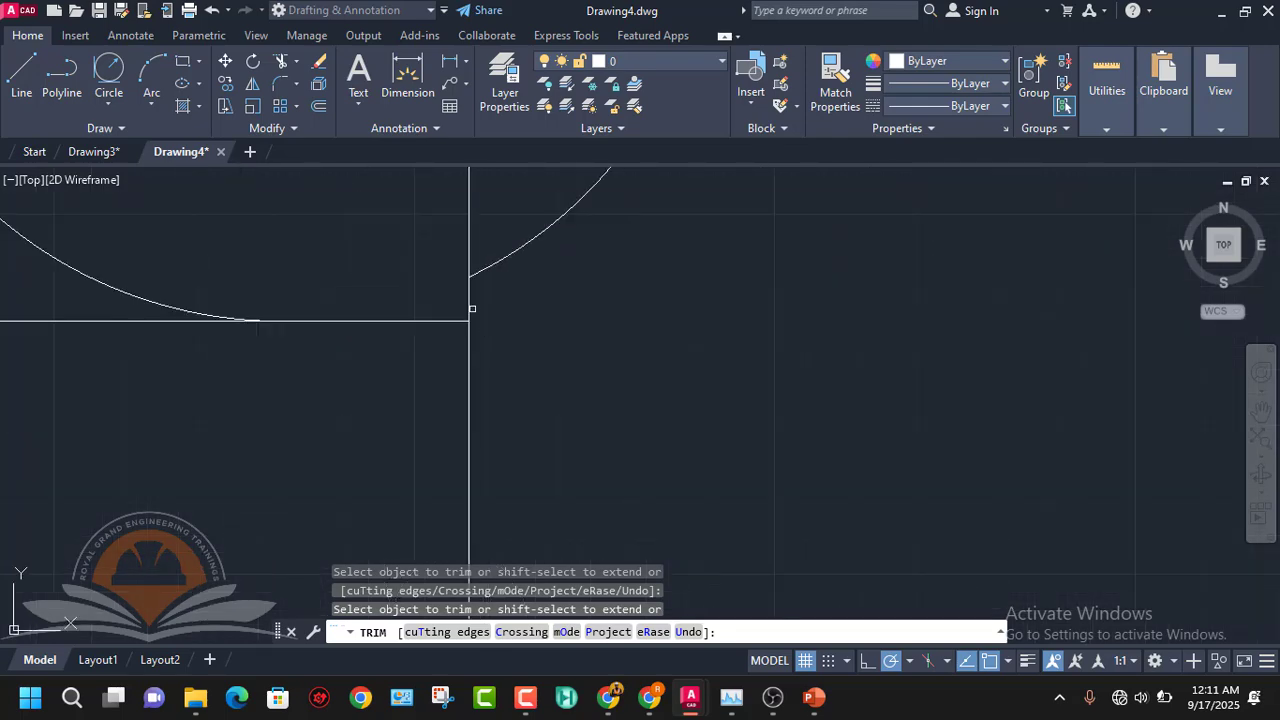
pyautogui.click(470, 306)
# - Trim the surplus arcs and line pieces around the left notch's lower radius 3 circle, keeping the rounded corner, and end the Trim command
pyautogui.scroll(-4, 470, 306)
pyautogui.moveTo(469, 505); pyautogui.dragTo(519, 345, button='middle')
pyautogui.scroll(1, 519, 345)
pyautogui.scroll(3, 518, 386)
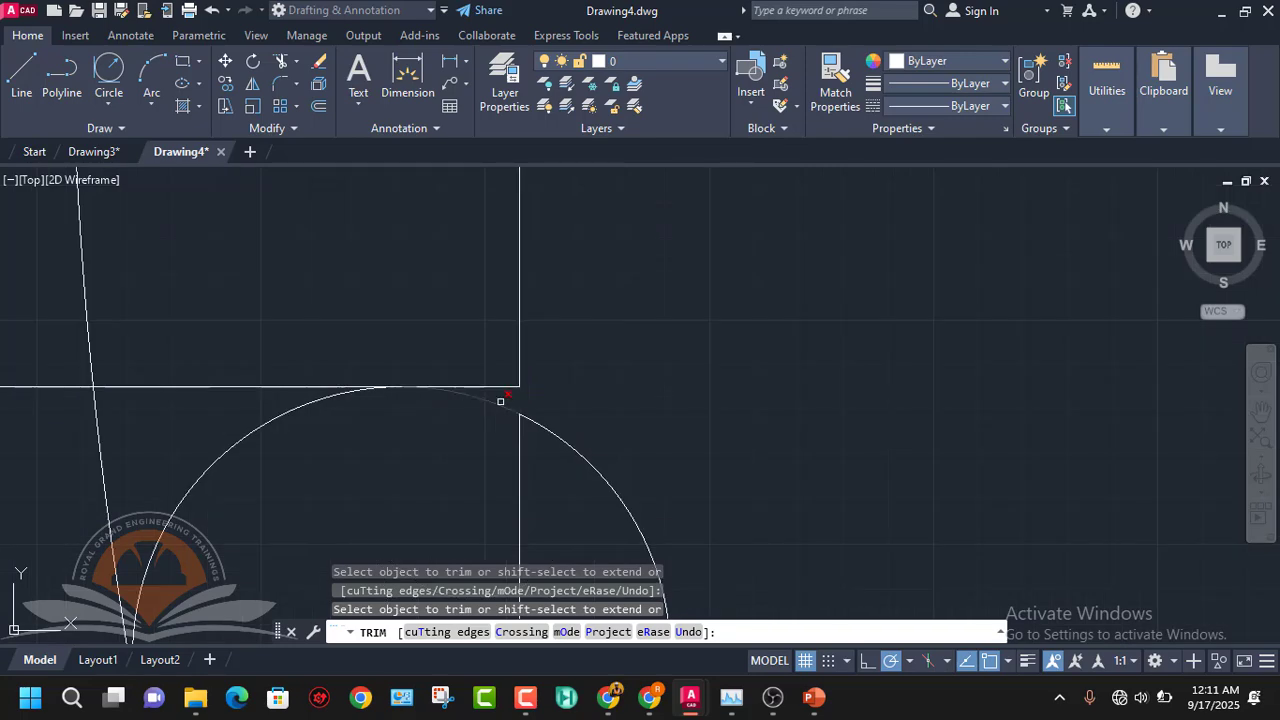
pyautogui.scroll(-3, 348, 444)
pyautogui.moveTo(357, 474); pyautogui.dragTo(409, 314, button='middle')
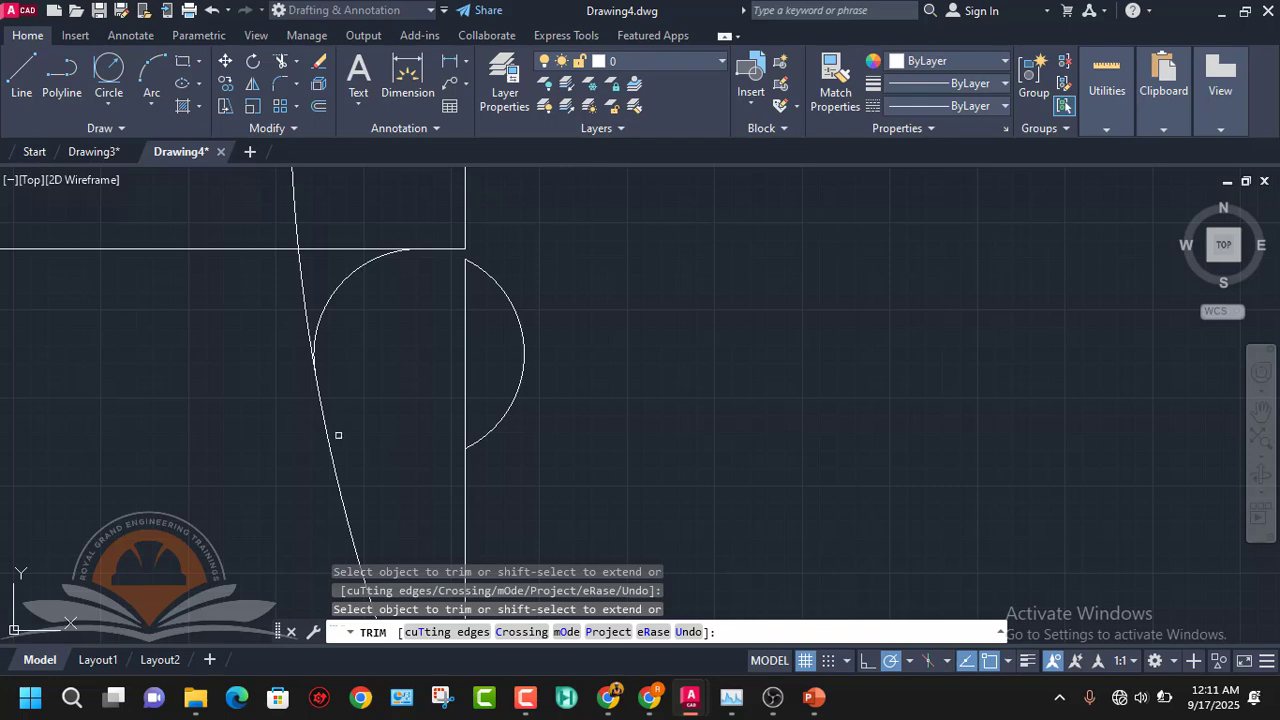
pyautogui.scroll(-2, 334, 427)
pyautogui.scroll(4, 342, 360)
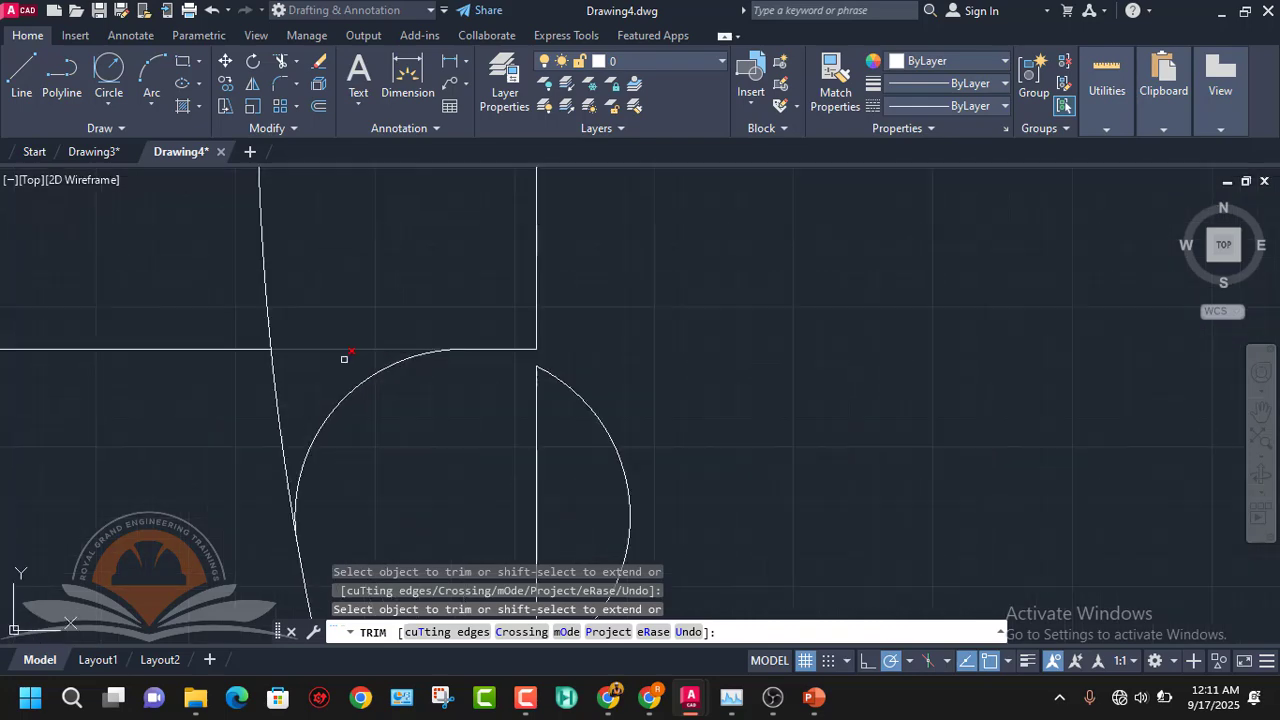
pyautogui.click(354, 343)
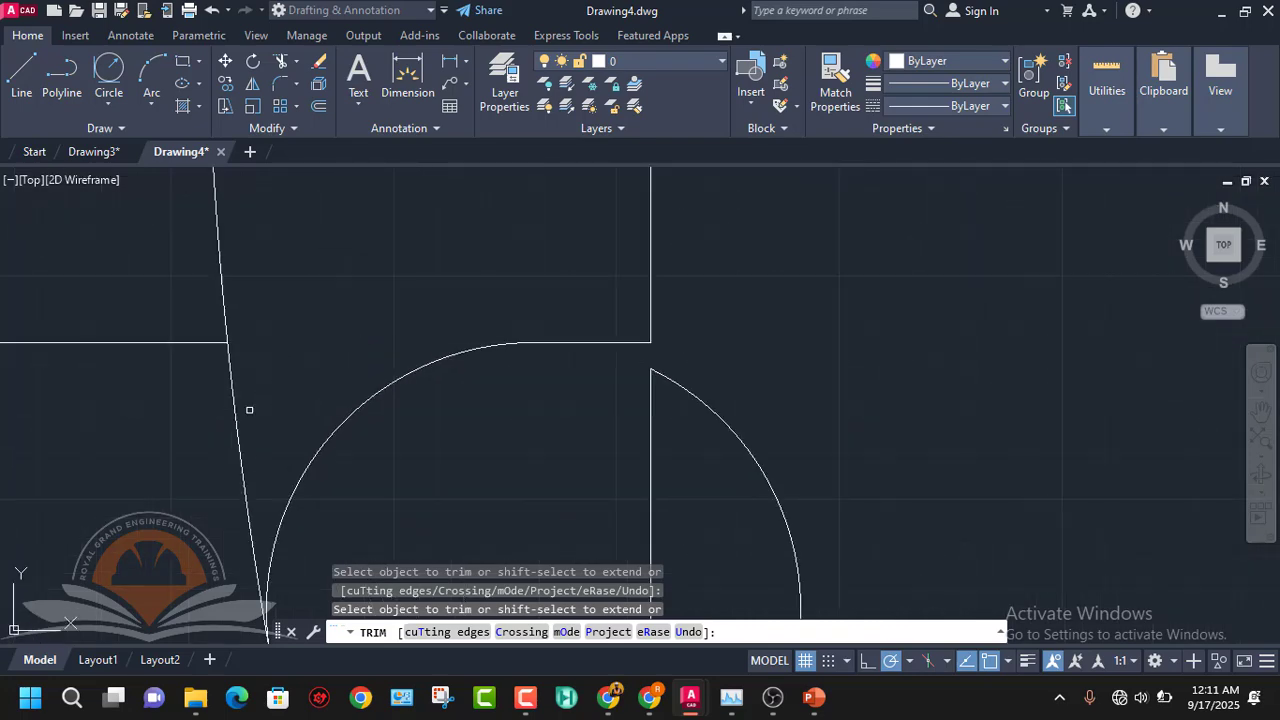
pyautogui.click(238, 429)
pyautogui.scroll(-4, 243, 428)
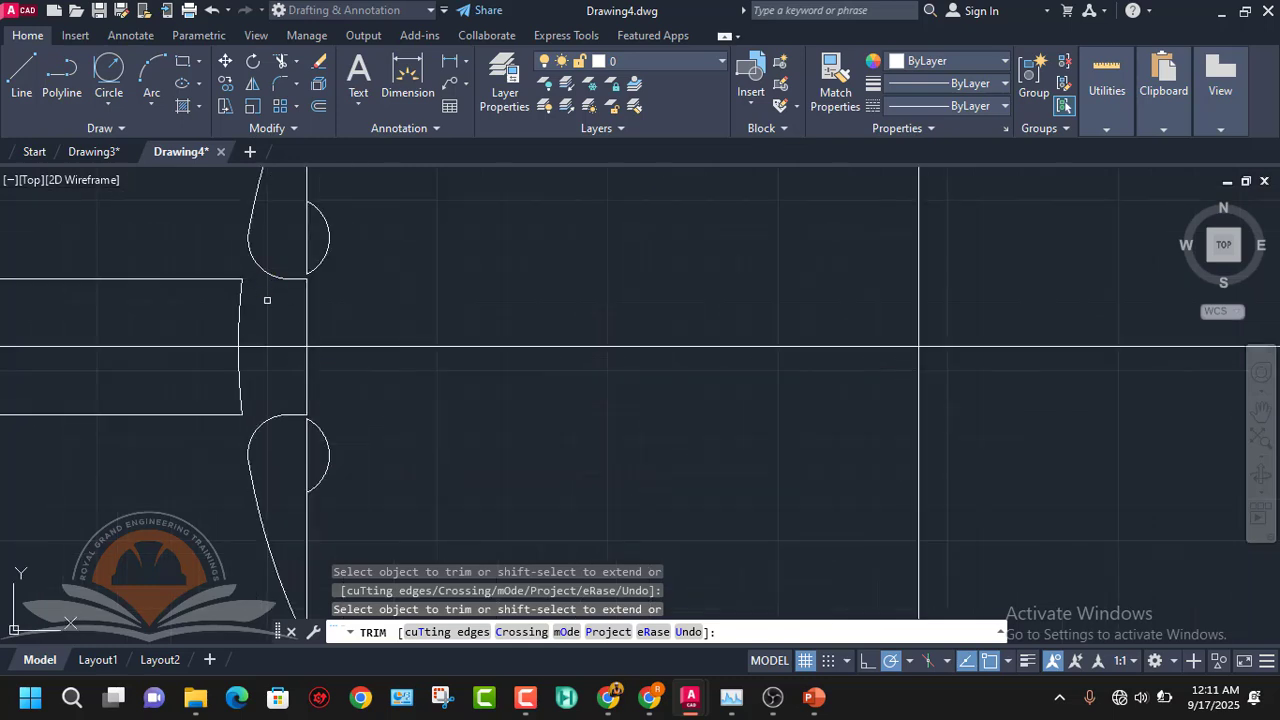
pyautogui.scroll(-2, 330, 398)
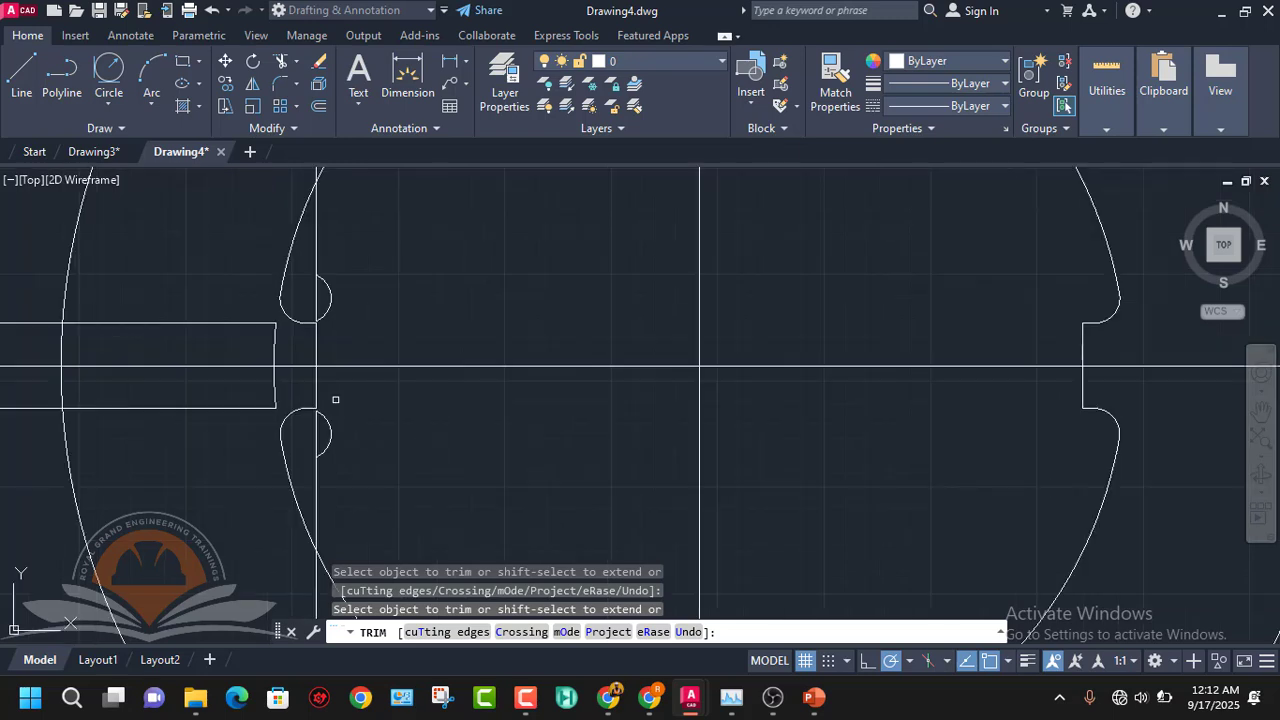
pyautogui.press('Escape')
# - Erase the left notch's two outer horizontal lines, inner circle fragment, two radius 3 arc remainders and the vertical segment between its corners
pyautogui.click(234, 322)
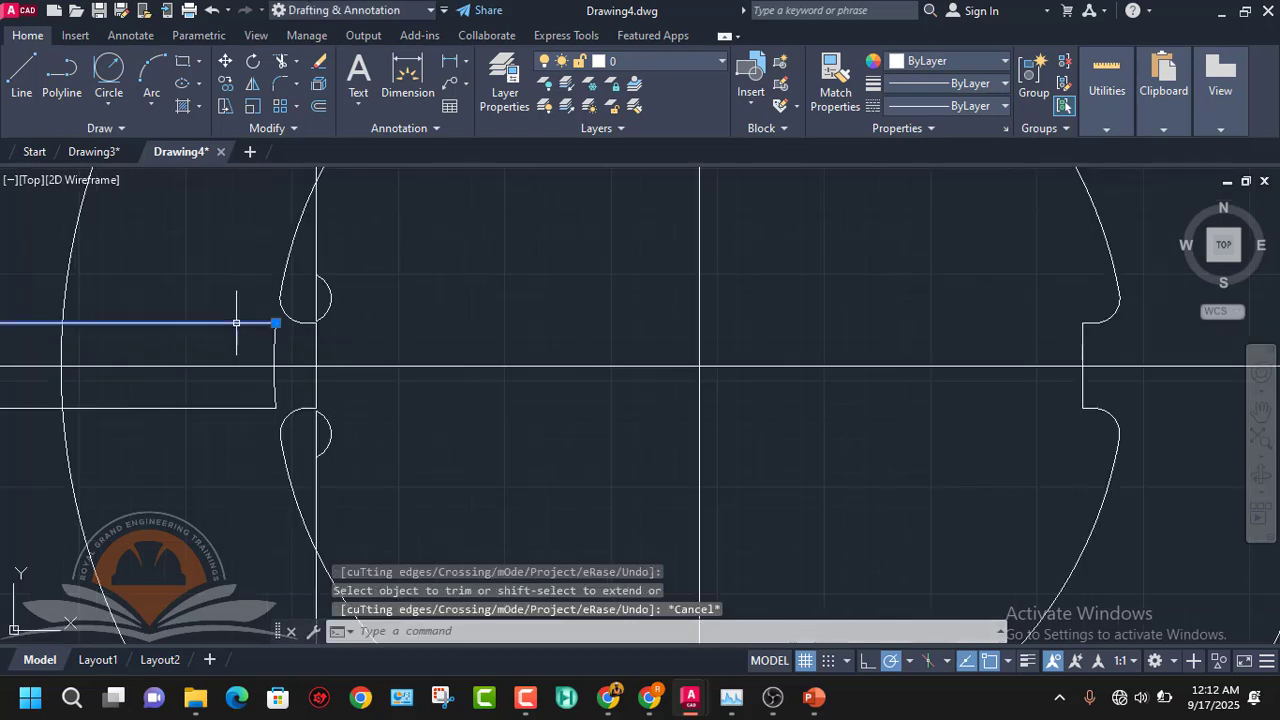
pyautogui.click(273, 380)
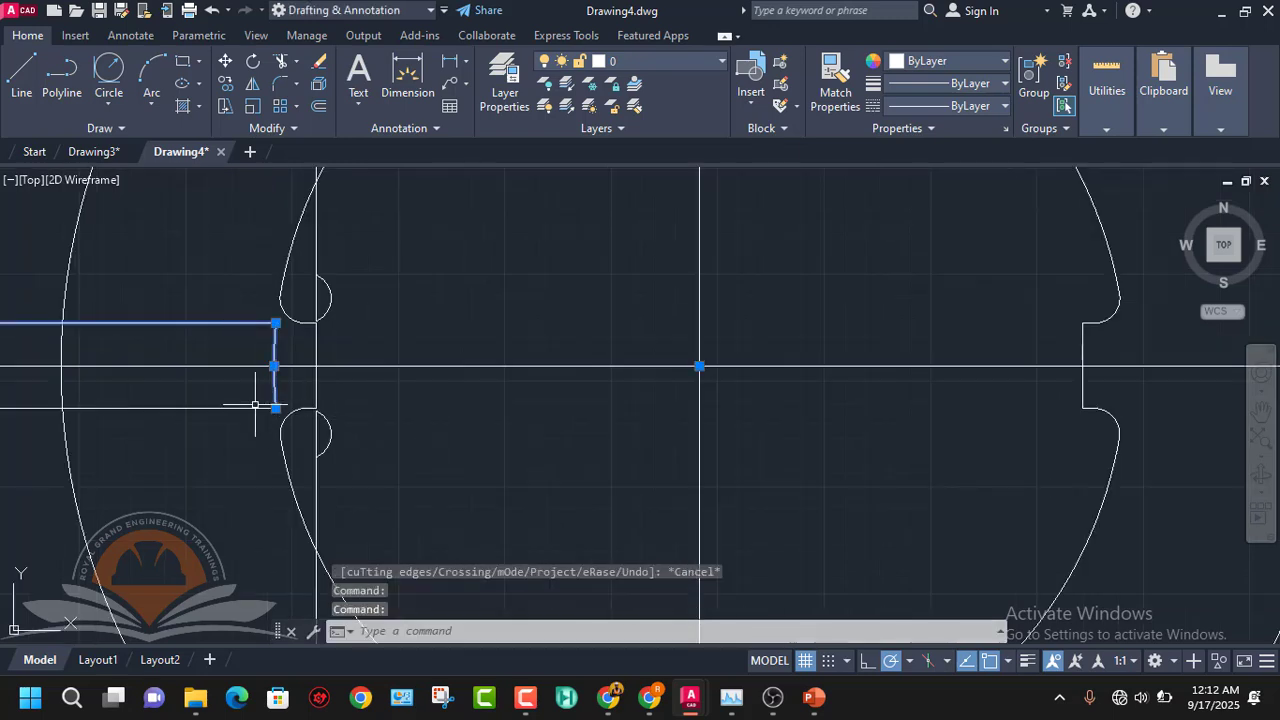
pyautogui.click(255, 405)
pyautogui.click(330, 432)
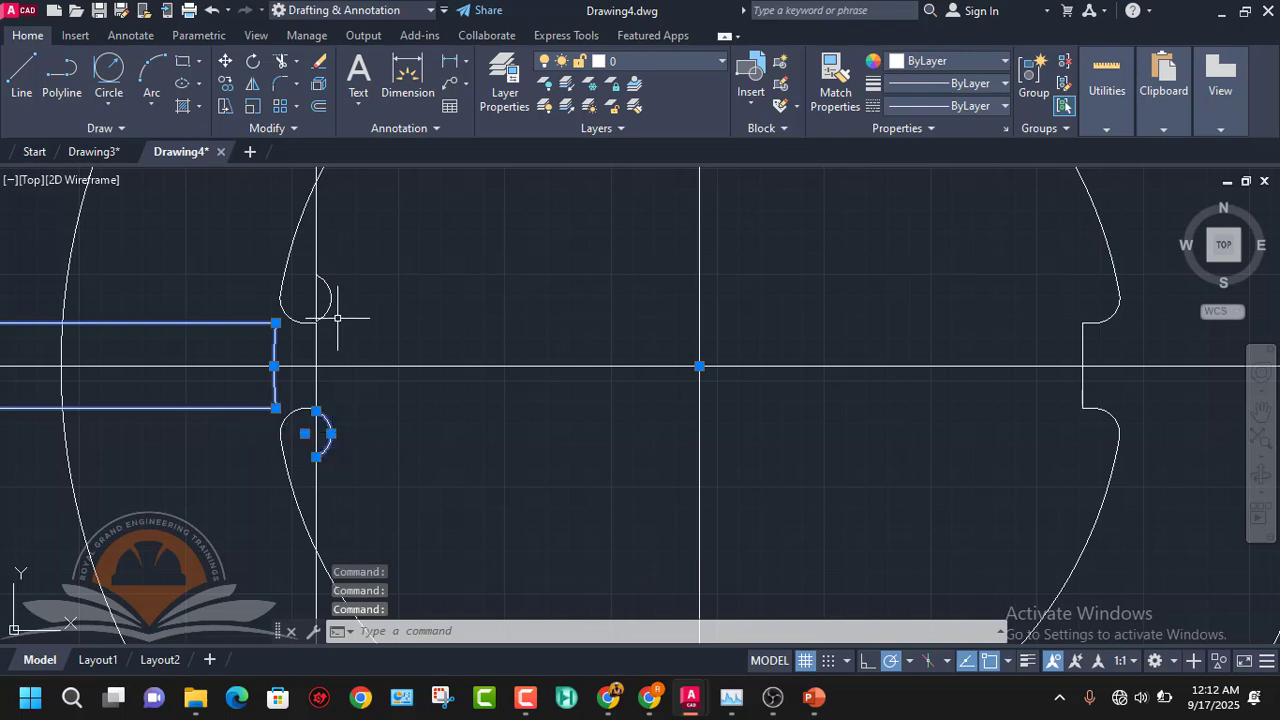
pyautogui.click(330, 296)
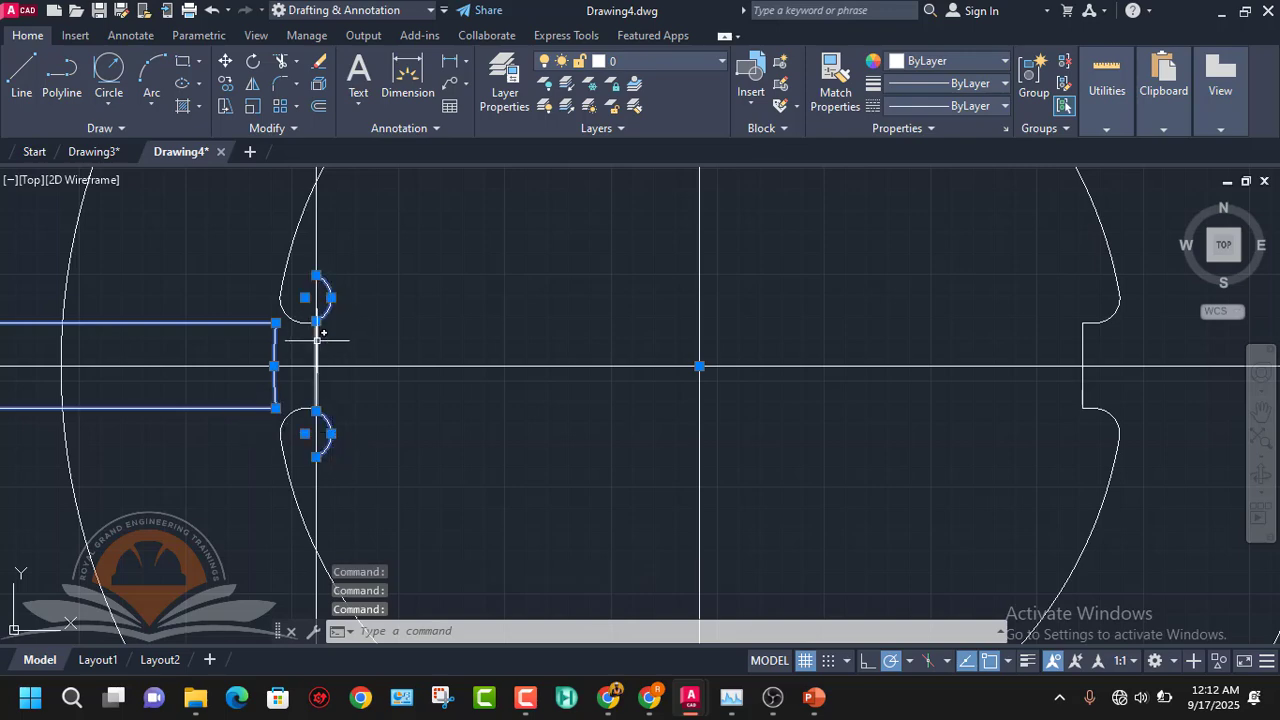
pyautogui.click(317, 345)
pyautogui.click(284, 451)
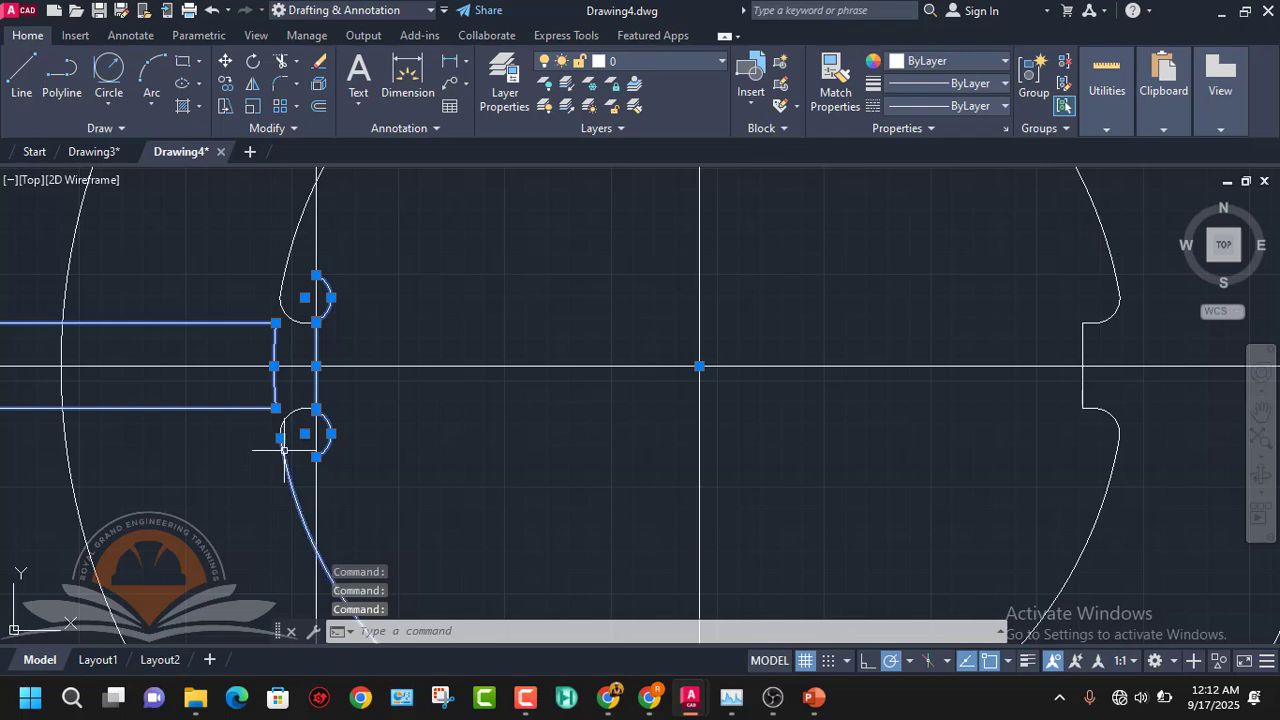
pyautogui.scroll(-5, 284, 451)
pyautogui.moveTo(316, 457)
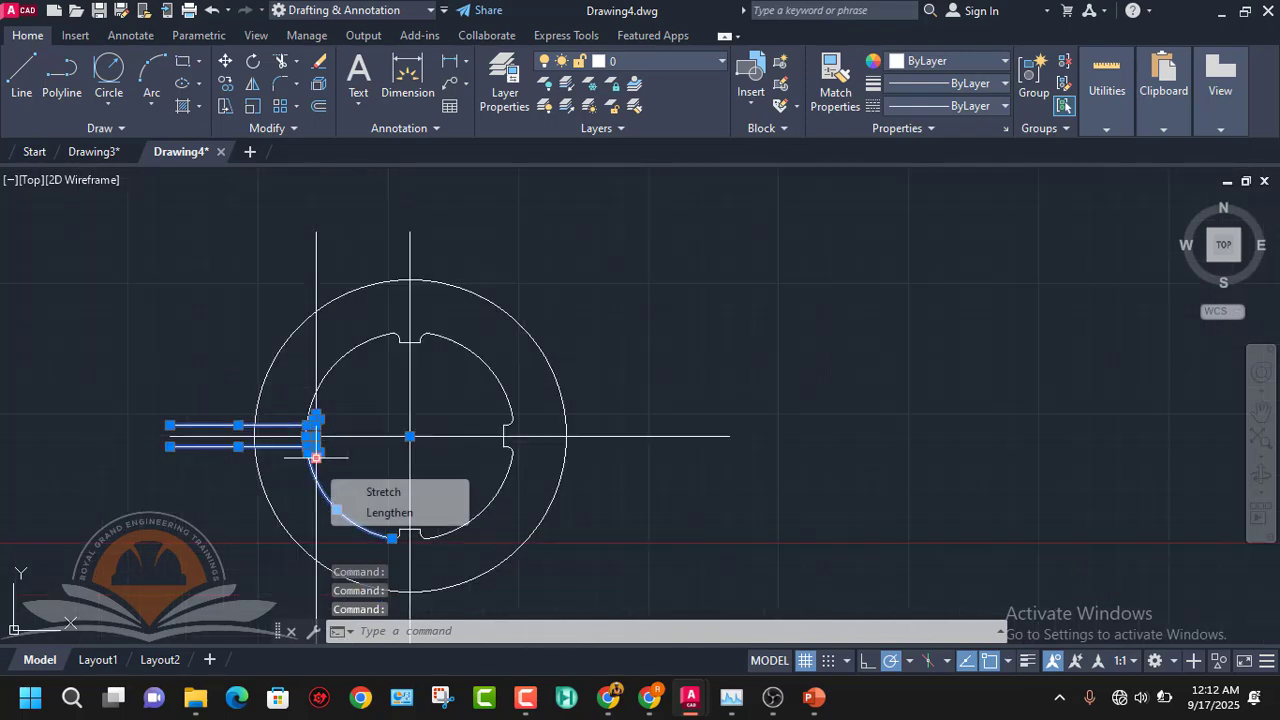
pyautogui.keyDown('shift'); pyautogui.click(351, 532); pyautogui.keyUp('shift')
pyautogui.keyDown('shift'); pyautogui.click(349, 509); pyautogui.keyUp('shift')
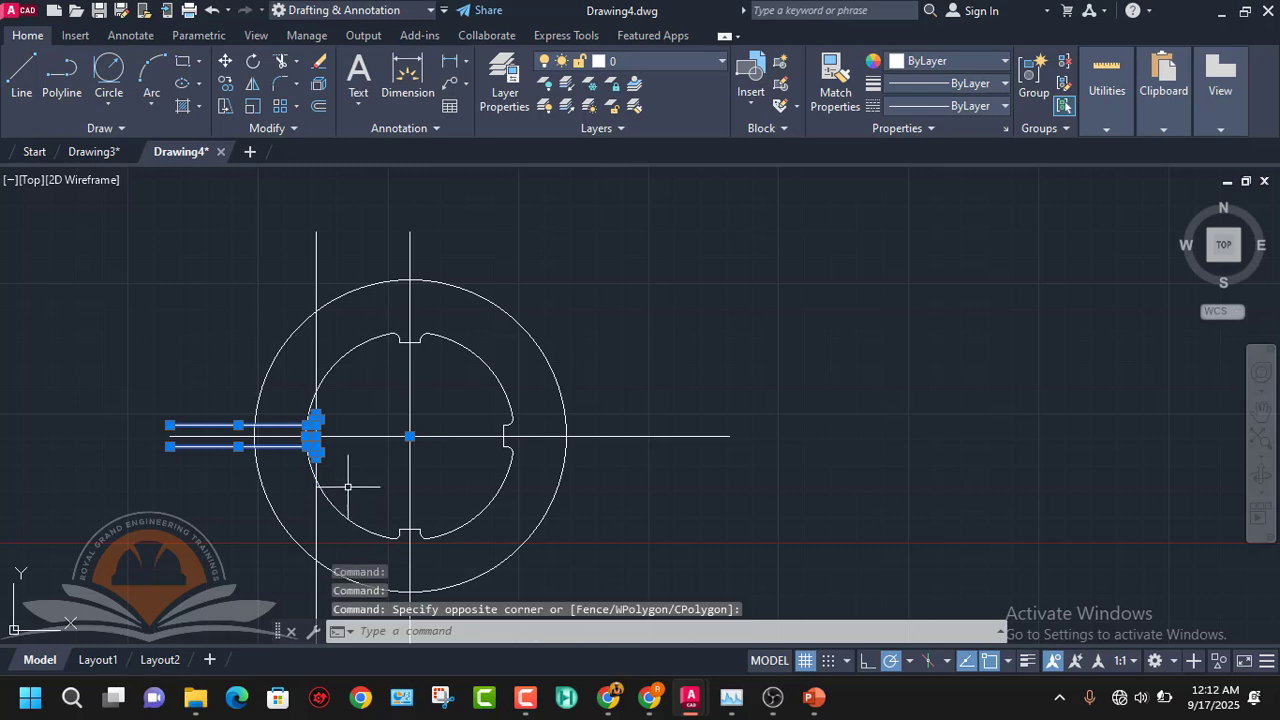
pyautogui.press('Delete')
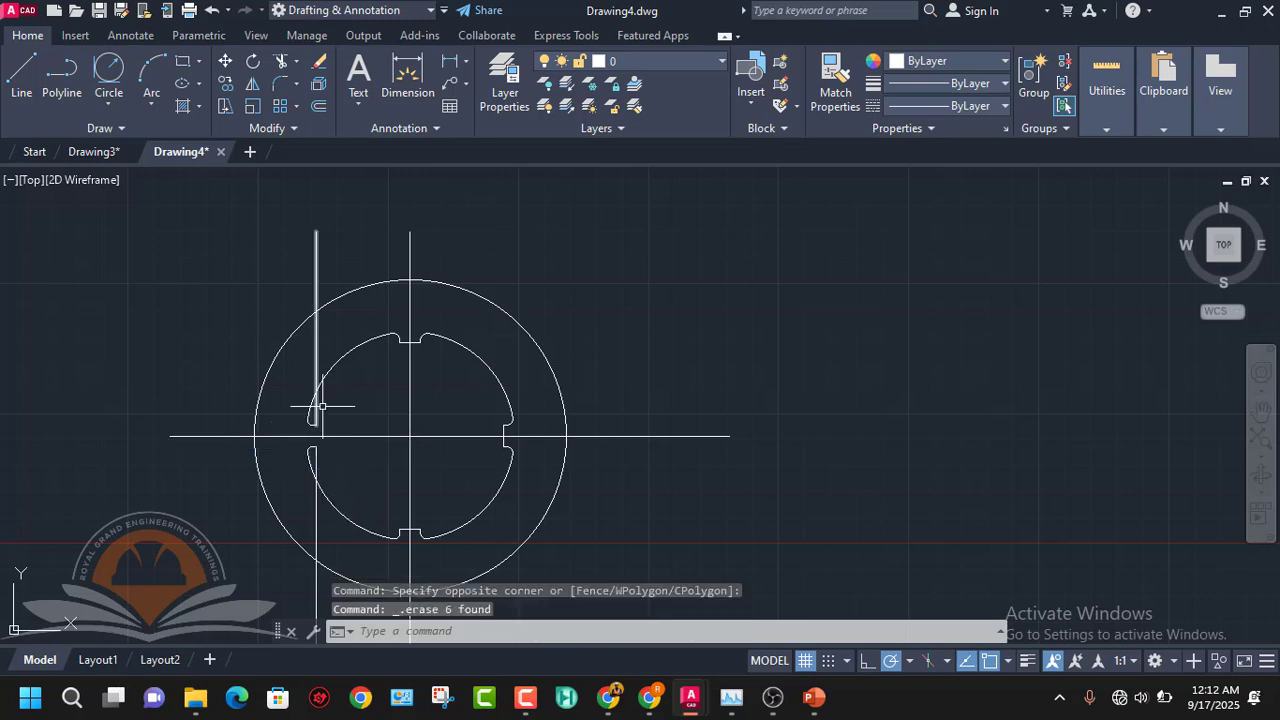
# - Try erasing the two vertical line pieces above and below the left notch, and undo the erasure
pyautogui.click(316, 368)
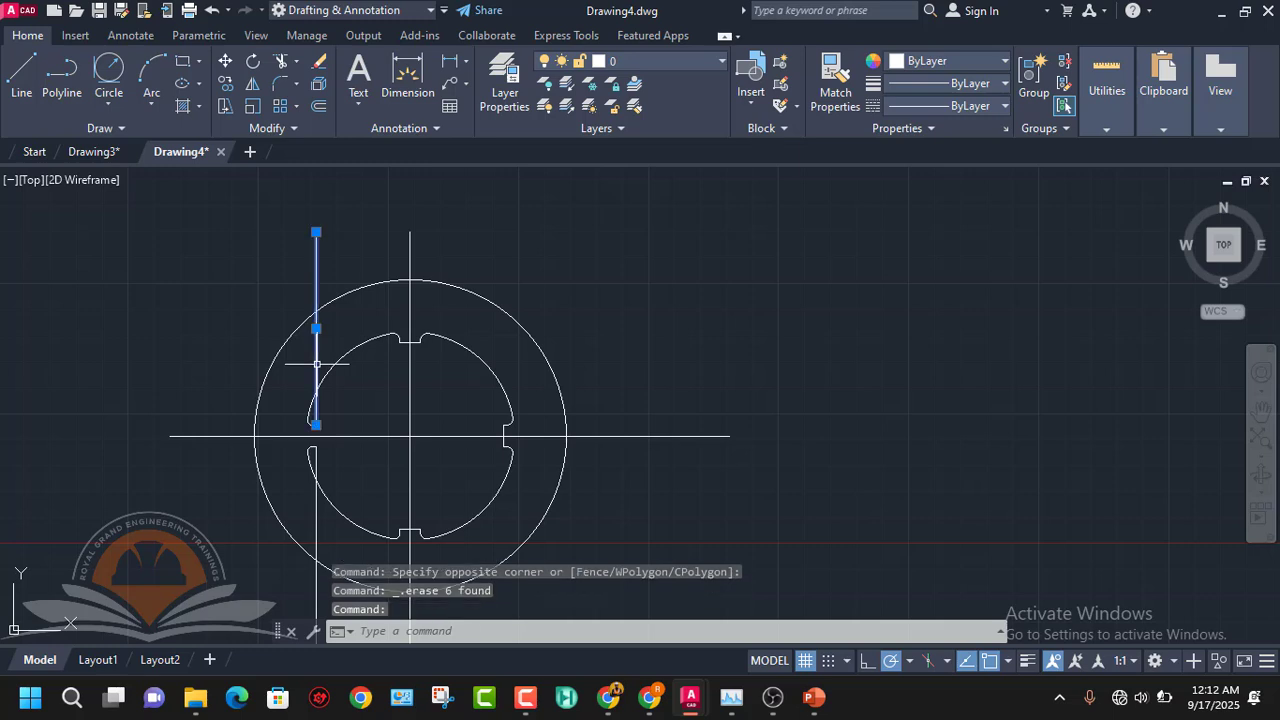
pyautogui.click(315, 528)
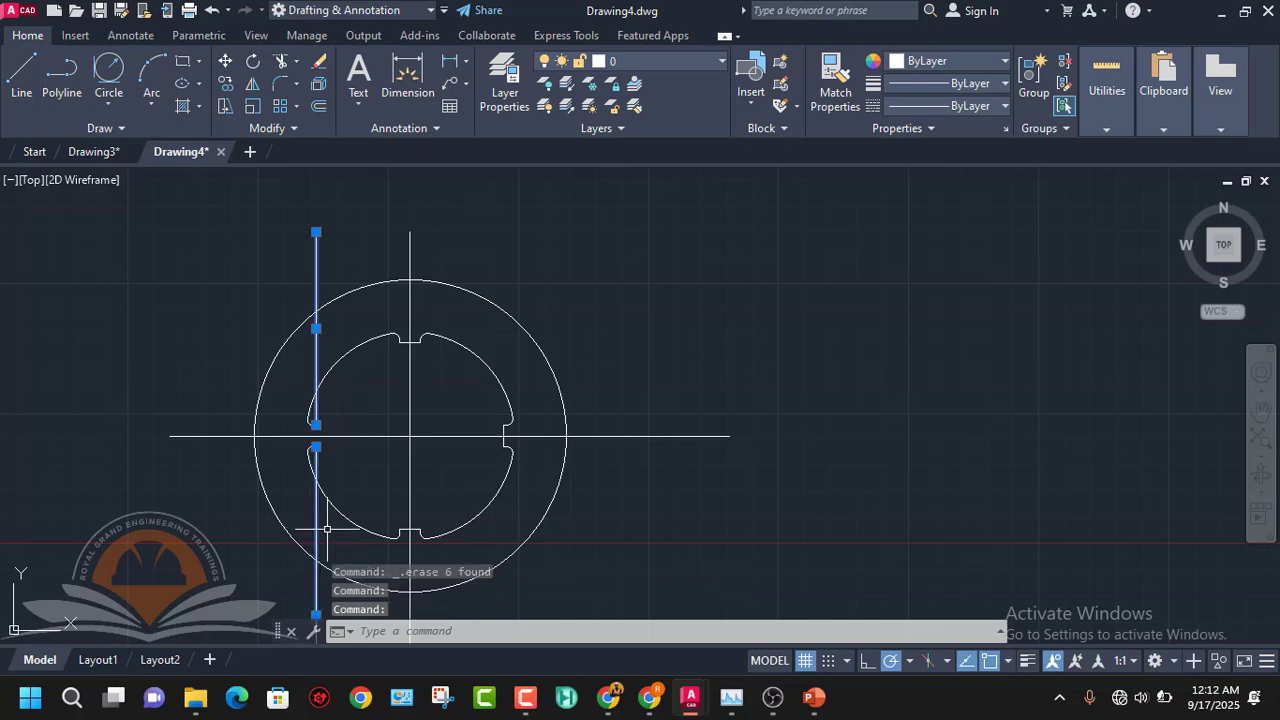
pyautogui.press('Delete')
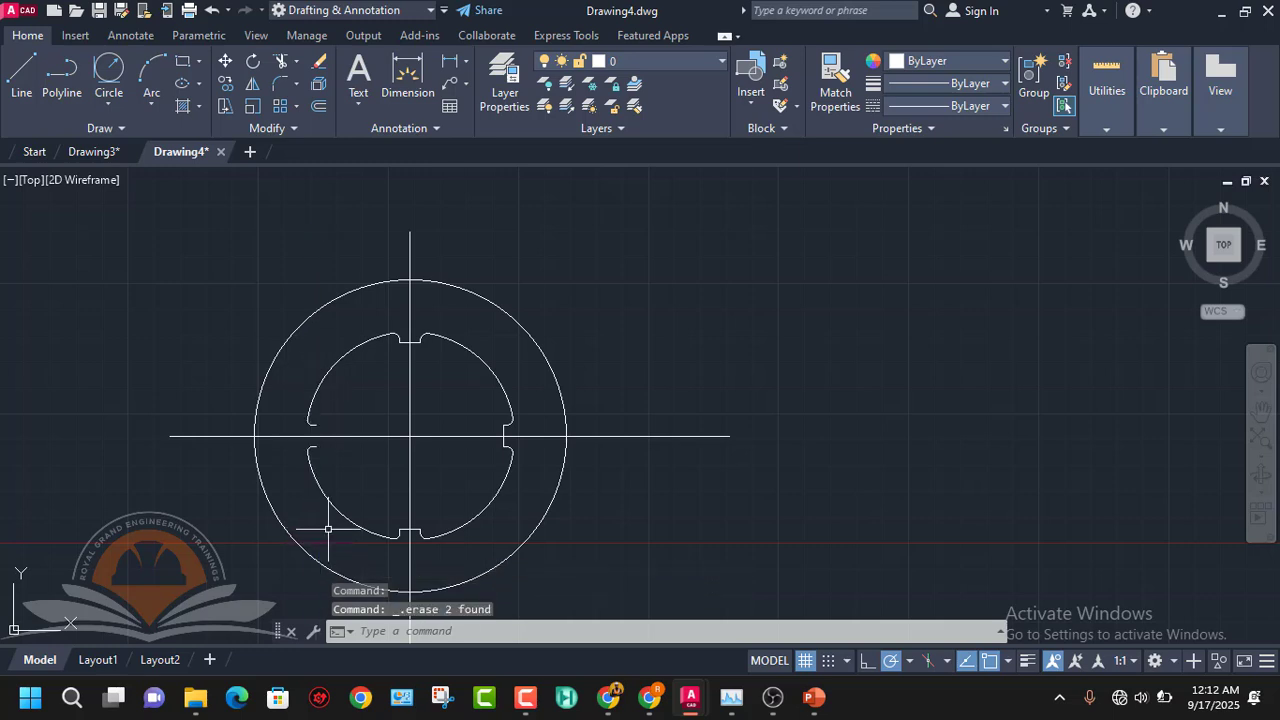
pyautogui.hotkey('ctrl', 'z')
# - Draw a vertical line closing the left notch, from the end of its upper edge to the end of its lower edge
pyautogui.scroll(5, 306, 449)
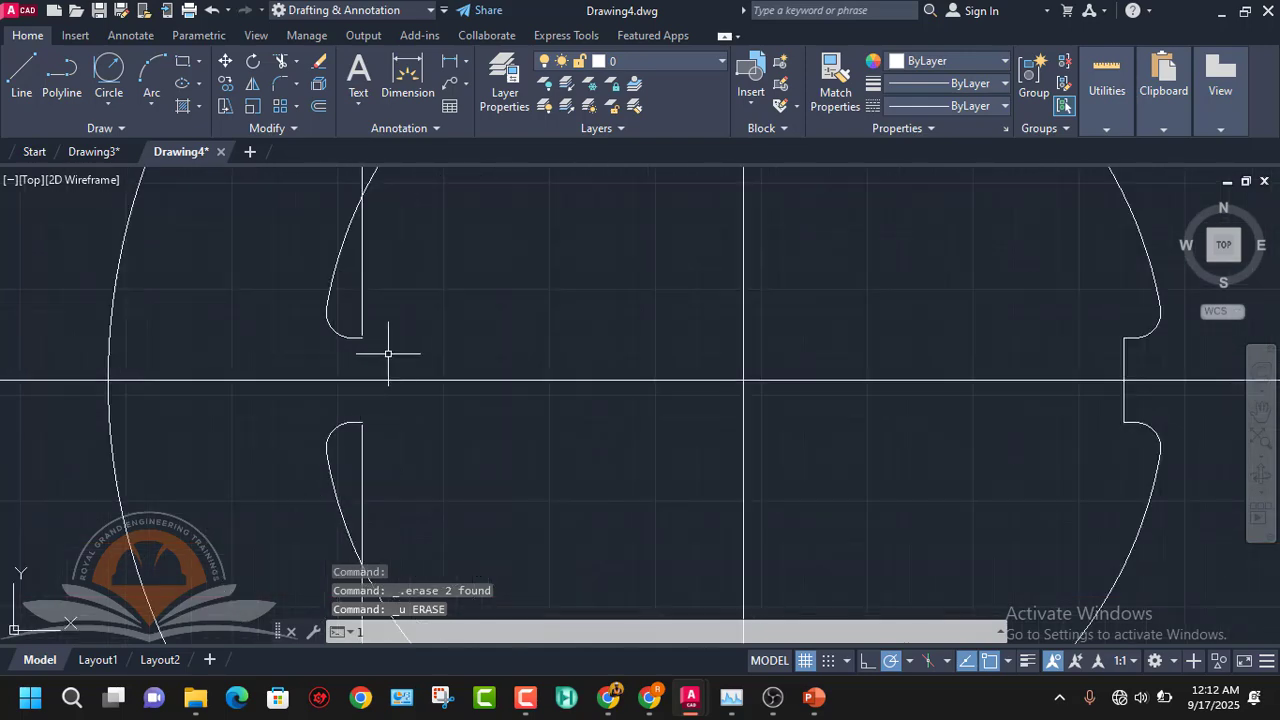
pyautogui.write('l')
pyautogui.press('Return')
pyautogui.scroll(5, 346, 349)
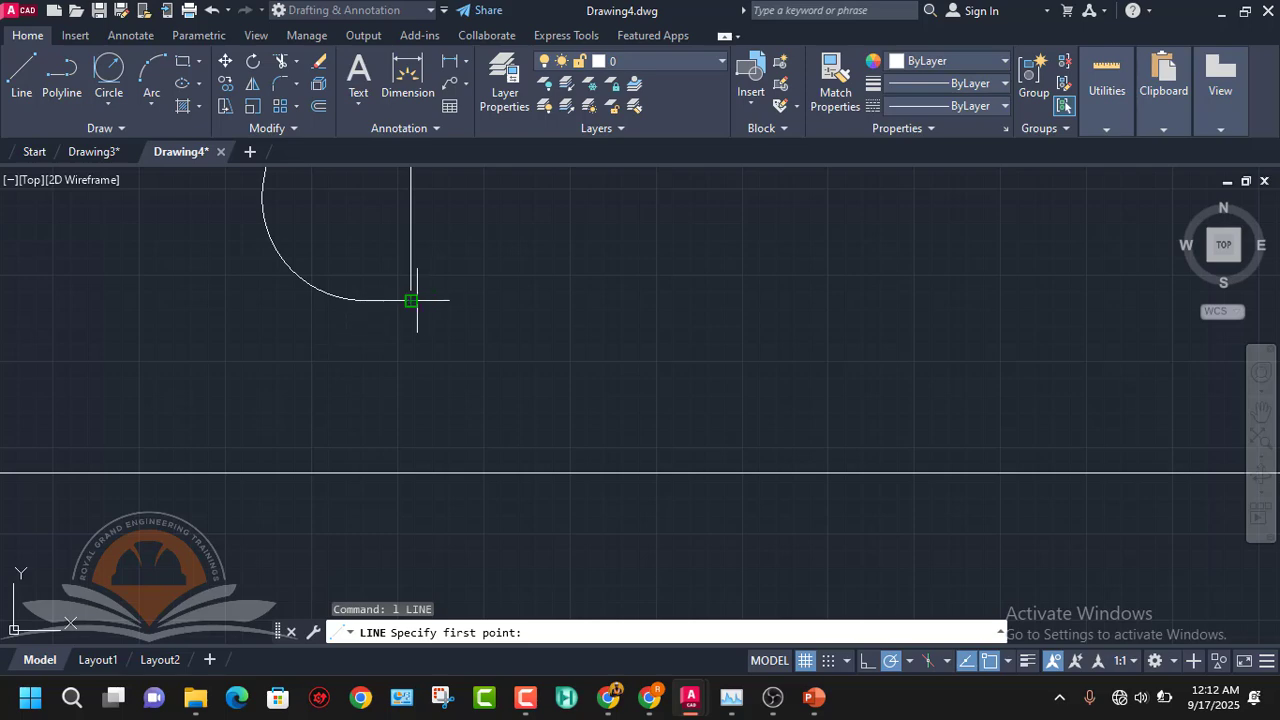
pyautogui.click(411, 300)
pyautogui.scroll(-5, 429, 343)
pyautogui.scroll(7, 420, 460)
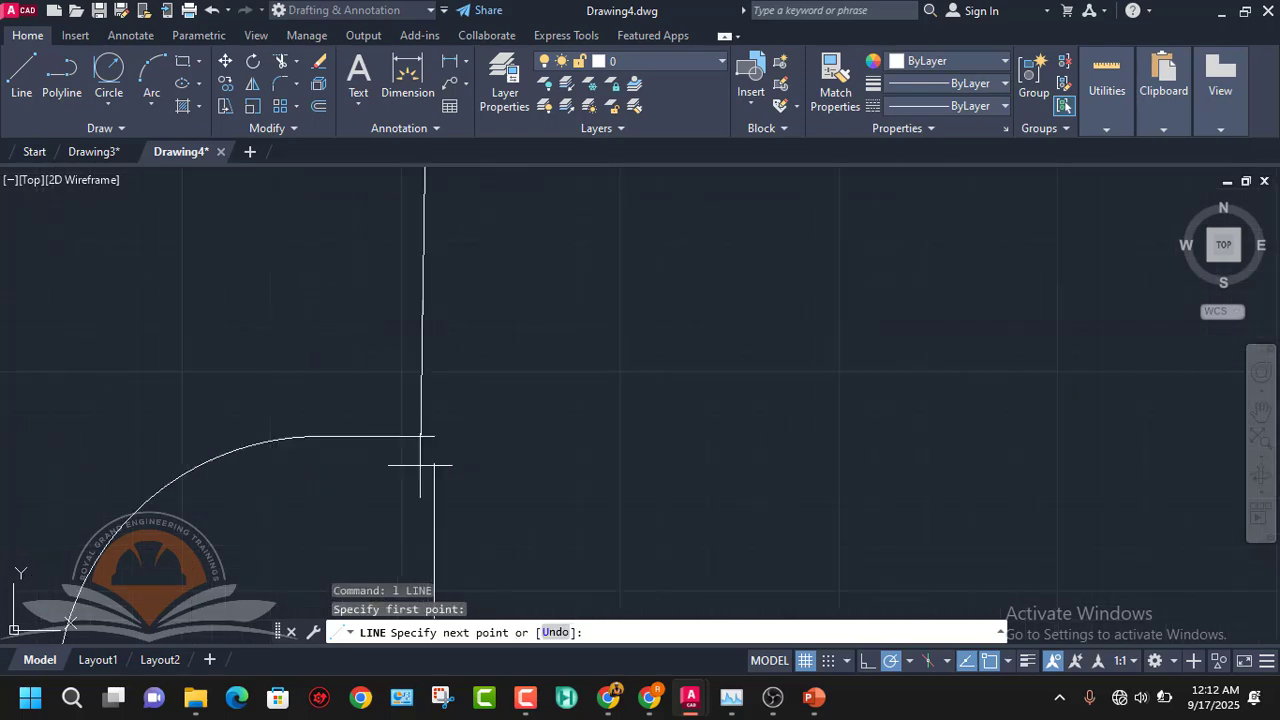
pyautogui.click(434, 436)
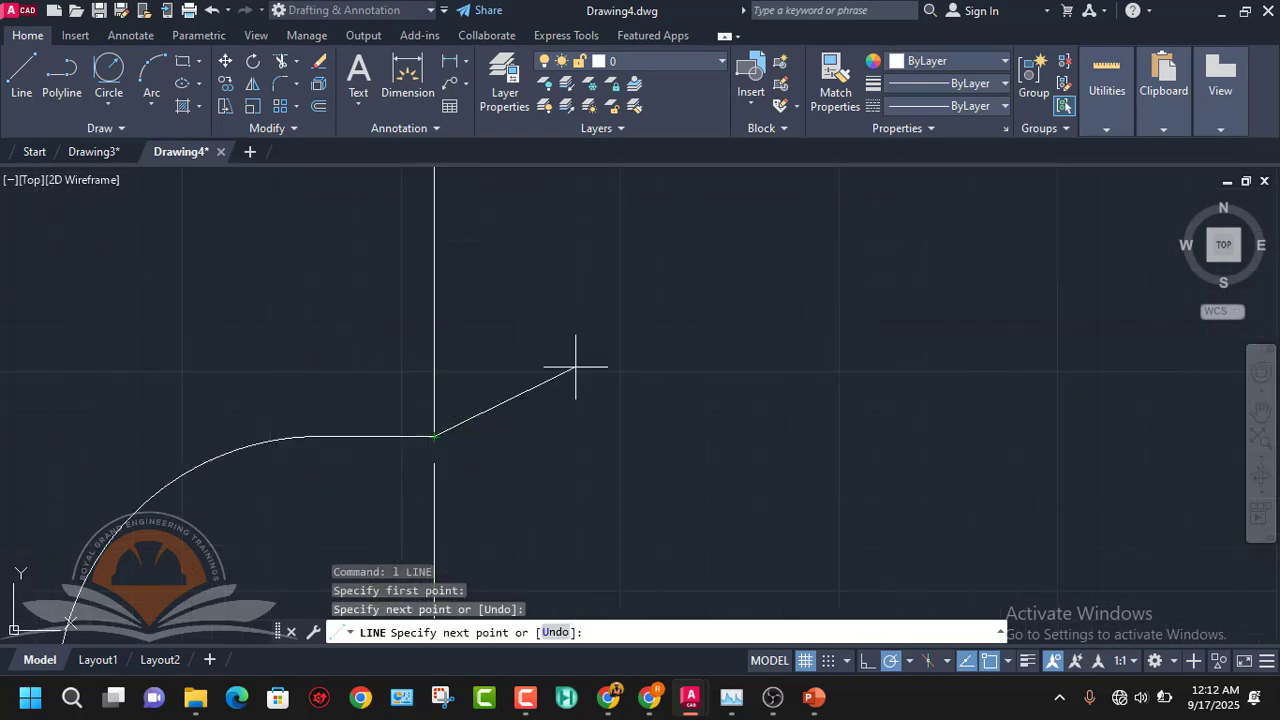
pyautogui.press('Escape')
# - Erase the two leftover vertical line pieces above and below the left notch, keeping the new closing line
pyautogui.click(433, 486)
pyautogui.scroll(-5, 451, 438)
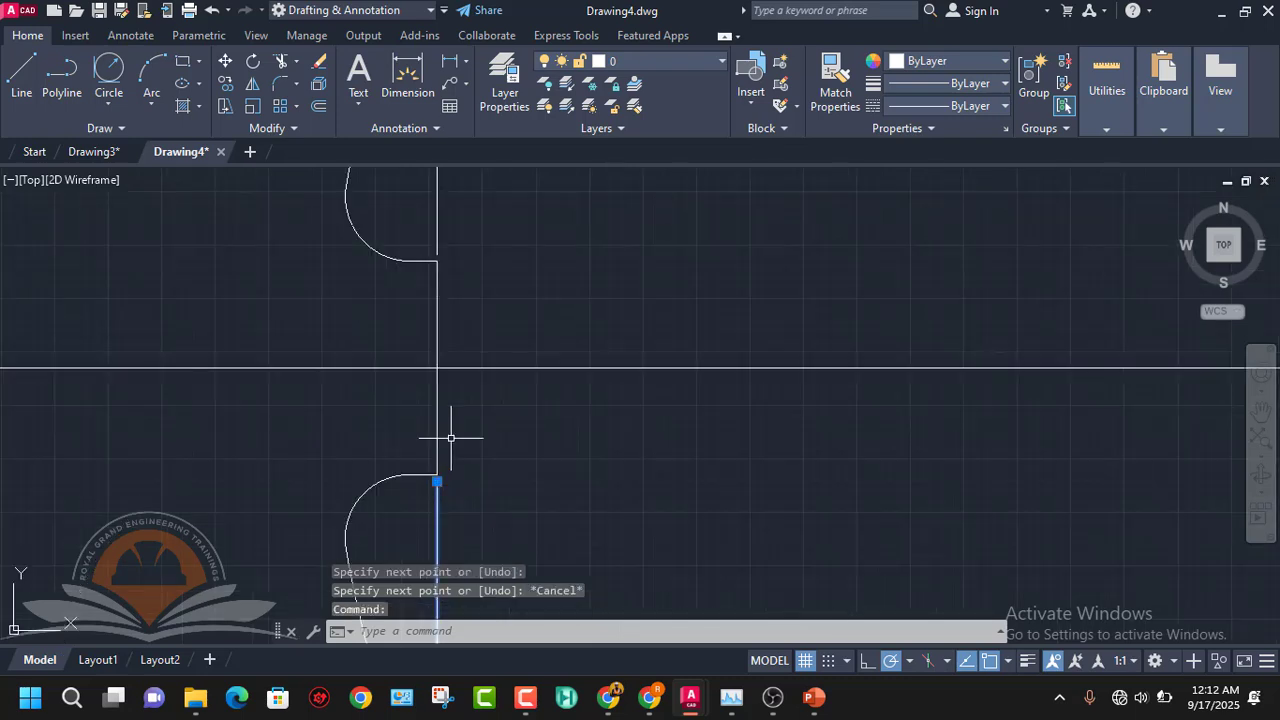
pyautogui.scroll(-2, 445, 335)
pyautogui.click(447, 278)
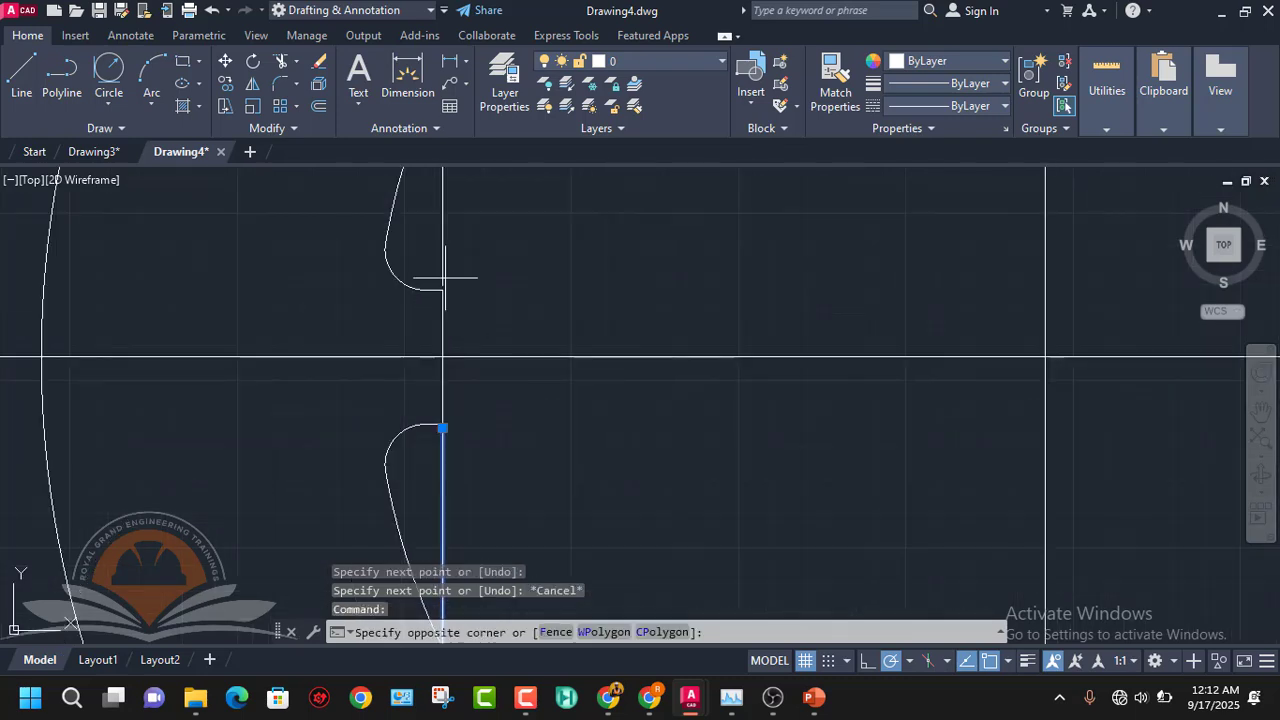
pyautogui.click(443, 258)
pyautogui.press('Delete')
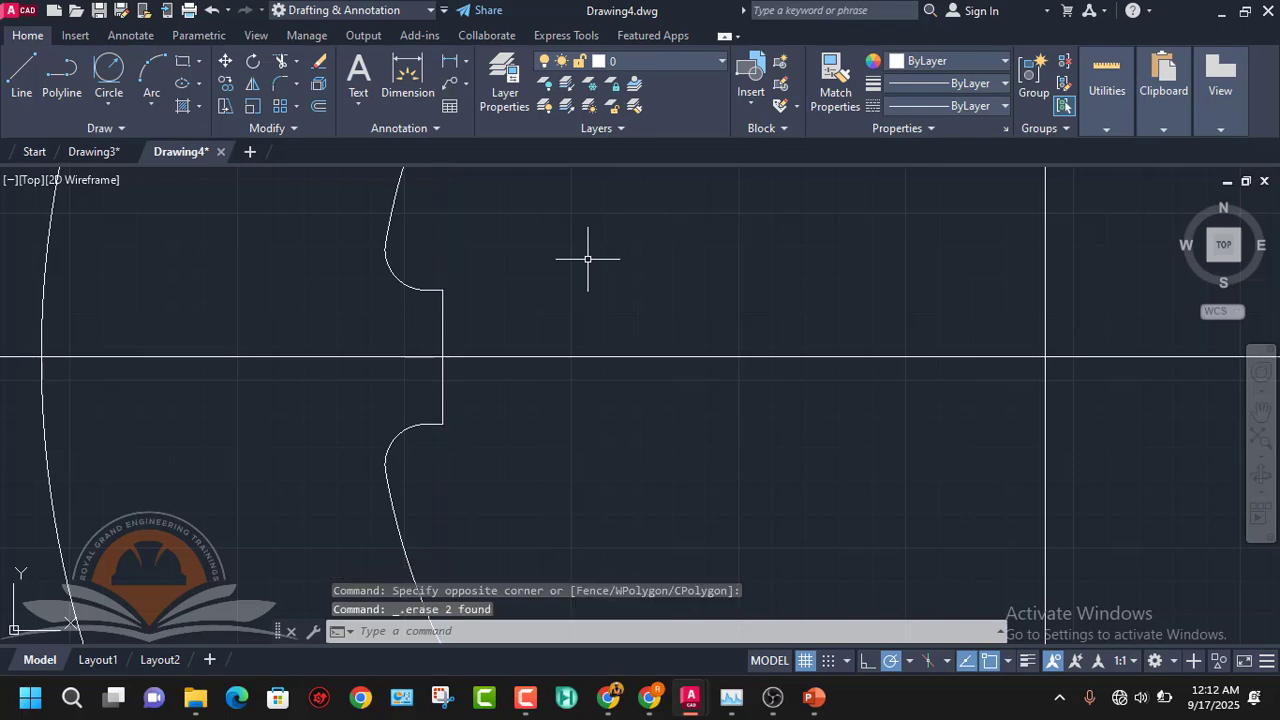
# - Erase the horizontal and vertical centre lines running through the ring
pyautogui.scroll(-5, 588, 258)
pyautogui.moveTo(657, 300); pyautogui.dragTo(586, 394, button='middle')
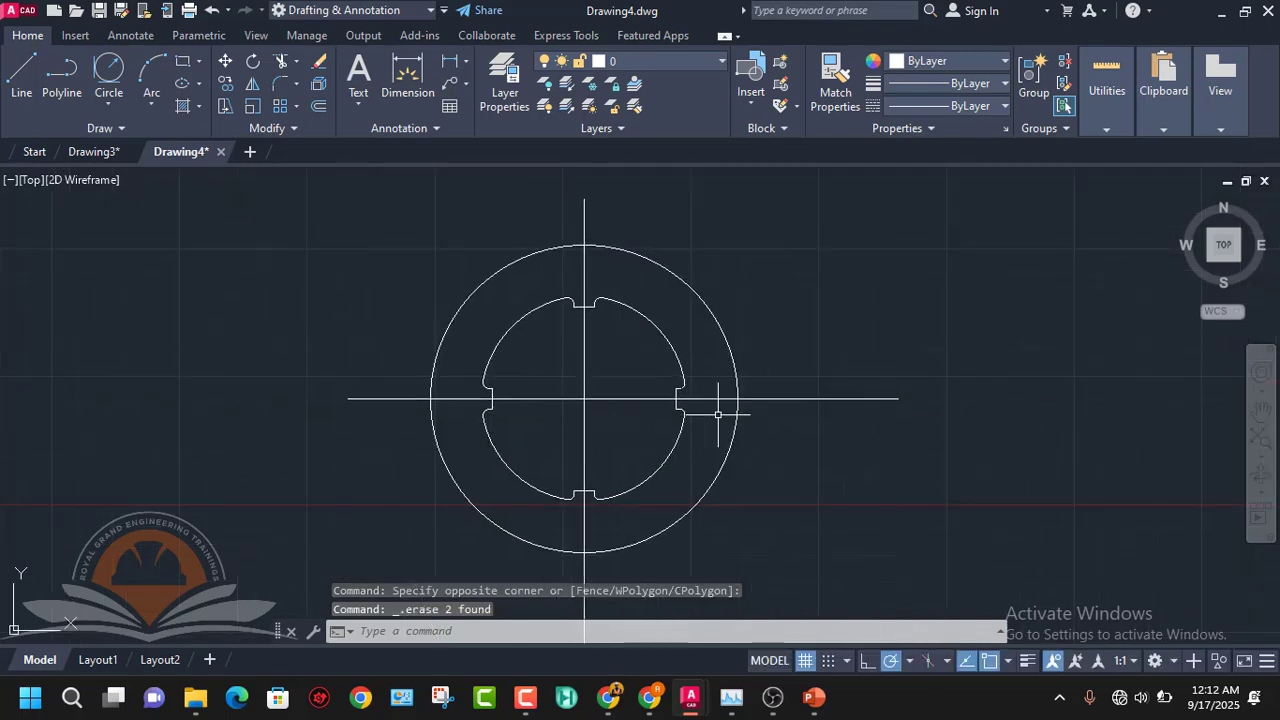
pyautogui.click(795, 400)
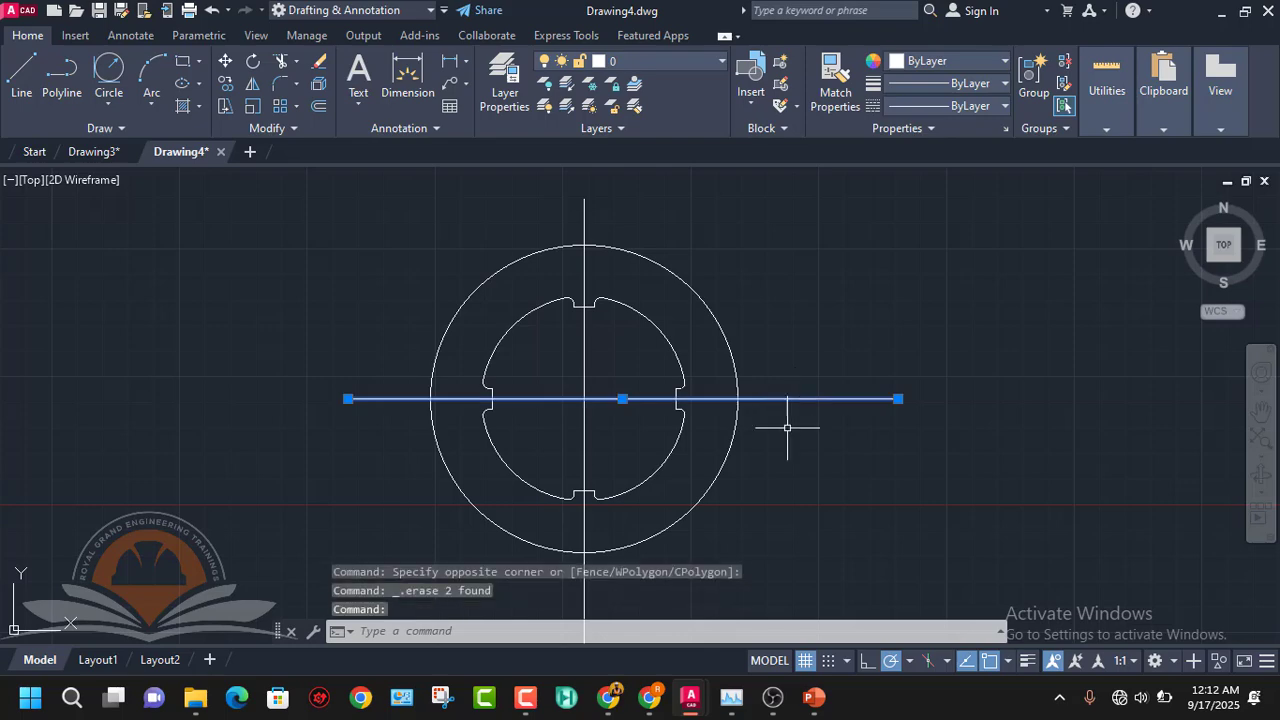
pyautogui.click(585, 521)
pyautogui.press('Delete')
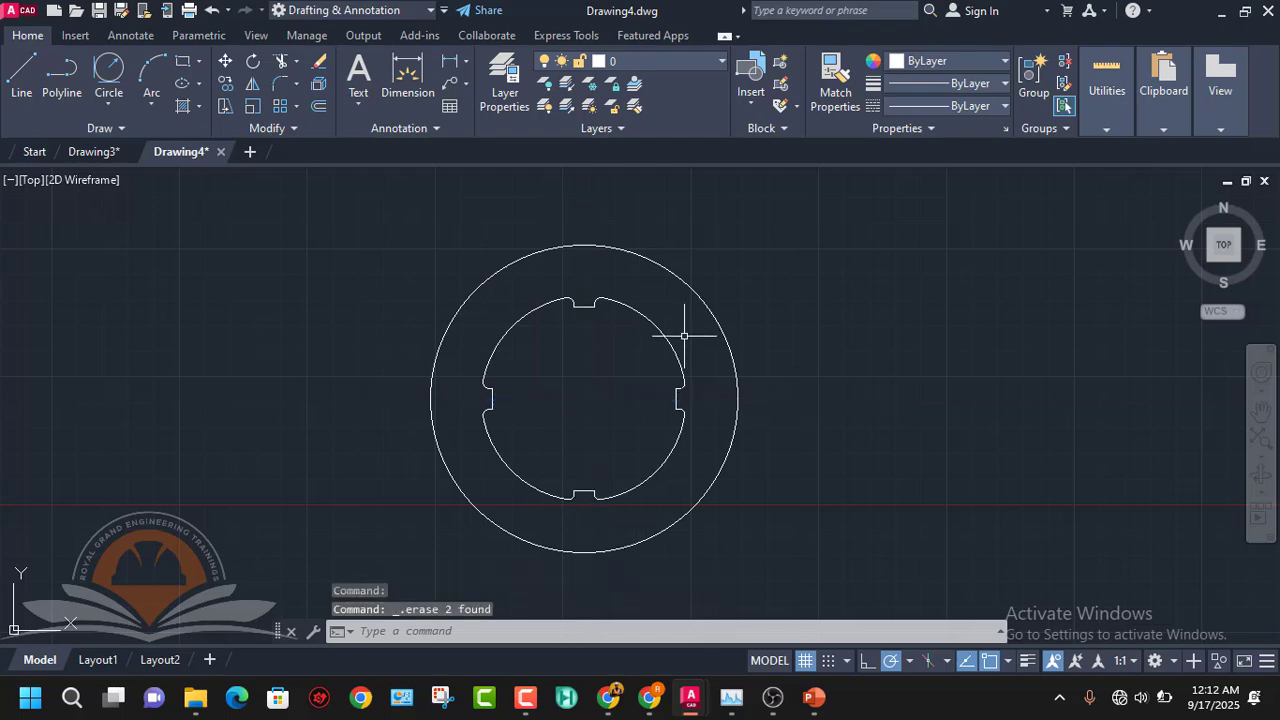
# - Inspect the finished ring, and switch to PowerPoint to compare it with the dimensioned drawing on the Example 3 slide
pyautogui.scroll(5, 680, 388)
pyautogui.scroll(-6, 714, 388)
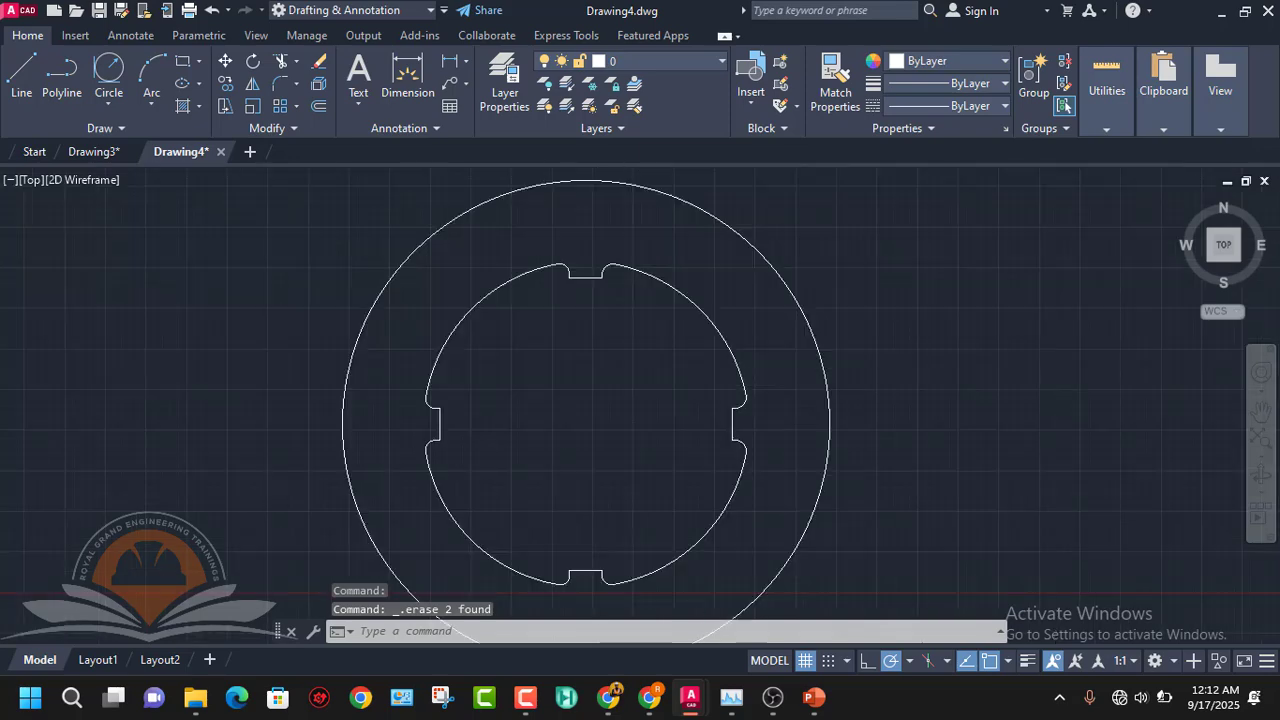
pyautogui.scroll(1, 743, 423)
pyautogui.moveTo(814, 697)
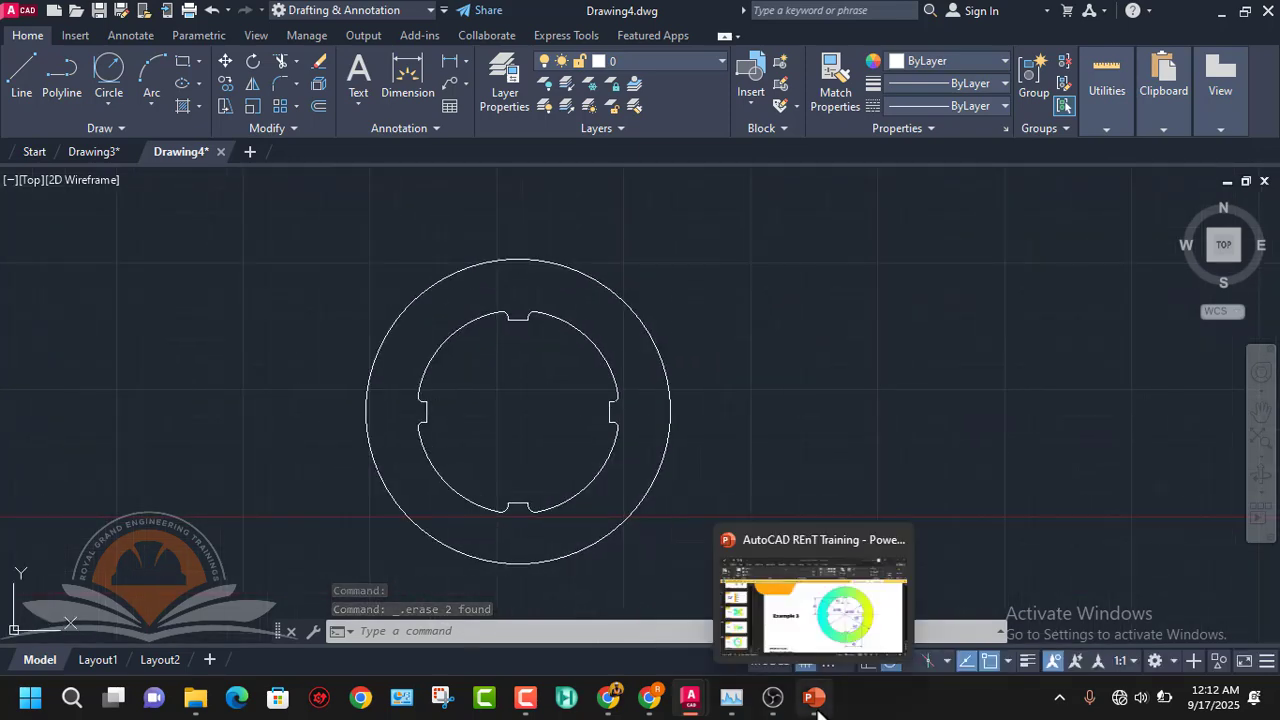
pyautogui.click(837, 563)
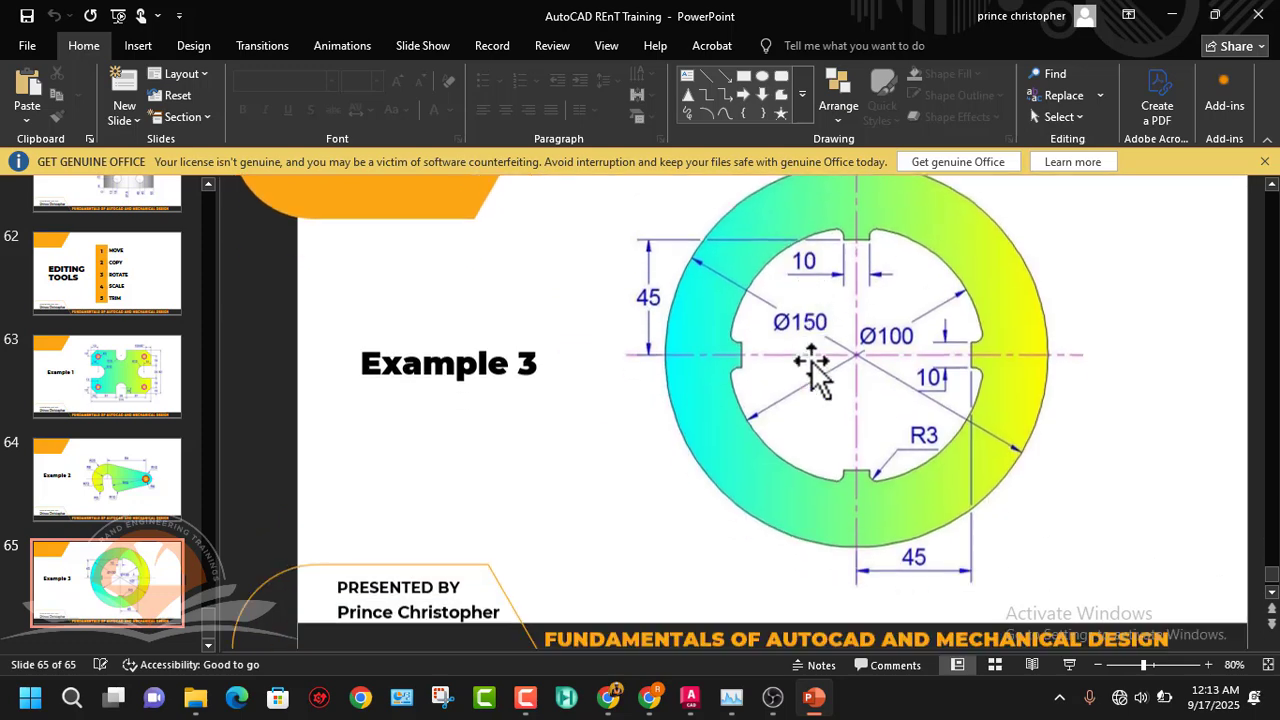
pyautogui.scroll(-1, 812, 365)
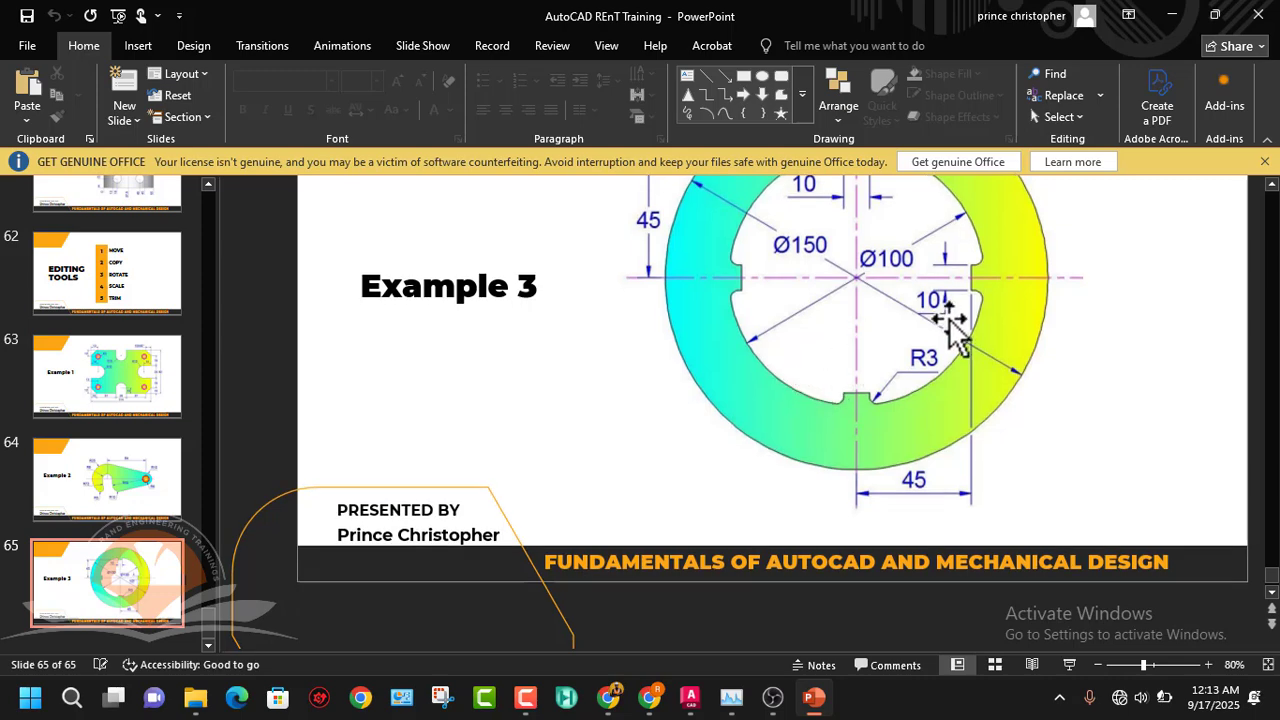
pyautogui.scroll(2, 945, 325)
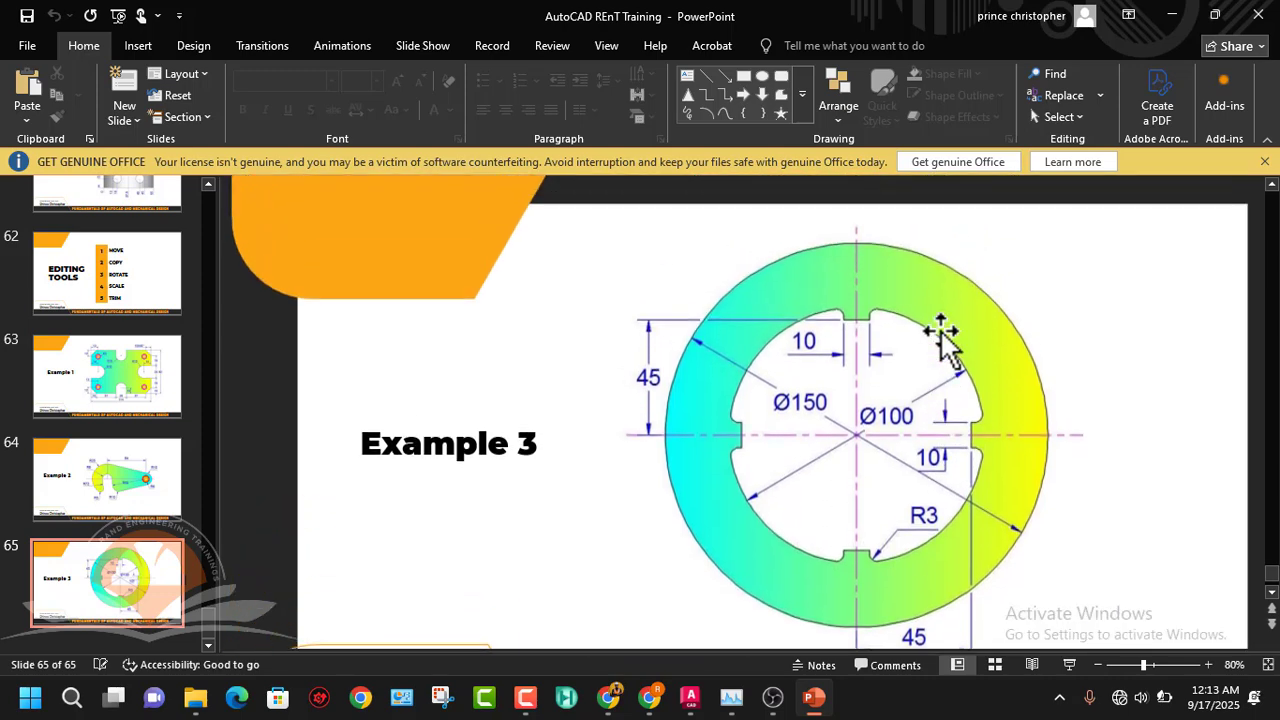